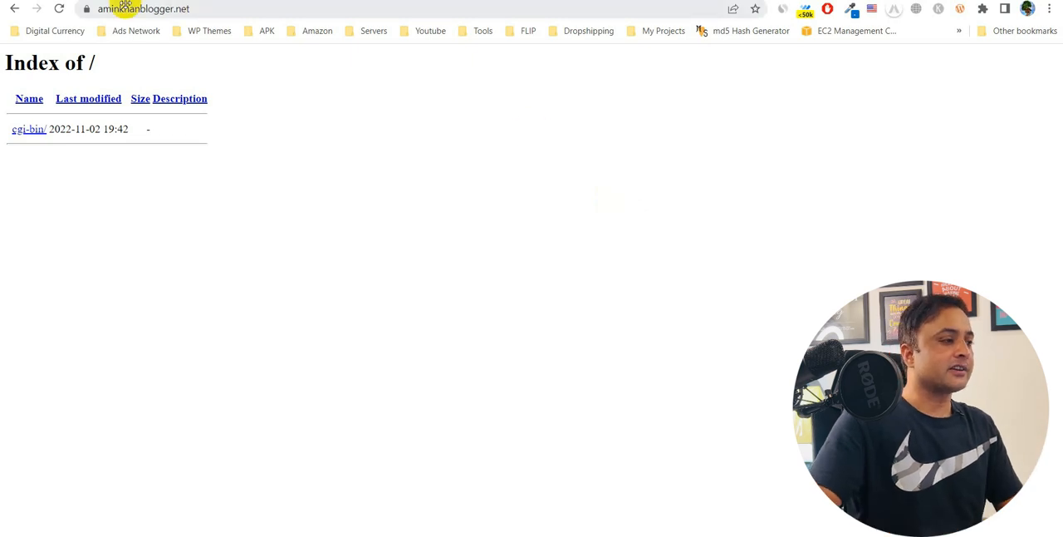
Examine the domain's index page and the tool sections on the cPanel home page
click(183, 10)
drag(182, 10, 83, 9)
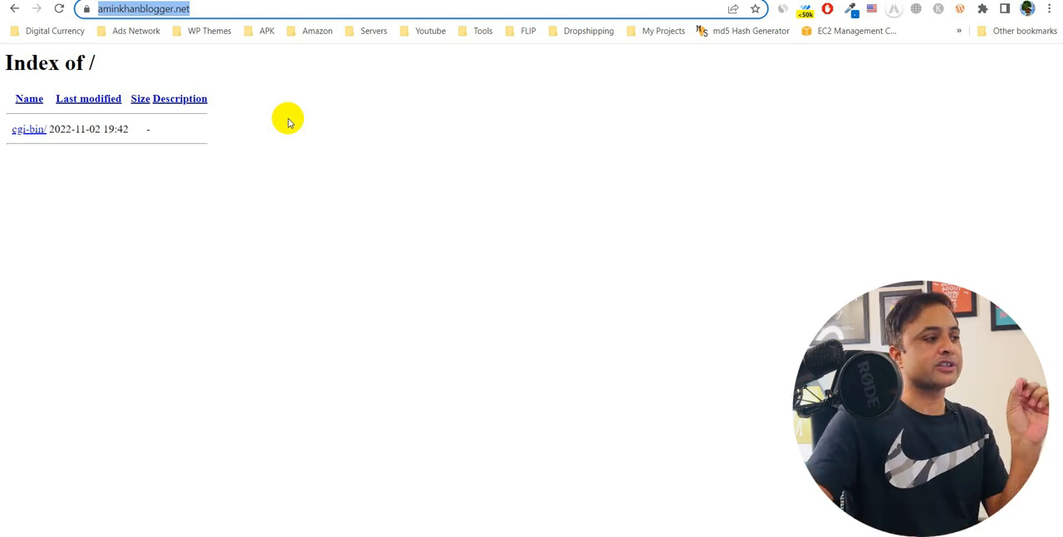
click(195, 10)
drag(261, 14, 79, 11)
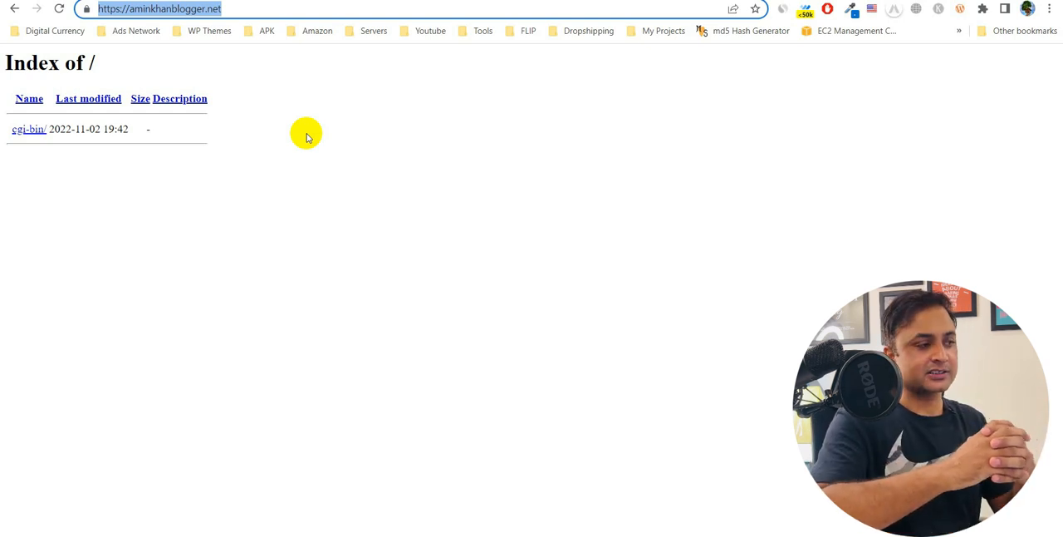
triple_click(205, 10)
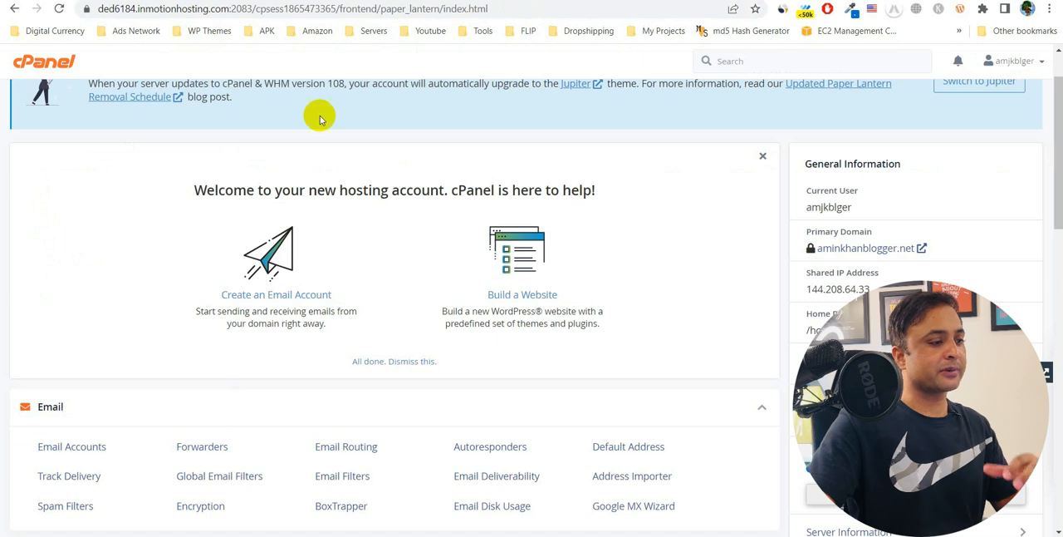
scroll(333, 183, down, 2)
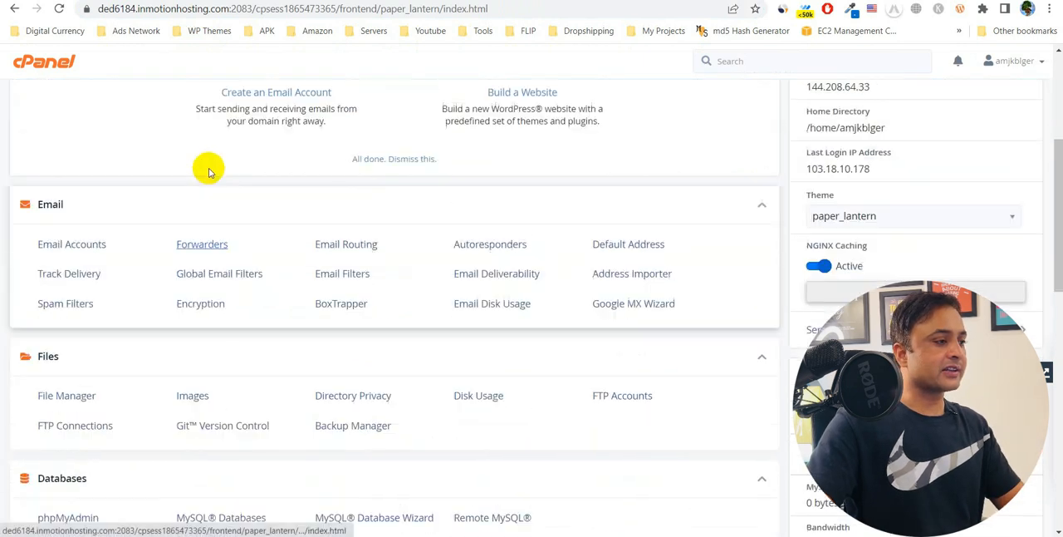
scroll(209, 172, up, 1)
scroll(460, 137, down, 1)
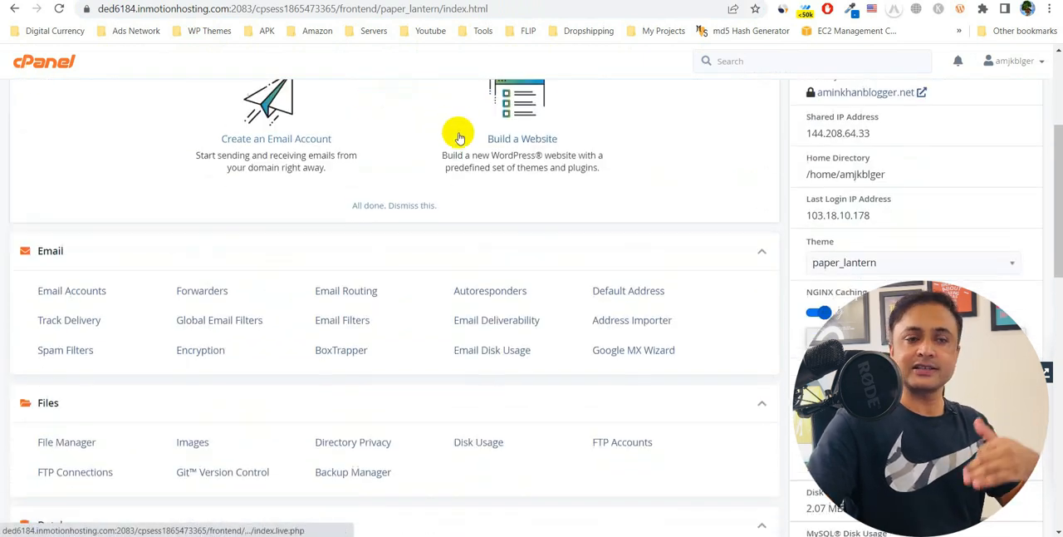
scroll(461, 137, down, 4)
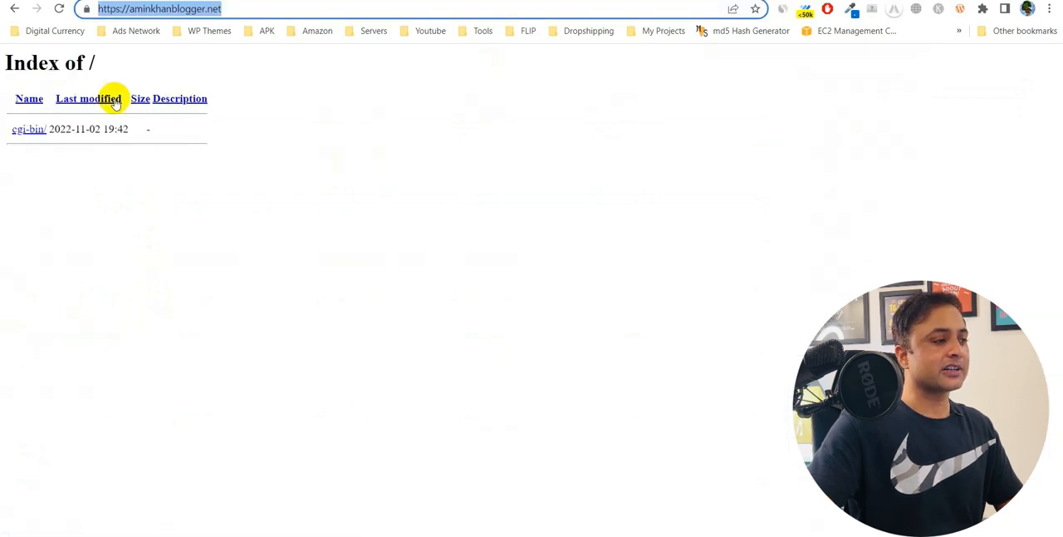
drag(27, 64, 280, 158)
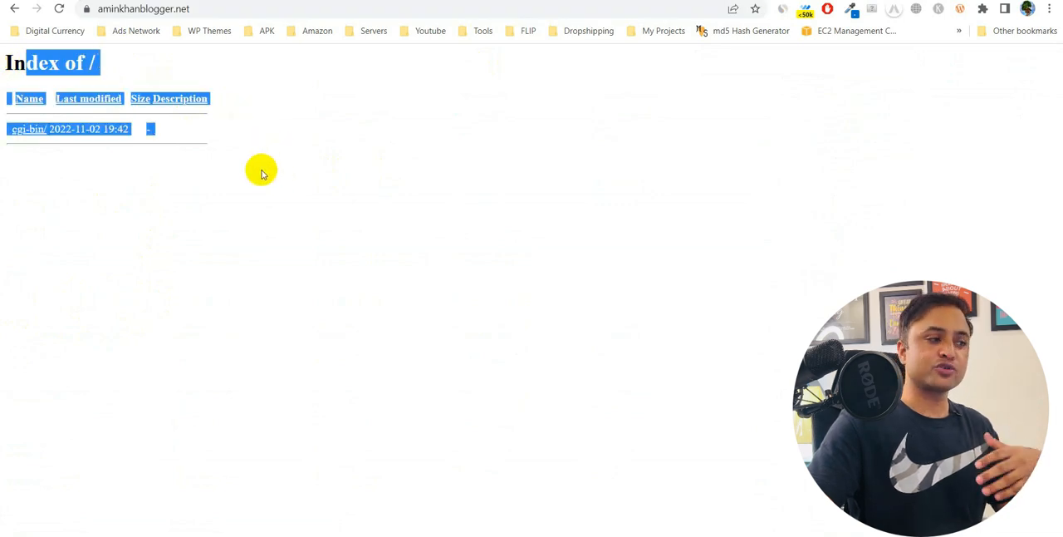
click(261, 170)
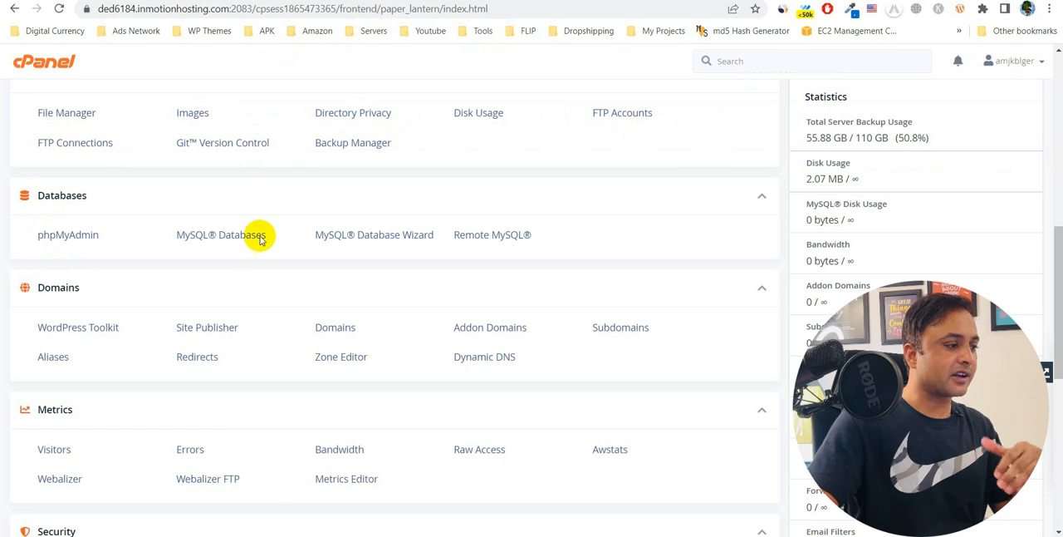
Open the WordPress Toolkit and start a new WordPress installation for the primary domain
click(87, 330)
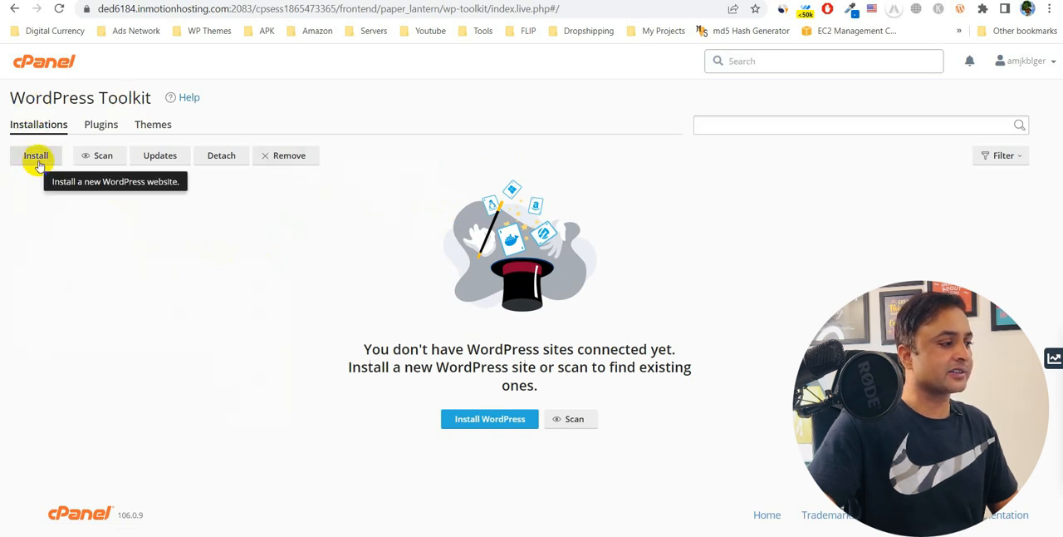
click(503, 424)
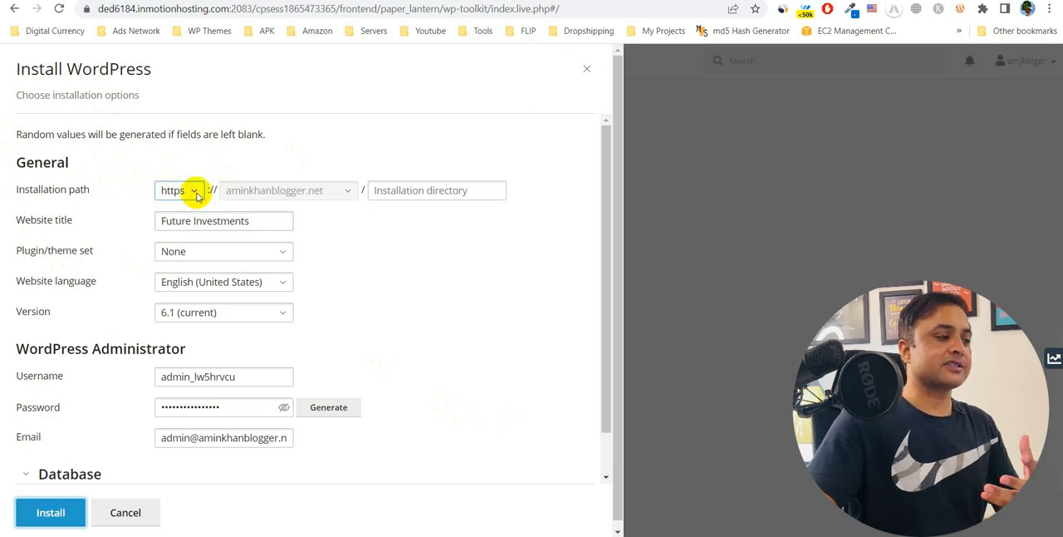
click(337, 194)
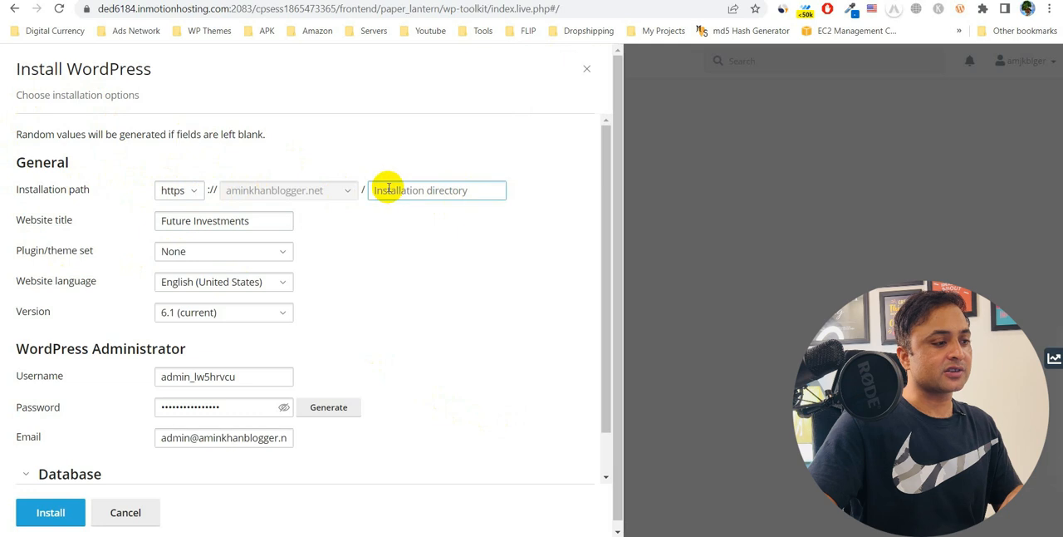
double_click(268, 190)
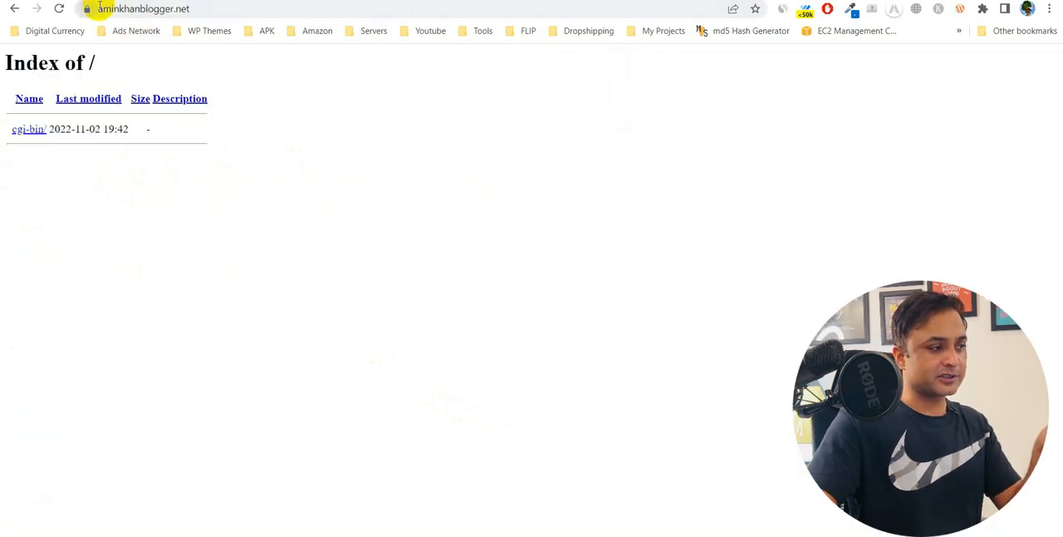
Append /blog/ to the website's domain in the browser address
click(101, 9)
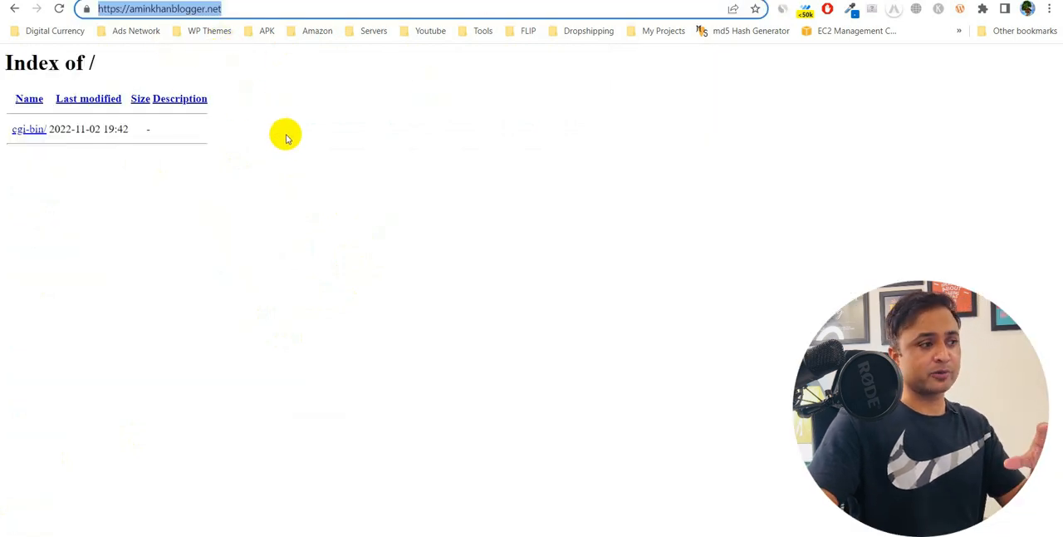
click(257, 159)
click(237, 11)
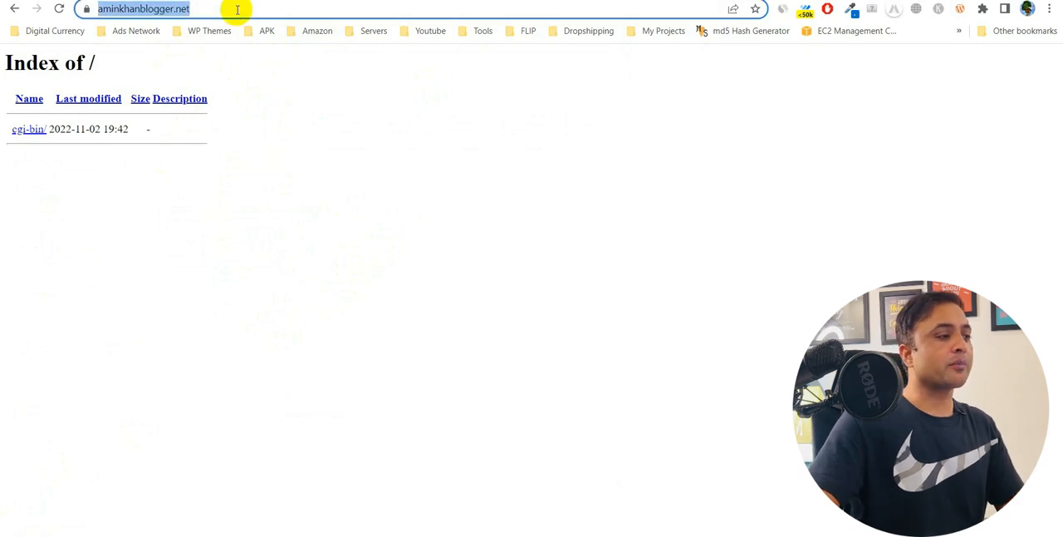
click(268, 11)
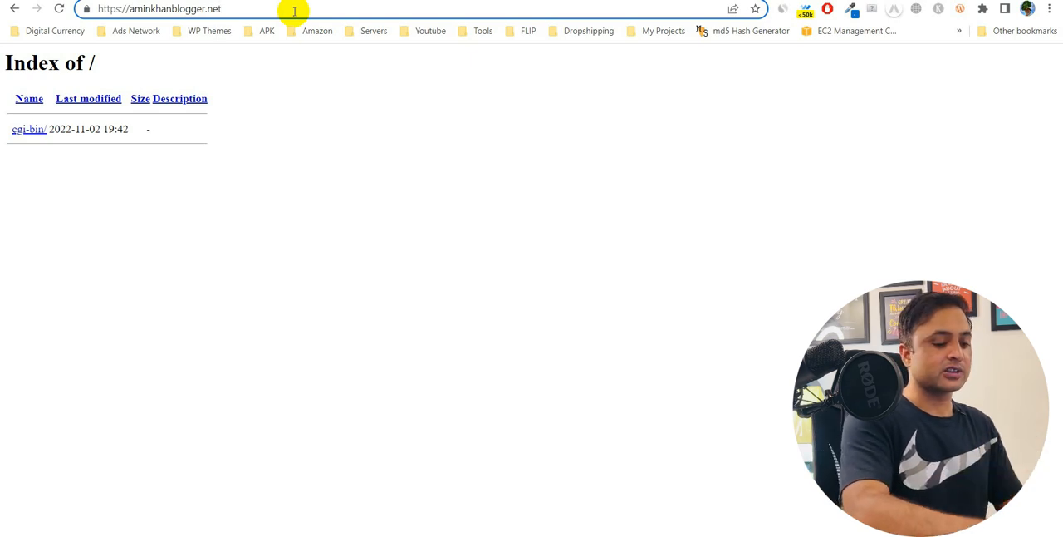
text(/blog)
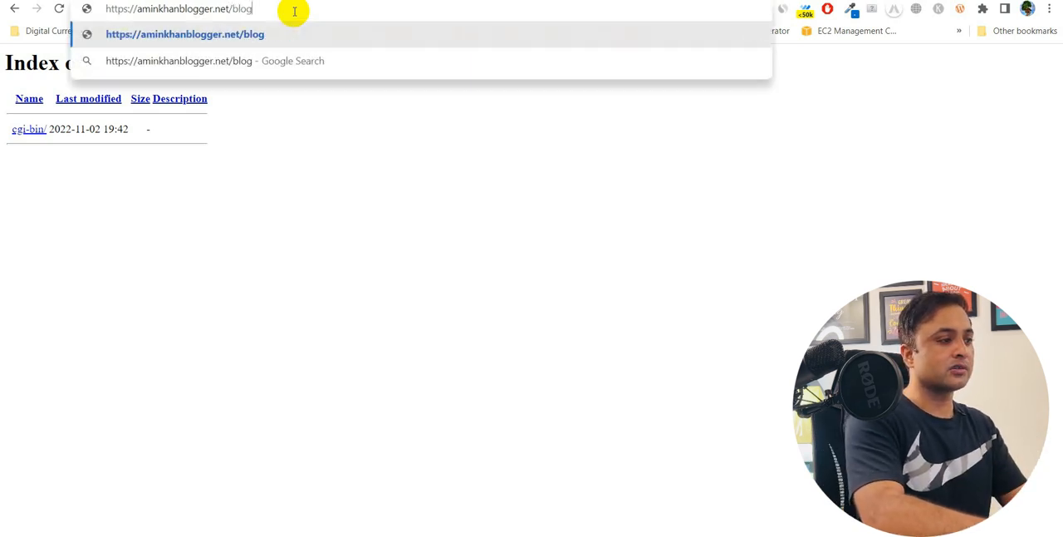
text(/)
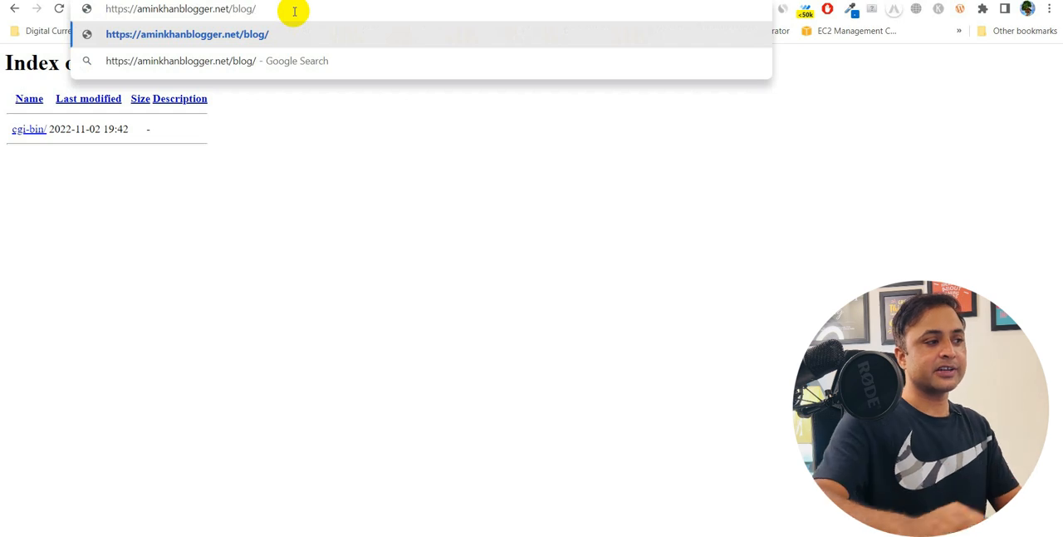
double_click(236, 8)
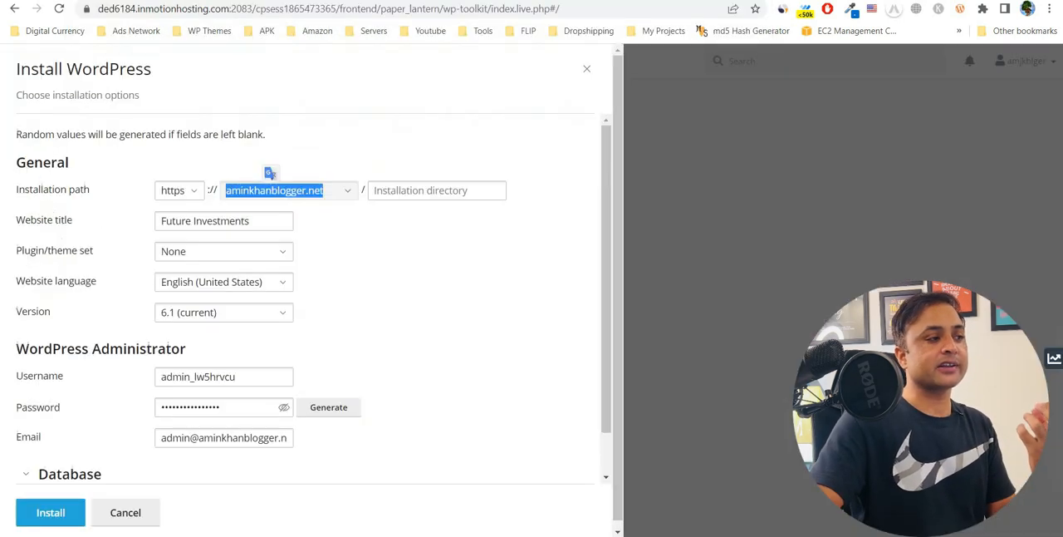
Try blog as the installation directory and clear the directory again
click(389, 188)
text(blog)
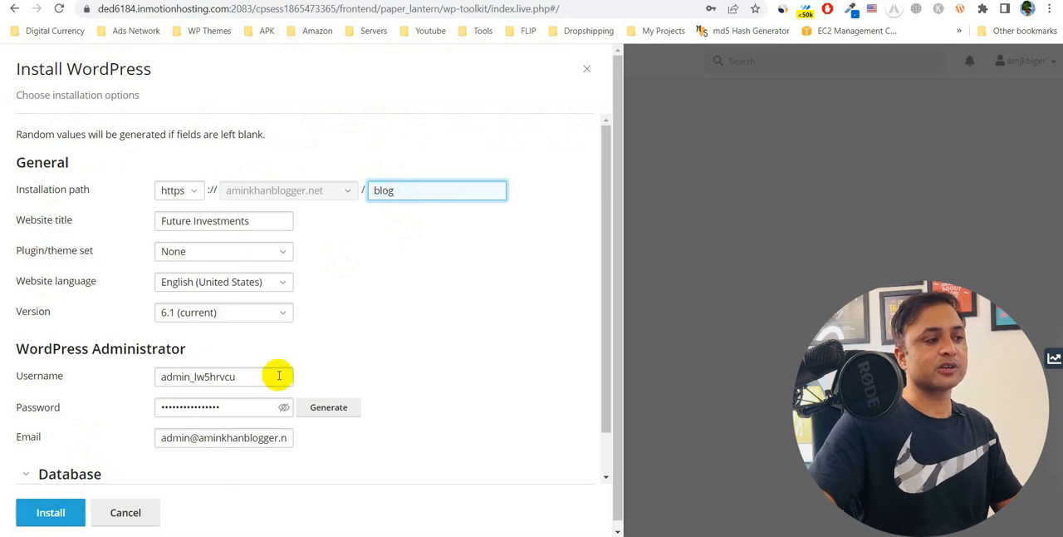
double_click(438, 192)
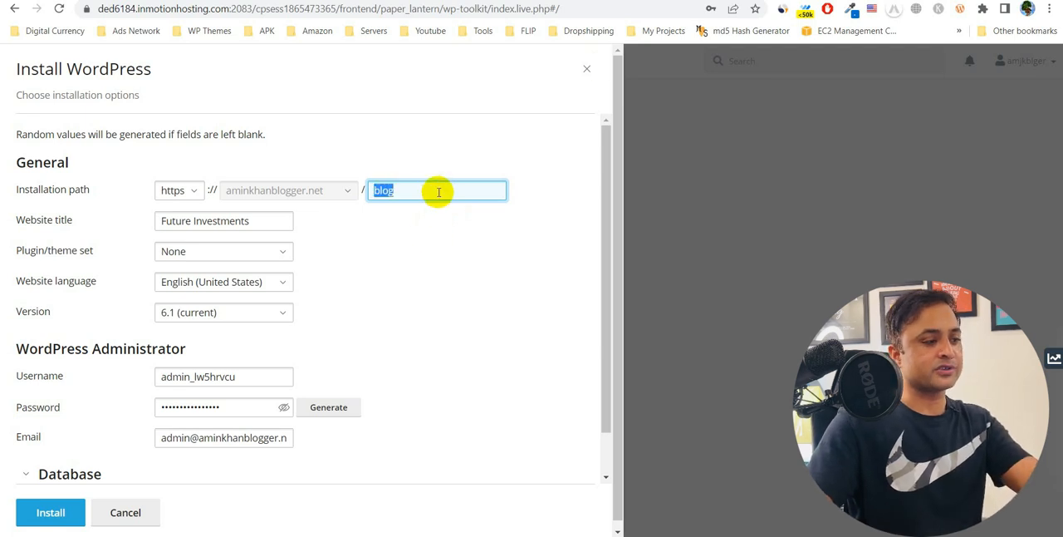
key(BackSpace)
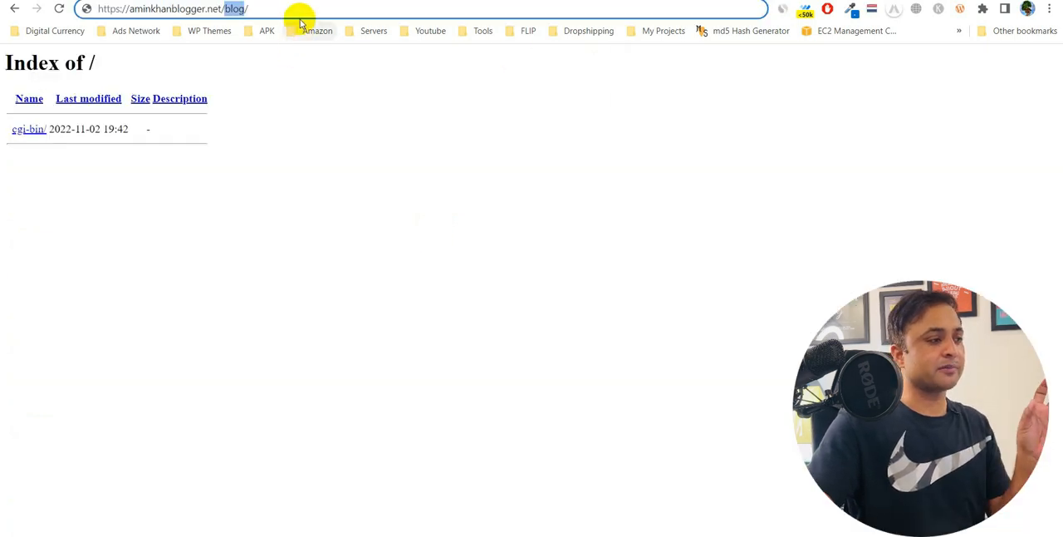
Remove the blog folder from the browser address, load the root domain and return to the installation form
click(293, 14)
key(BackSpace)
key(BackSpace)
key(BackSpace)
key(BackSpace)
key(BackSpace)
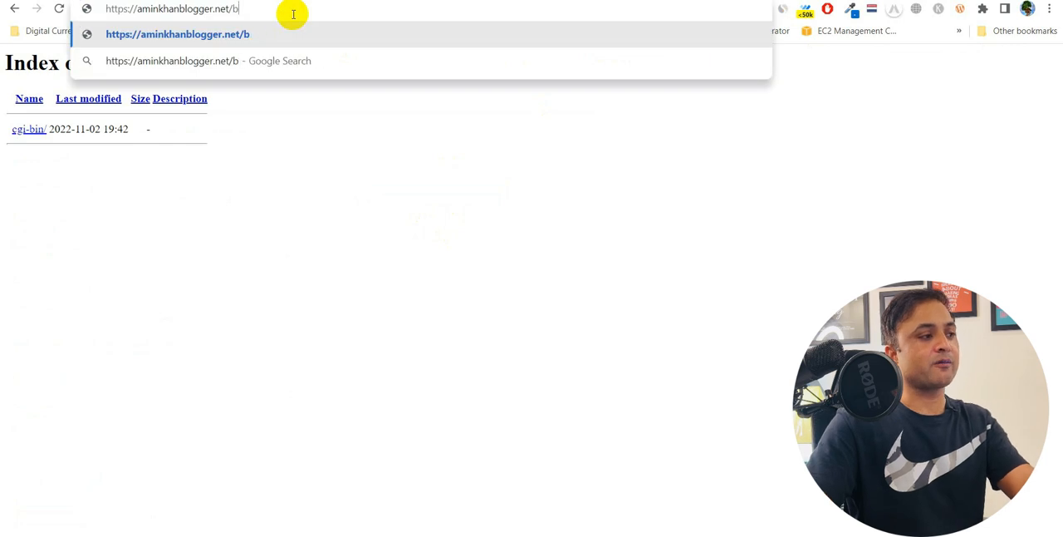
key(Return)
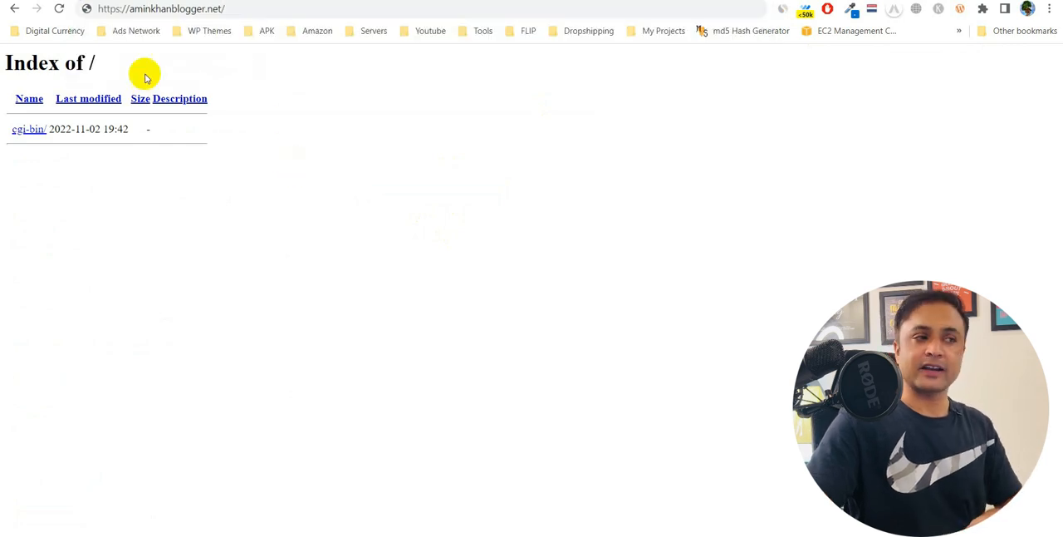
double_click(155, 10)
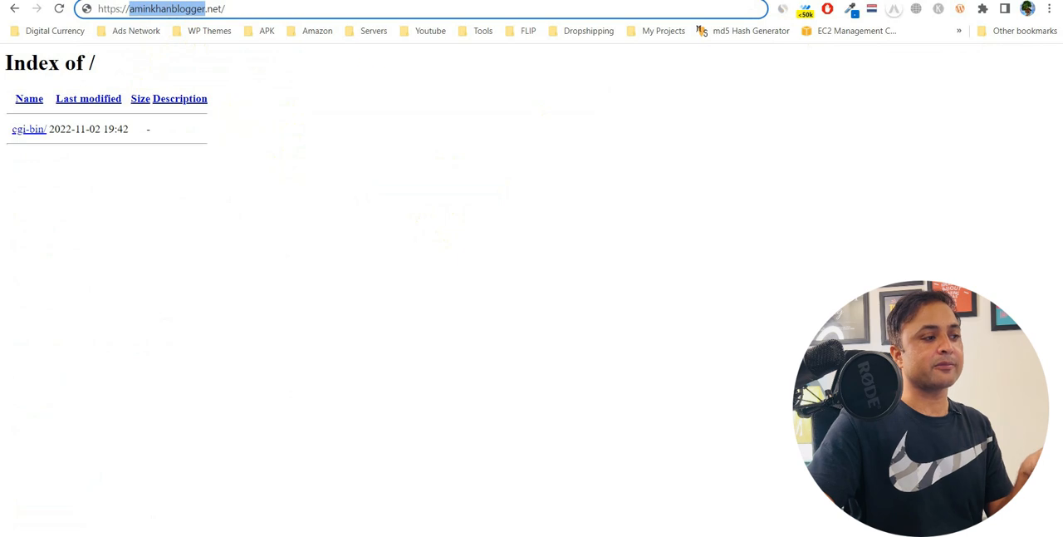
click(465, 1)
click(411, 1)
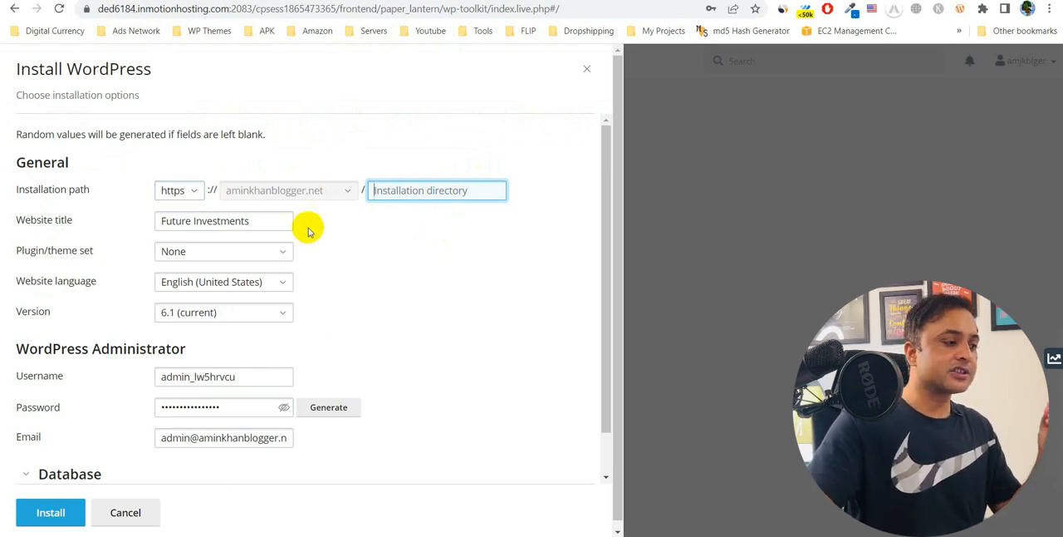
Replace the website title with the blog owner's name followed by Blogger
drag(8, 221, 89, 222)
triple_click(283, 223)
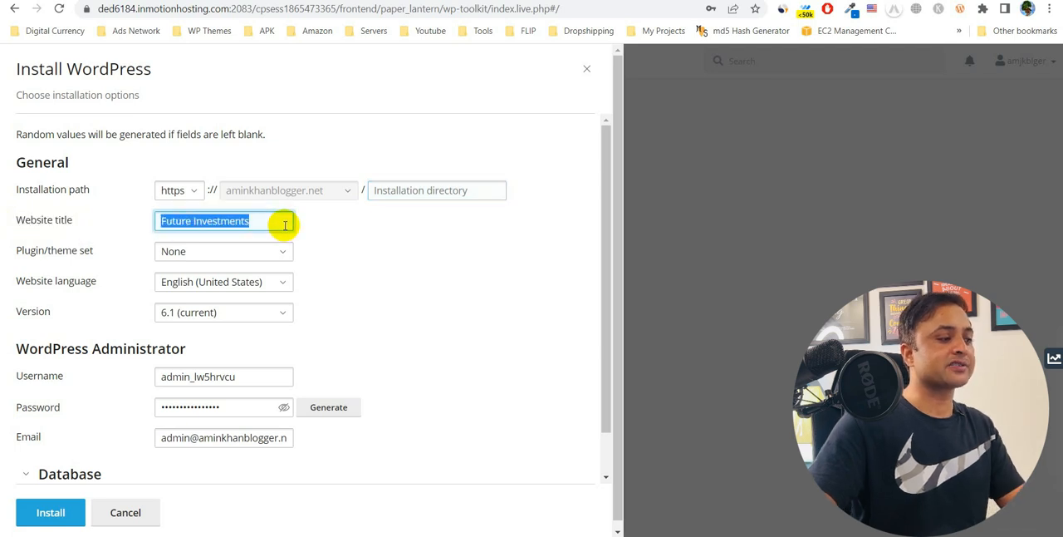
text(Amin Khan Blogger)
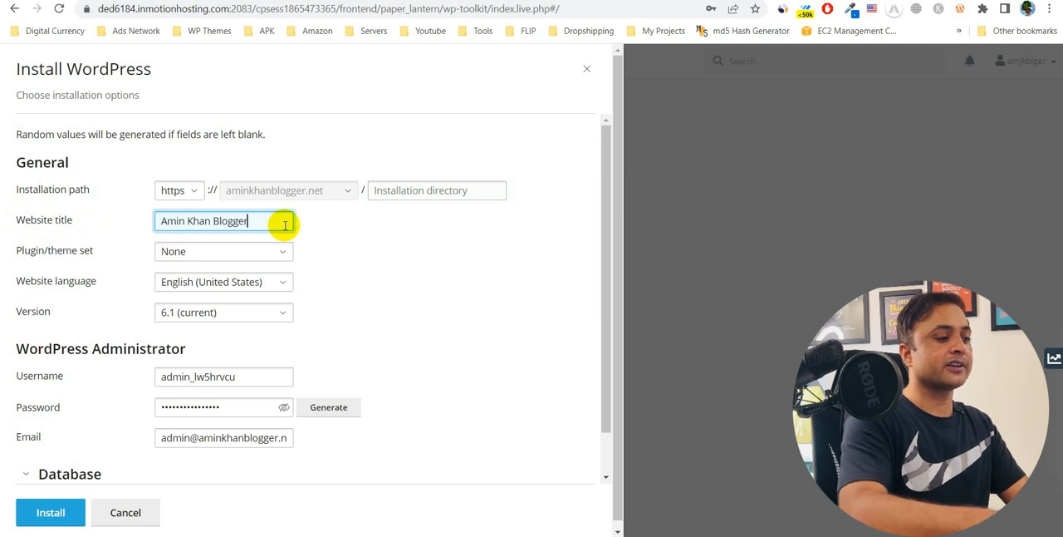
Select https as the protocol of the installation path for the primary domain
drag(38, 190, 74, 191)
click(84, 191)
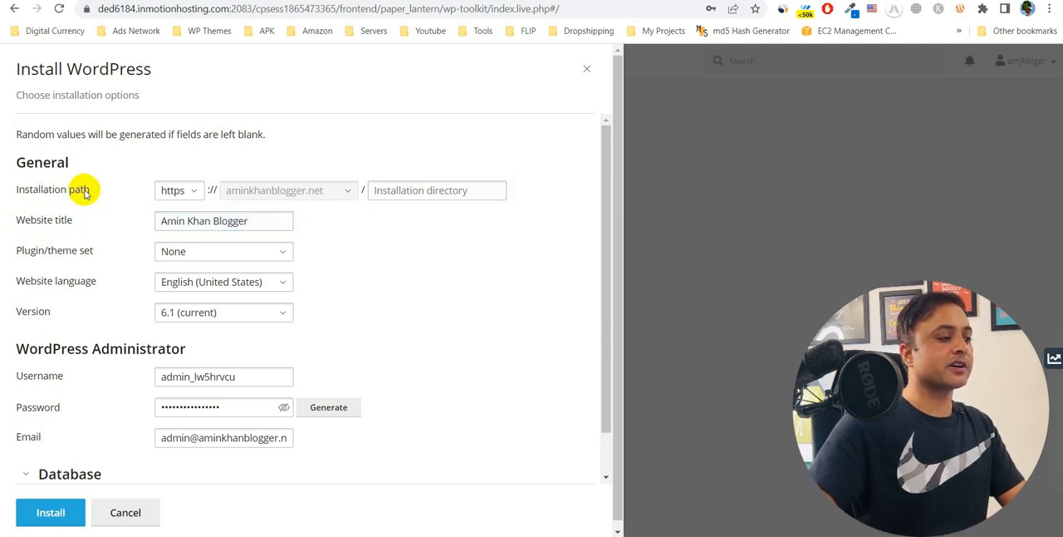
click(170, 190)
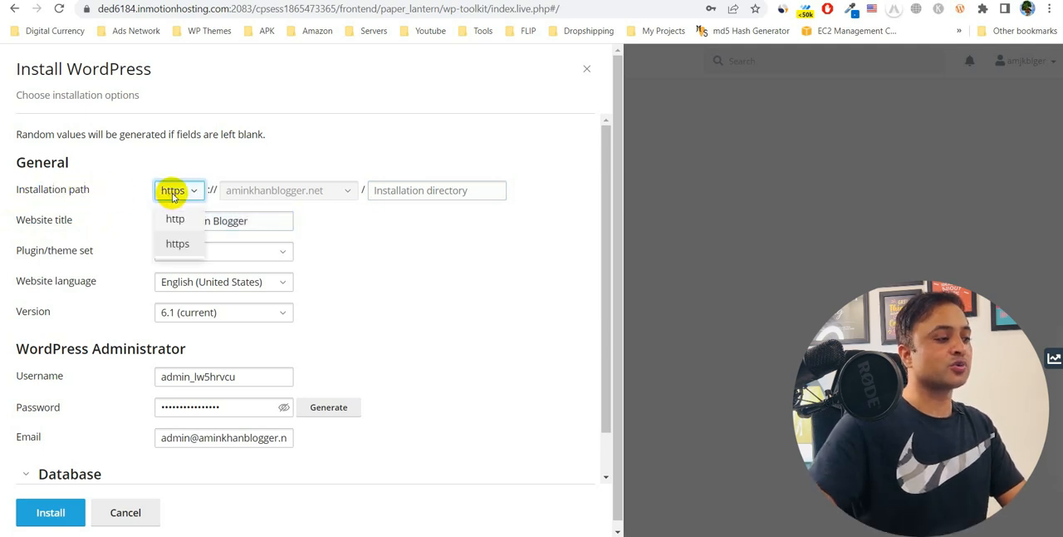
click(178, 244)
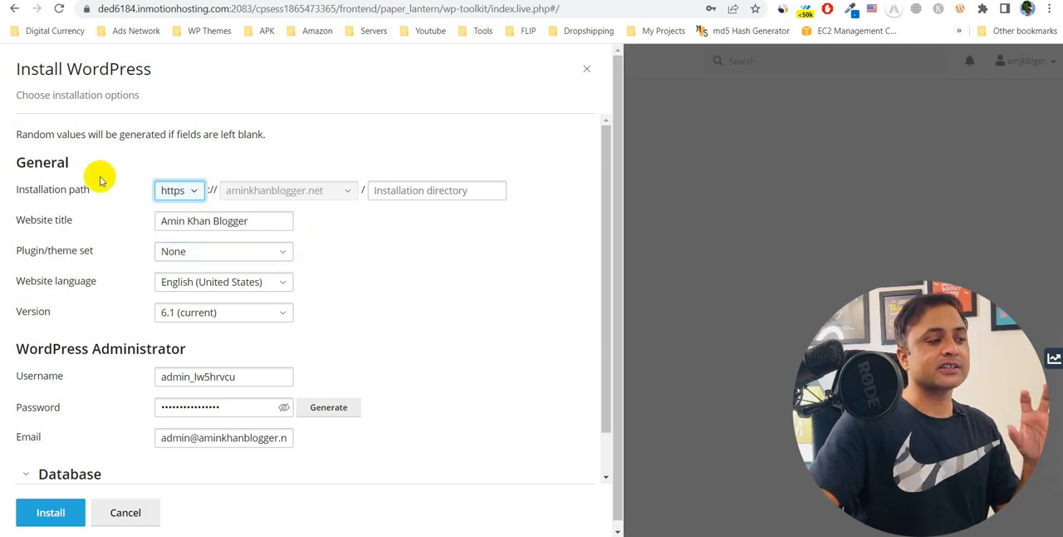
click(179, 194)
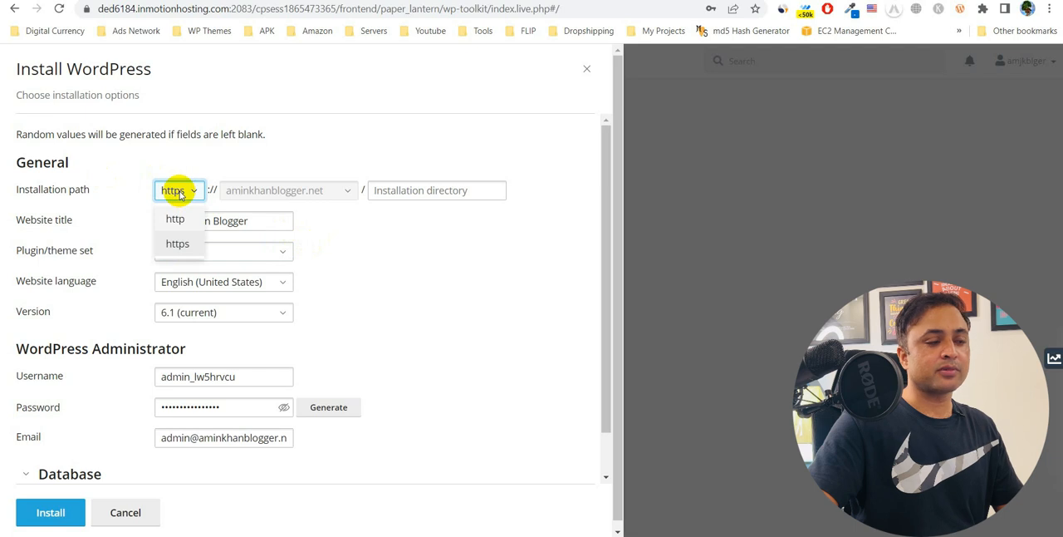
click(185, 251)
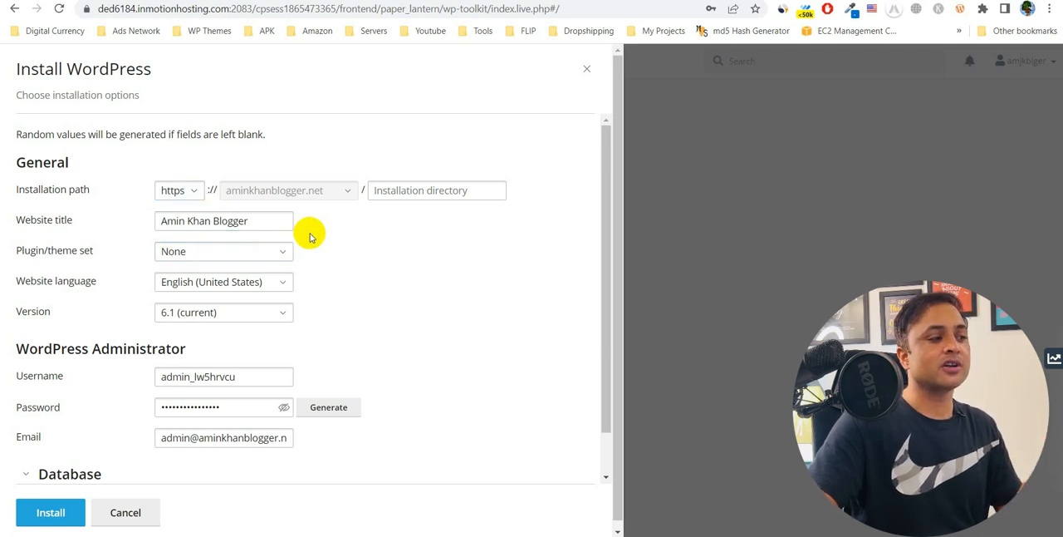
click(192, 192)
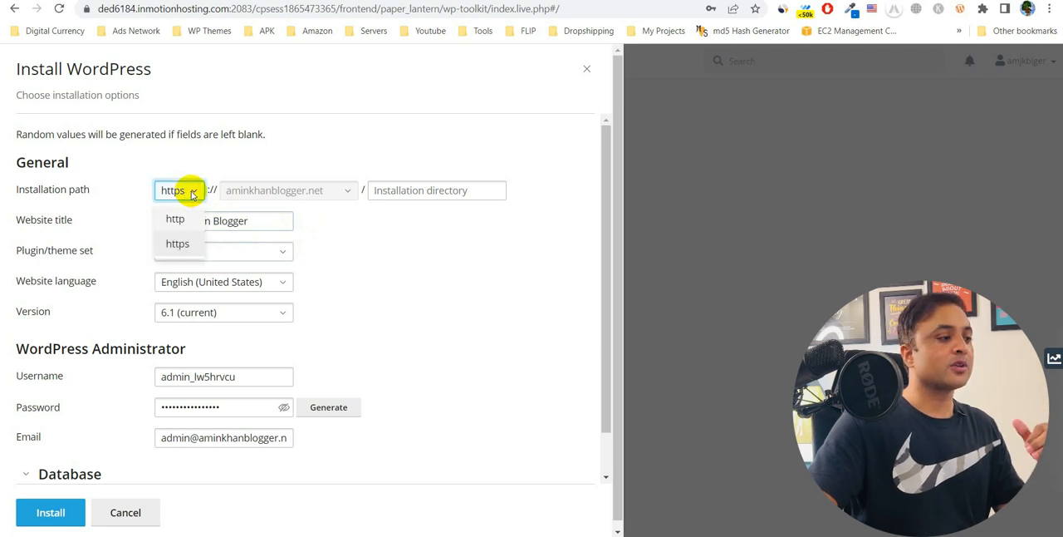
click(187, 241)
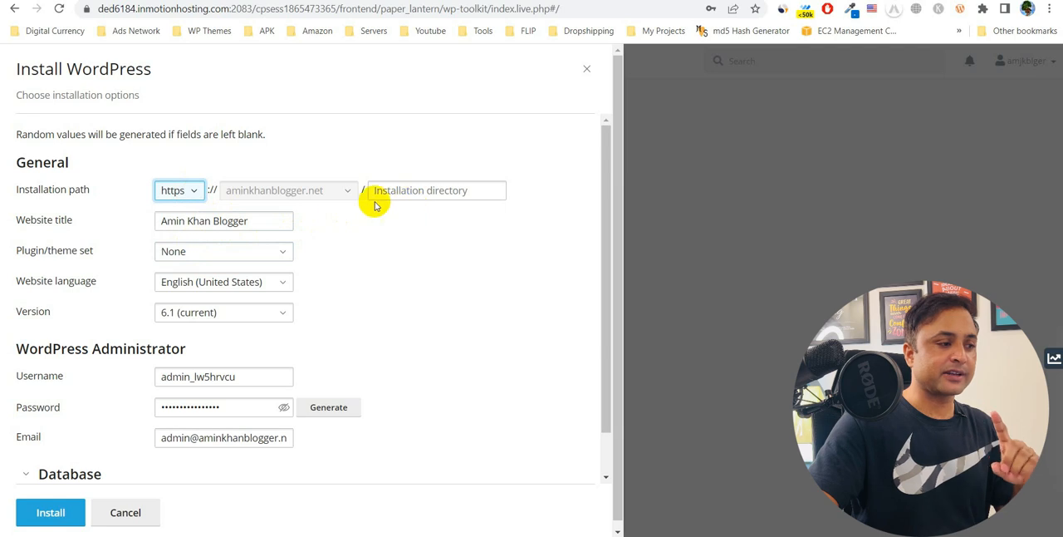
drag(230, 192, 330, 194)
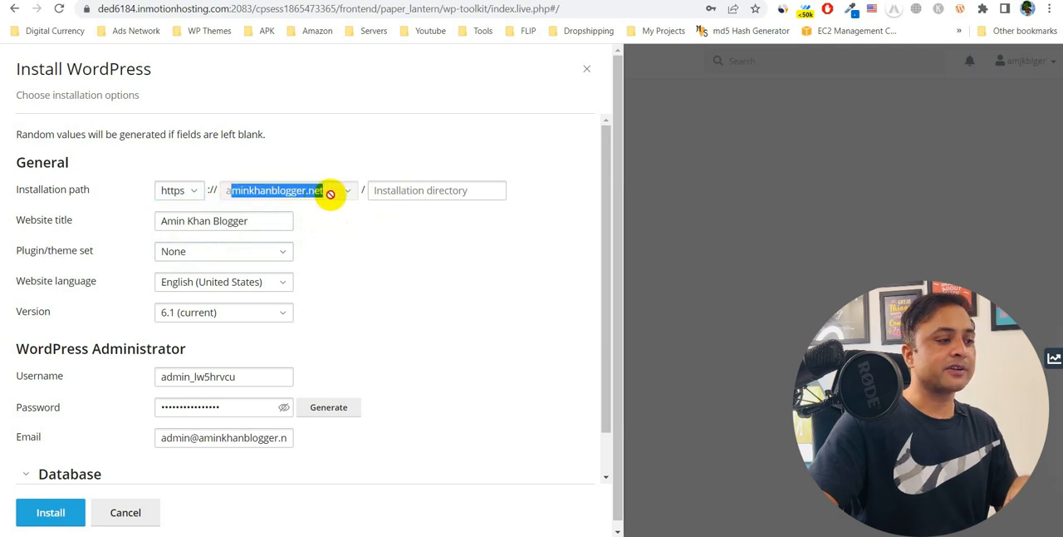
Keep None as the plugin/theme set for the WordPress installation
click(397, 196)
click(396, 253)
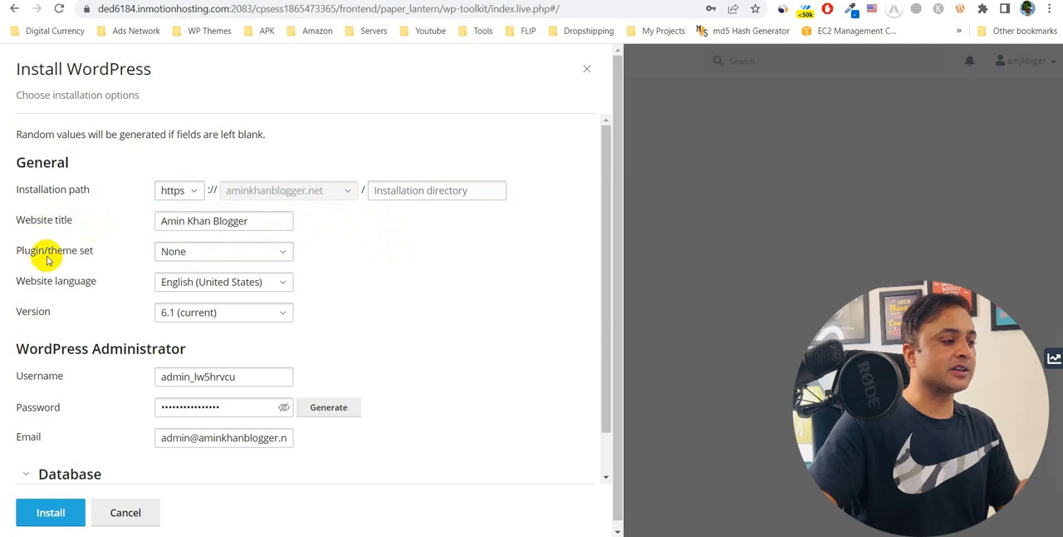
drag(18, 254, 85, 252)
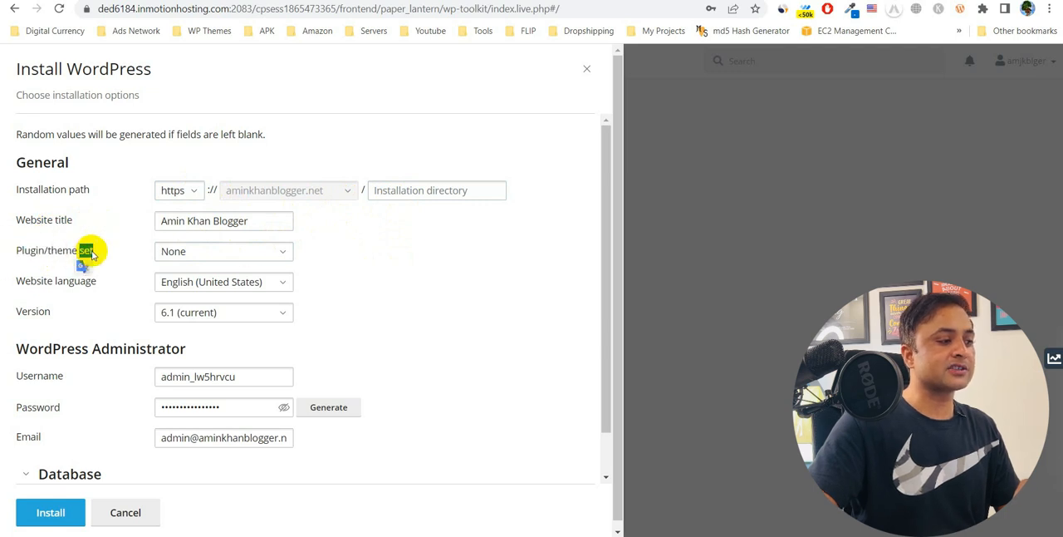
click(244, 249)
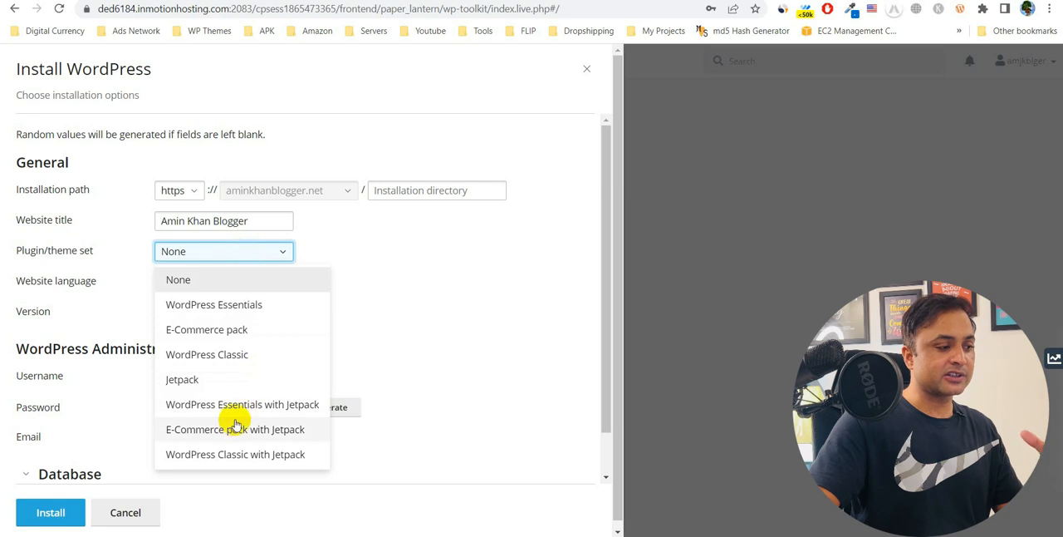
click(283, 286)
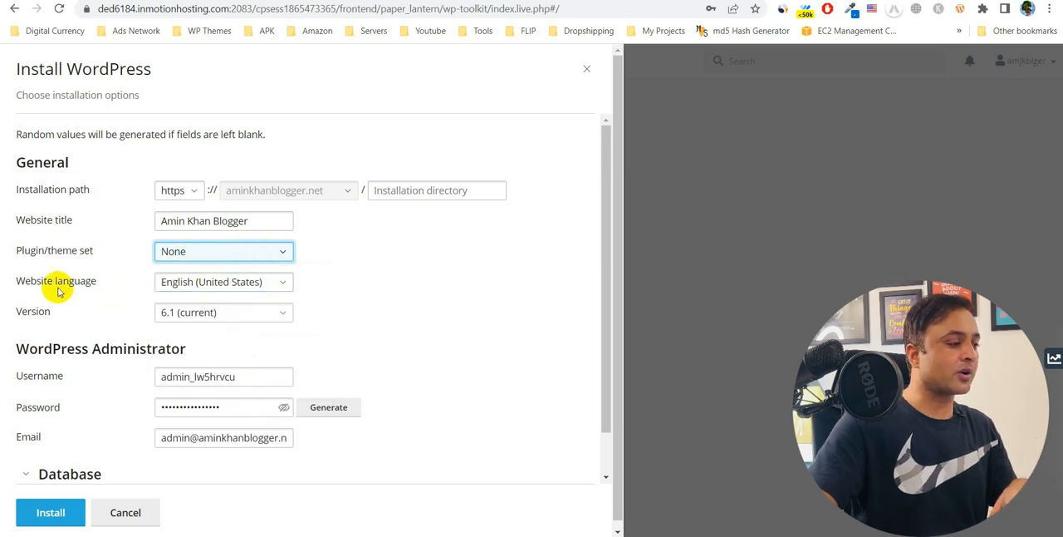
Choose English (United States) as the website language
click(215, 286)
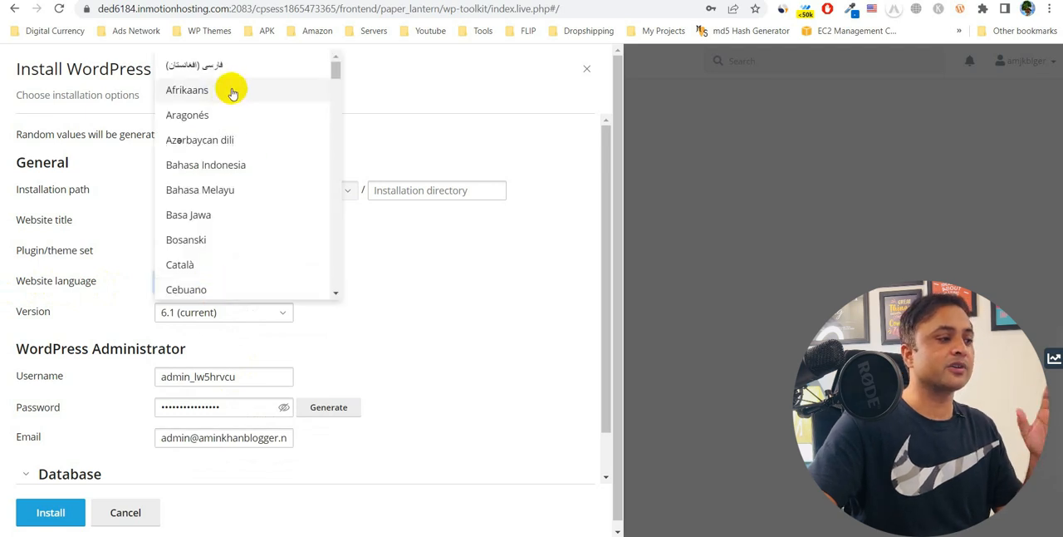
scroll(246, 158, down, 6)
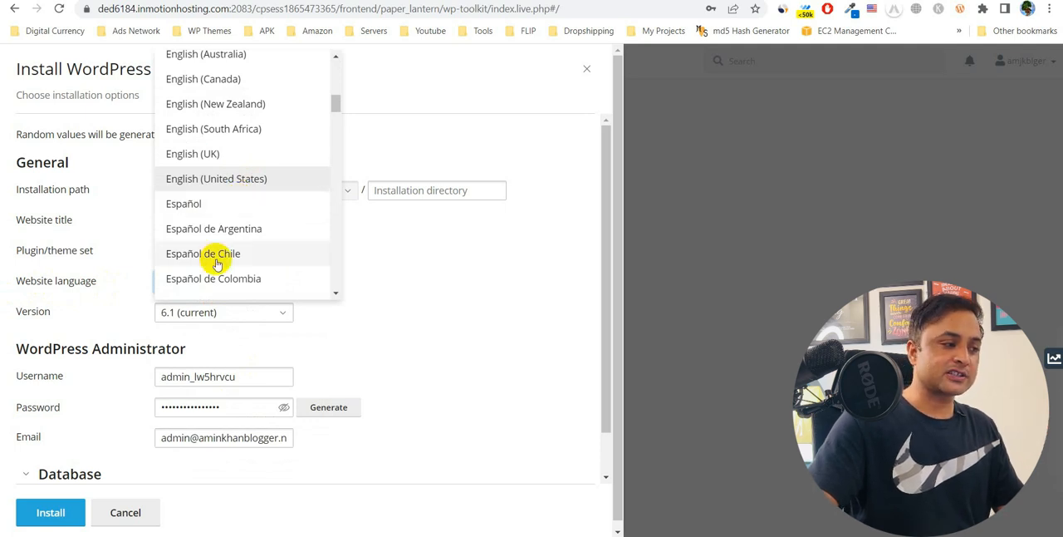
click(254, 184)
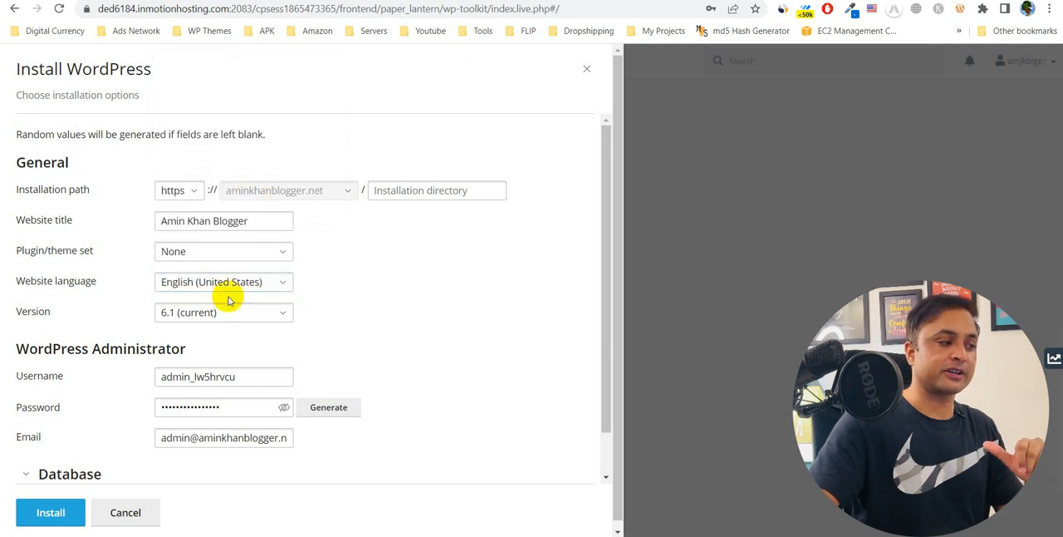
Select 6.1 (current) as the WordPress version to install
double_click(21, 309)
click(95, 318)
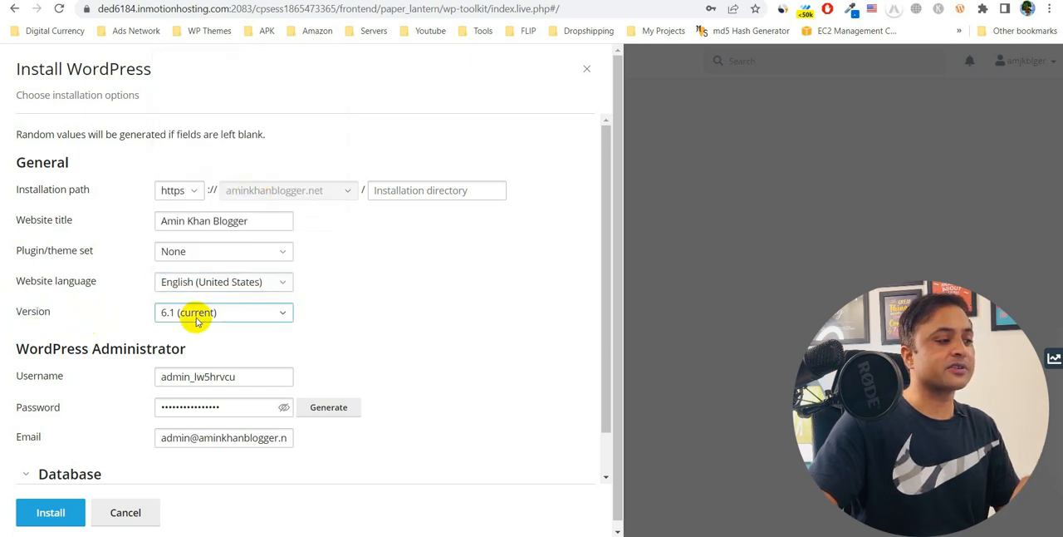
click(186, 320)
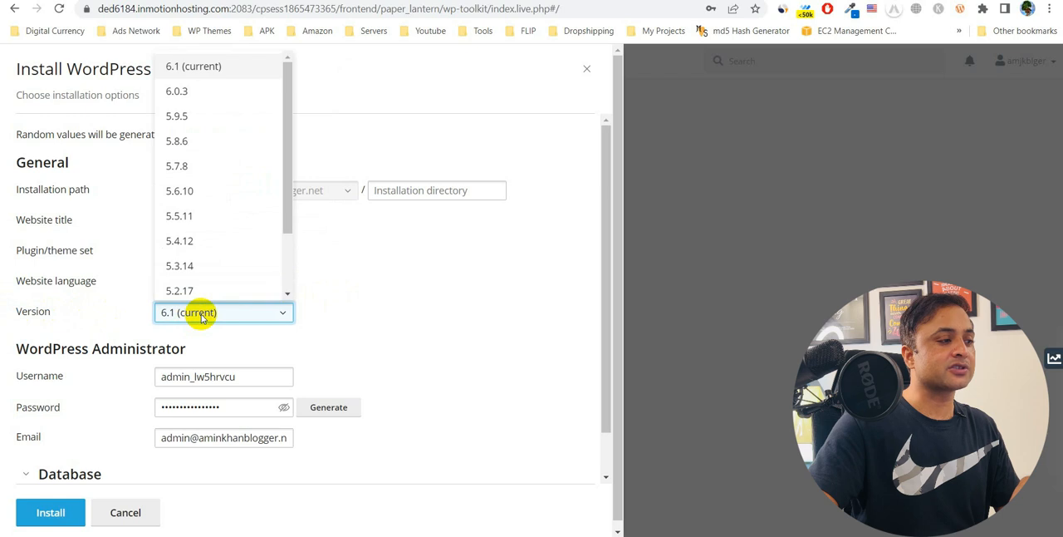
click(189, 70)
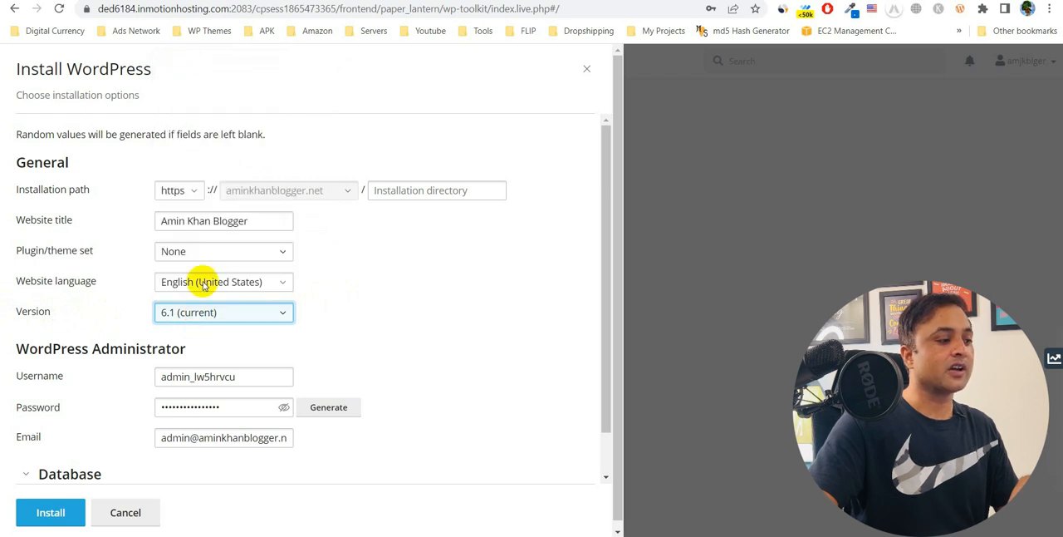
Switch to the browser tab with the root domain, append wp-admin to its address and load the page
scroll(249, 324, down, 1)
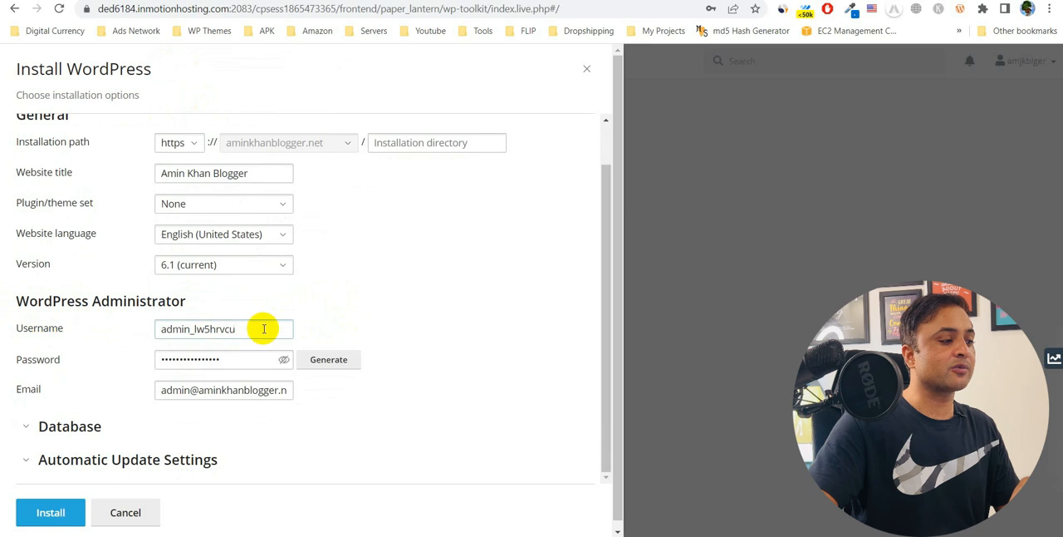
triple_click(60, 301)
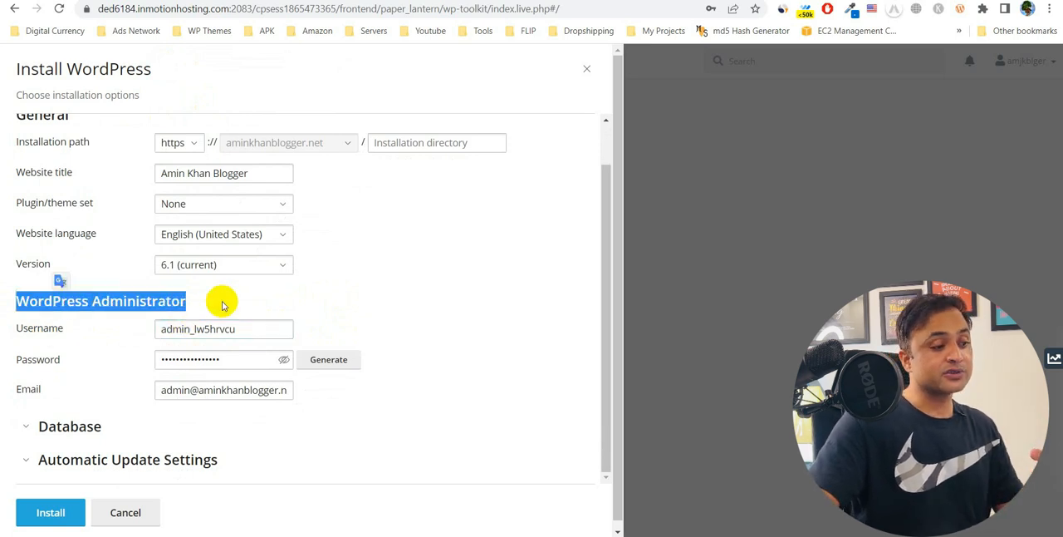
scroll(237, 300, up, 1)
key(ctrl+Tab)
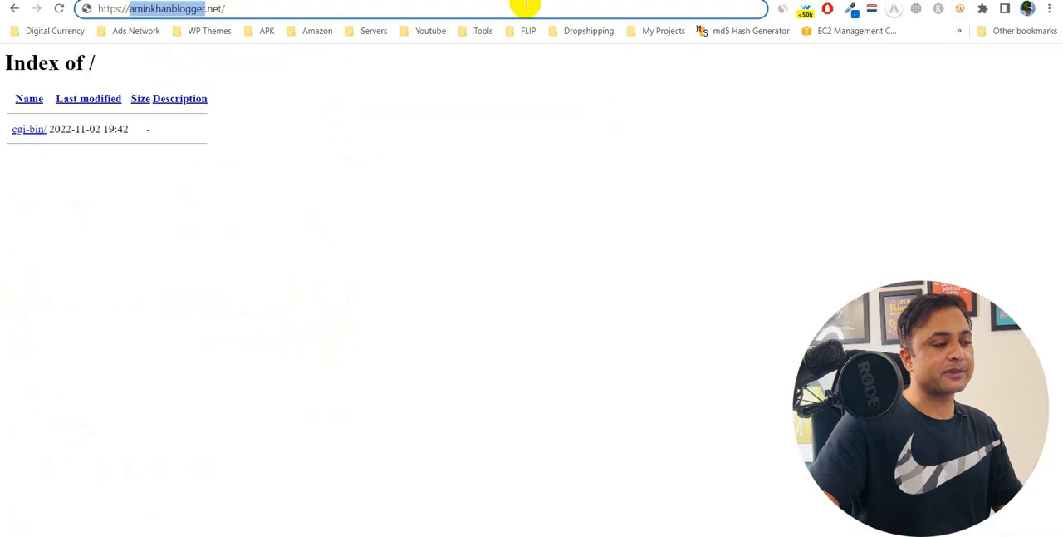
click(284, 7)
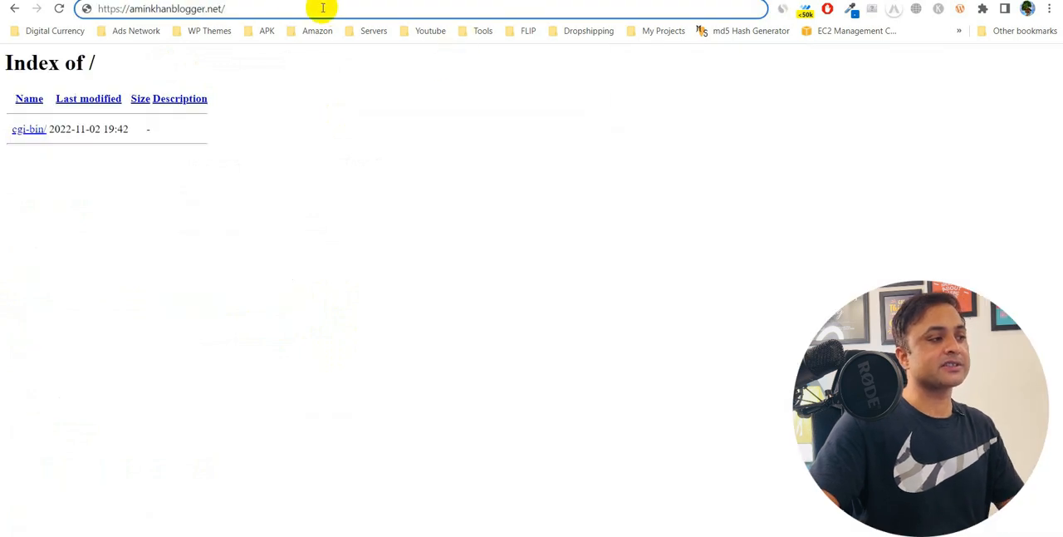
drag(251, 8, 2, 8)
click(248, 10)
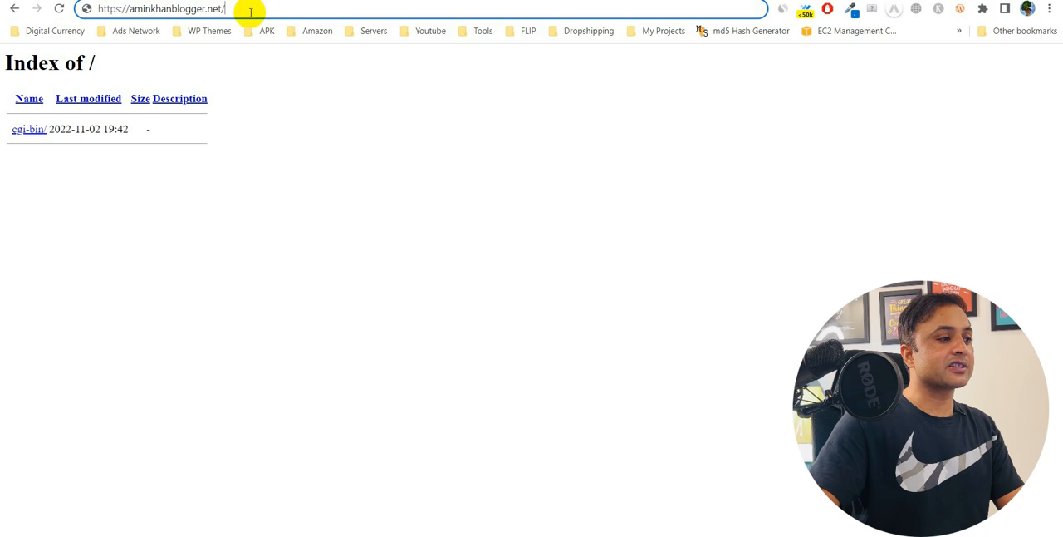
text(w)
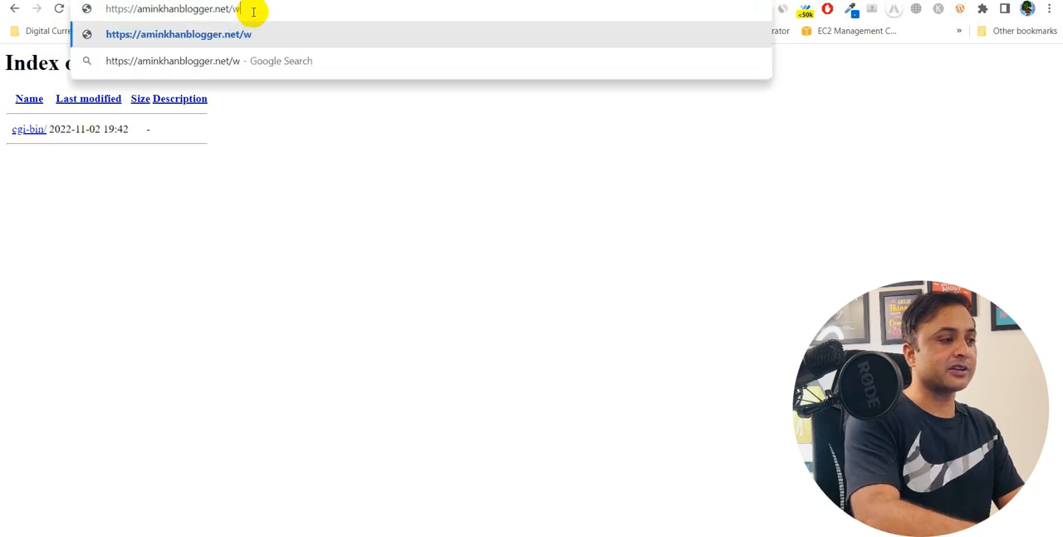
text(p-admin)
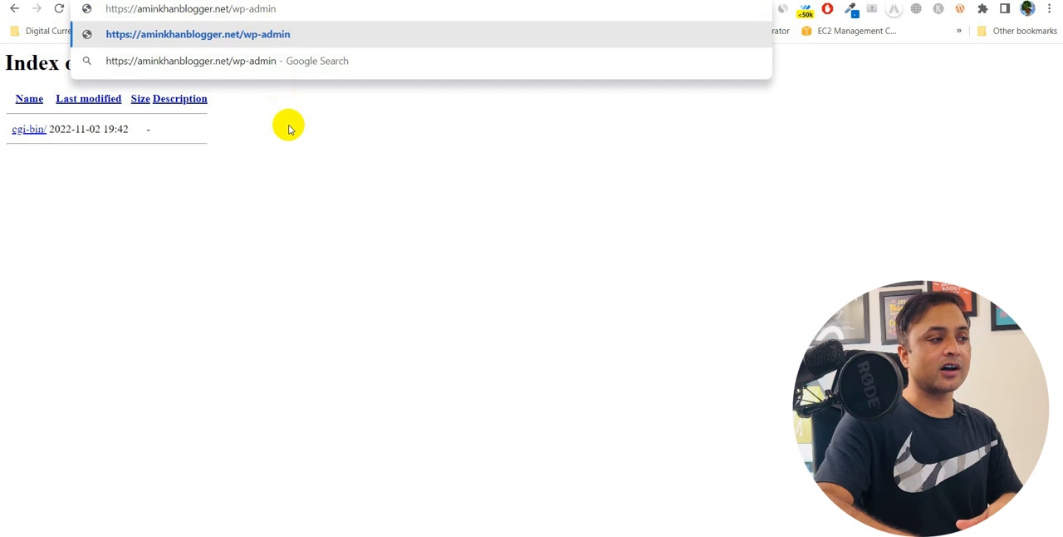
key(Return)
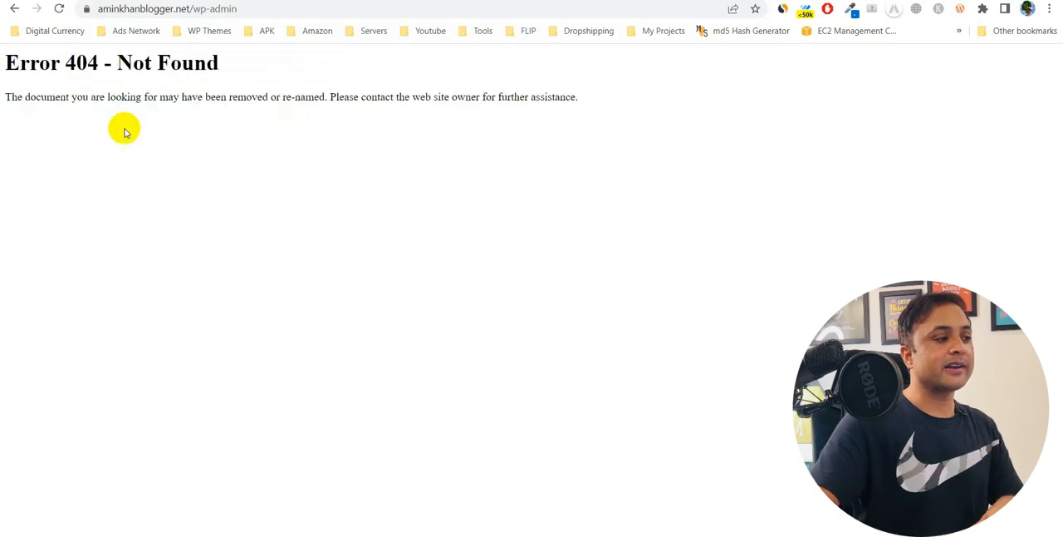
Read the text of the loaded wp-admin page, go back and return to the WordPress installation form
drag(5, 62, 581, 111)
click(583, 116)
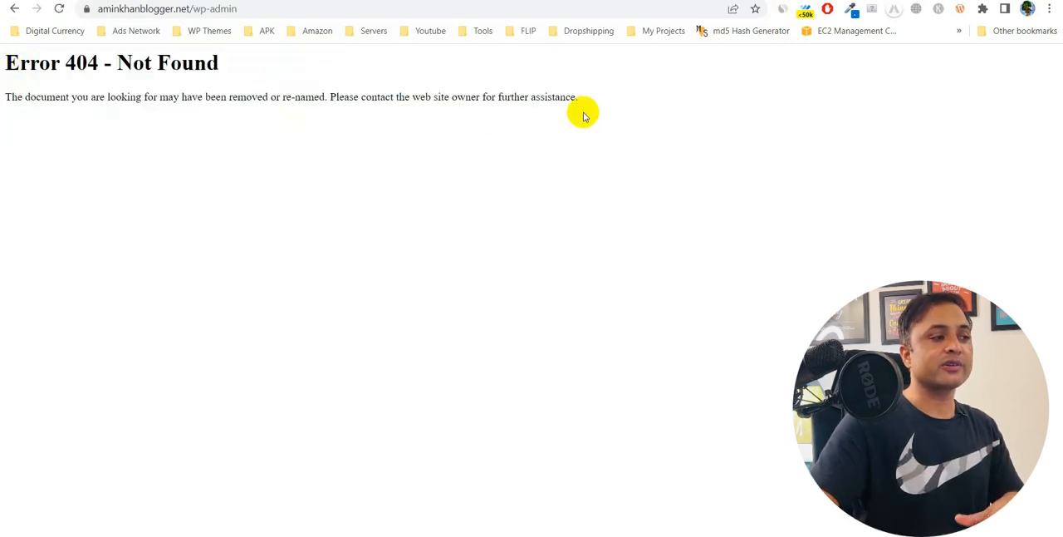
click(15, 12)
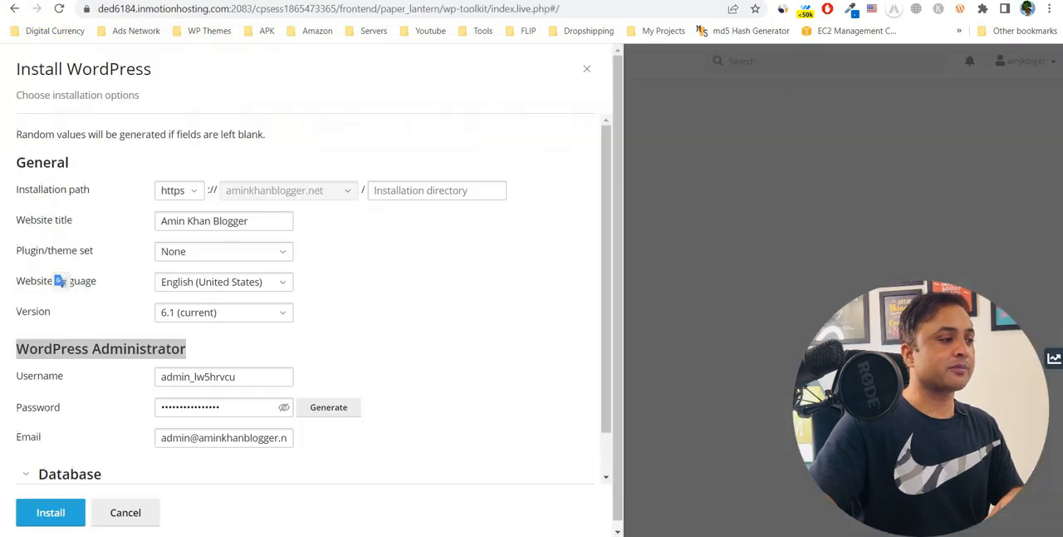
click(245, 340)
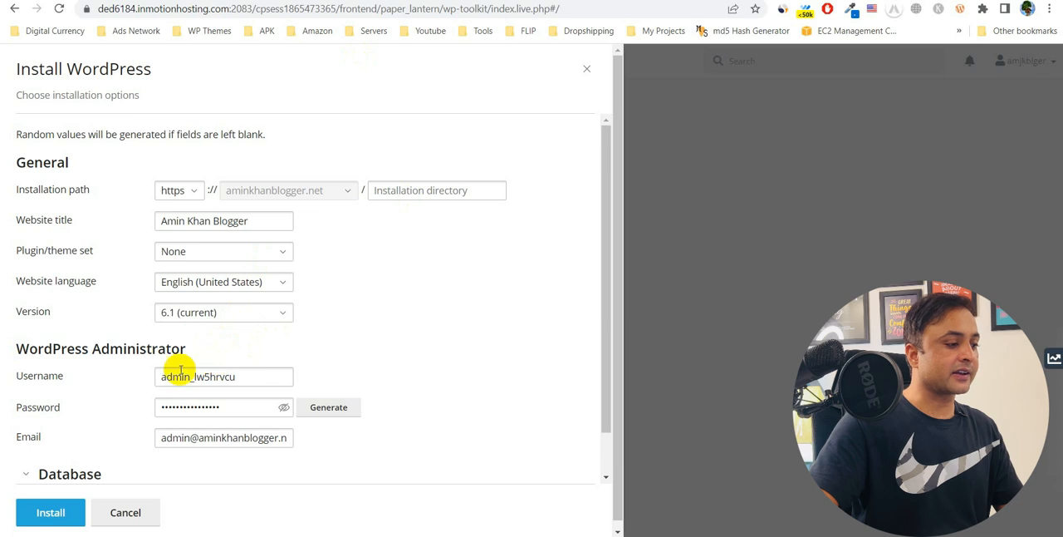
Replace the generated WordPress administrator username with the blog owner's full name written without a space
click(169, 378)
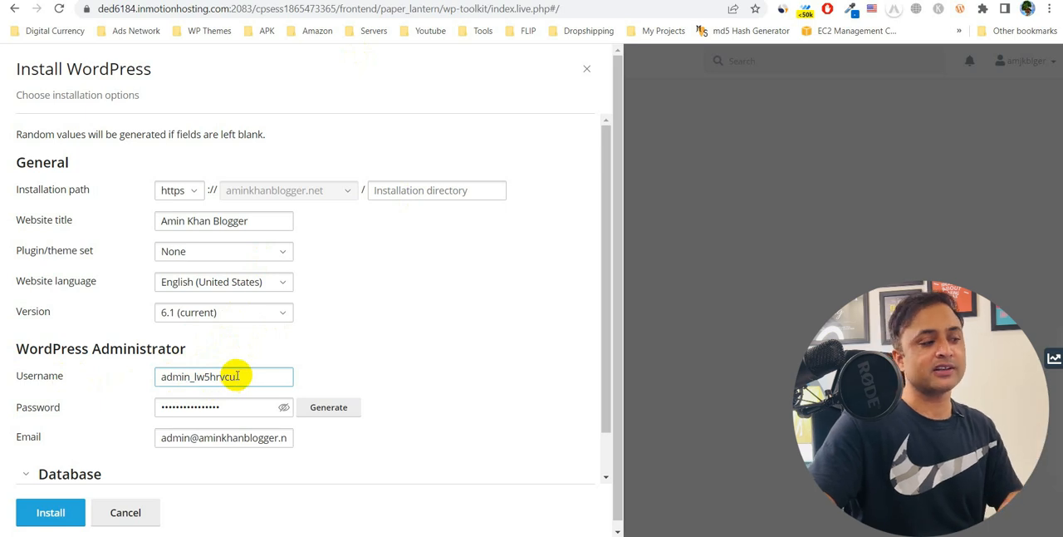
drag(252, 377, 136, 378)
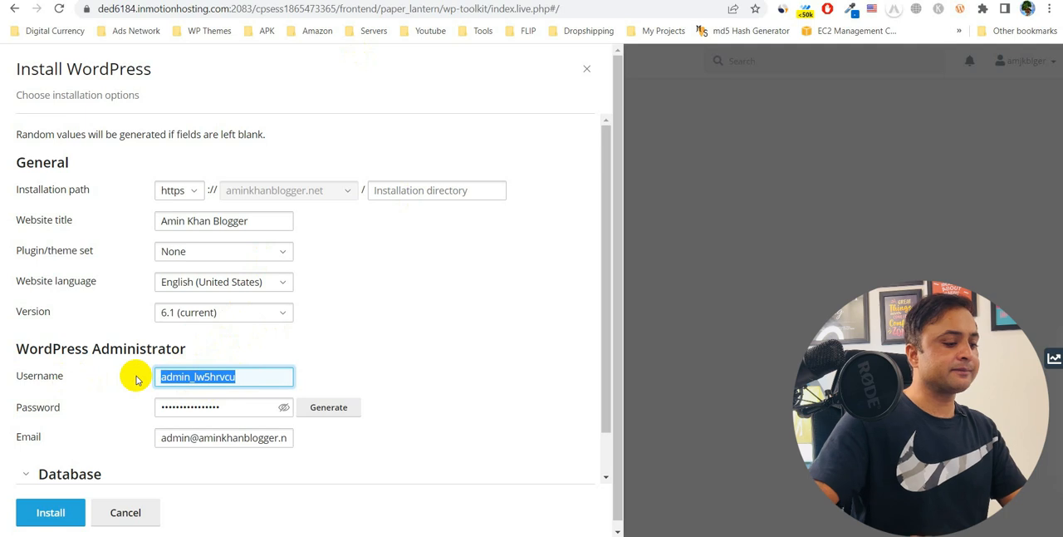
text(admin)
double_click(175, 377)
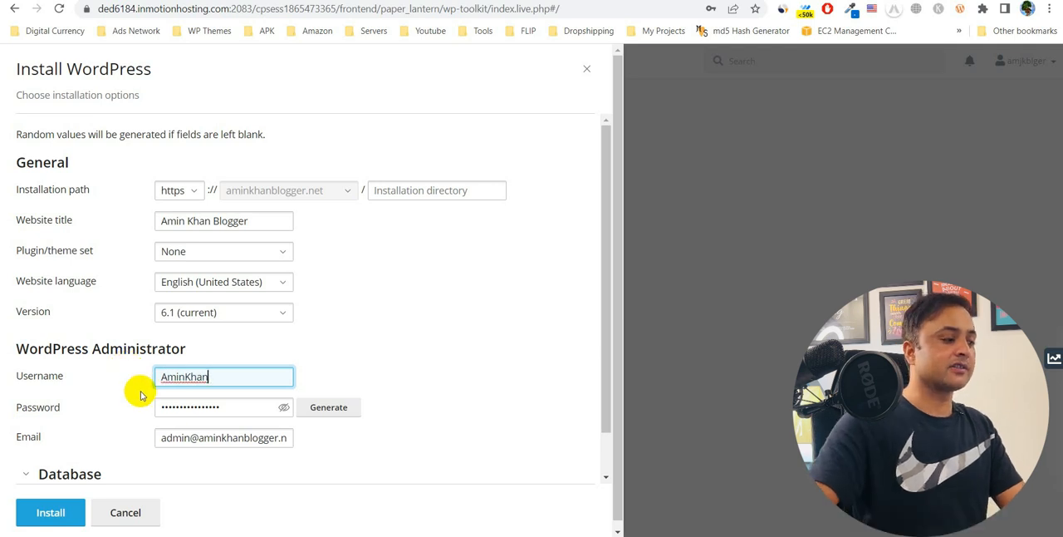
Show the generated administrator password and replace it with a custom password of digits, letters and special characters
scroll(137, 394, down, 1)
click(233, 359)
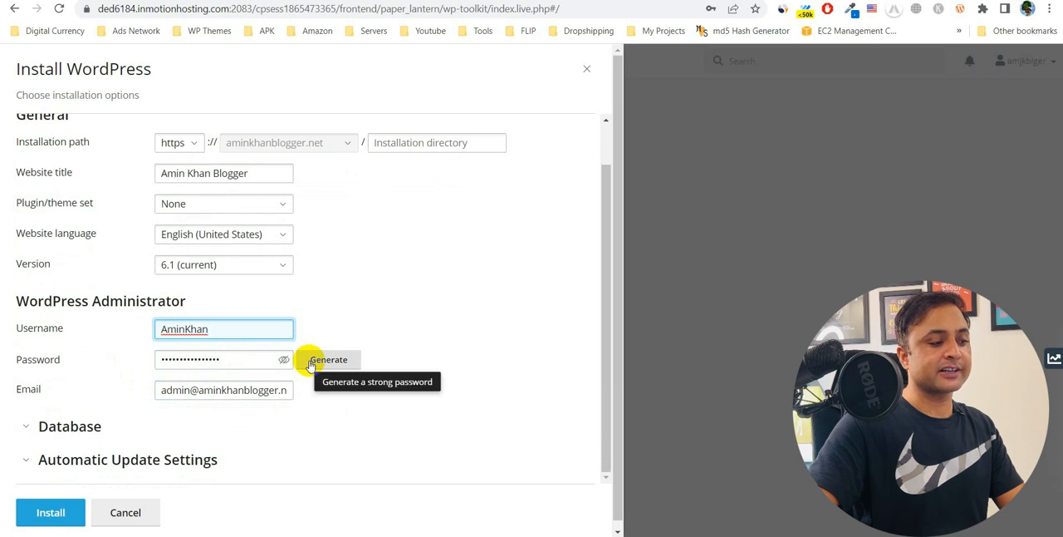
click(283, 362)
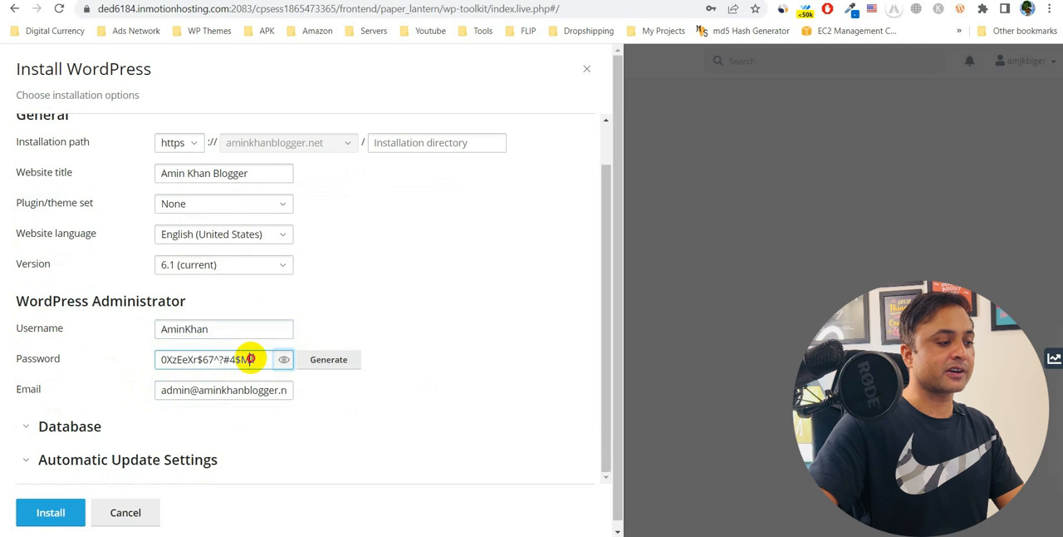
drag(275, 359, 156, 359)
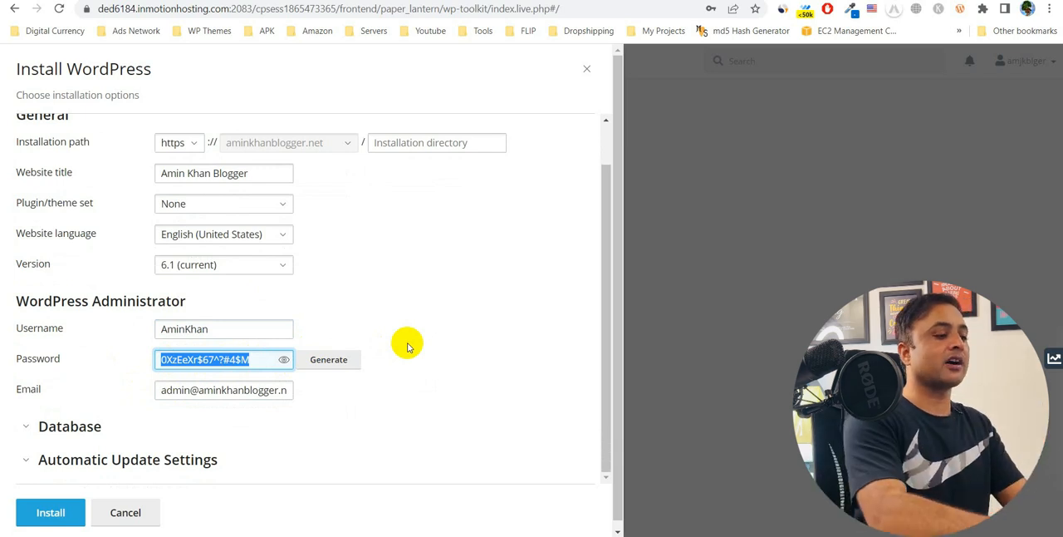
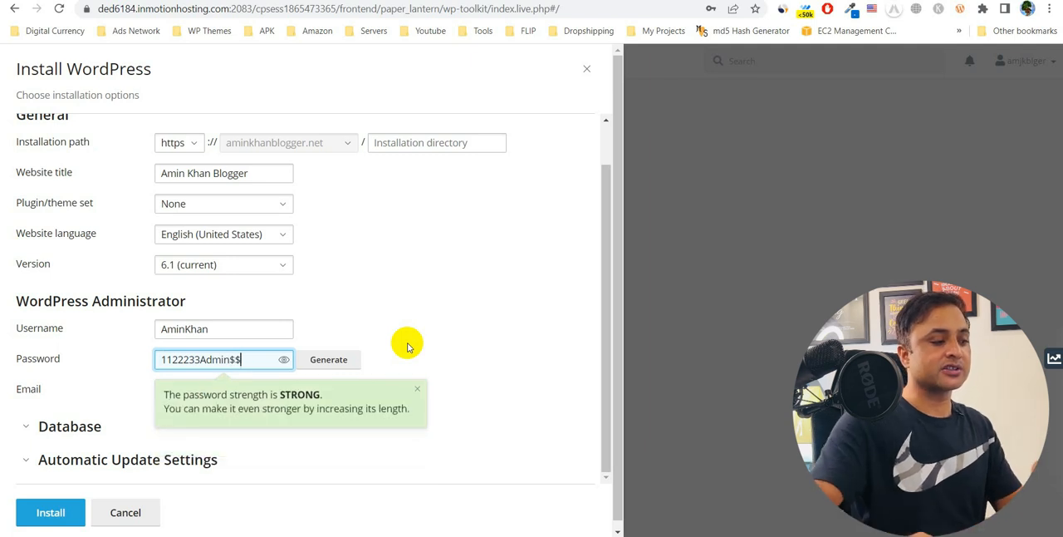
click(425, 341)
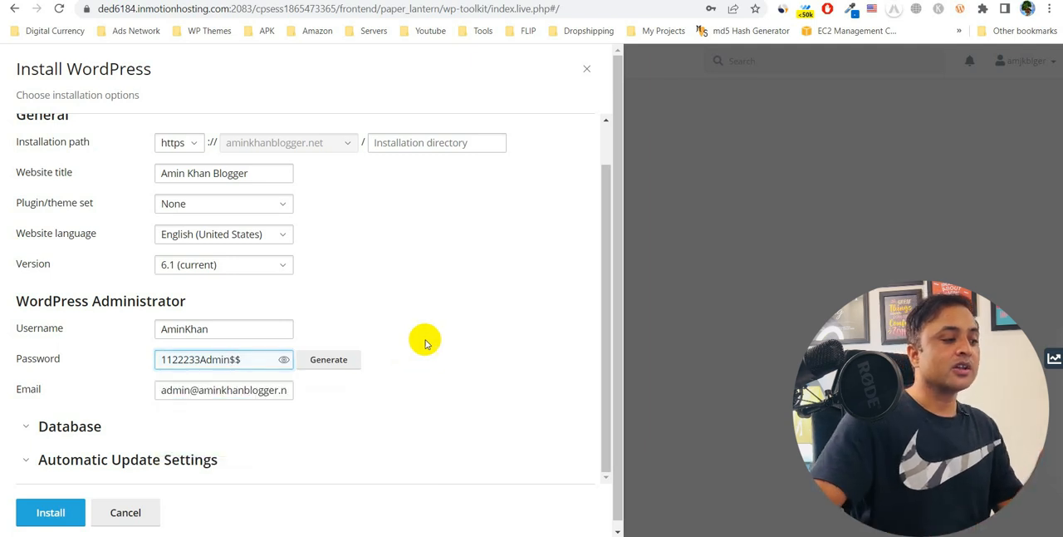
Remove the special characters from the end of the administrator password and add a single one back
double_click(263, 360)
triple_click(264, 359)
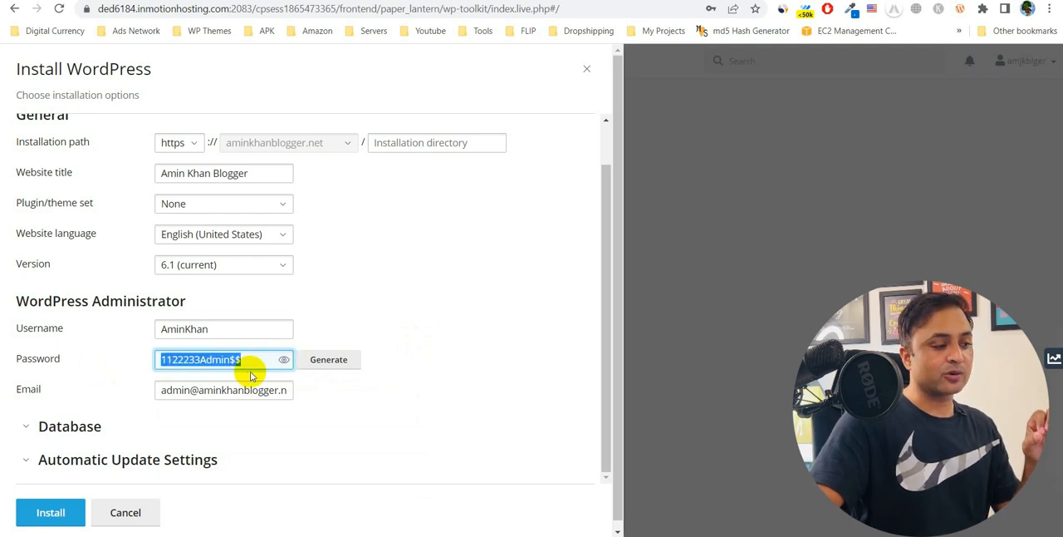
click(259, 360)
key(BackSpace)
key(BackSpace)
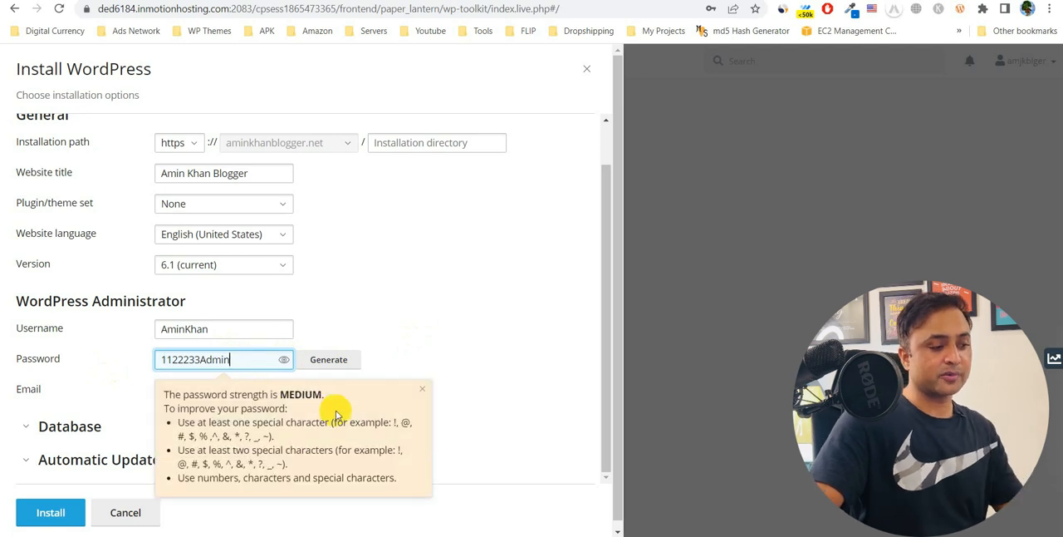
click(173, 388)
click(241, 359)
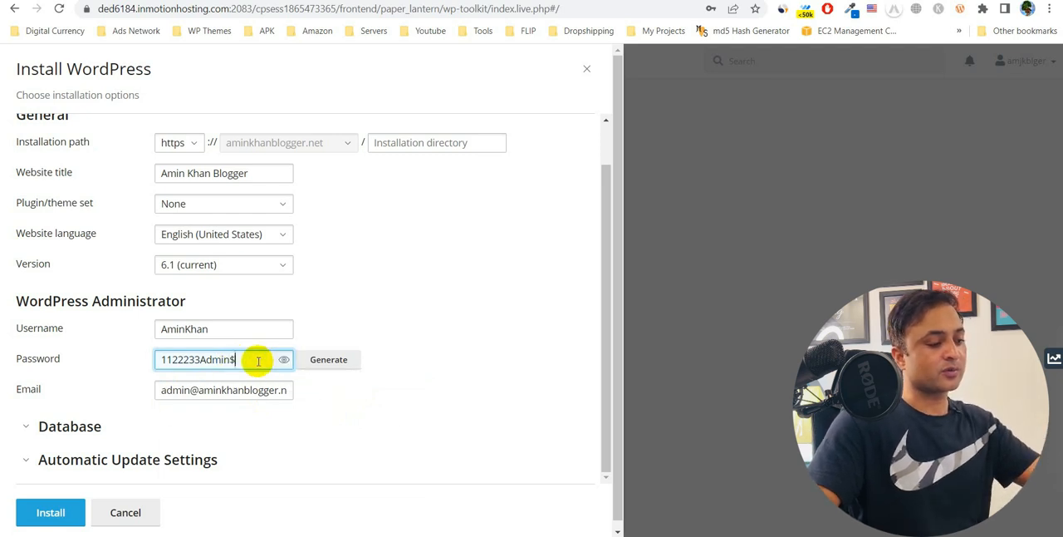
text($)
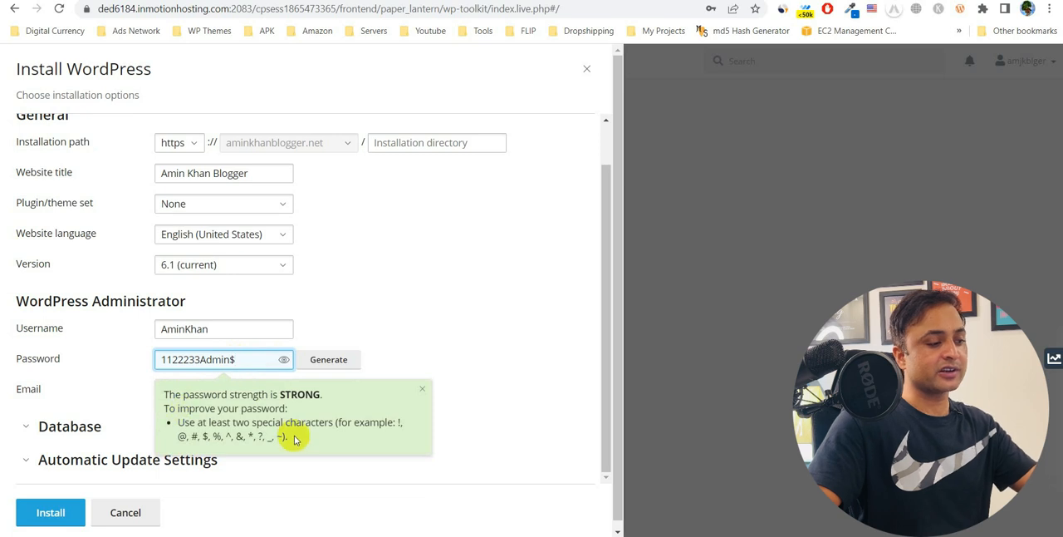
Check the custom administrator password and the administrator email in the WordPress installation form
drag(245, 360, 158, 354)
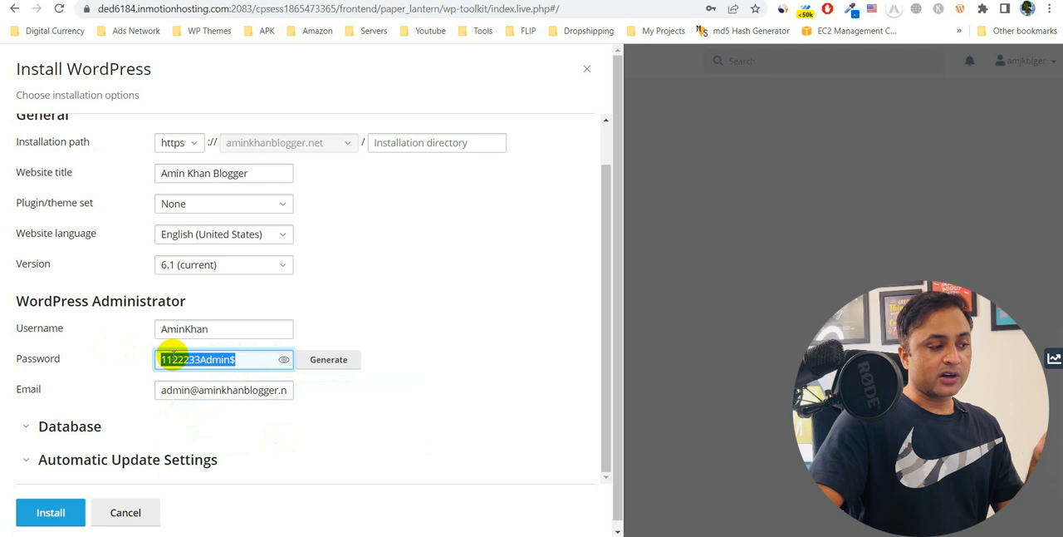
click(172, 357)
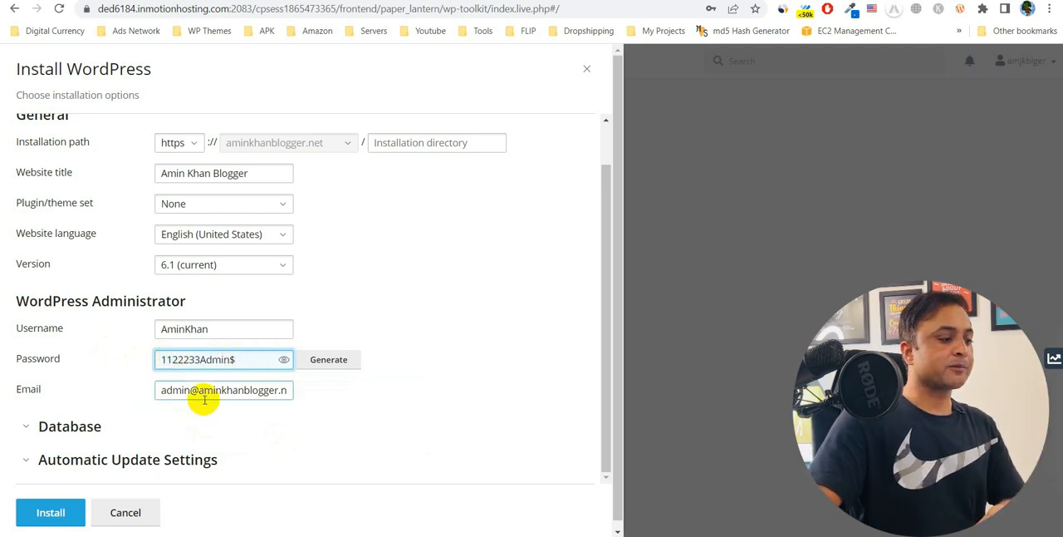
double_click(204, 394)
triple_click(204, 396)
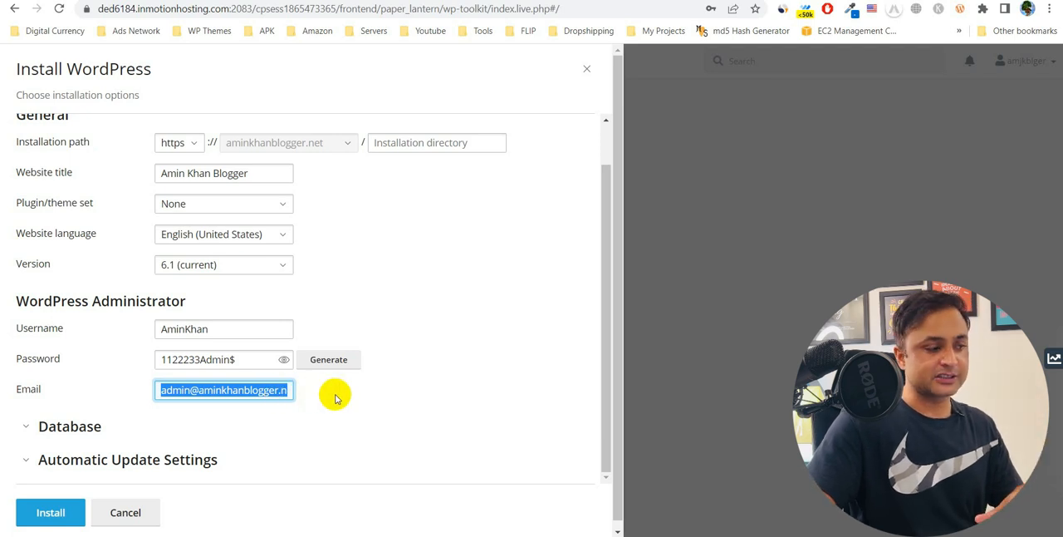
Expand the Database section, review its name, table prefix and user fields, and collapse the section again
scroll(90, 402, down, 1)
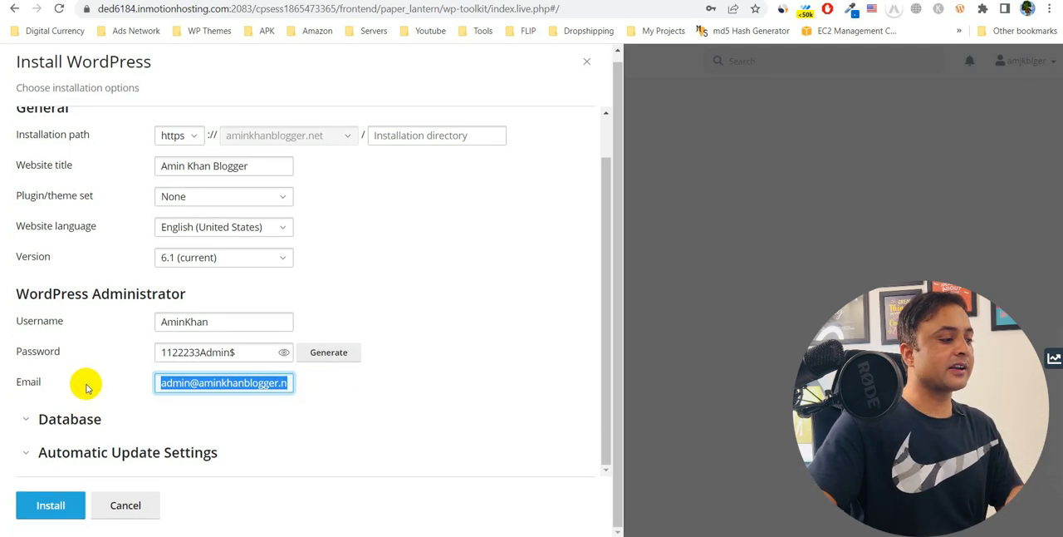
click(81, 429)
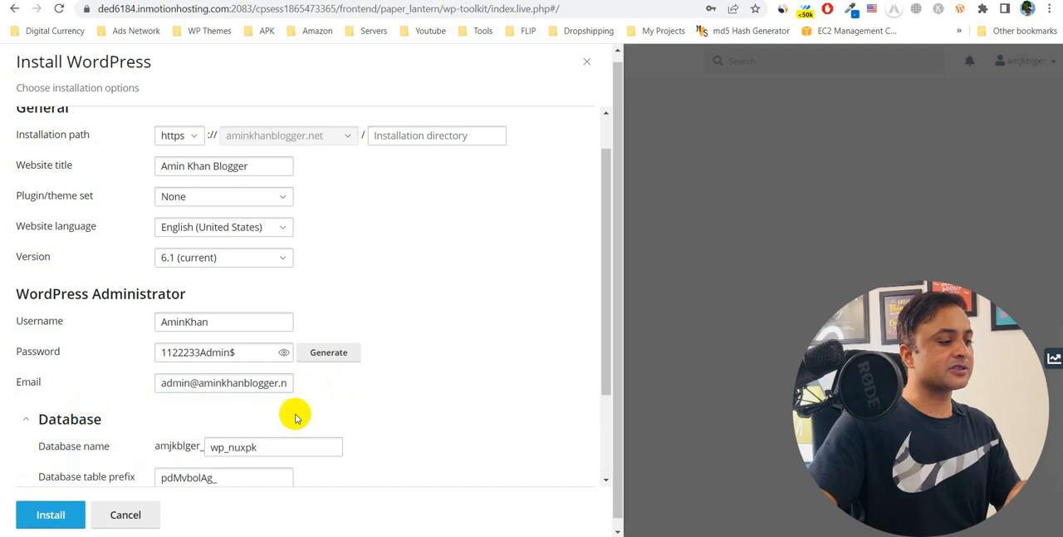
scroll(290, 407, down, 3)
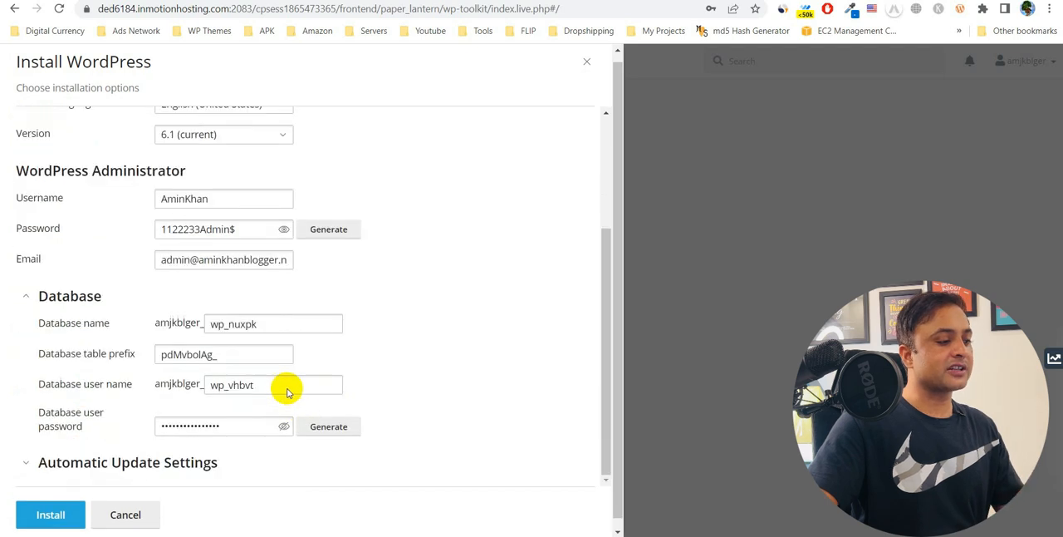
click(94, 299)
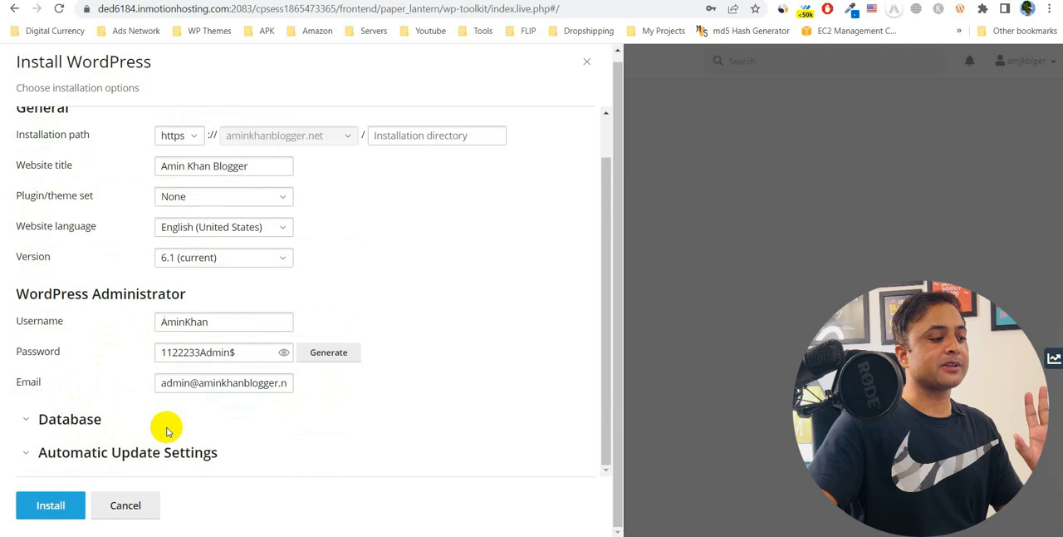
Copy the WordPress administrator username from the form into an untitled Notepad document
scroll(329, 396, up, 1)
click(235, 378)
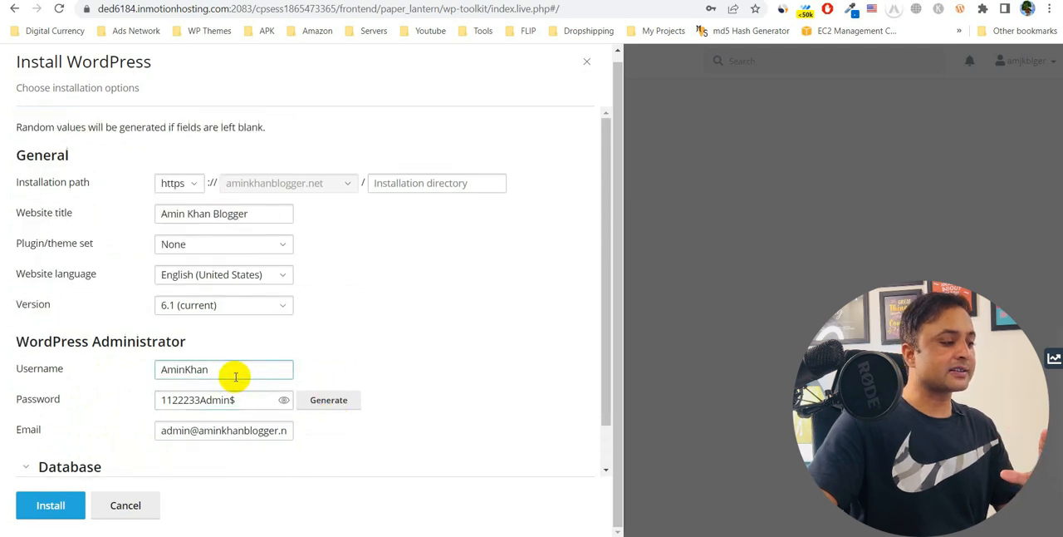
double_click(235, 366)
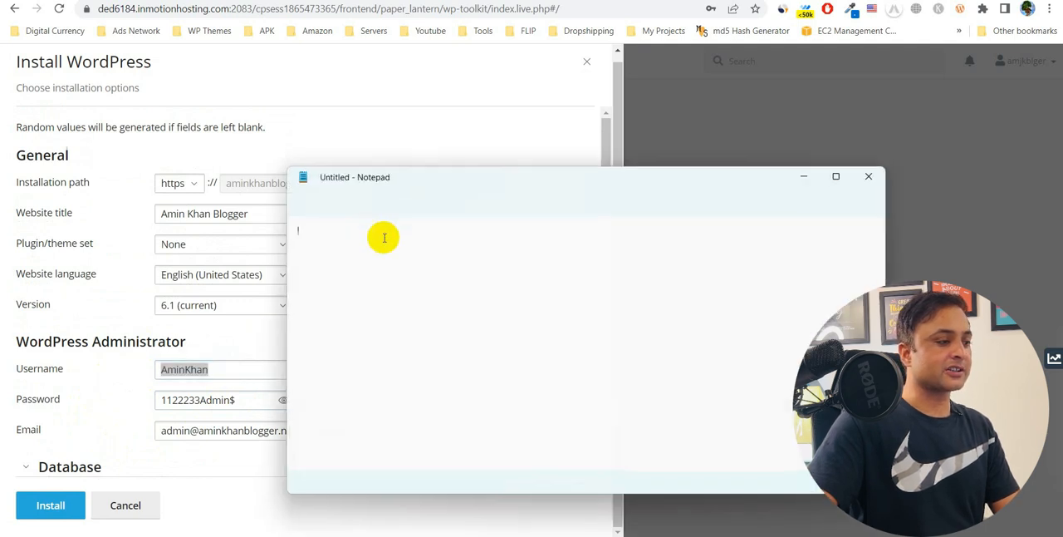
text(AminKhan)
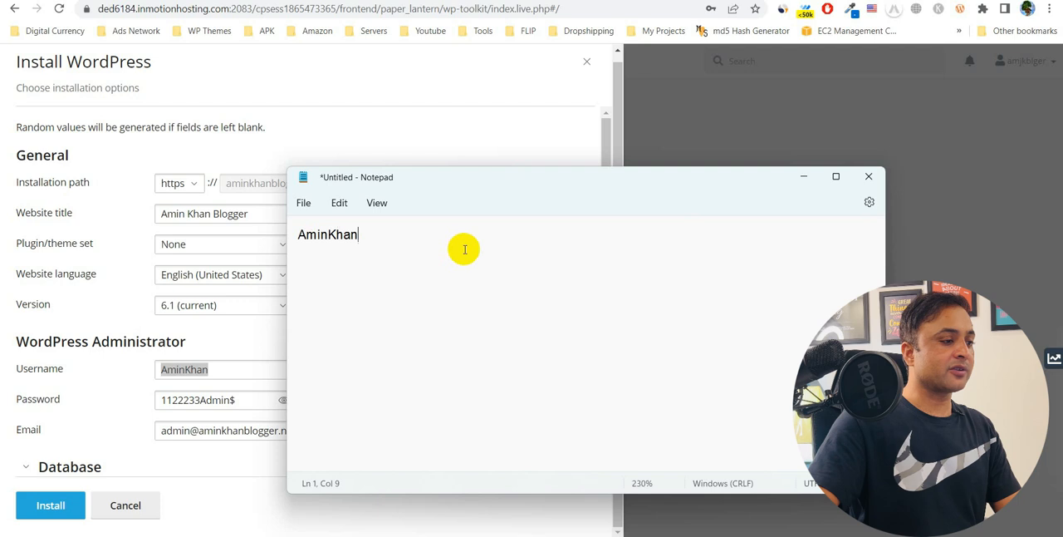
Copy the administrator password from the form onto a new line below the username in Notepad
click(231, 400)
triple_click(230, 399)
key(ctrl+c)
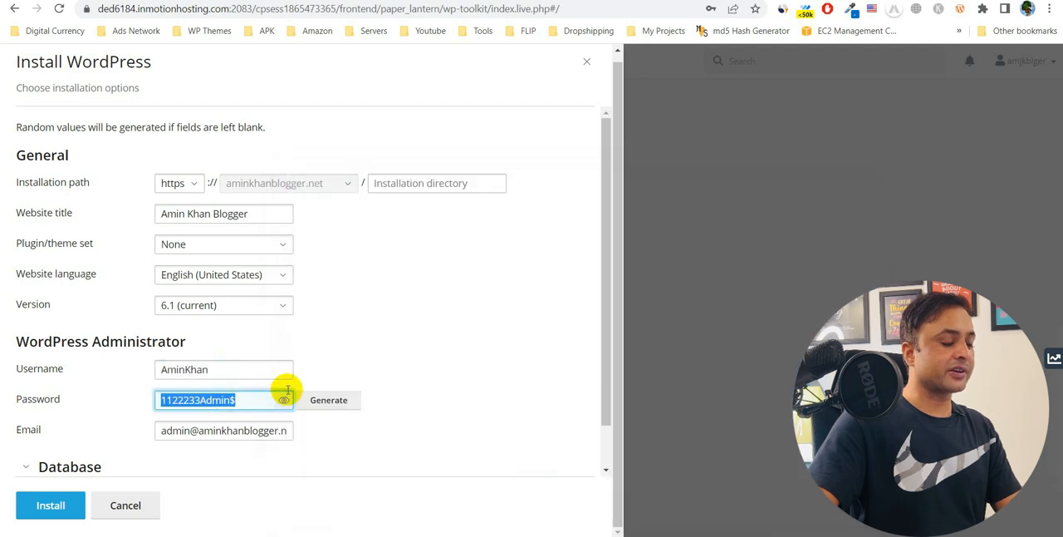
key(alt)
key(alt+Tab)
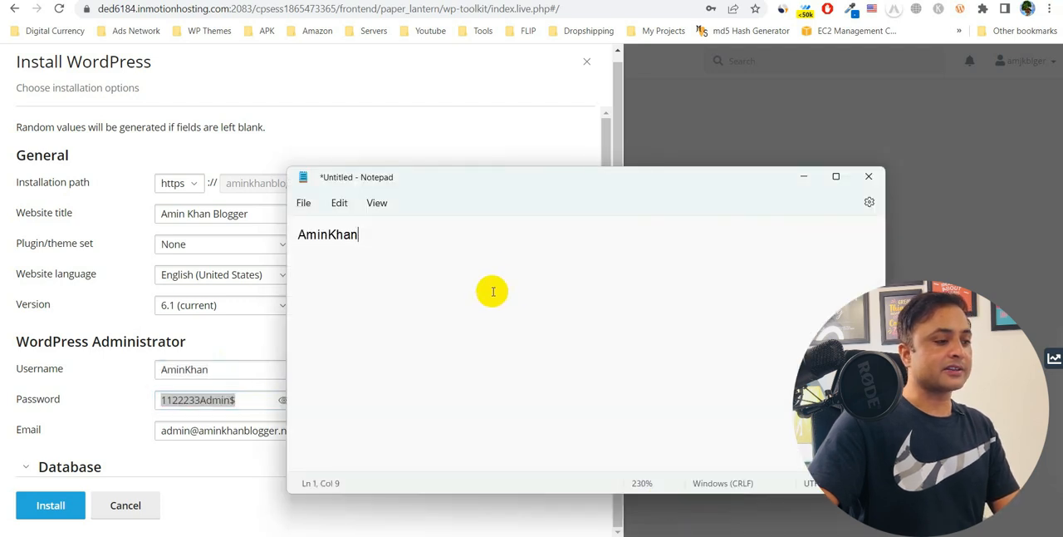
key(Return)
key(ctrl+v)
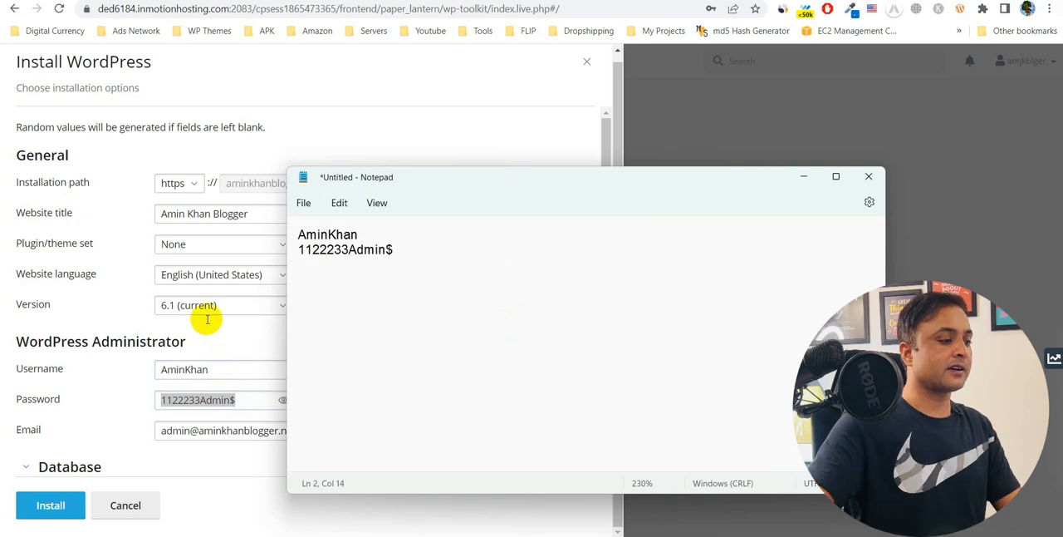
Start the WordPress installation with the entered settings, declining the browser's password saving and the offered plugin setup
click(24, 402)
scroll(122, 397, down, 1)
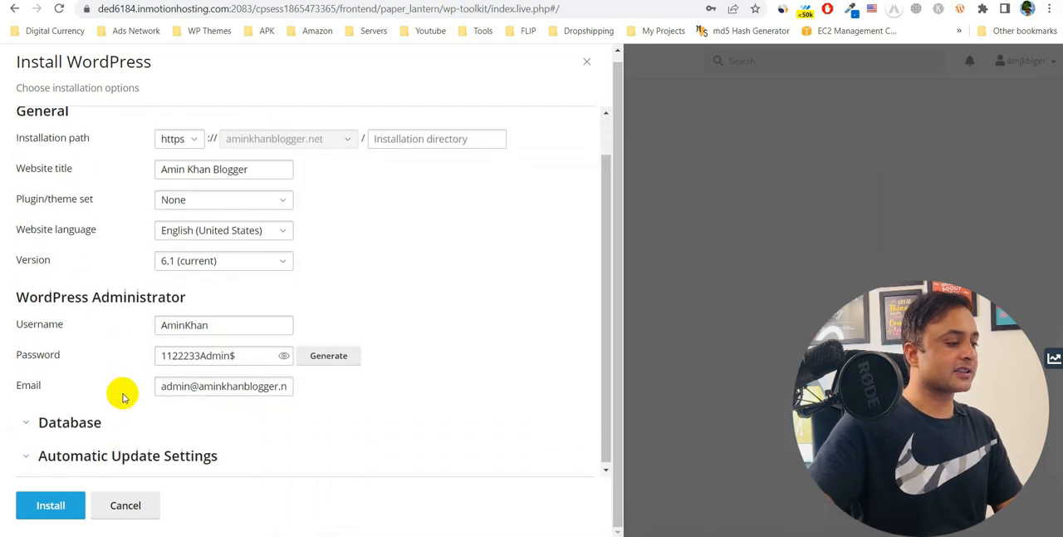
click(51, 505)
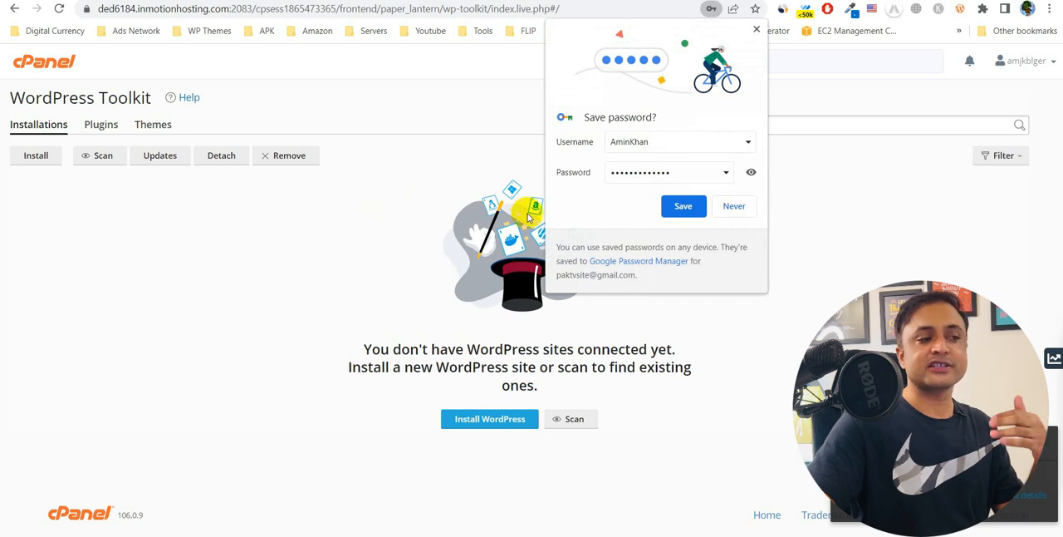
click(734, 206)
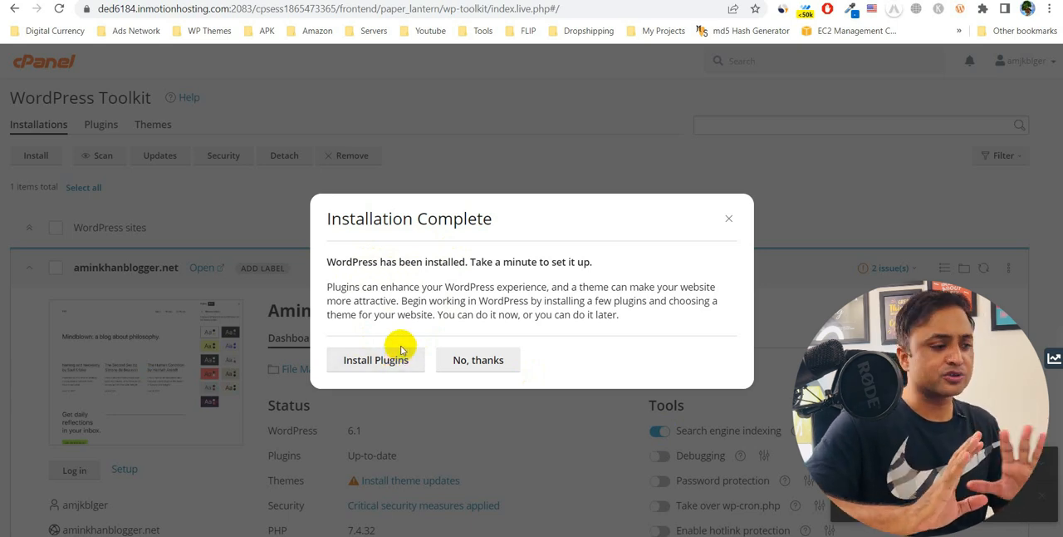
click(498, 359)
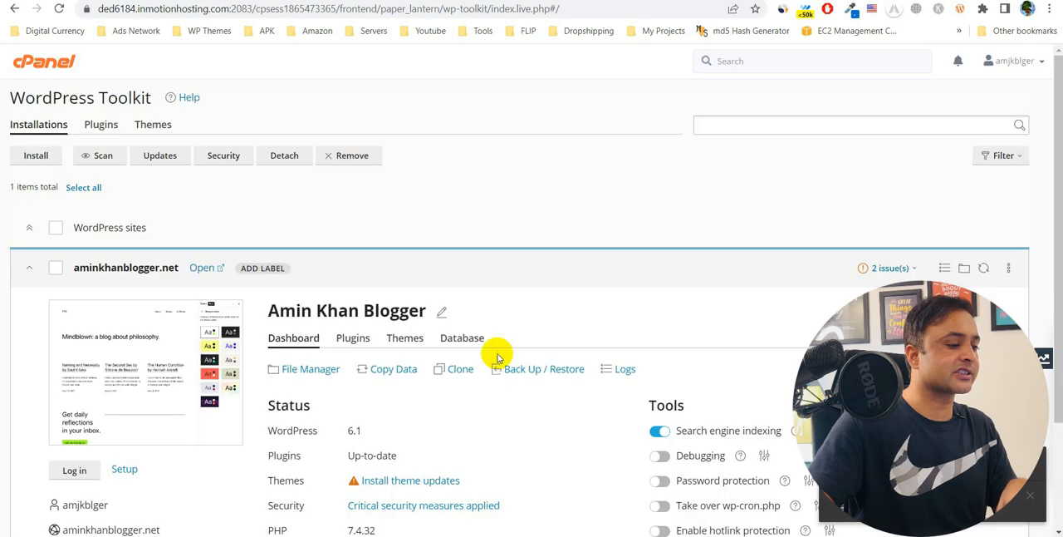
Look over the new installation's dashboard in WordPress Toolkit, including its status entries and tools
scroll(535, 336, down, 2)
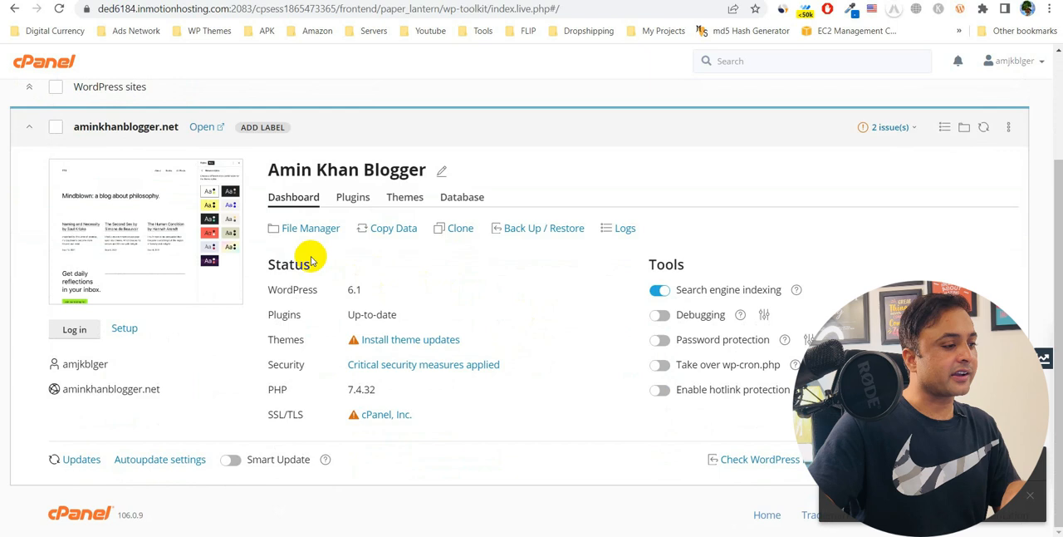
scroll(357, 282, up, 2)
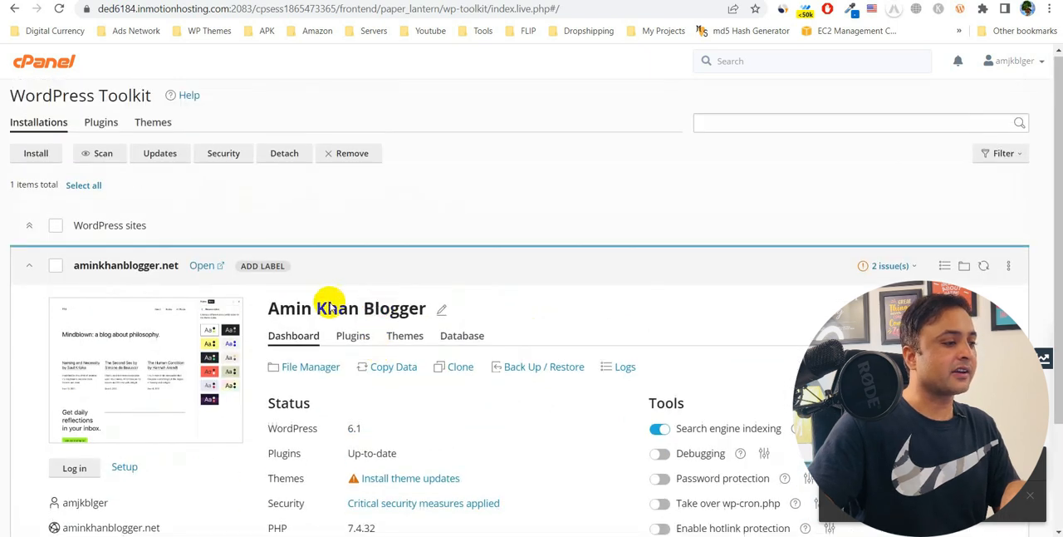
scroll(477, 254, down, 1)
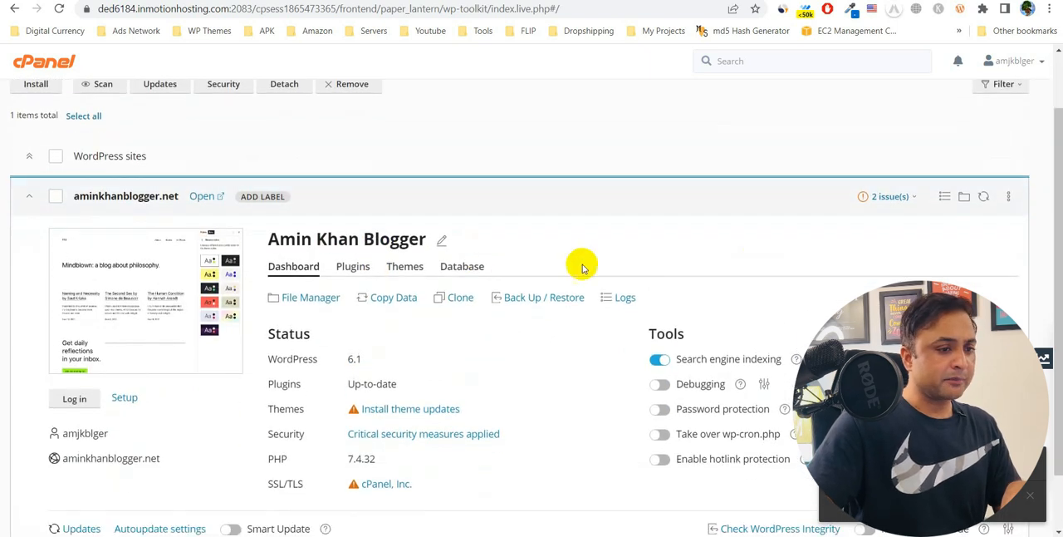
scroll(498, 241, up, 1)
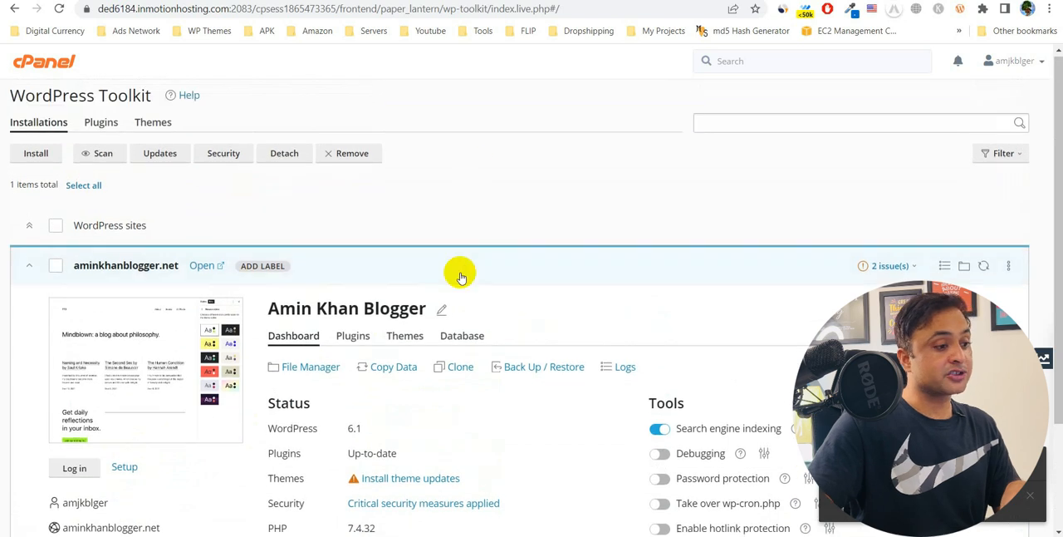
scroll(457, 291, down, 2)
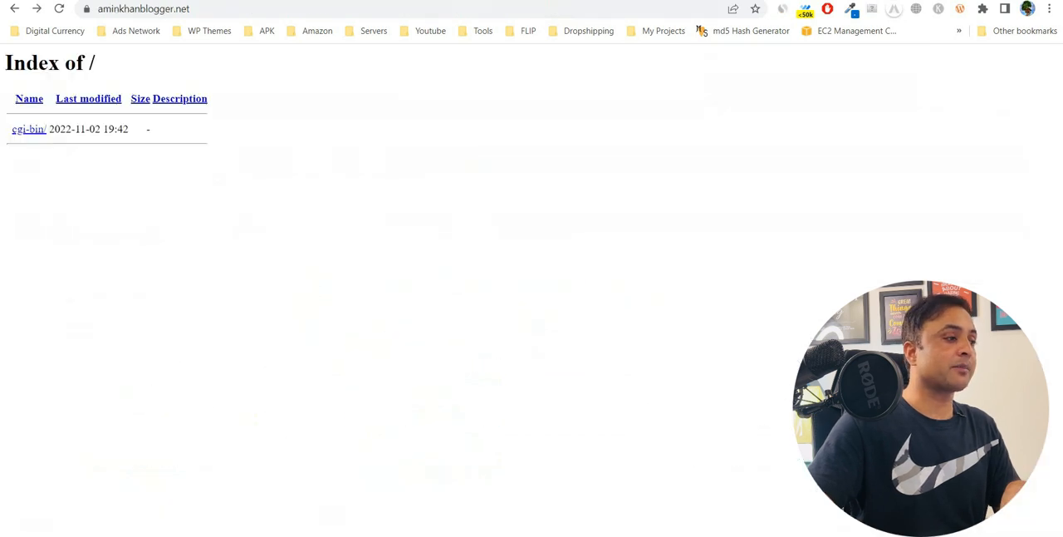
Reload the domain's home page in its browser tab and look through the WordPress site from header to footer
click(278, 8)
click(255, 157)
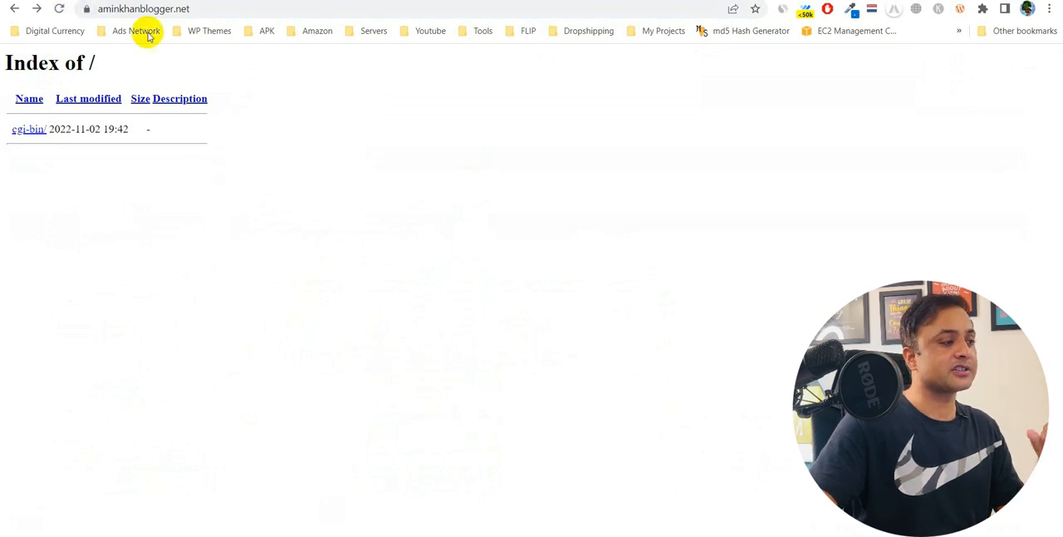
click(59, 8)
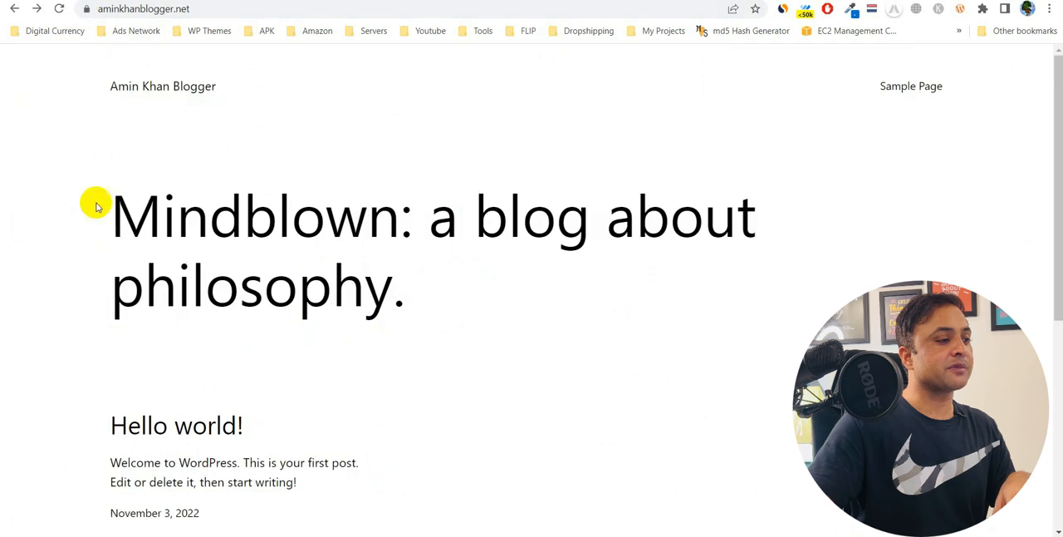
scroll(631, 189, down, 2)
scroll(632, 190, down, 3)
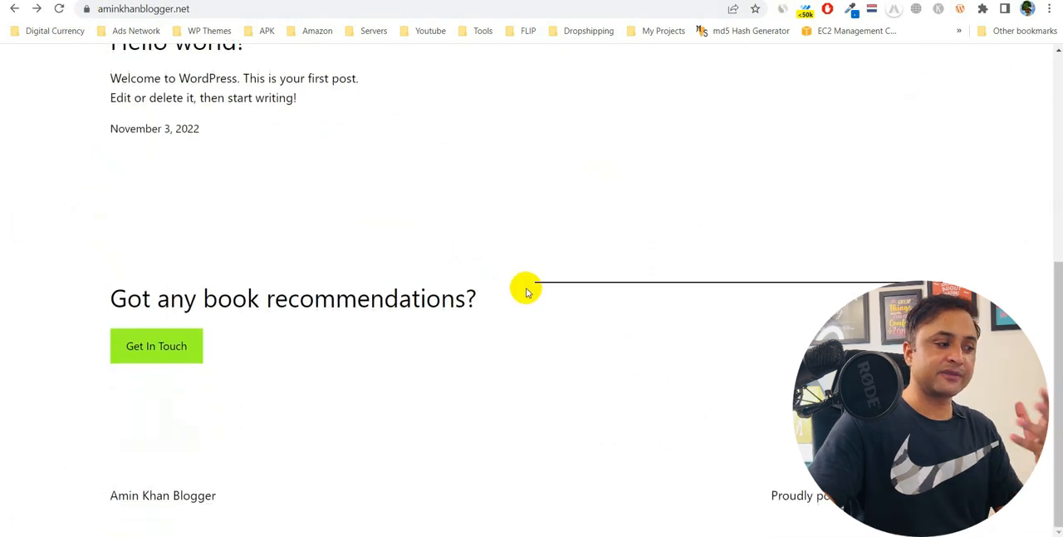
scroll(489, 279, up, 5)
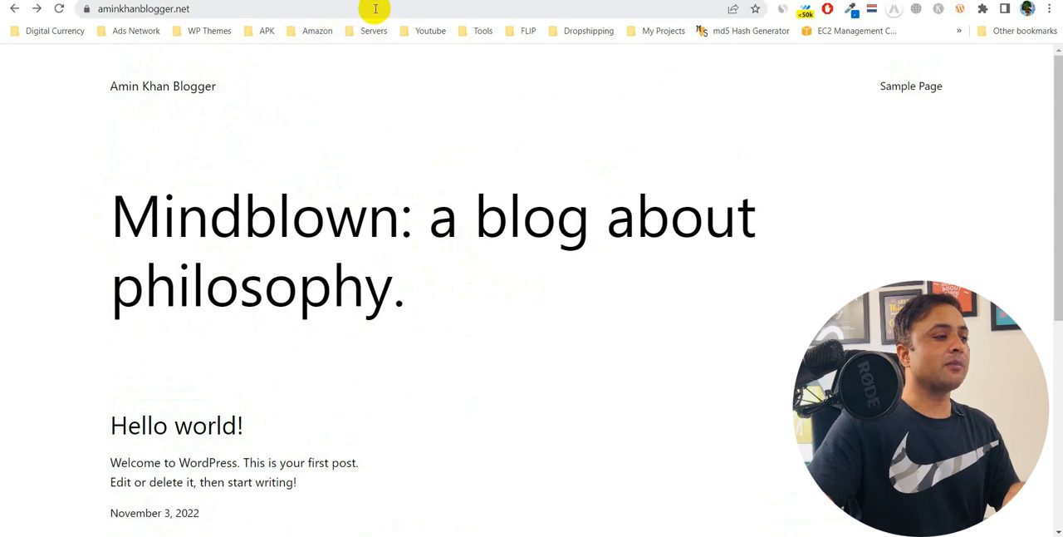
scroll(209, 119, down, 4)
scroll(550, 194, up, 4)
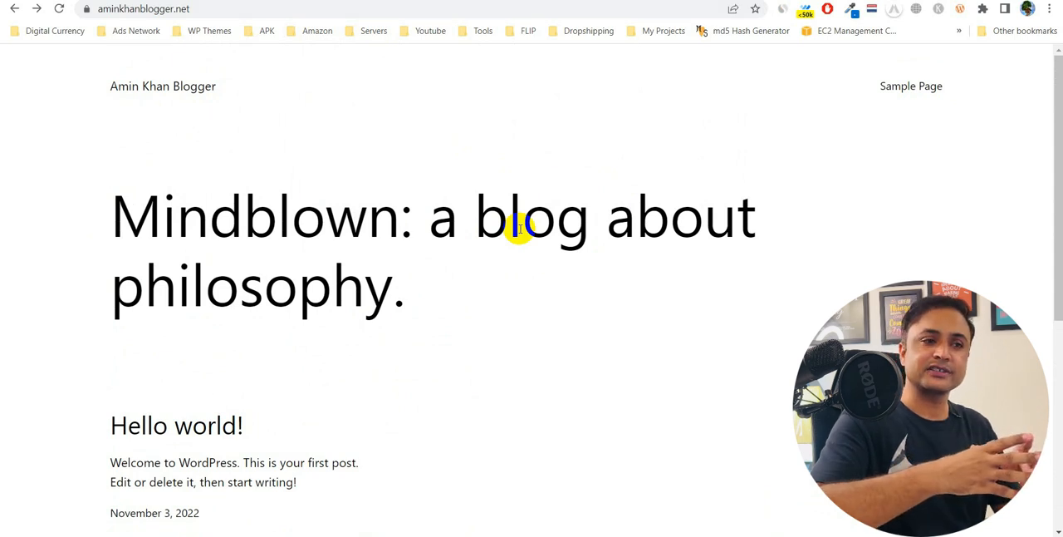
scroll(424, 195, down, 5)
scroll(430, 202, up, 5)
Return to WordPress Toolkit, review the installed site's dashboard and check the site's address on its home page
key(ctrl+Tab)
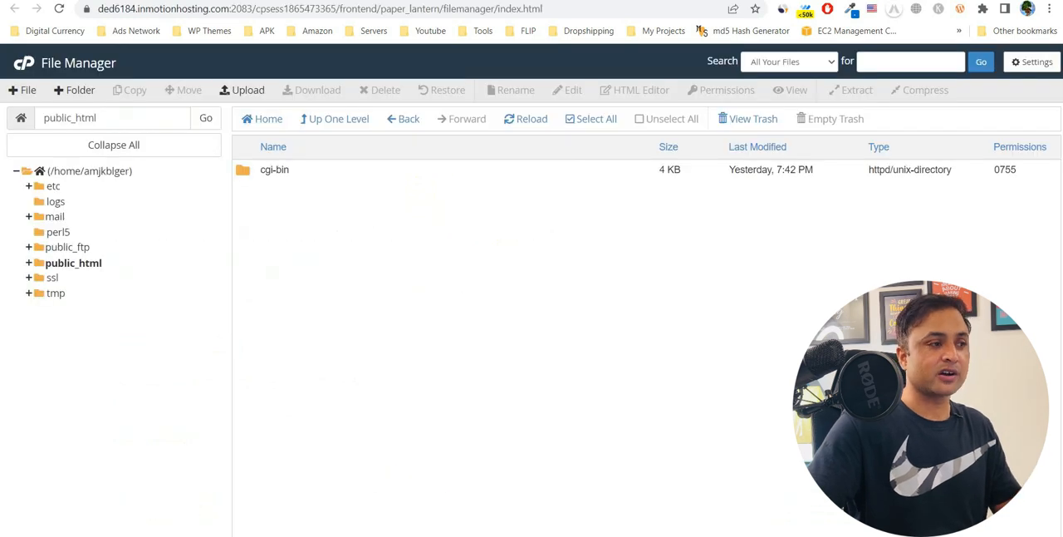
key(ctrl+shift+Tab)
key(ctrl+shift+Tab)
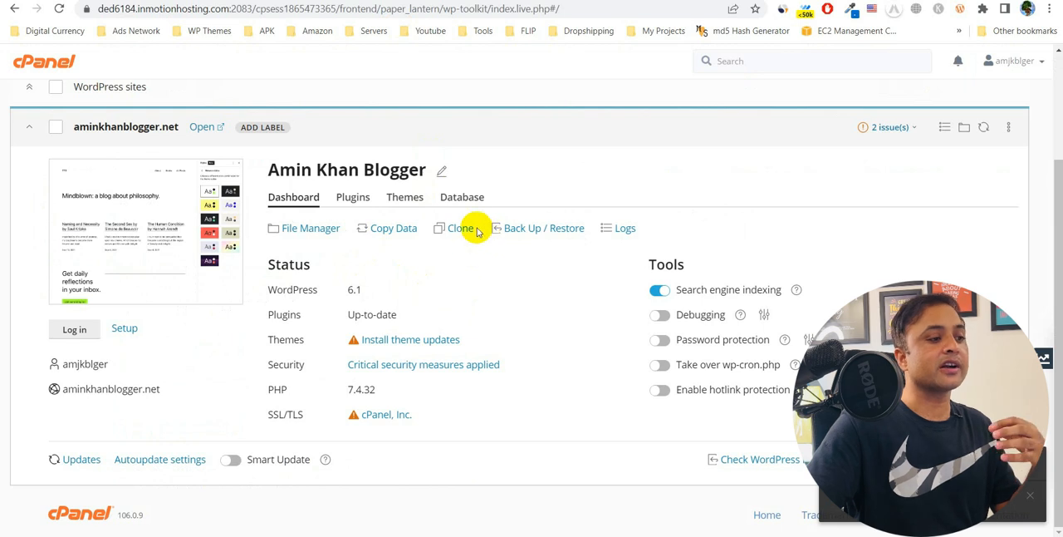
scroll(581, 166, up, 2)
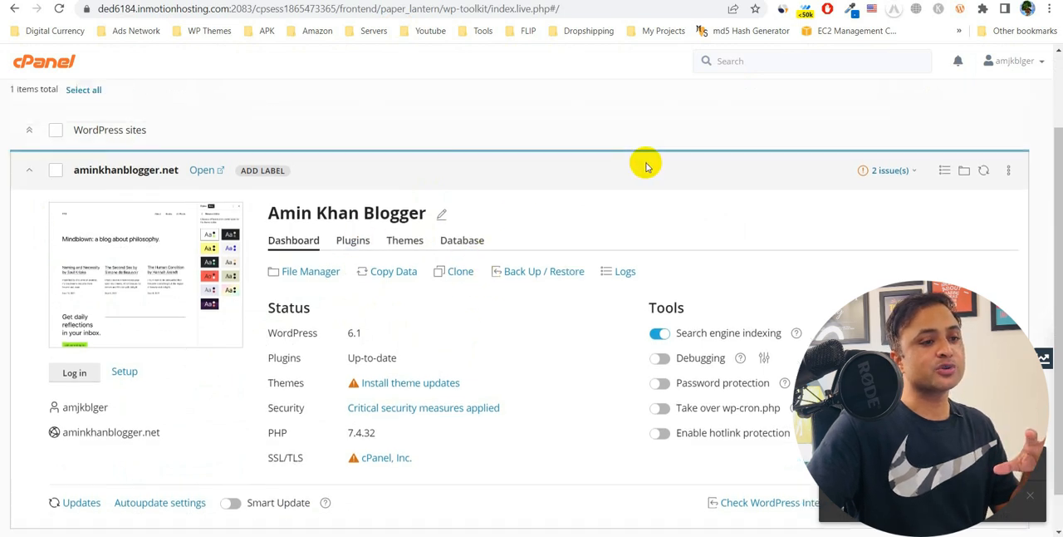
scroll(598, 212, down, 2)
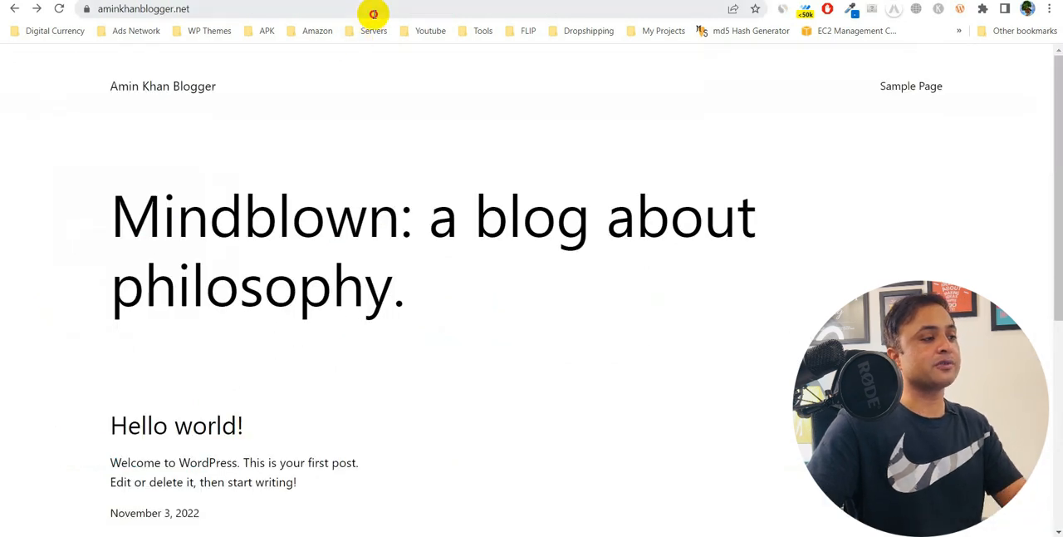
click(374, 14)
click(393, 13)
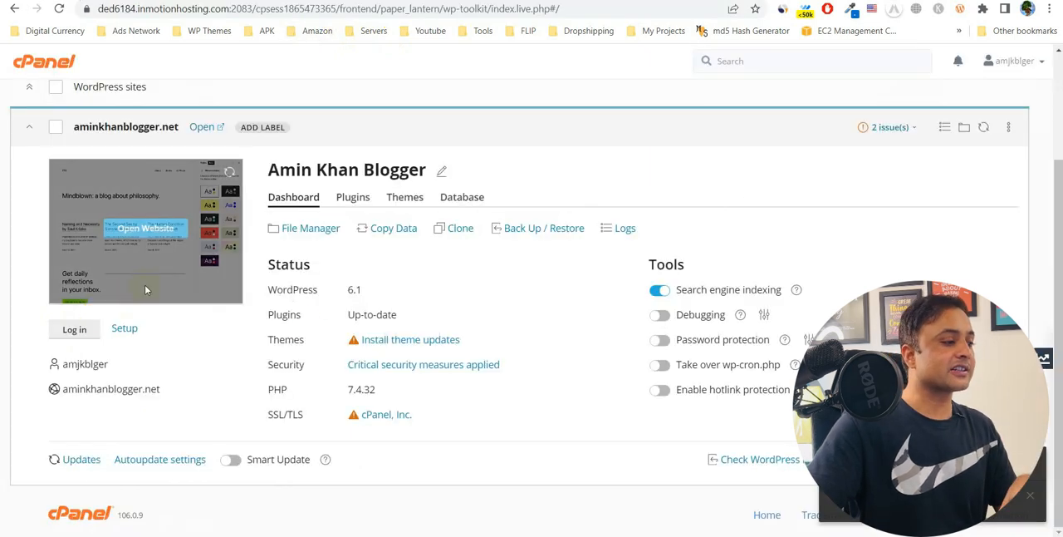
Open the WordPress login from the site's Toolkit entry and examine the wp-login.php address and page text
click(70, 333)
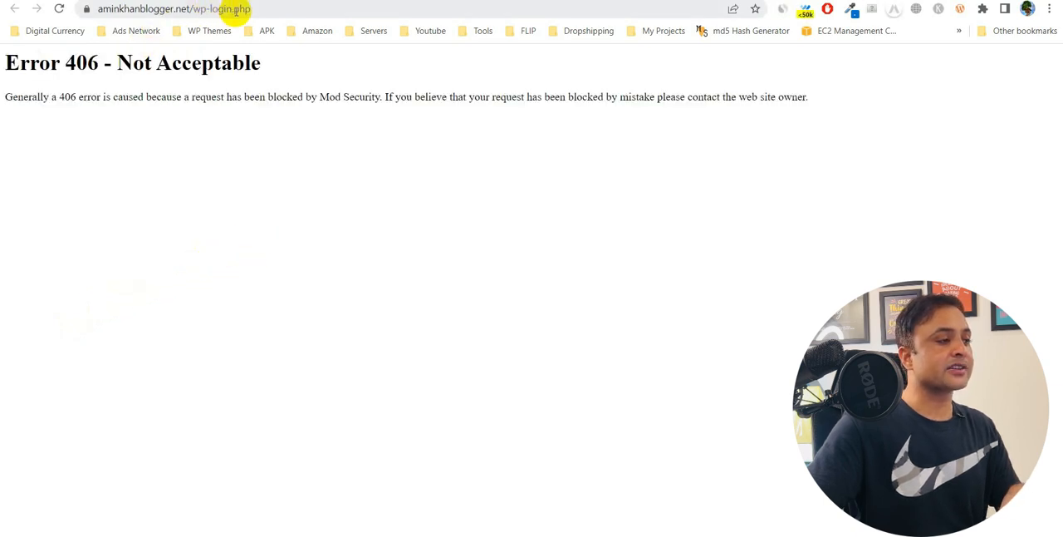
click(261, 8)
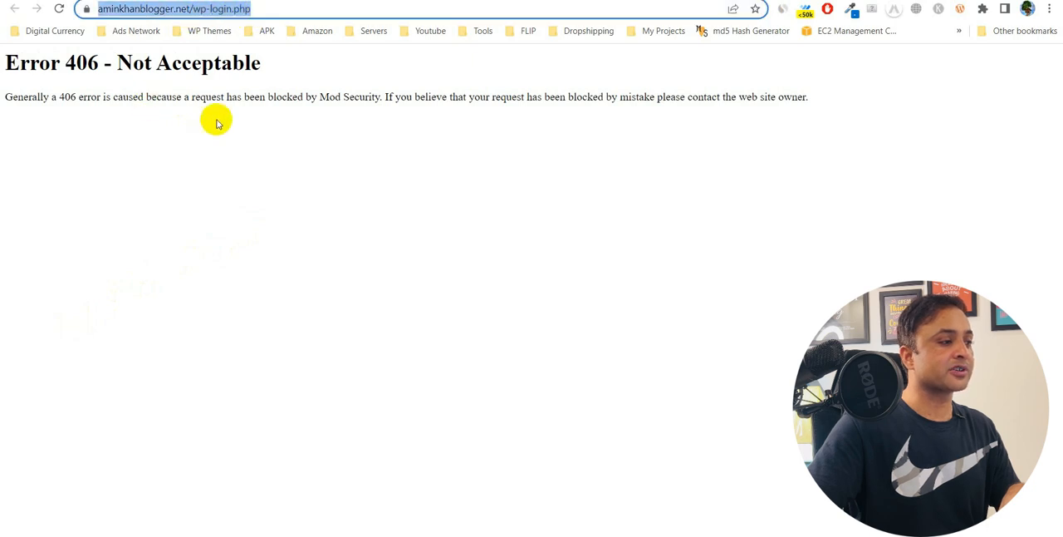
drag(186, 68, 335, 91)
click(315, 88)
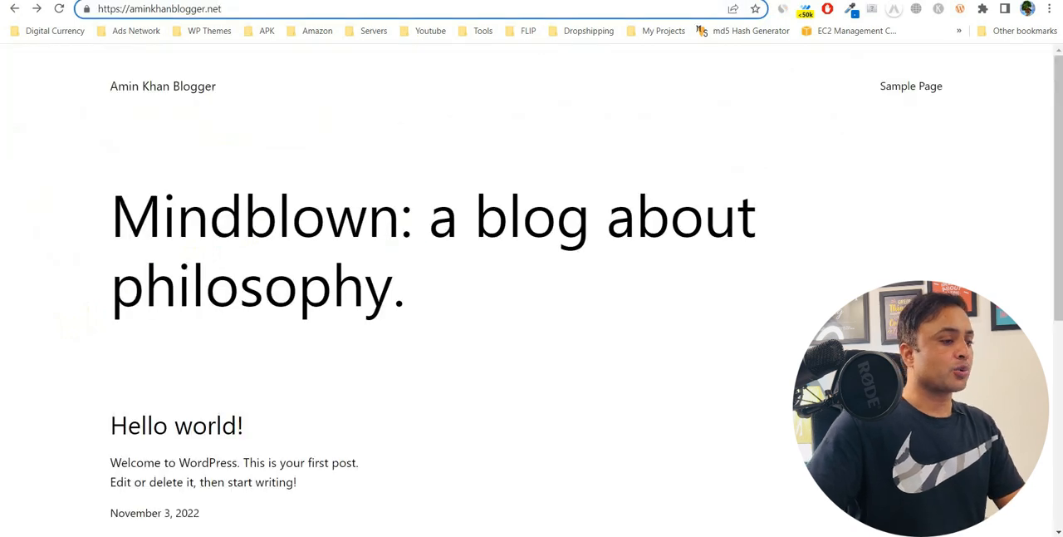
Open the site's /wp-admin login page and enter the administrator username
text(/wp-admin)
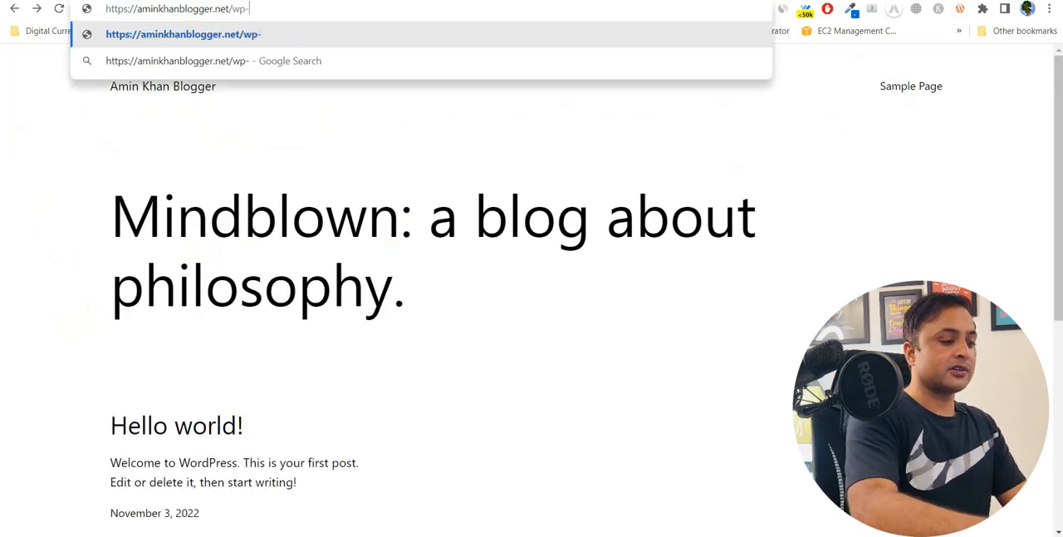
key(Return)
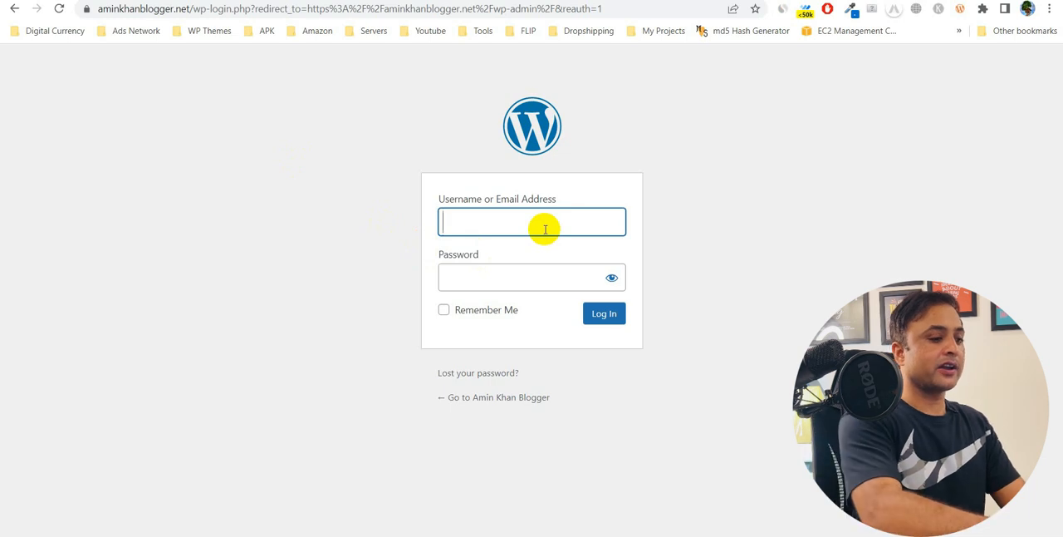
text(AminKHan)
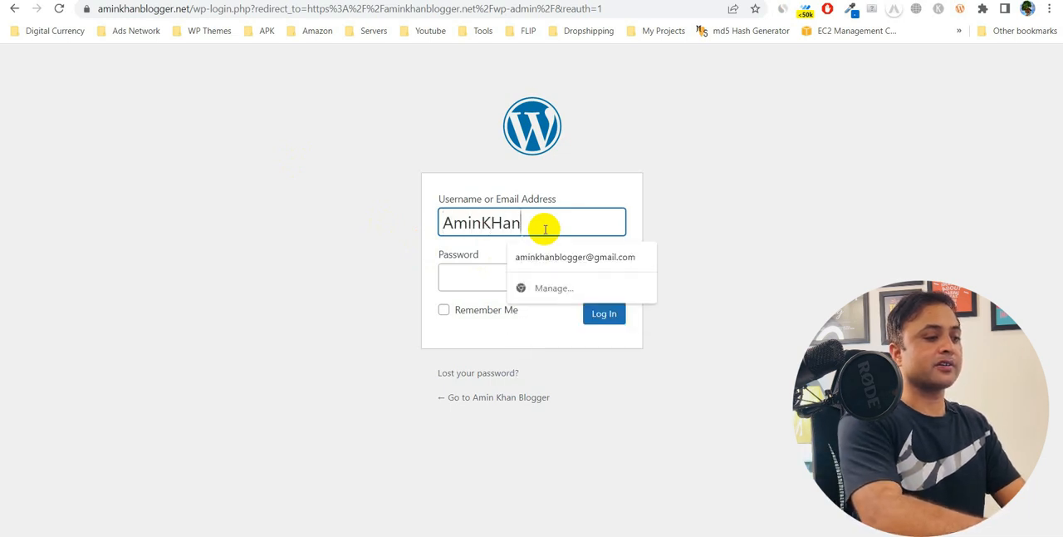
key(BackSpace)
key(BackSpace)
key(BackSpace)
text(han)
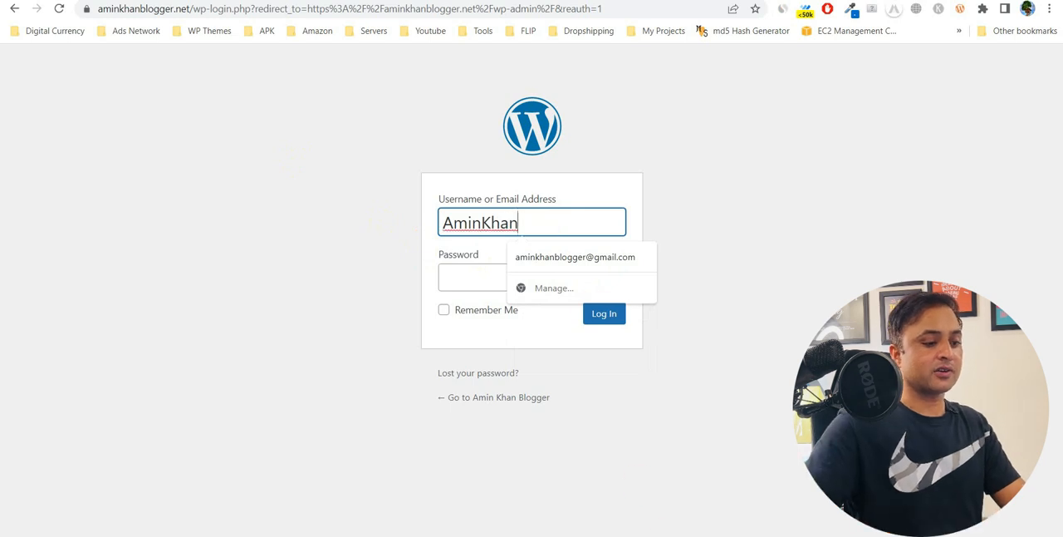
Compare the entered username with the saved login details and return to the login form's password field
click(663, 535)
drag(367, 237, 148, 219)
click(202, 229)
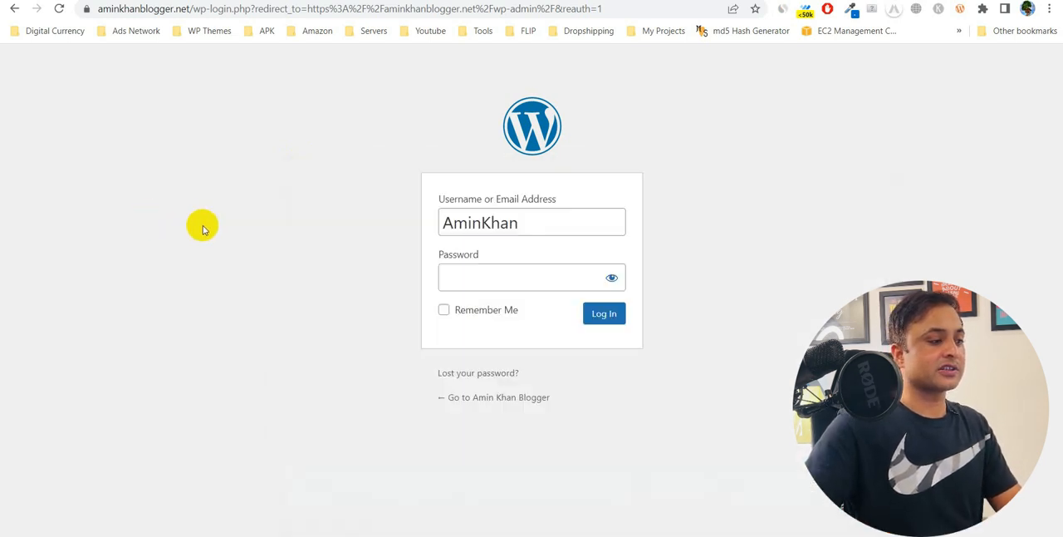
click(527, 221)
key(Tab)
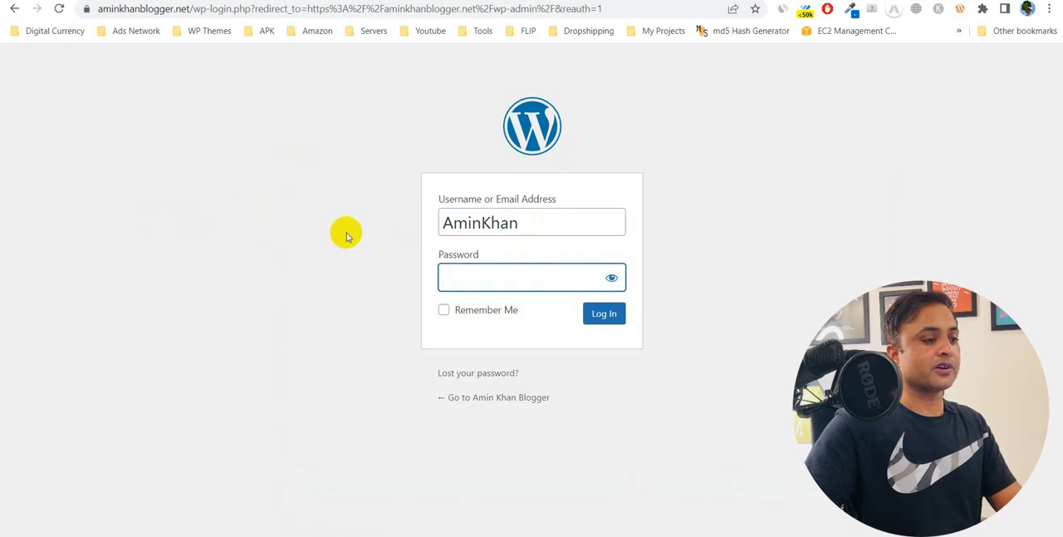
Log in to WordPress with the administrator password copied from the saved details and decline the browser's offer to save it
key(alt+Tab)
drag(458, 251, 263, 235)
click(270, 236)
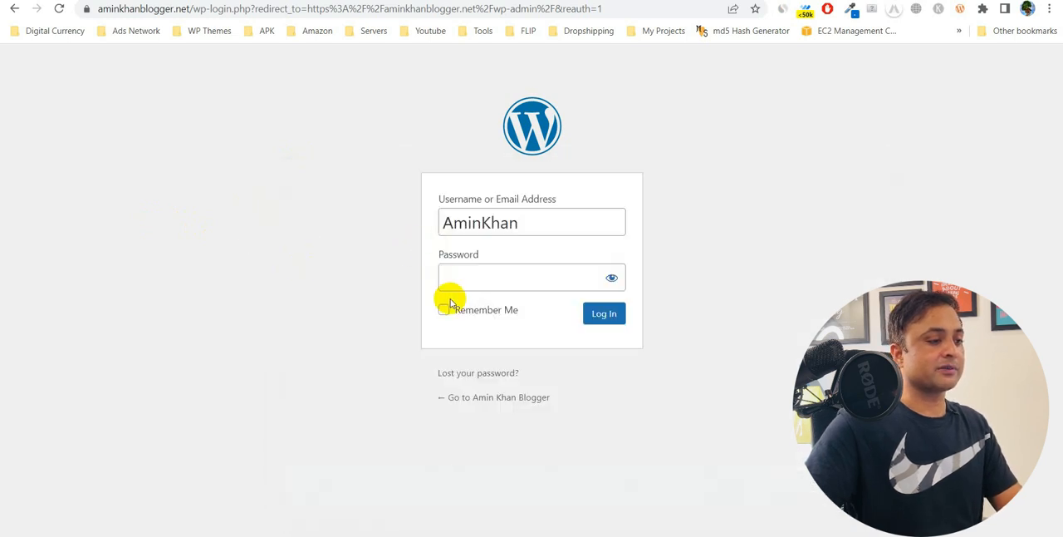
key(alt+Tab)
click(416, 249)
drag(407, 252, 290, 251)
key(ctrl+c)
key(alt+Tab)
click(506, 277)
key(ctrl+v)
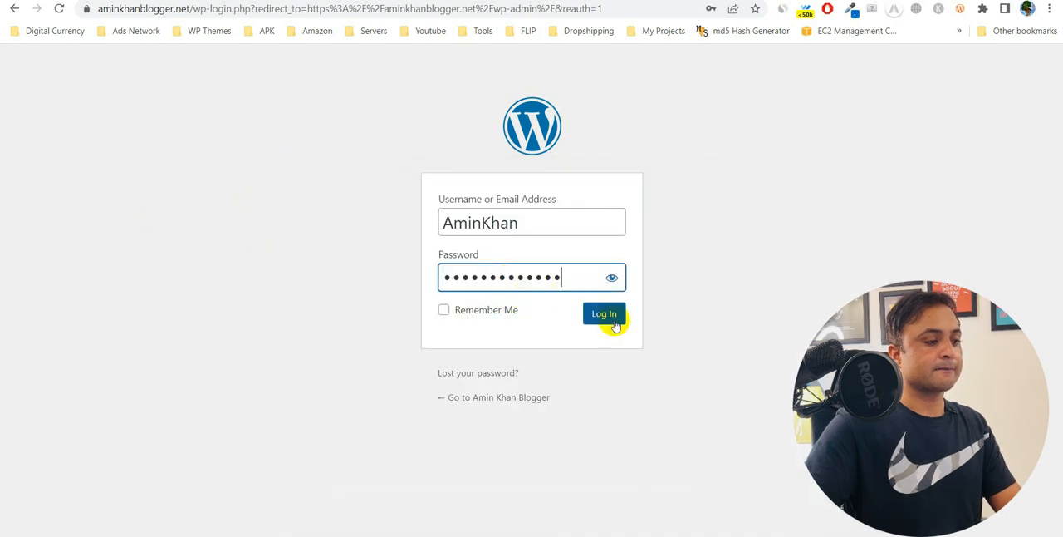
click(604, 314)
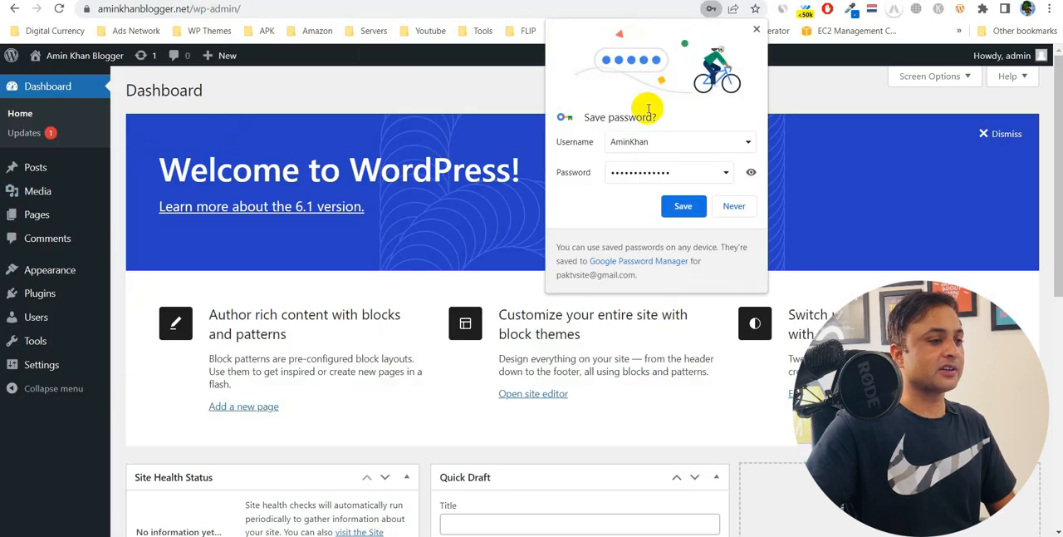
click(719, 207)
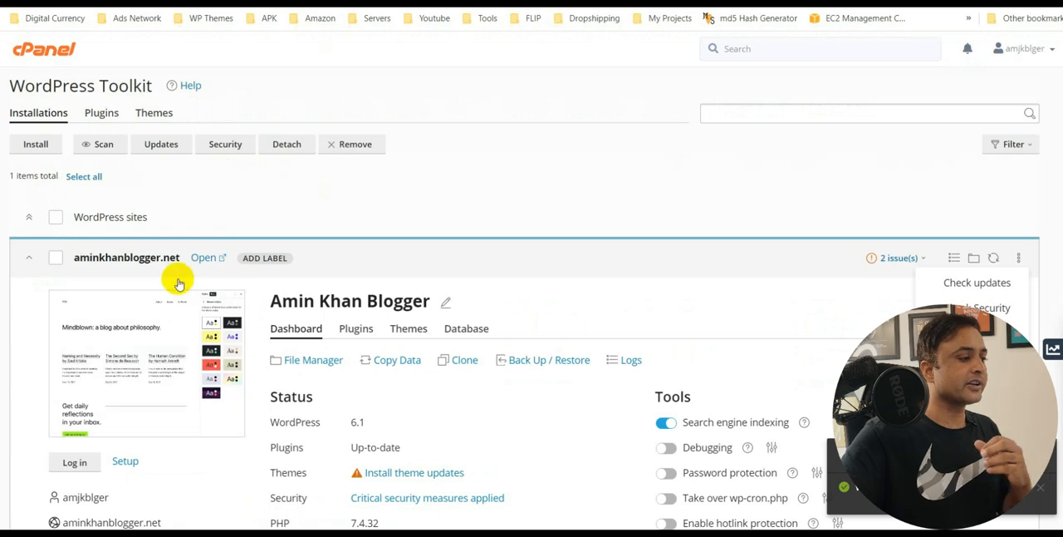
Remove the installed WordPress site from WordPress Toolkit, including its Toolkit log file
scroll(109, 190, down, 2)
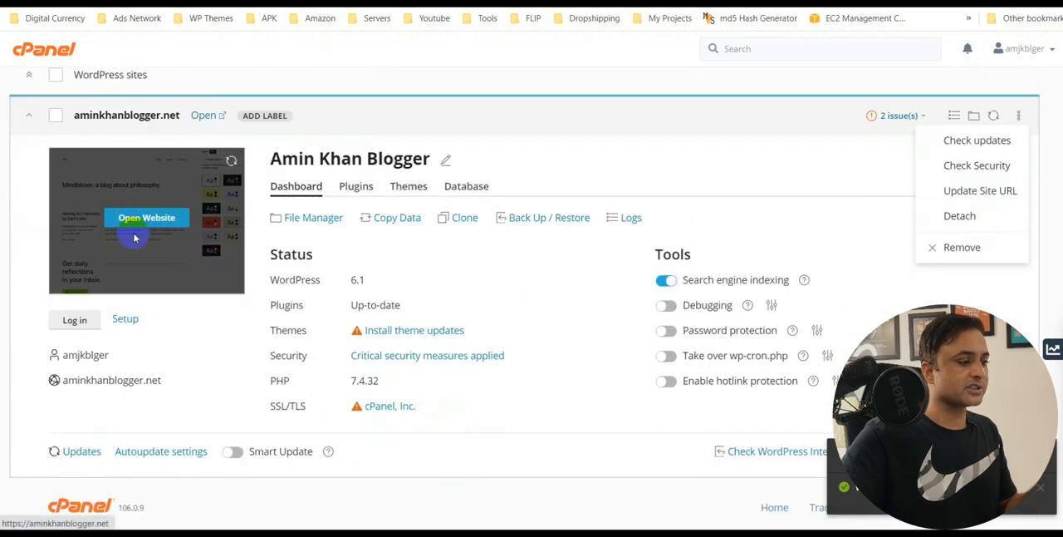
scroll(852, 170, up, 2)
click(846, 157)
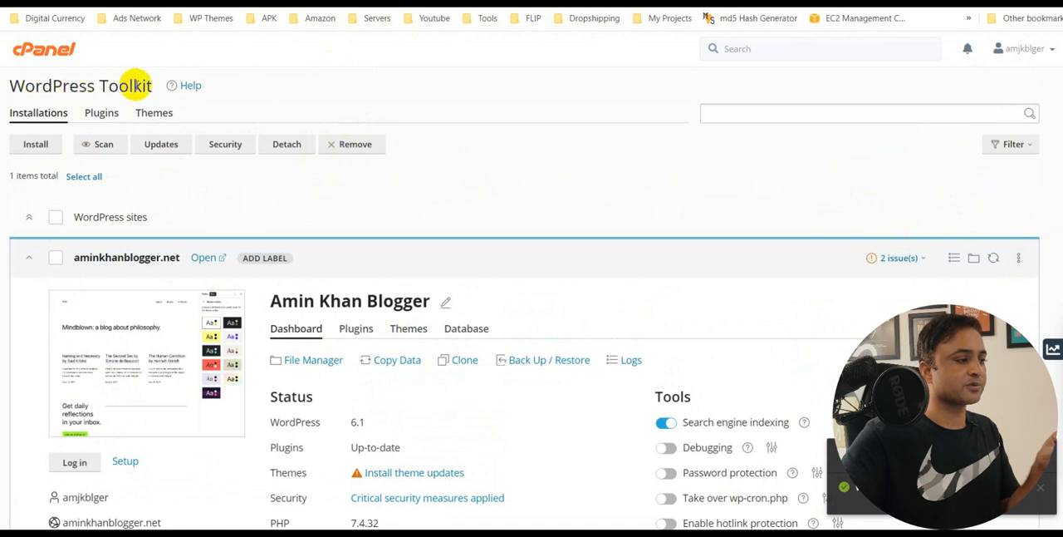
scroll(138, 199, down, 3)
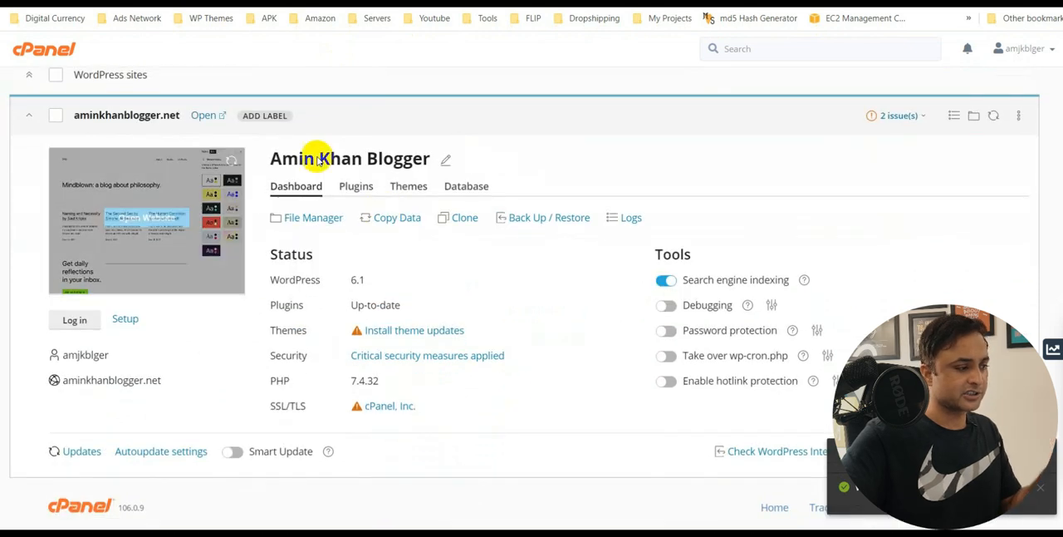
scroll(677, 180, up, 3)
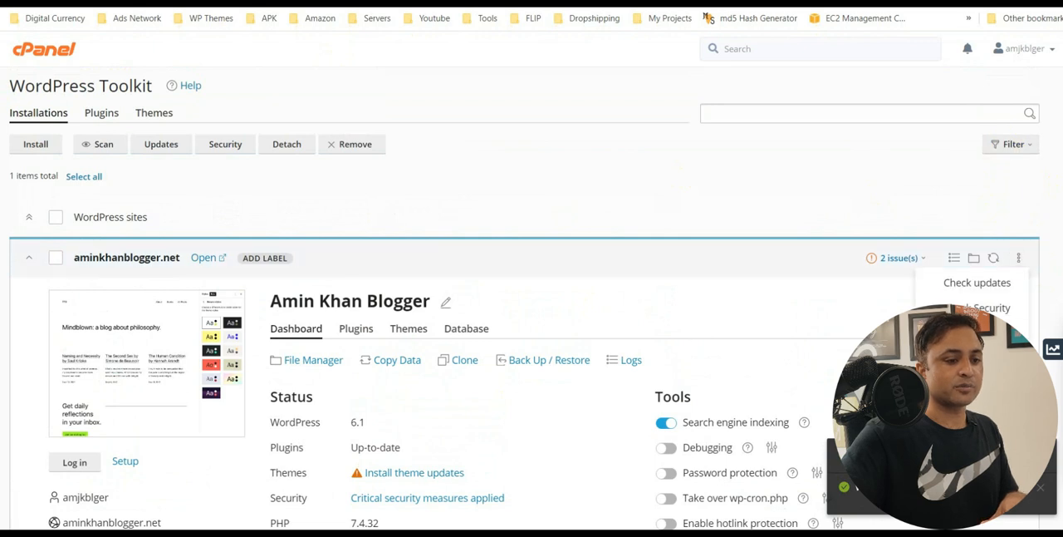
click(358, 145)
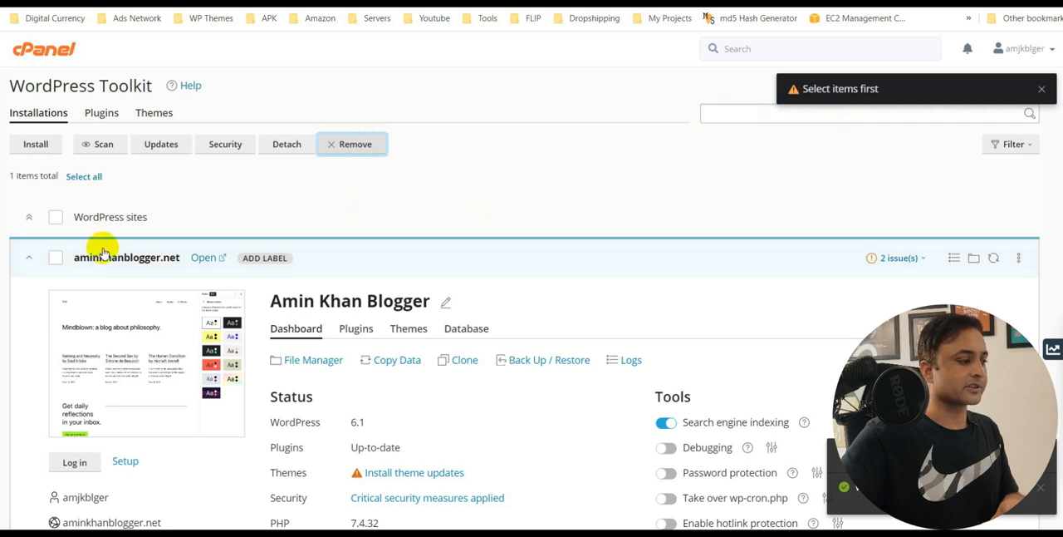
click(55, 257)
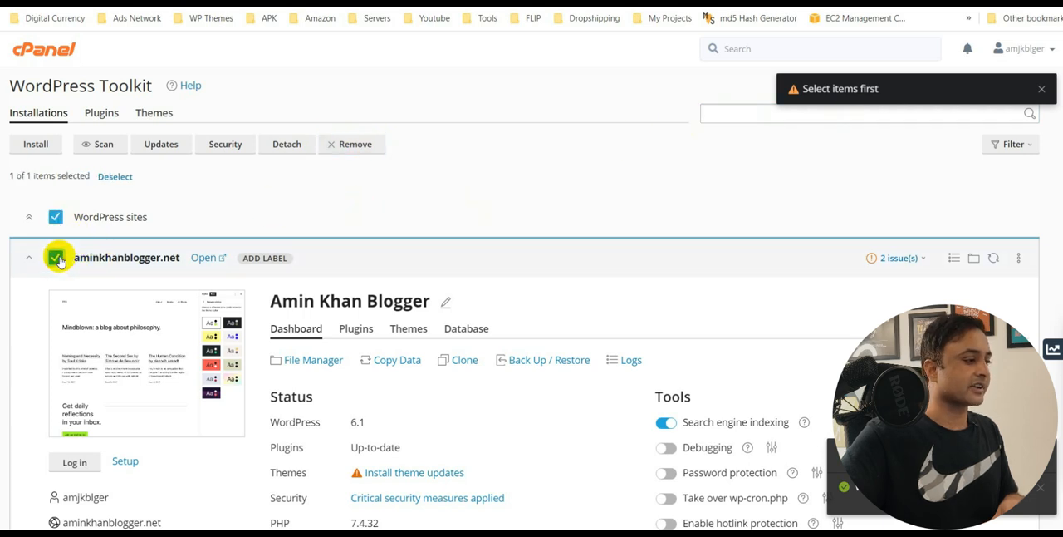
click(362, 146)
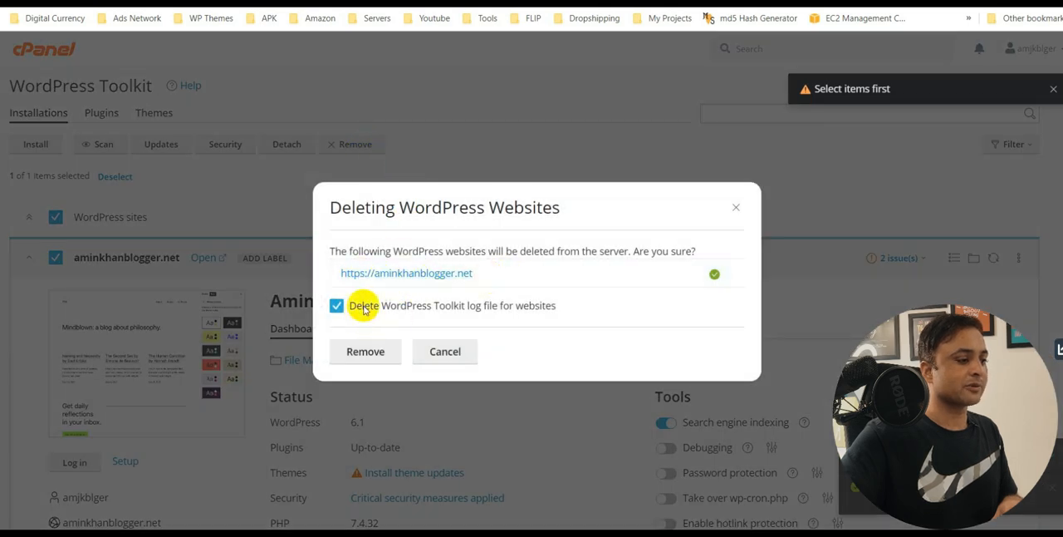
drag(500, 274, 349, 224)
click(349, 223)
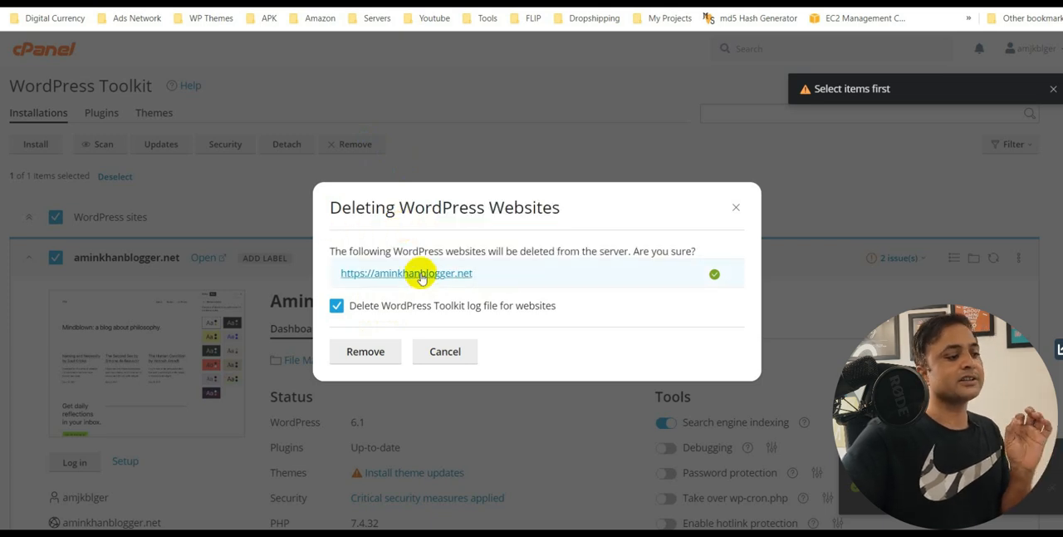
triple_click(478, 275)
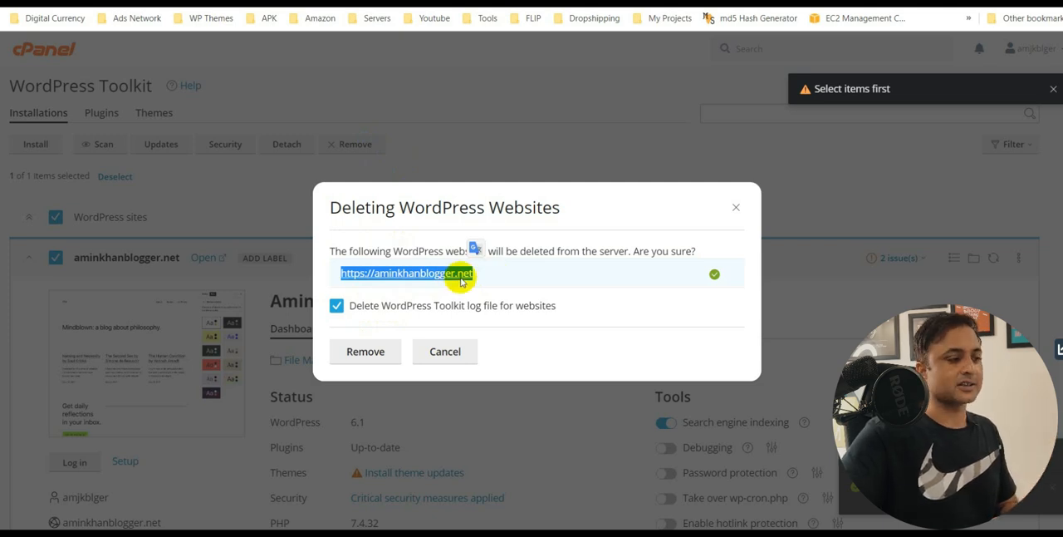
click(382, 358)
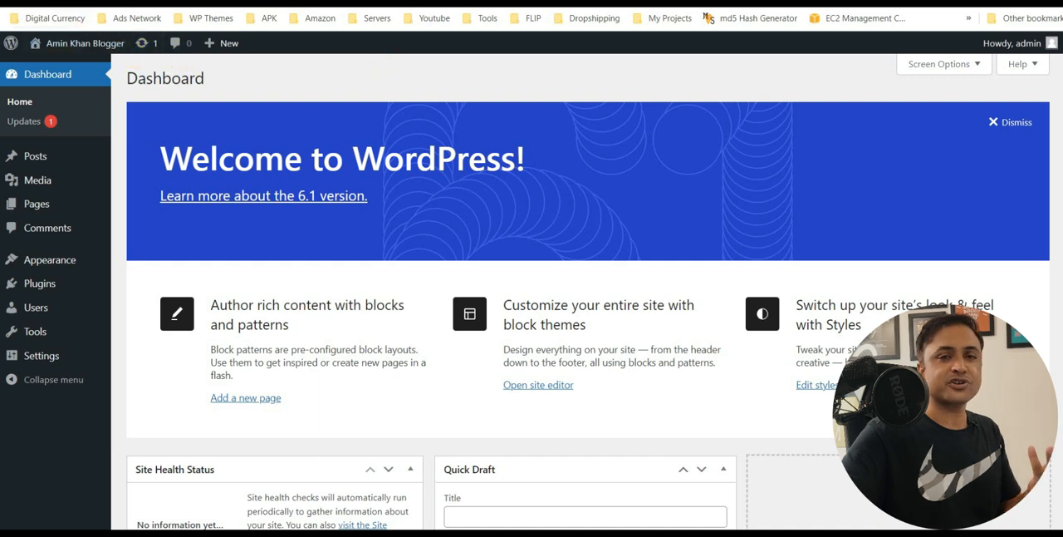
Reload the removed site's admin page and open the domain's root address to check the deletion
click(59, 1)
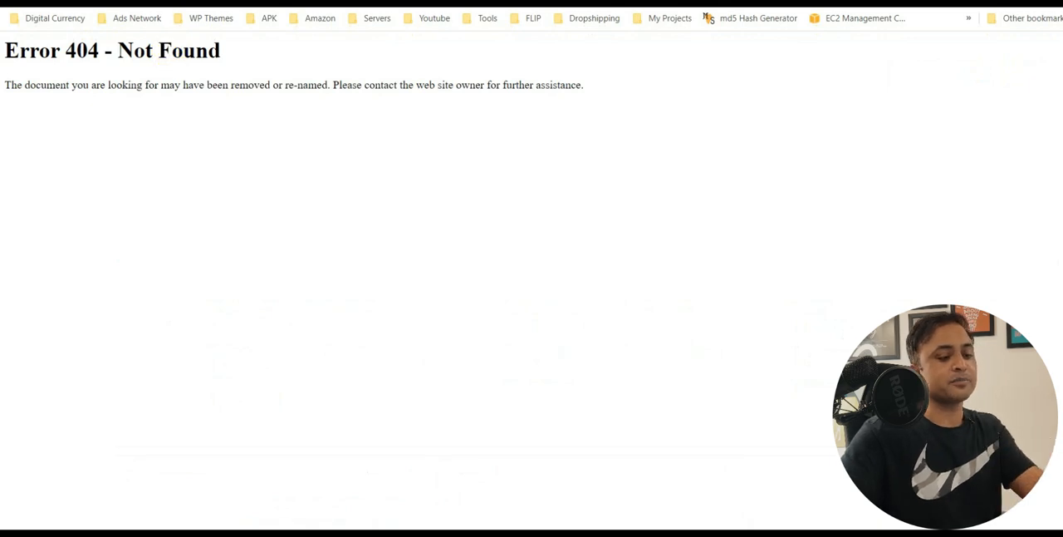
key(BackSpace)
key(Return)
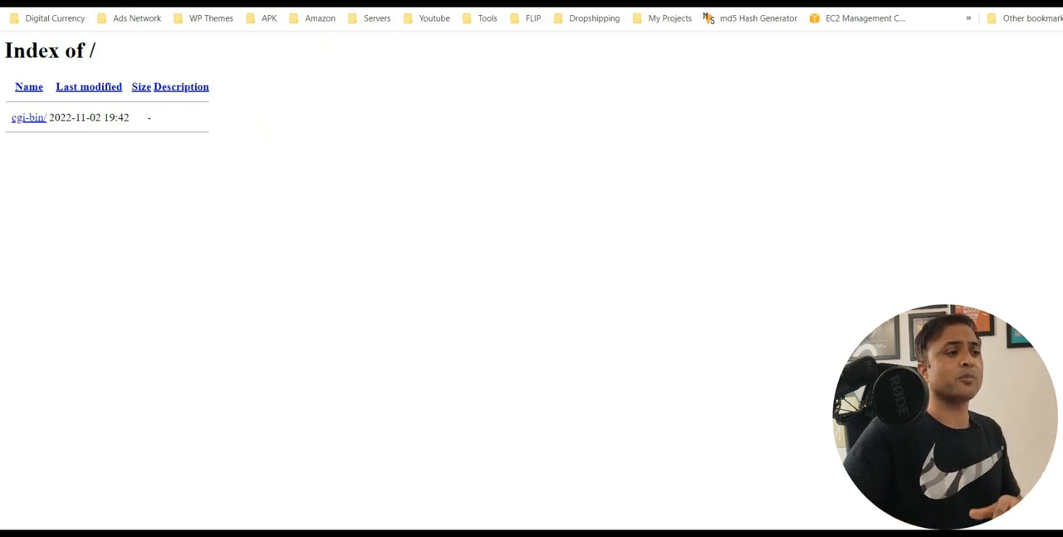
Go back to the cPanel home from WordPress Toolkit and open the public_html folder in File Manager
click(229, 2)
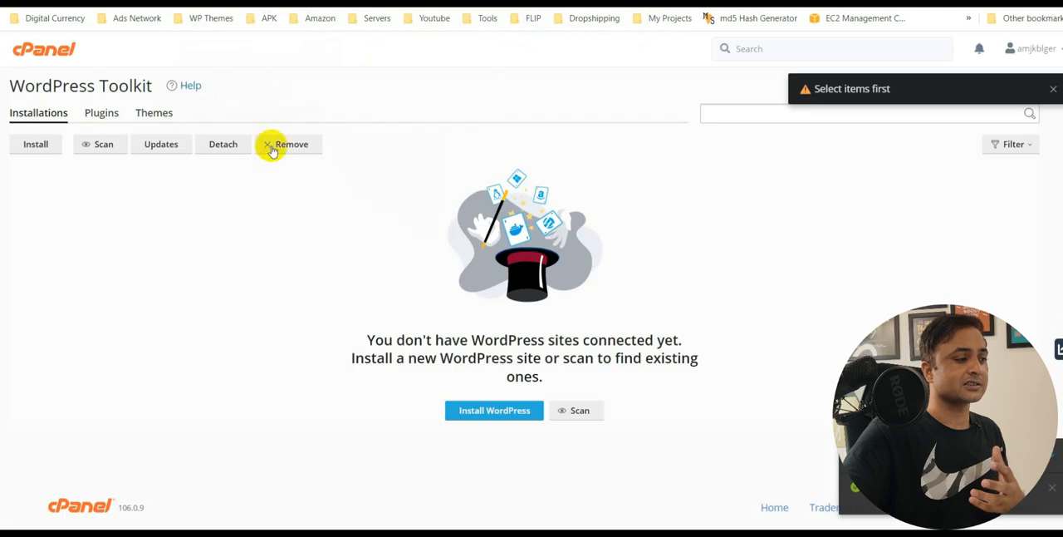
click(77, 52)
scroll(245, 183, down, 3)
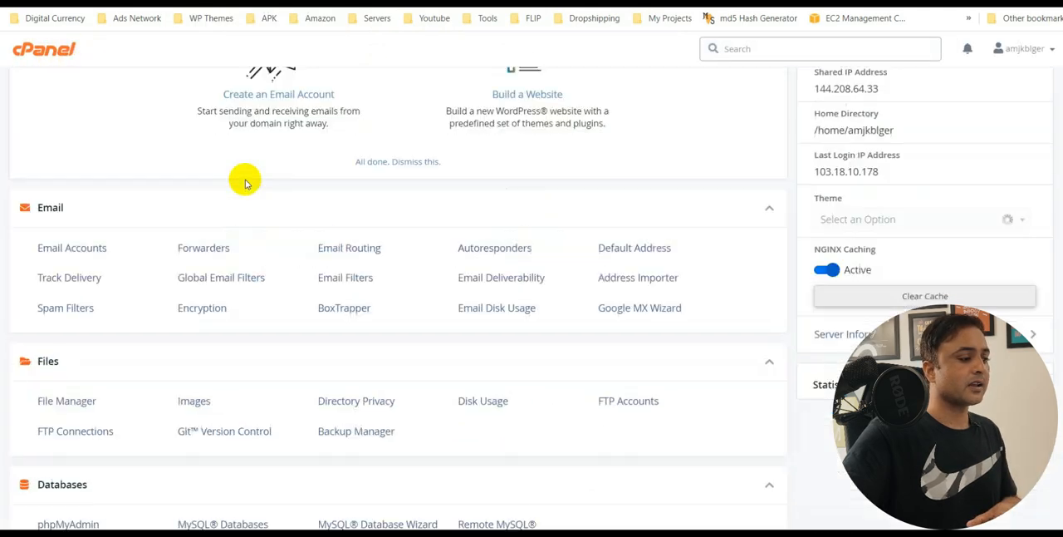
scroll(245, 183, down, 1)
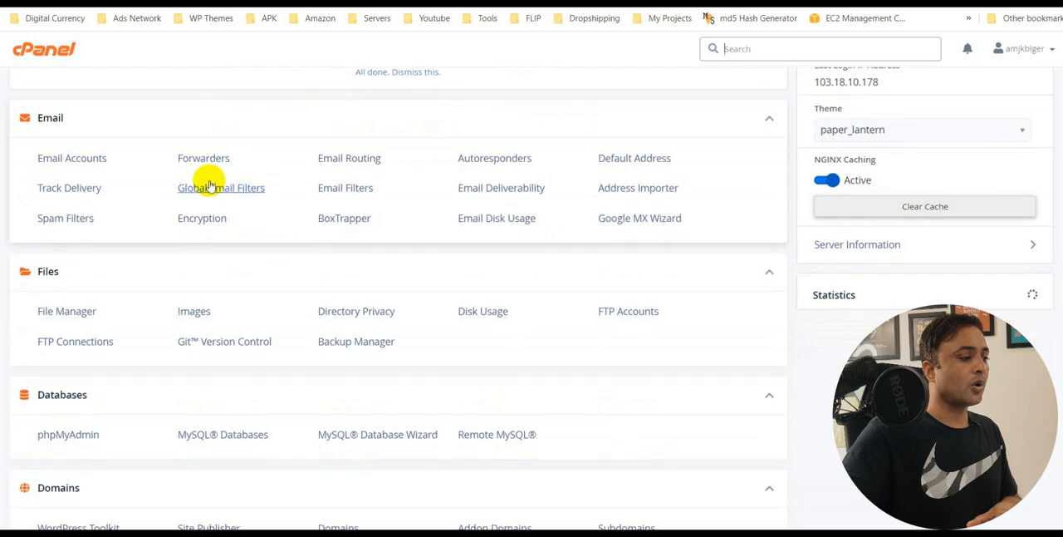
click(64, 313)
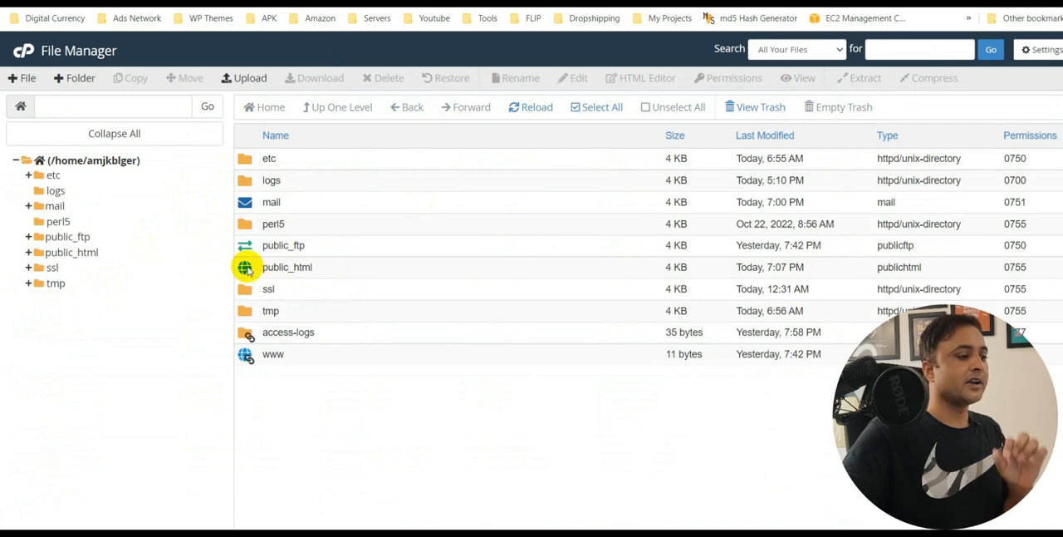
double_click(246, 268)
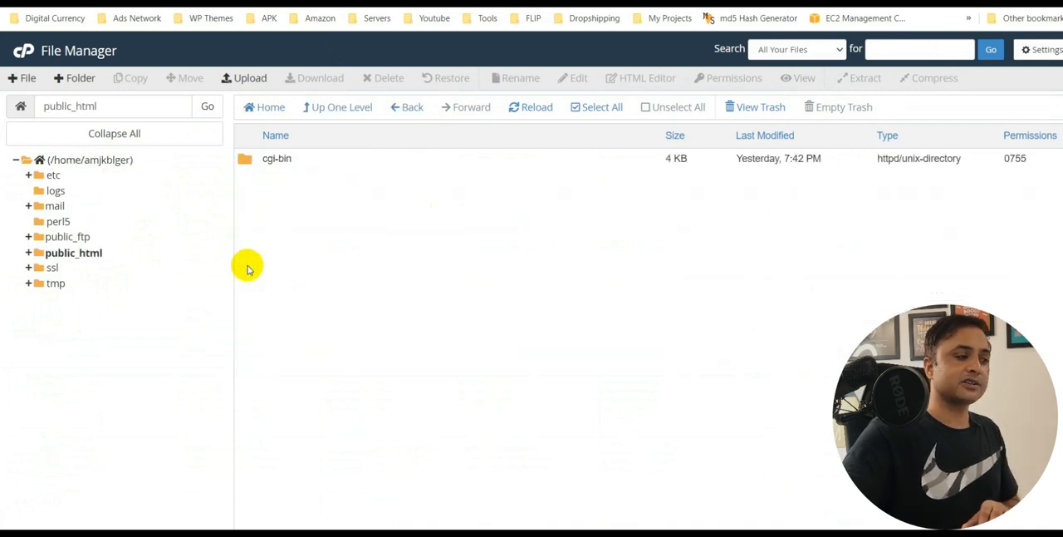
Compare the domain's directory listing in the browser with the contents of public_html in File Manager
key(ctrl+Tab)
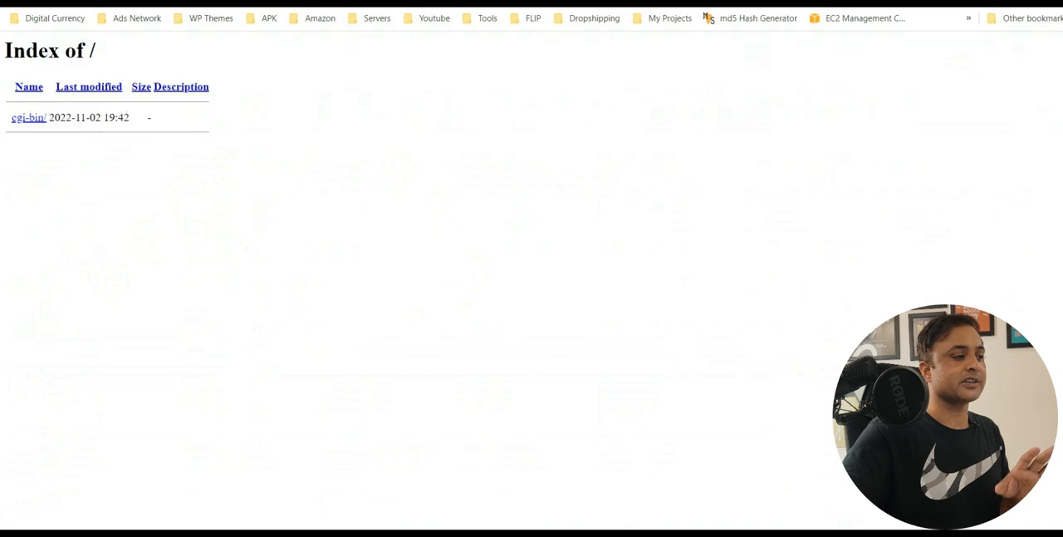
key(ctrl+a)
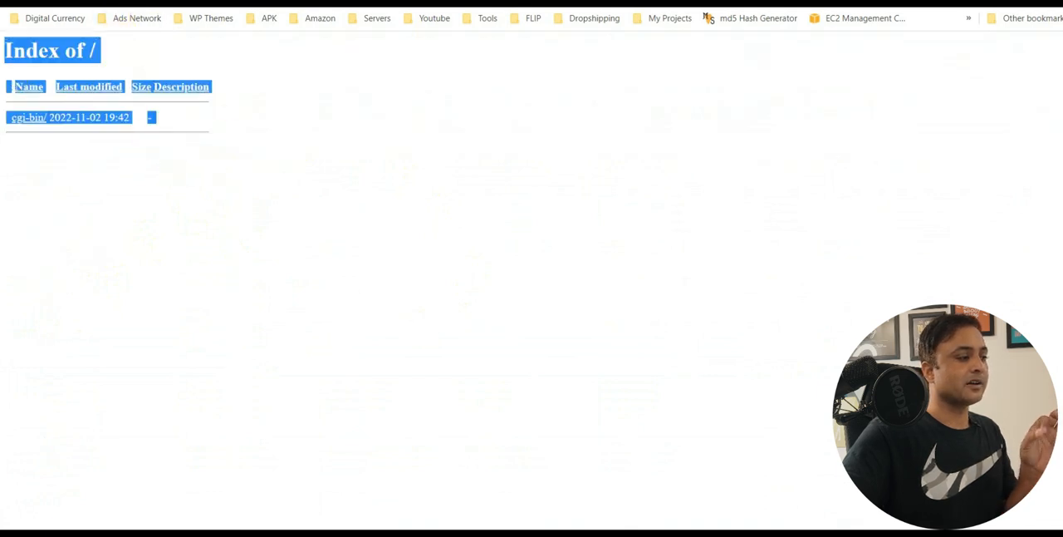
drag(14, 47, 206, 123)
click(314, 126)
key(ctrl+shift+Tab)
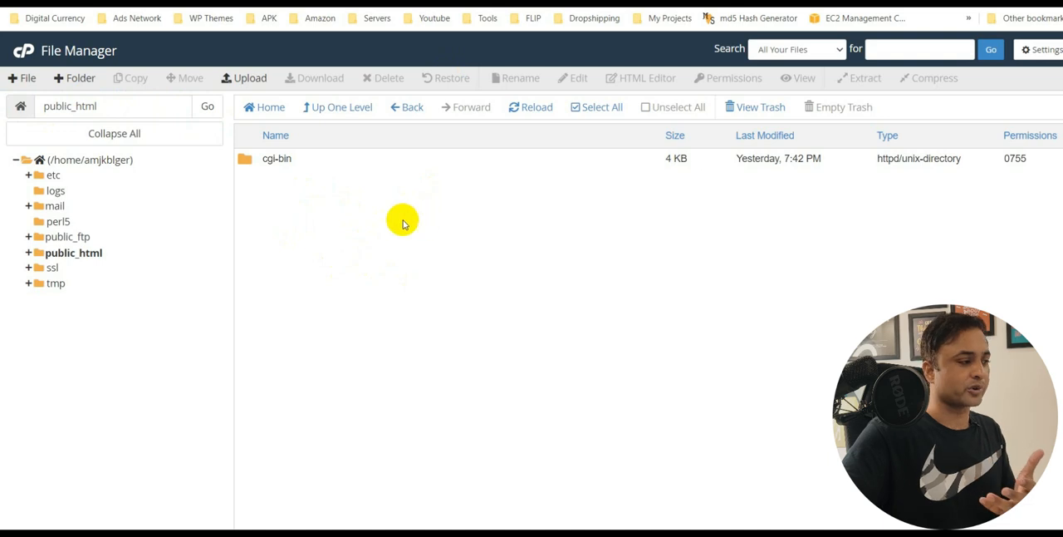
Create a file named amin.html in /public_html and reload the domain's directory listing to check it
click(29, 79)
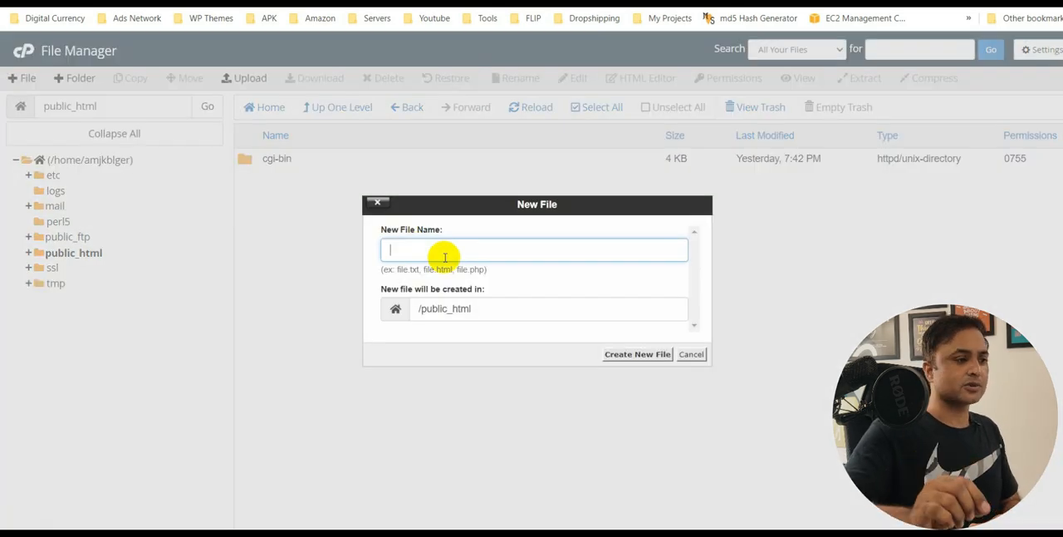
text(amin.html)
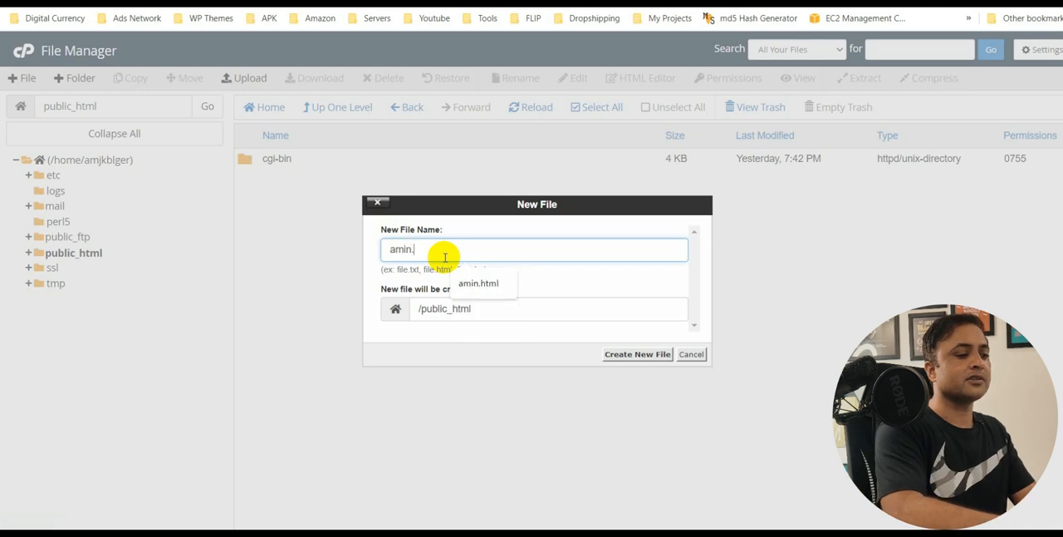
click(648, 356)
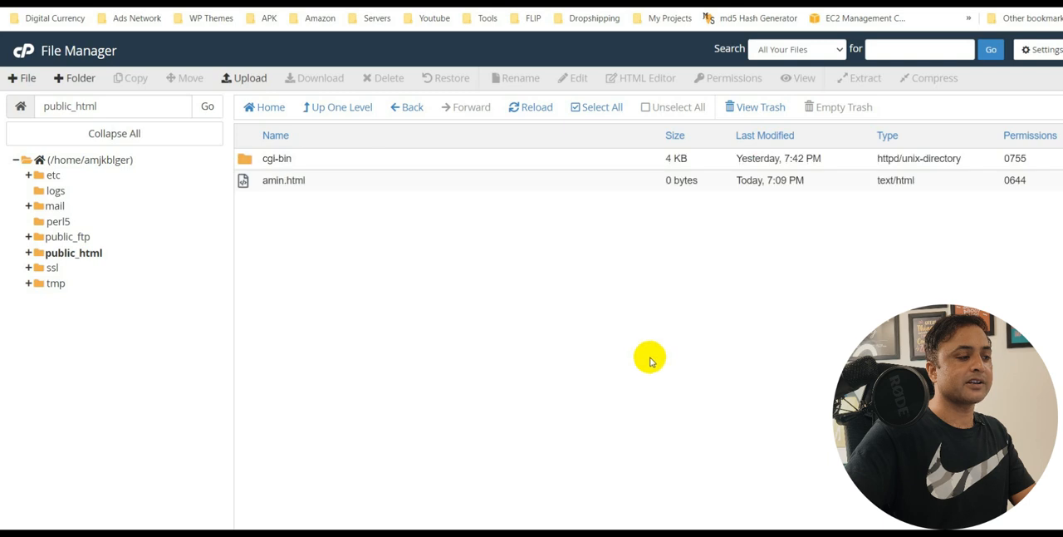
key(ctrl+Tab)
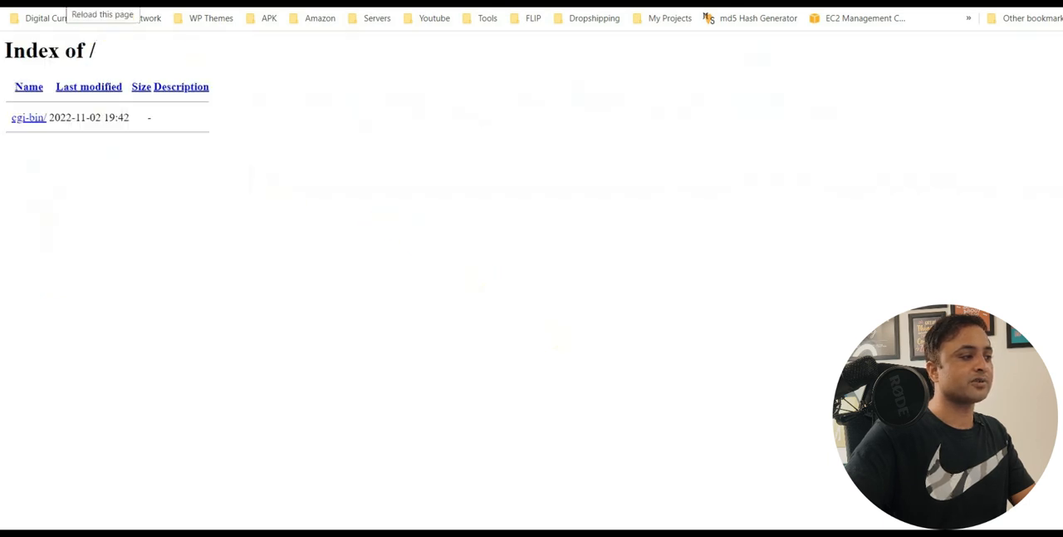
click(65, 2)
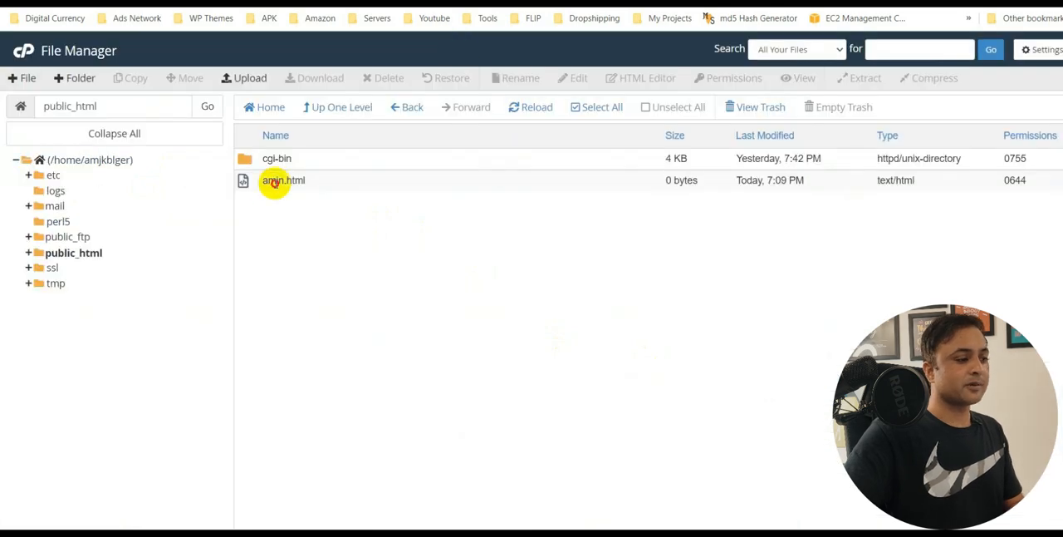
Delete the amin.html file from the public_html folder in File Manager
click(273, 181)
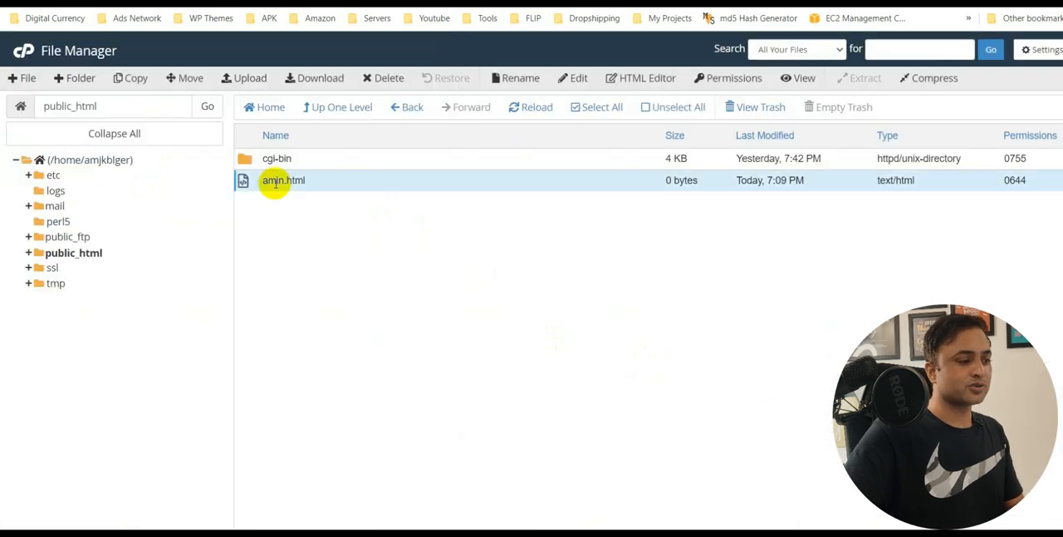
click(378, 81)
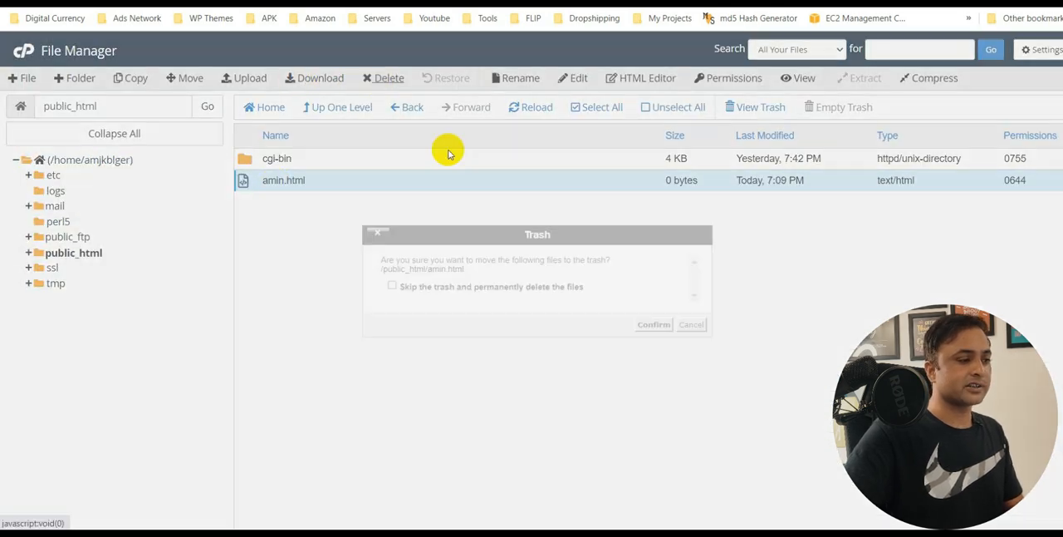
click(509, 288)
click(653, 326)
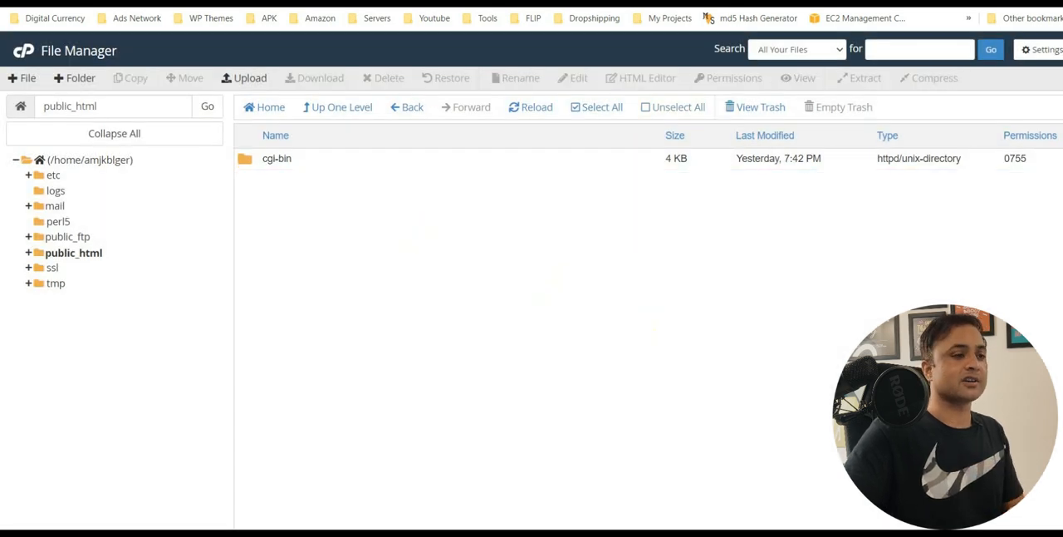
Open Google in a new browser tab and search for "wordpress download"
key(ctrl+t)
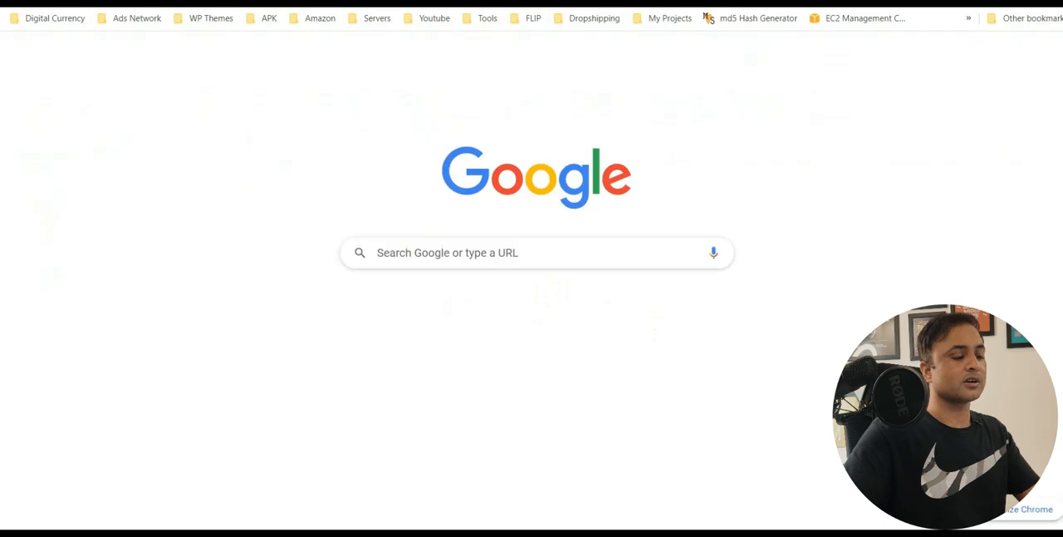
text(google.com)
key(Return)
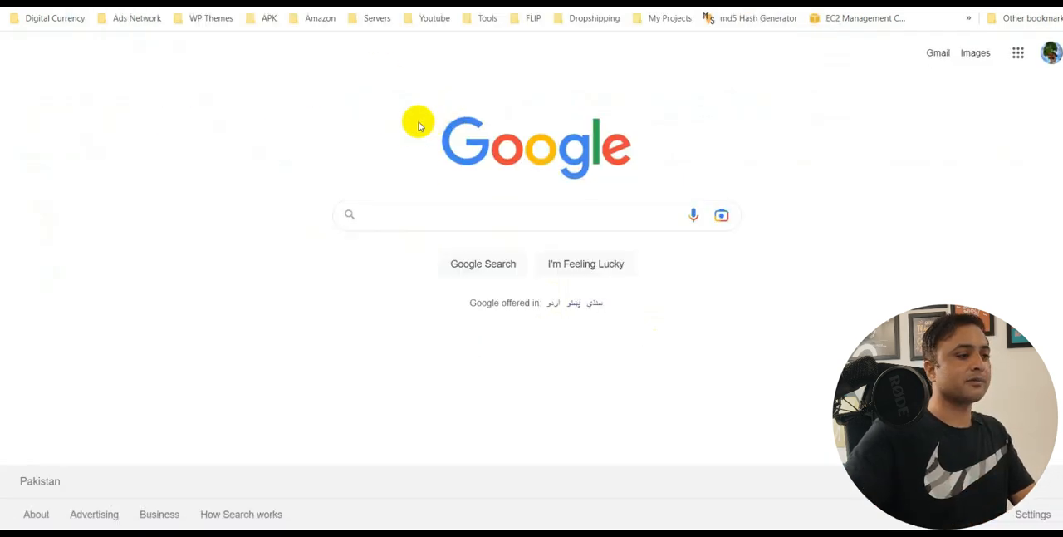
text(wordp)
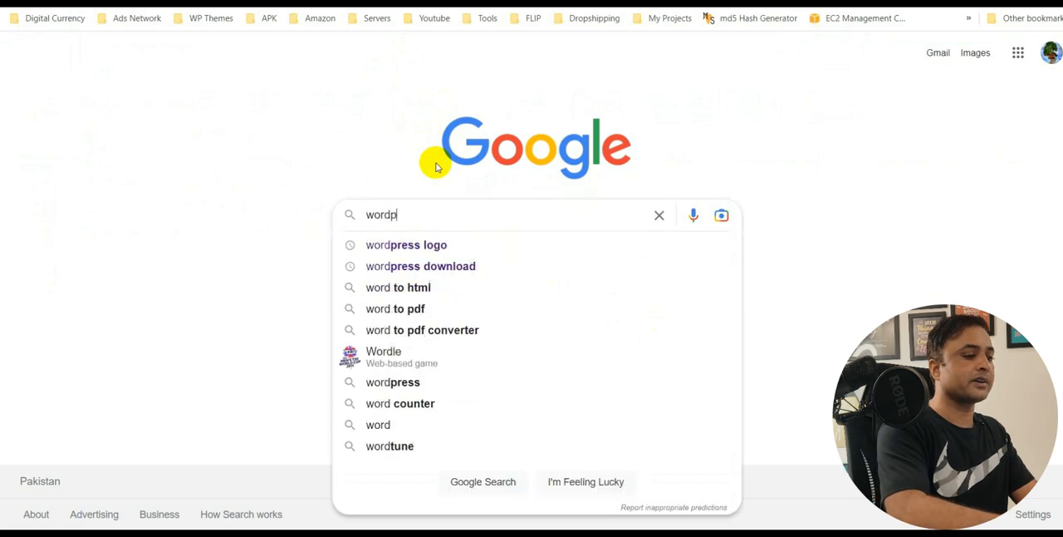
text(ress download)
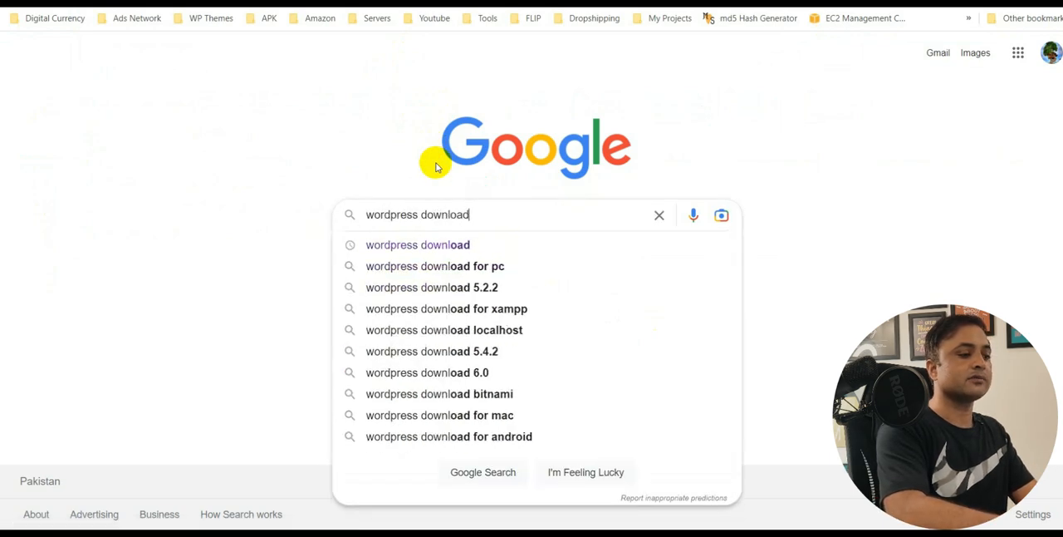
key(Return)
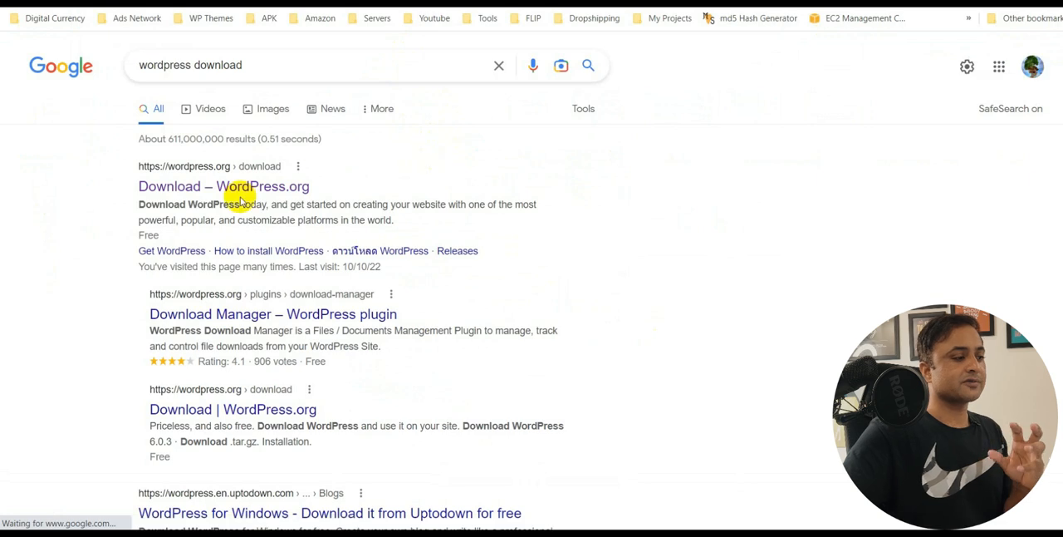
Open the WordPress.org download page from the search results and download WordPress 6.1
click(313, 186)
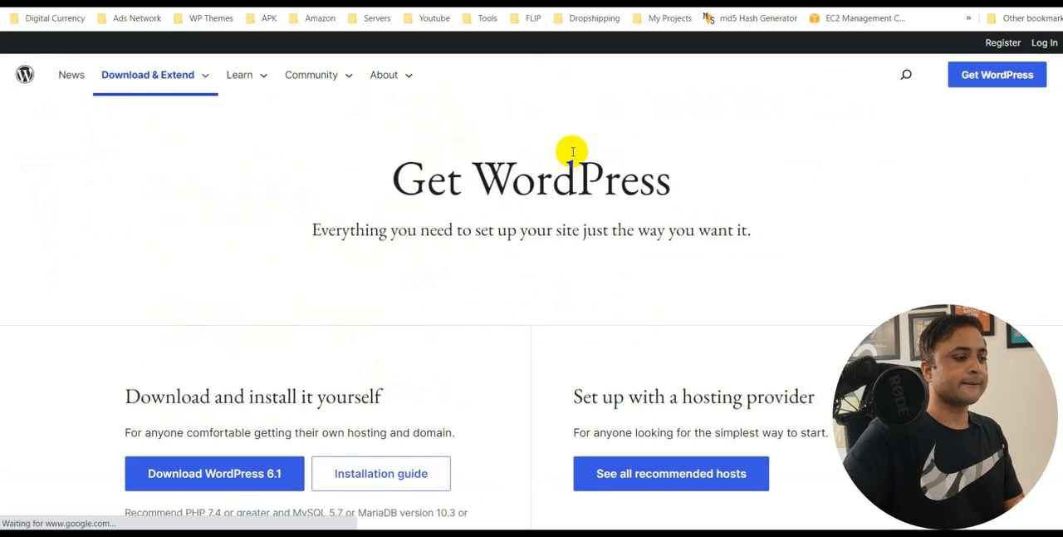
scroll(510, 202, down, 3)
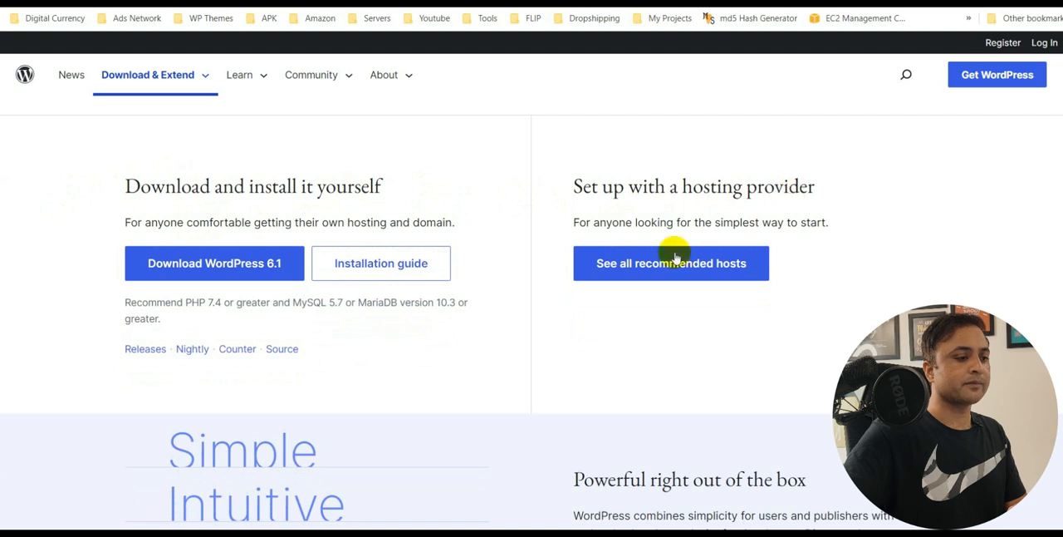
scroll(665, 259, up, 3)
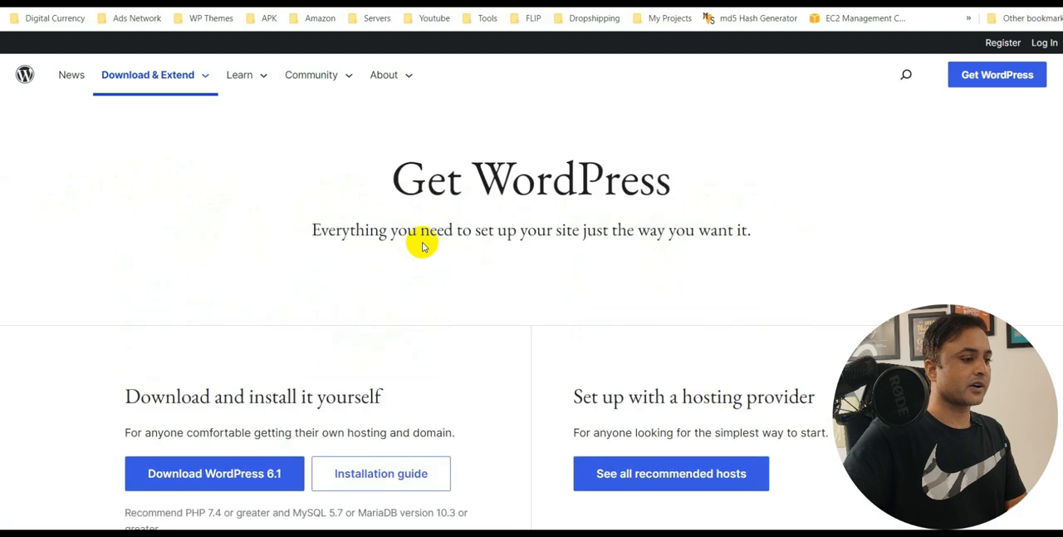
click(1003, 86)
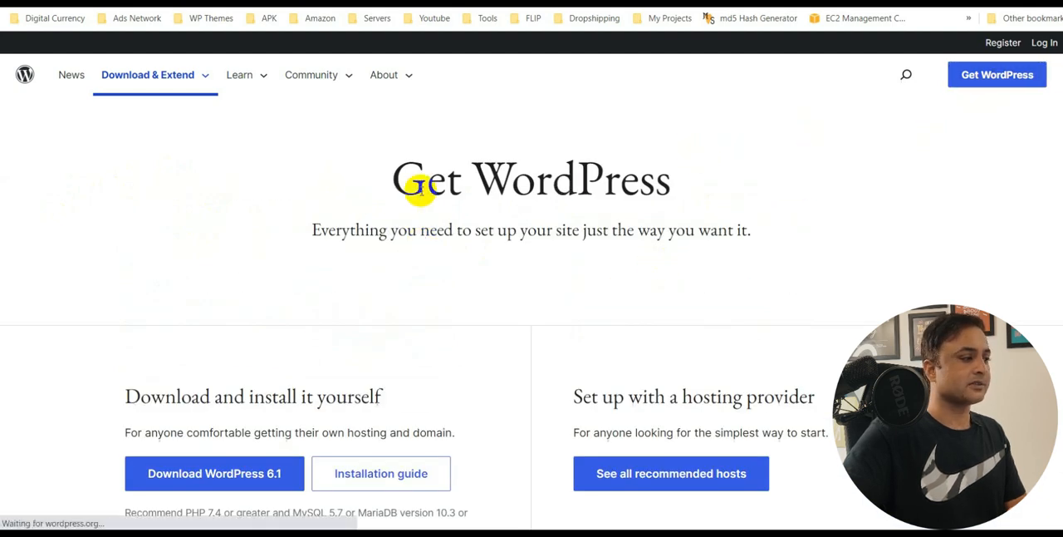
scroll(208, 263, down, 3)
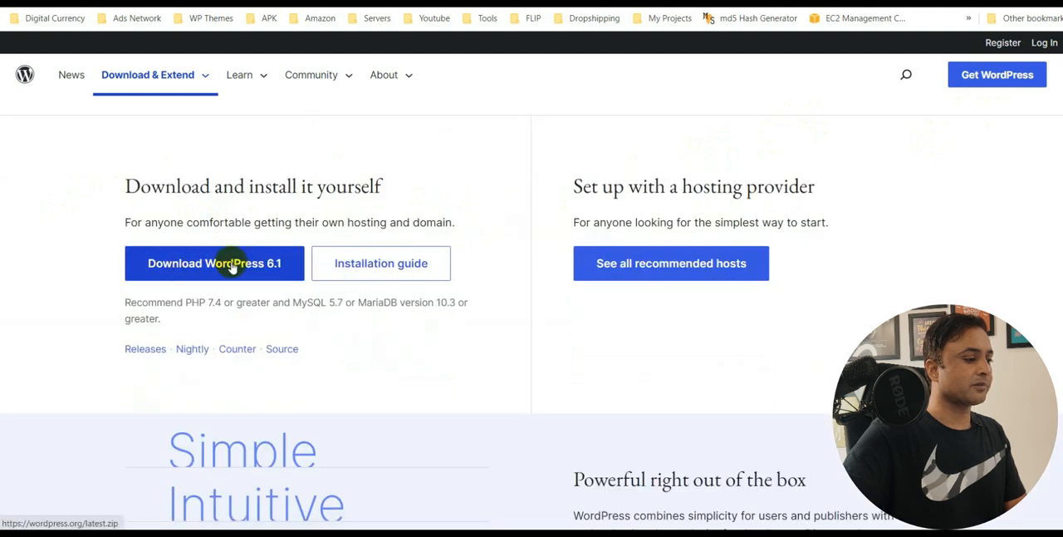
click(233, 267)
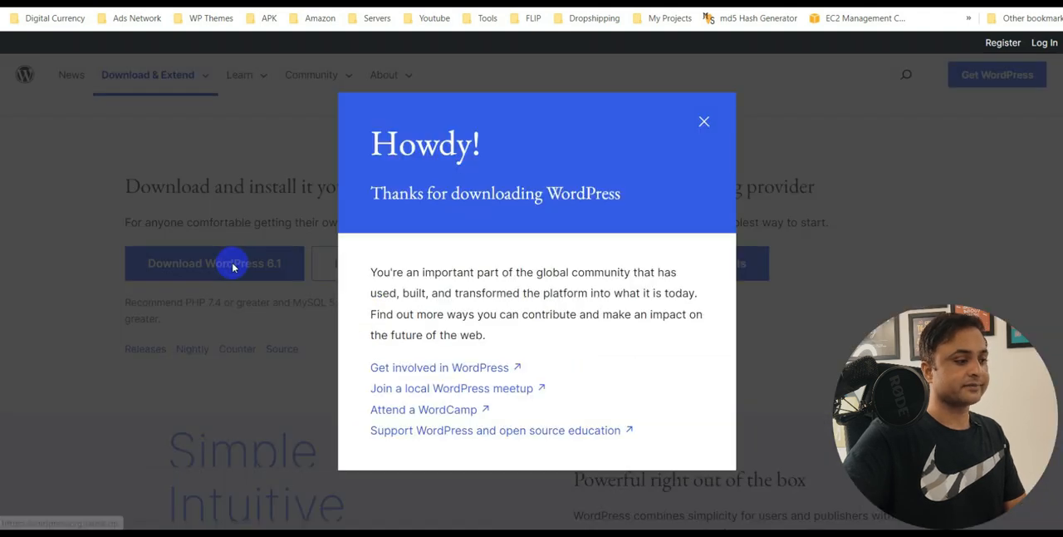
click(19, 513)
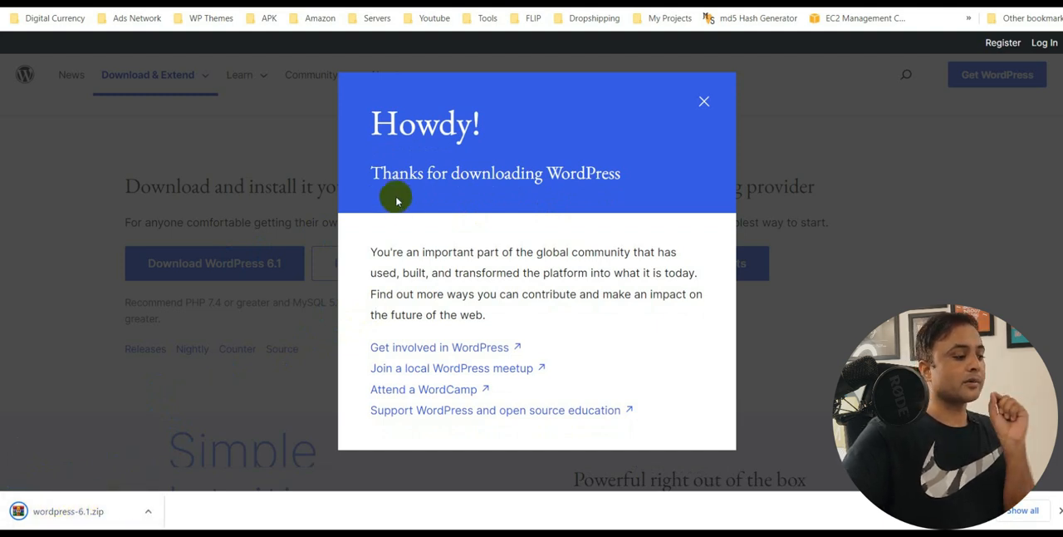
Return to the cPanel home page and open the MySQL Databases tool
key(ctrl+shift+Tab)
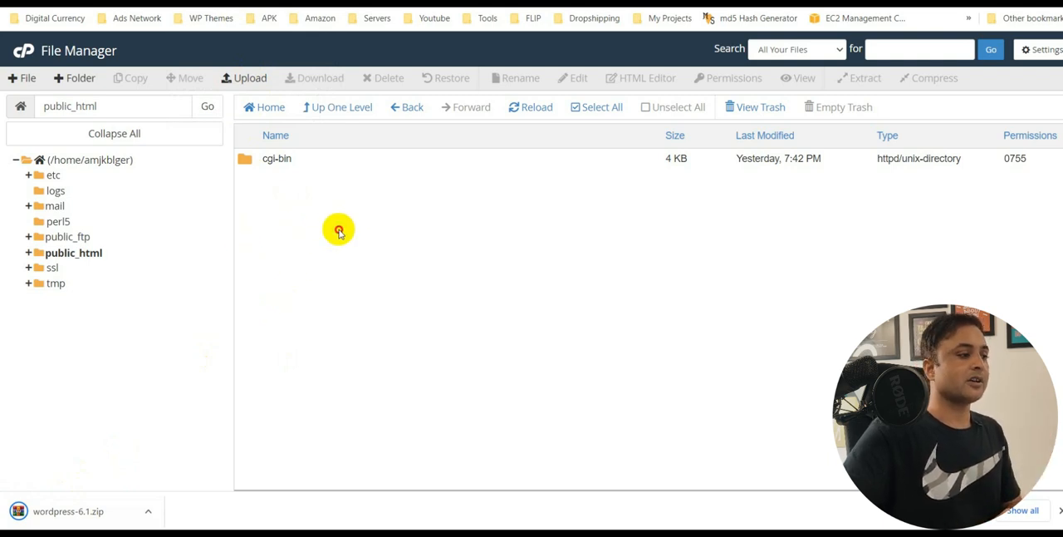
key(ctrl+shift+Tab)
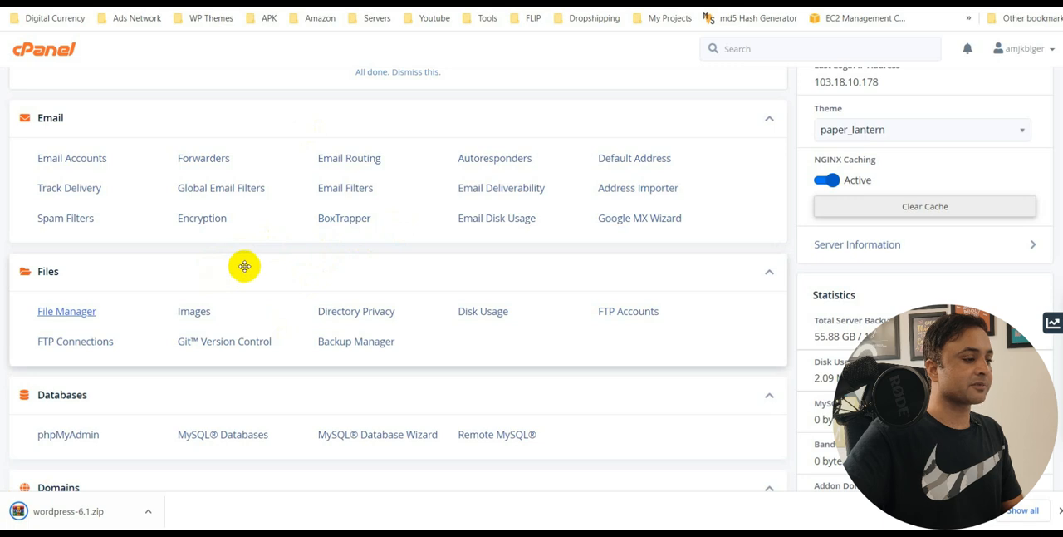
scroll(246, 273, down, 1)
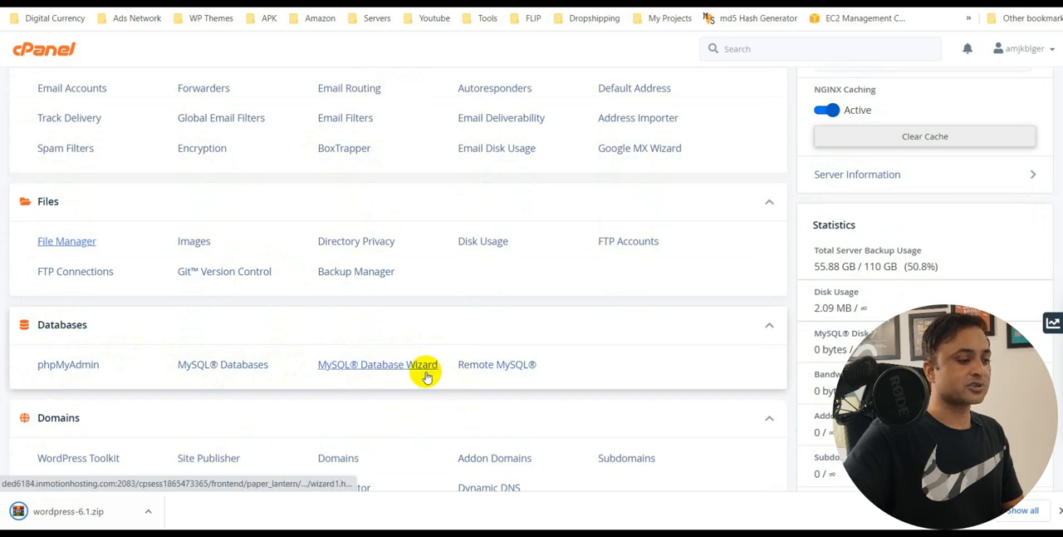
click(235, 367)
click(223, 372)
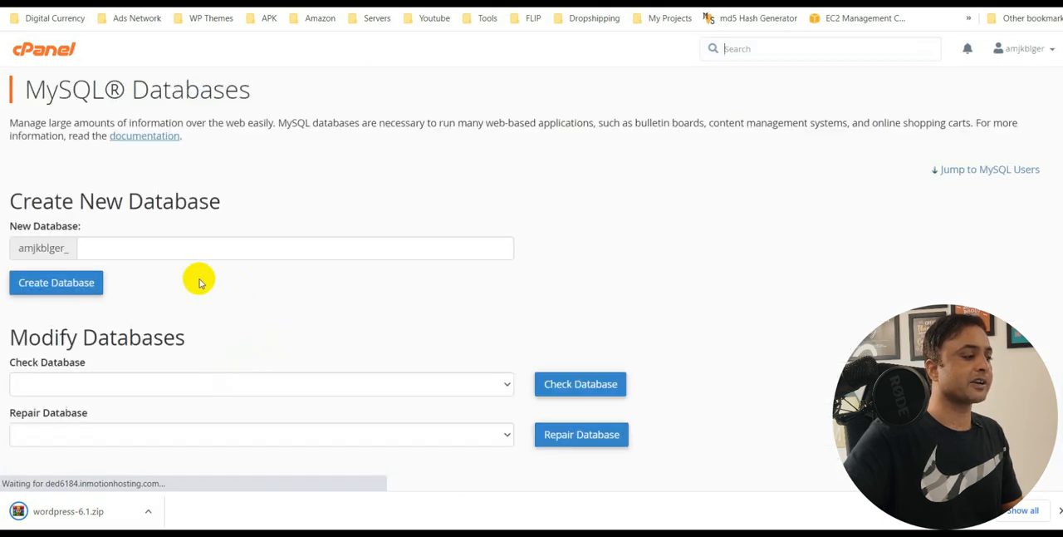
Create a new MySQL database with dk5567 after the account prefix and return to the MySQL Databases overview
drag(21, 227, 55, 230)
double_click(71, 226)
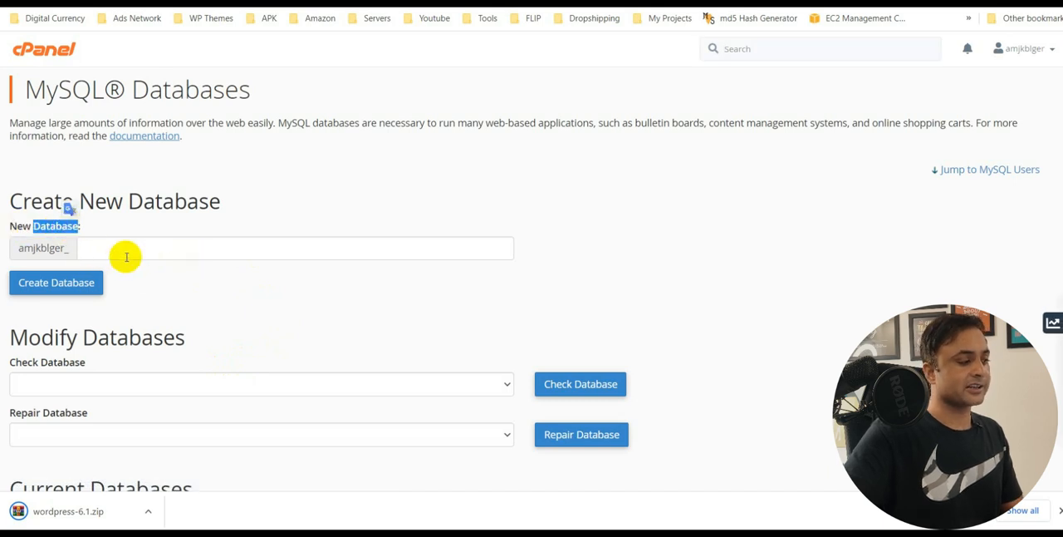
click(131, 247)
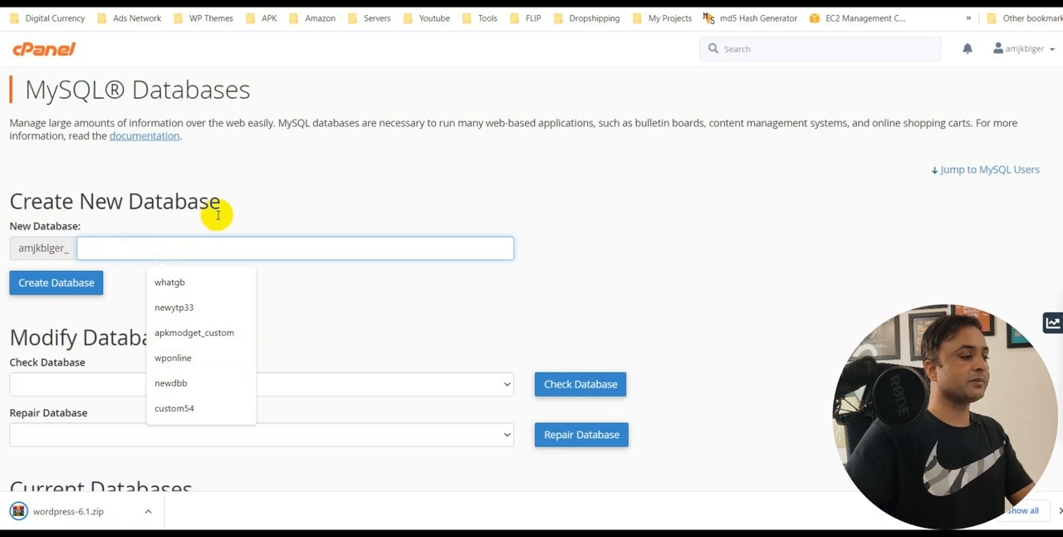
text(dk)
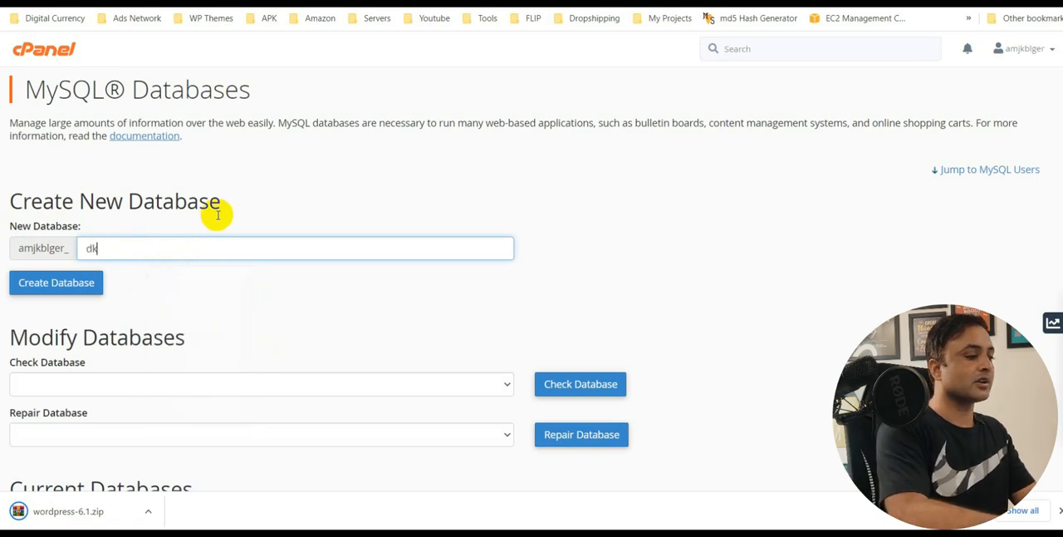
text(5567)
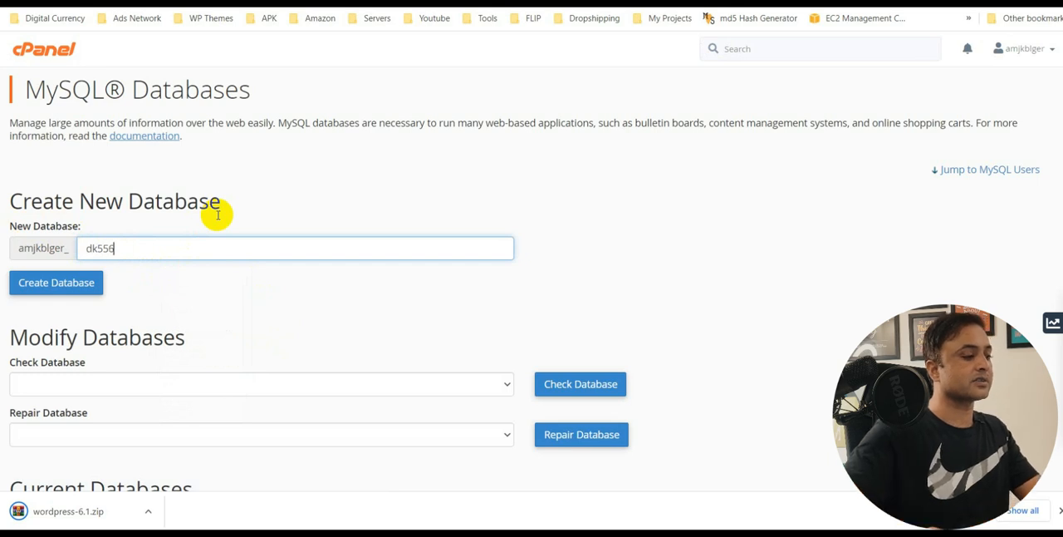
click(54, 287)
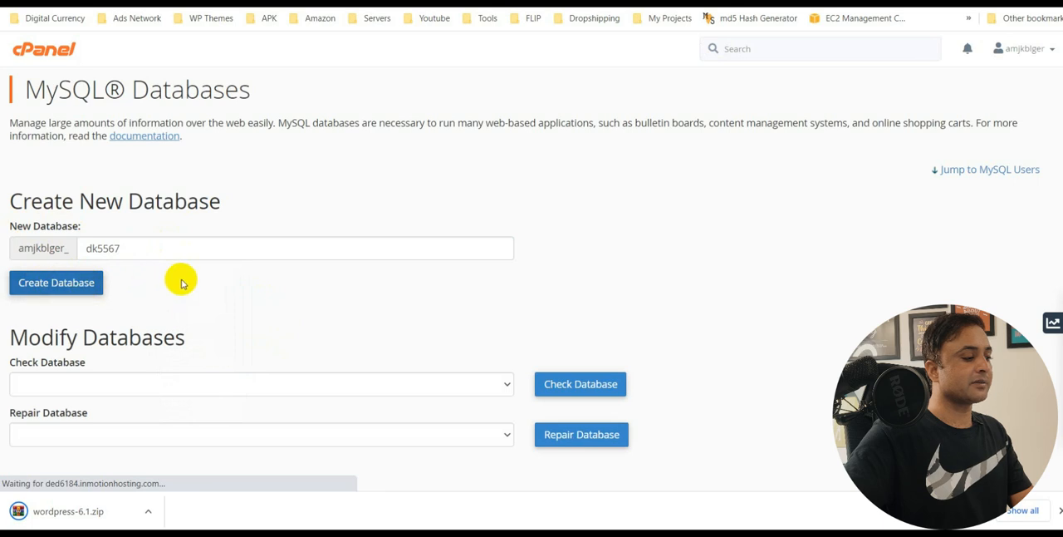
drag(141, 133, 234, 131)
click(525, 180)
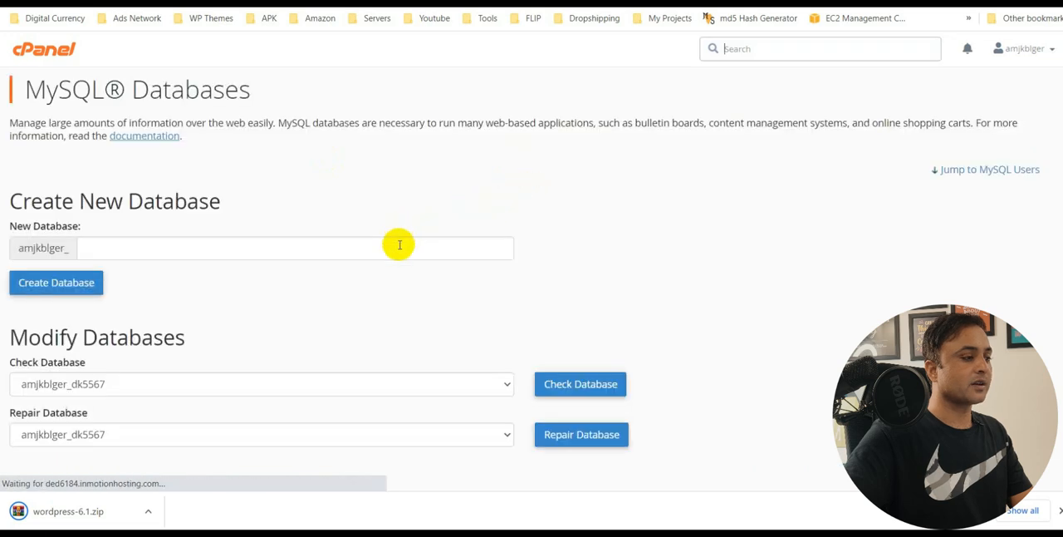
Check the new database's entry and enter dk7788 as the username for a new MySQL user
scroll(399, 245, down, 2)
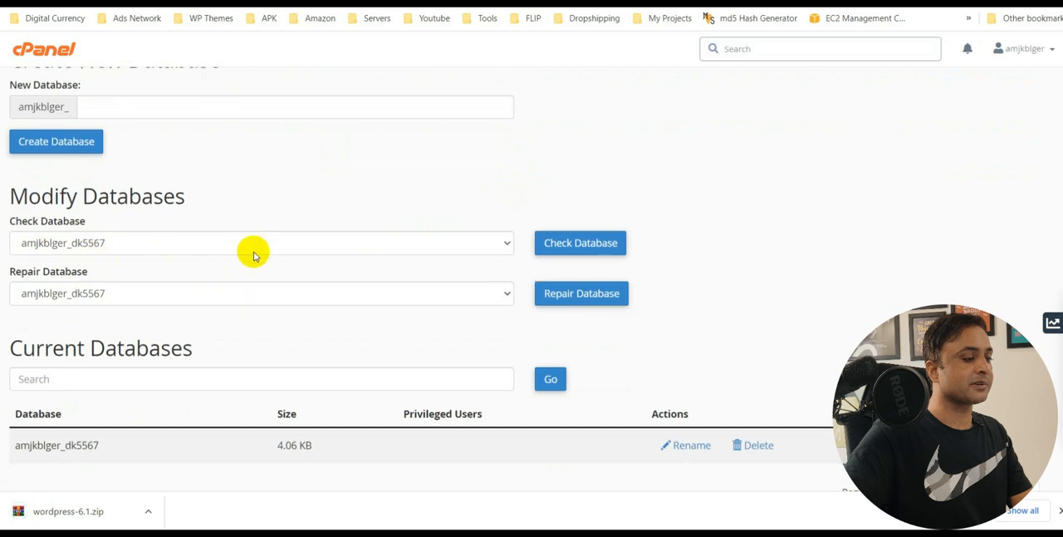
scroll(252, 251, down, 2)
scroll(252, 251, up, 1)
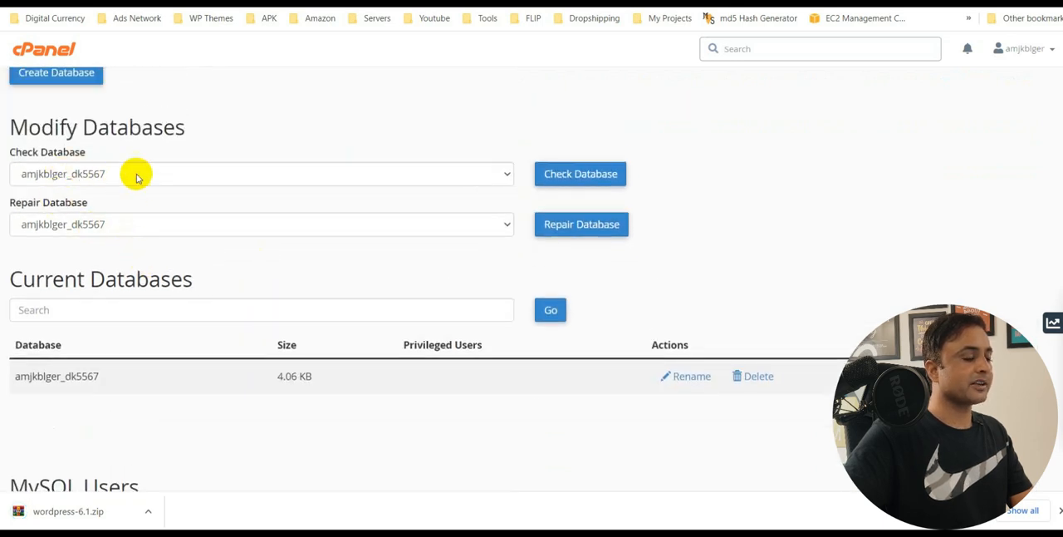
scroll(125, 177, up, 2)
drag(46, 156, 67, 158)
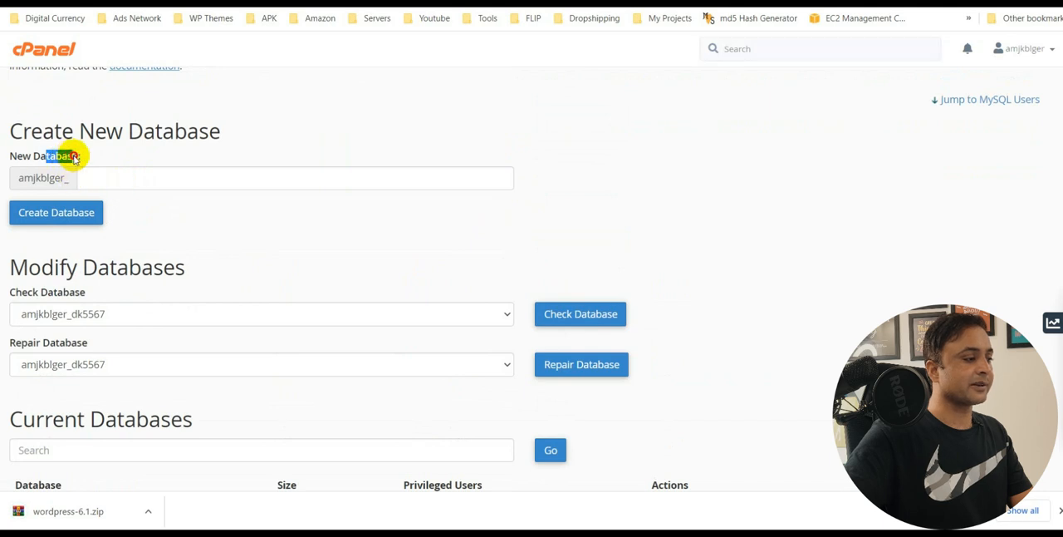
scroll(150, 247, down, 5)
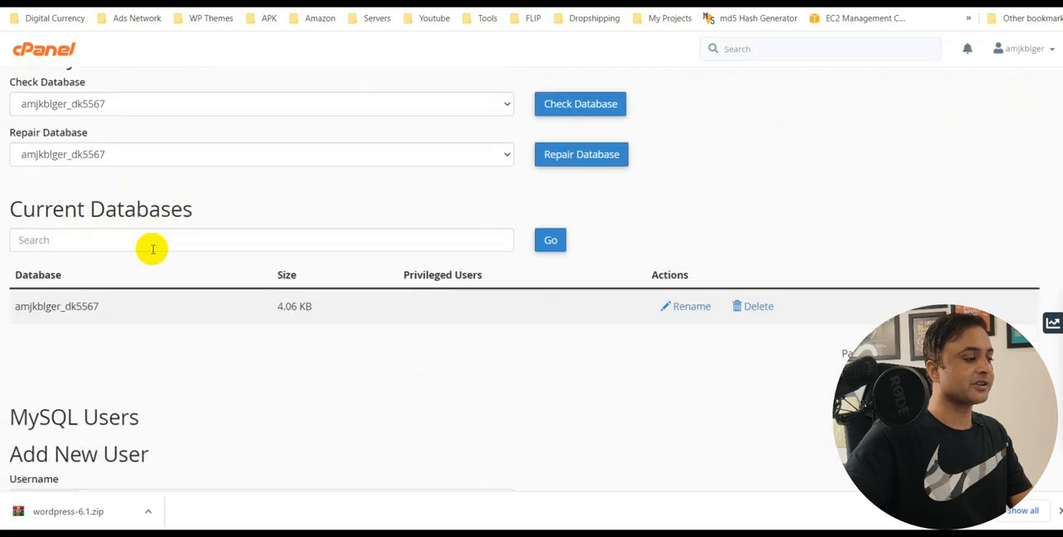
scroll(153, 249, down, 2)
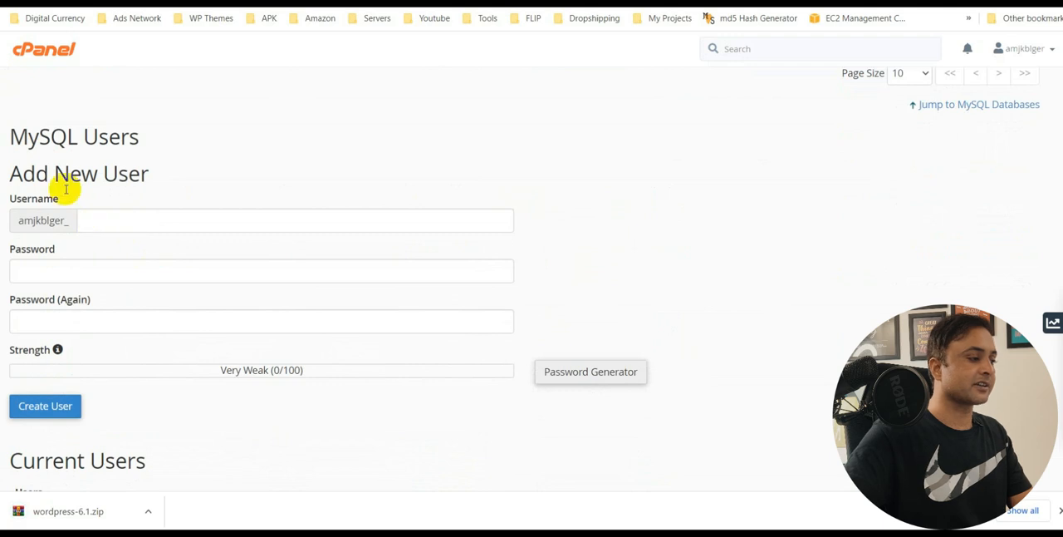
click(100, 218)
text(d)
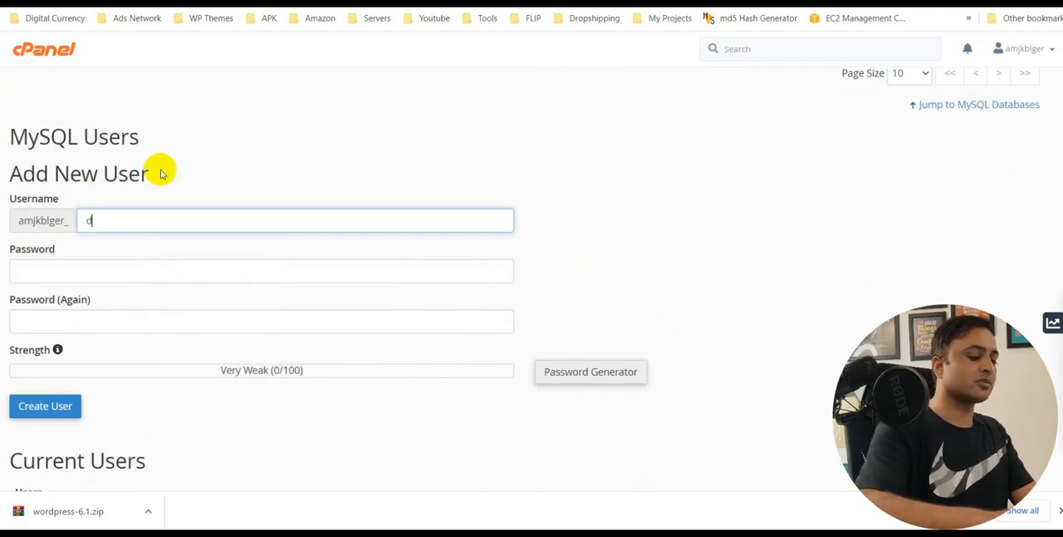
text(k7788)
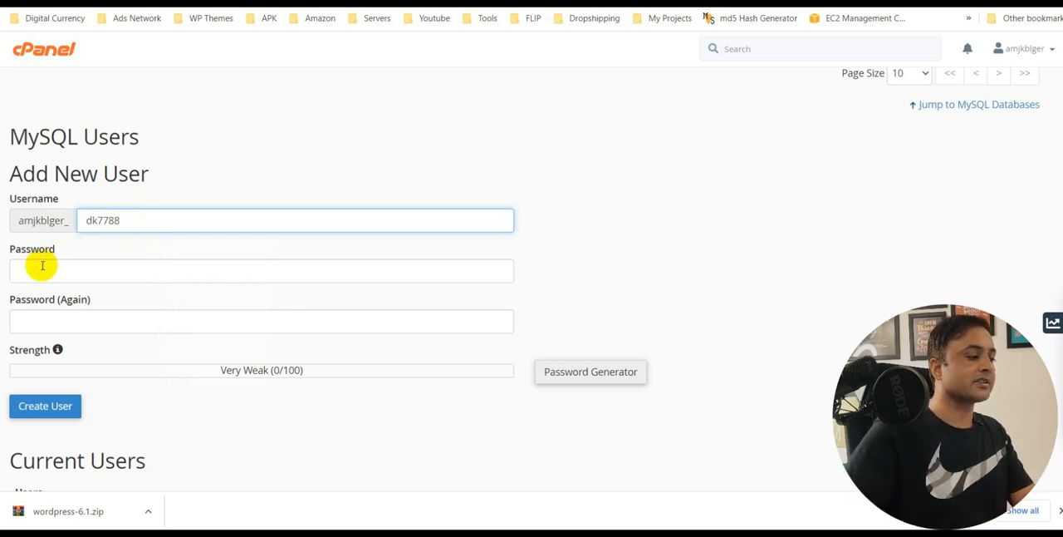
Generate a strong password for the new MySQL user, regenerating it several times, and copy the final one
click(565, 375)
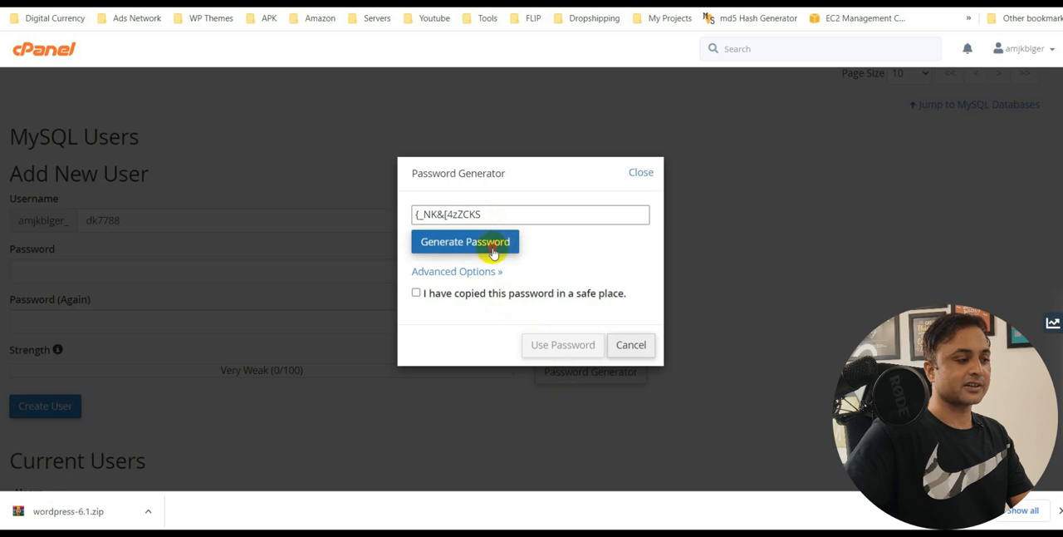
click(492, 241)
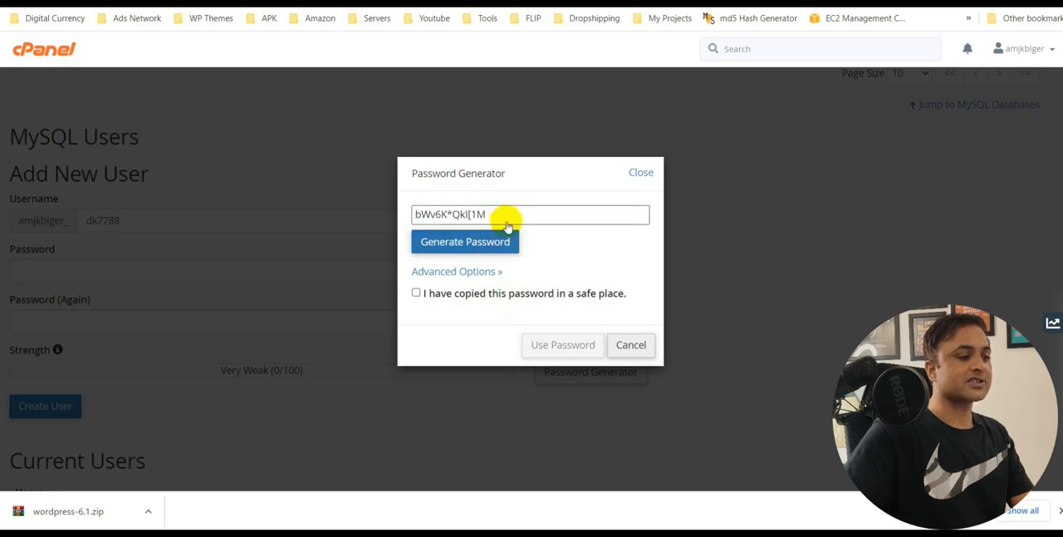
click(498, 249)
click(492, 243)
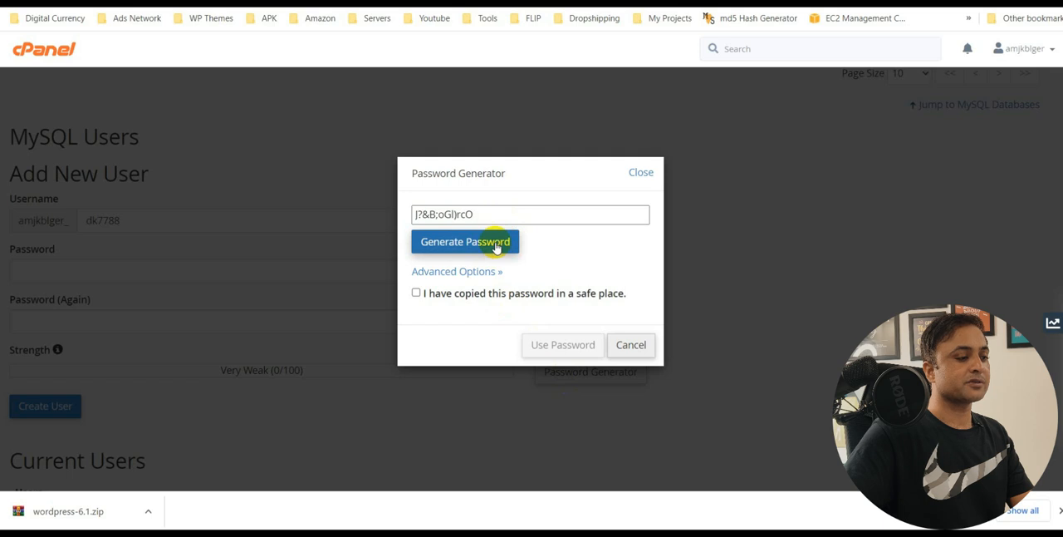
triple_click(496, 213)
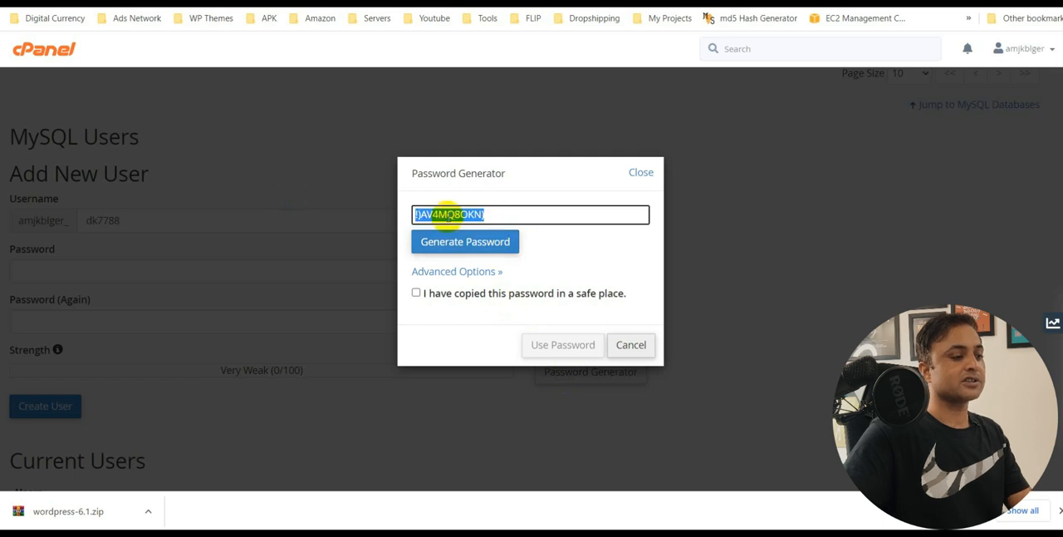
right_click(453, 217)
click(487, 270)
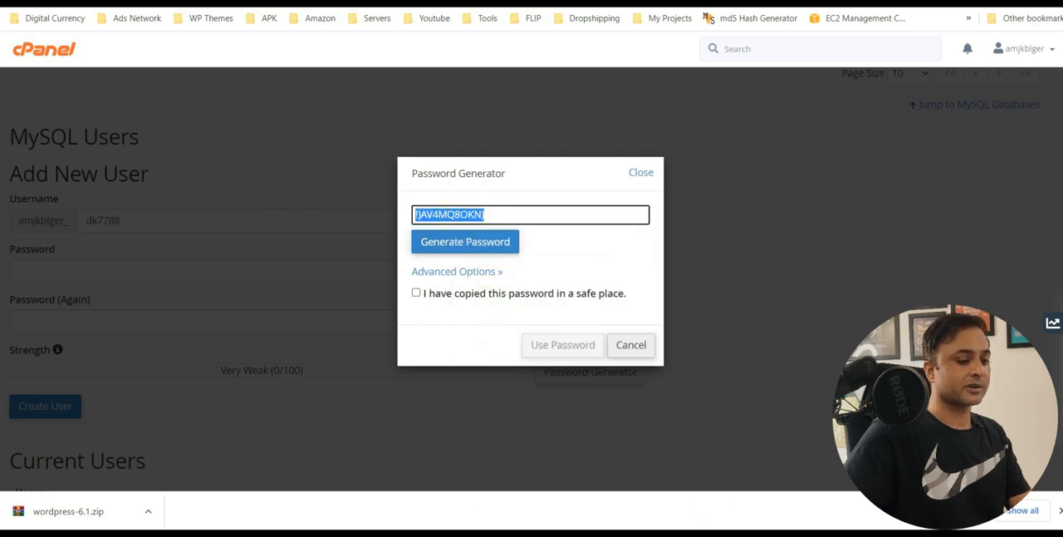
Switch to Notepad, replace the existing notes with the copied database user password, and insert blank lines above it
key(alt+Tab)
key(ctrl+a)
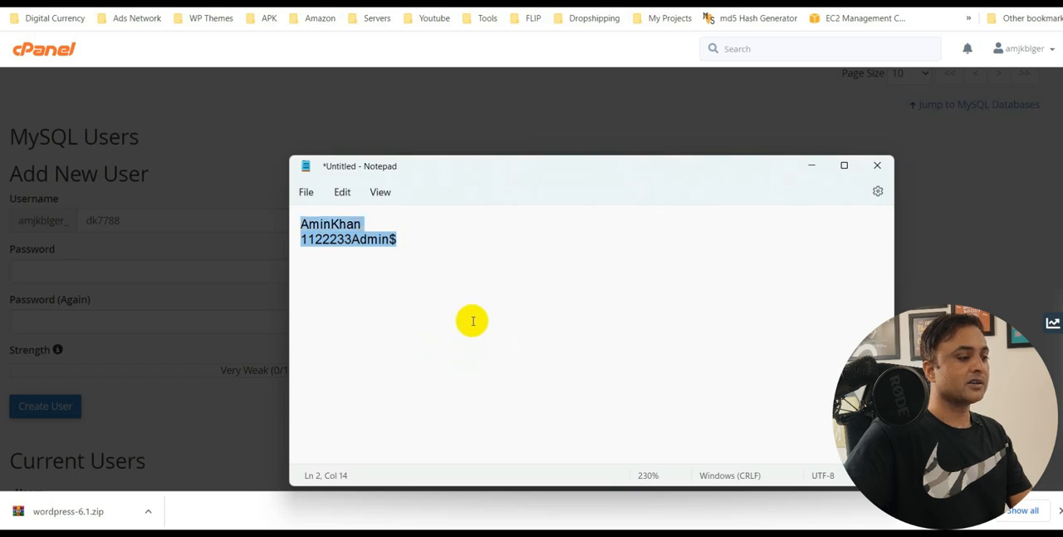
key(ctrl+v)
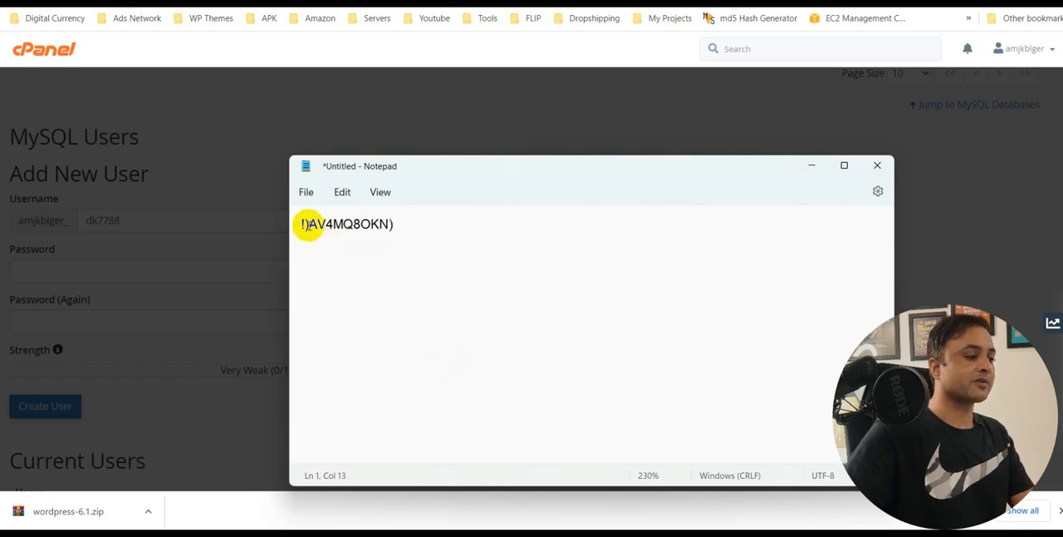
key(Return)
key(Return)
key(Return)
key(Return)
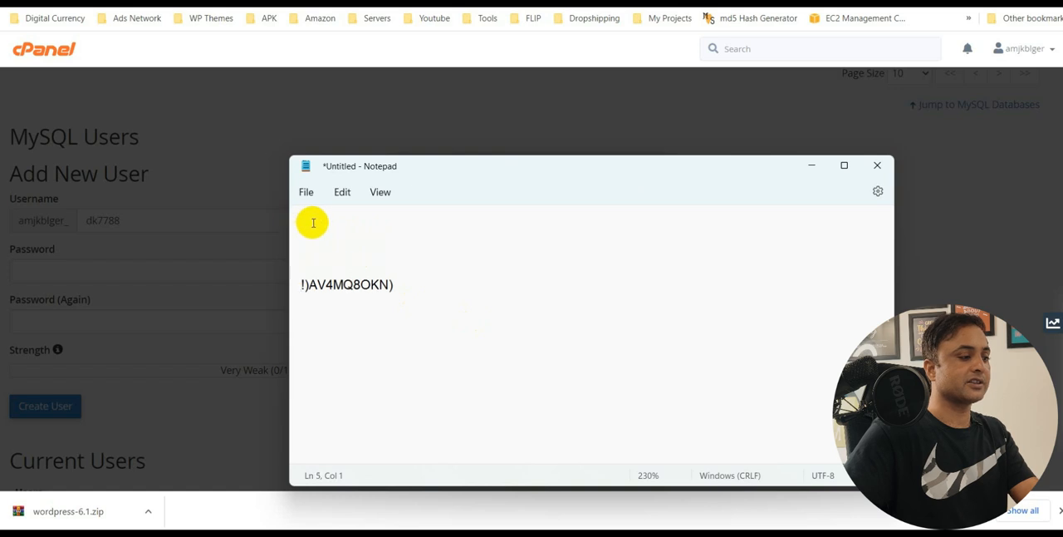
Confirm the password is saved, apply it to both password fields, create the MySQL user, and return to the MySQL Databases overview
click(332, 125)
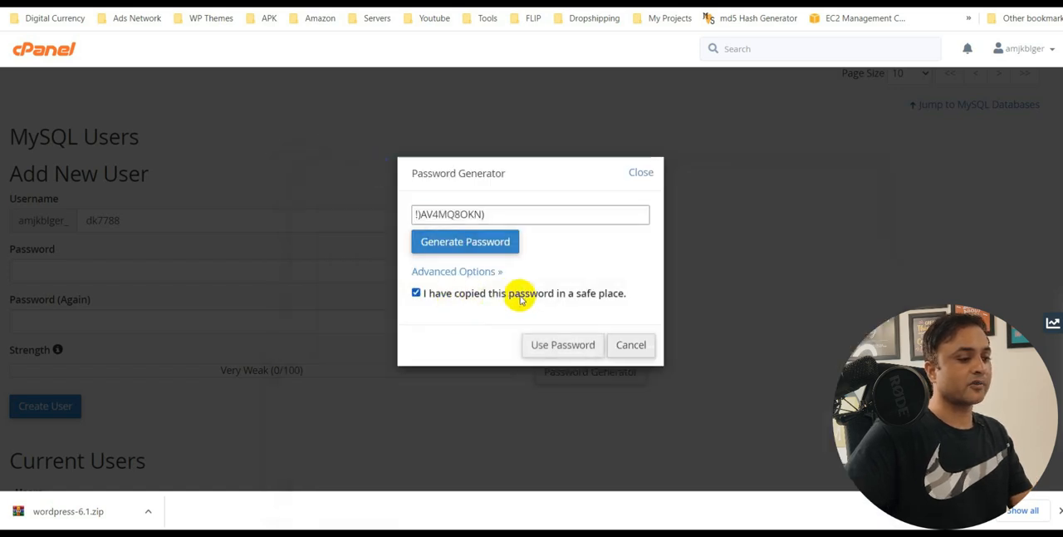
click(579, 349)
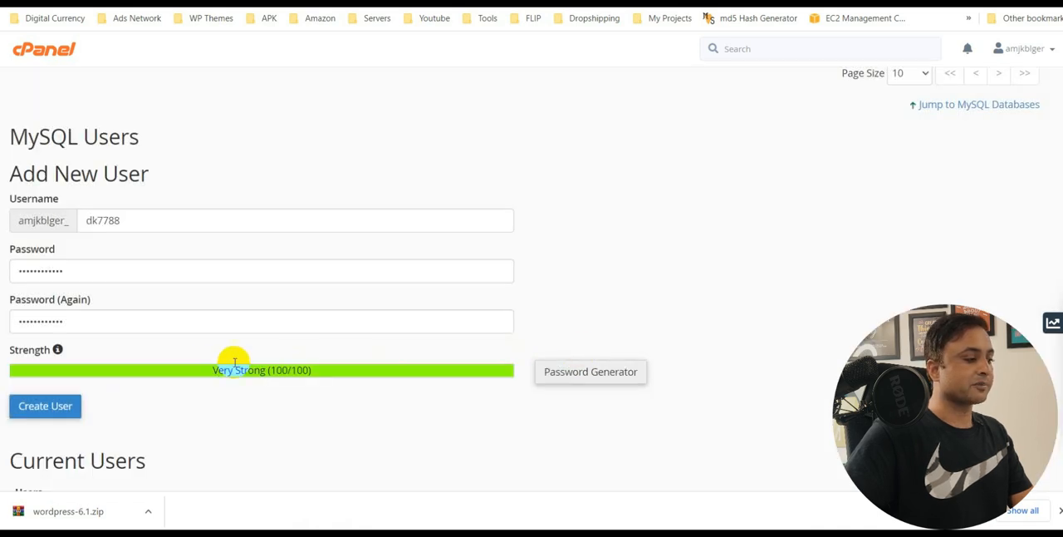
scroll(142, 356, down, 2)
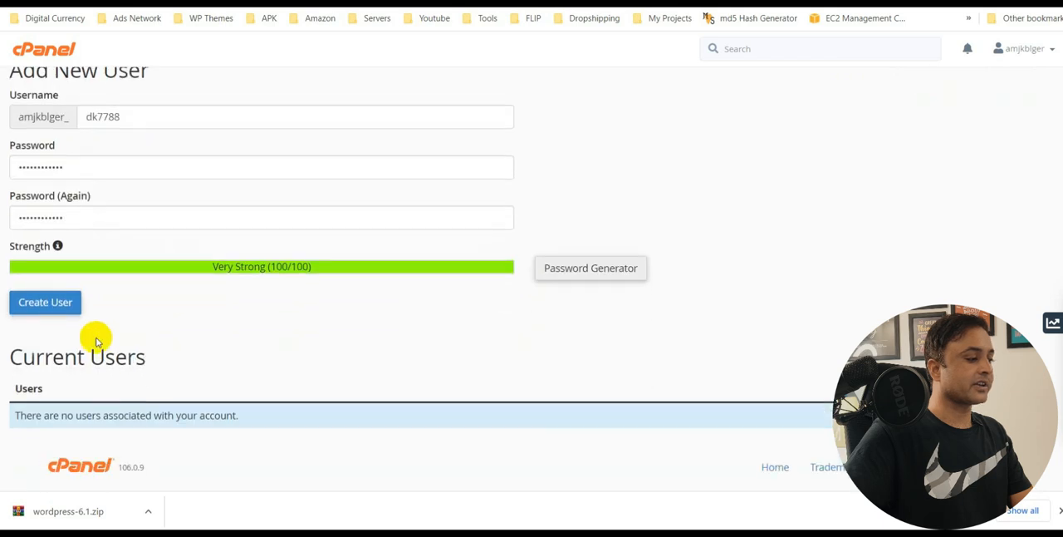
click(46, 304)
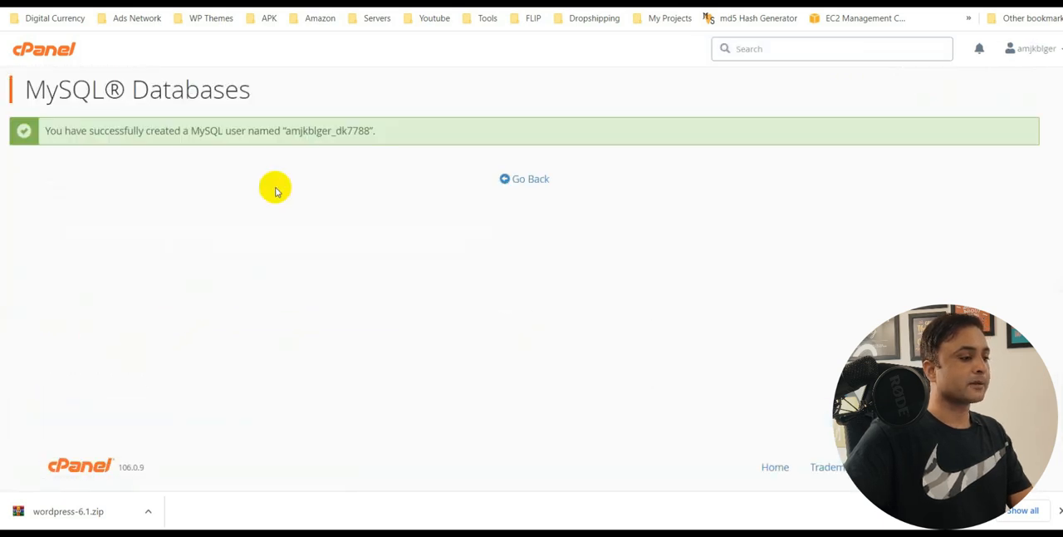
click(523, 181)
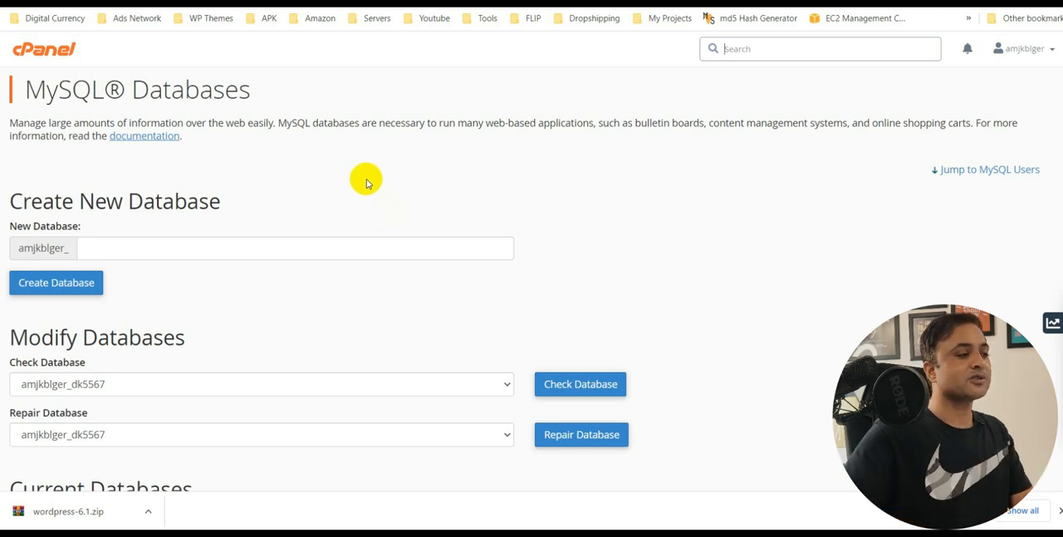
Add the MySQL user ending in dk7788 to the database ending in dk5567
scroll(314, 274, down, 2)
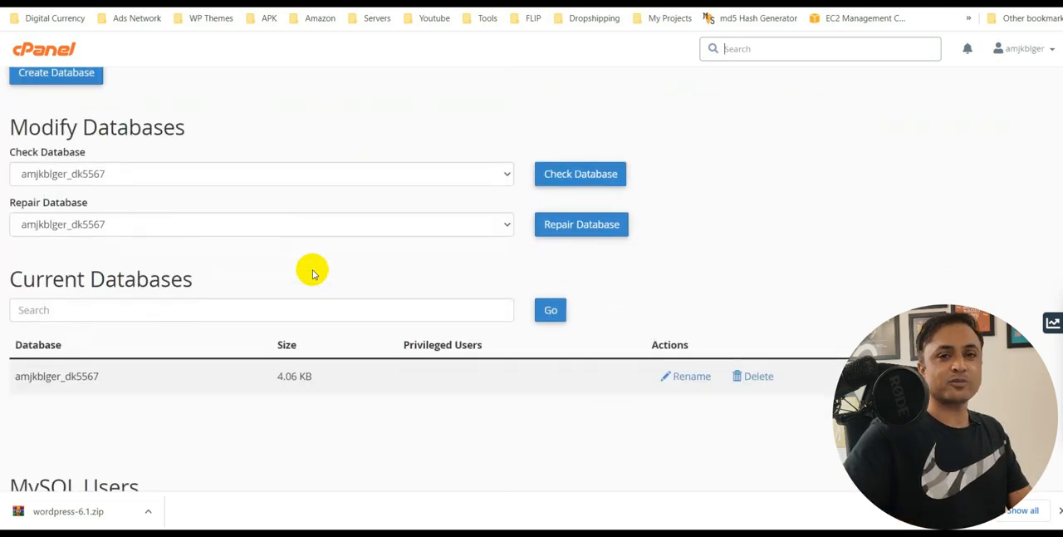
scroll(313, 274, up, 2)
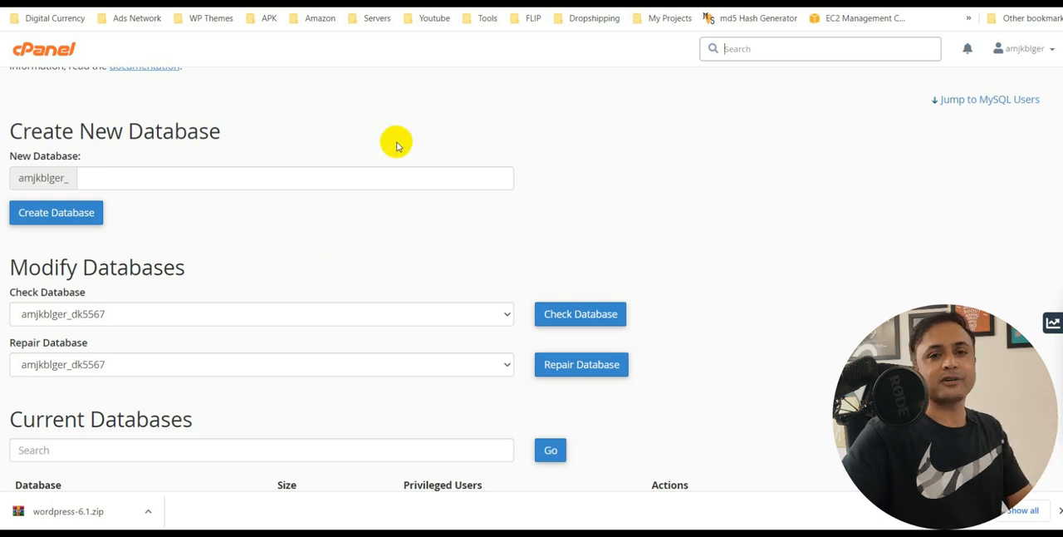
scroll(279, 237, down, 2)
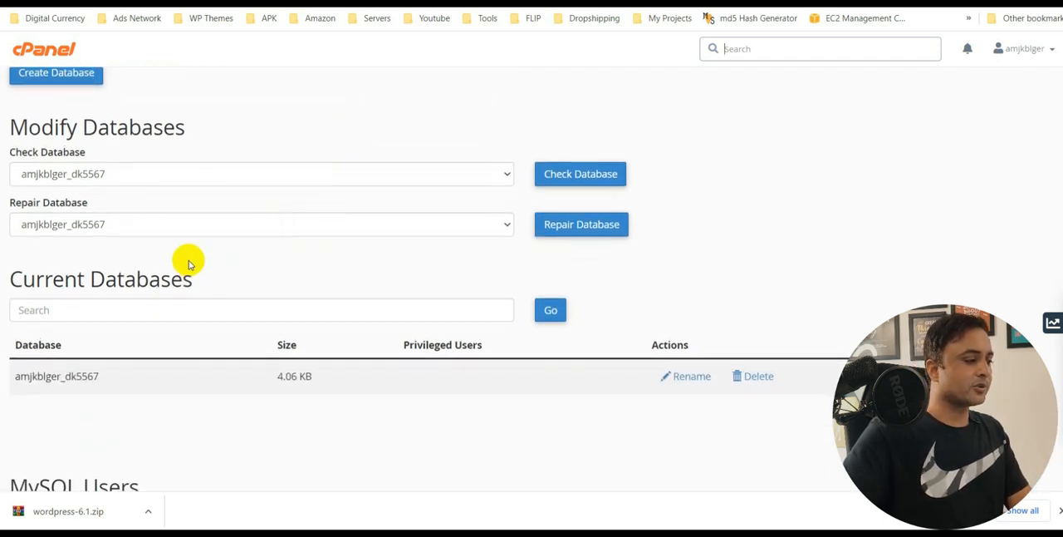
scroll(249, 274, down, 2)
scroll(149, 241, down, 3)
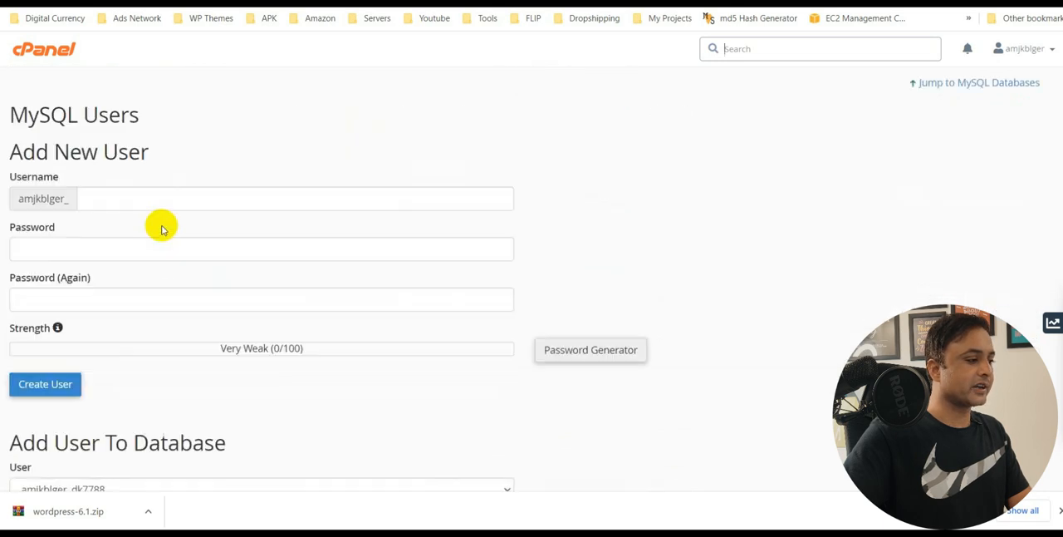
scroll(125, 261, down, 3)
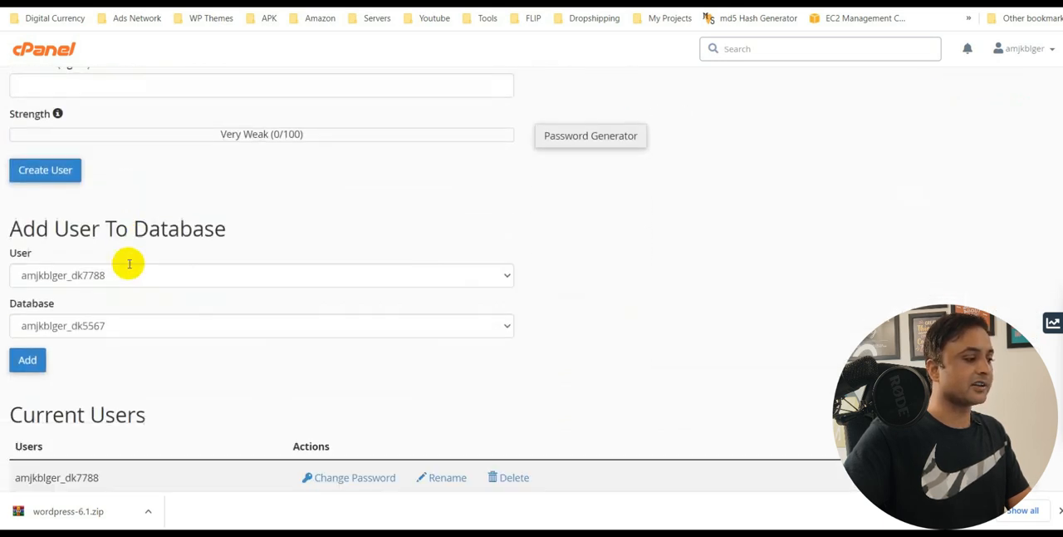
drag(35, 161, 191, 157)
click(196, 160)
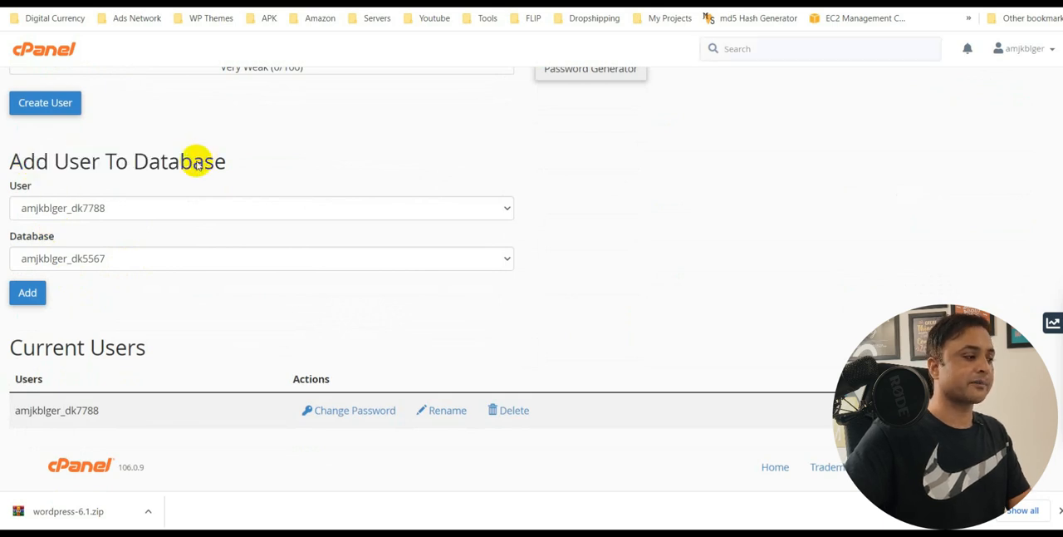
click(107, 208)
click(106, 212)
click(106, 263)
click(112, 205)
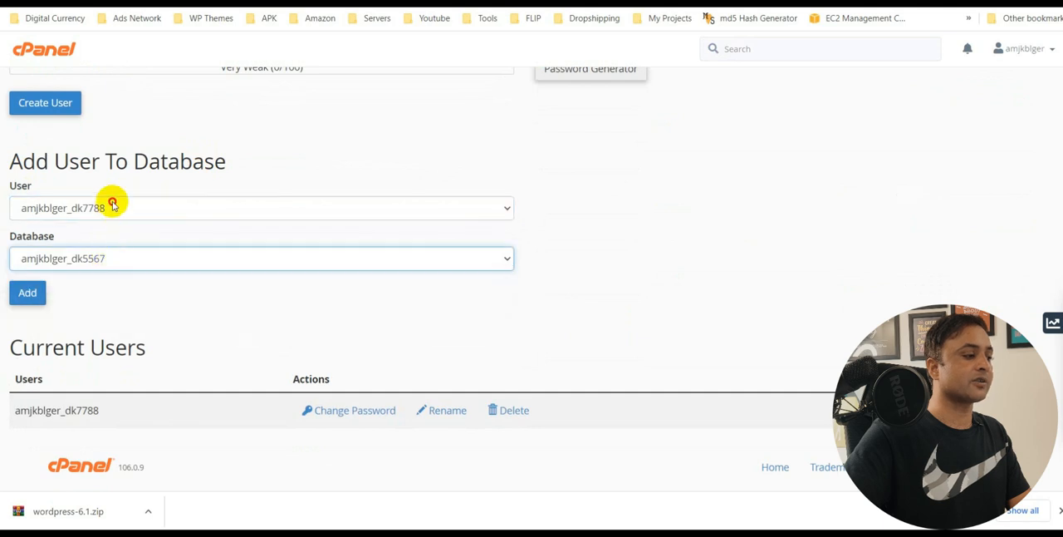
click(114, 262)
click(114, 263)
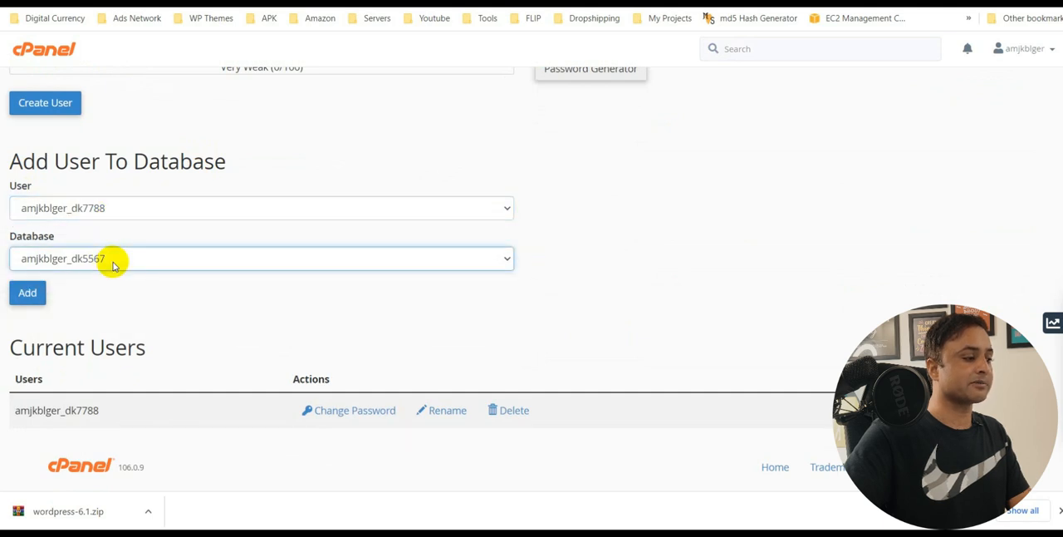
click(31, 292)
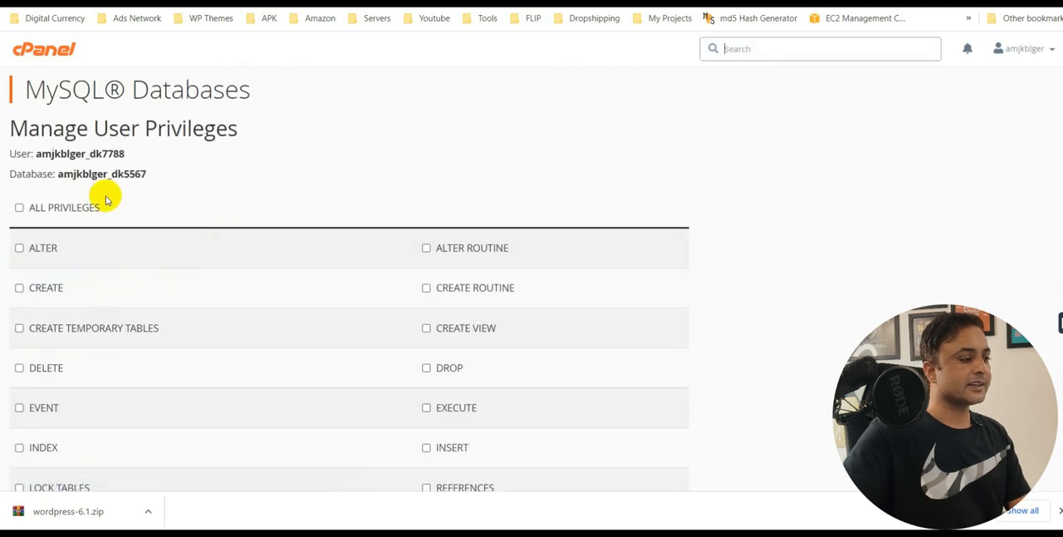
Copy the user and database names from the Manage User Privileges page into Notepad above the password, removing the extra blank line
drag(150, 174, 13, 150)
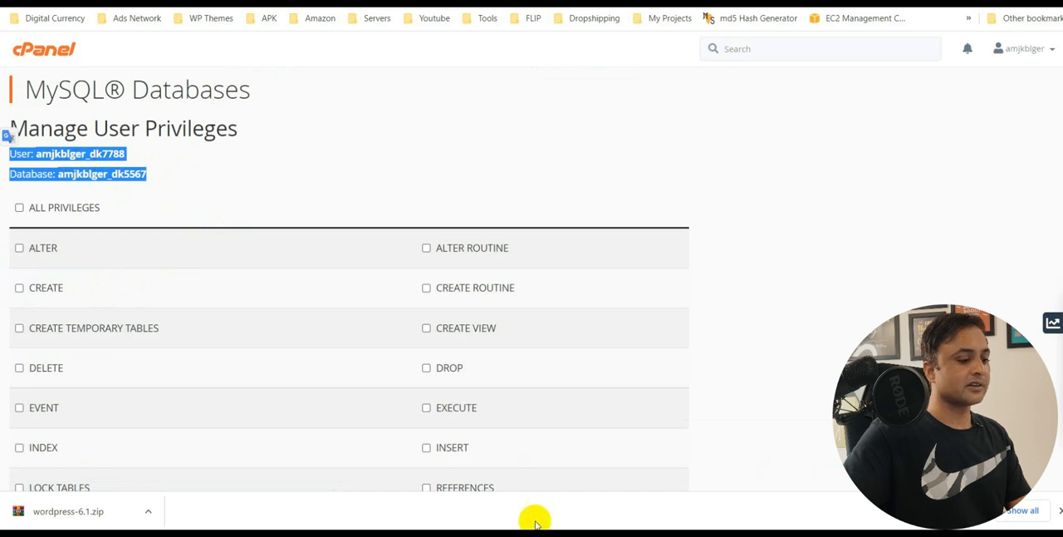
key(alt+Tab)
click(382, 218)
key(ctrl+v)
click(358, 285)
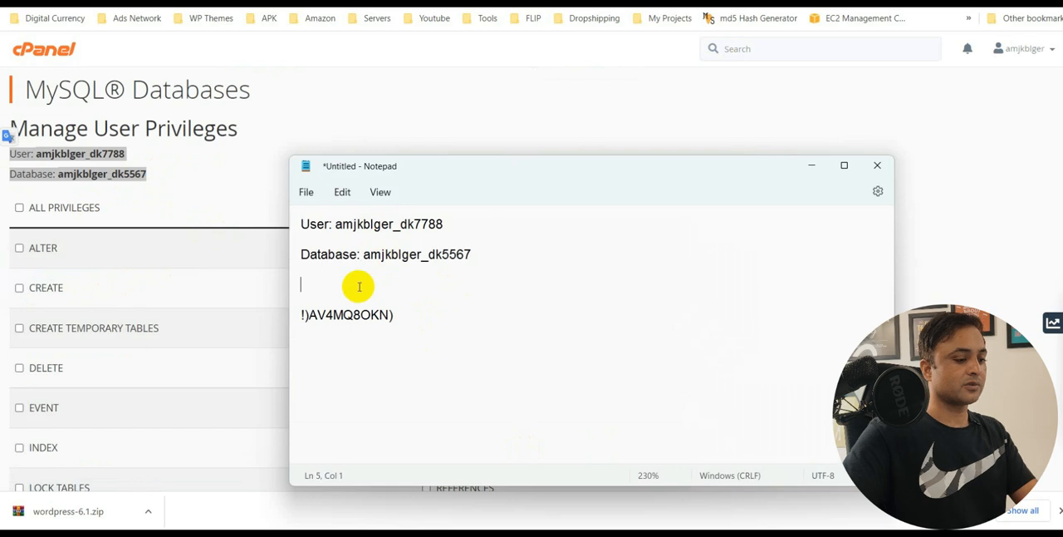
key(BackSpace)
click(151, 194)
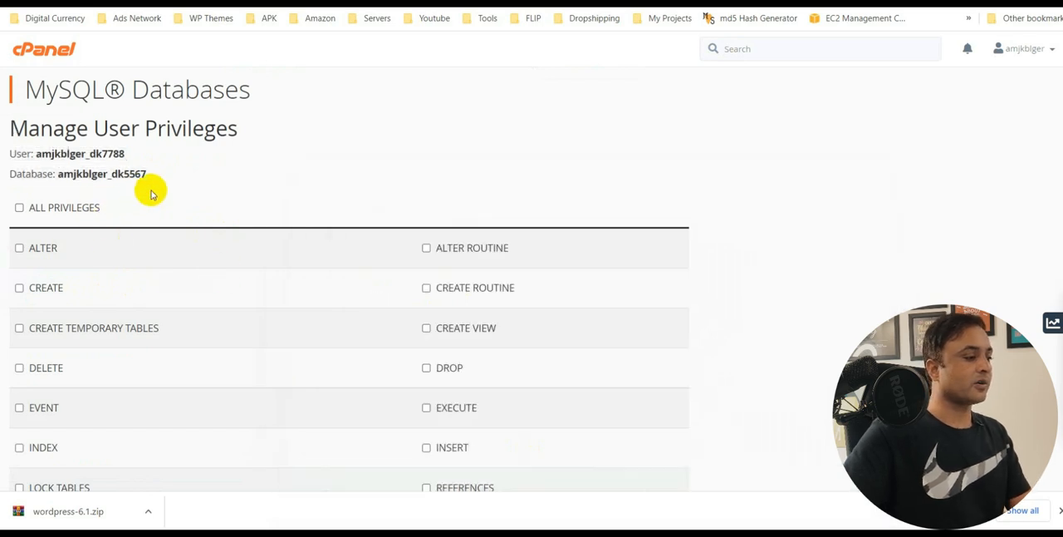
Grant the user all privileges on the database, save the changes, and return to the MySQL Databases overview
click(51, 211)
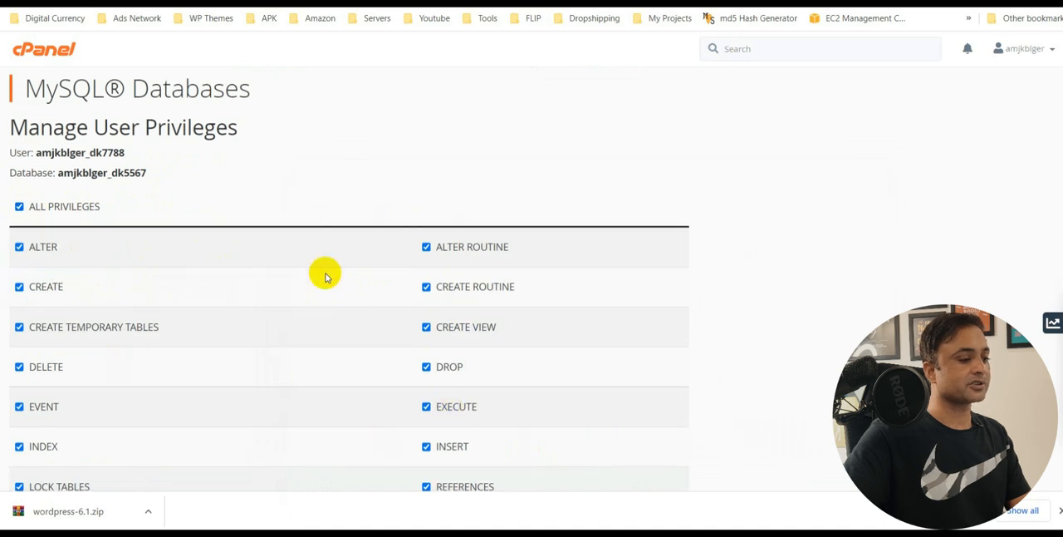
scroll(325, 277, down, 3)
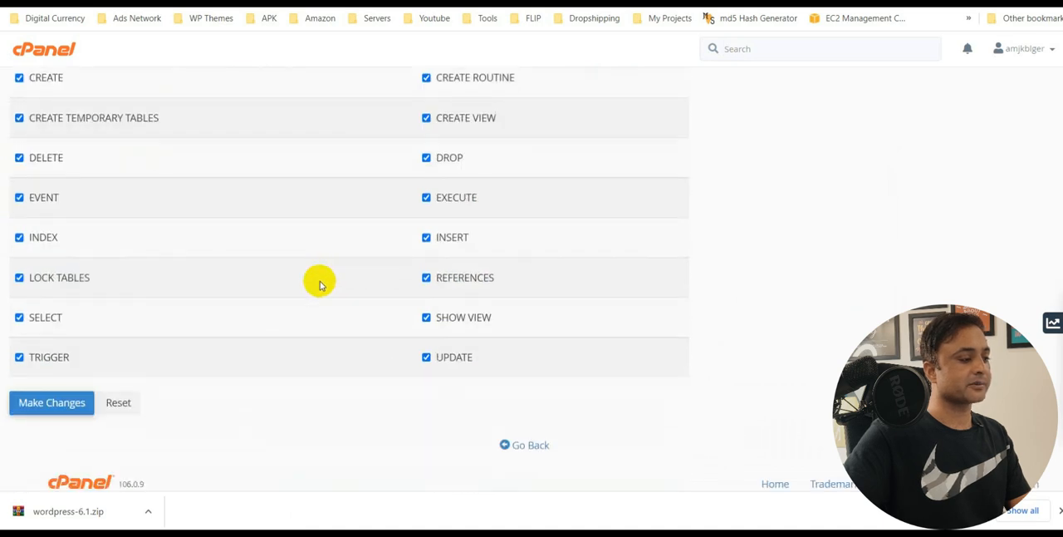
click(52, 402)
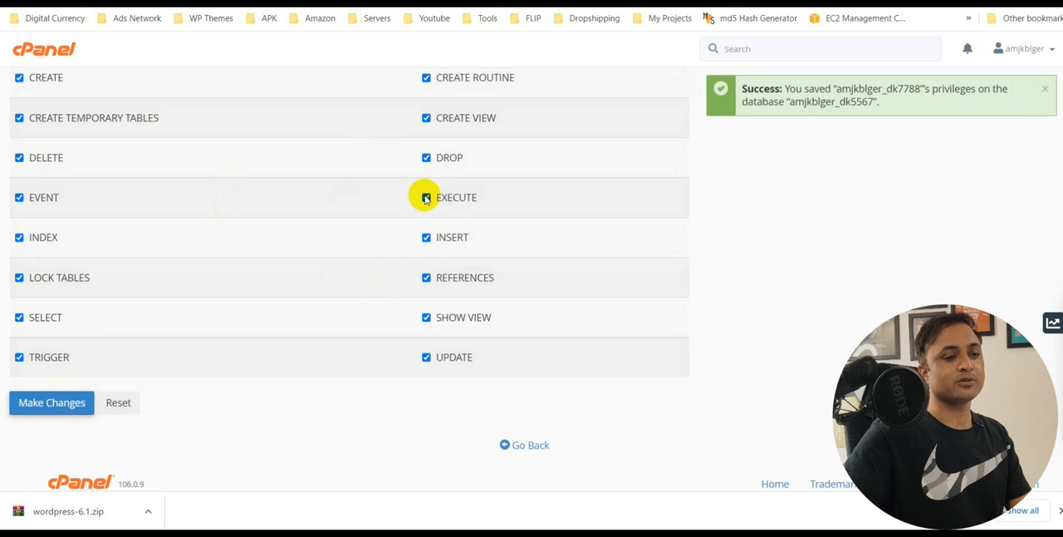
scroll(369, 215, up, 1)
scroll(369, 214, up, 2)
scroll(369, 215, down, 1)
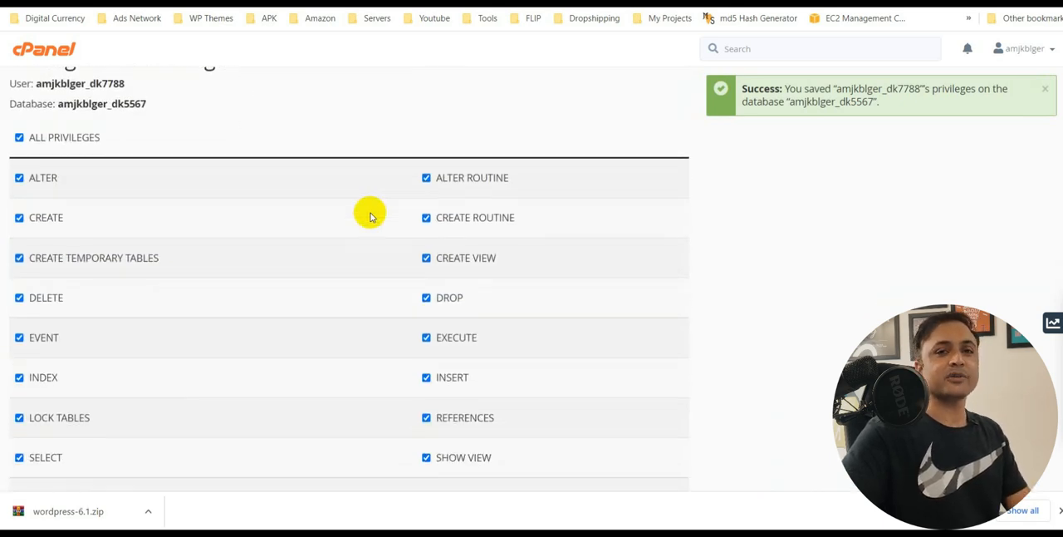
scroll(415, 249, down, 2)
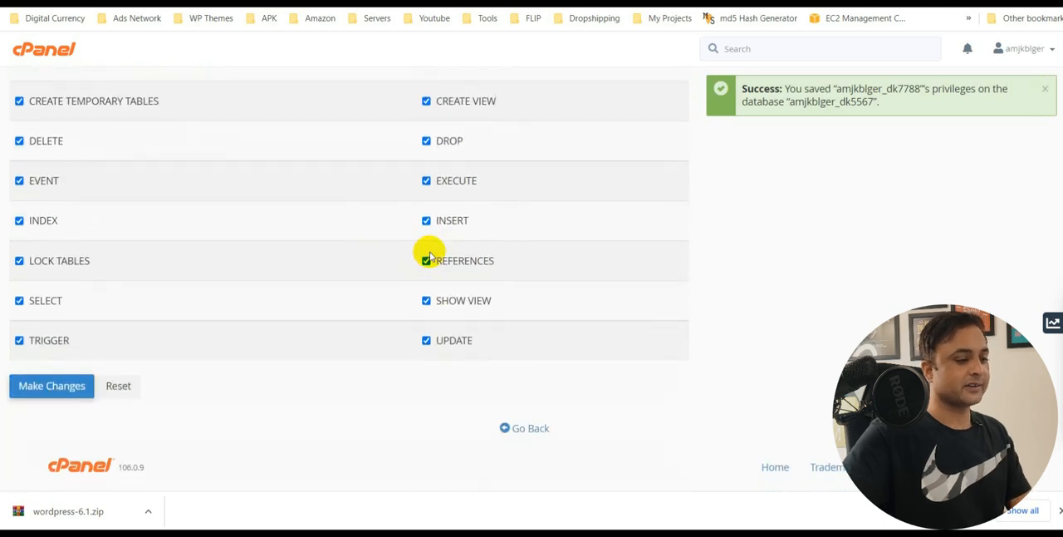
click(530, 429)
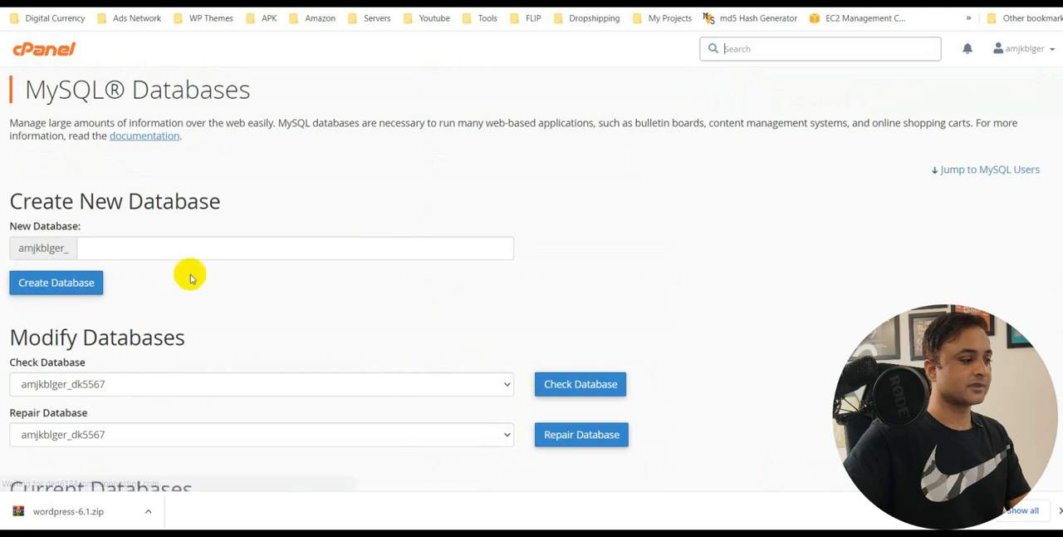
Check the public_html folder's contents in File Manager and reload the website's index page
scroll(150, 243, down, 4)
scroll(150, 243, up, 3)
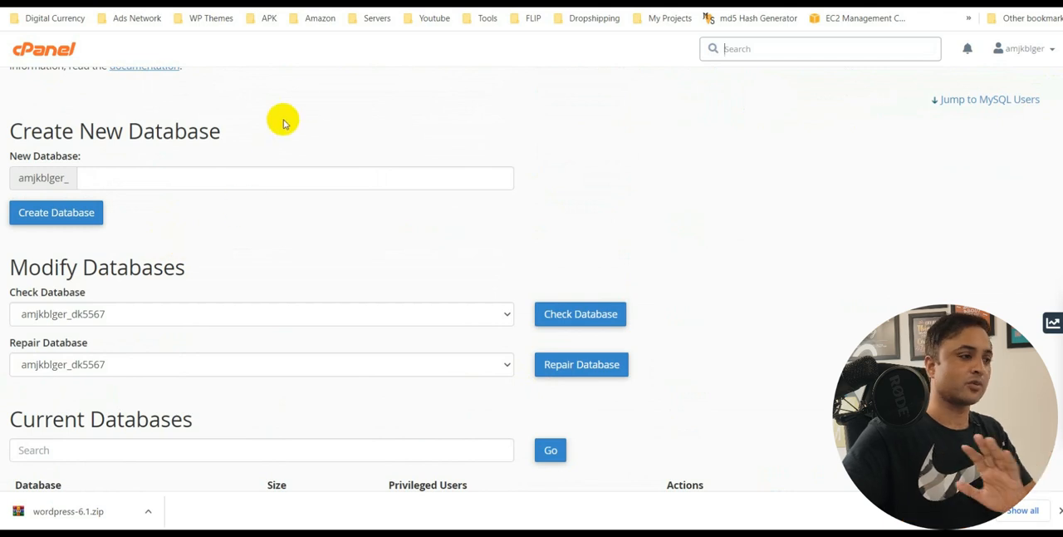
click(382, 3)
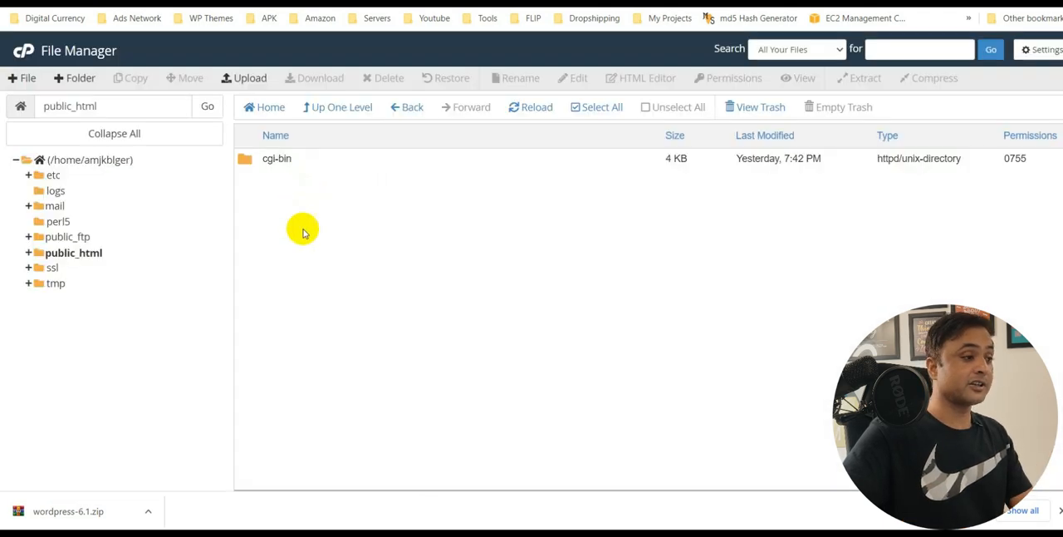
click(357, 3)
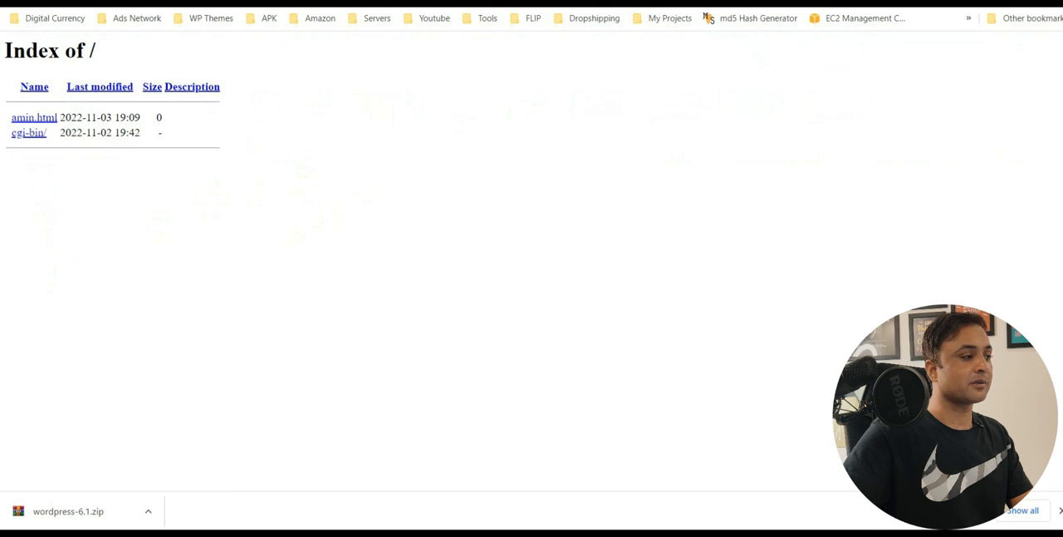
key(F5)
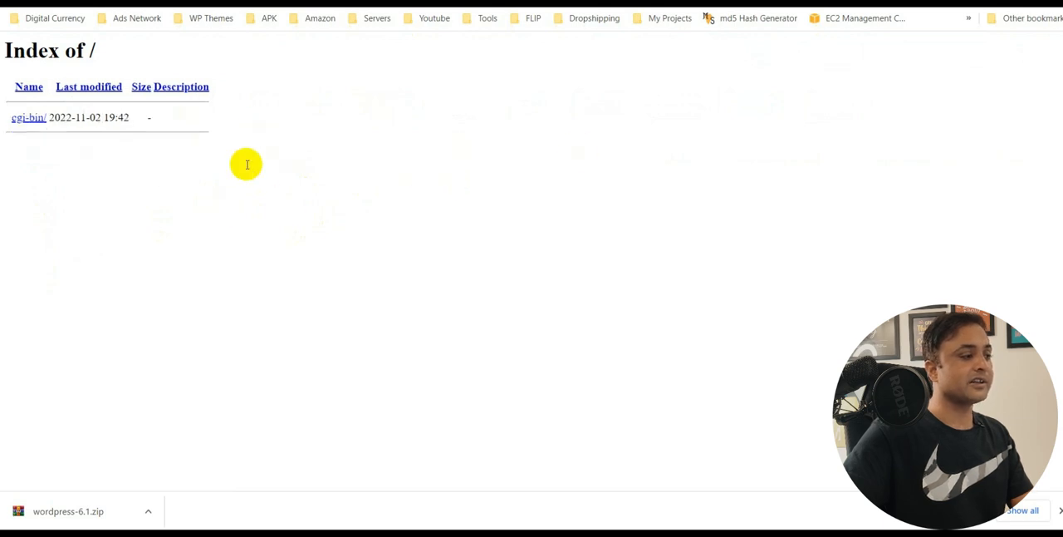
Upload wordpress-6.1.zip from the Downloads folder to public_html and select the uploaded archive in File Manager
click(366, 2)
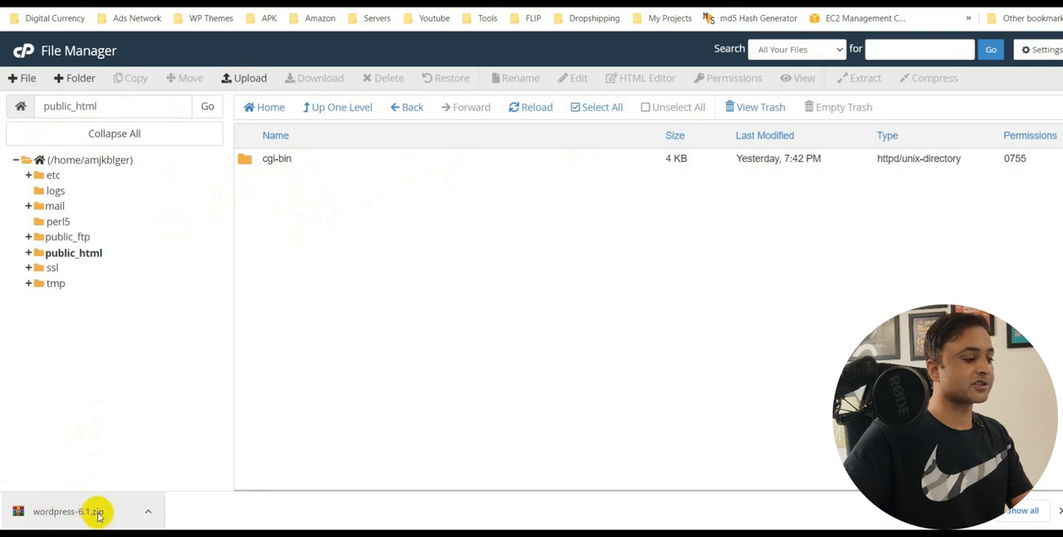
click(259, 80)
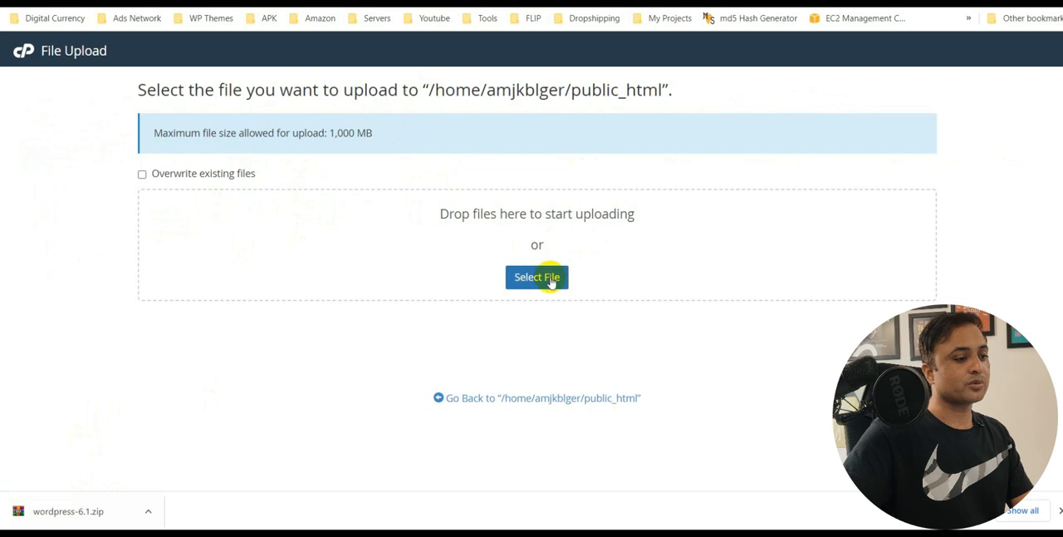
click(551, 280)
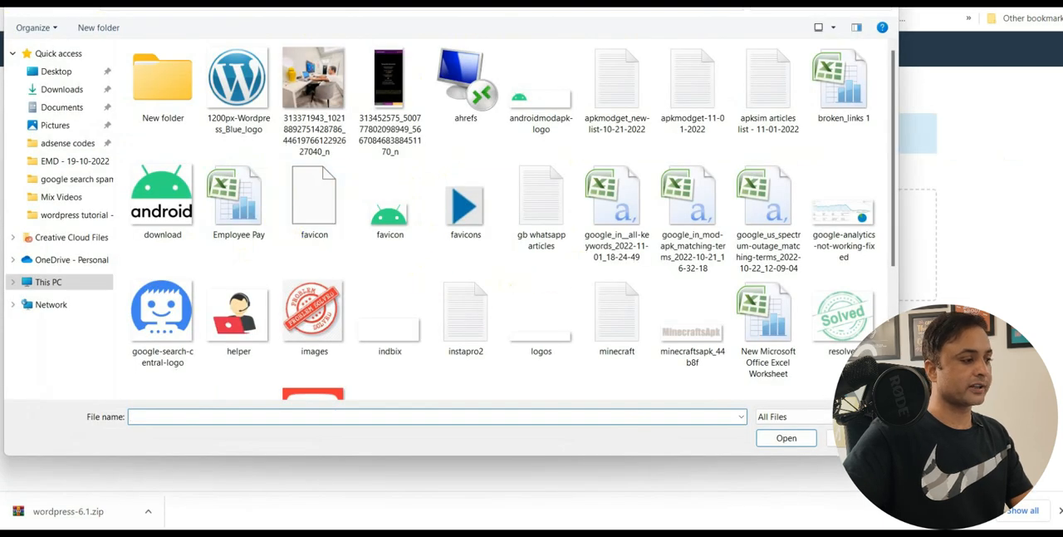
click(54, 89)
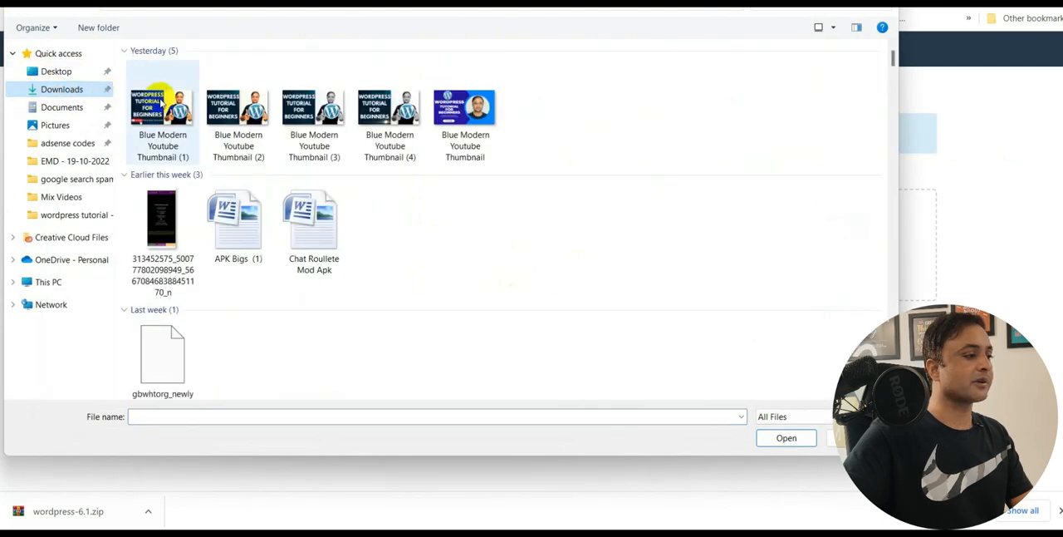
double_click(163, 93)
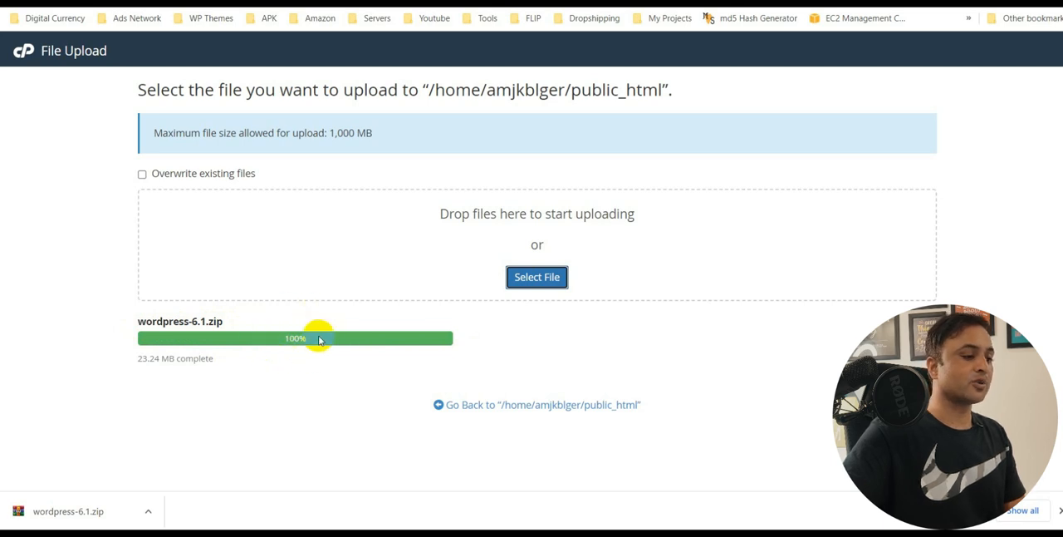
click(493, 409)
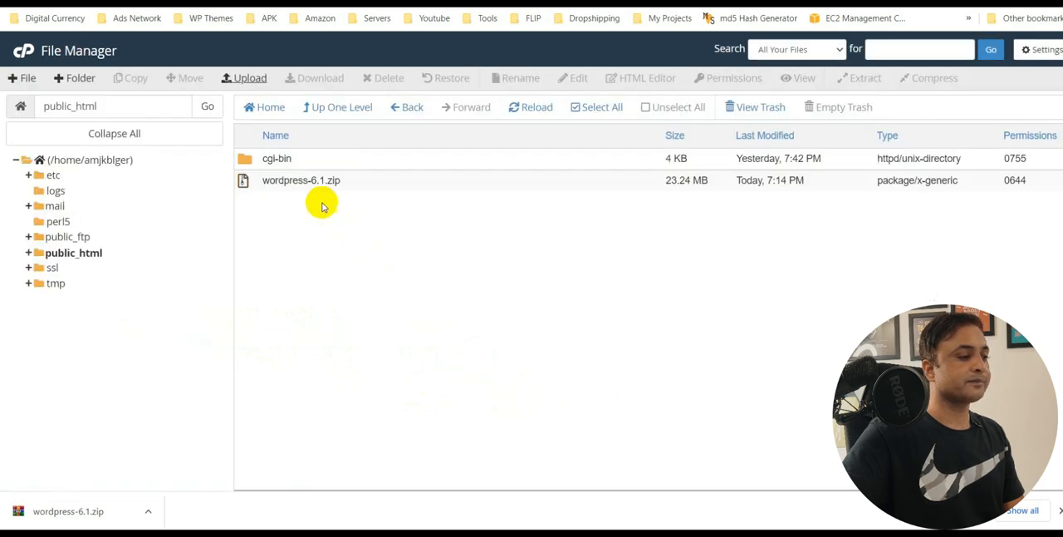
click(324, 181)
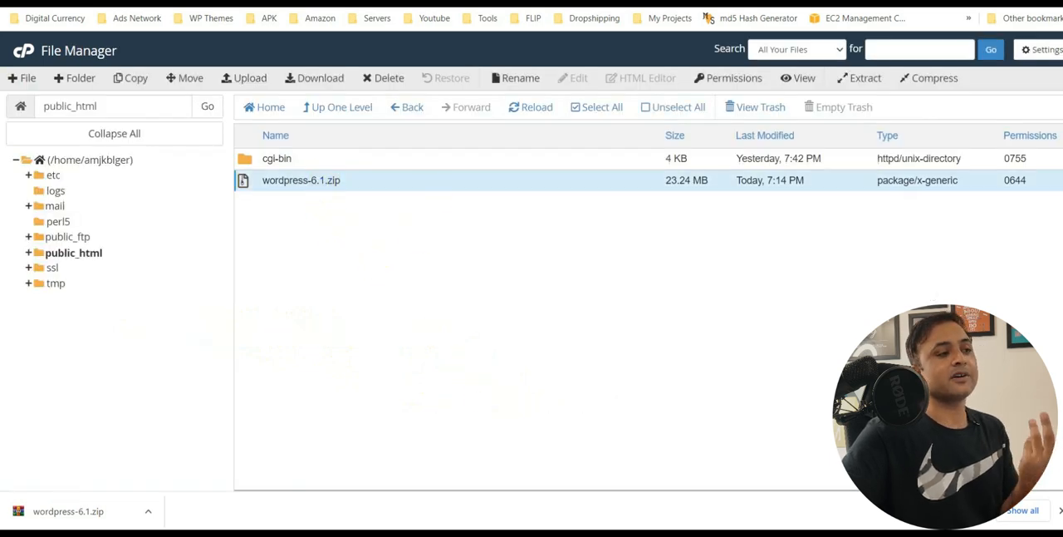
Clear the NGINX cache from the cPanel home page and reload the website's index page
key(ctrl+Tab)
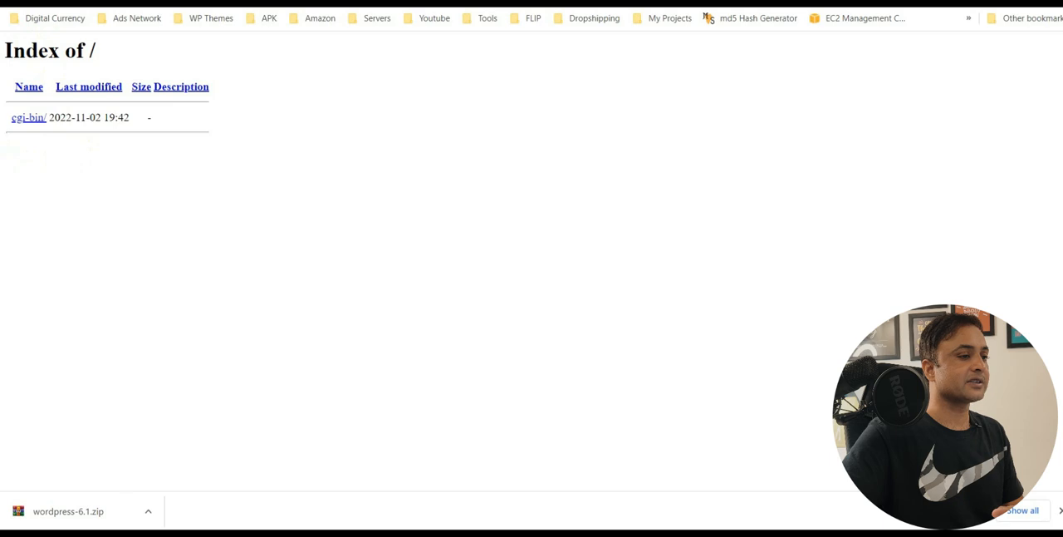
key(ctrl+Tab)
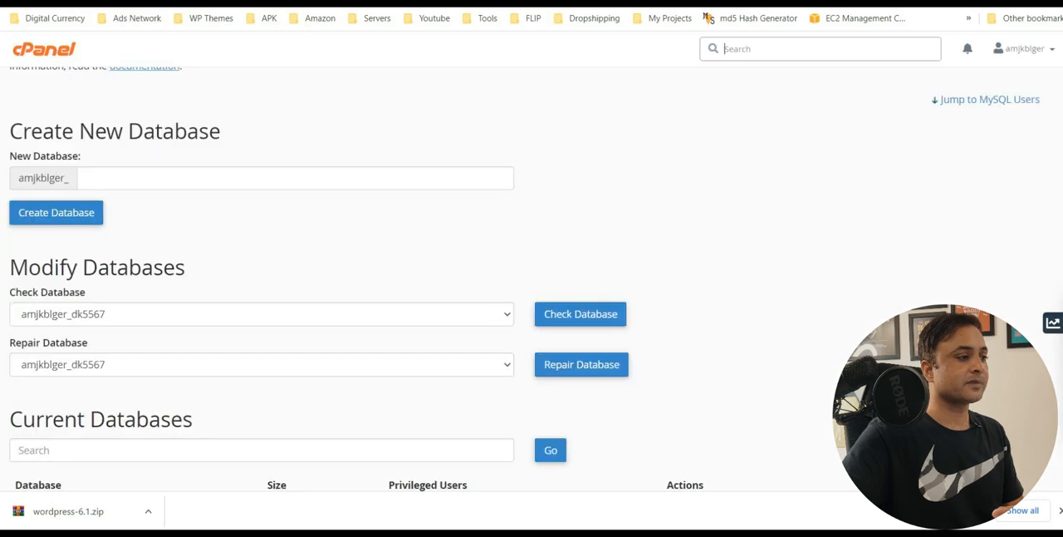
key(ctrl+Tab)
key(ctrl+shift+Tab)
click(63, 52)
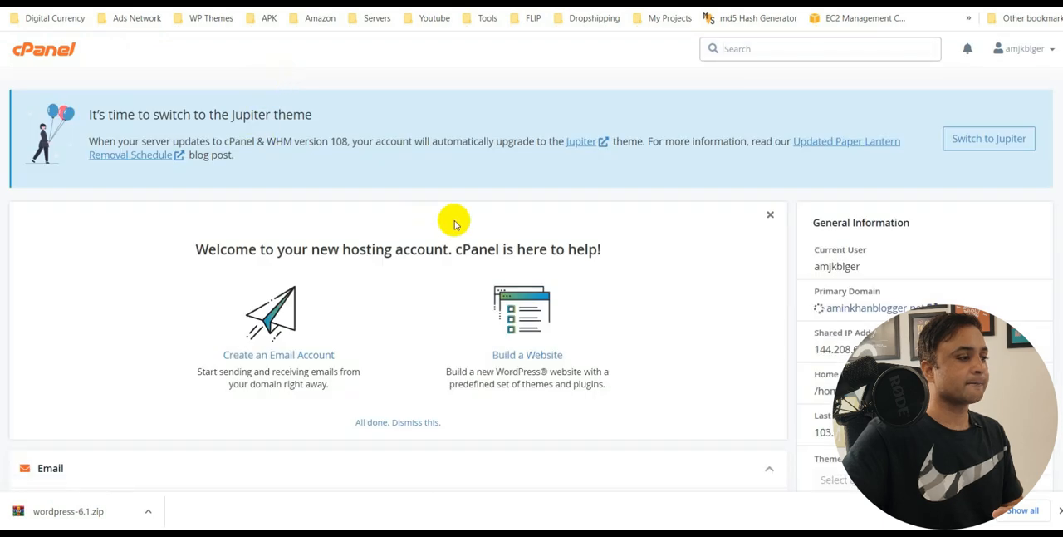
scroll(706, 305, down, 4)
click(878, 208)
scroll(766, 269, up, 1)
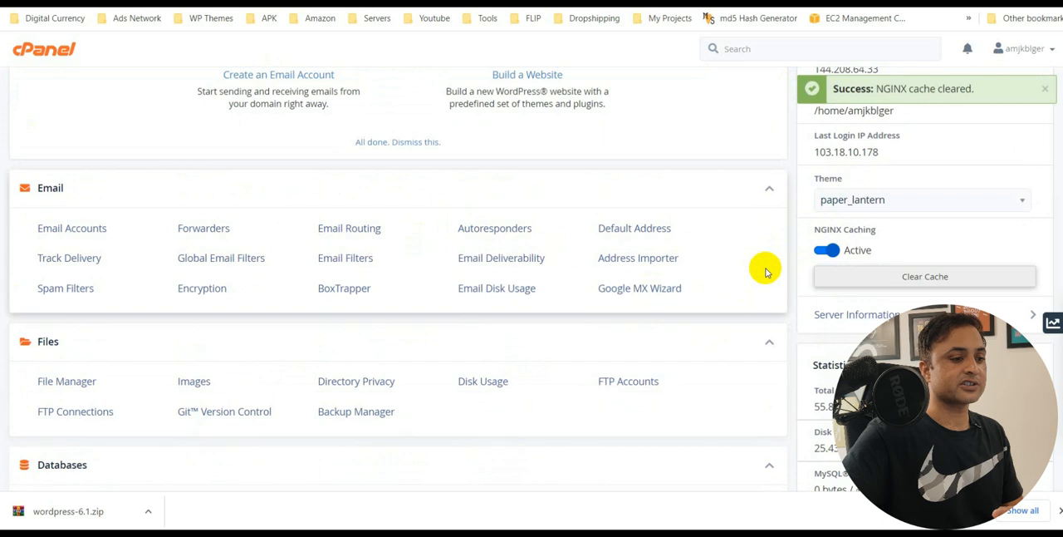
scroll(415, 121, up, 2)
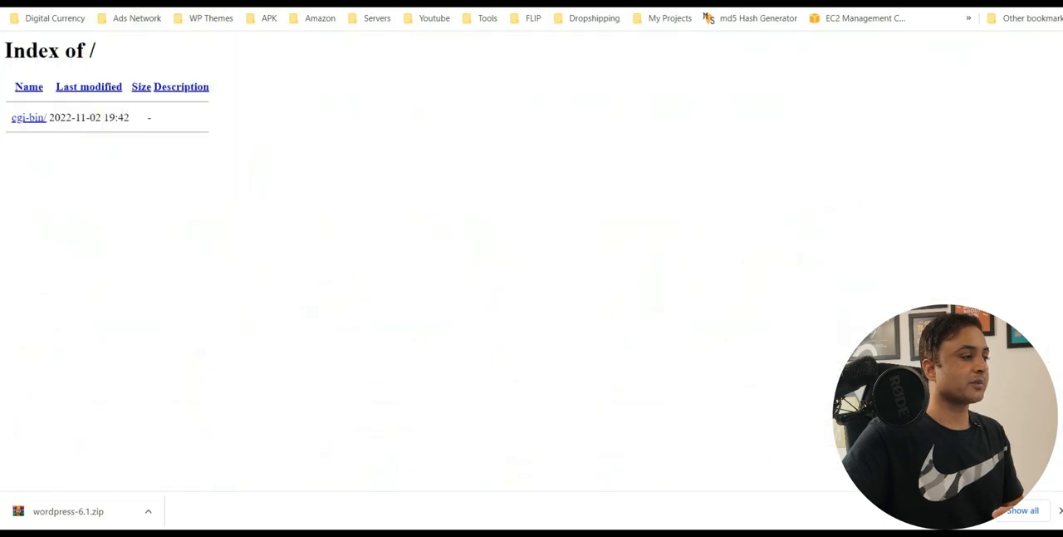
key(F5)
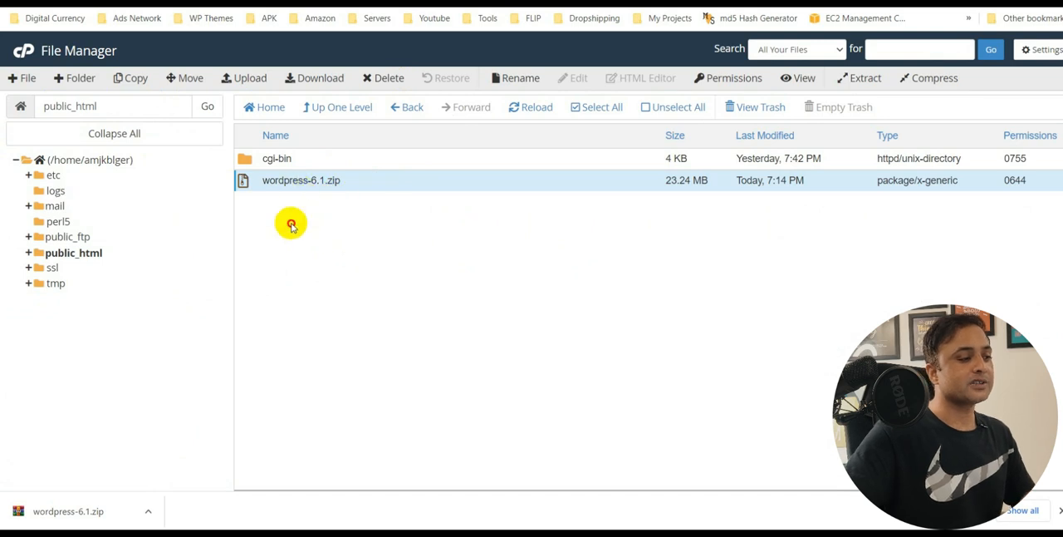
Extract wordpress-6.1.zip into /public_html and close the extraction results
click(249, 158)
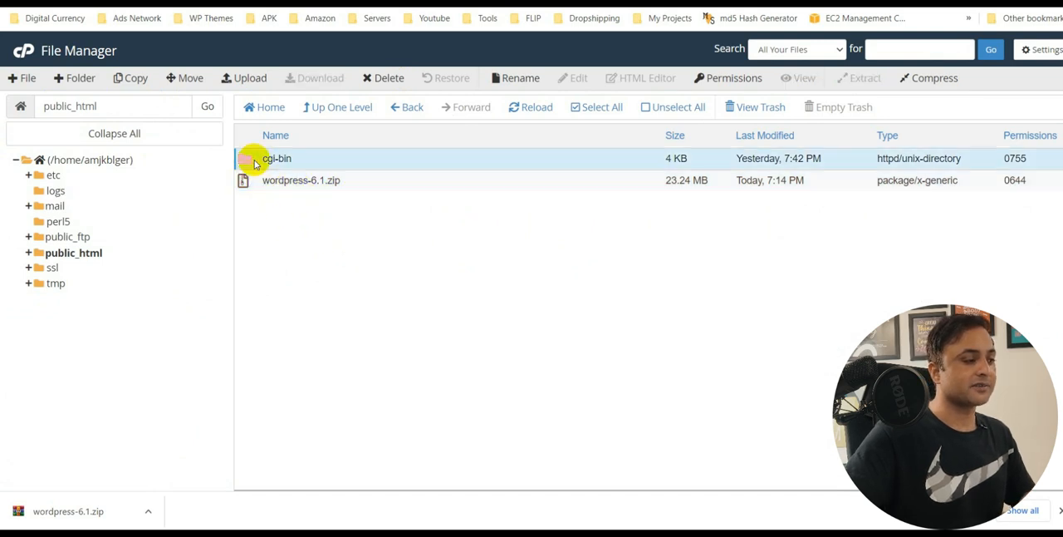
click(245, 181)
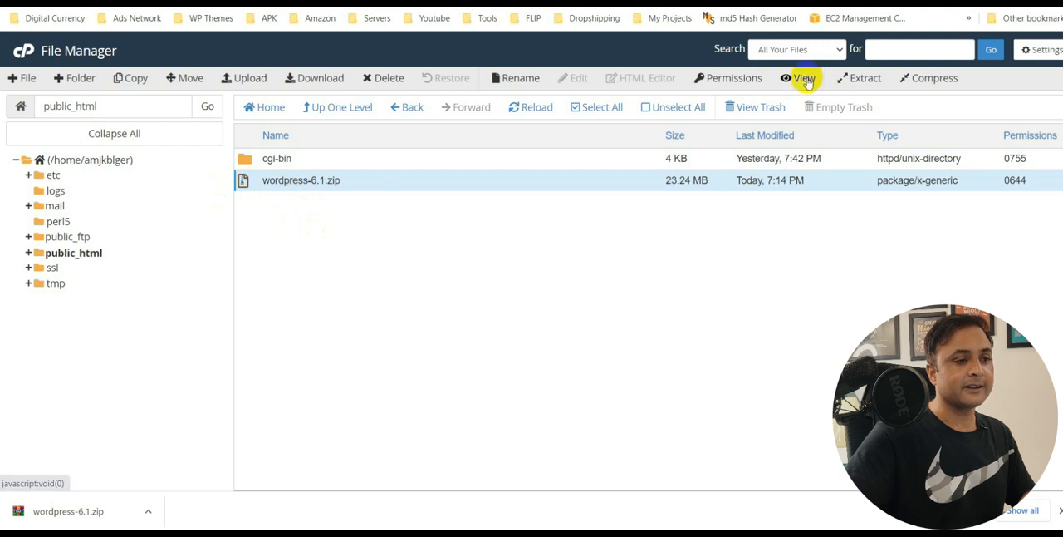
click(864, 78)
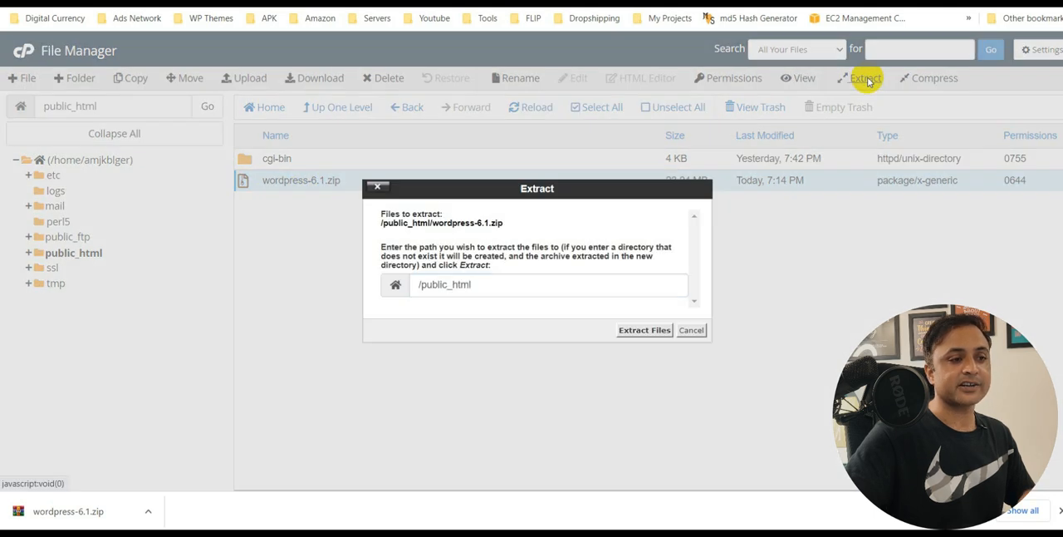
click(633, 331)
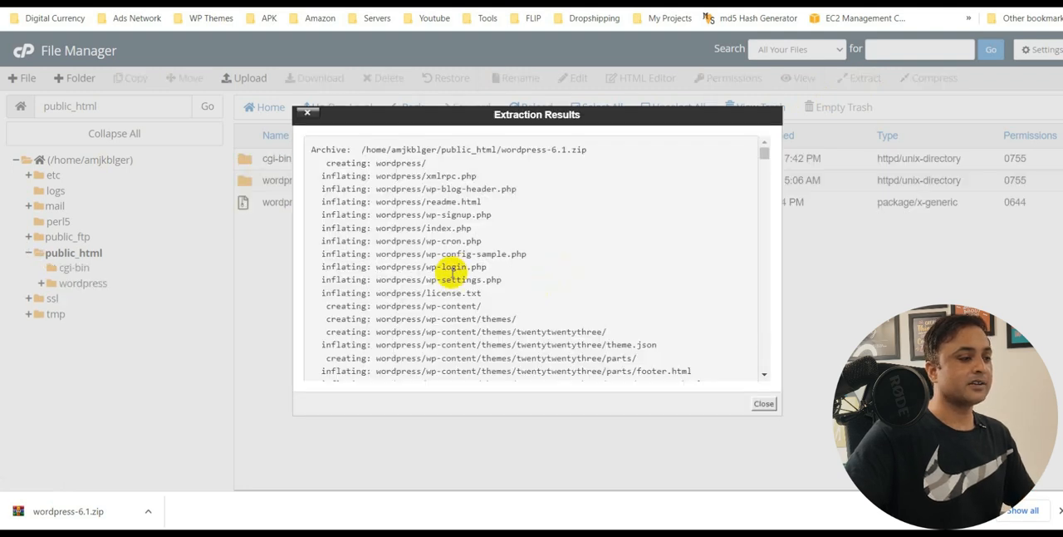
scroll(430, 202, down, 1)
scroll(429, 202, down, 20)
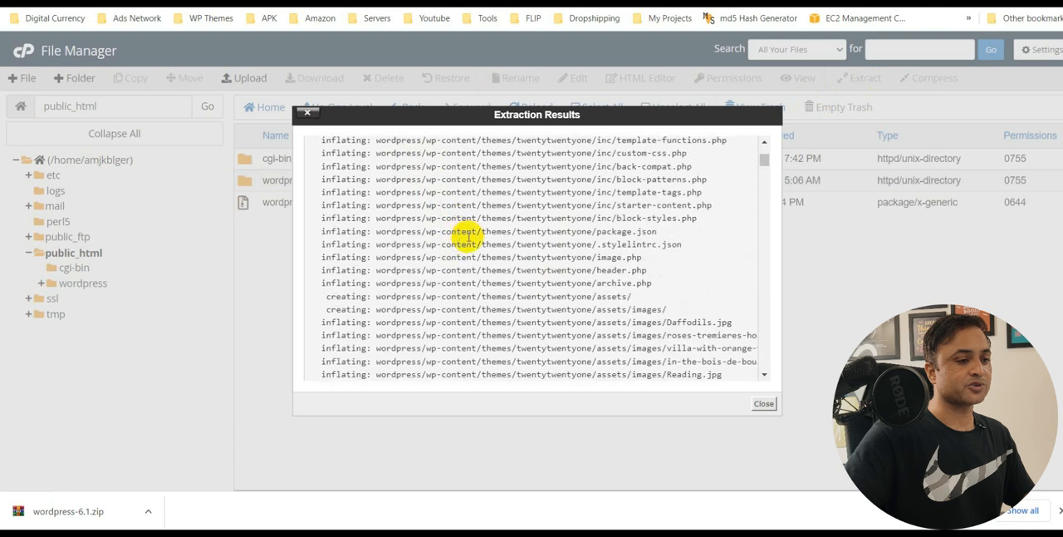
click(765, 405)
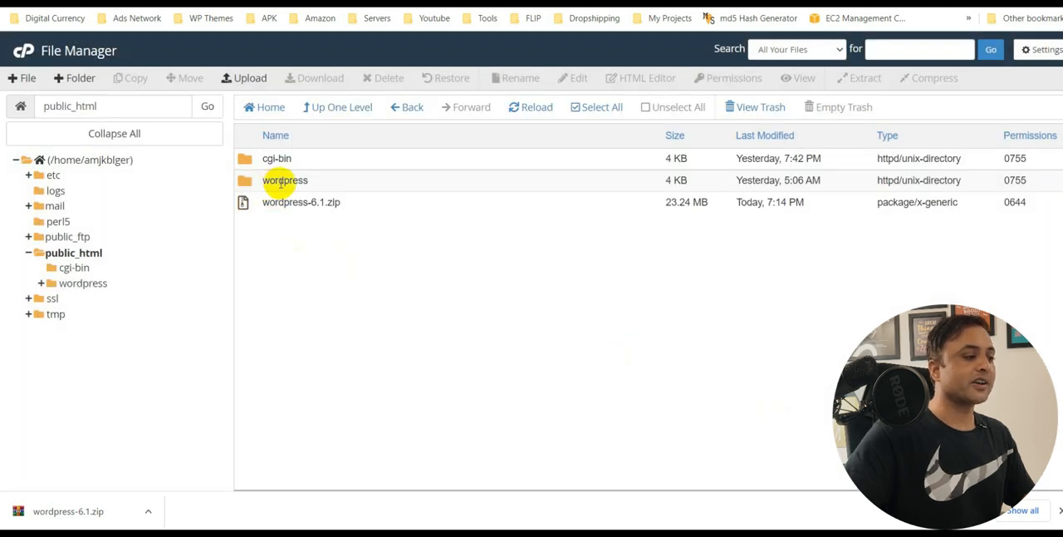
Permanently delete wordpress-6.1.zip from public_html, skipping the trash
click(297, 205)
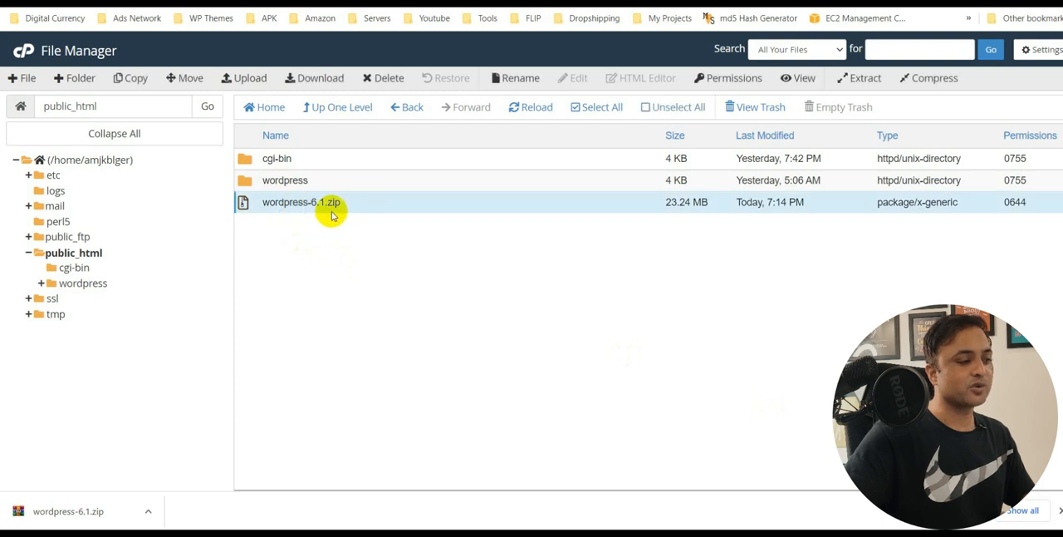
click(390, 80)
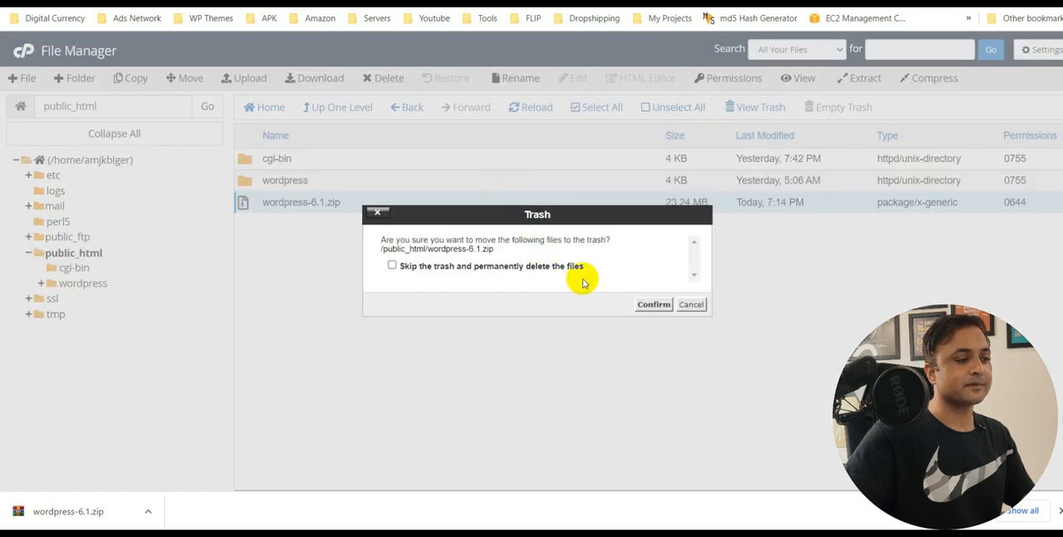
click(580, 267)
click(653, 304)
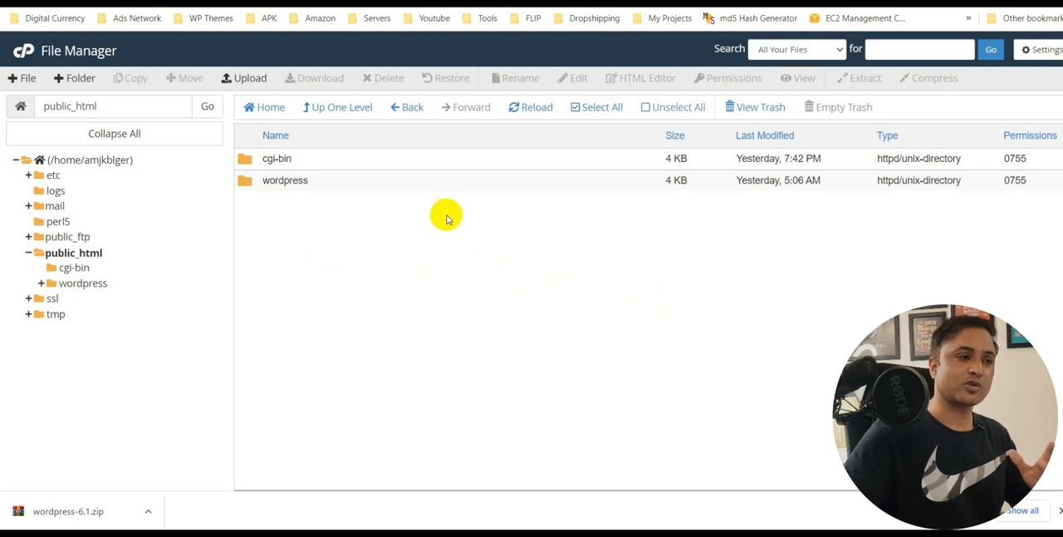
Clear the NGINX cache again in cPanel and refresh the website's directory index page
click(205, 2)
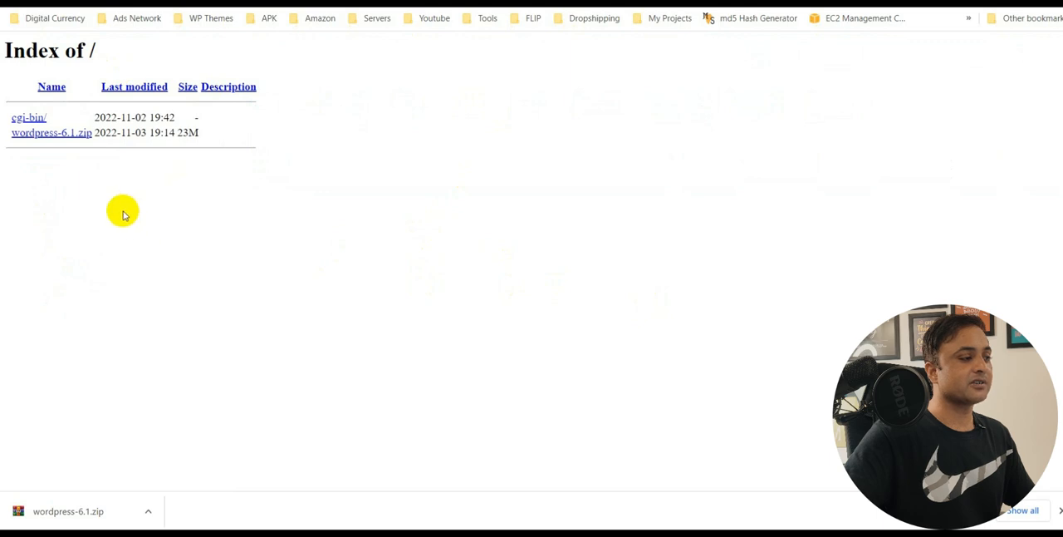
click(374, 2)
scroll(872, 342, down, 5)
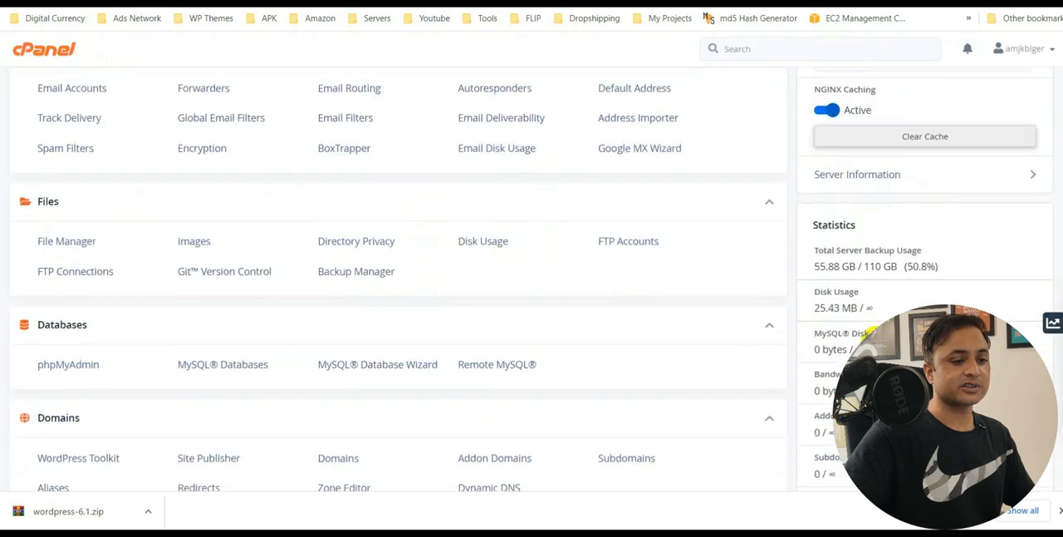
click(922, 137)
click(432, 3)
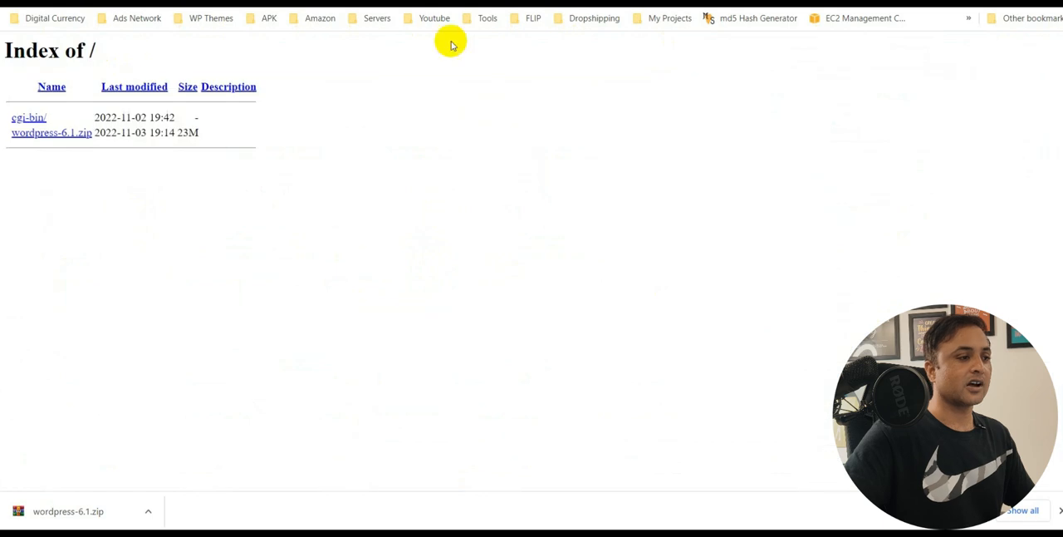
key(F5)
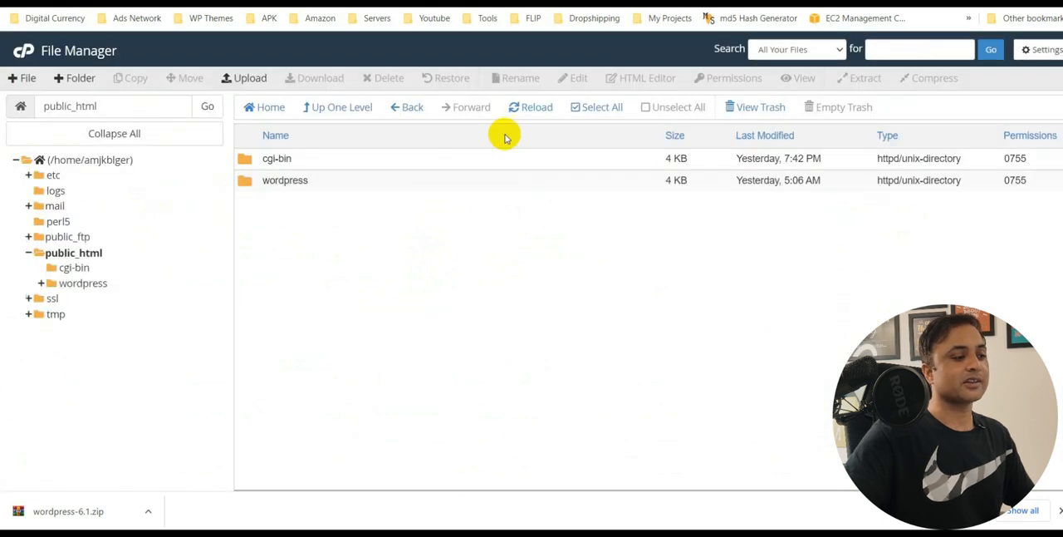
Look through the extracted files in the wordpress folder and return to public_html
click(250, 181)
double_click(251, 181)
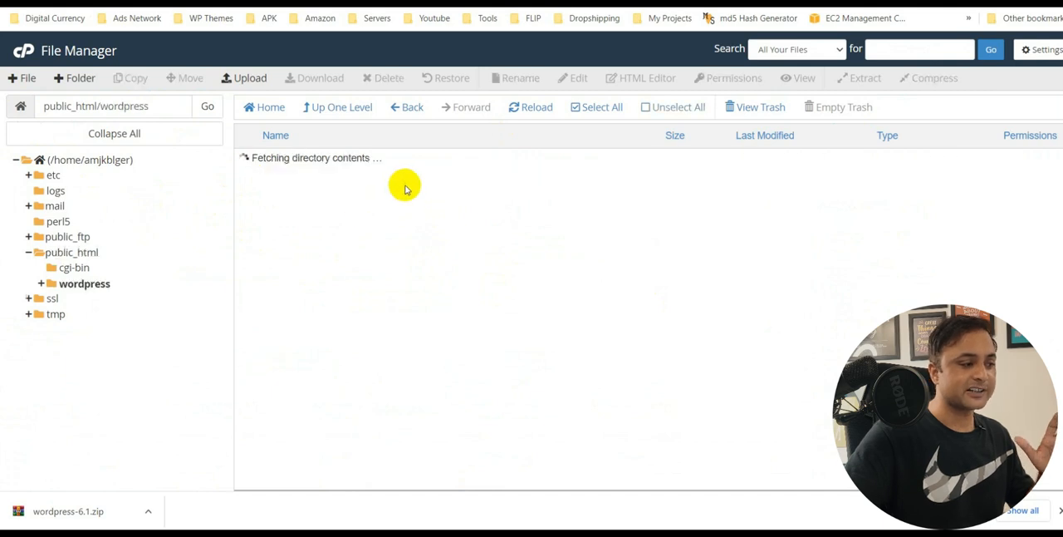
scroll(363, 318, down, 3)
scroll(371, 337, up, 3)
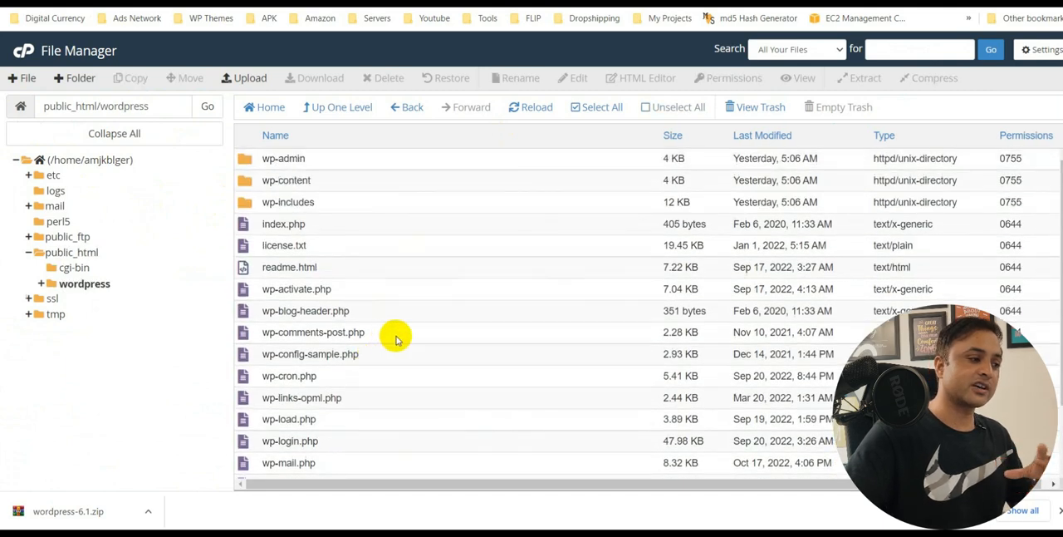
click(342, 105)
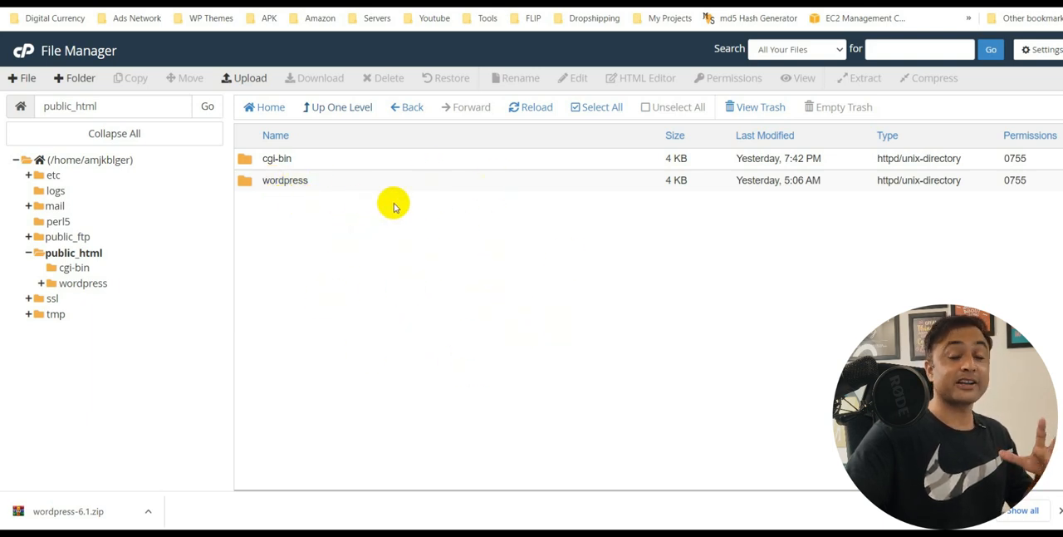
Move all files and folders from public_html/wordpress into /public_html/
double_click(245, 182)
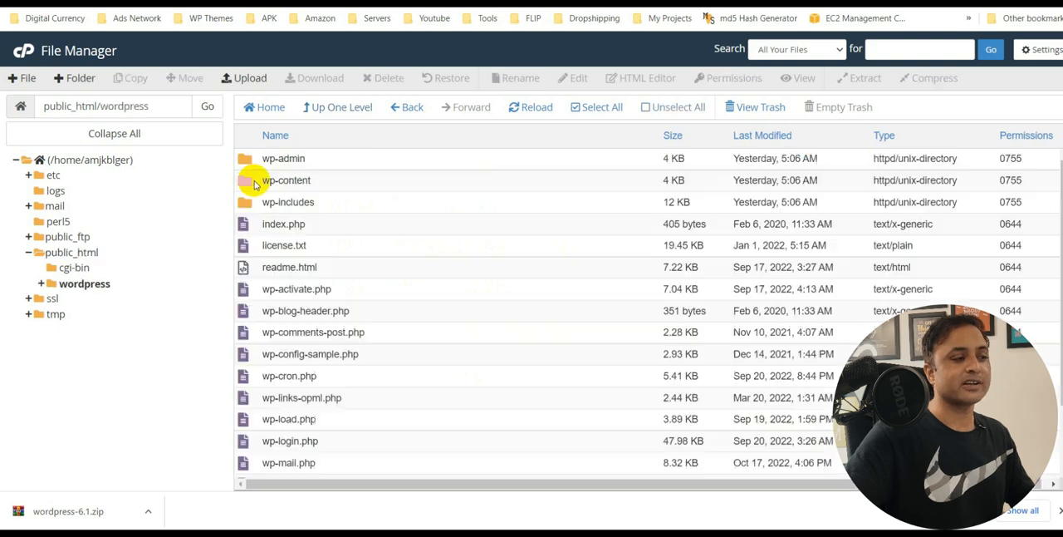
click(591, 112)
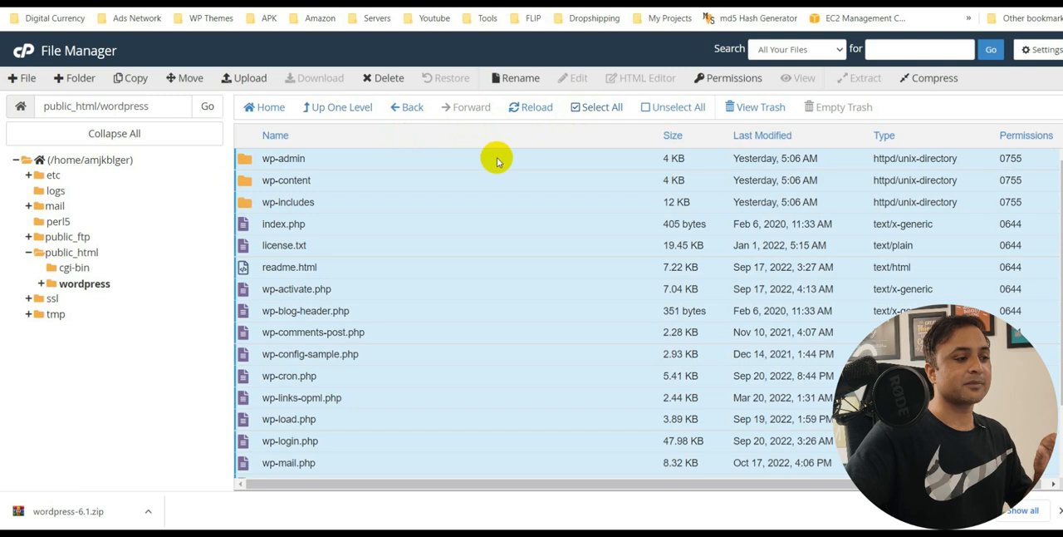
click(184, 80)
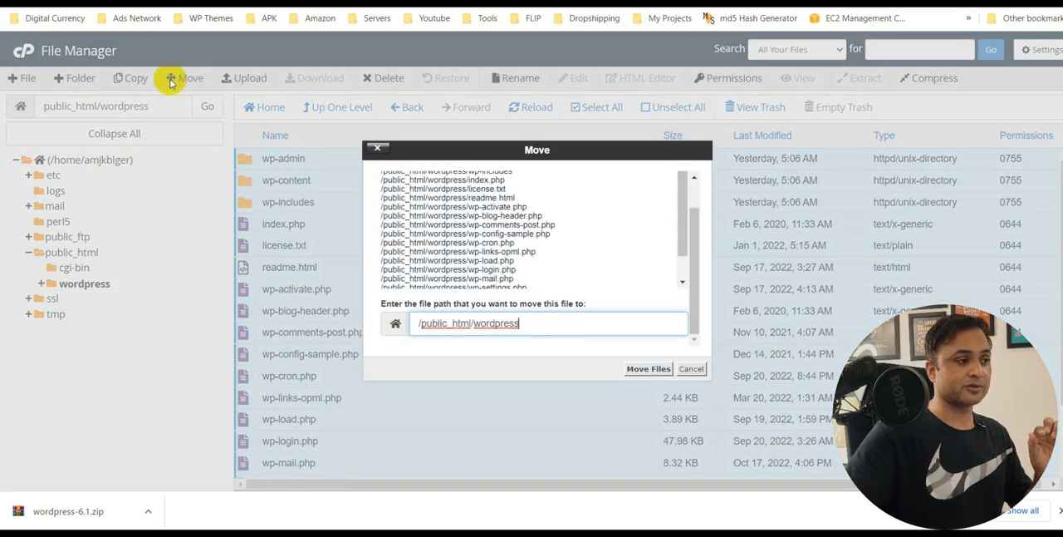
drag(475, 324, 538, 322)
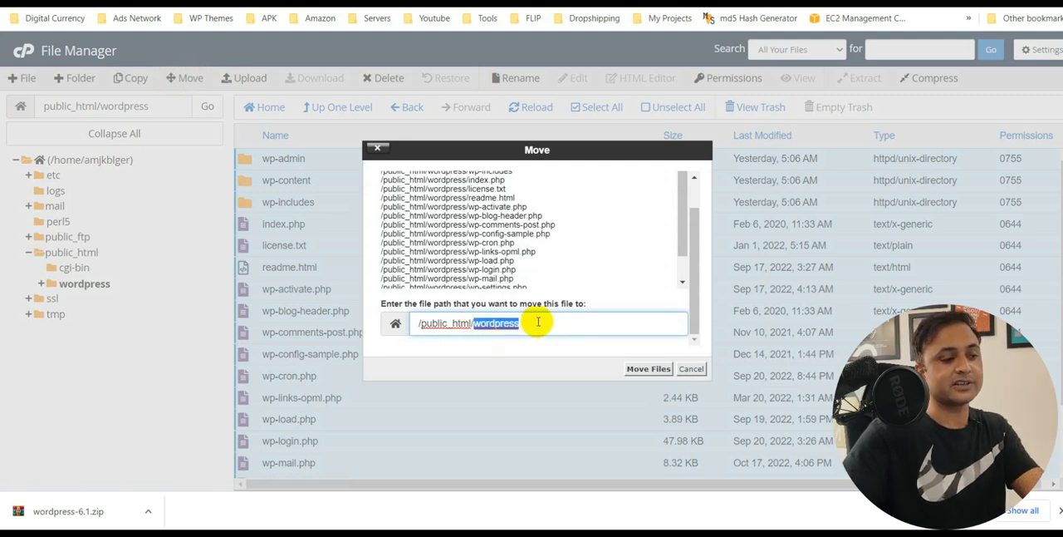
key(BackSpace)
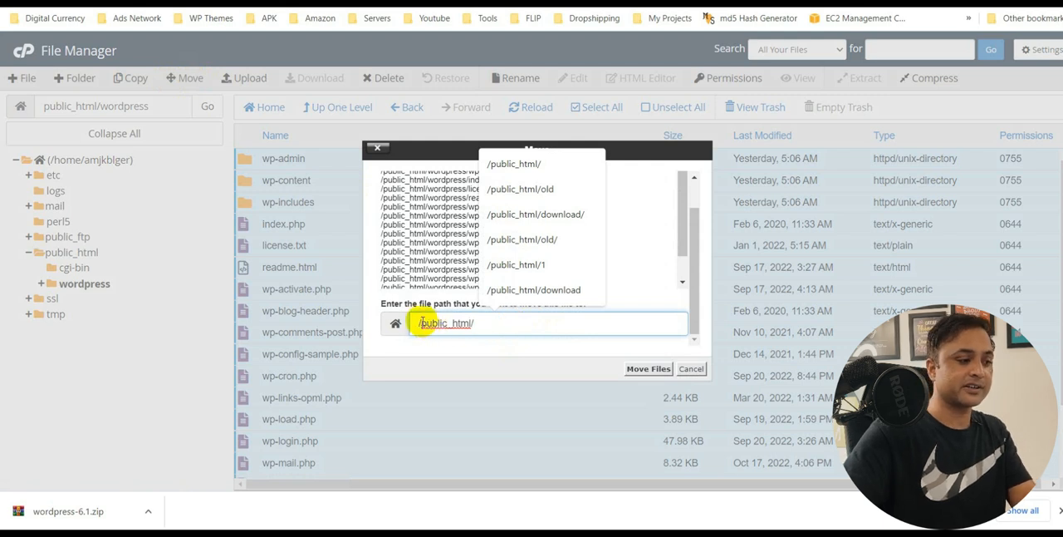
drag(426, 323, 455, 324)
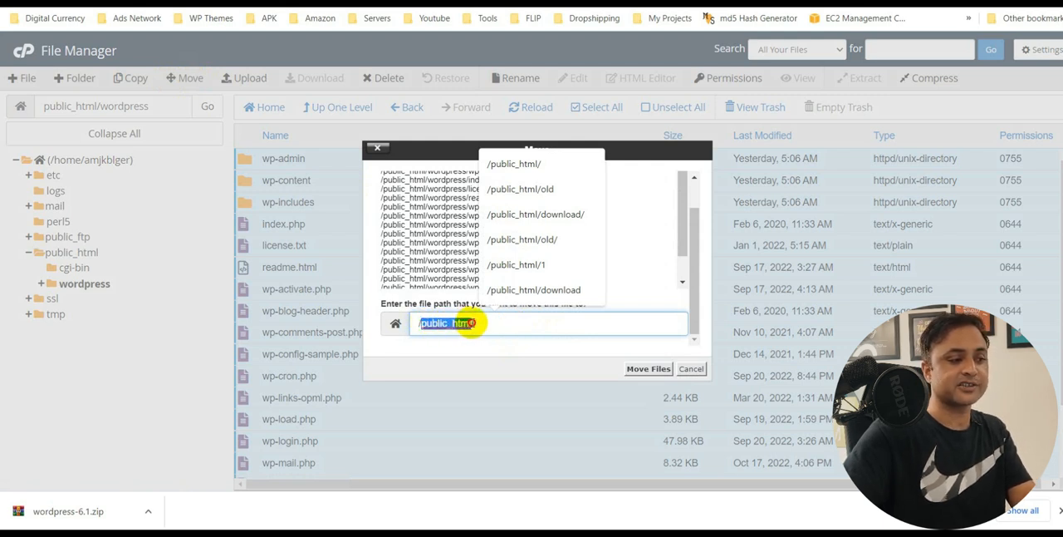
click(502, 322)
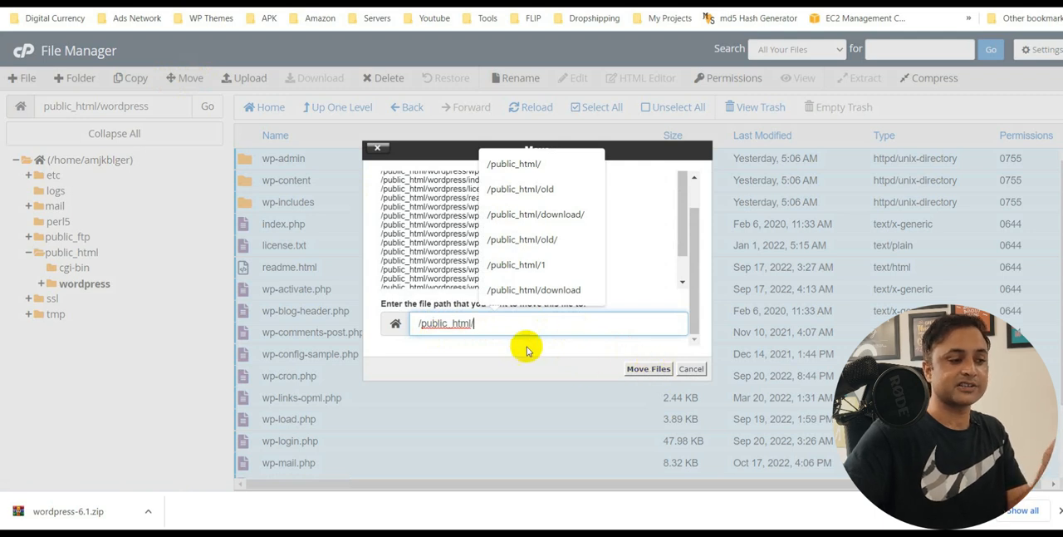
drag(422, 323, 481, 323)
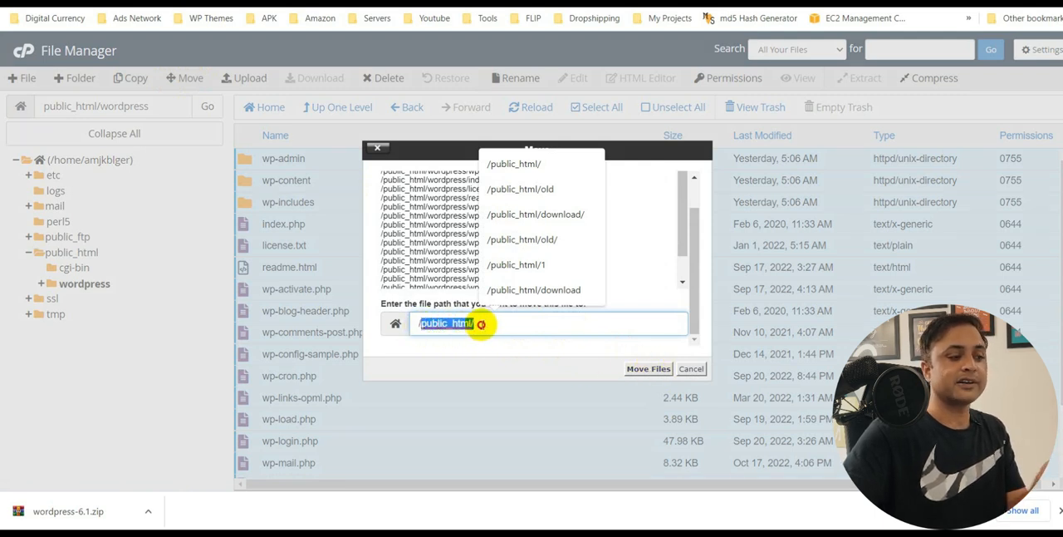
click(583, 357)
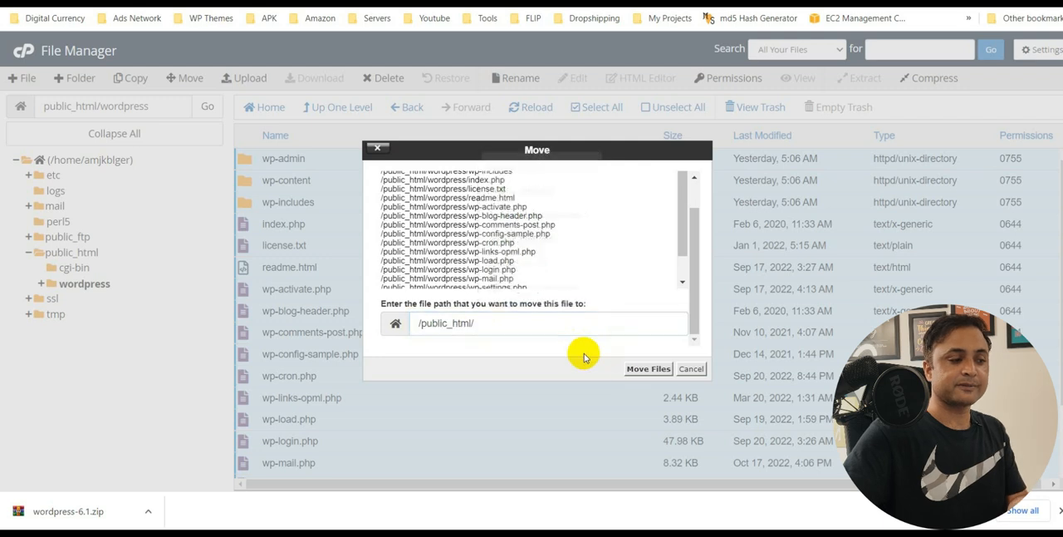
click(648, 369)
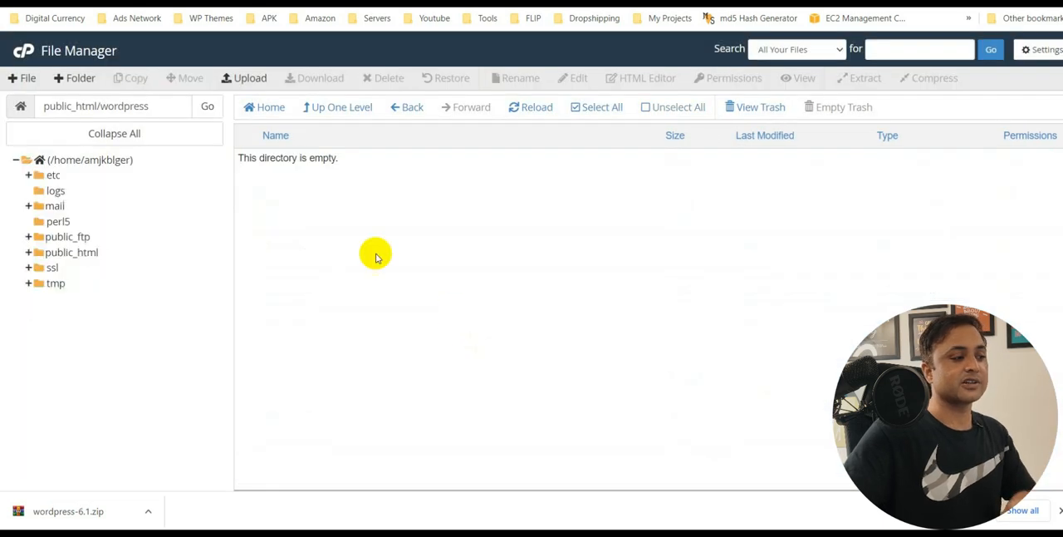
Check the contents of the wordpress folder in public_html and permanently delete that folder, skipping the trash
click(332, 107)
scroll(349, 262, down, 2)
scroll(349, 262, down, 1)
scroll(332, 240, up, 3)
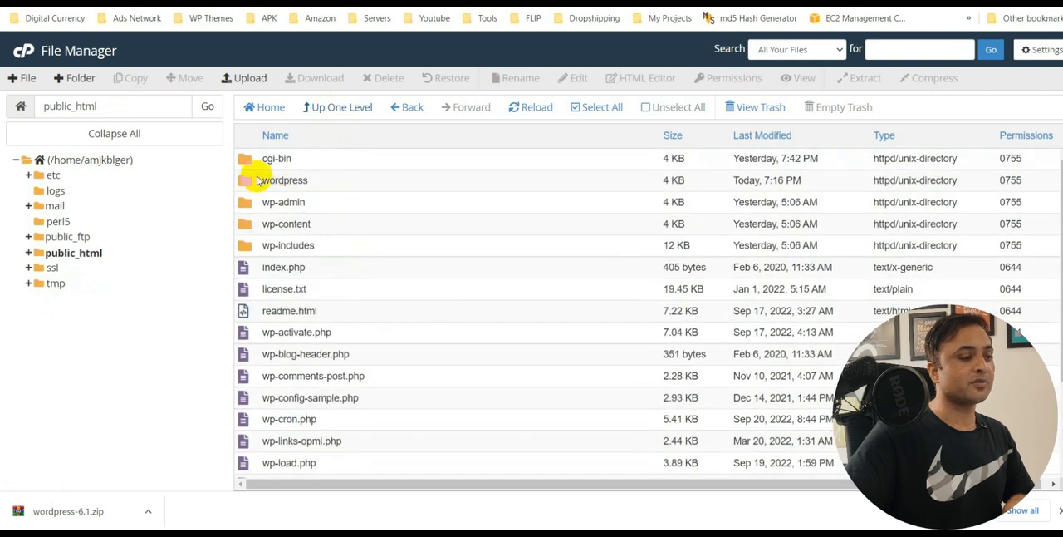
double_click(244, 180)
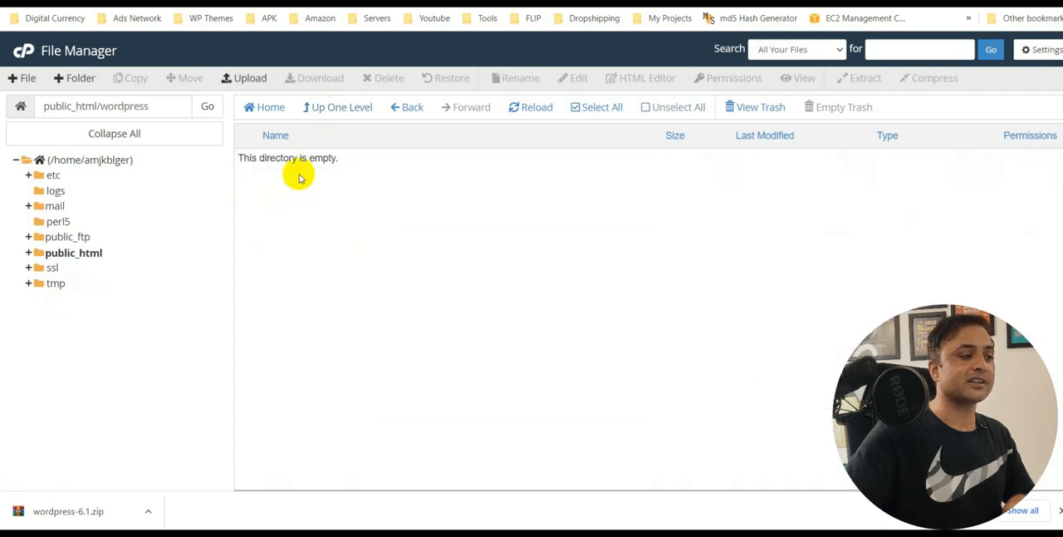
click(333, 108)
click(248, 180)
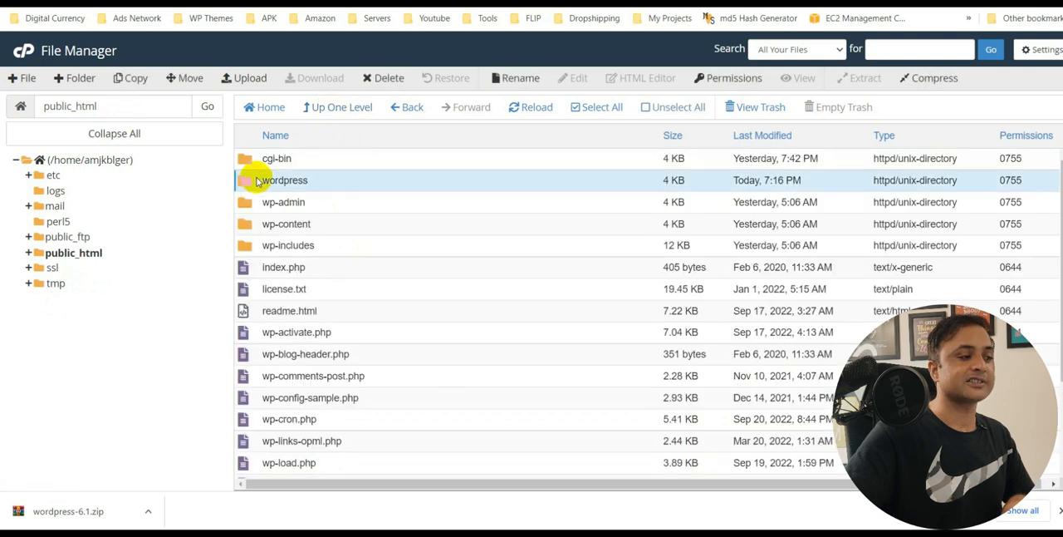
click(378, 78)
click(573, 266)
click(653, 304)
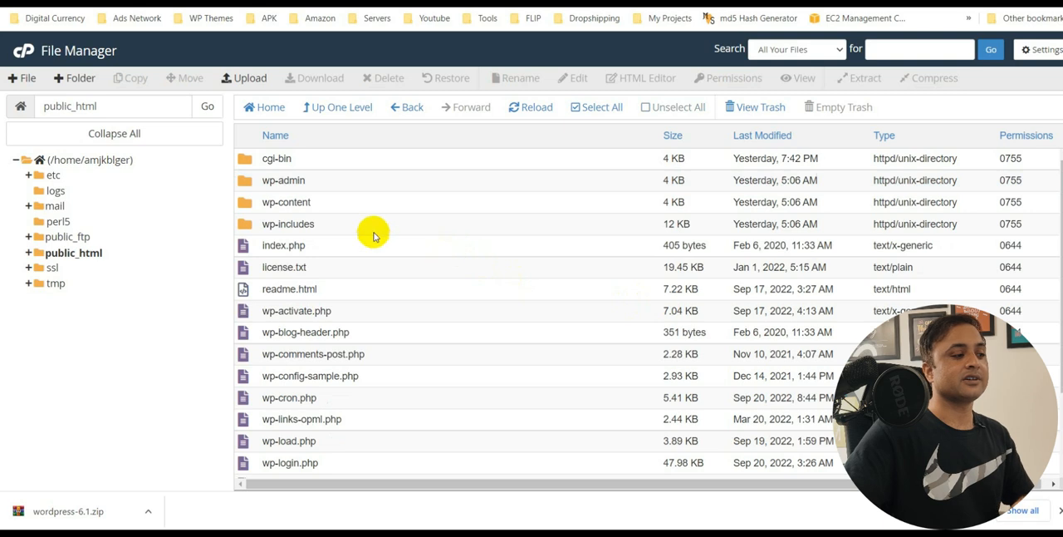
scroll(448, 229, down, 3)
scroll(454, 235, up, 3)
Clear the NGINX cache in cPanel after moving the WordPress files and return to the website's directory index page
click(534, 3)
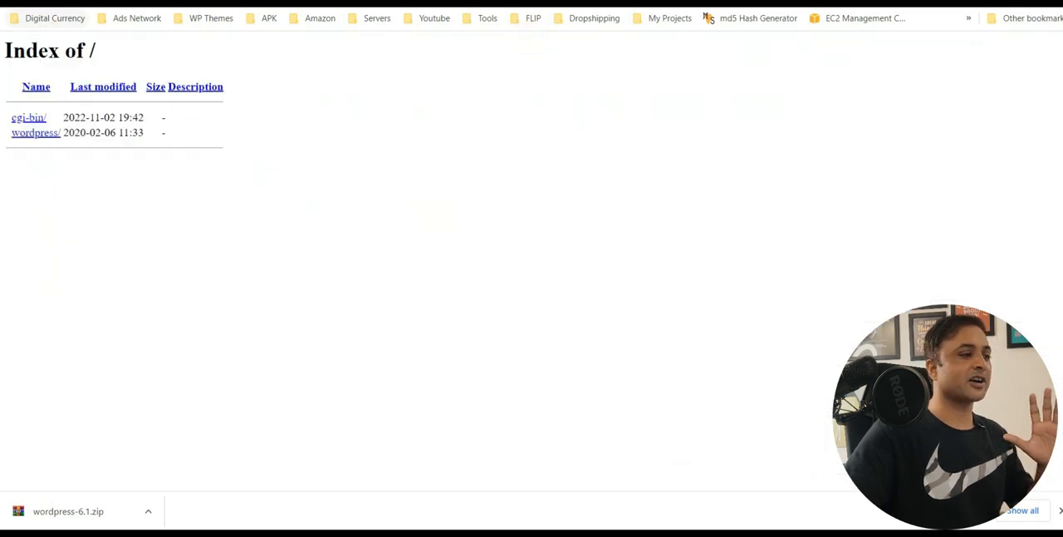
click(50, 3)
scroll(884, 318, down, 7)
scroll(885, 318, up, 9)
click(909, 280)
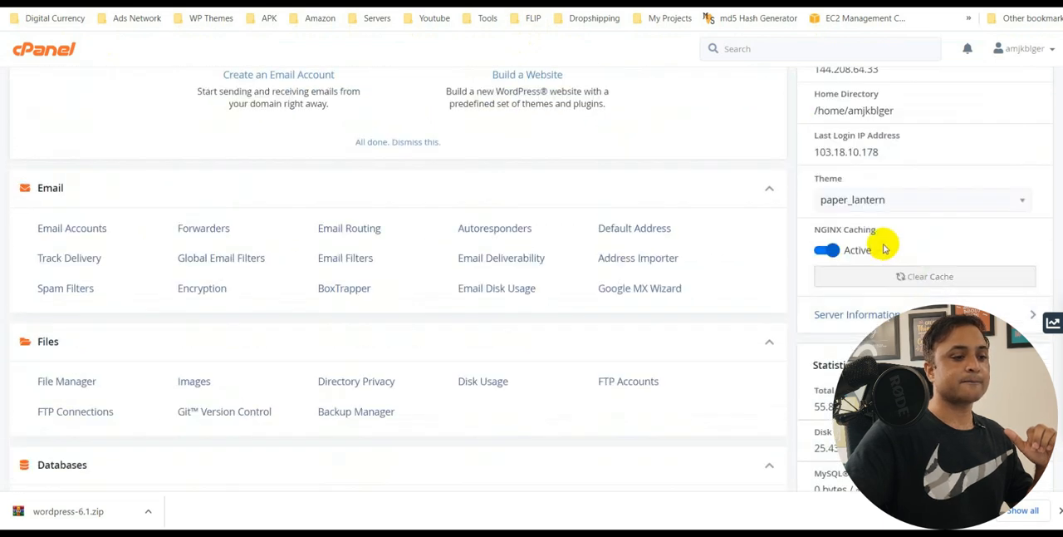
click(533, 3)
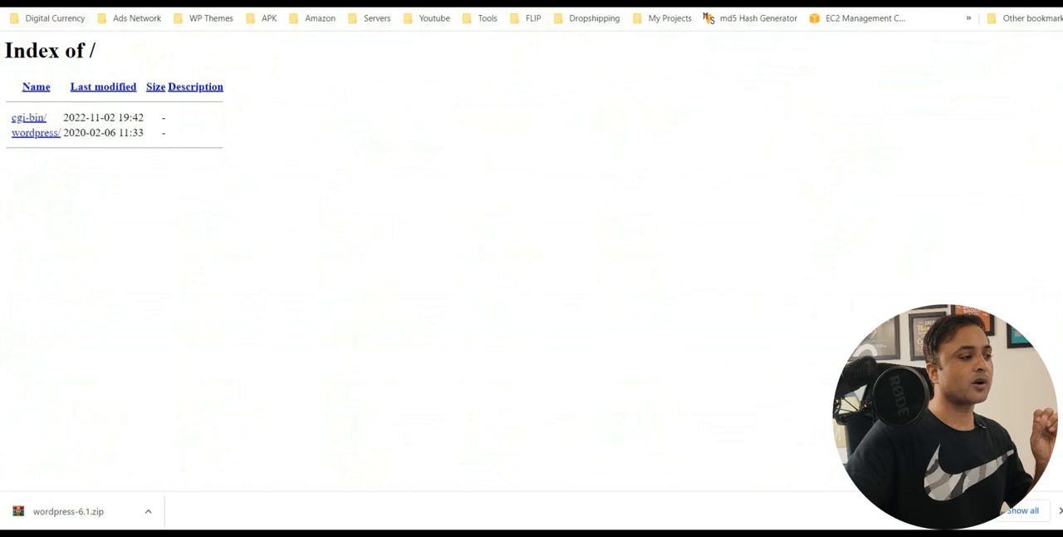
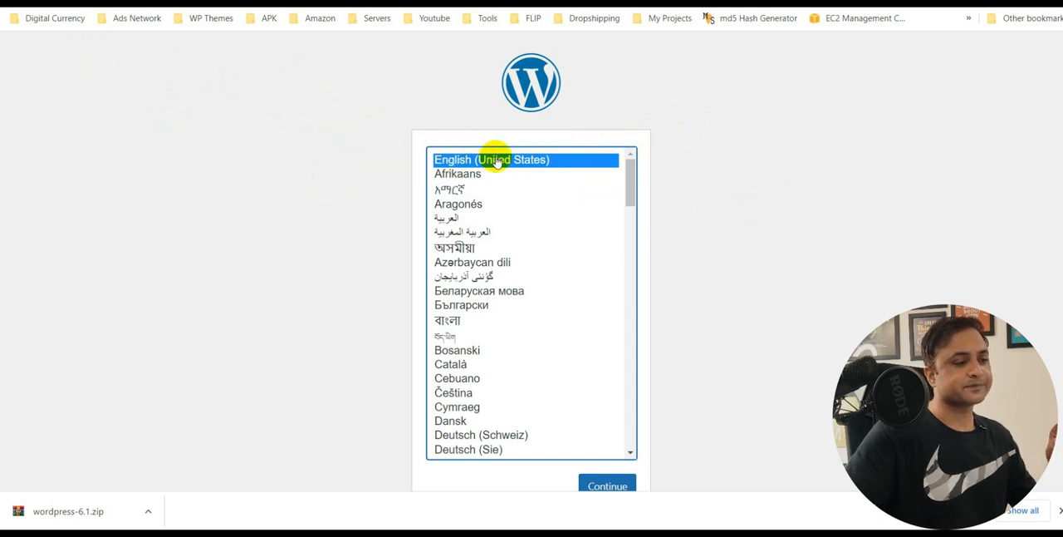
Choose English (United States) as the WordPress installation language and proceed to the database connection details form
scroll(783, 178, down, 1)
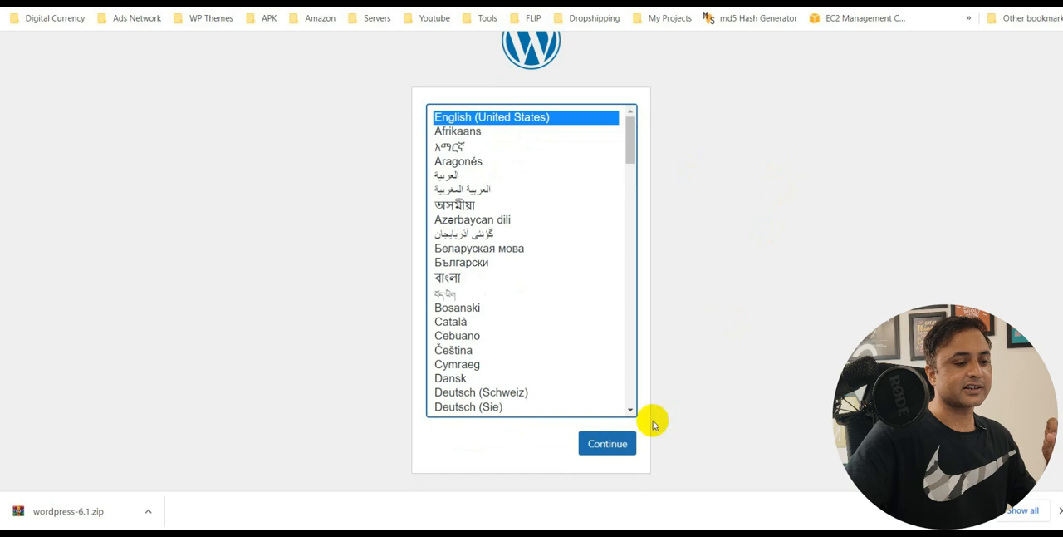
click(601, 441)
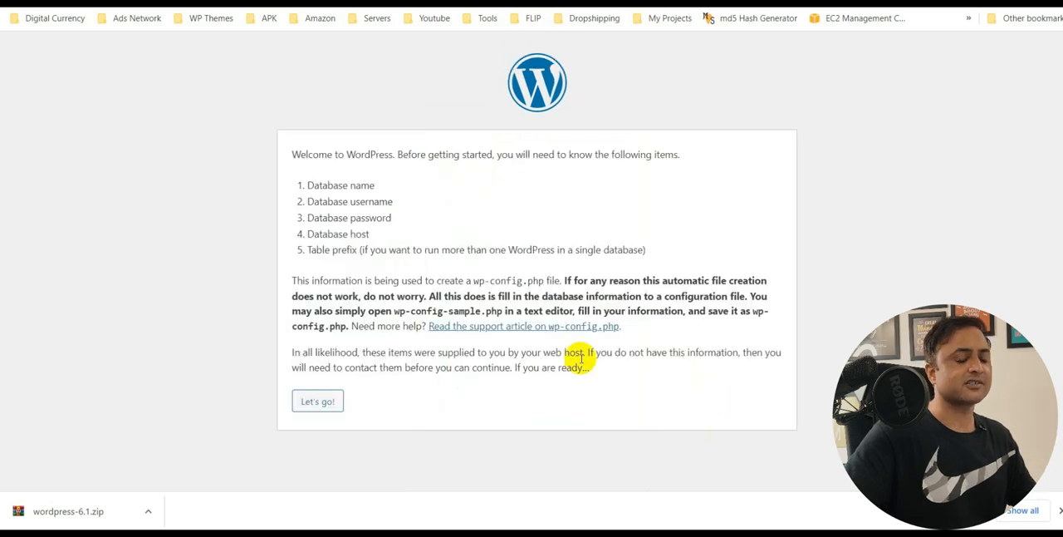
drag(313, 185, 391, 218)
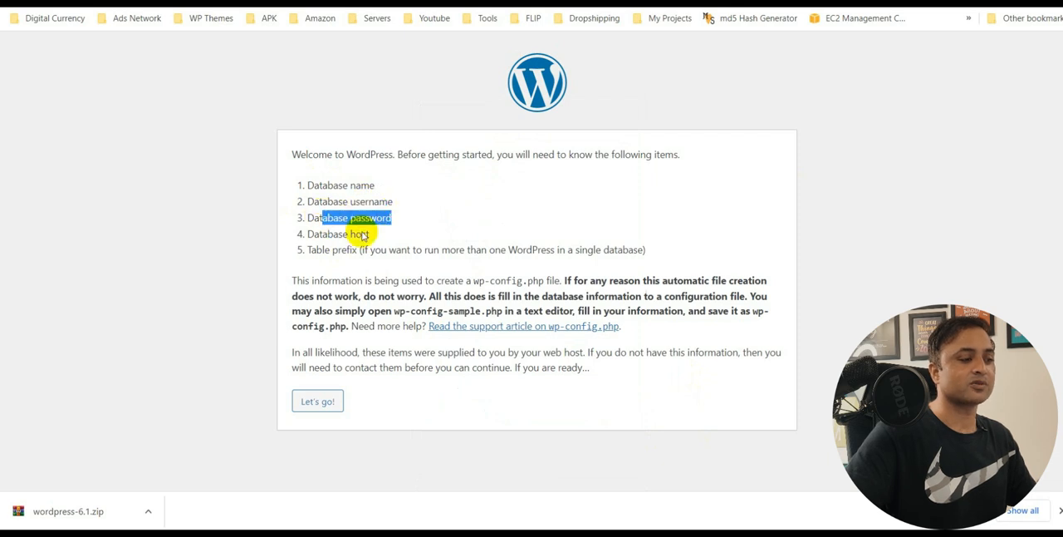
click(320, 403)
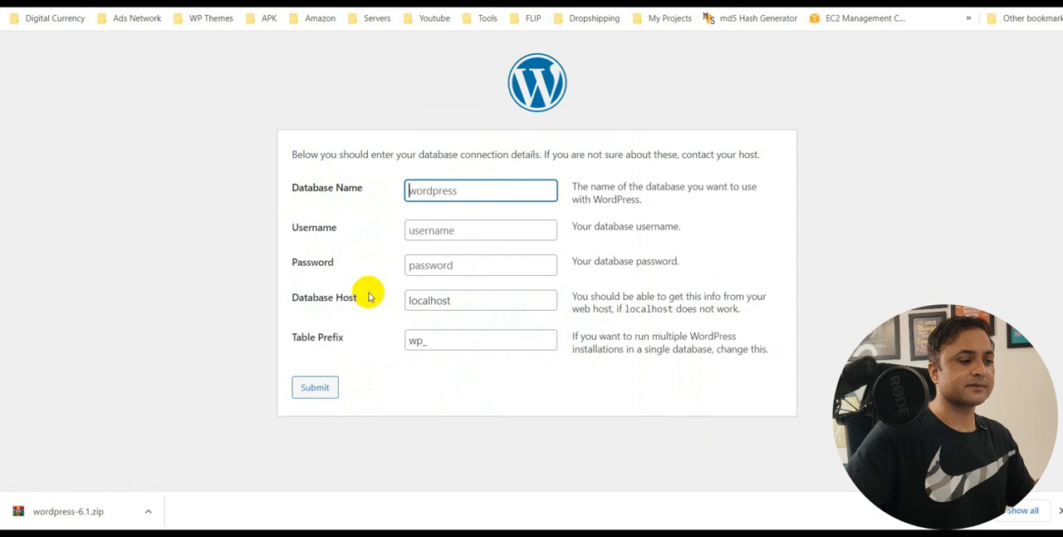
Copy the database name amjkblger_dk5567 from the Notepad notes into the Database Name field of the WordPress setup form
drag(313, 189, 363, 187)
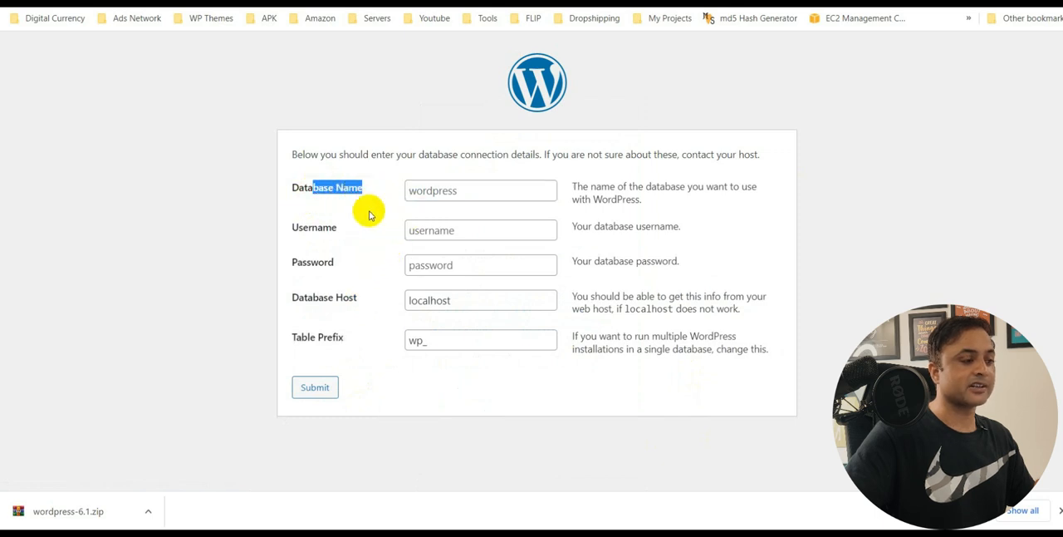
key(alt+Tab)
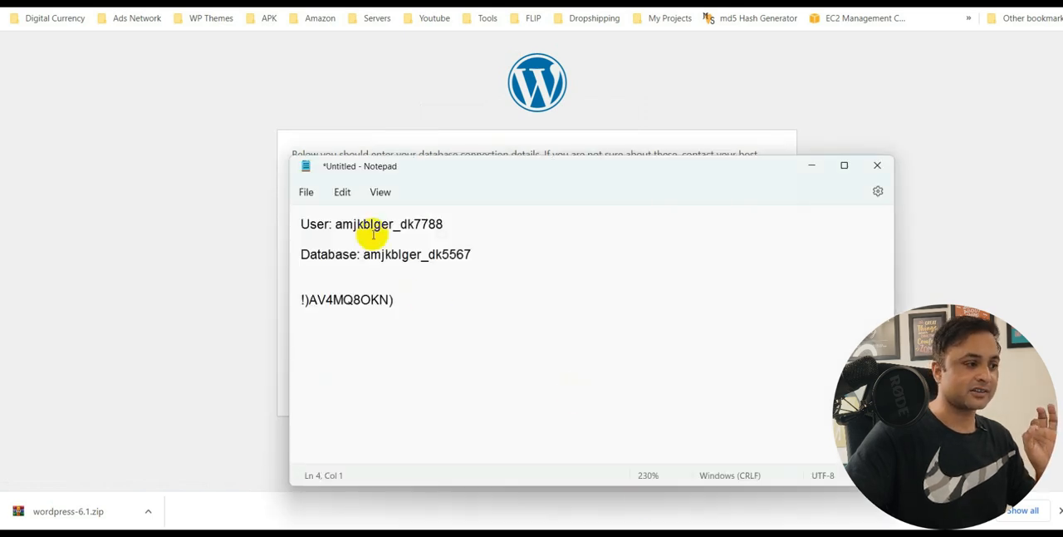
drag(470, 253, 302, 249)
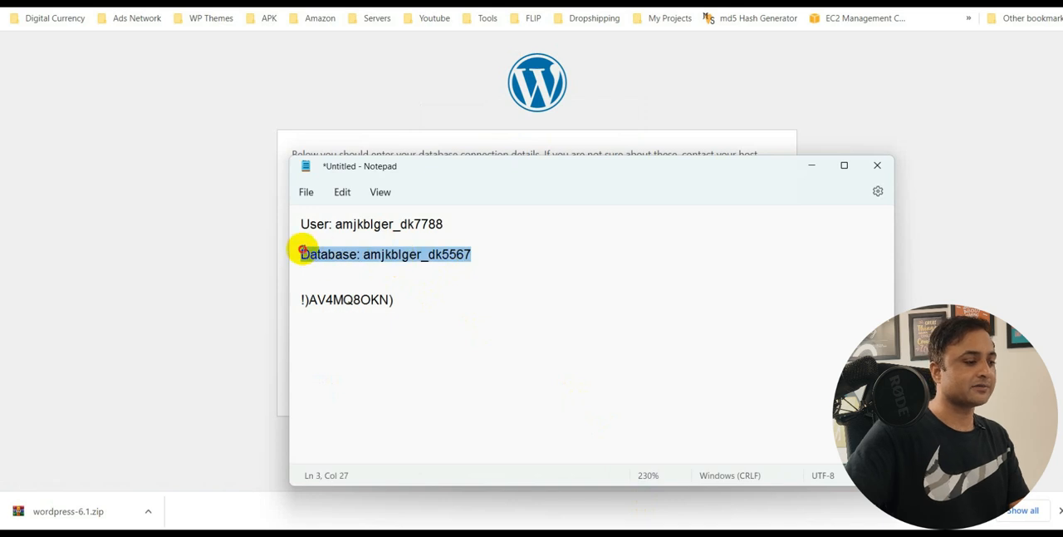
click(363, 254)
drag(370, 254, 469, 254)
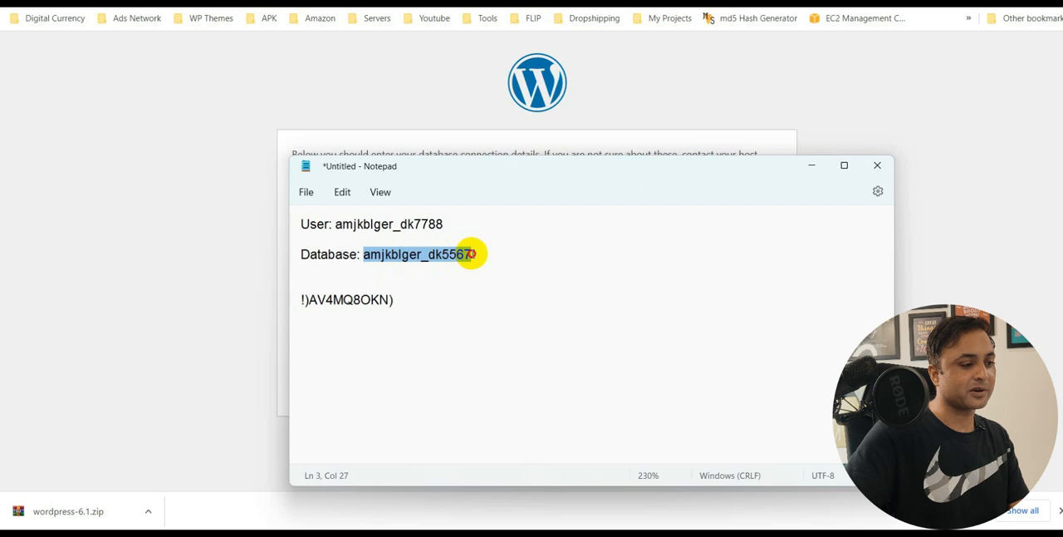
right_click(465, 256)
click(527, 24)
key(alt+Tab)
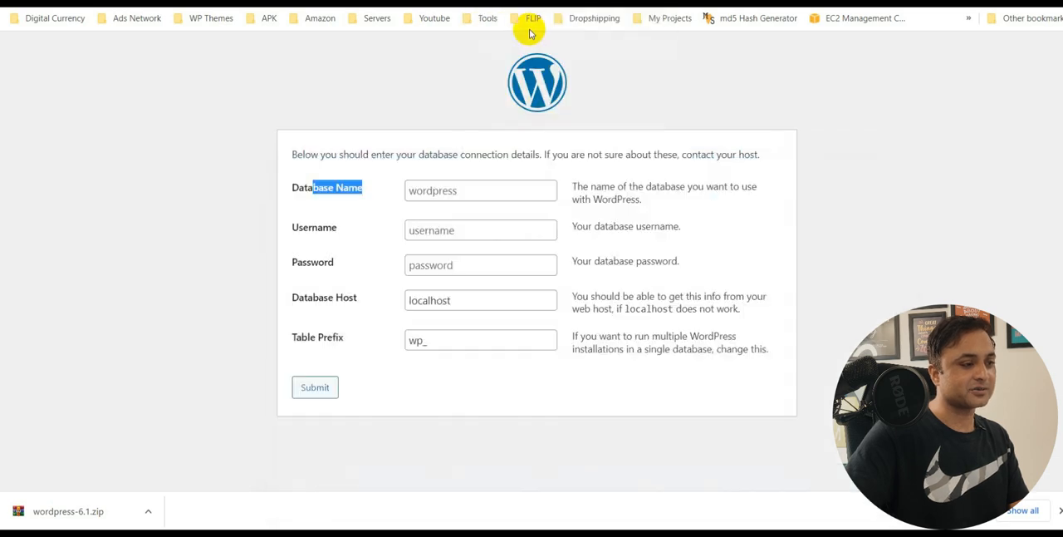
click(458, 193)
key(ctrl+v)
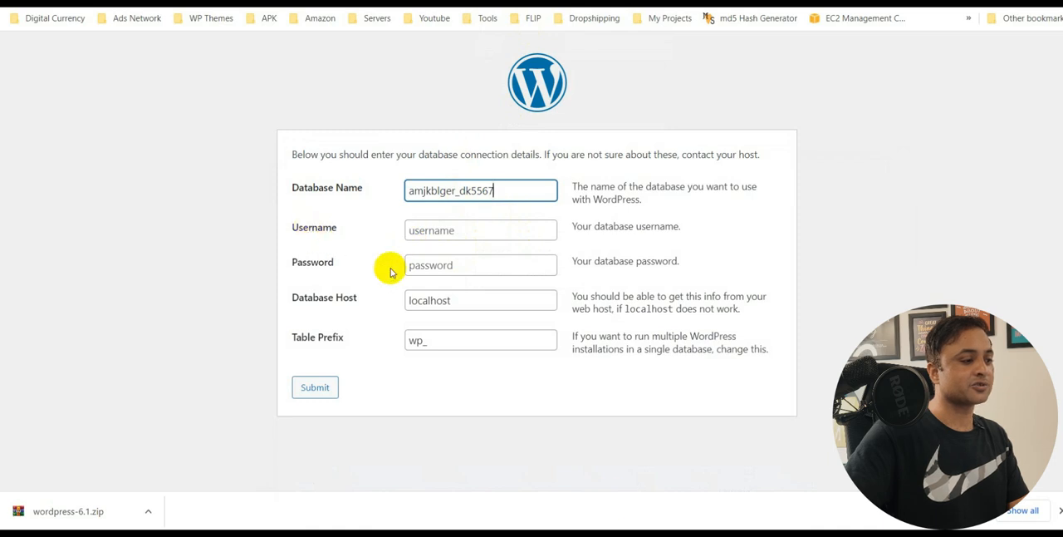
key(alt+Tab)
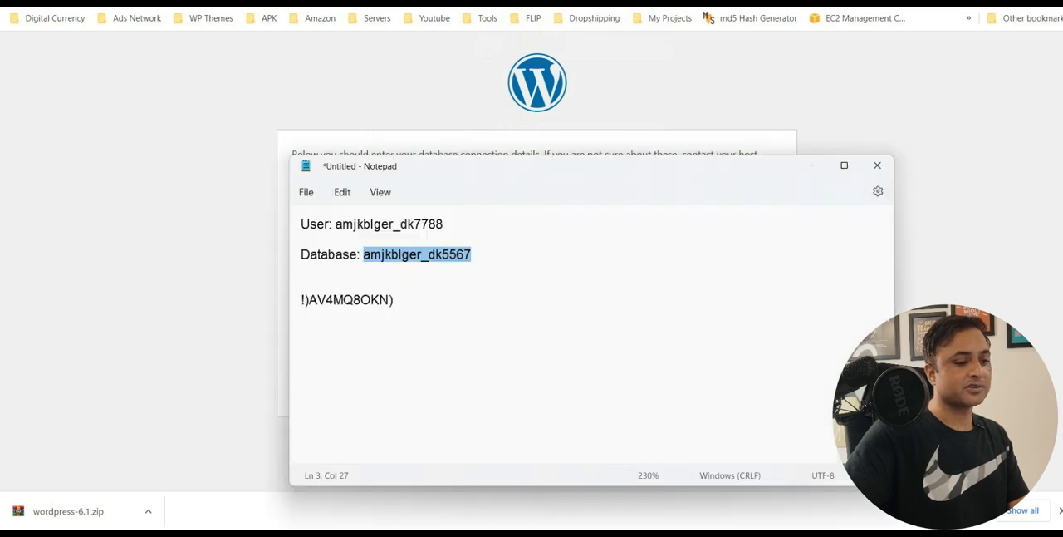
click(336, 224)
drag(337, 223, 432, 220)
right_click(444, 219)
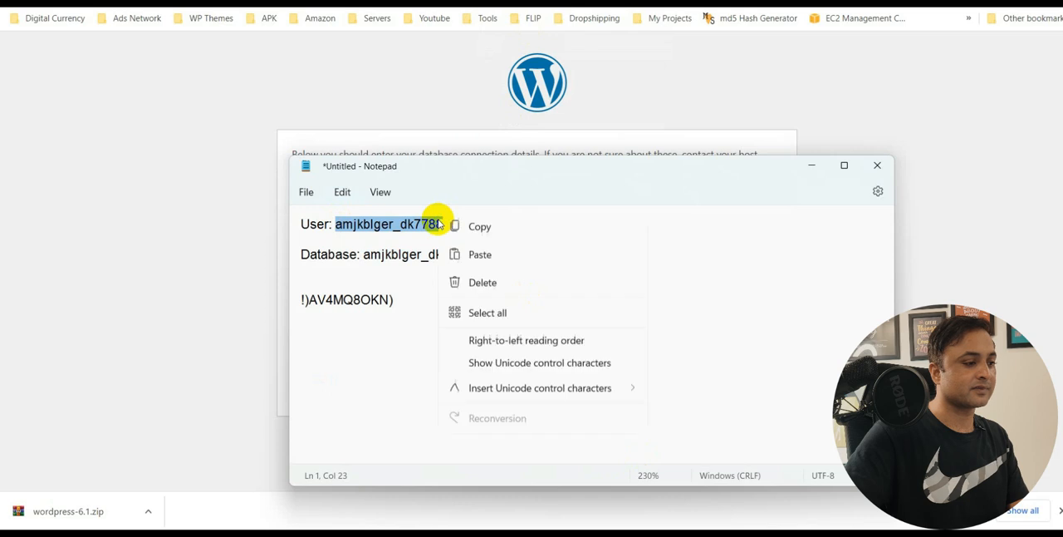
click(481, 294)
click(174, 242)
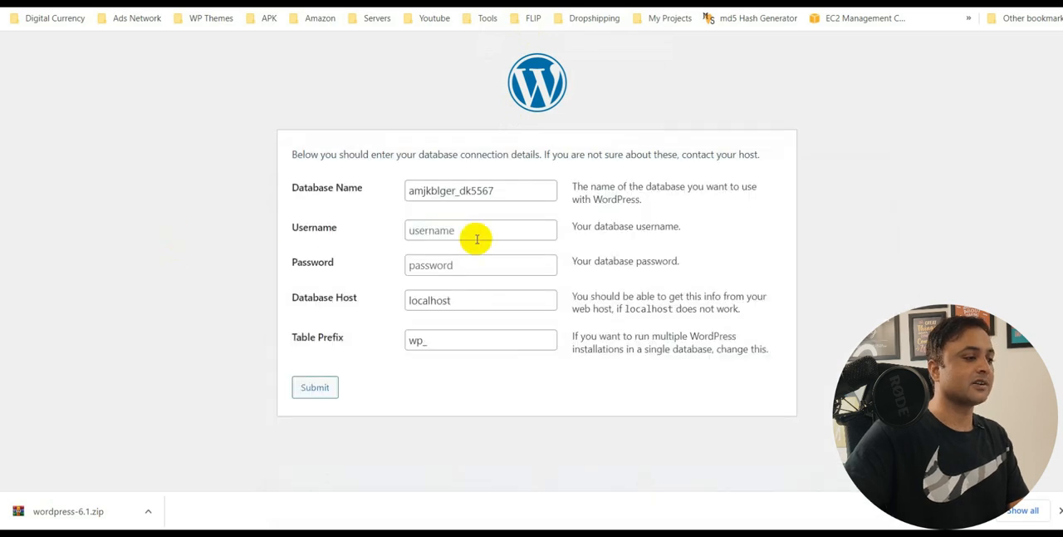
click(465, 232)
key(ctrl+v)
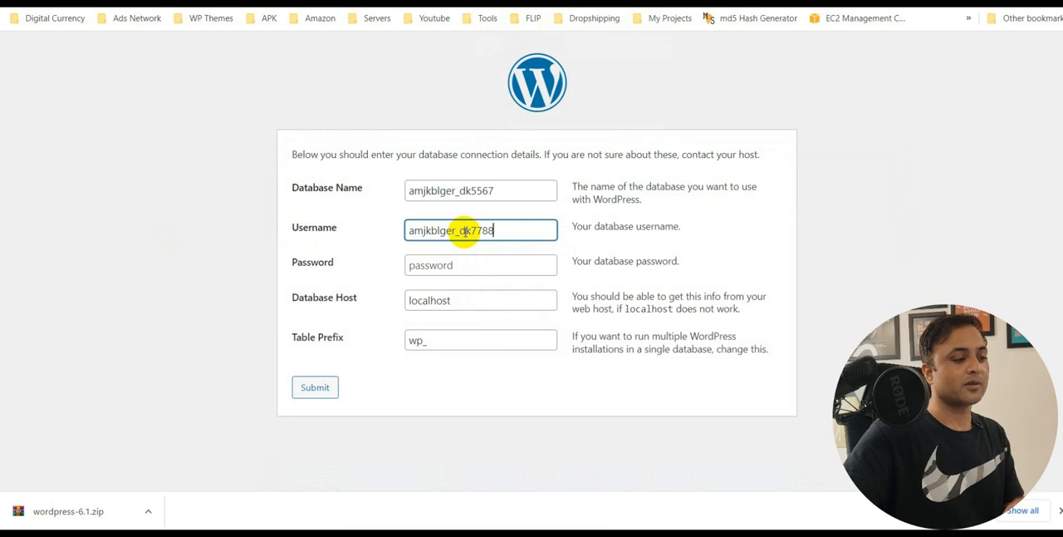
Copy the database password from the Notepad notes into the Password field of the WordPress setup form
click(387, 259)
key(alt+Tab)
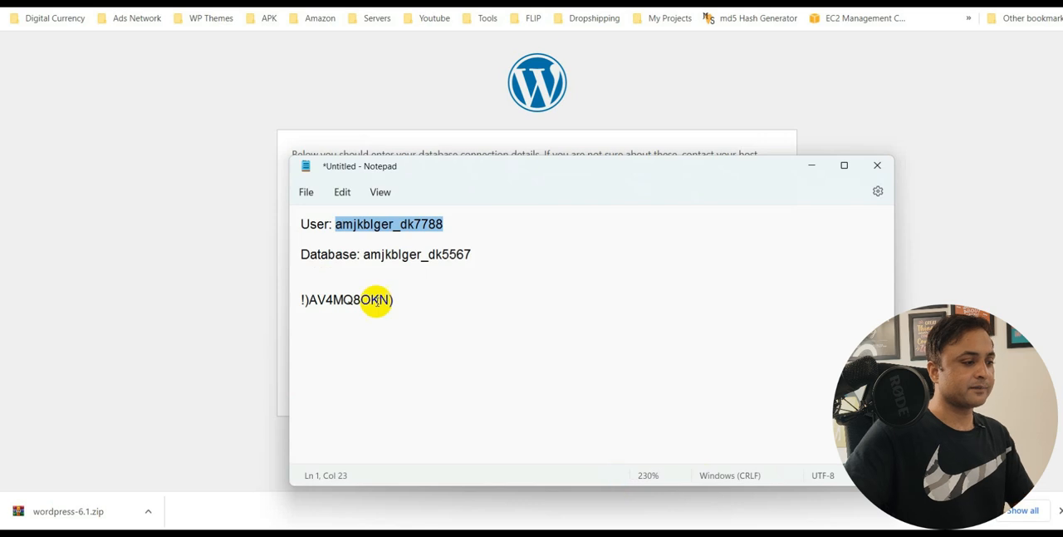
drag(394, 299, 287, 301)
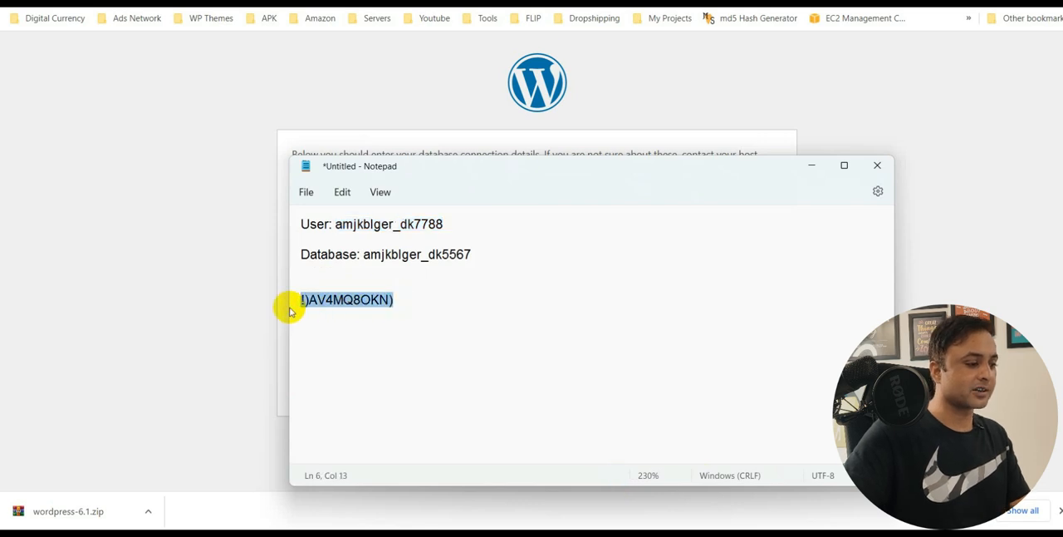
right_click(314, 300)
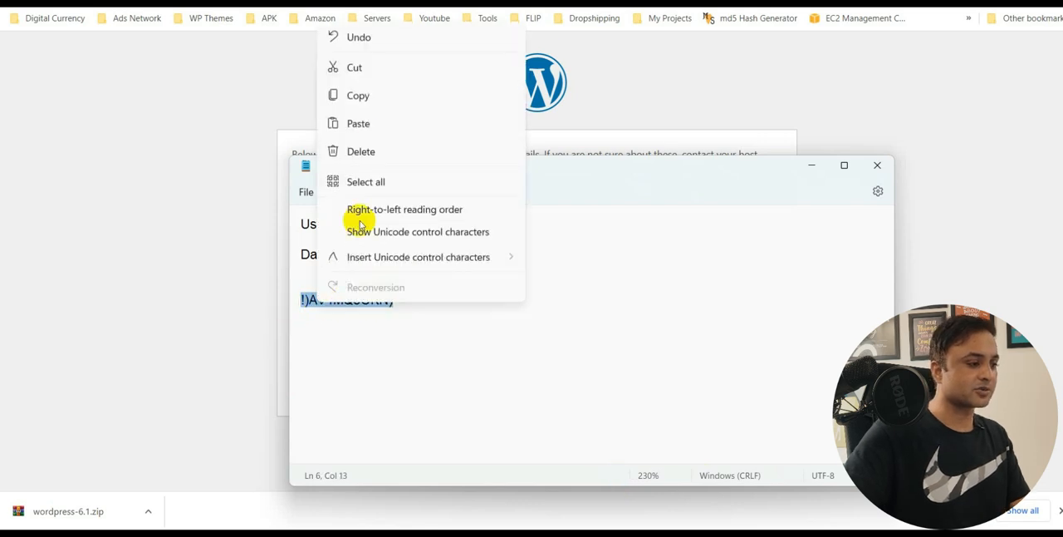
click(386, 97)
click(285, 166)
click(449, 263)
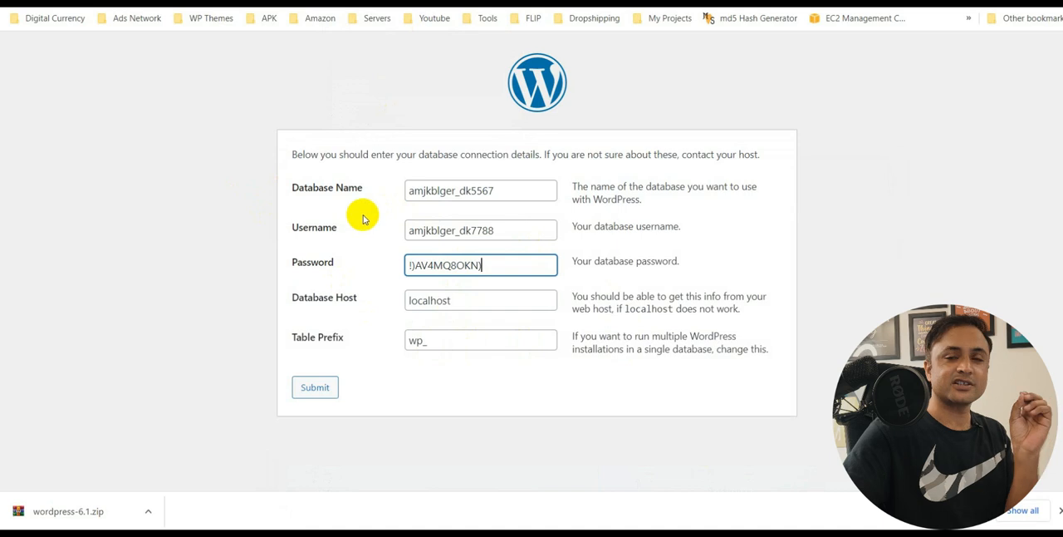
Review the database name, username and password, submit the connection details and run the WordPress installation
drag(289, 187, 394, 190)
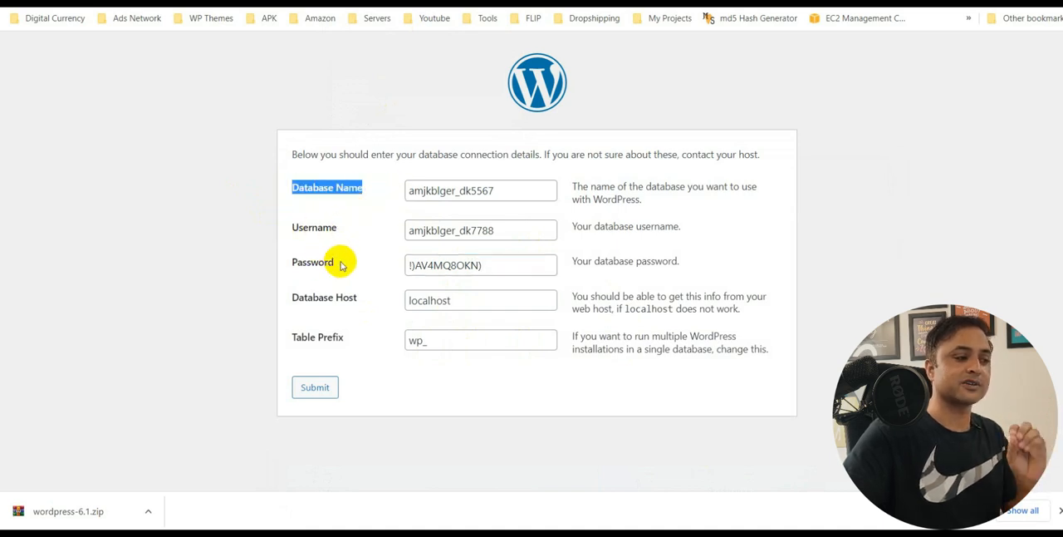
drag(274, 179, 701, 266)
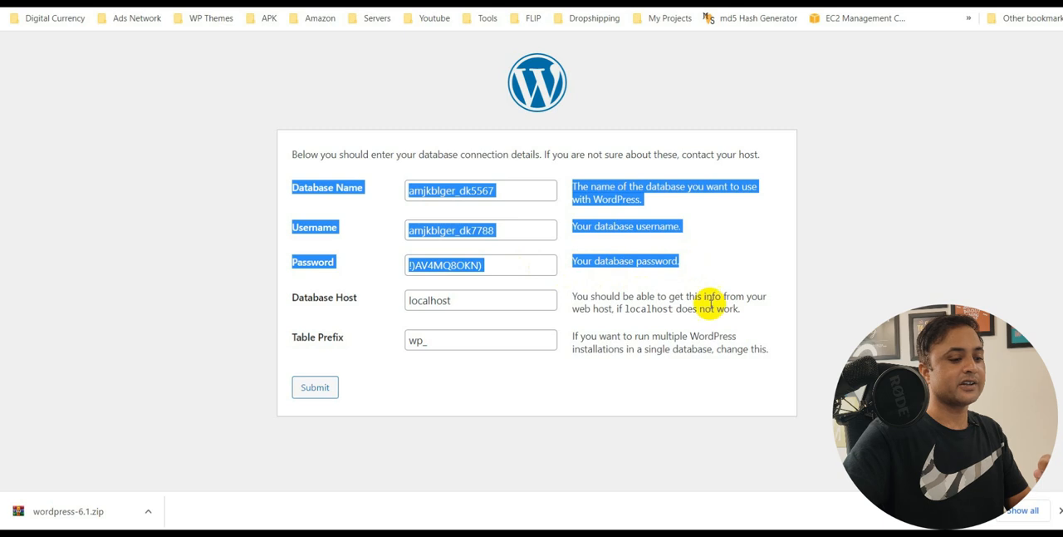
click(431, 412)
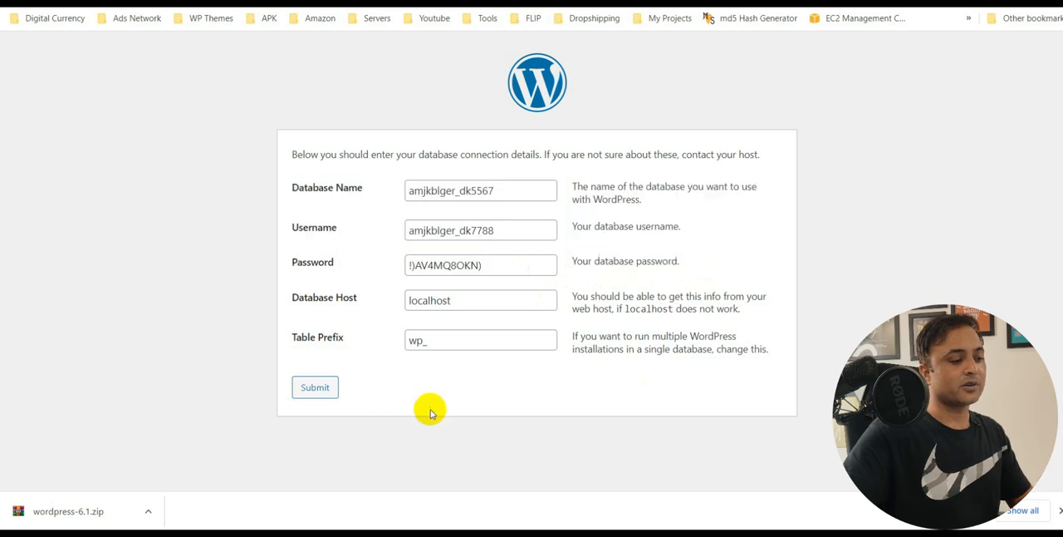
click(314, 391)
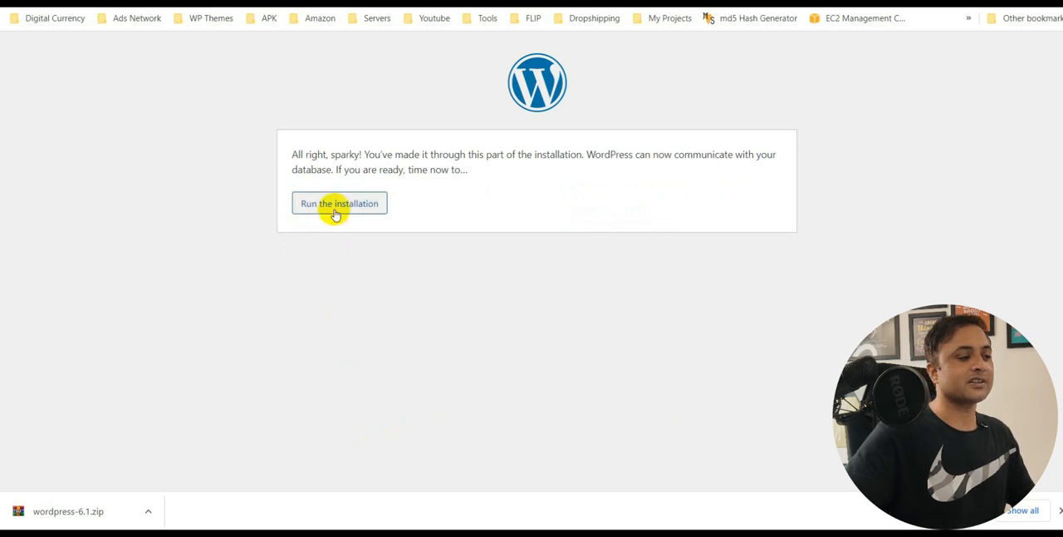
click(344, 217)
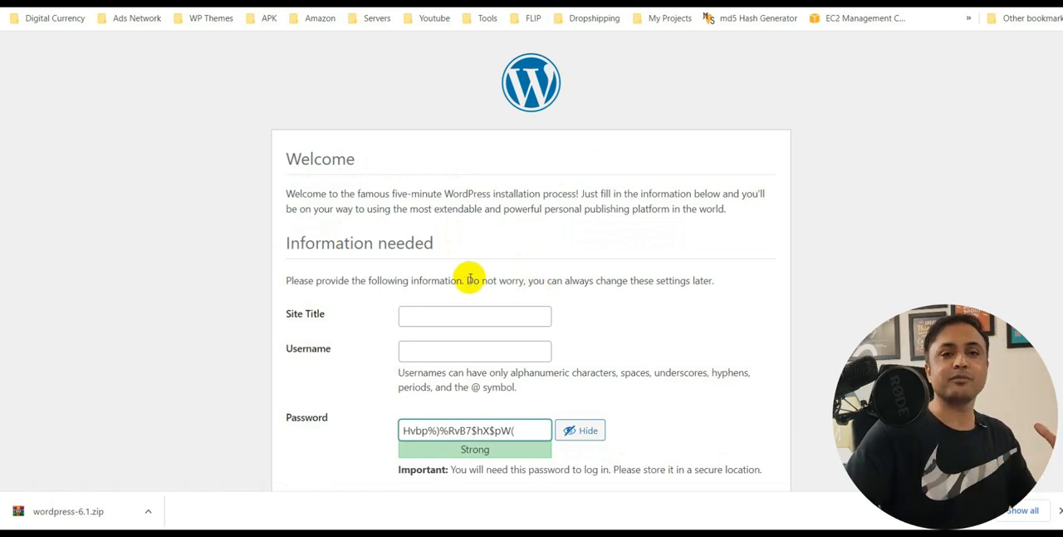
Enter the site title and the administrator username in the WordPress installation form
scroll(432, 224, down, 1)
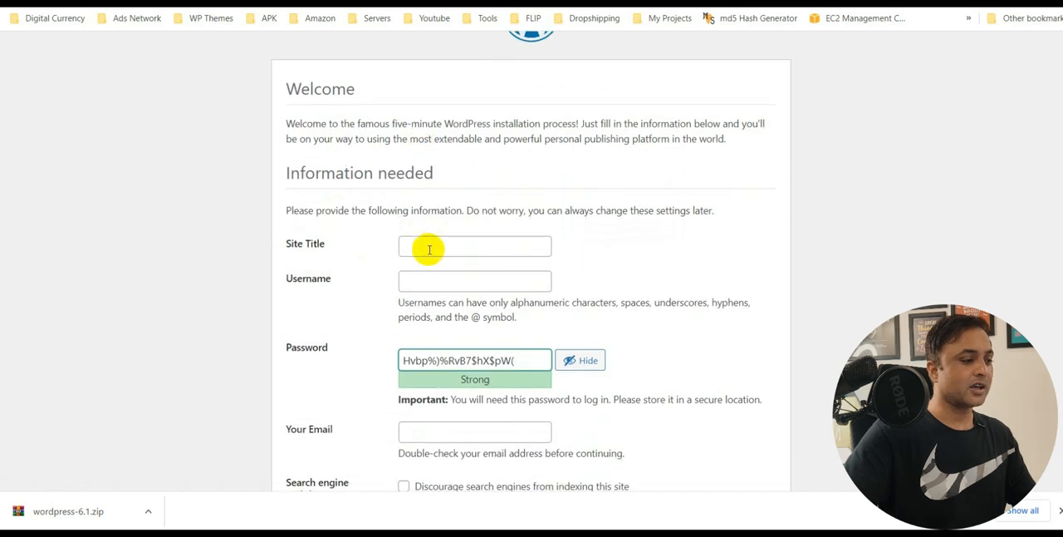
click(429, 243)
text(Amin Khan Blogger)
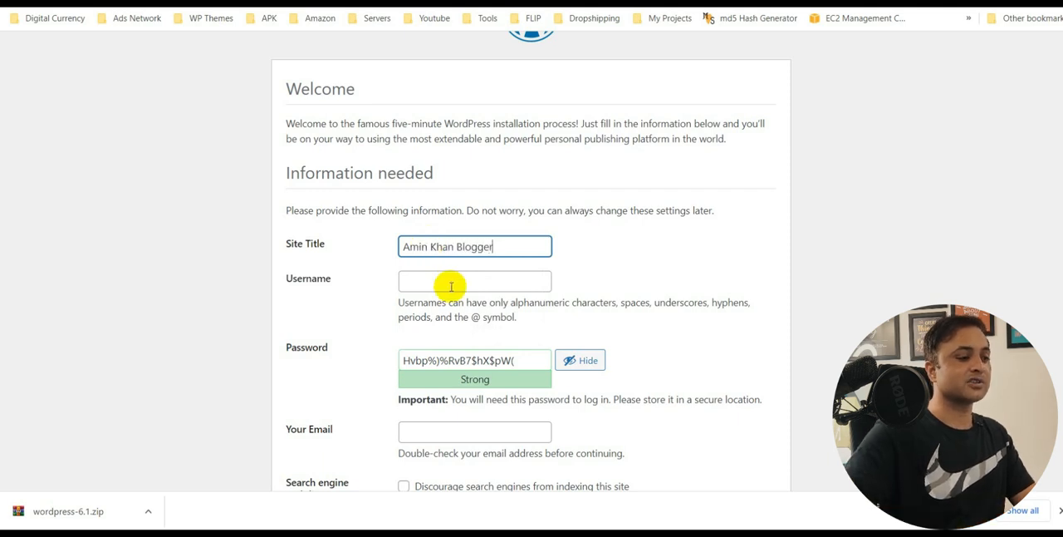
click(444, 282)
click(376, 288)
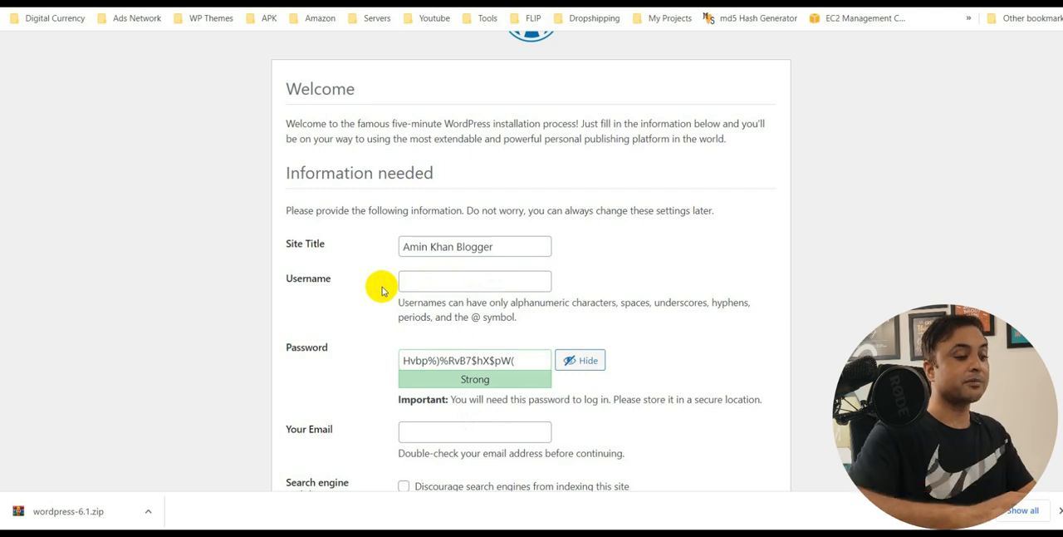
click(444, 276)
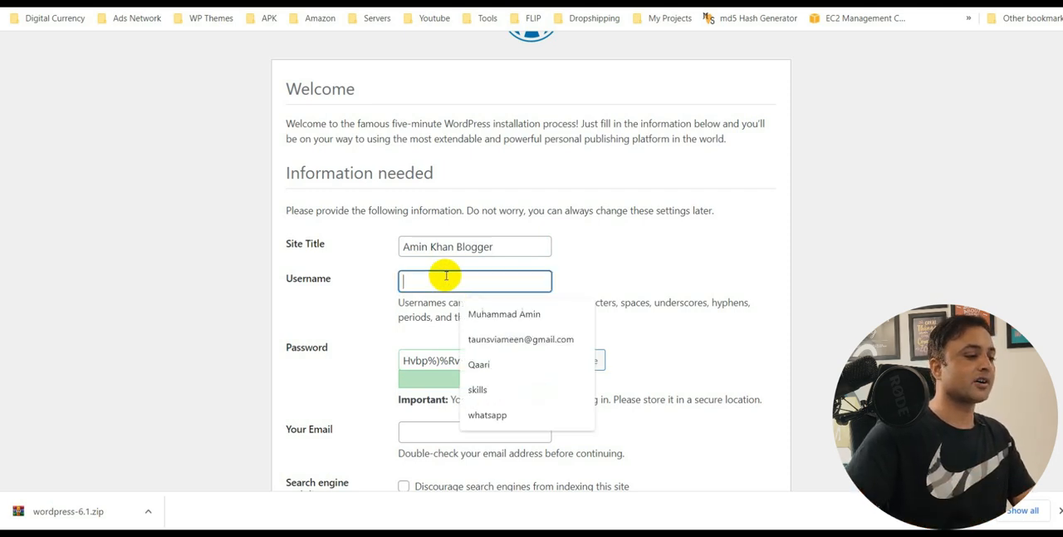
text(Ameen)
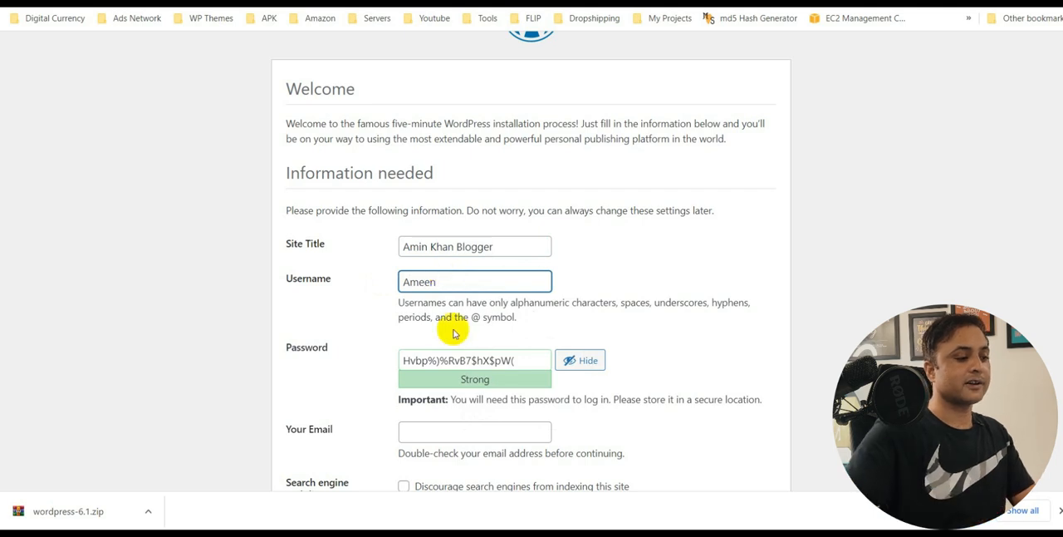
Copy the WordPress username and replace all the database notes in Notepad with it
scroll(590, 349, down, 2)
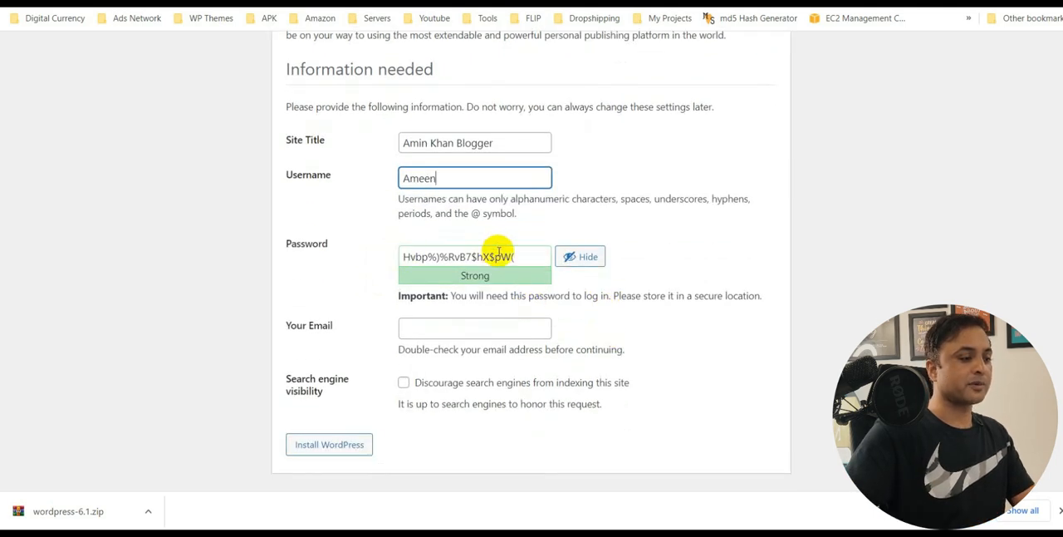
drag(467, 183, 382, 181)
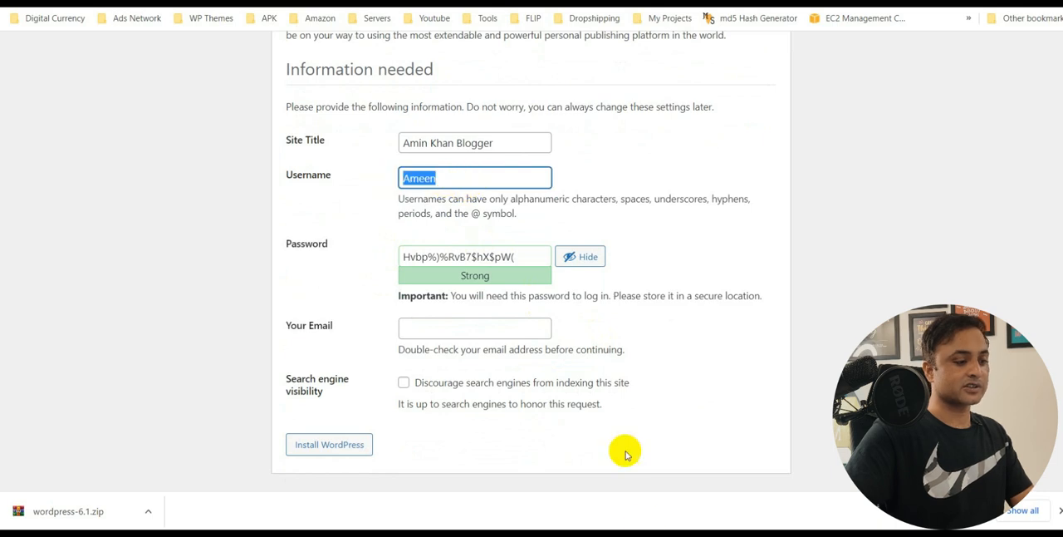
click(647, 534)
click(449, 281)
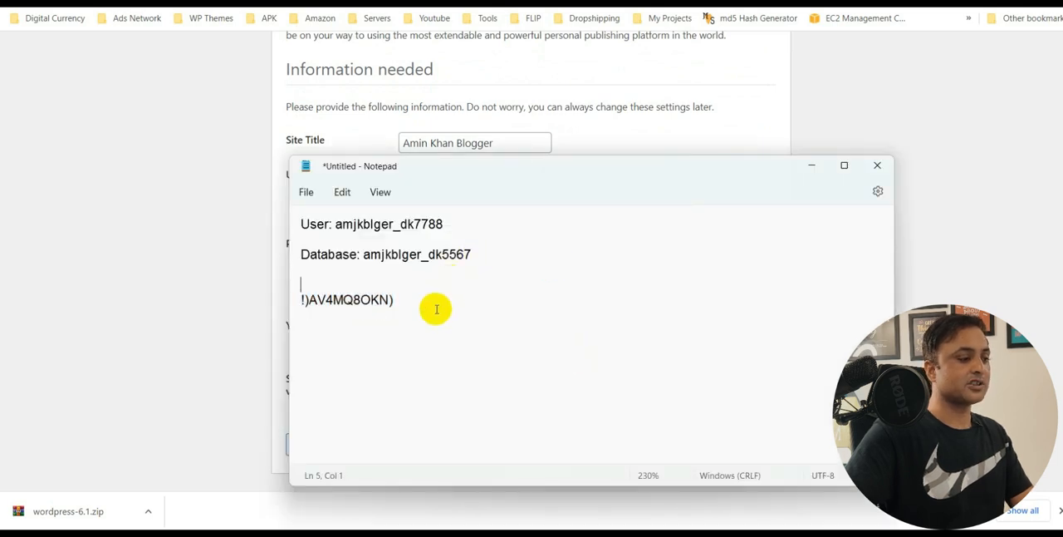
drag(436, 309, 253, 202)
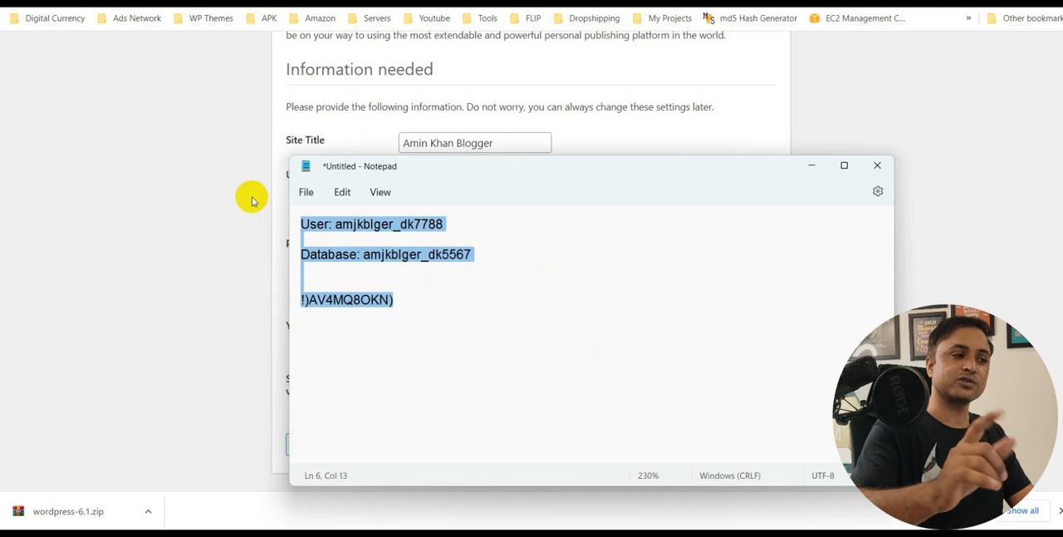
key(Delete)
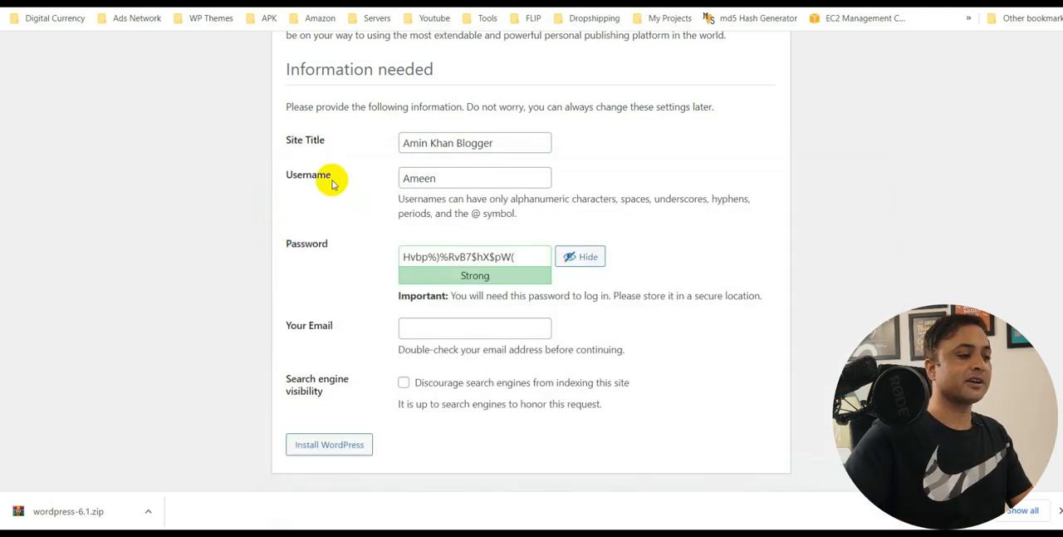
Copy the generated WordPress password from the installation form and add it below the username in the Notepad notes
drag(517, 257, 363, 244)
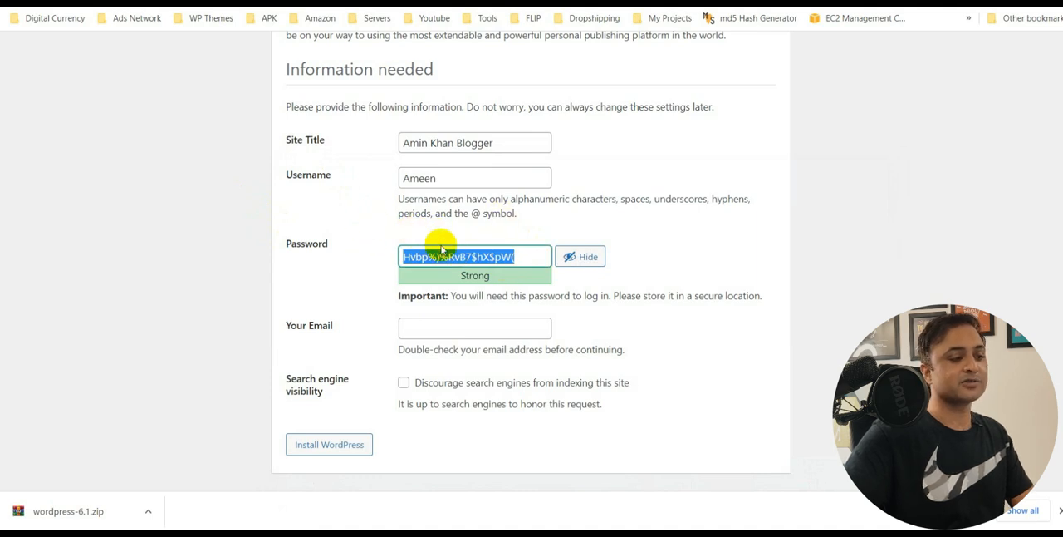
click(656, 534)
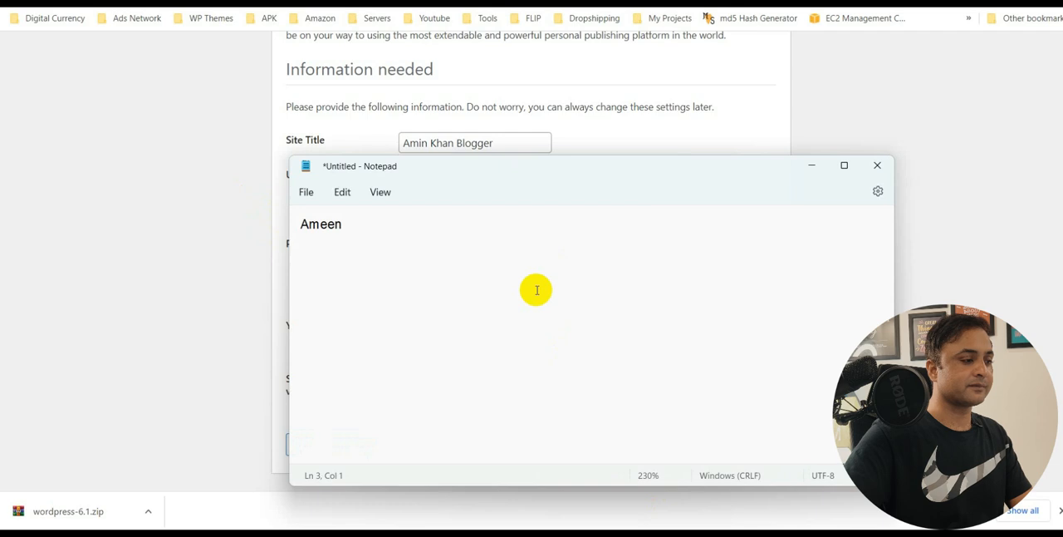
key(ctrl+v)
click(197, 256)
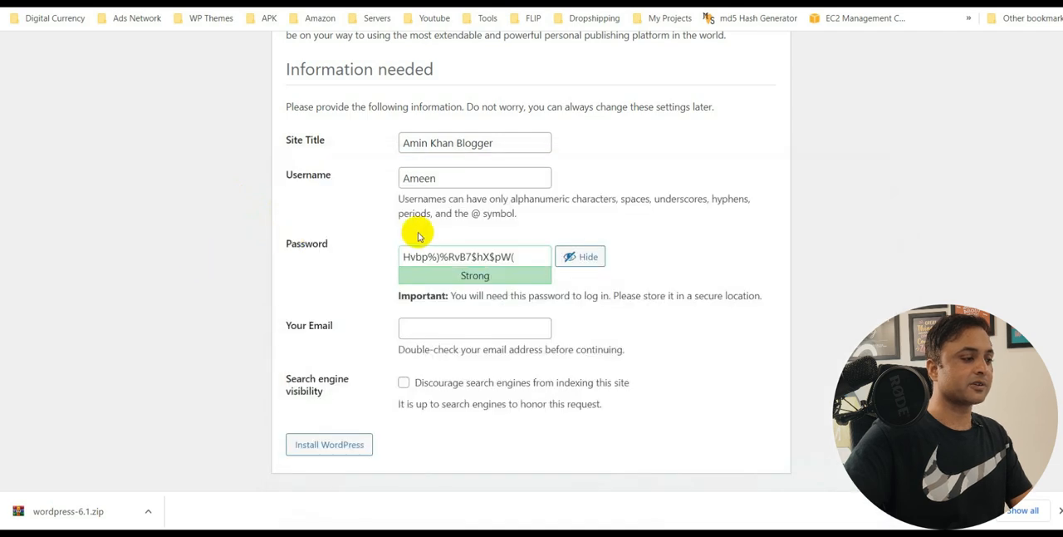
Enter the administrator's e-mail address in the installation form and run the WordPress installation
click(418, 326)
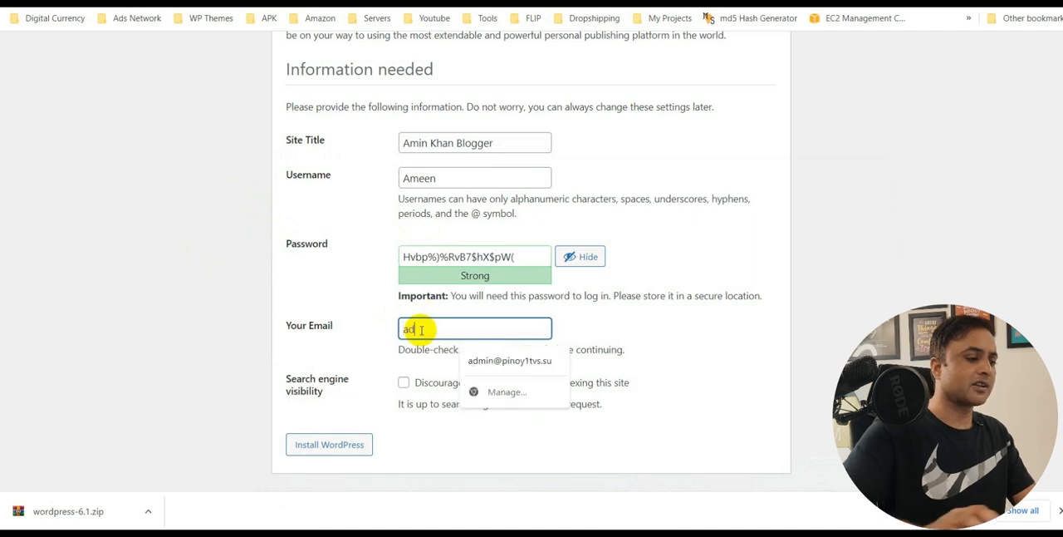
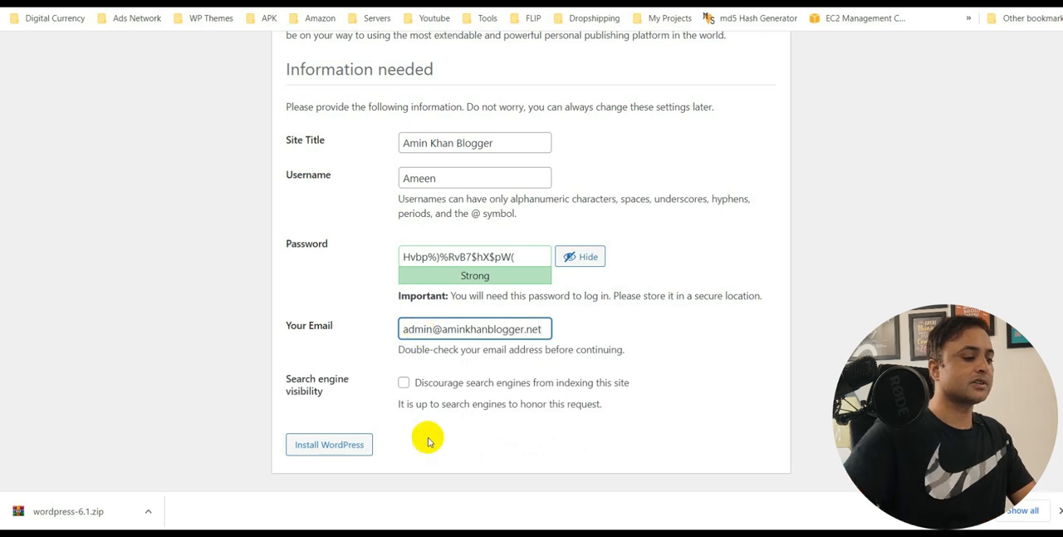
click(329, 448)
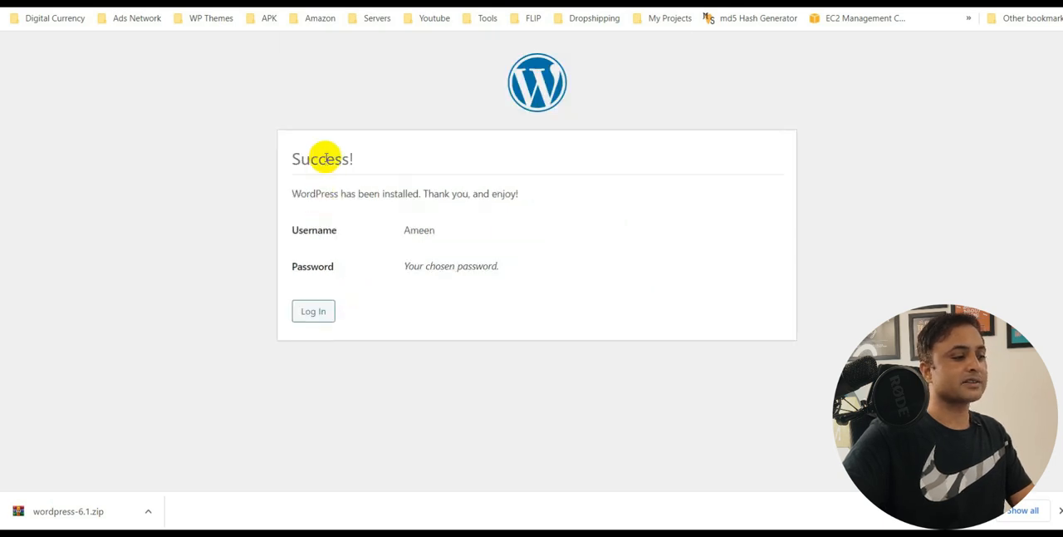
Open the WordPress login page and save its wp-login.php address below the password in the Notepad notes
triple_click(325, 158)
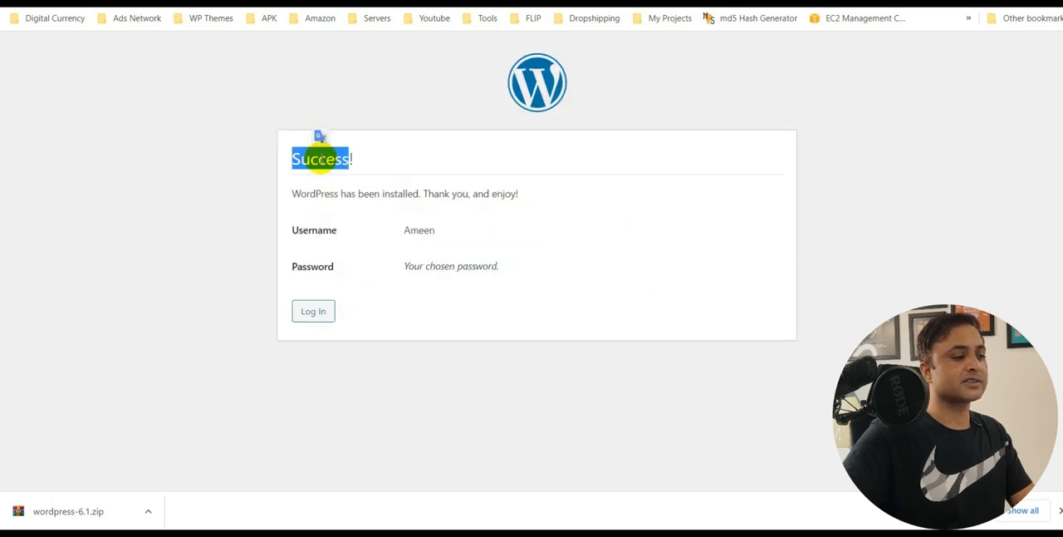
click(318, 309)
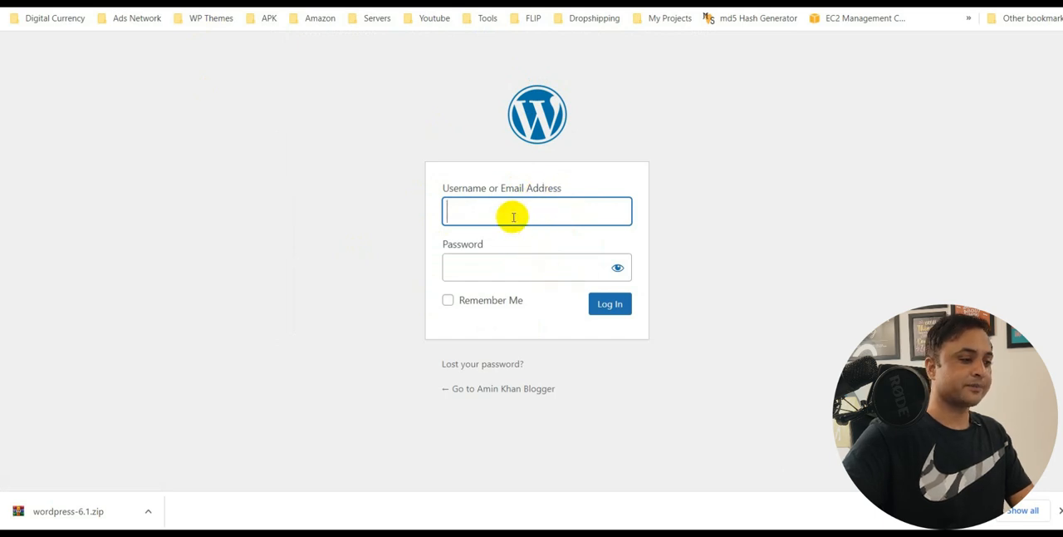
click(200, 2)
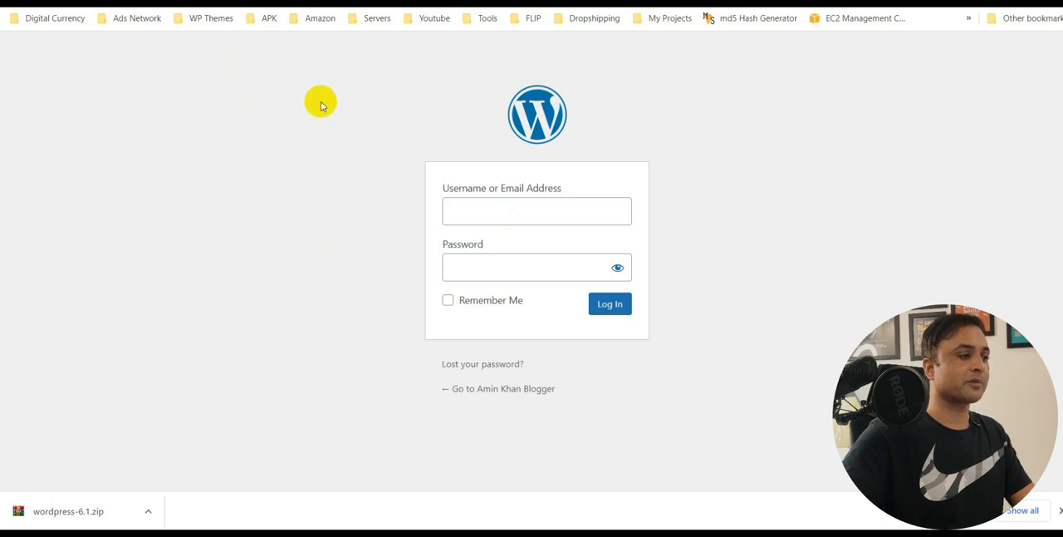
right_click(219, 4)
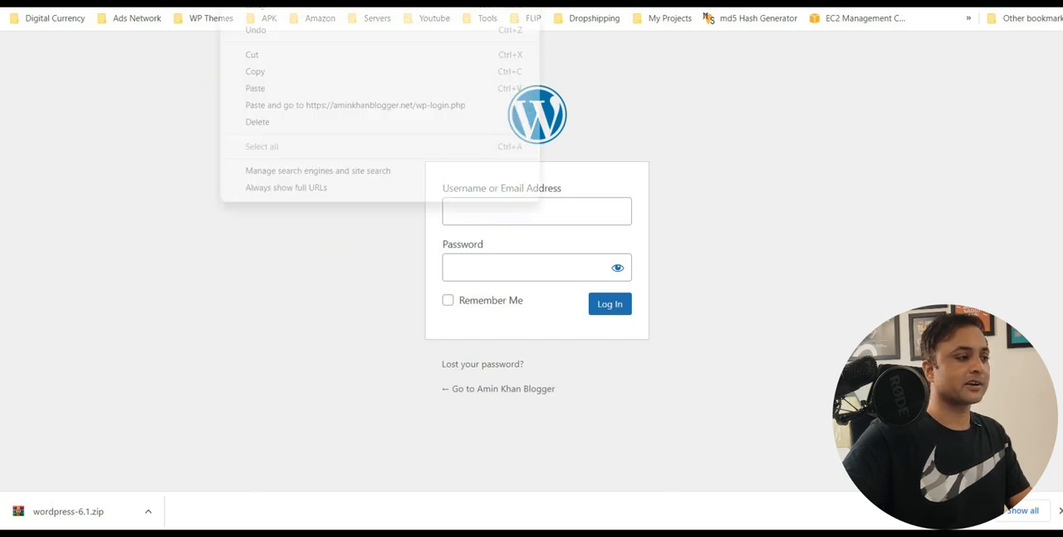
click(277, 74)
key(alt+Tab)
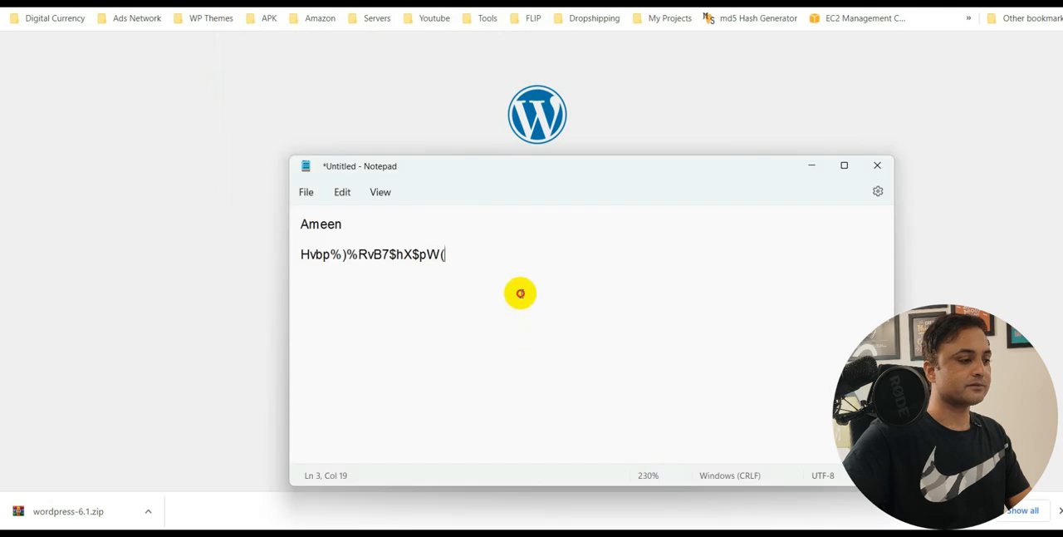
key(Return)
key(Return)
key(ctrl+v)
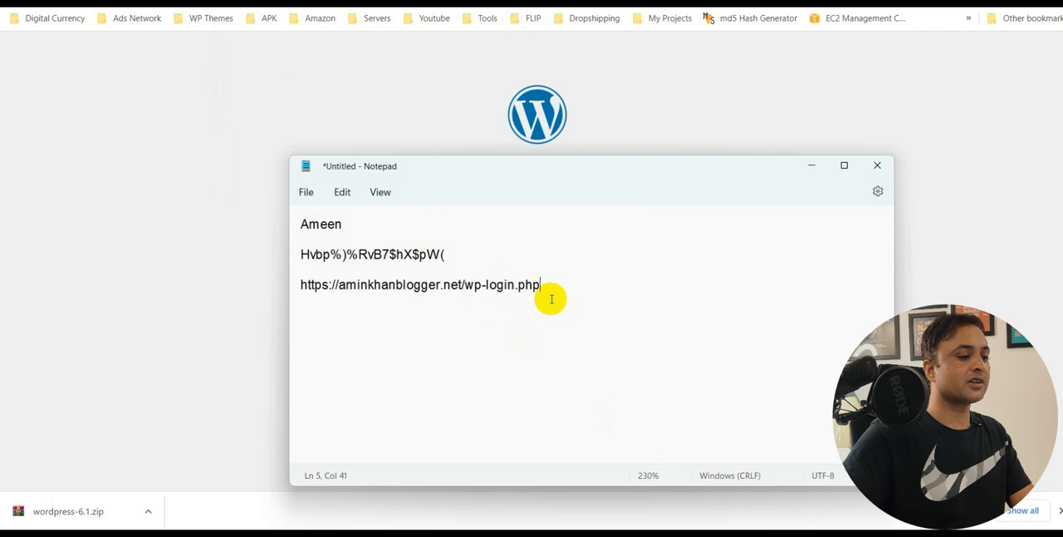
Add a second copy of the login address to the notes and change its ending to wp-admin/
key(Return)
key(Return)
key(ctrl+v)
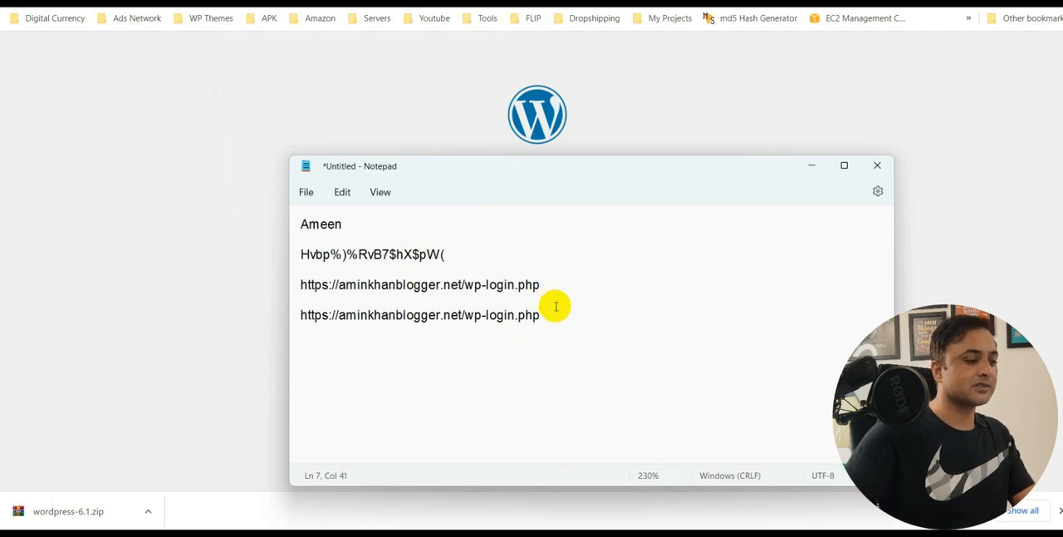
drag(470, 318, 587, 316)
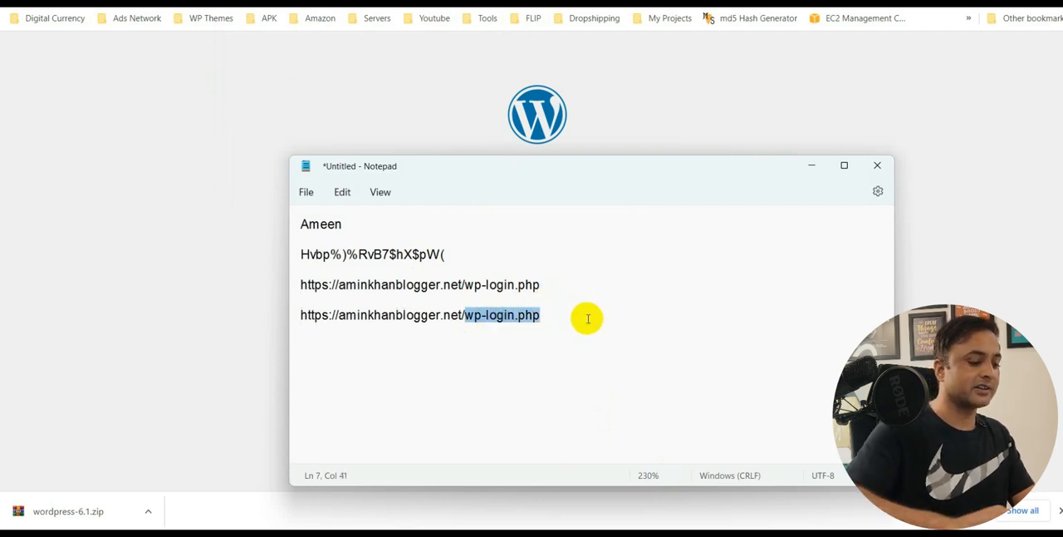
text(wp-a)
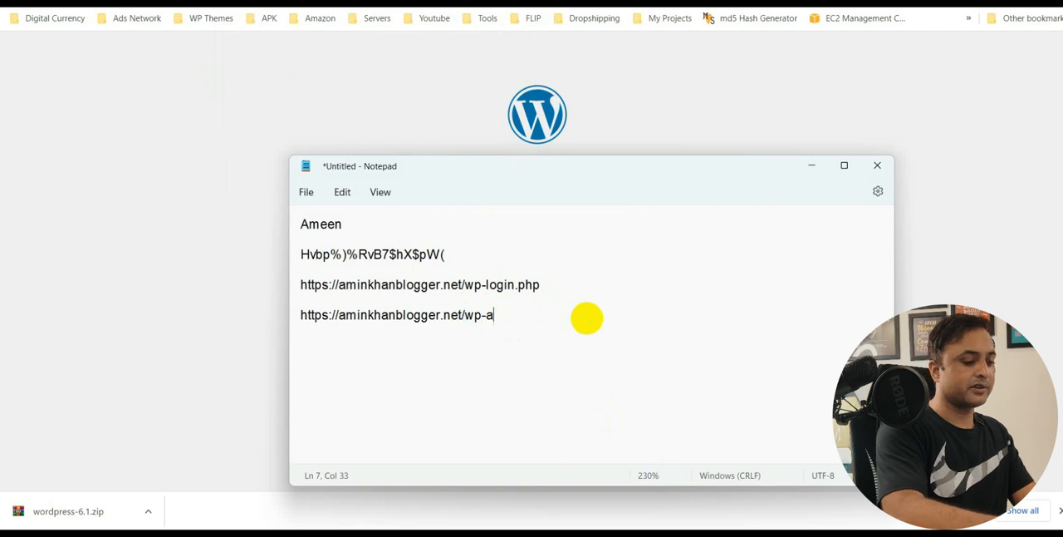
text(dmin/)
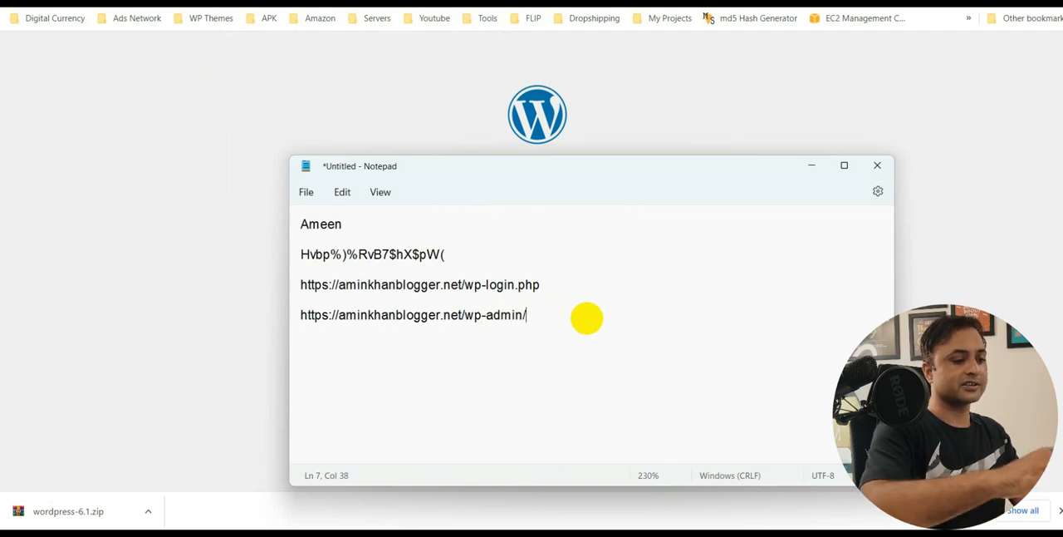
drag(544, 284, 301, 284)
drag(548, 316, 297, 317)
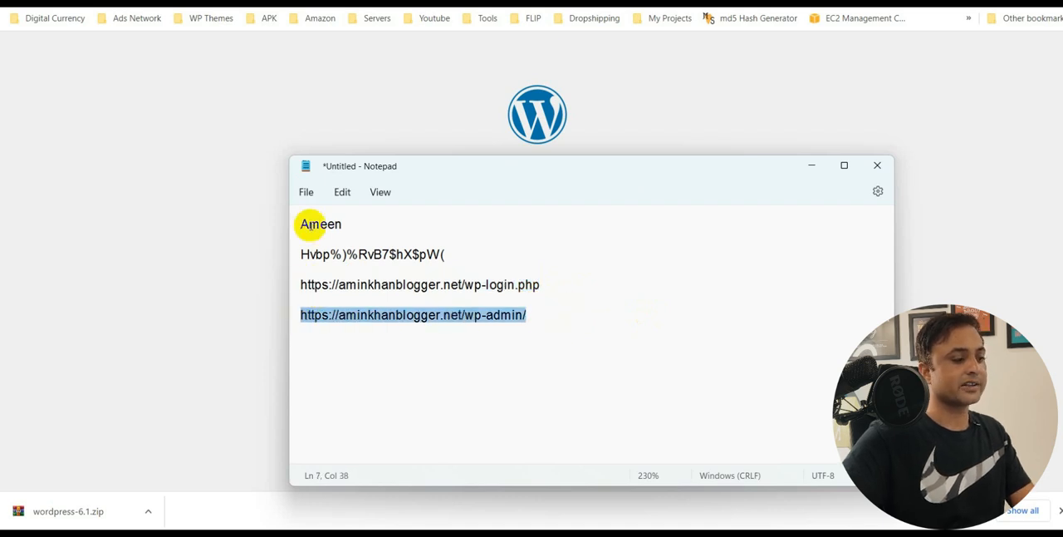
Return to the WordPress login page in the browser and enter the administrator username
click(221, 242)
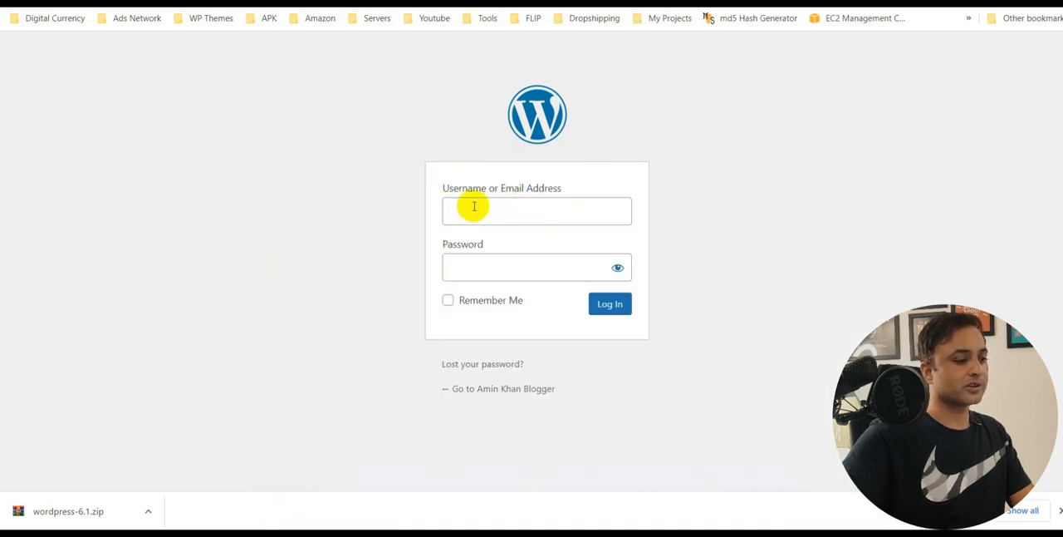
click(488, 210)
text(Ameen)
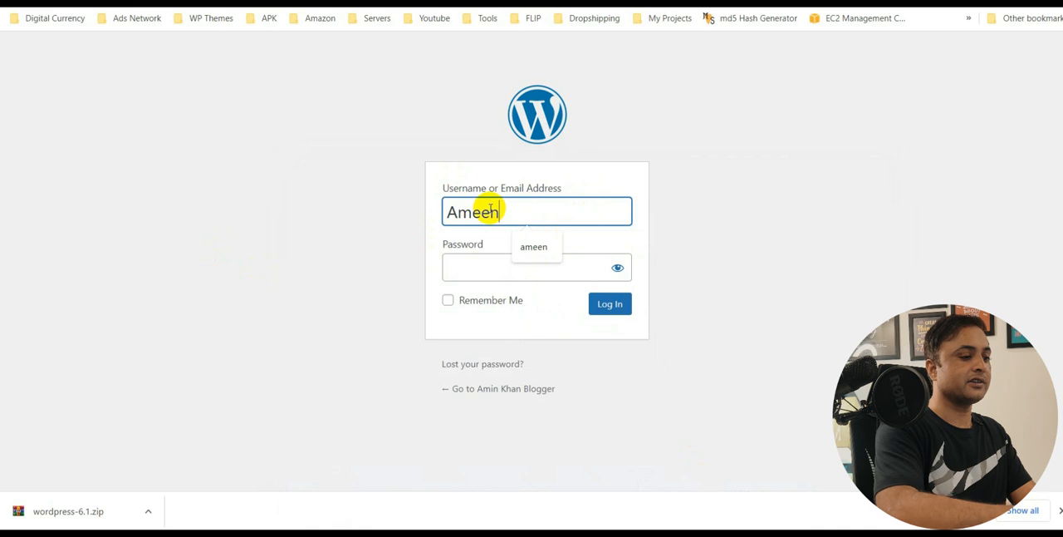
key(Tab)
Copy the WordPress password from the Notepad notes into the Password field and log in to the dashboard
key(alt+Tab)
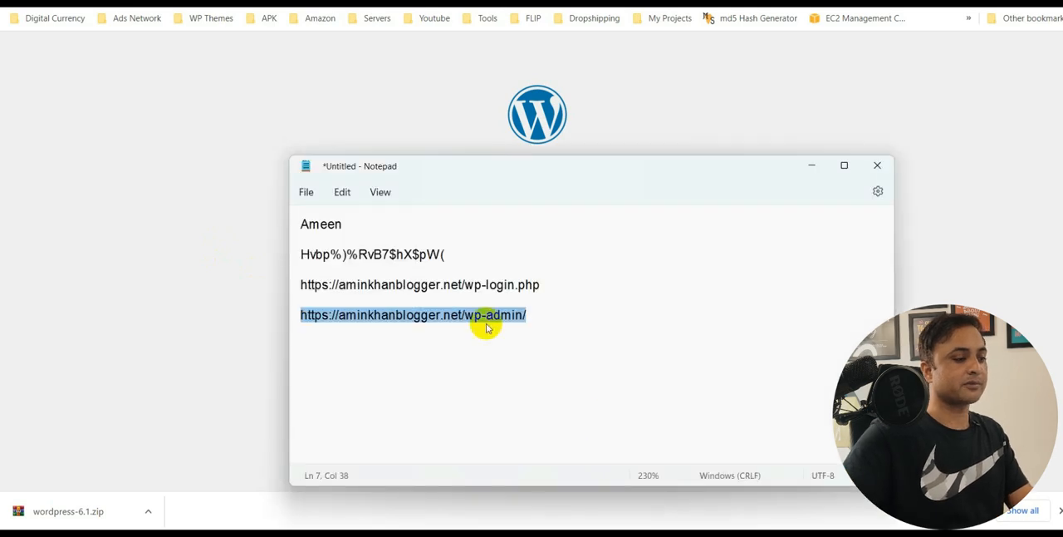
drag(451, 249, 294, 252)
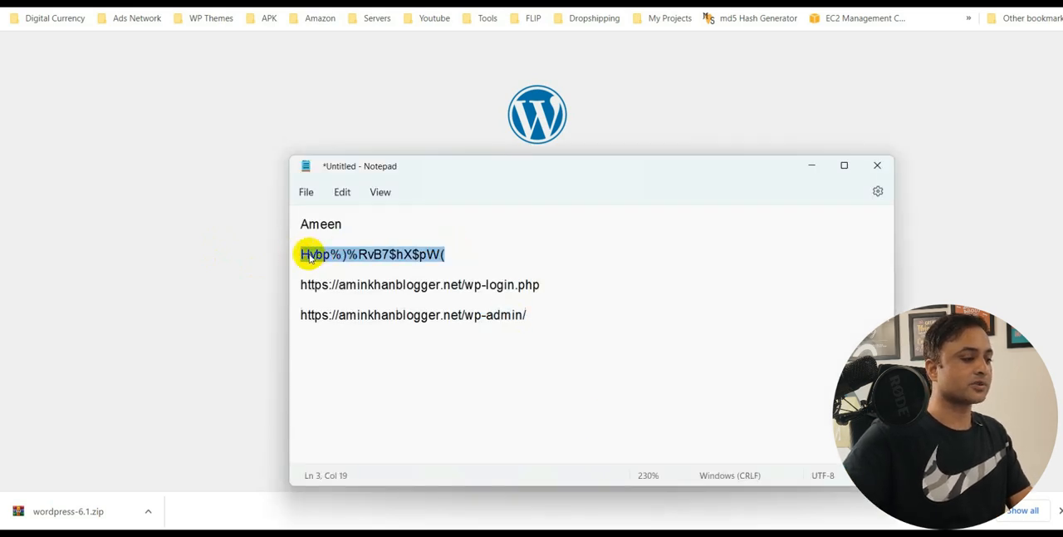
right_click(322, 255)
click(368, 43)
key(alt+Tab)
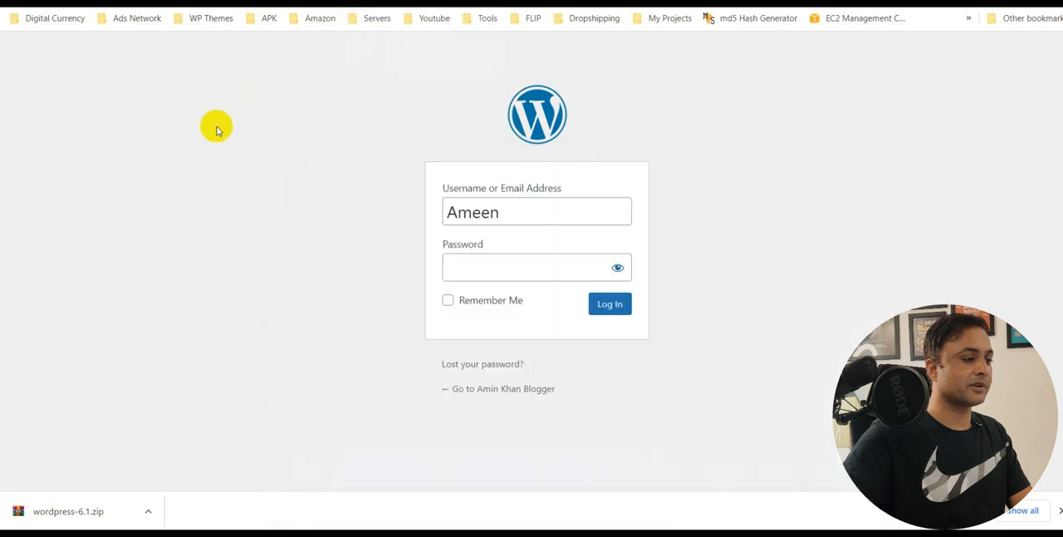
click(551, 259)
key(ctrl+v)
click(612, 304)
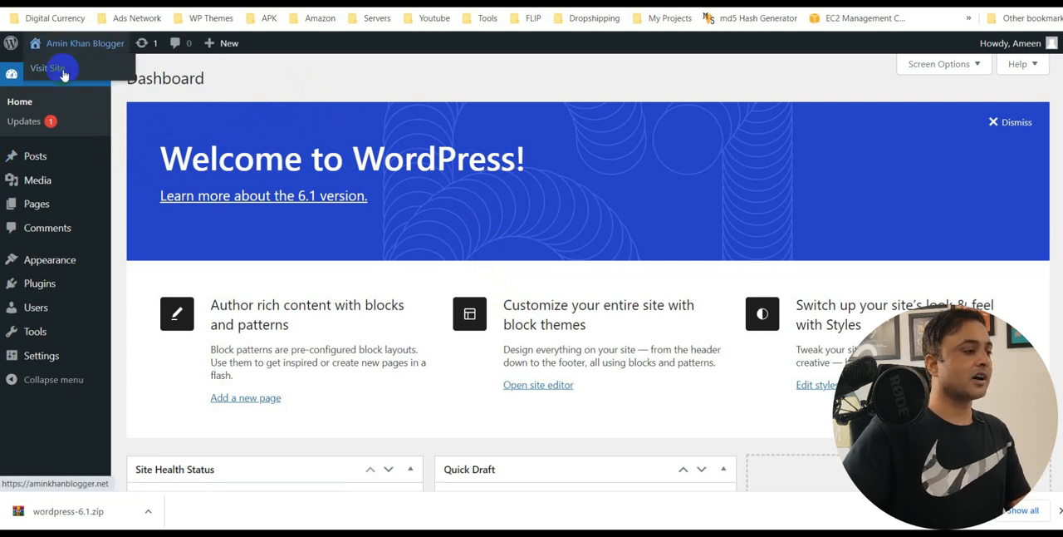
Check the site's home page tab, switch to cPanel and clear the NGINX cache
click(399, 2)
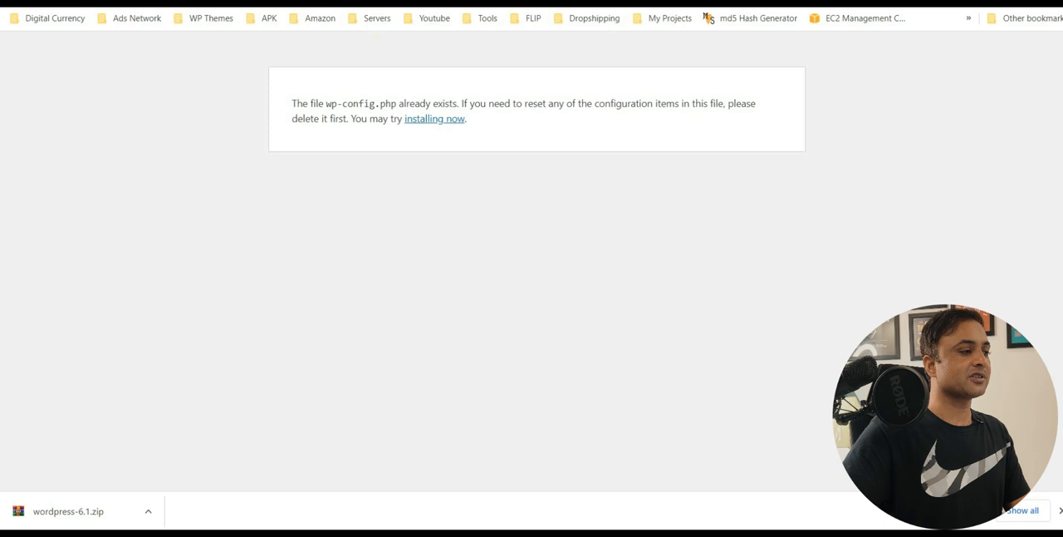
click(382, 2)
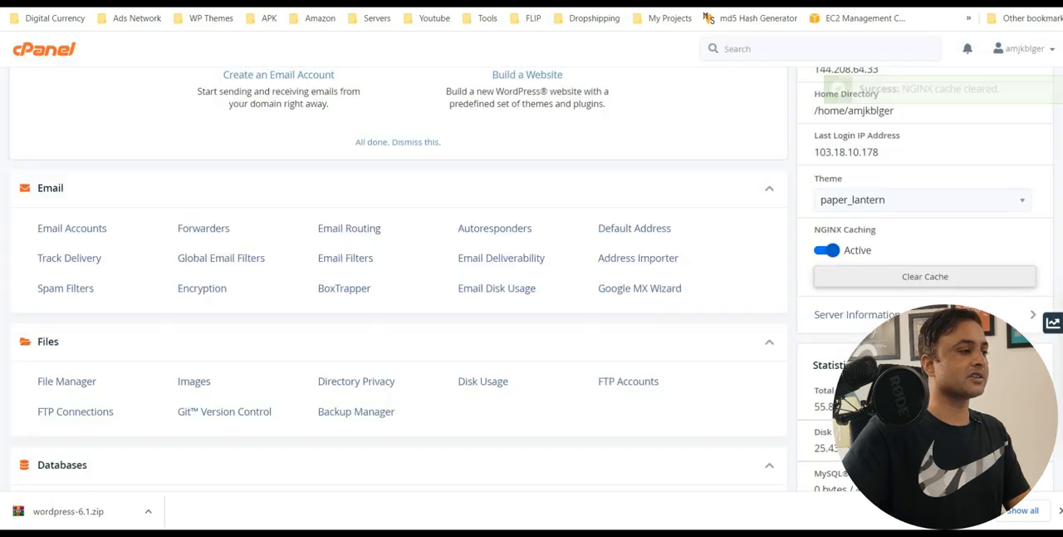
click(900, 282)
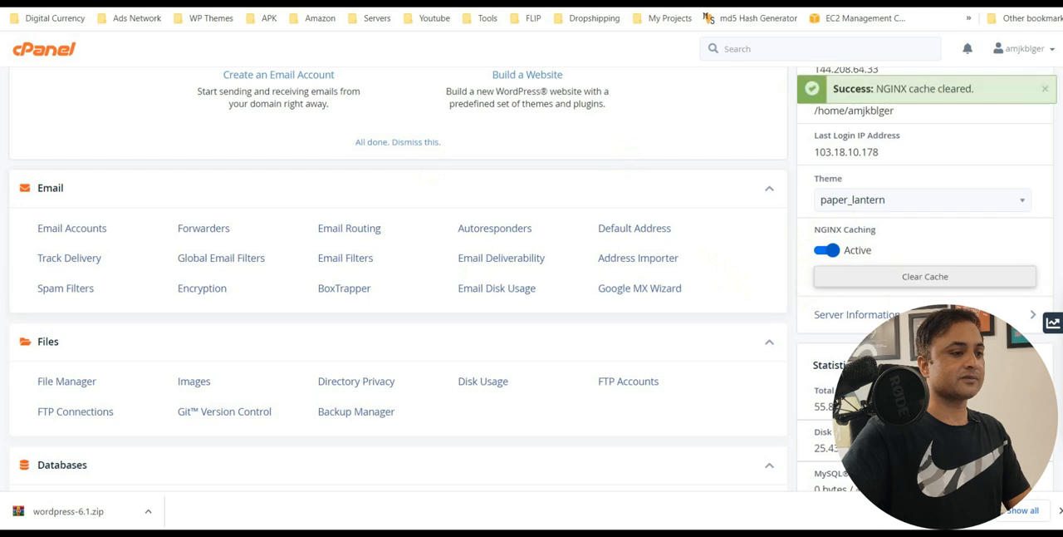
Reload the domain's home page from its root address and look through the new WordPress site
click(399, 1)
key(BackSpace)
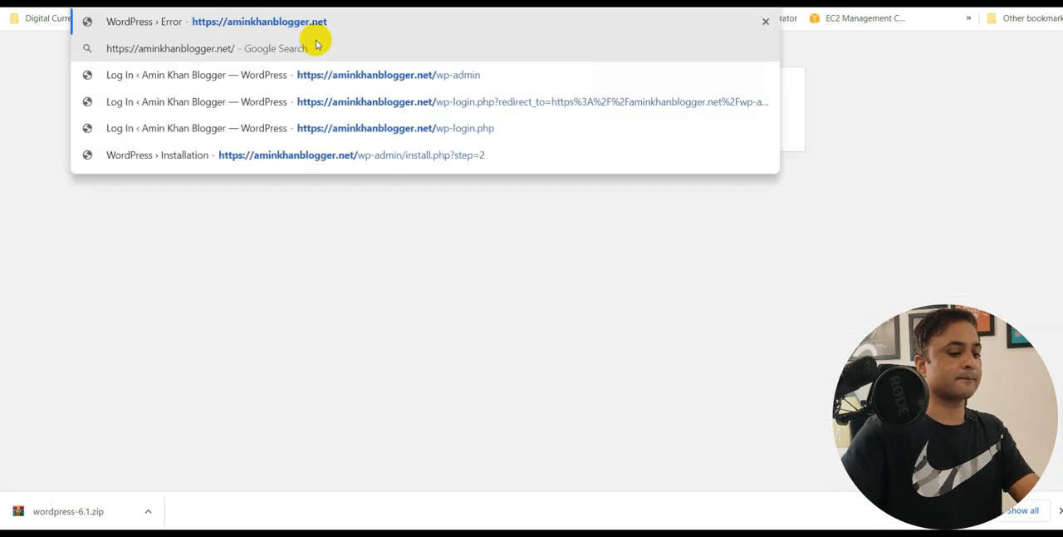
key(Return)
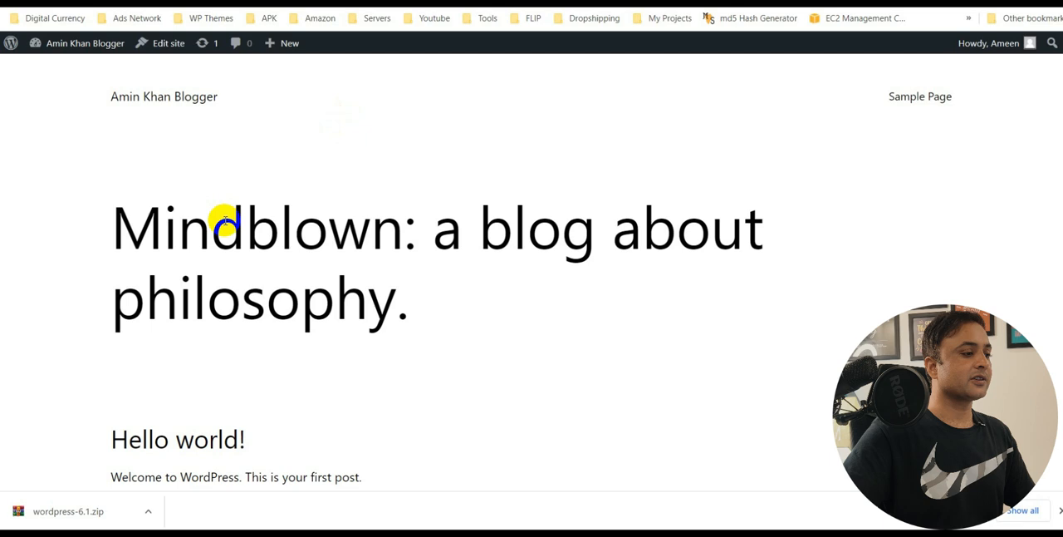
scroll(249, 228, down, 8)
scroll(255, 225, up, 8)
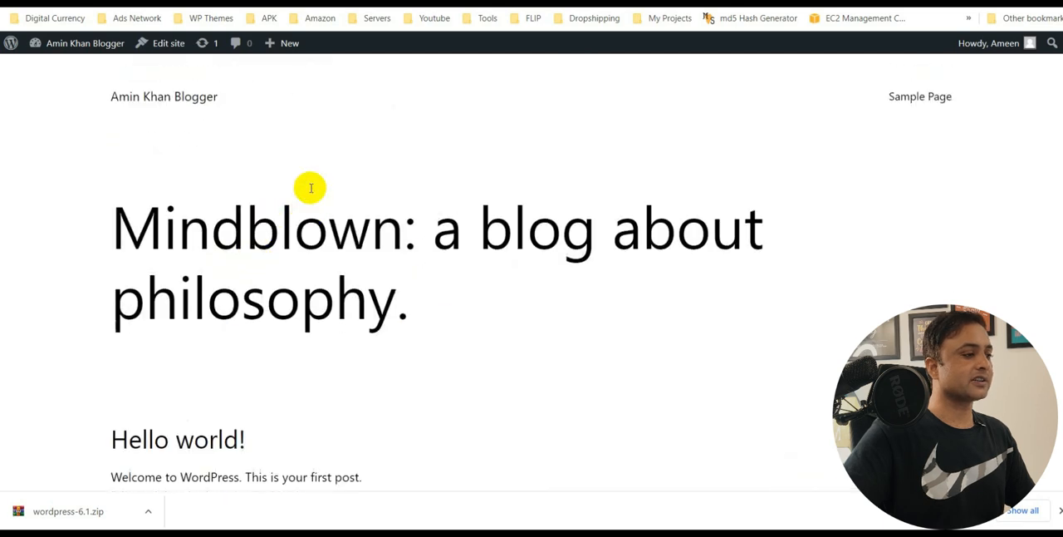
scroll(307, 187, down, 8)
scroll(308, 190, up, 8)
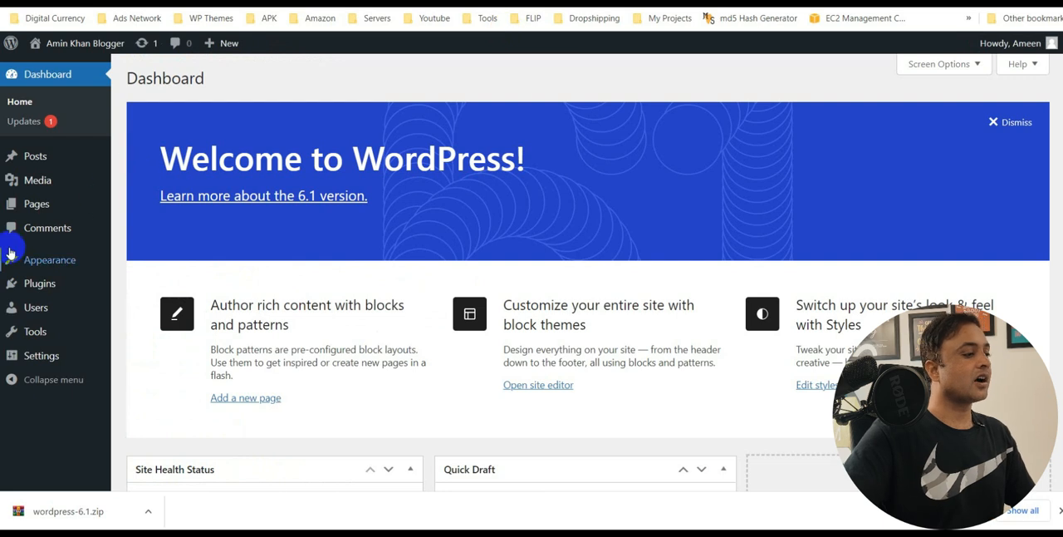
View the live home page, return to the dashboard and examine the options for posts, appearance and plugins
click(85, 43)
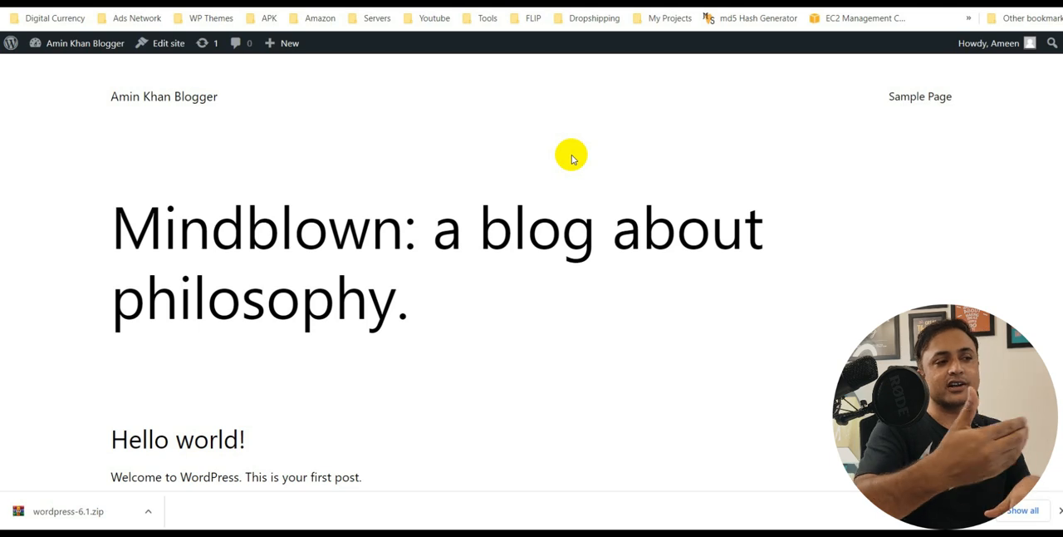
click(382, 3)
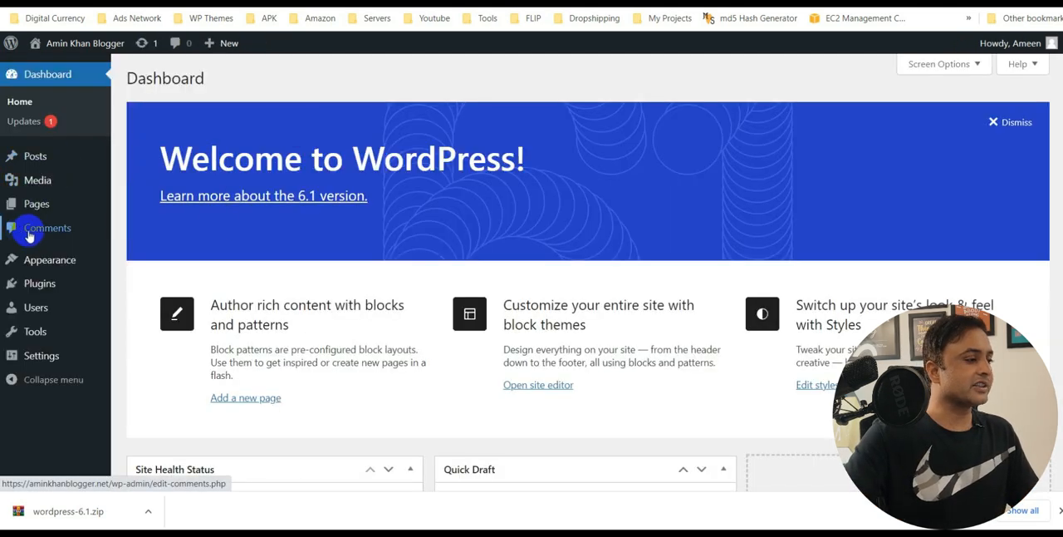
mouse_move(73, 167)
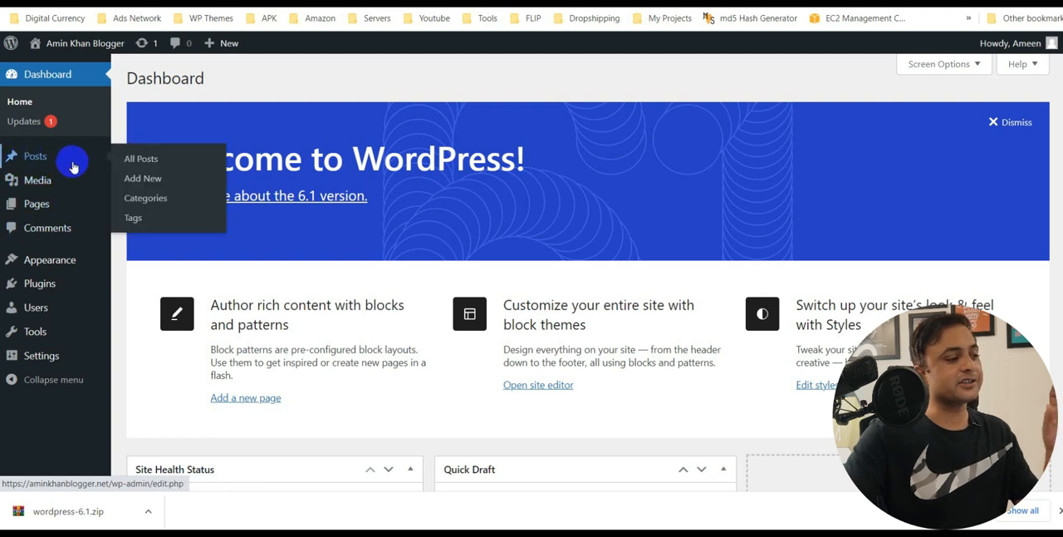
mouse_move(71, 267)
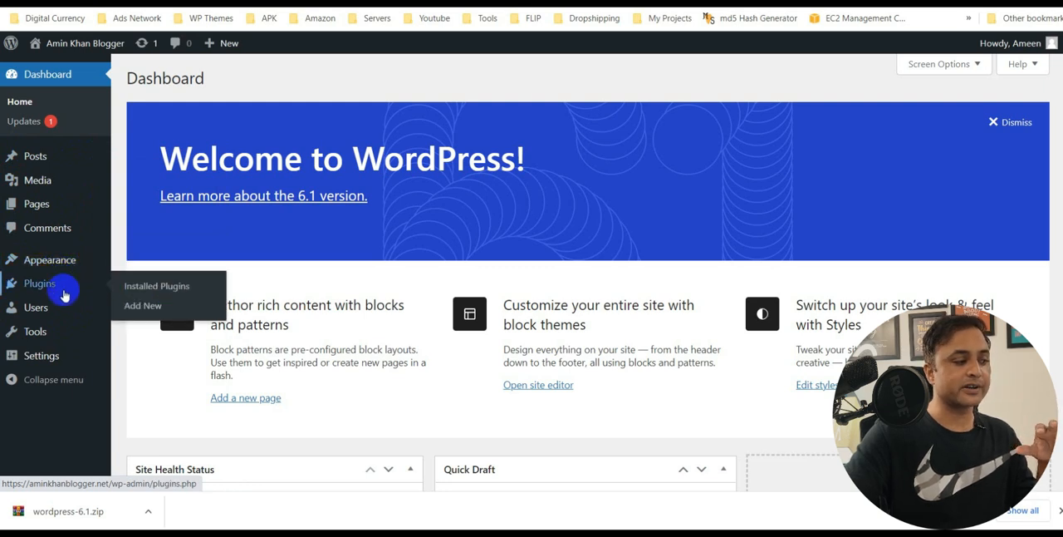
mouse_move(56, 349)
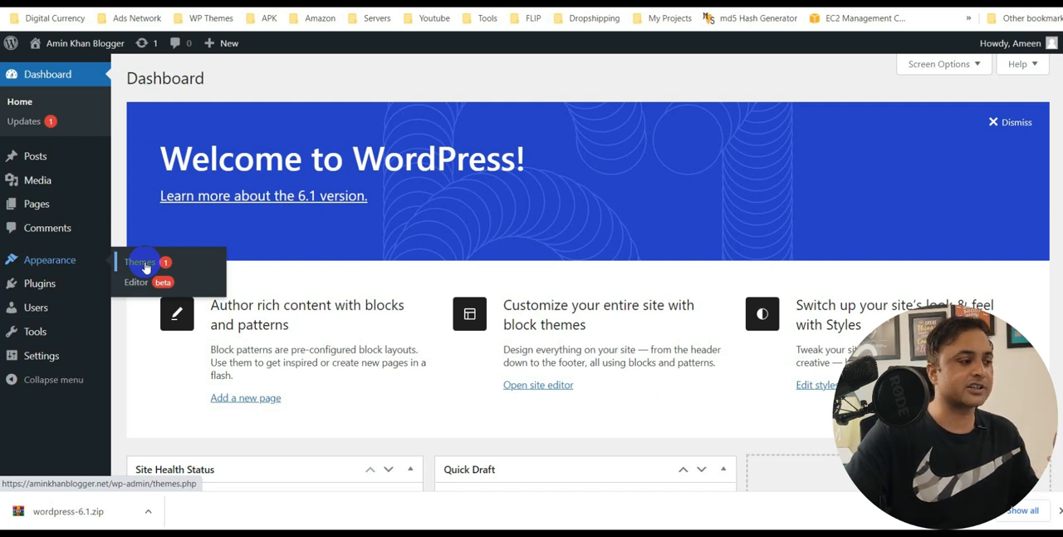
mouse_move(42, 282)
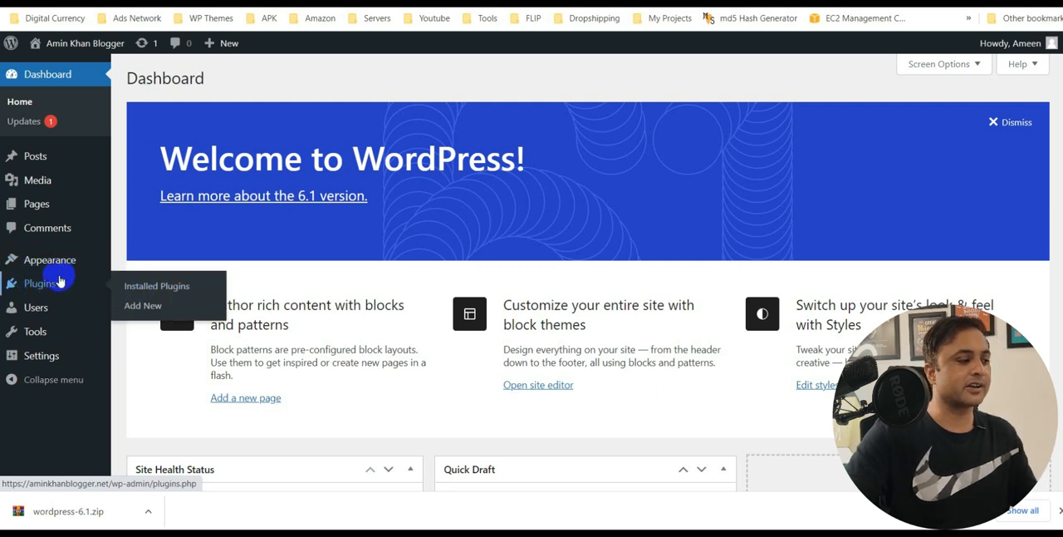
mouse_move(65, 365)
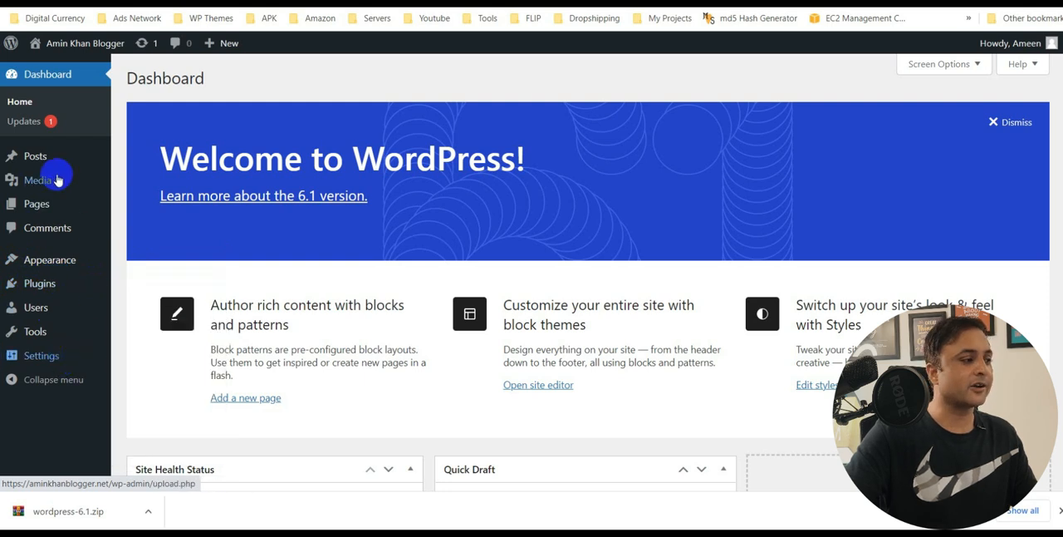
mouse_move(72, 208)
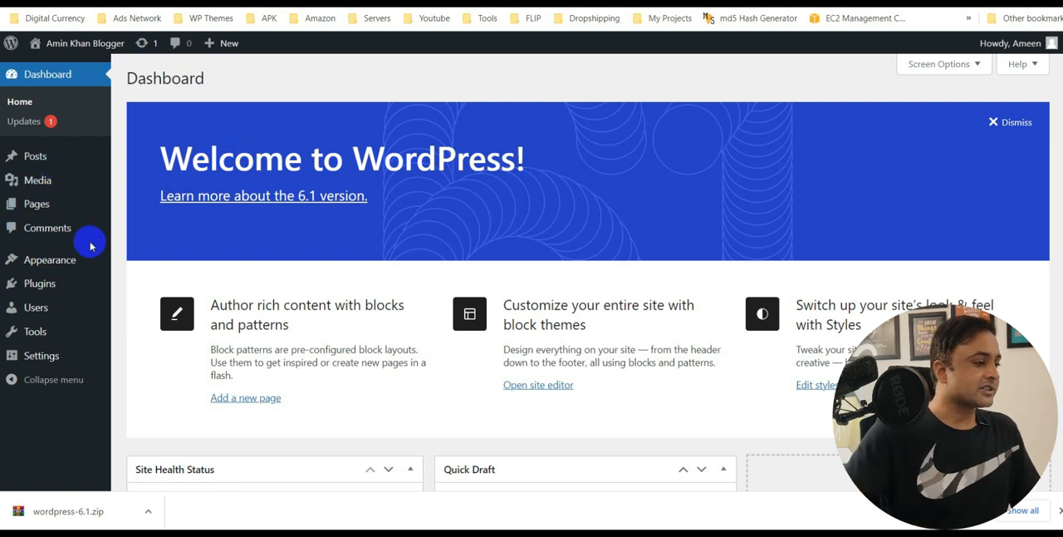
Find the GeneratePress theme in the theme directory with the search term "generatepress", then install and activate it
mouse_move(70, 259)
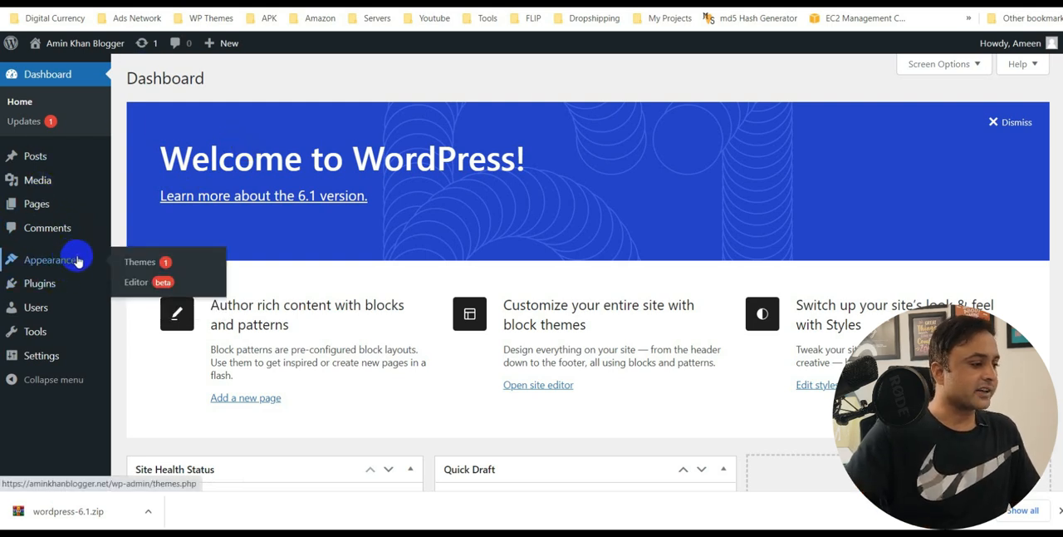
click(142, 268)
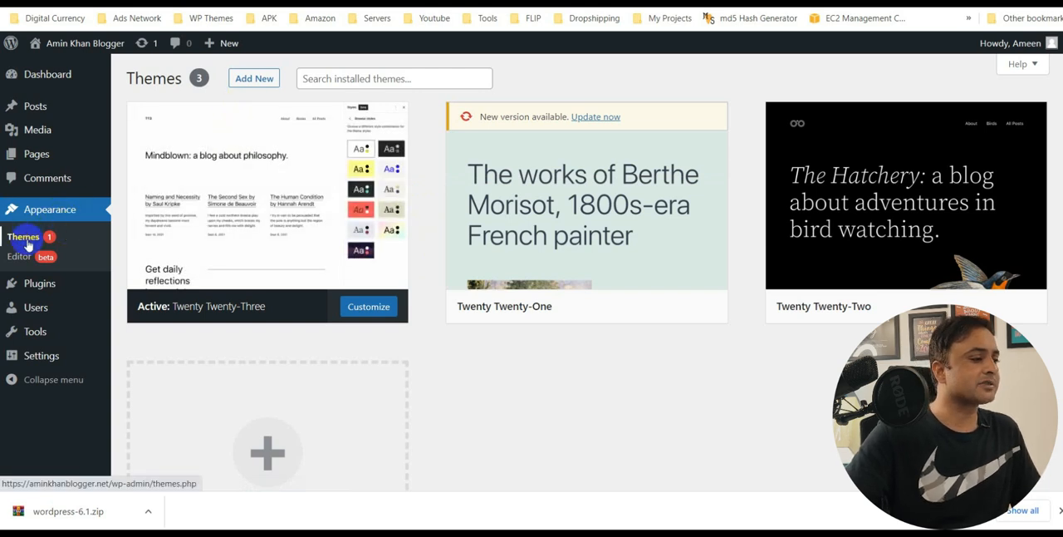
click(254, 79)
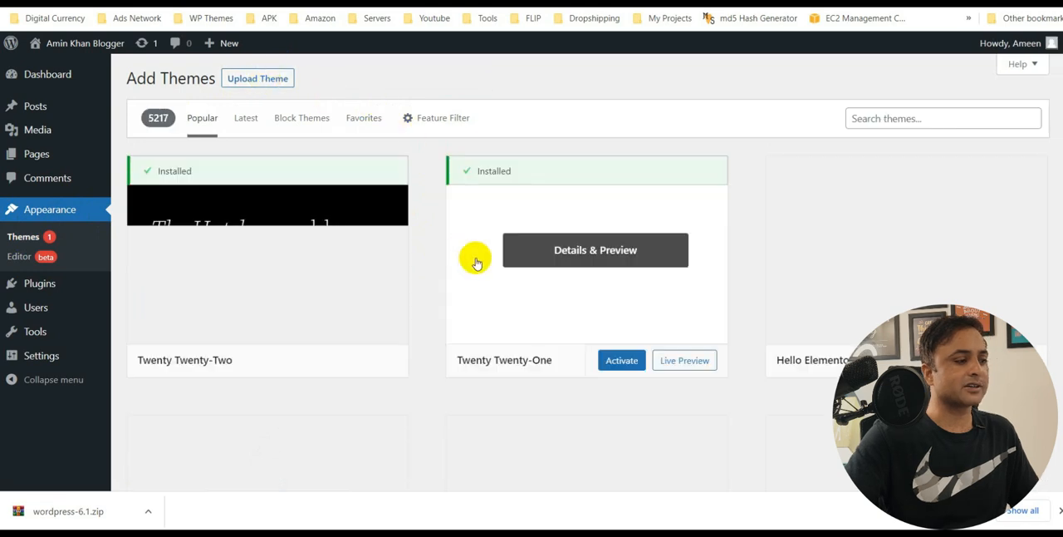
click(942, 120)
text(generatepress)
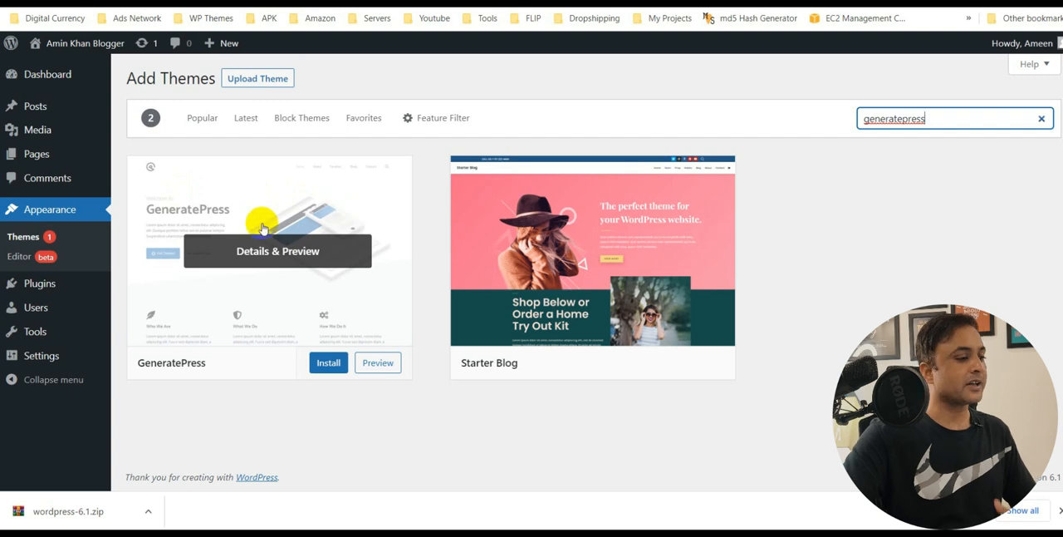
click(330, 363)
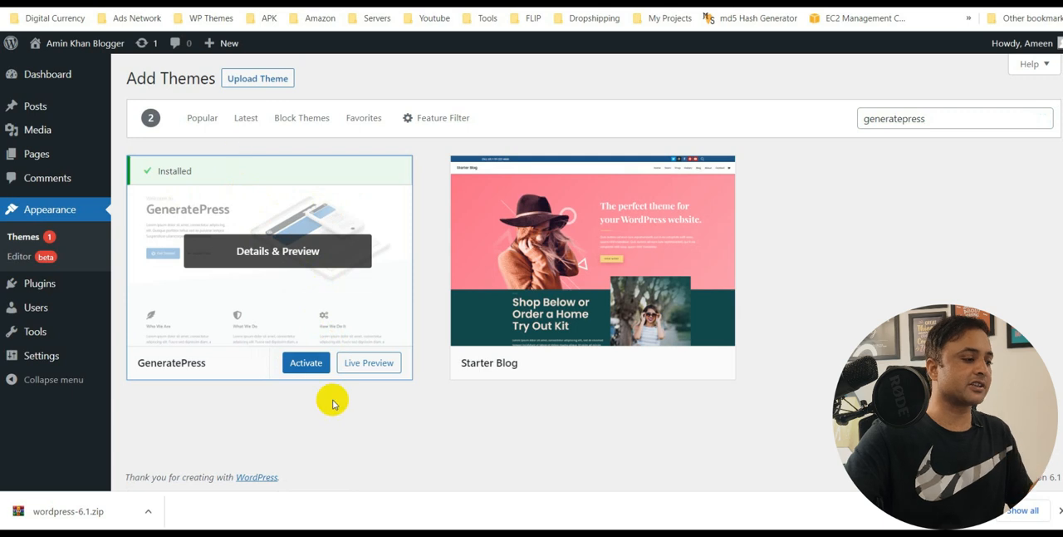
click(311, 364)
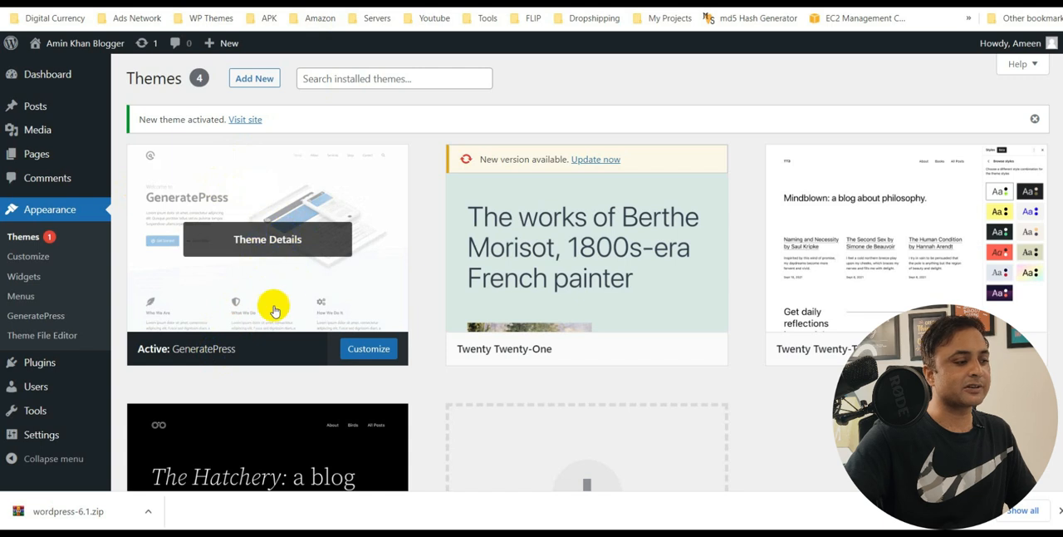
Reload the site's home page and examine its header, post area and sidebar under the GeneratePress theme
click(432, 3)
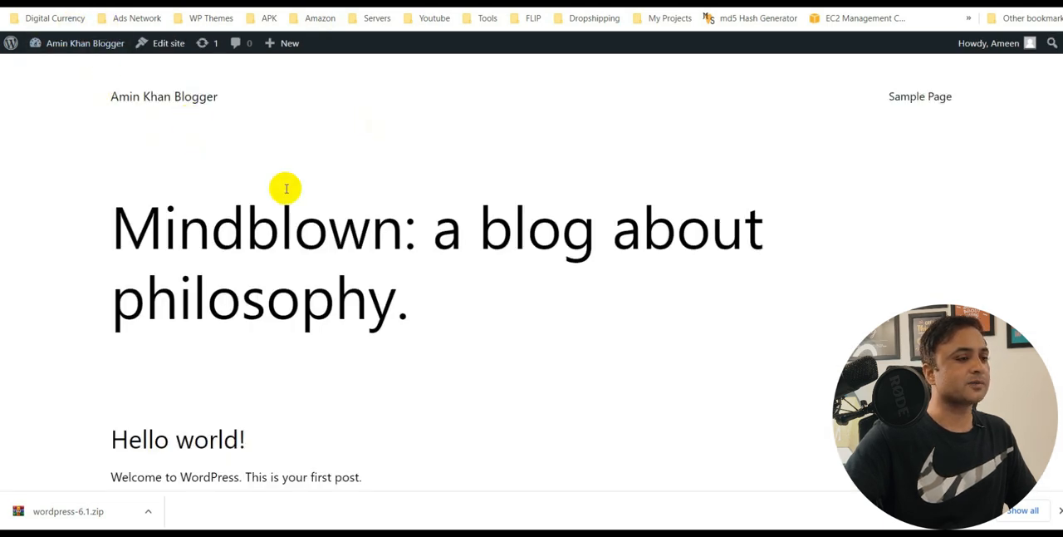
key(F5)
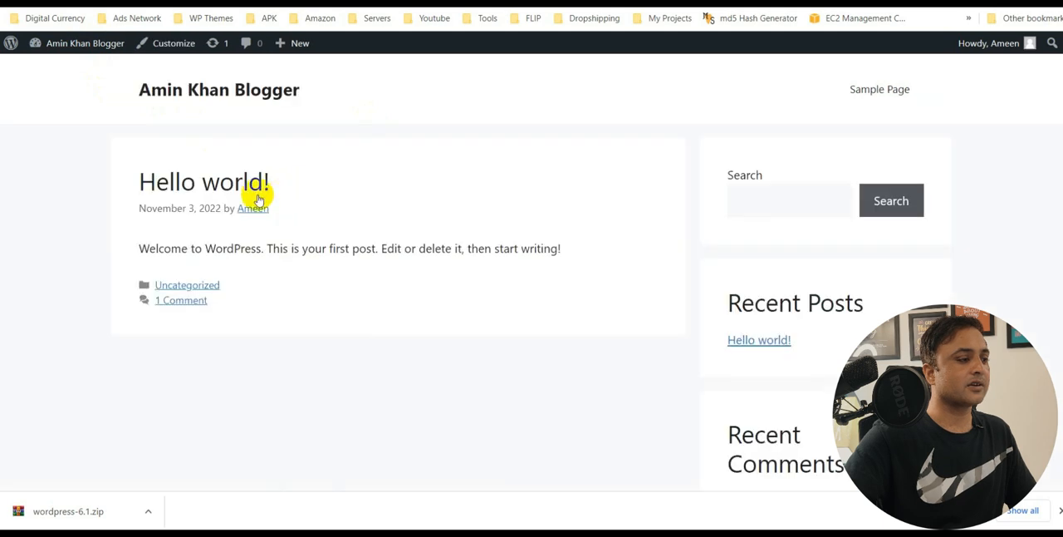
drag(127, 85, 522, 129)
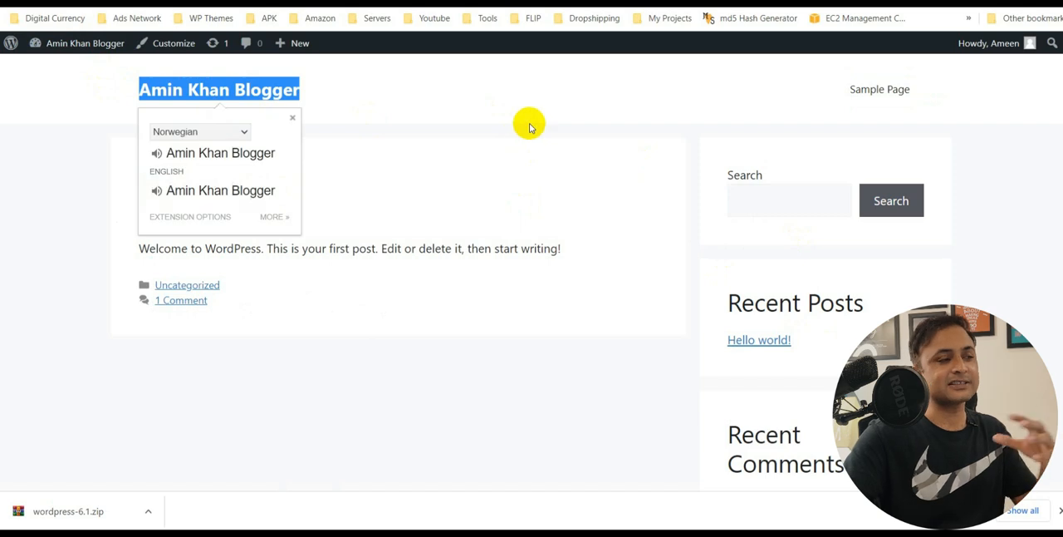
click(521, 130)
drag(107, 88, 939, 100)
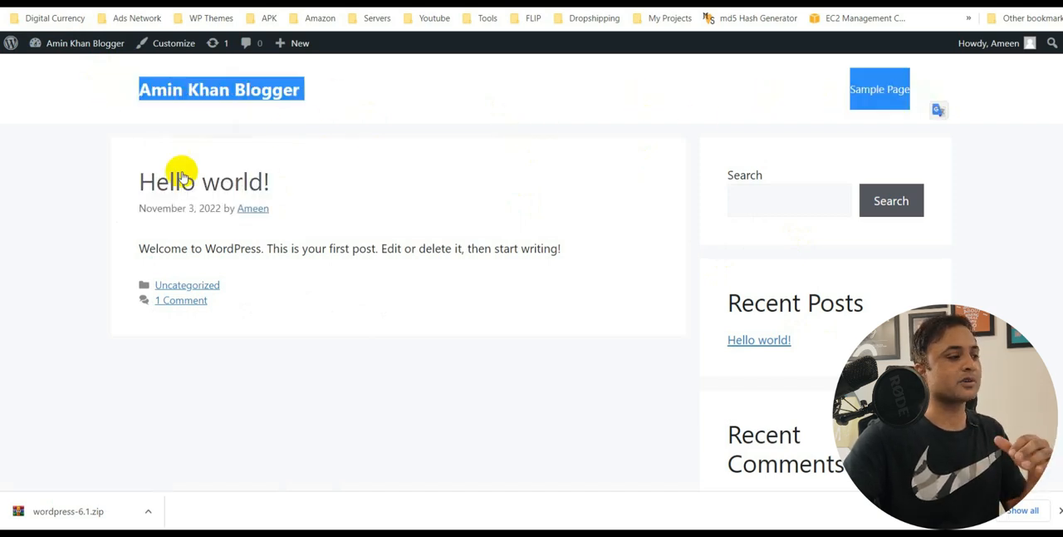
mouse_move(138, 158)
mouse_down()
mouse_move(235, 261)
mouse_move(334, 322)
mouse_up()
drag(731, 174, 834, 439)
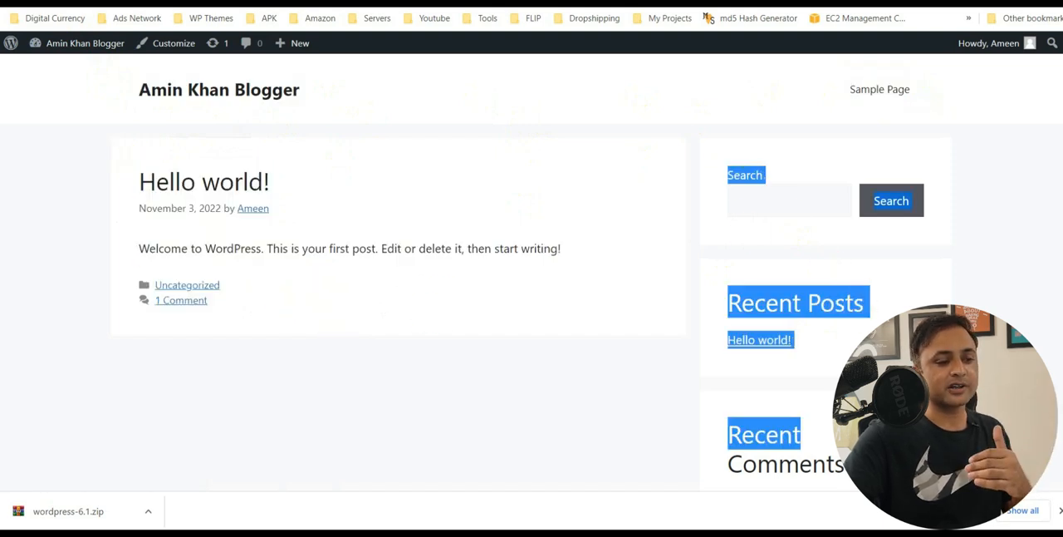
click(611, 304)
scroll(611, 304, down, 3)
scroll(611, 304, up, 3)
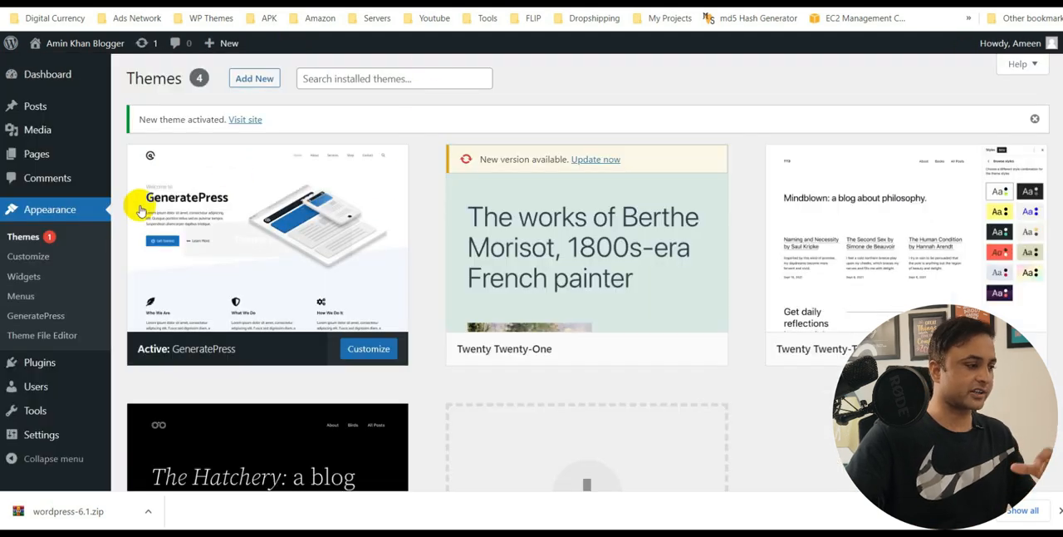
Return to the dashboard's Themes page and look through the installed themes and the Appearance options
scroll(63, 308, down, 1)
scroll(62, 307, down, 3)
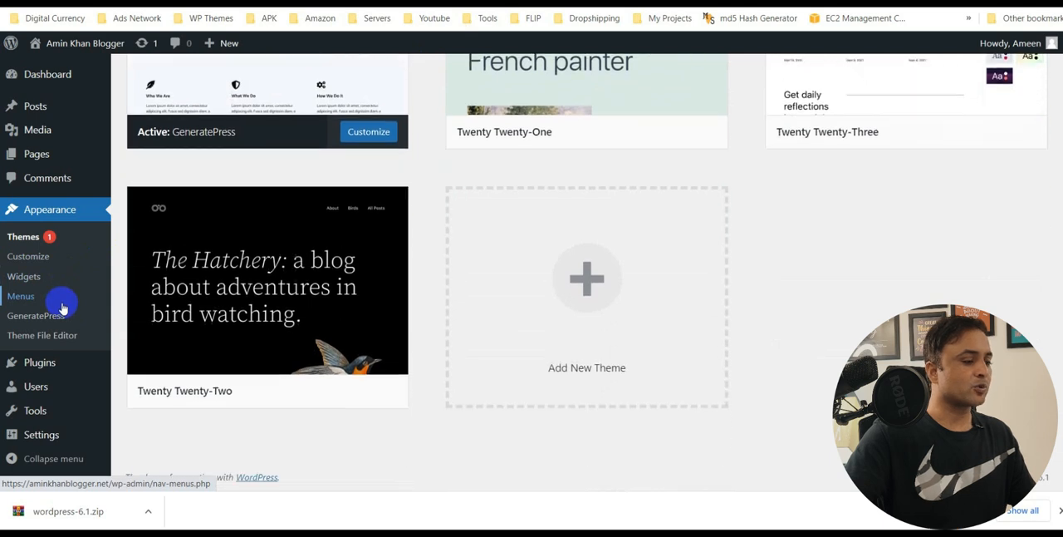
scroll(62, 307, up, 3)
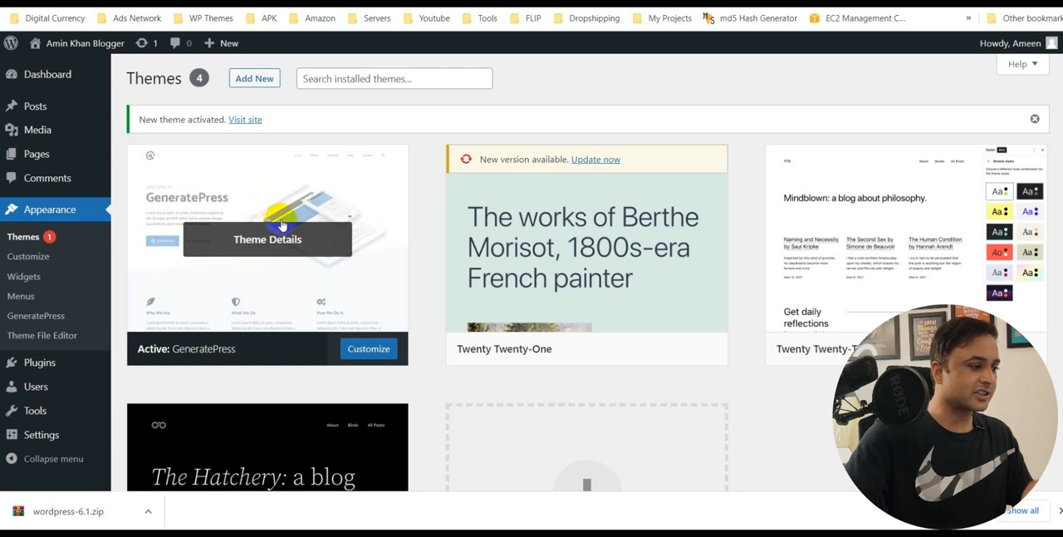
click(50, 238)
scroll(49, 238, down, 2)
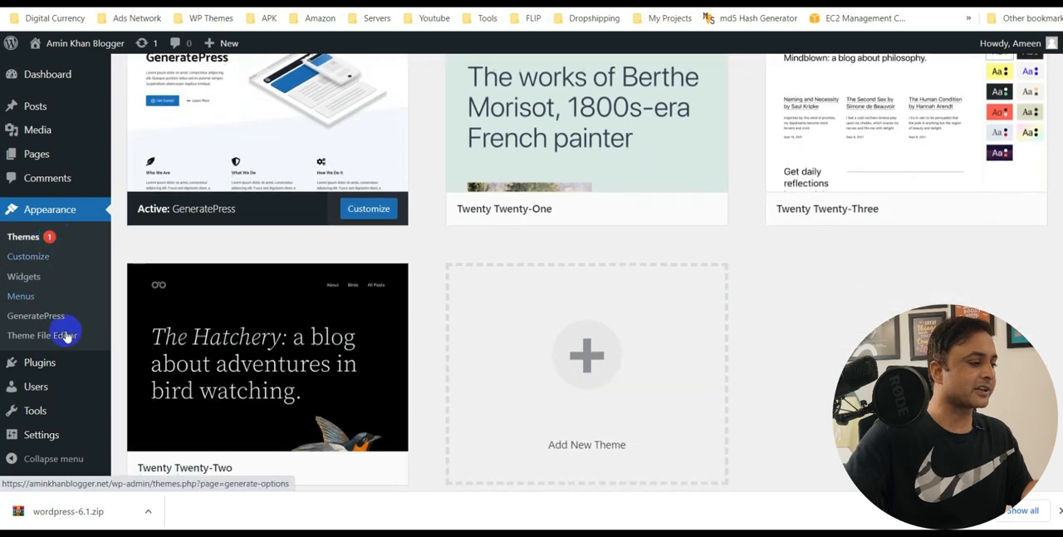
Delete the preinstalled Akismet Anti-Spam and Hello Dolly plugins together with a bulk action
mouse_move(66, 363)
click(139, 369)
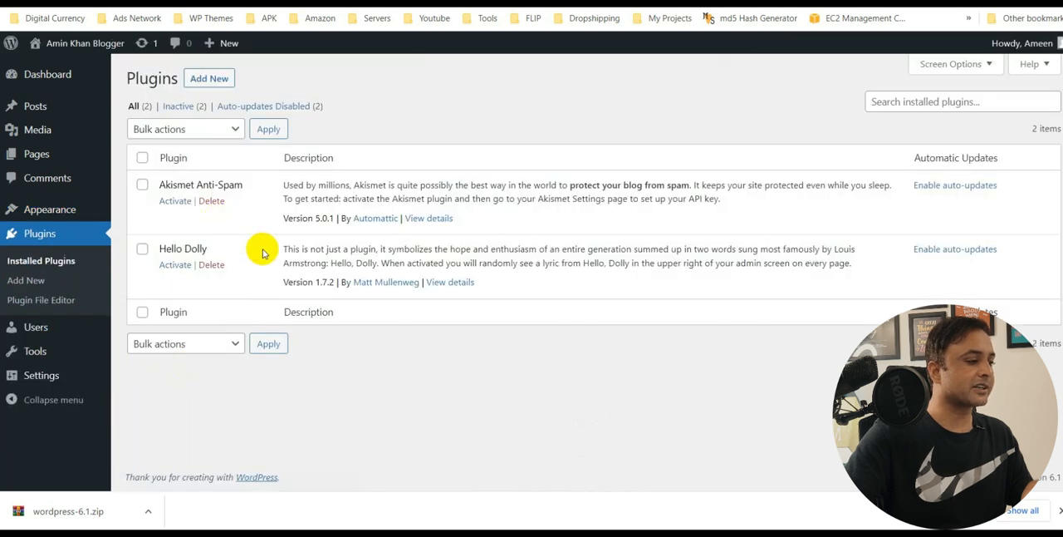
click(143, 160)
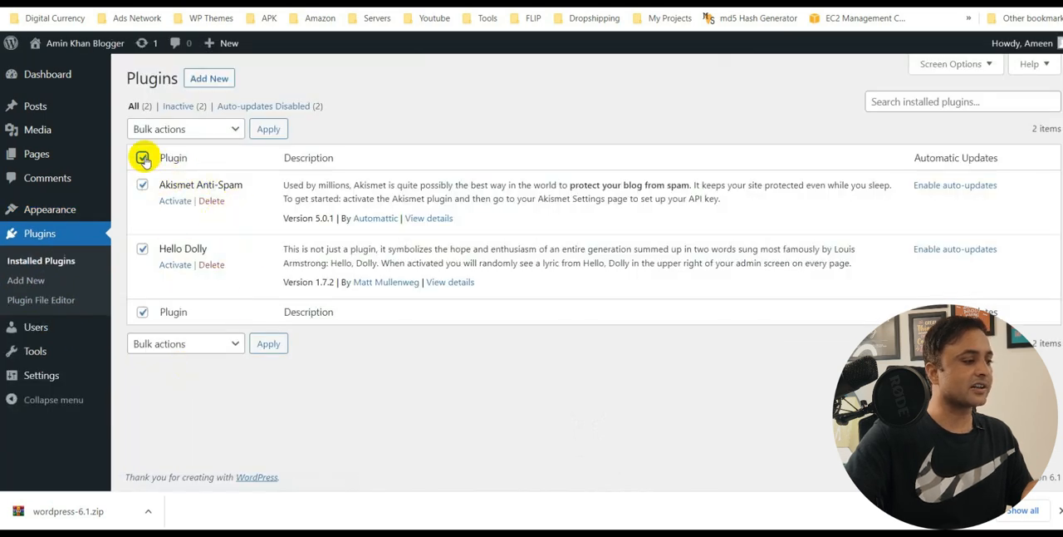
click(185, 129)
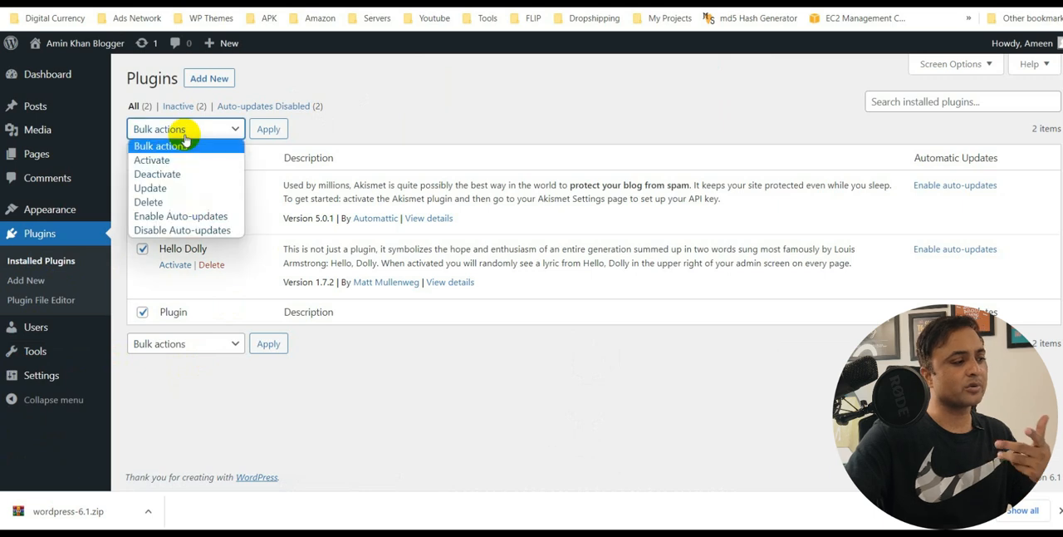
click(190, 202)
click(270, 343)
click(607, 88)
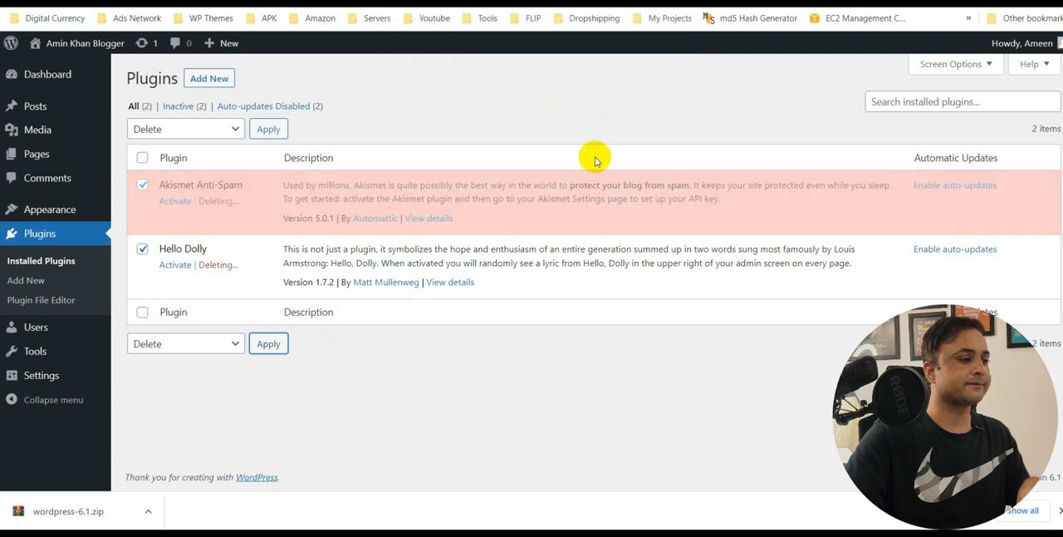
Find the Yoast SEO plugin in the plugin directory with the search term "yoast", then install and activate it
click(226, 89)
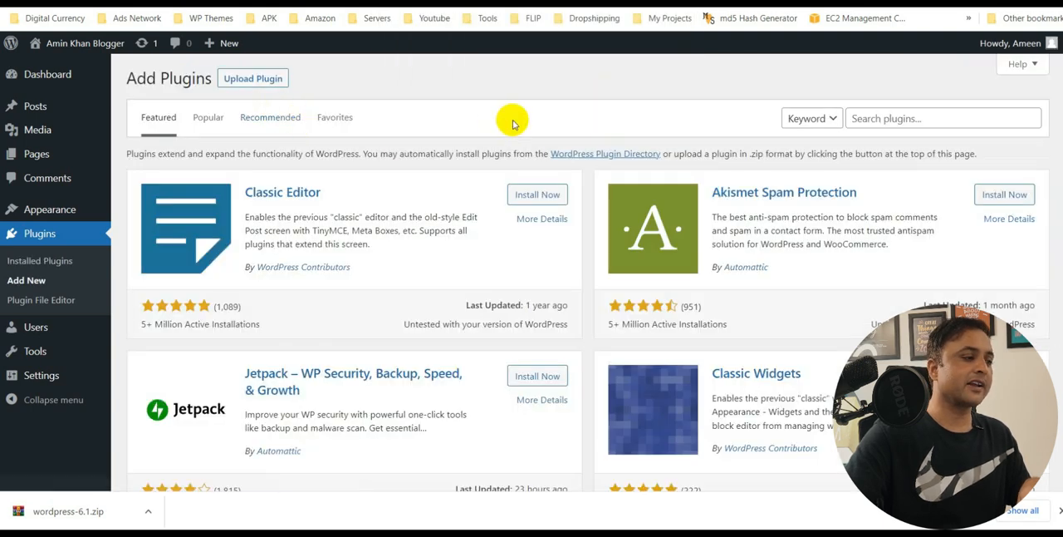
scroll(544, 237, down, 5)
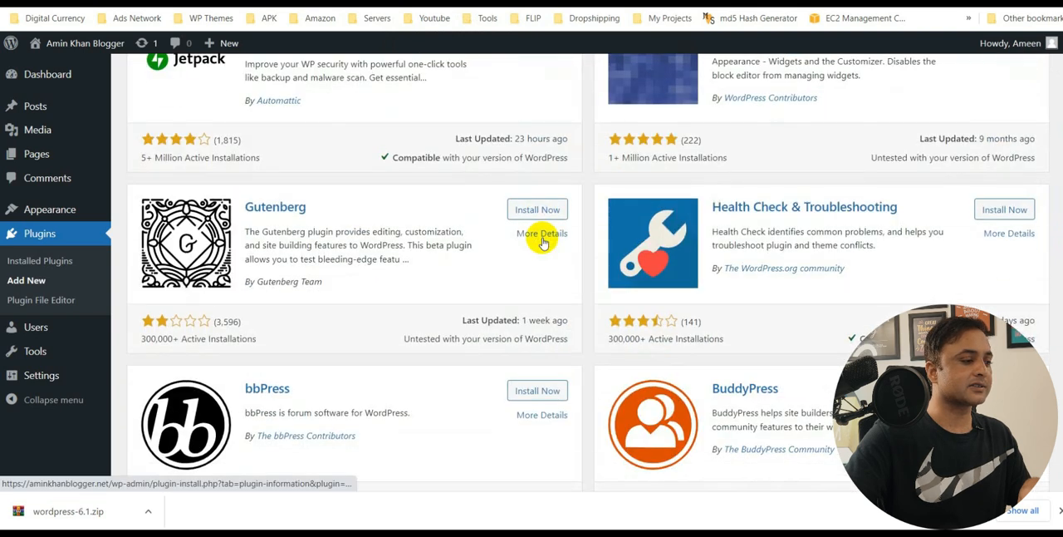
scroll(543, 240, up, 5)
click(883, 116)
text(yoast)
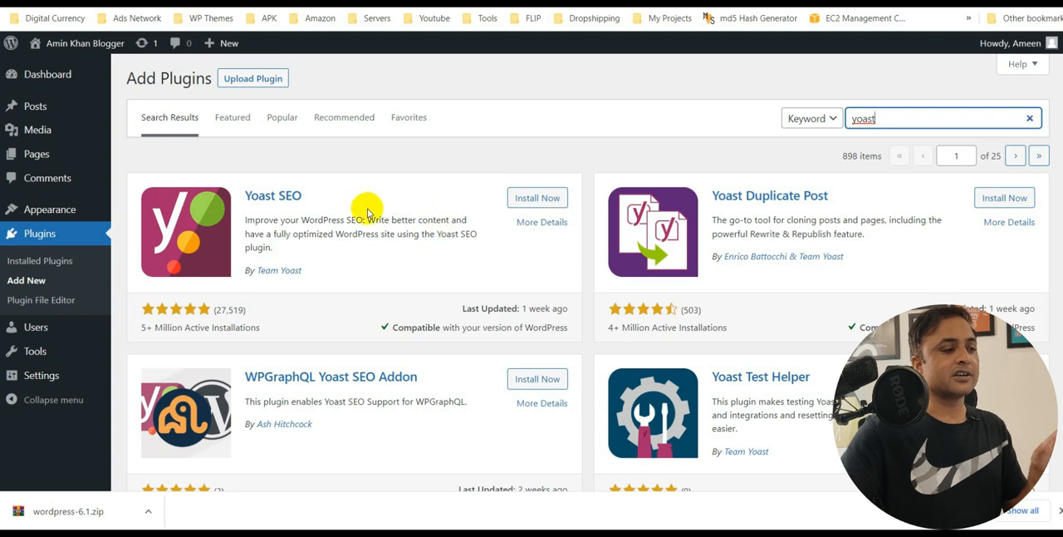
triple_click(405, 222)
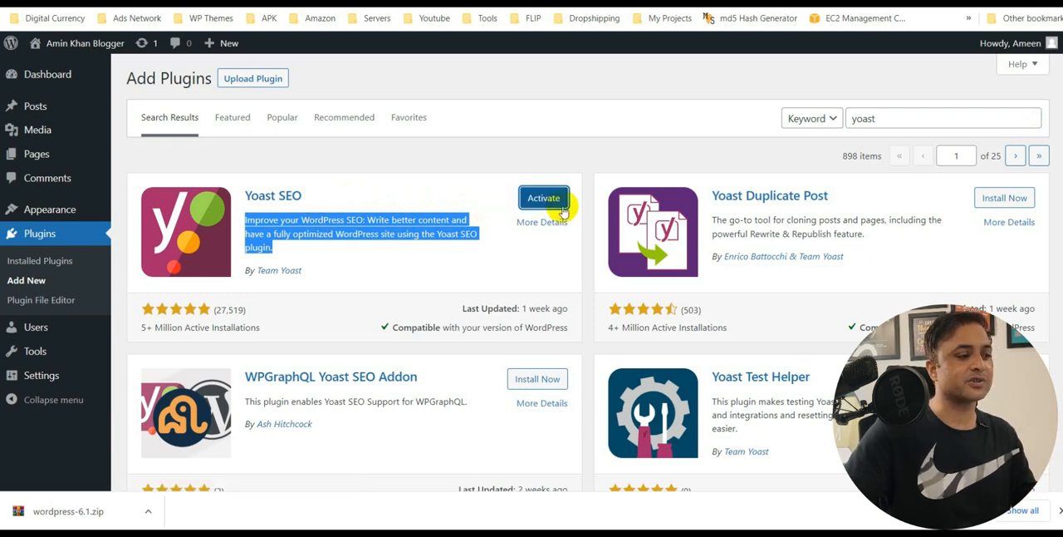
click(541, 201)
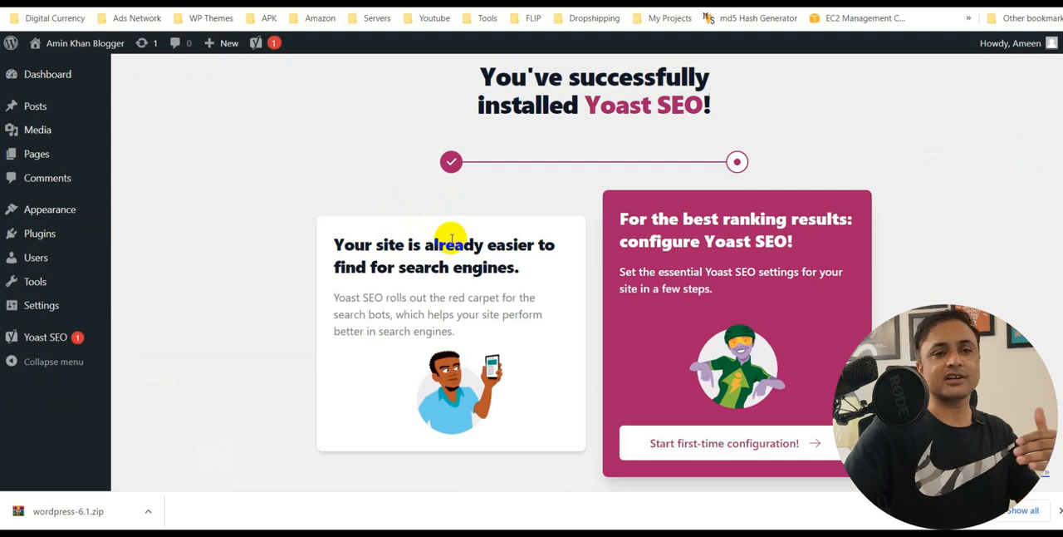
Start Yoast SEO's first-time configuration and continue past SEO data optimization to the organization logo in Site representation
scroll(448, 261, down, 1)
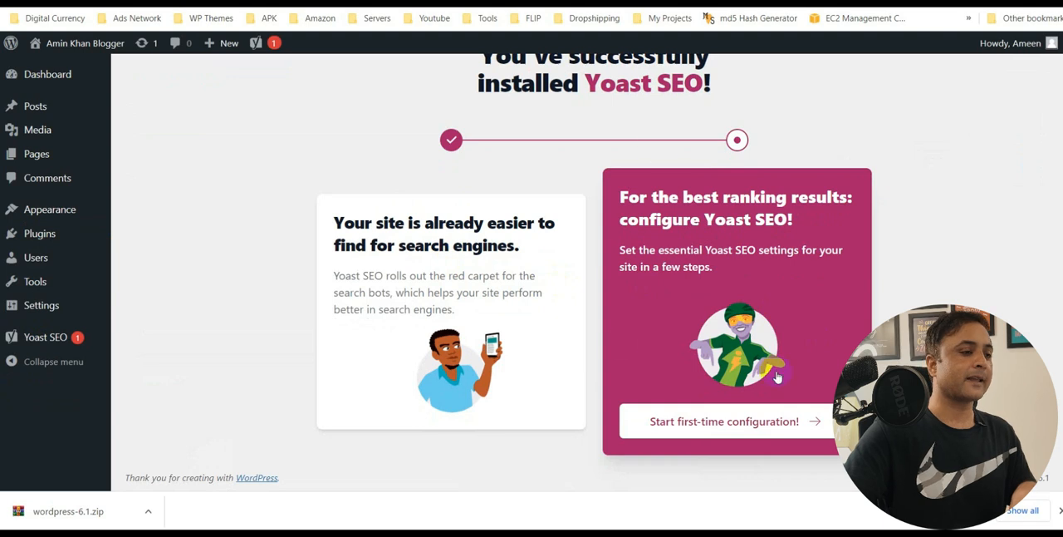
click(692, 431)
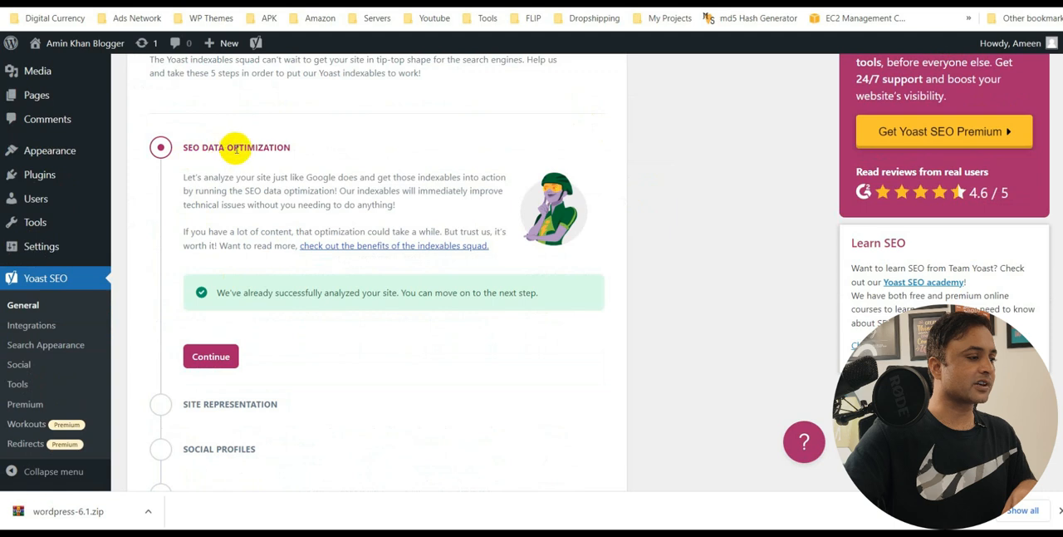
click(217, 356)
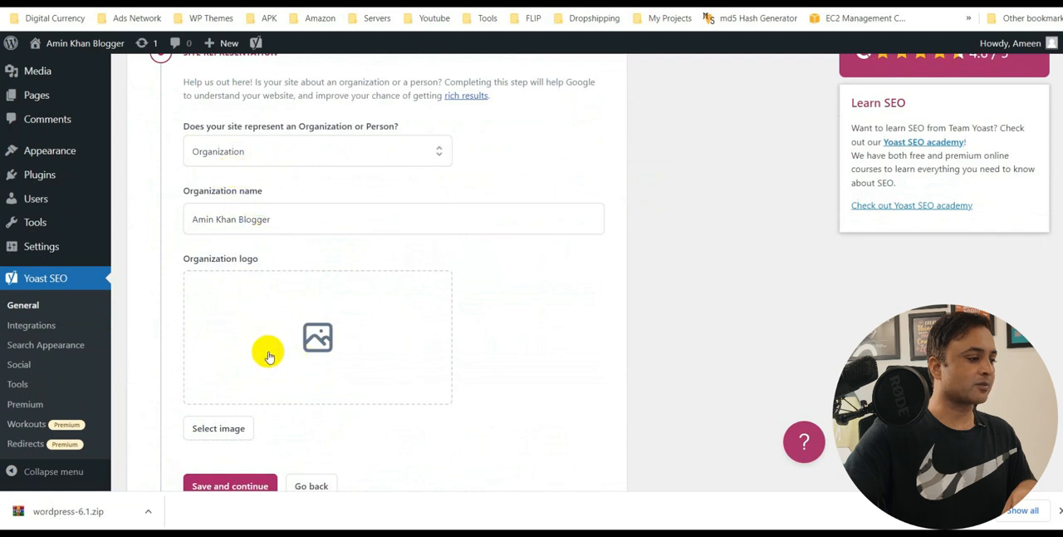
drag(180, 257, 268, 257)
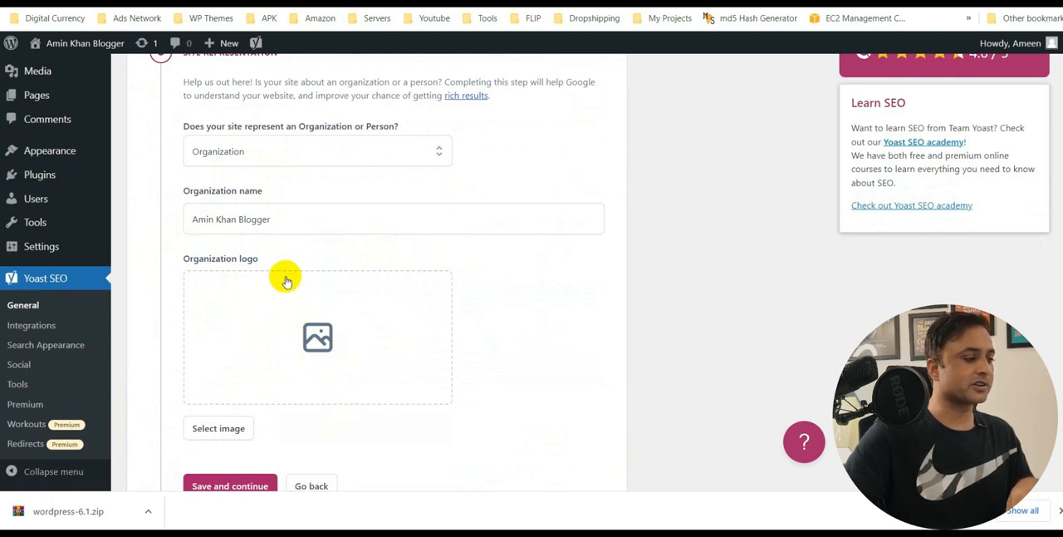
Find Paint through the Windows search and switch to it with a blank canvas
key(super+s)
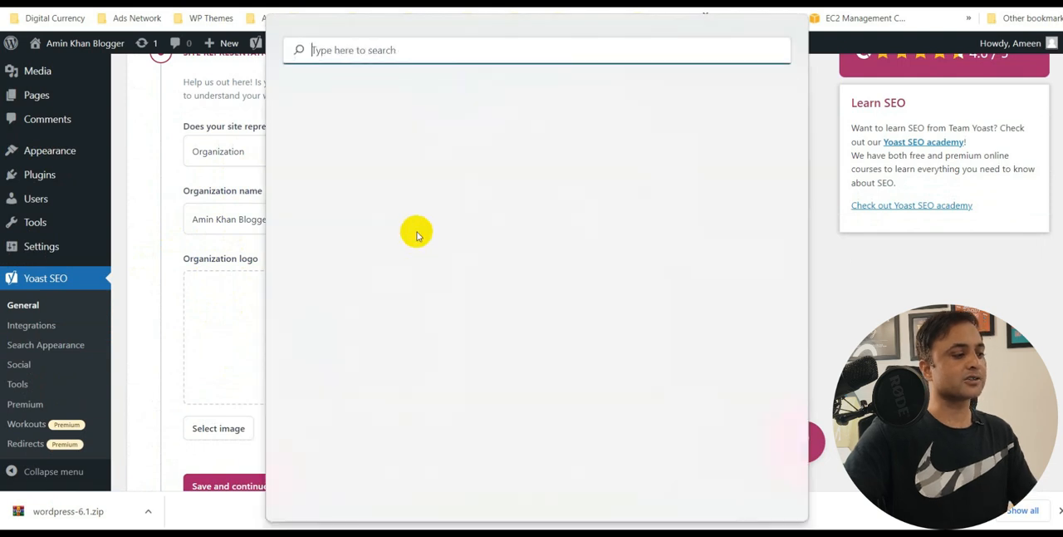
text(paint)
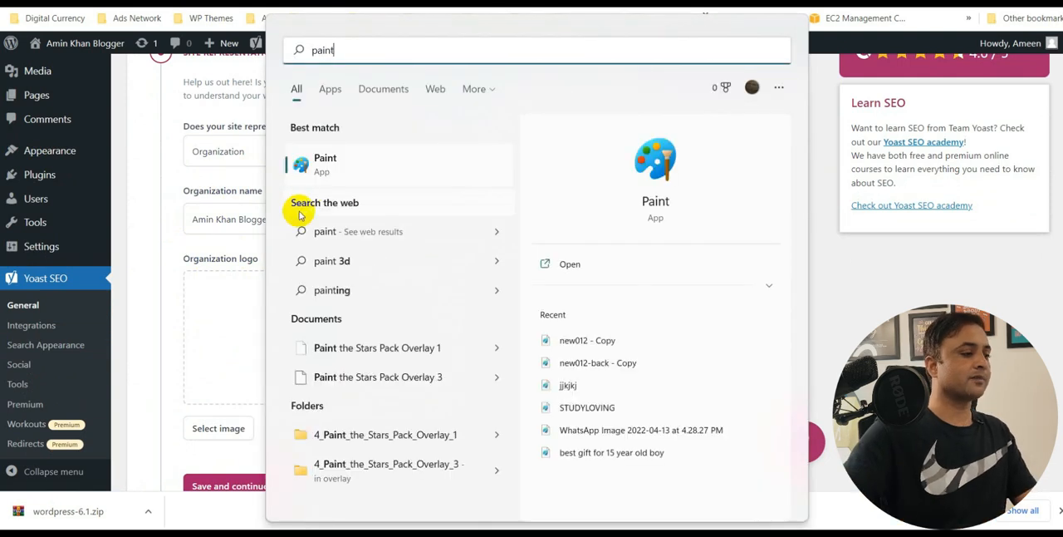
click(307, 164)
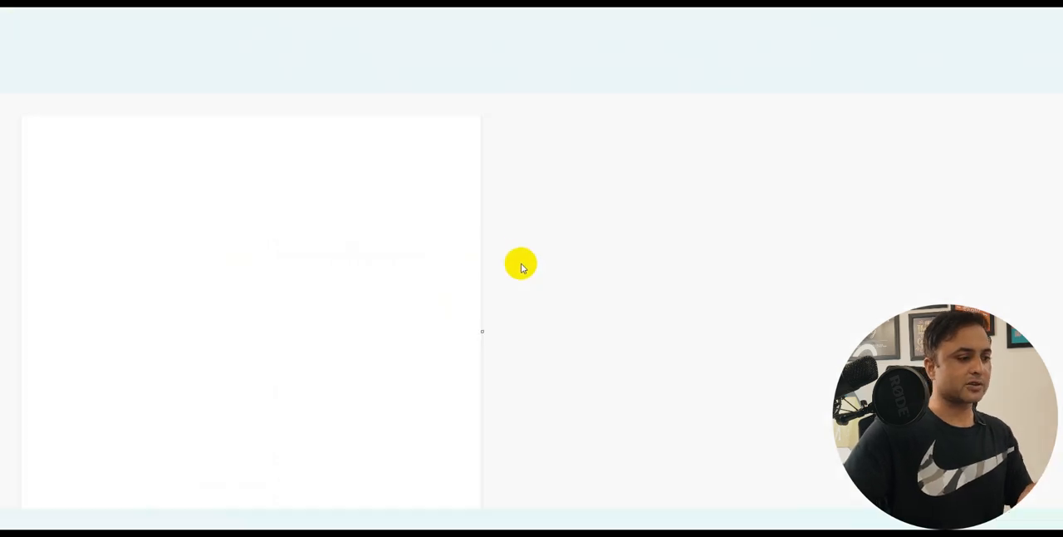
Shrink the blank canvas to a narrow logo-sized banner of about 353 × 69 px
scroll(290, 289, down, 1)
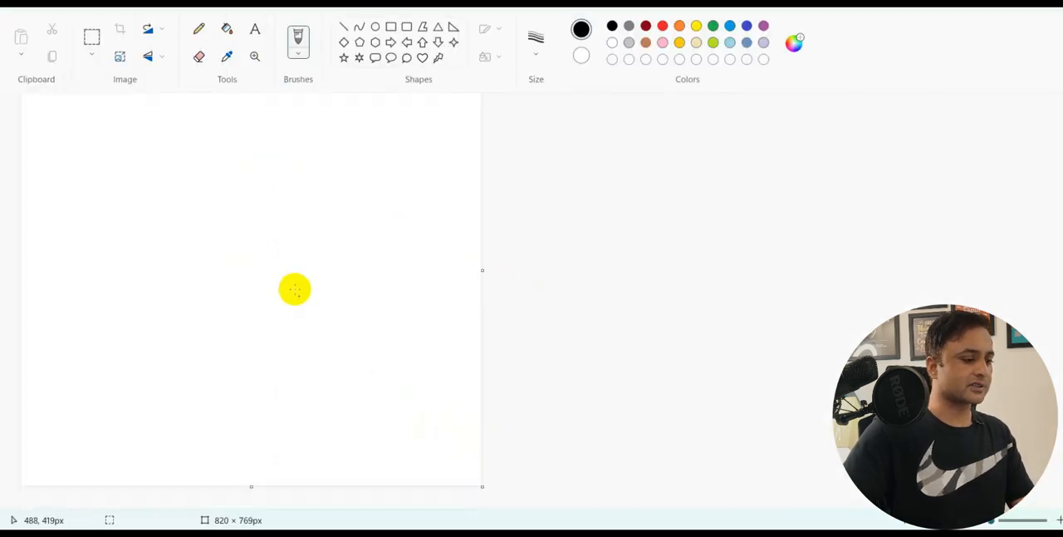
drag(252, 487, 269, 217)
drag(481, 275, 278, 178)
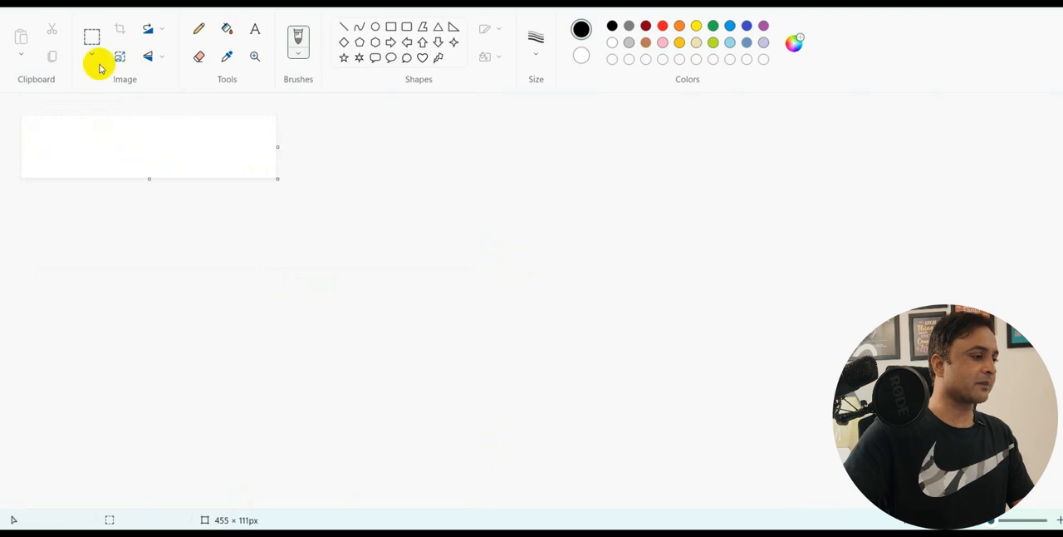
drag(268, 171, 219, 154)
Add the site's name as one line of text, trim the canvas to about 295 px wide, and fit the text inside it
click(254, 30)
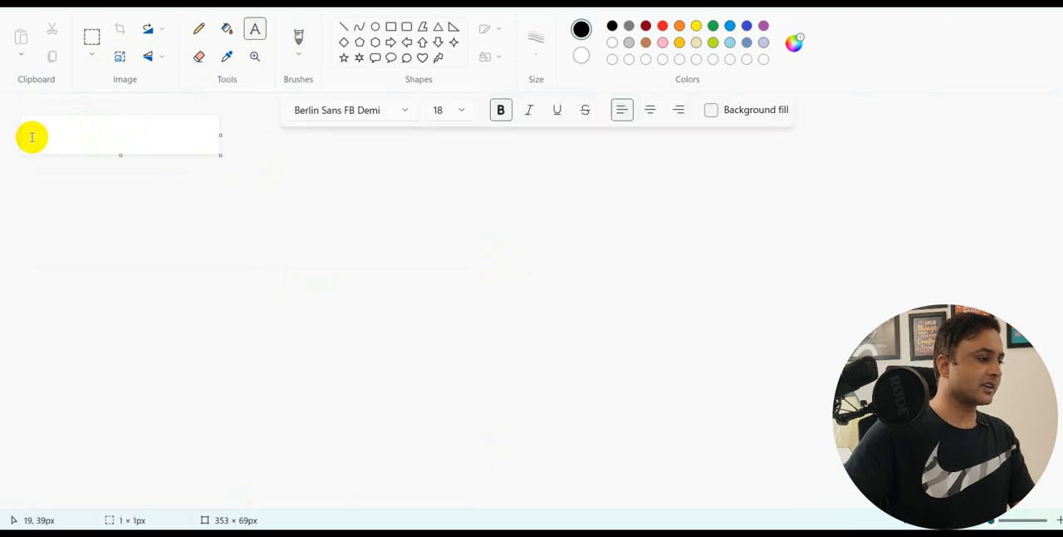
click(32, 137)
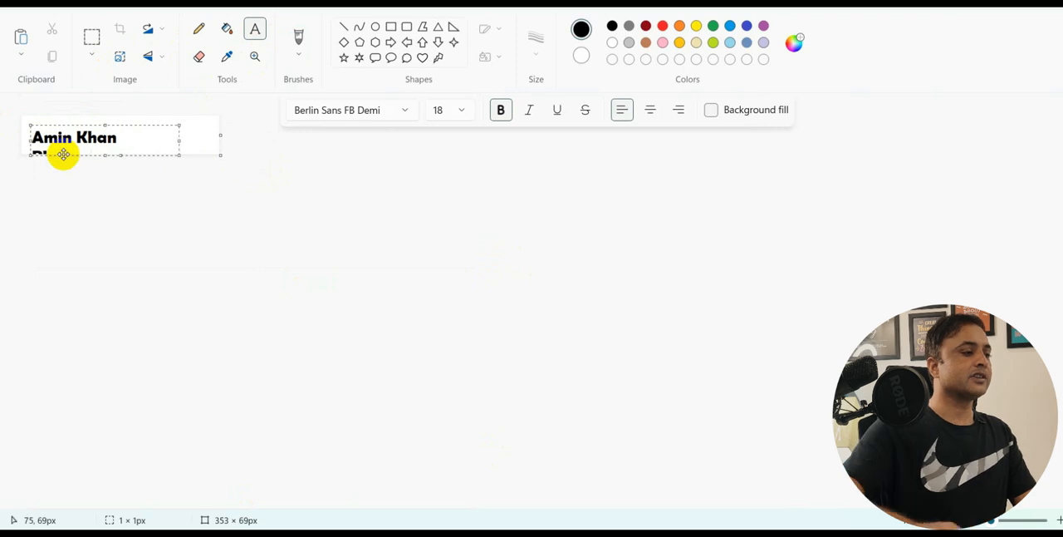
drag(178, 140, 207, 139)
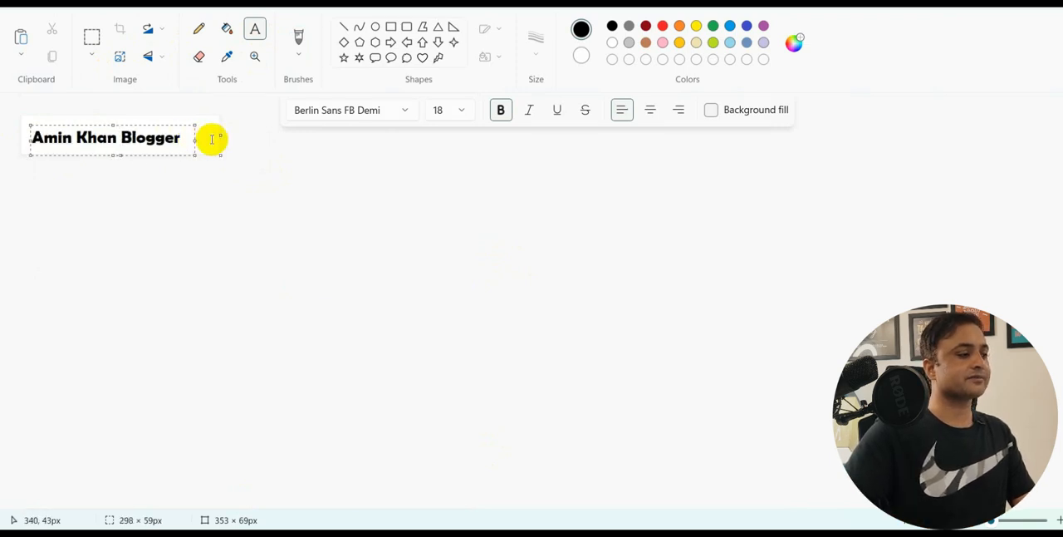
drag(220, 137, 190, 137)
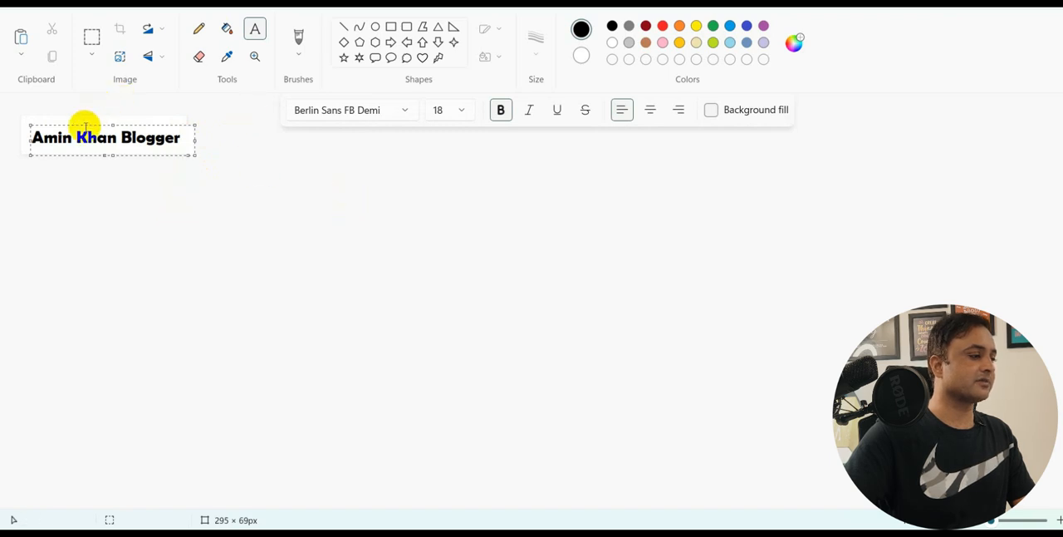
drag(84, 125, 84, 122)
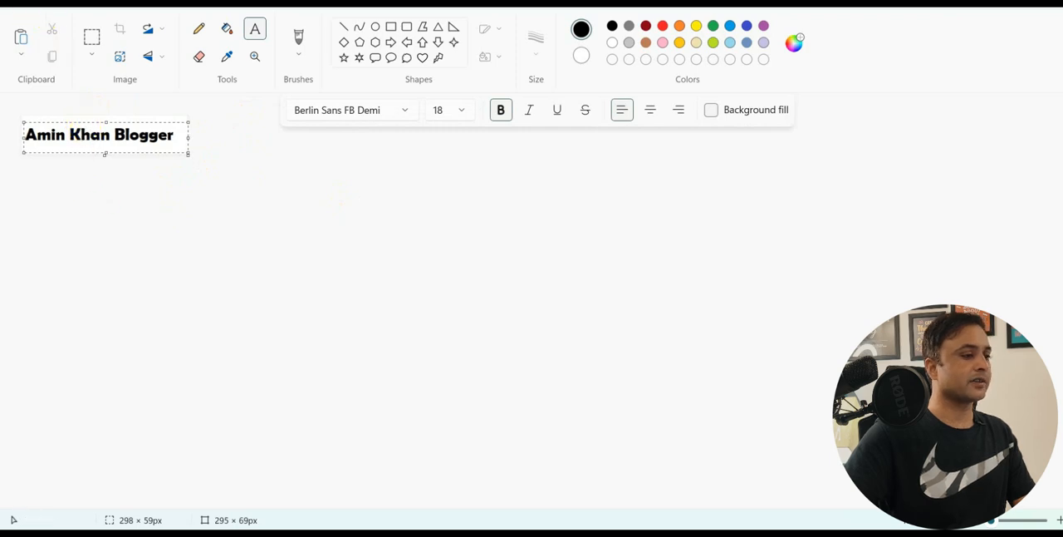
Save the logo image as a PNG picture named "logoi" on the Desktop
click(19, 2)
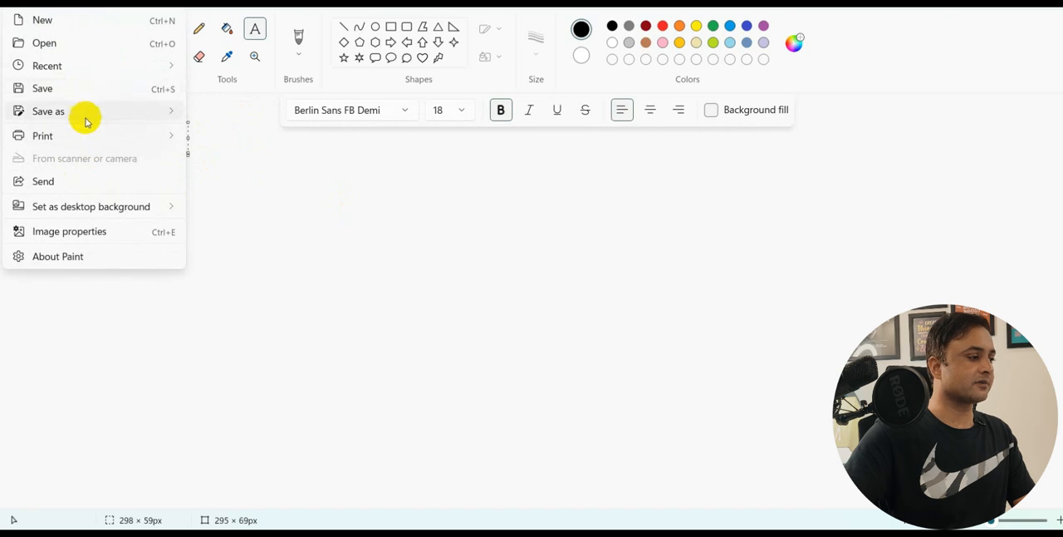
mouse_move(73, 113)
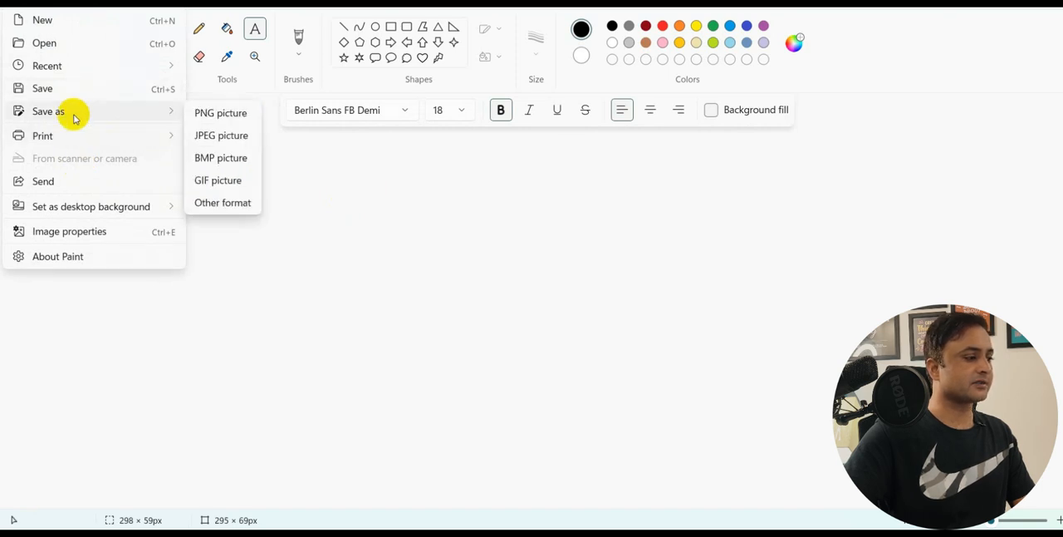
click(231, 122)
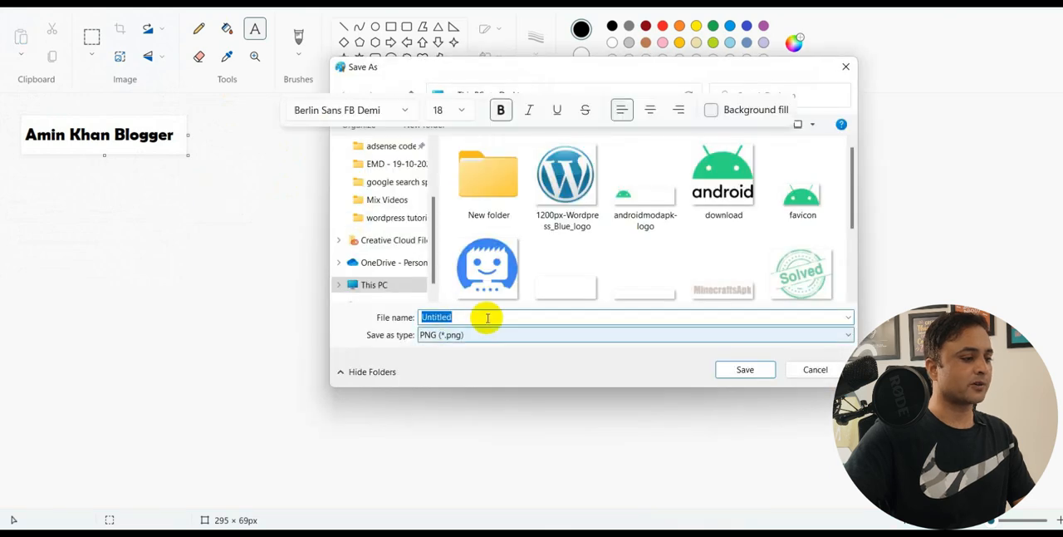
text(sdfsdf)
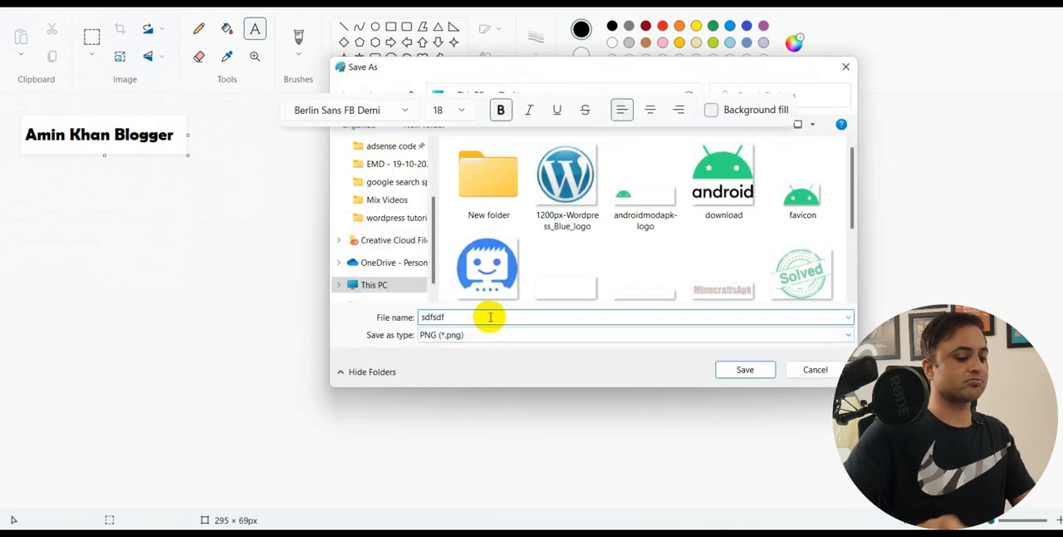
key(BackSpace)
text(logoi)
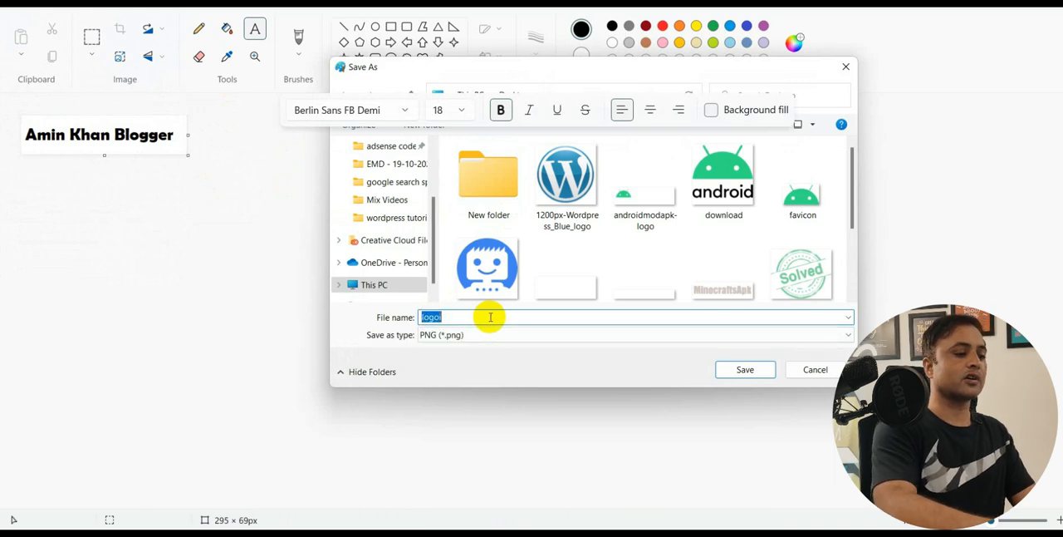
key(Return)
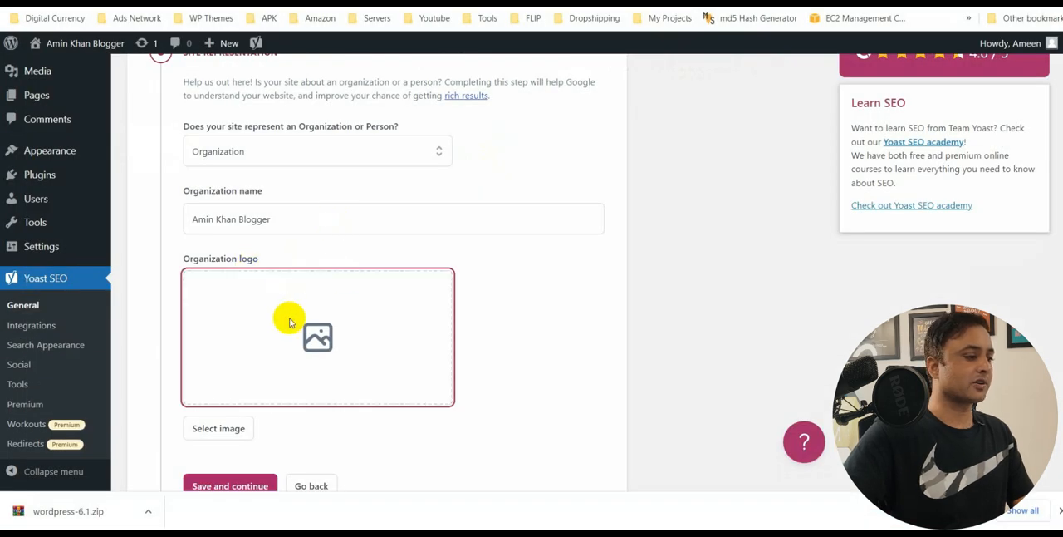
Upload logoi.png from the Desktop as Yoast's organization logo, with "logoi" as its alt text and caption
click(287, 320)
click(526, 282)
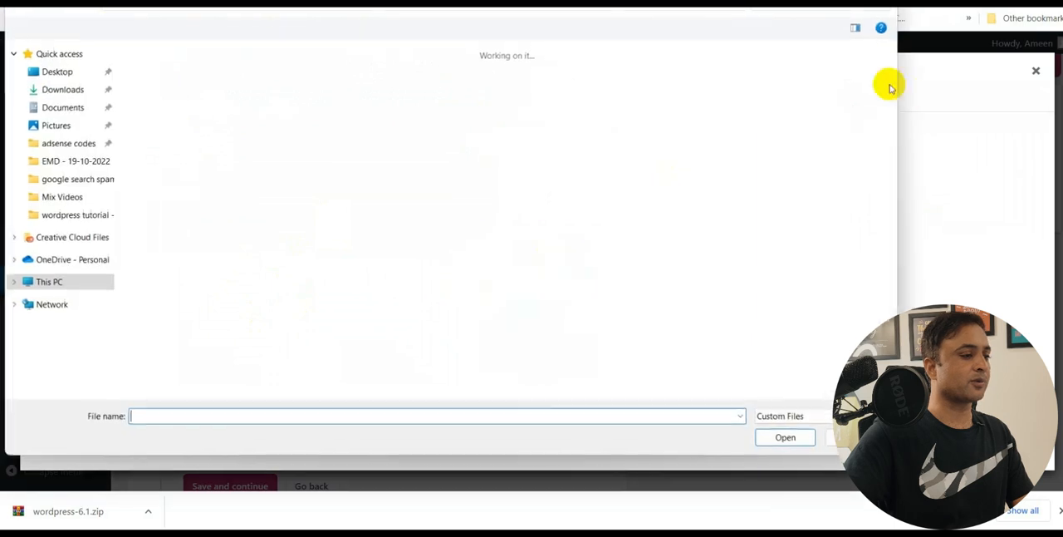
click(42, 71)
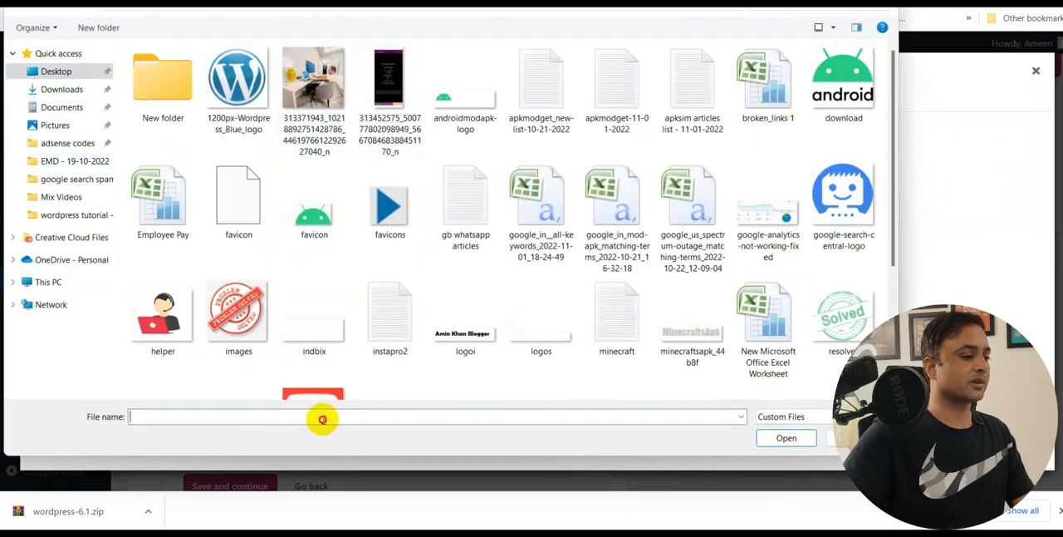
click(321, 417)
text(logoi)
click(368, 429)
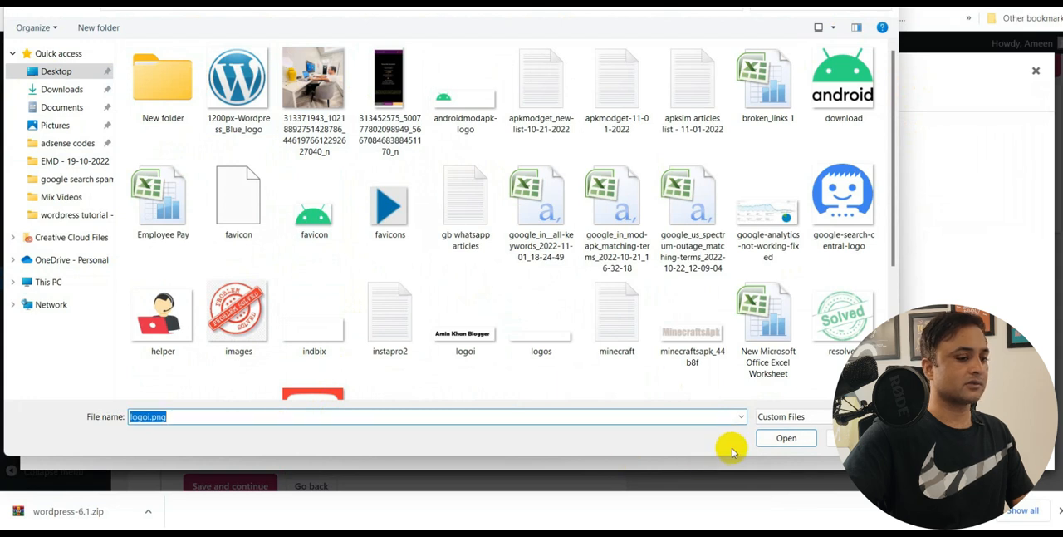
click(777, 438)
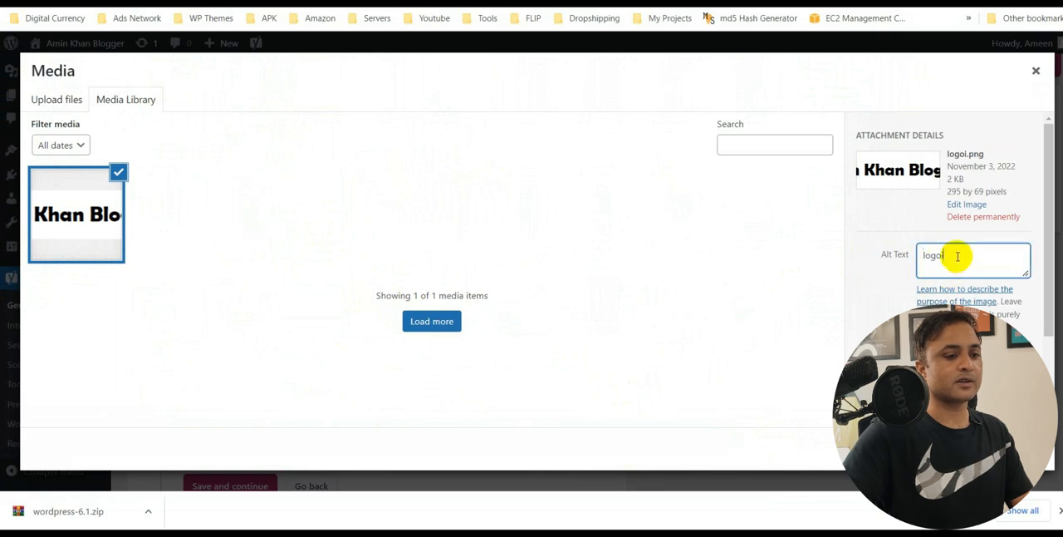
scroll(974, 373, down, 2)
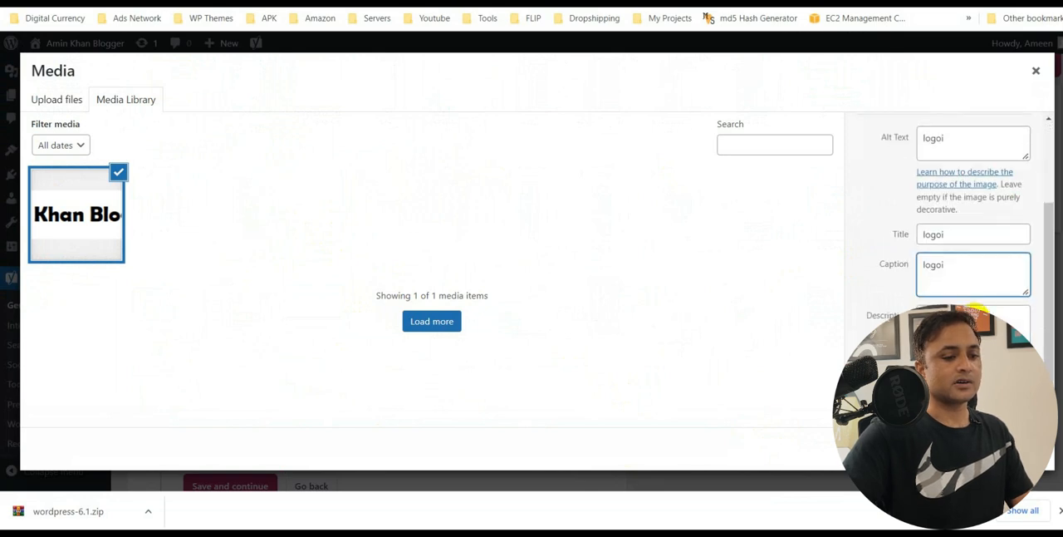
click(1017, 448)
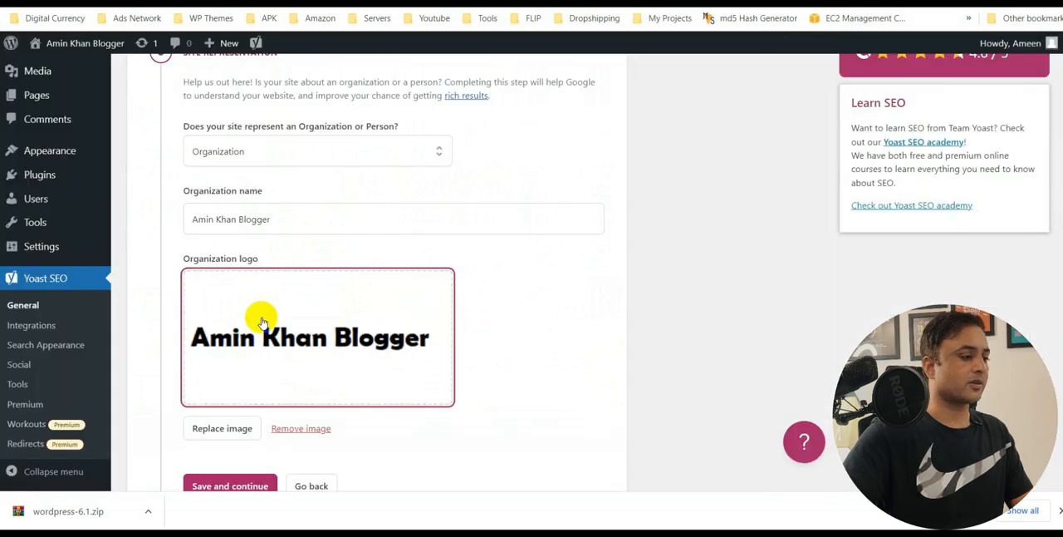
Review and save the Site representation settings, continuing to Social profiles
scroll(562, 331, down, 3)
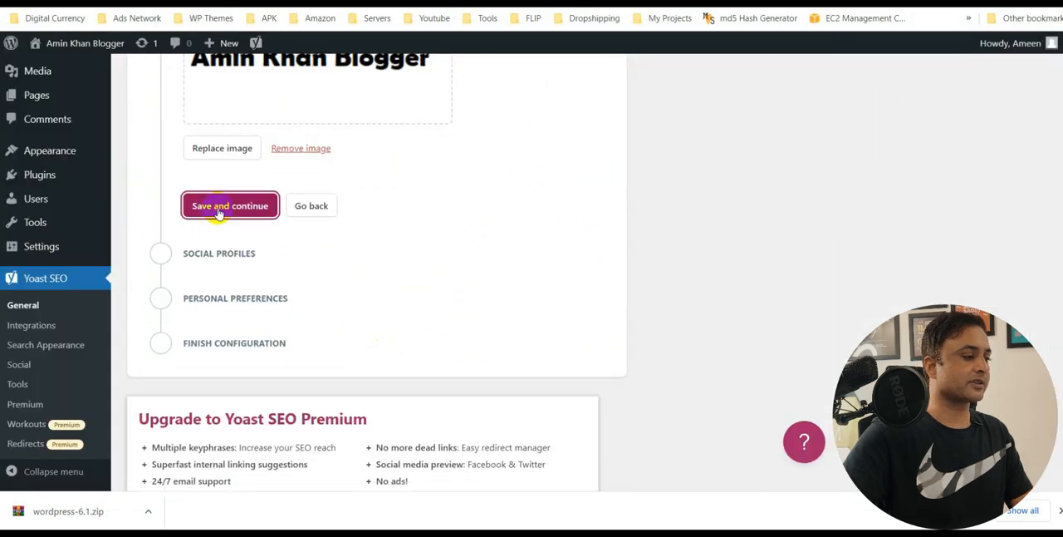
click(223, 206)
scroll(357, 258, up, 2)
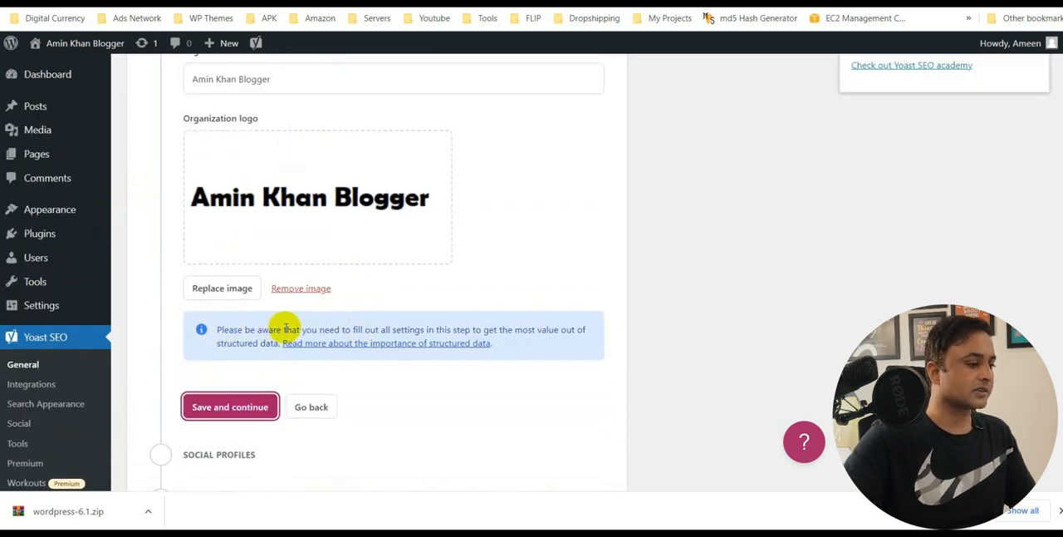
scroll(285, 327, up, 1)
scroll(294, 332, down, 4)
click(228, 200)
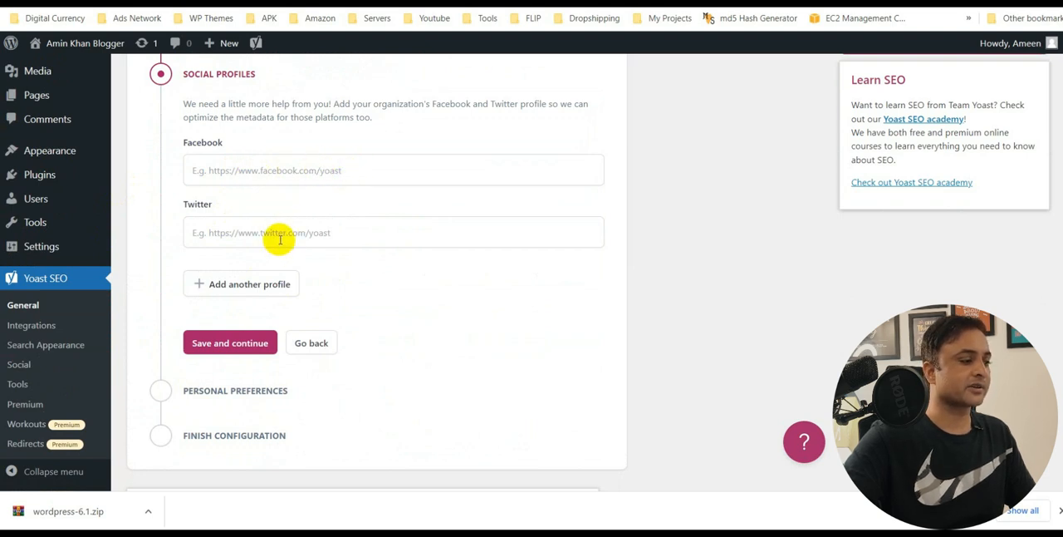
Leave the social profiles and newsletter email empty, keep "No, don't track my site data", finish the configuration, and go to the SEO dashboard
scroll(280, 239, down, 1)
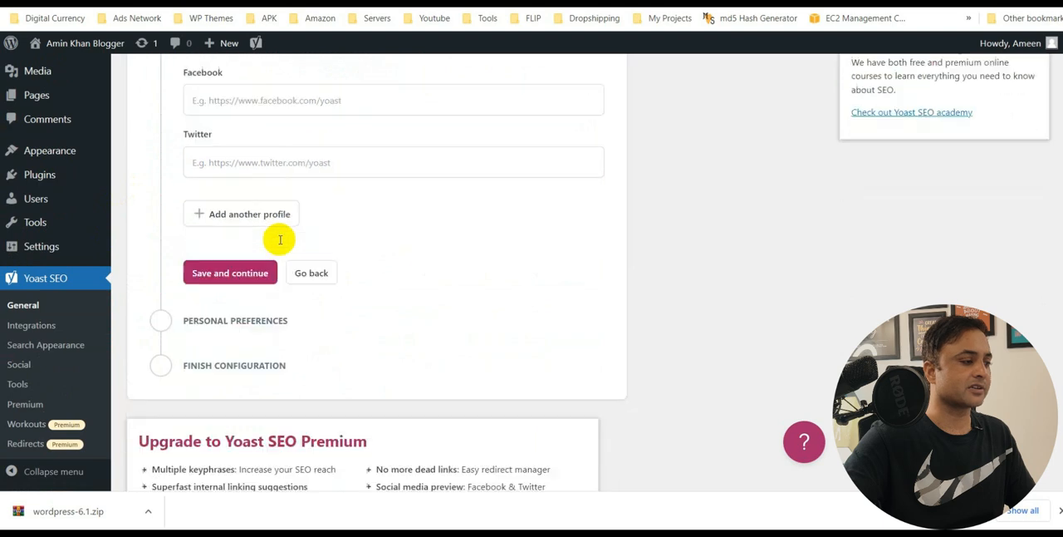
click(247, 272)
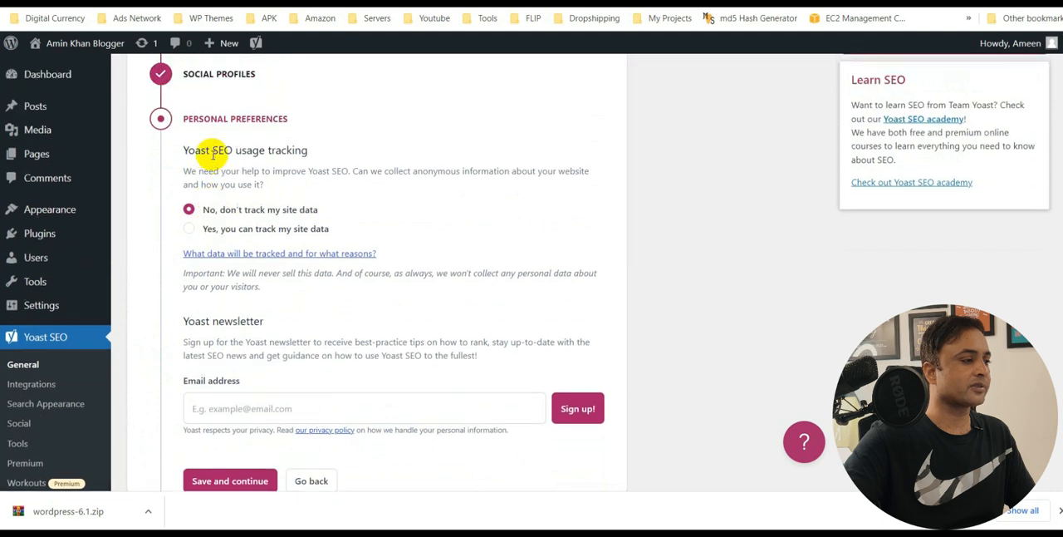
scroll(408, 297, down, 2)
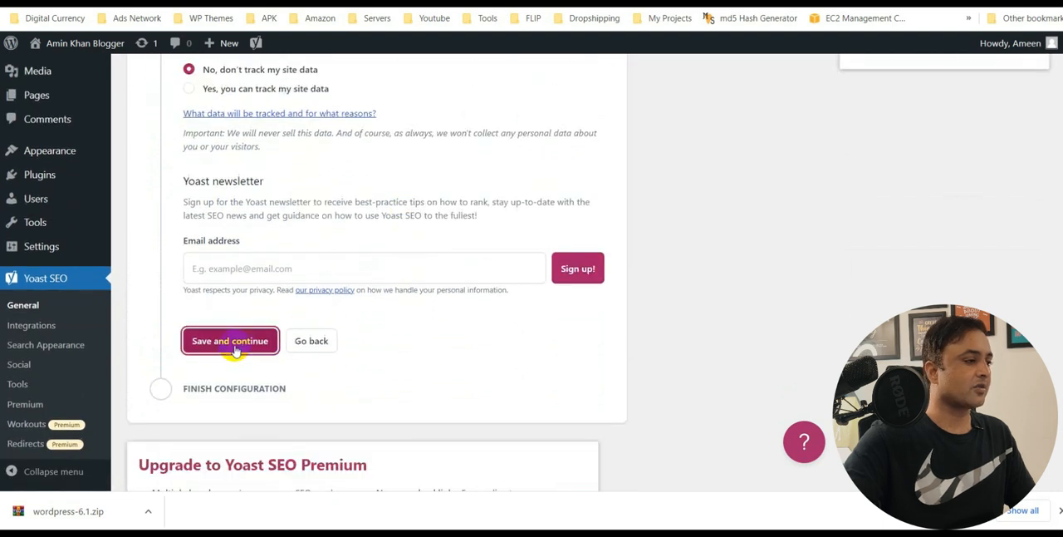
click(235, 347)
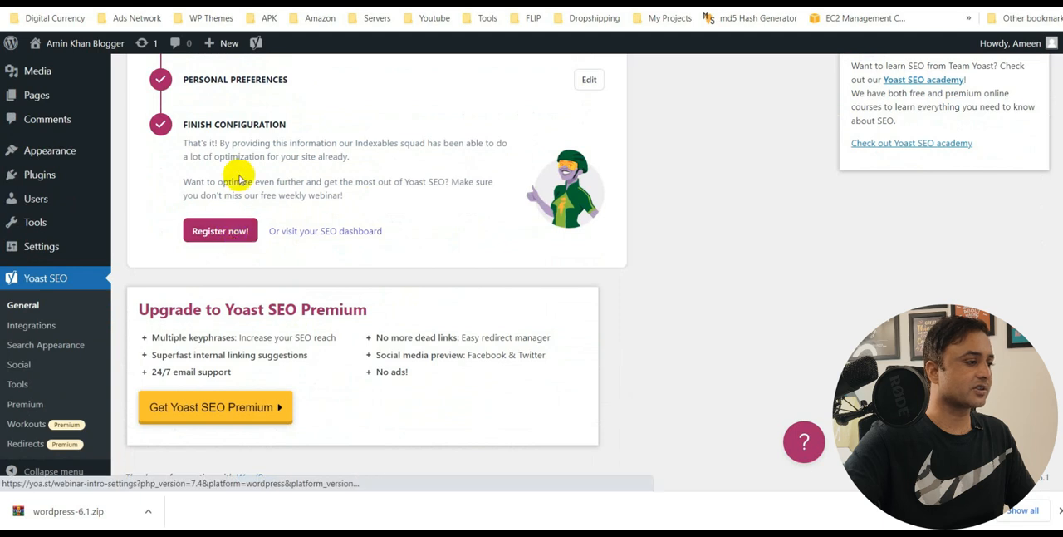
click(240, 233)
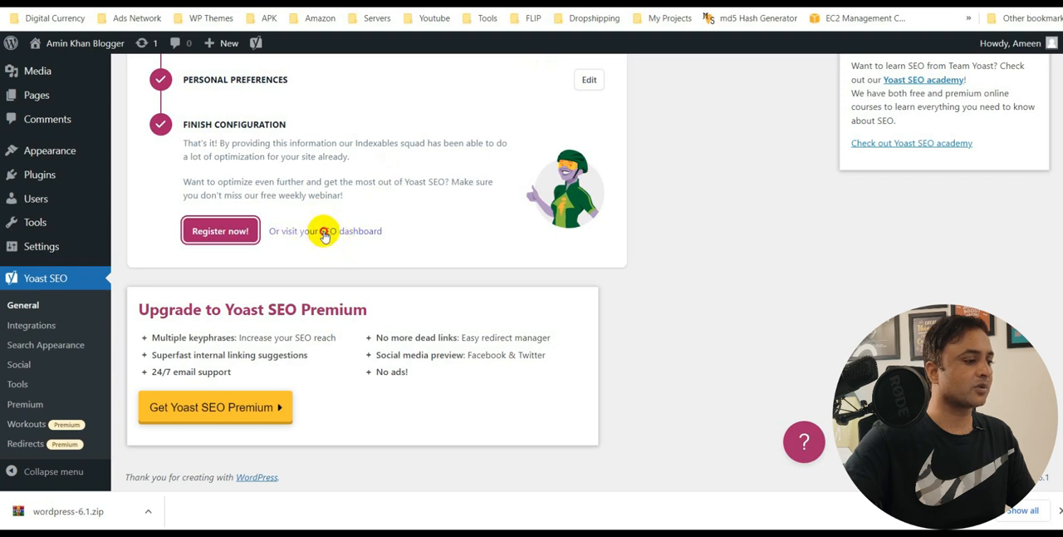
click(324, 231)
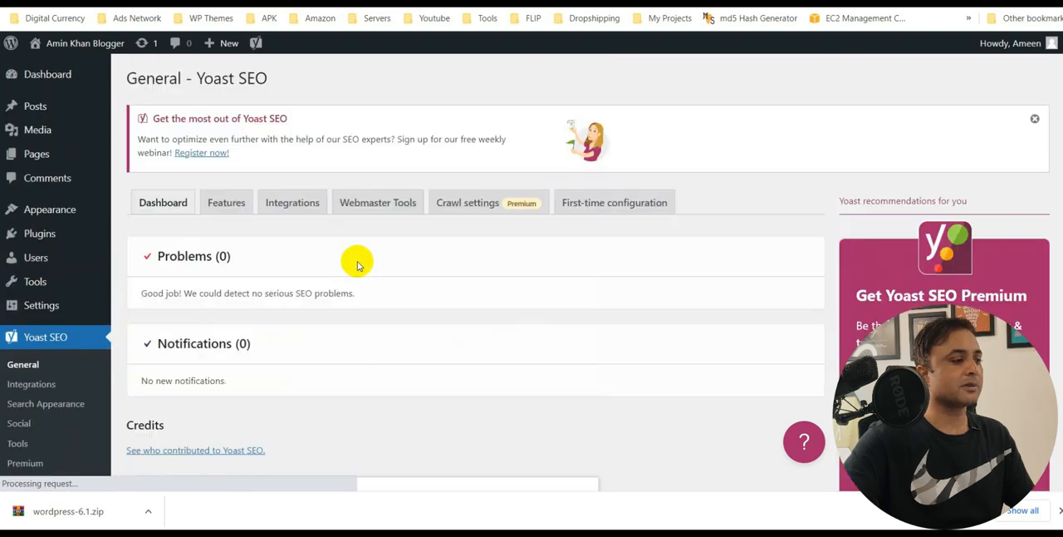
Review the Yoast SEO dashboard's problems and notifications and the feature switches, including XML sitemaps
scroll(357, 263, down, 1)
scroll(354, 262, down, 1)
scroll(351, 256, up, 3)
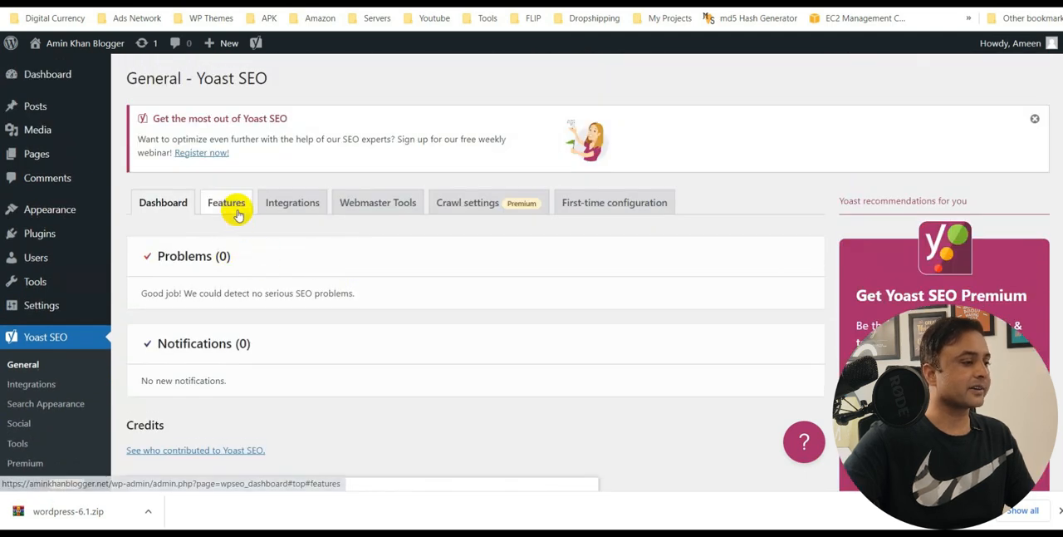
click(237, 212)
scroll(237, 212, down, 5)
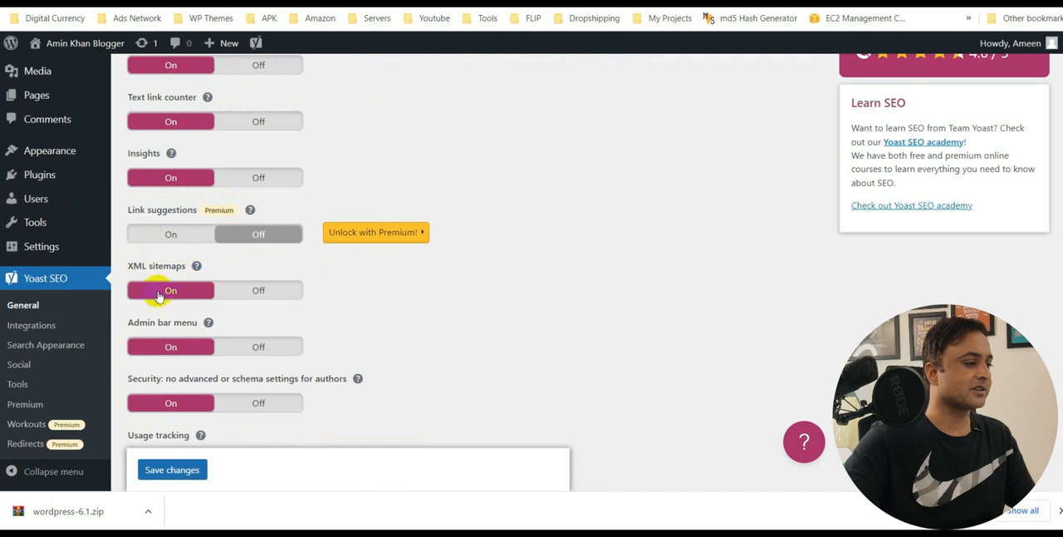
scroll(477, 209, up, 5)
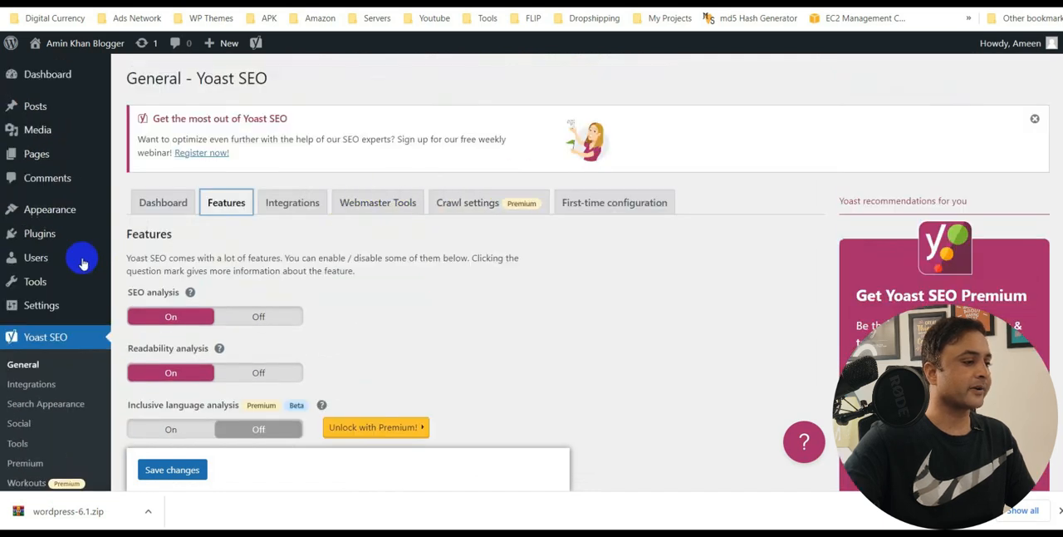
scroll(50, 357, down, 1)
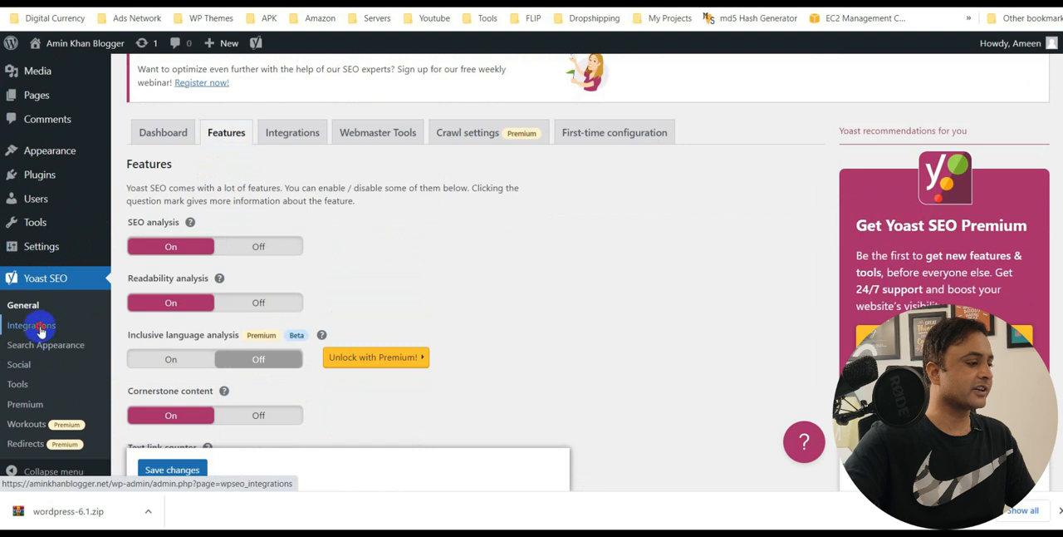
Look through Yoast SEO's plugin integrations, then open the Search Appearance settings
click(31, 323)
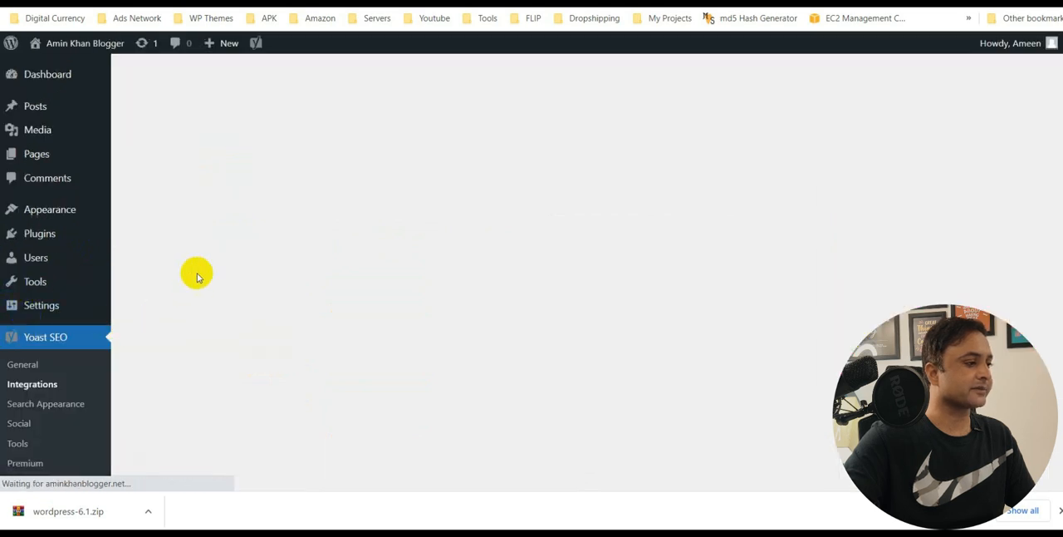
scroll(278, 240, down, 8)
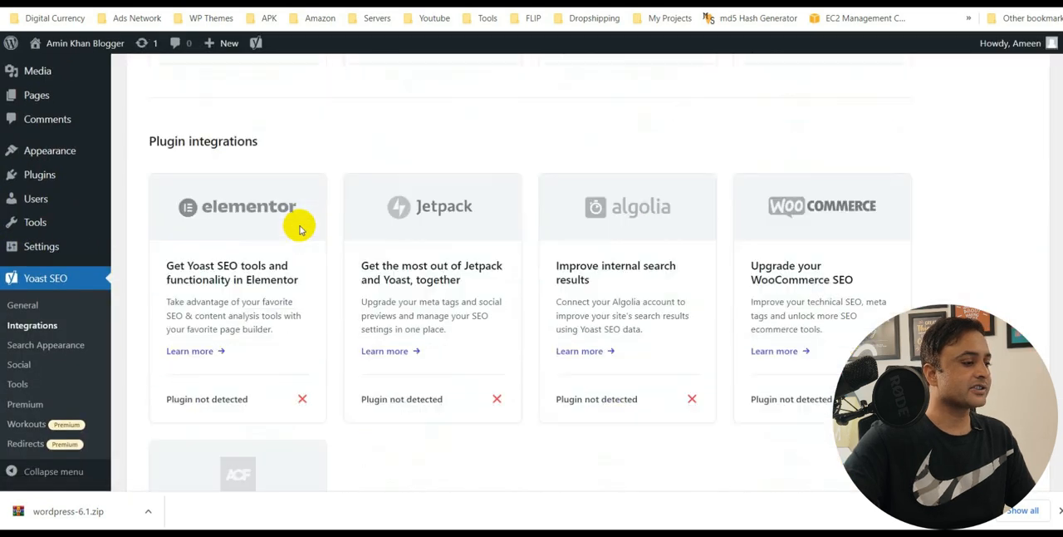
click(72, 344)
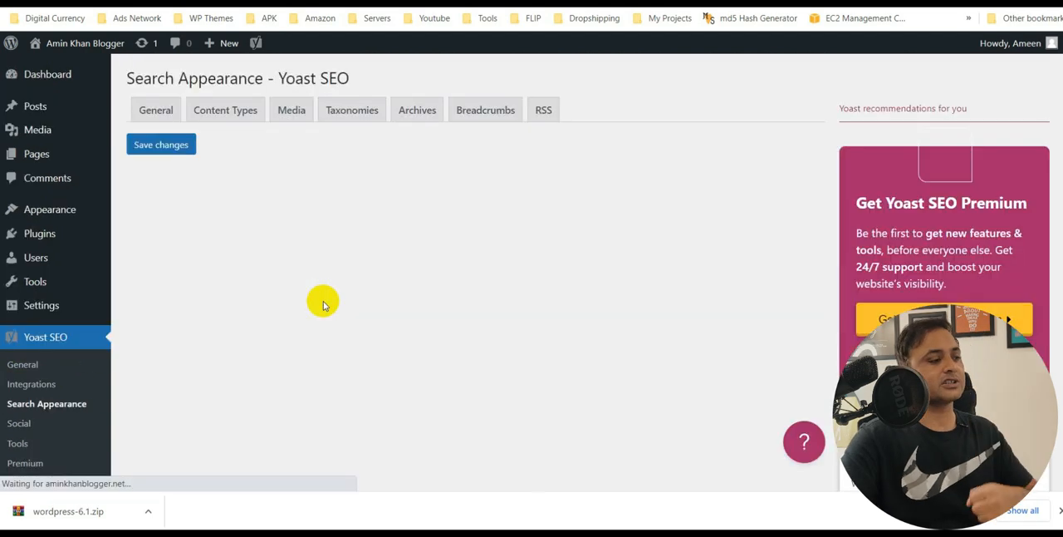
Replace the variables in the homepage SEO title with the text "AminKhanBlogger.net |"
scroll(241, 270, down, 2)
scroll(246, 264, down, 2)
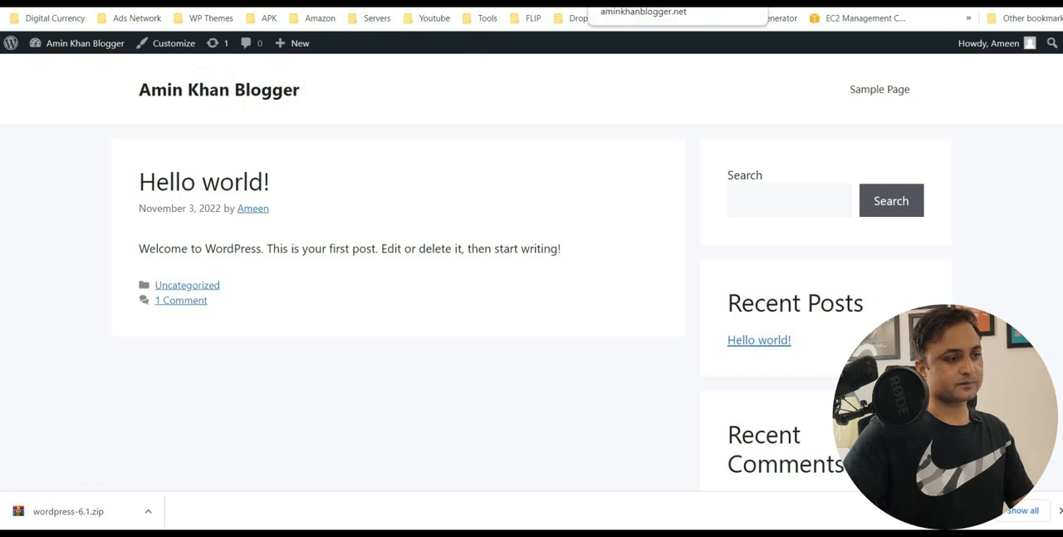
click(353, 272)
key(BackSpace)
key(BackSpace)
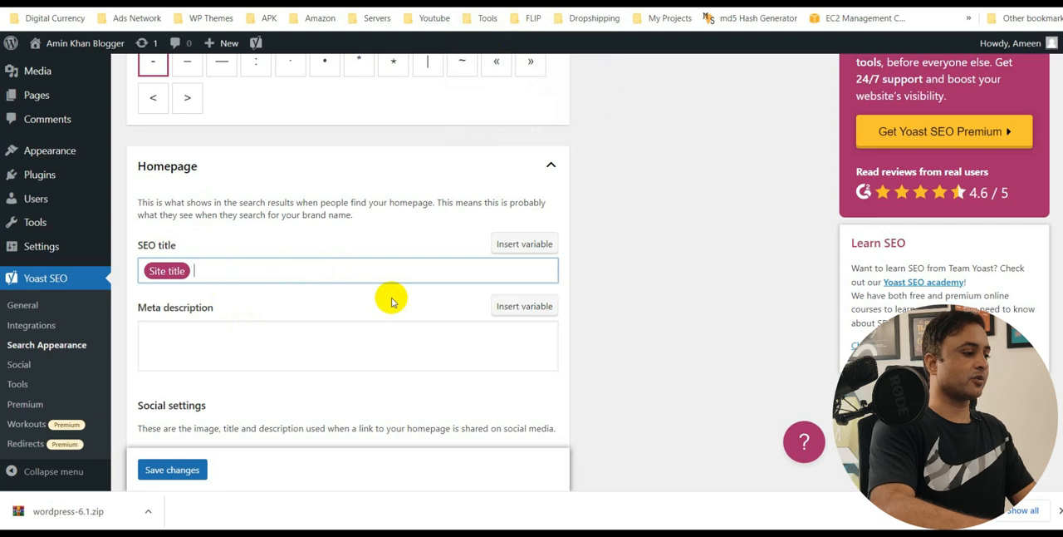
key(BackSpace)
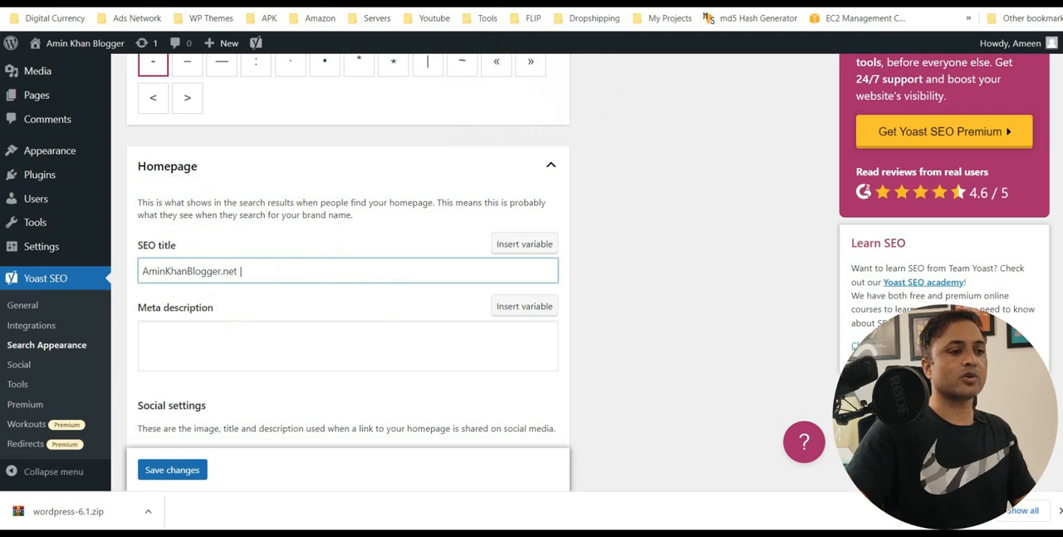
Search Google for "ipl schedule" in a new browser tab
key(ctrl+t)
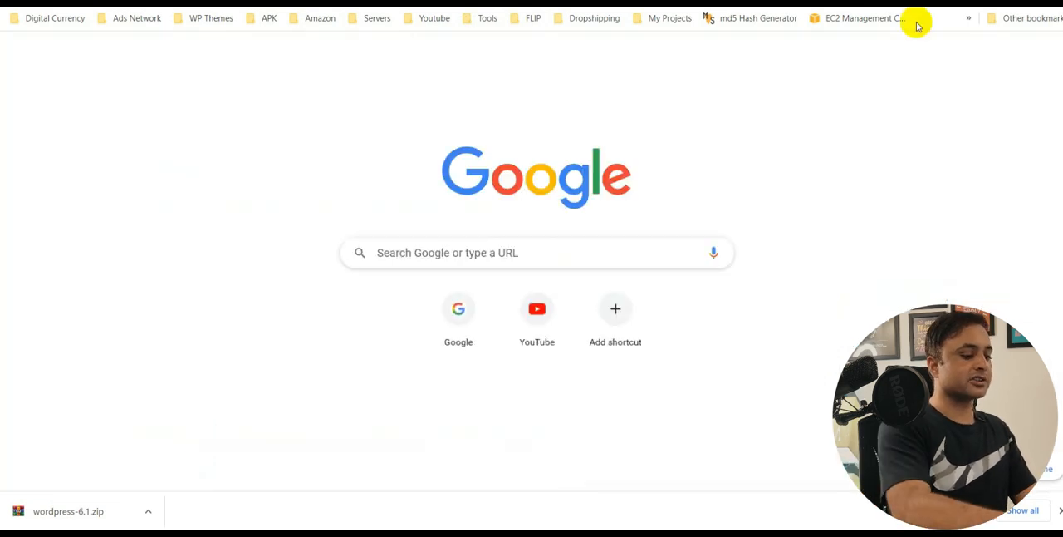
text(ip schedul)
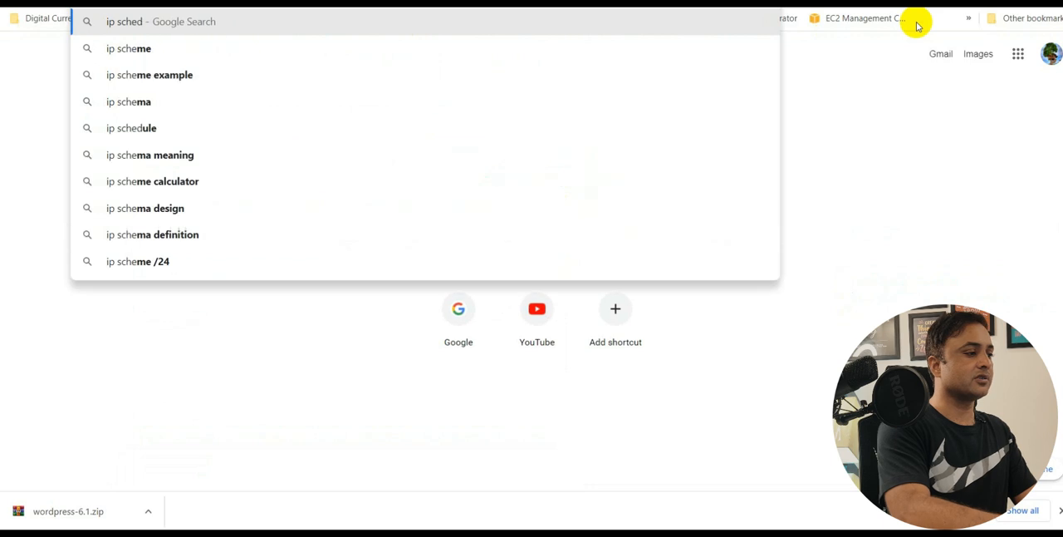
key(BackSpace)
key(BackSpace)
key(BackSpace)
key(BackSpace)
key(BackSpace)
key(BackSpace)
key(BackSpace)
key(BackSpace)
key(BackSpace)
key(BackSpace)
text(googl)
key(Return)
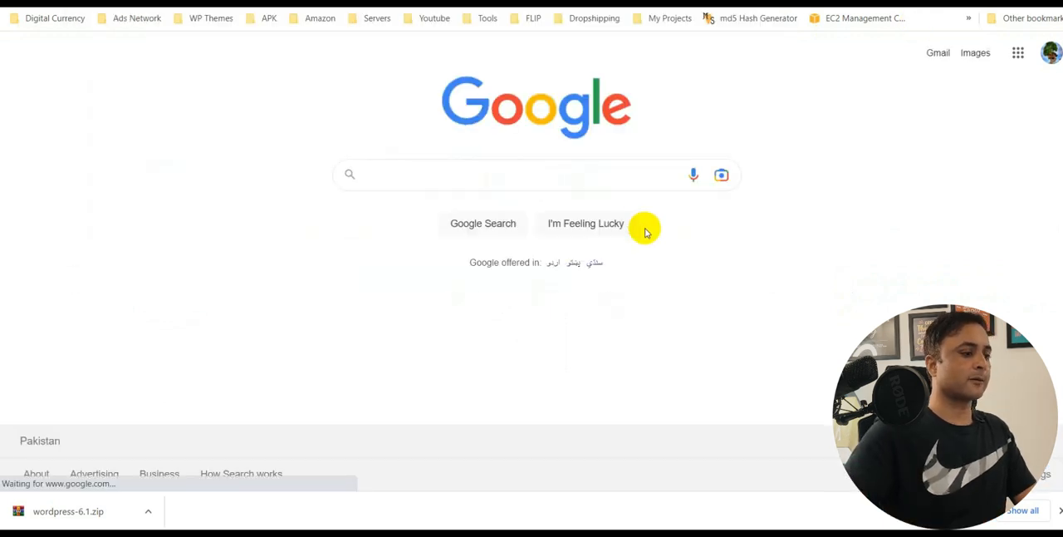
text(ipl s)
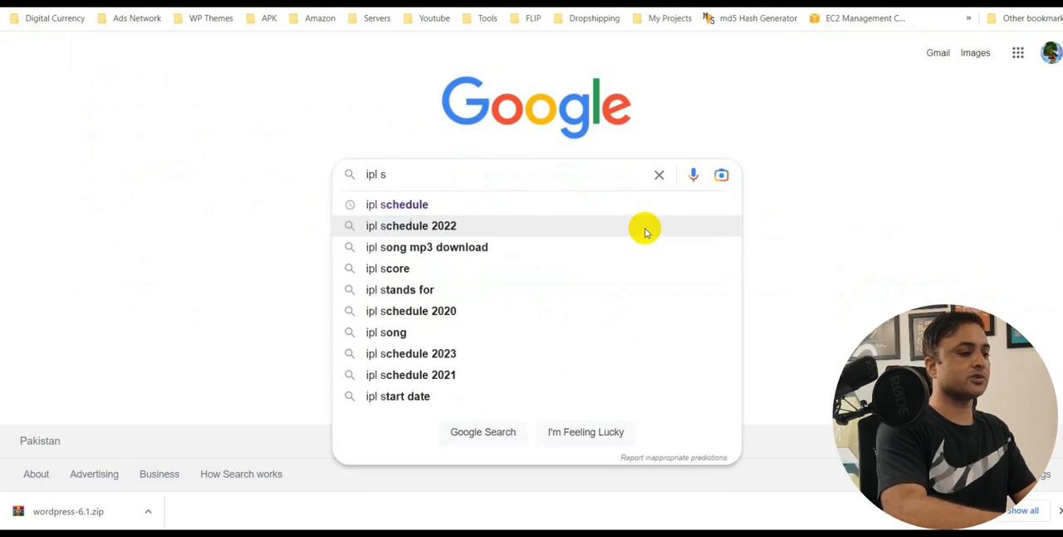
click(604, 204)
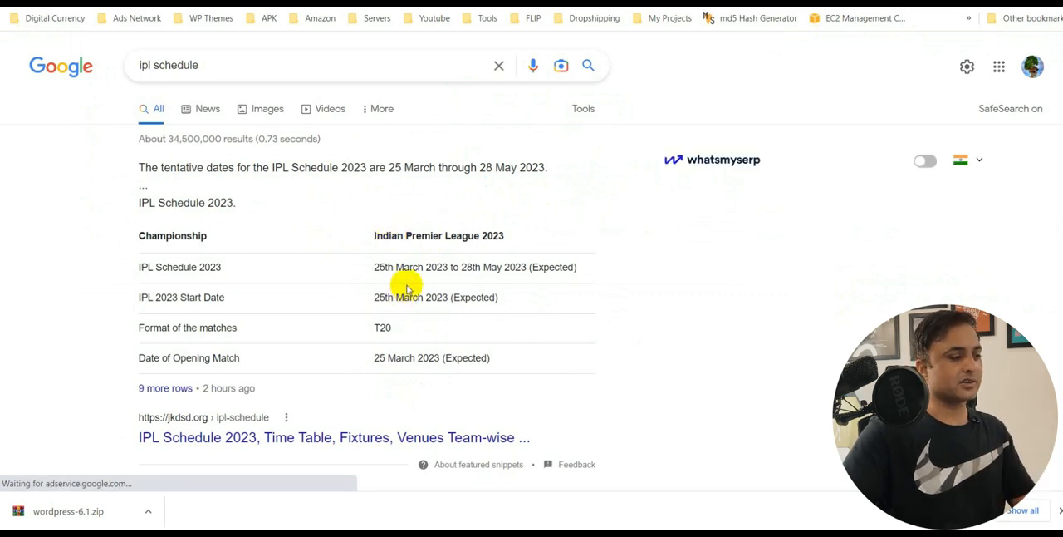
Open the jkdsd.org result about the IPL Schedule 2023 and pause AdBlock on that site
scroll(332, 310, down, 2)
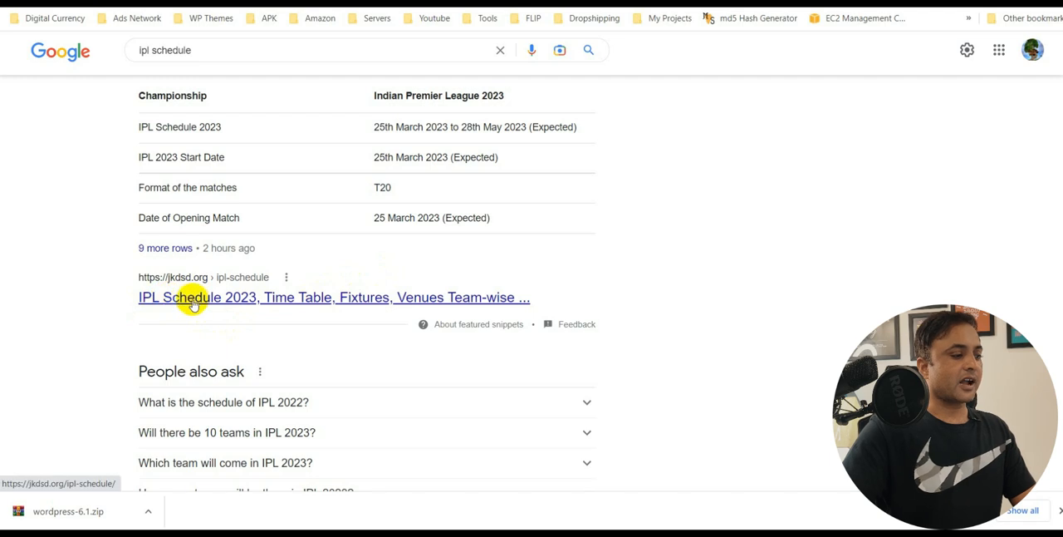
click(271, 301)
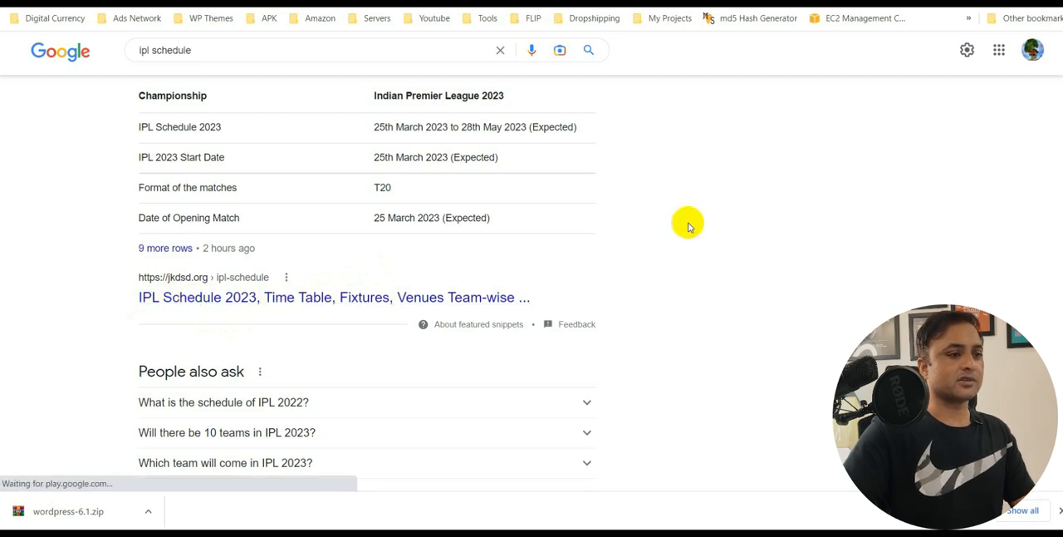
click(277, 301)
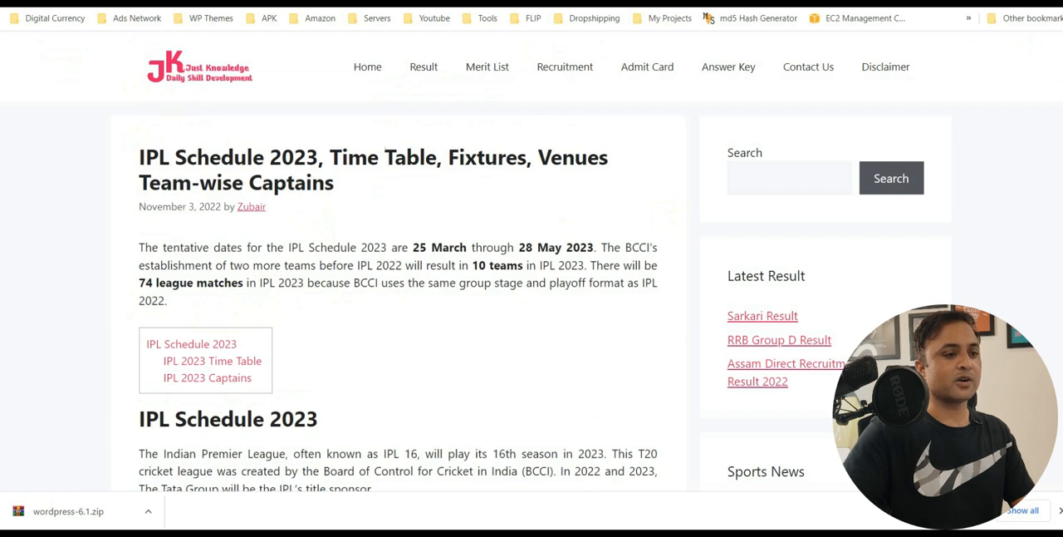
click(833, 2)
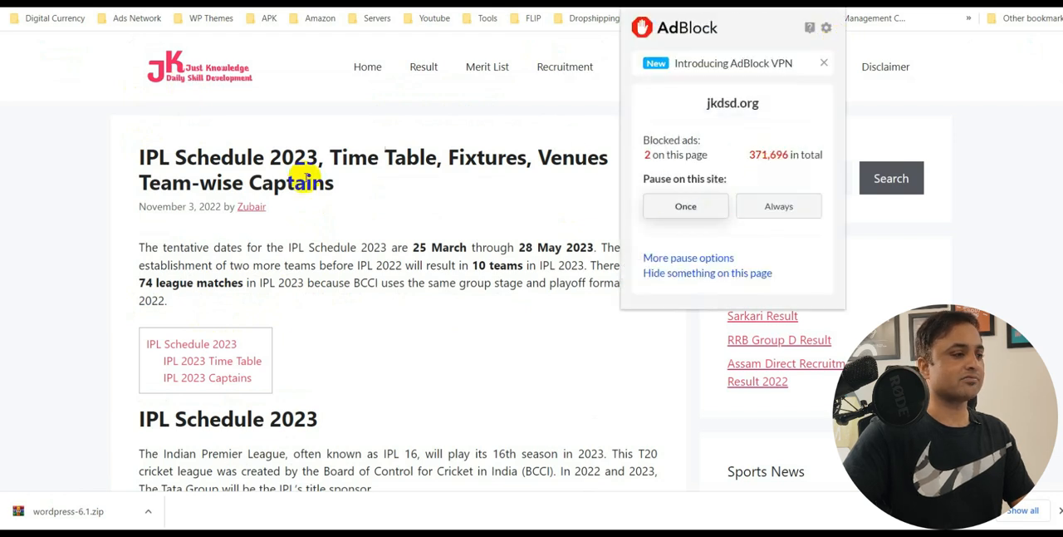
click(320, 176)
scroll(344, 173, down, 4)
scroll(308, 175, up, 4)
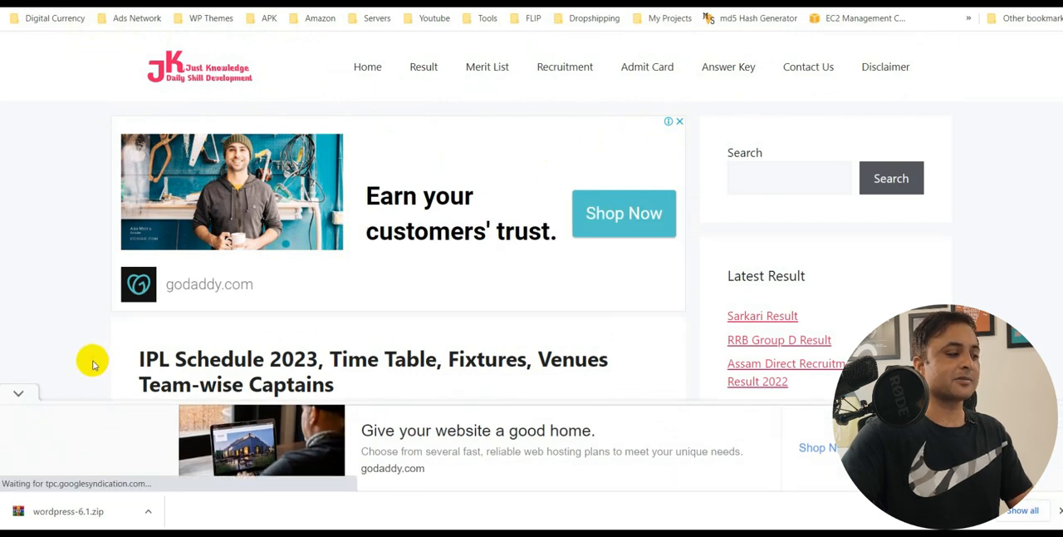
Collapse the anchor ad on the jkdsd.org article and examine the page's layout, logo and ad placements
click(19, 393)
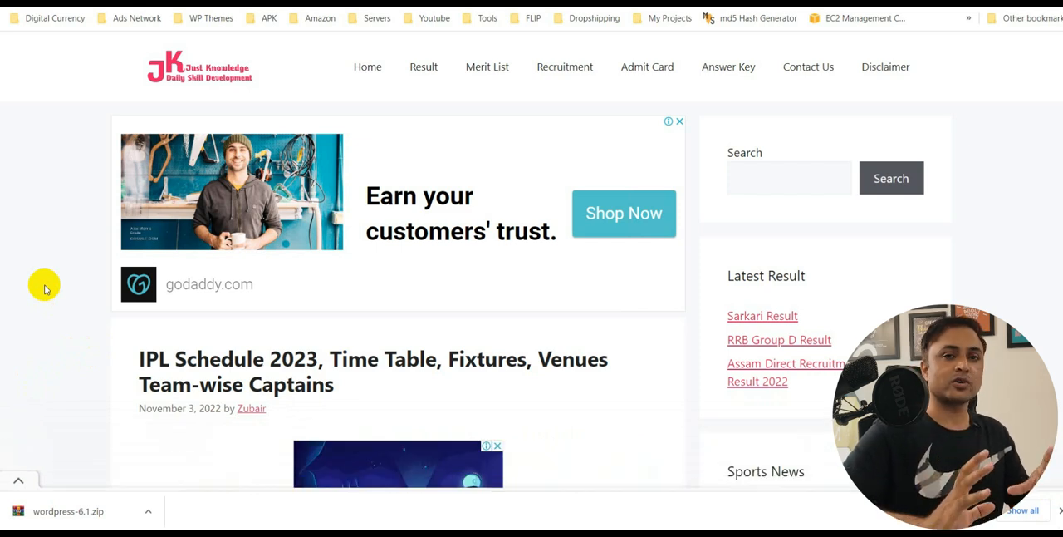
scroll(46, 288, down, 12)
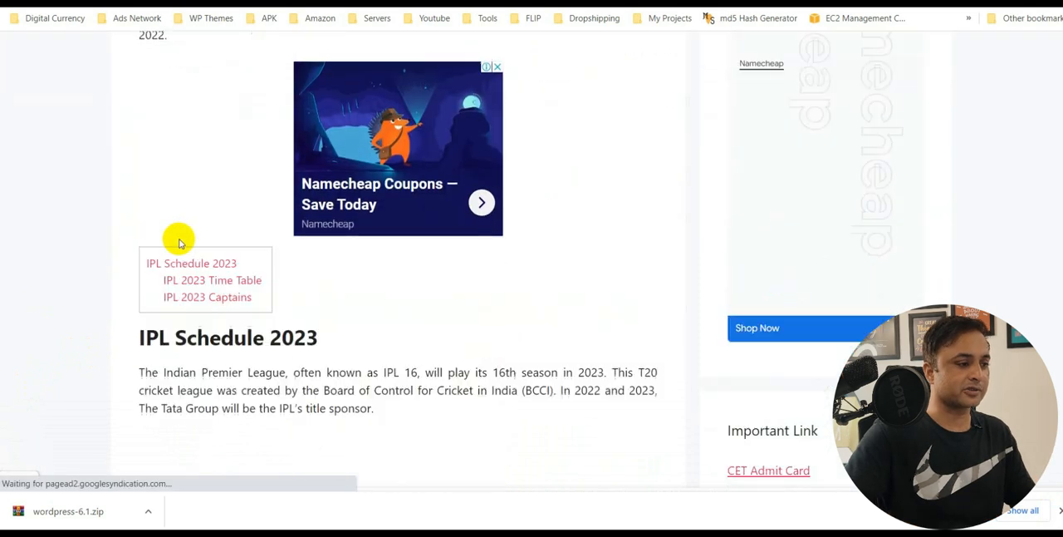
scroll(321, 238, up, 5)
scroll(328, 237, up, 10)
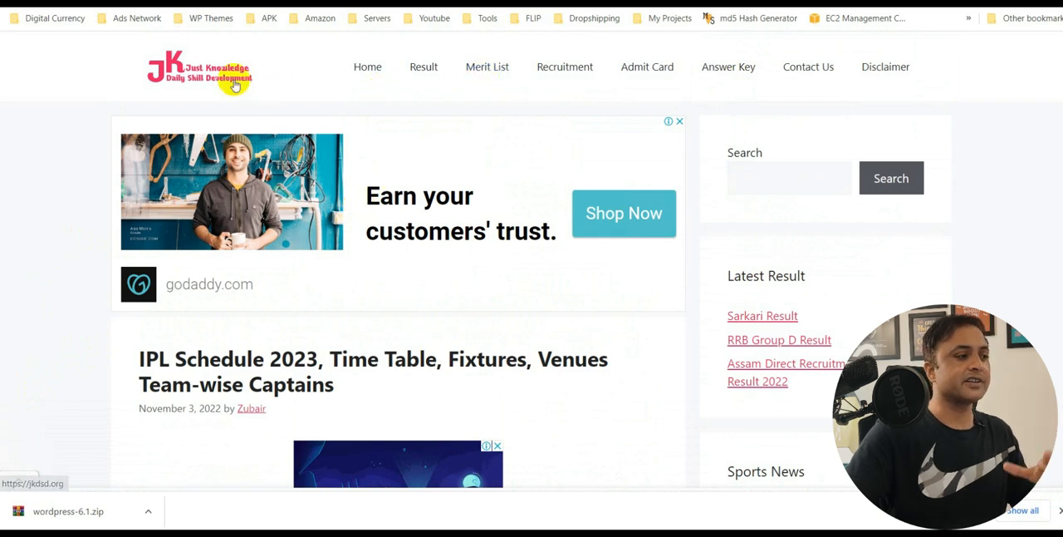
scroll(205, 86, down, 2)
scroll(700, 147, down, 4)
scroll(701, 152, up, 6)
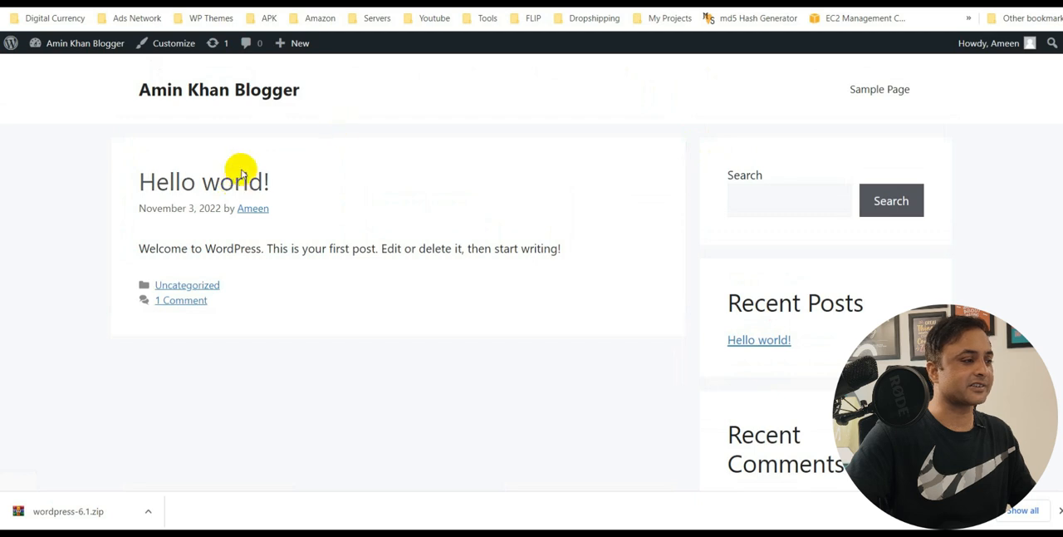
scroll(581, 213, down, 2)
scroll(726, 83, up, 2)
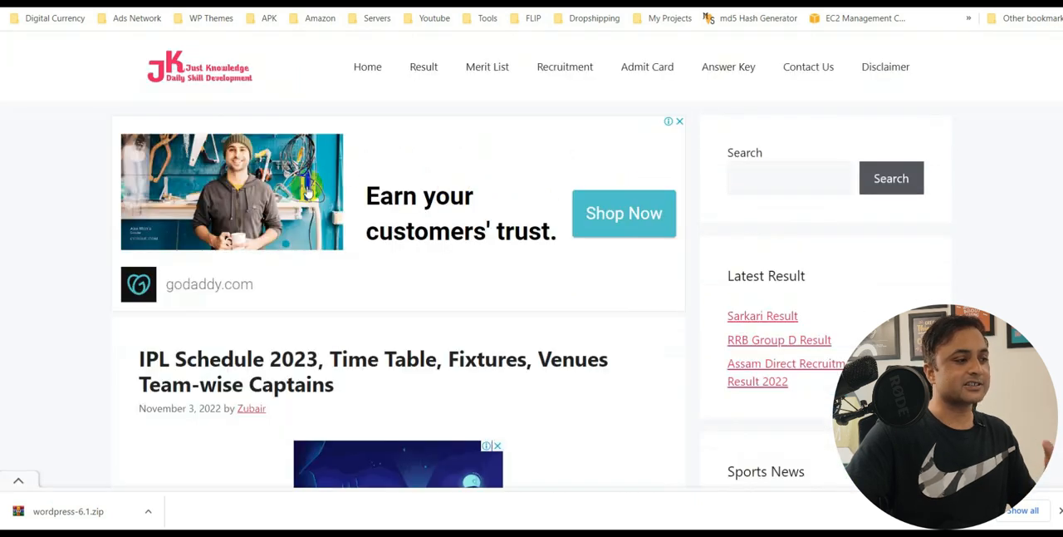
scroll(607, 257, down, 8)
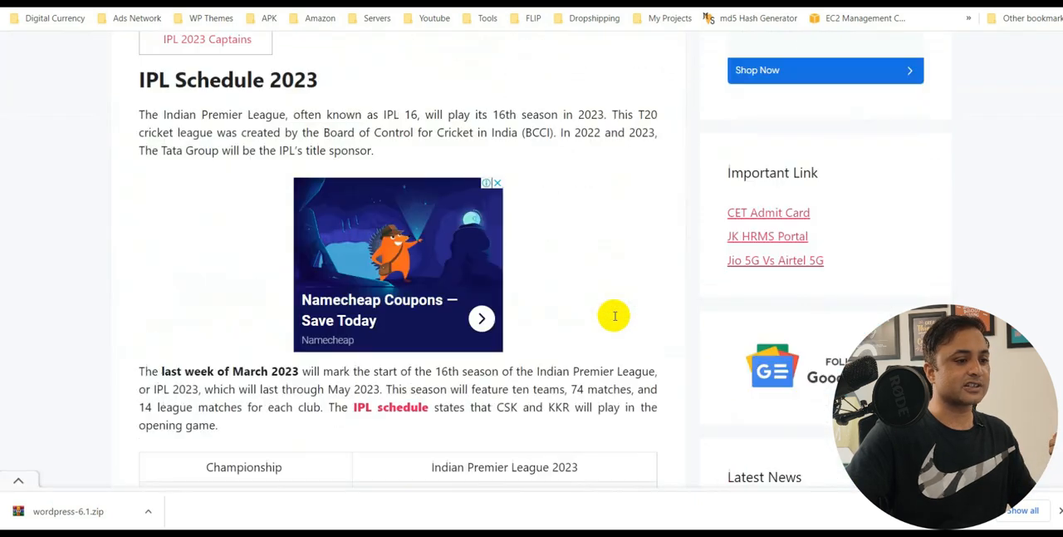
scroll(614, 319, up, 10)
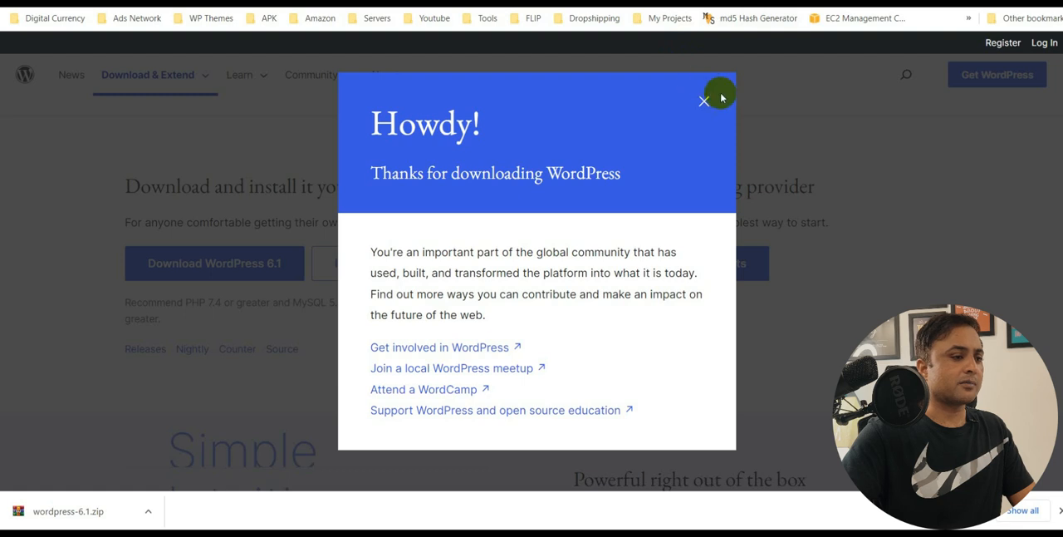
View the source of the jkdsd.org home page, find "title" and copy the text inside the title tag
click(708, 101)
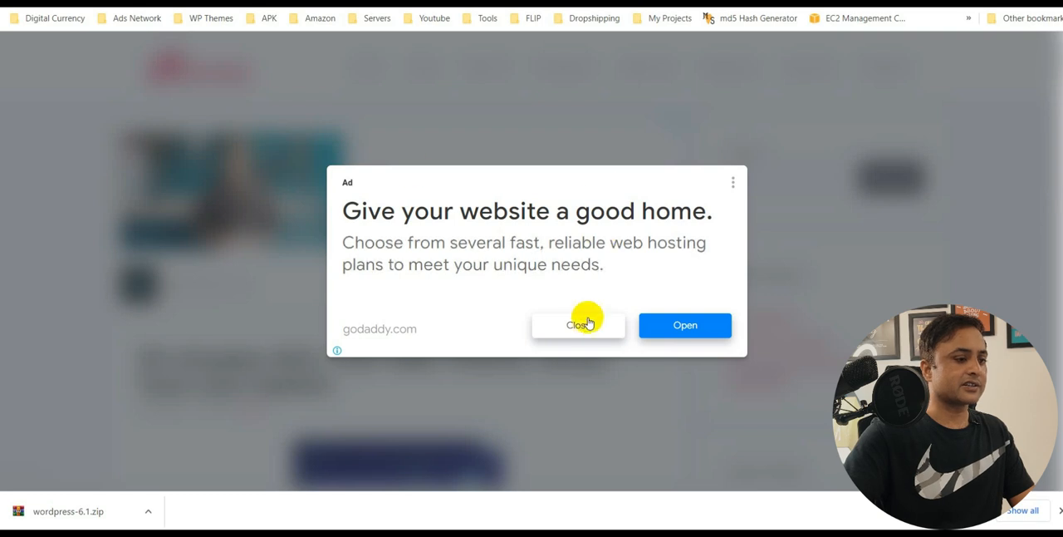
click(586, 321)
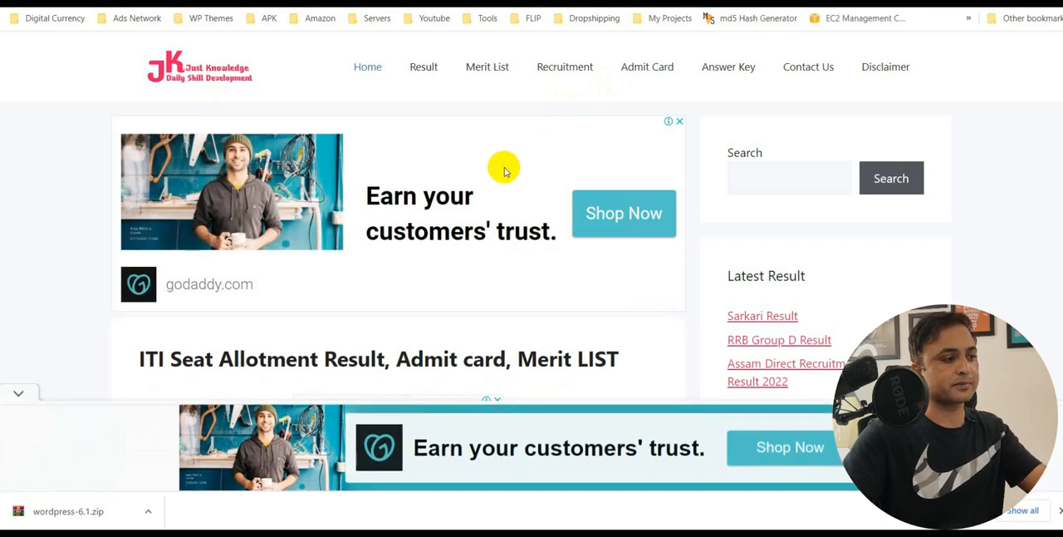
right_click(48, 141)
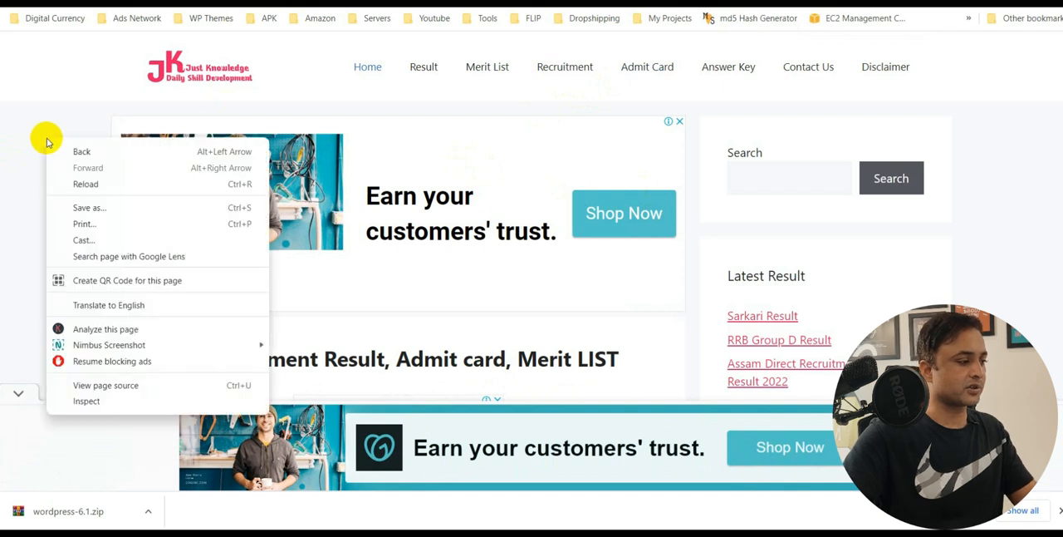
click(126, 387)
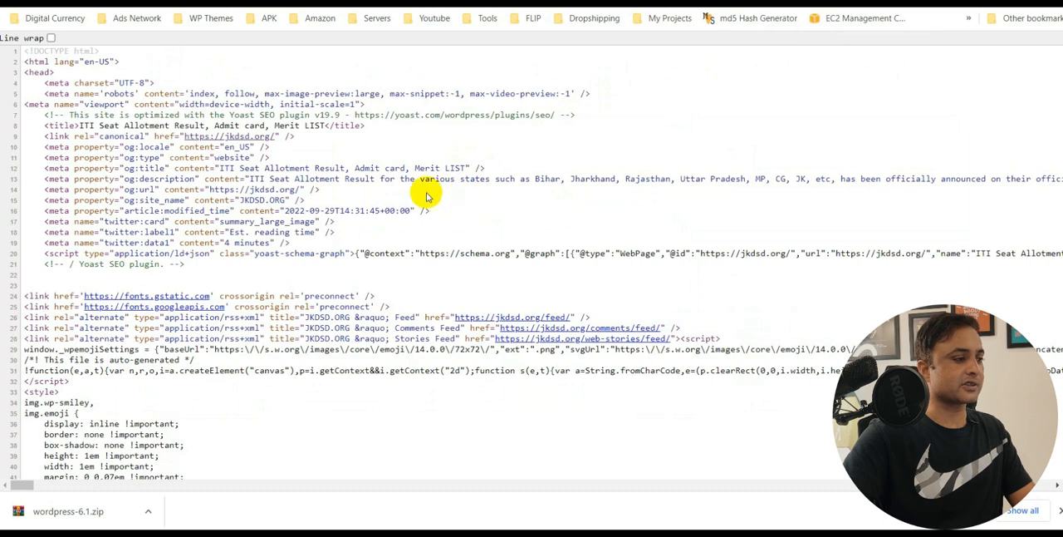
key(ctrl+f)
text(t)
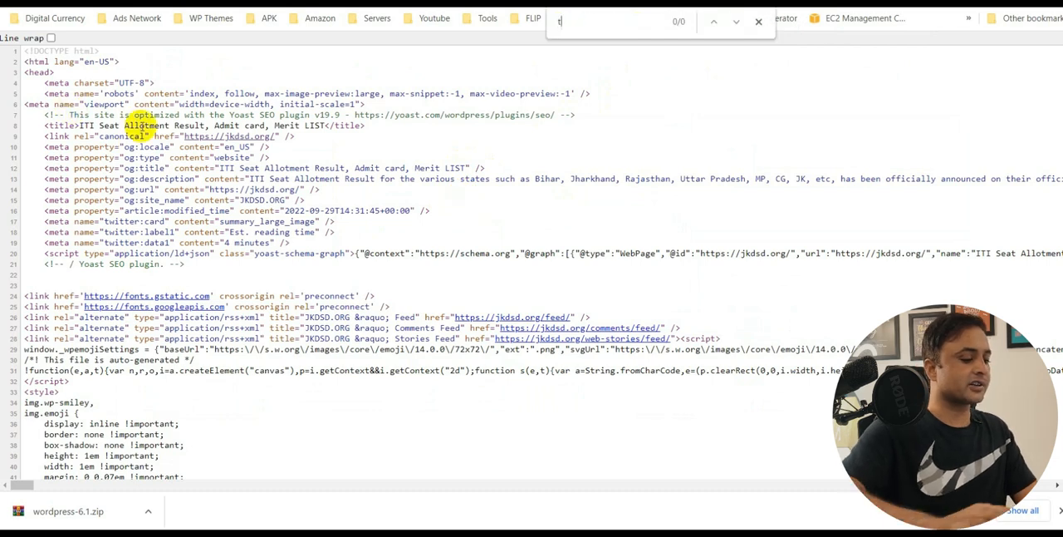
text(itle)
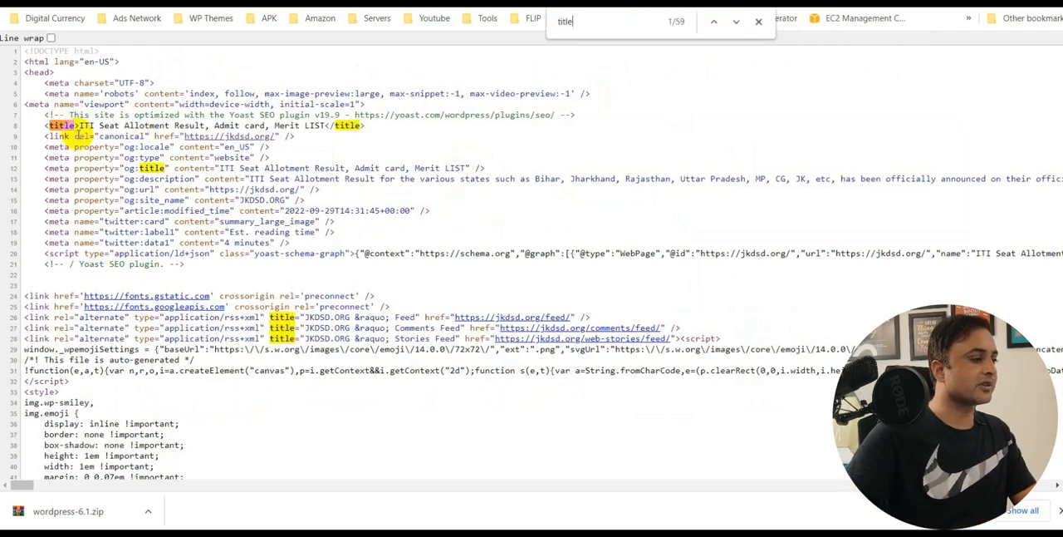
drag(79, 127, 309, 125)
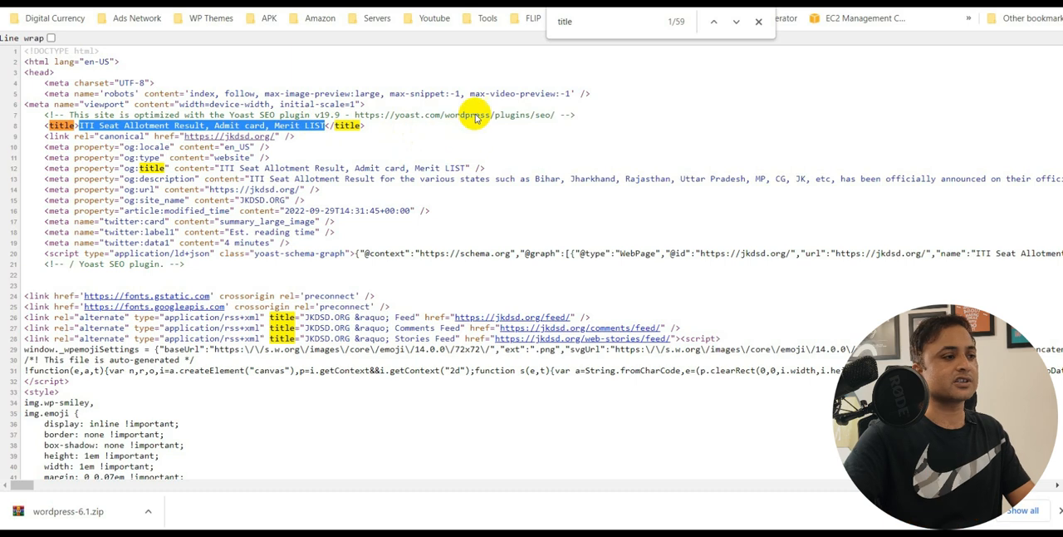
Append the copied title to the homepage SEO title and remove "ITI Seat Allotment", leaving "AminKhanBlogger.net | Result, Admit card, Merit LIST"
click(398, 3)
click(332, 3)
click(465, 3)
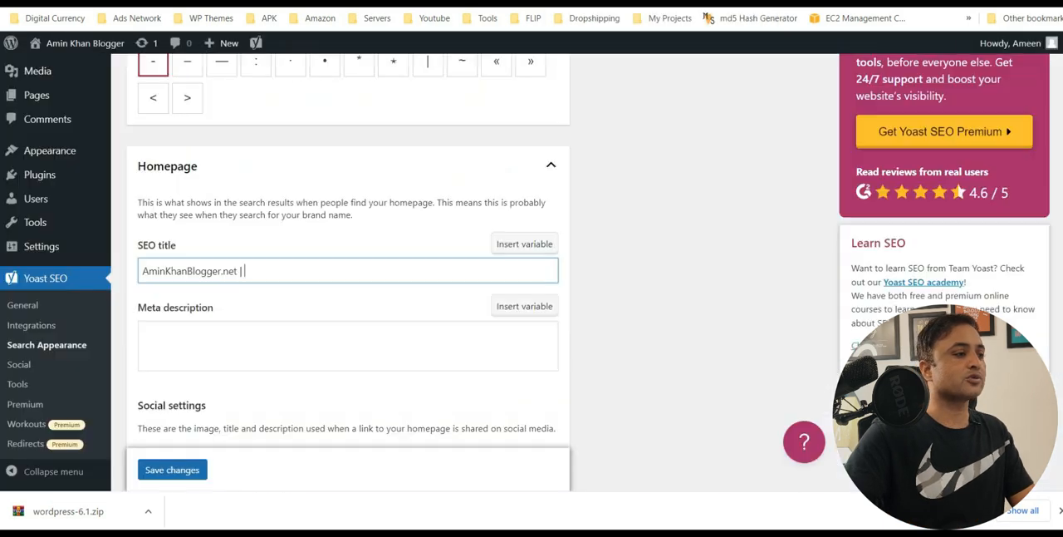
text(ITI Seat Allotment Result, Admit card, Merit LIST)
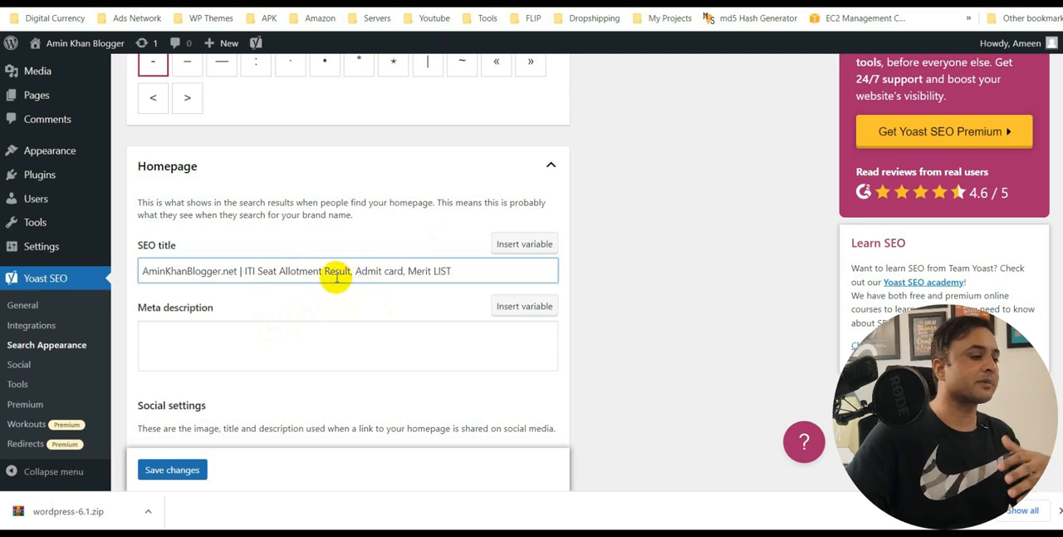
drag(323, 270, 257, 269)
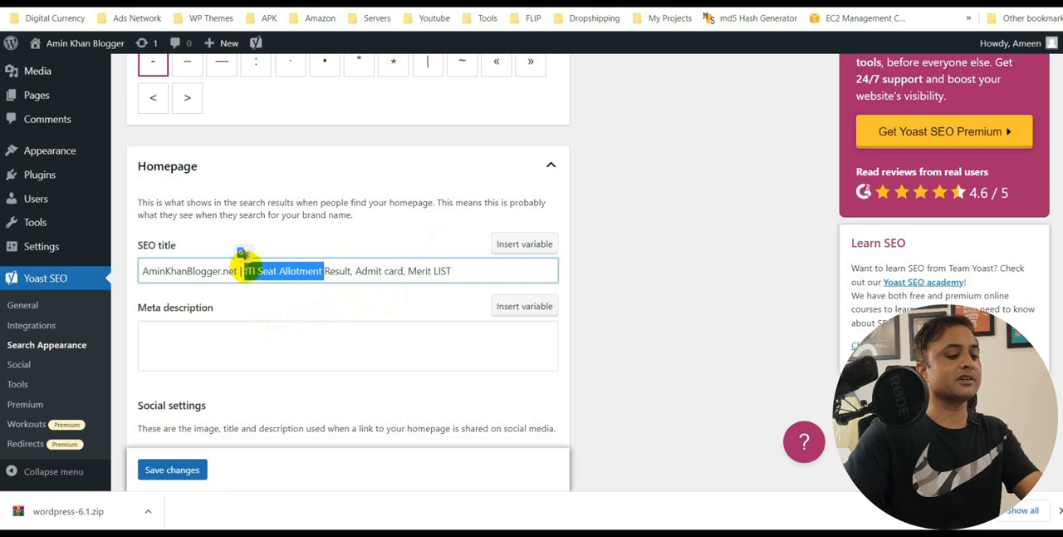
key(BackSpace)
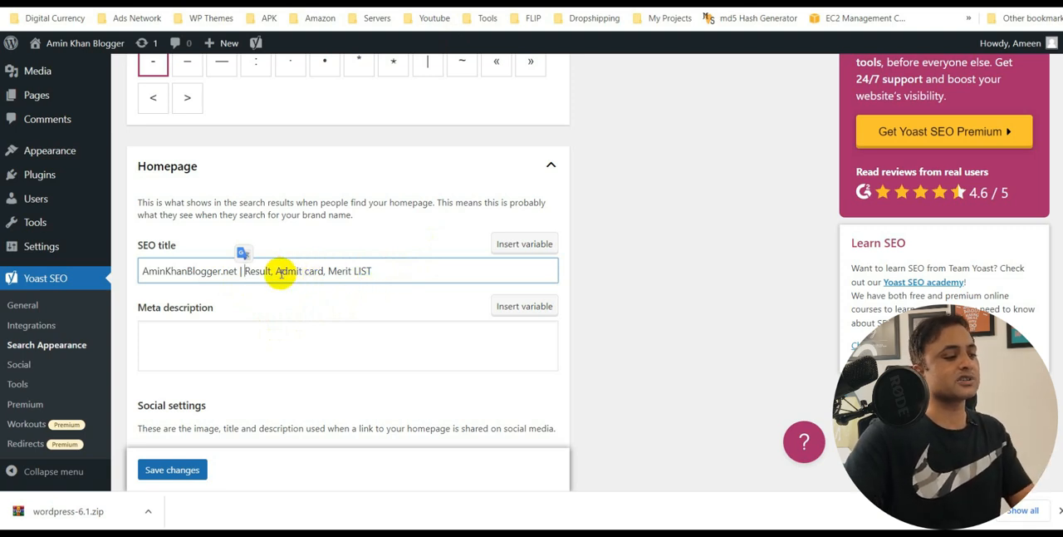
drag(276, 272, 327, 270)
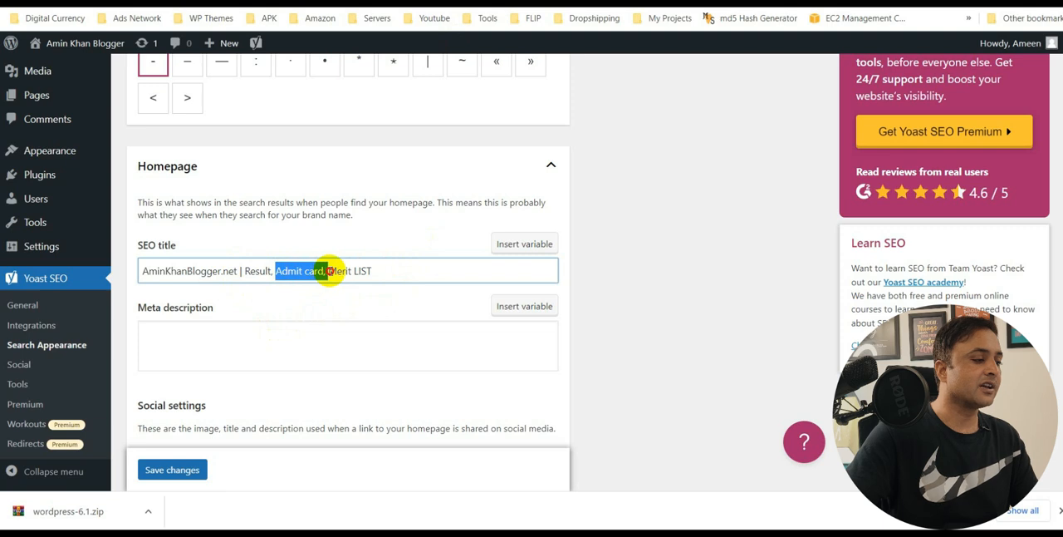
key(BackSpace)
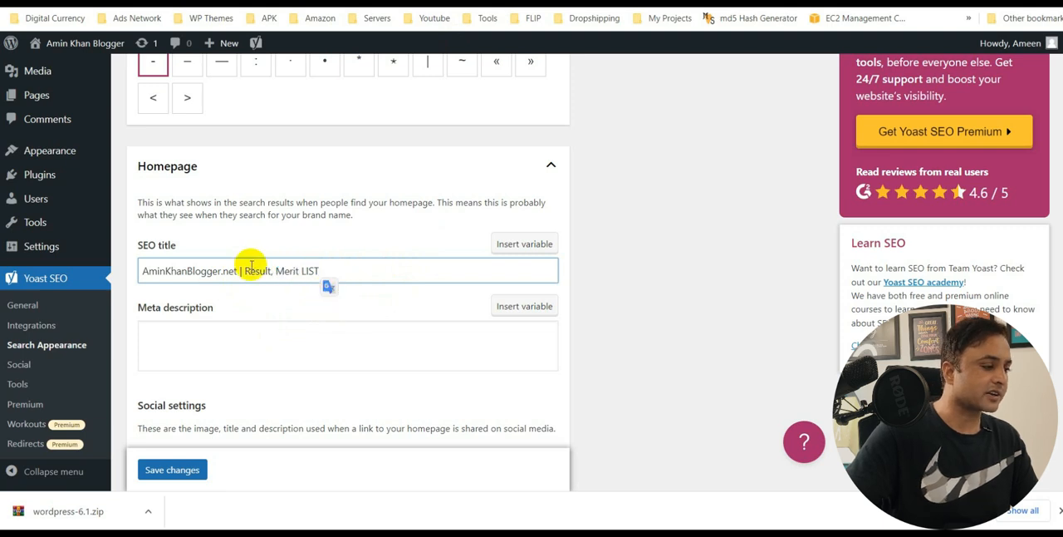
click(245, 271)
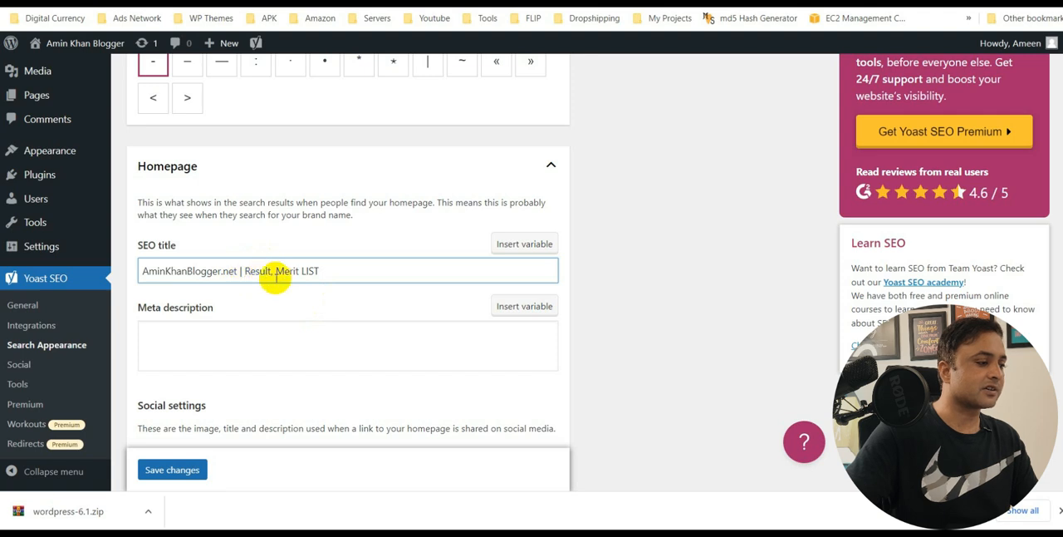
key(ctrl+z)
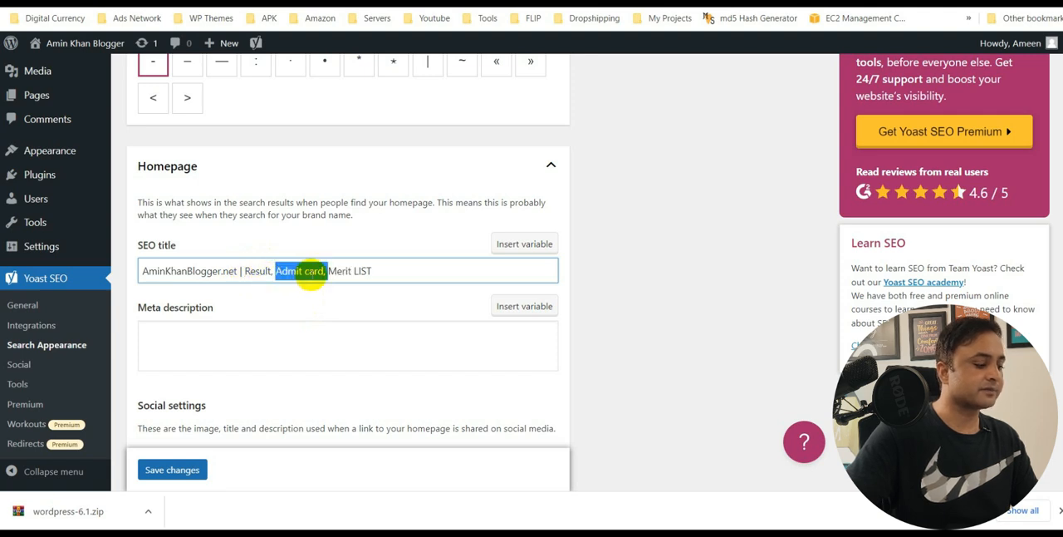
Move "Admit card," in front of "Result," in the homepage SEO title
key(BackSpace)
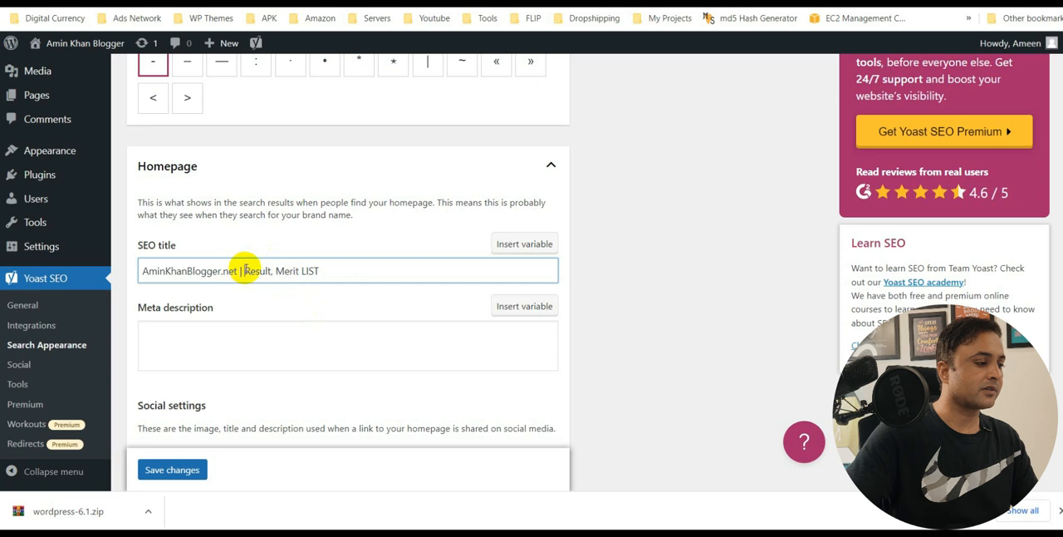
key(ctrl+z)
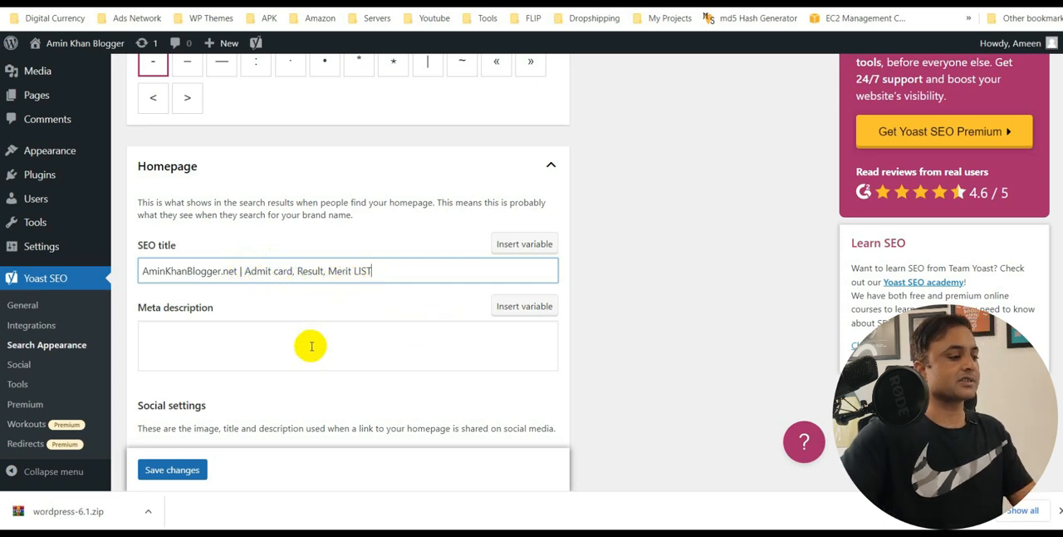
Find "descript" in the jkdsd.org page source and copy the content text of the og:description tag
click(565, 2)
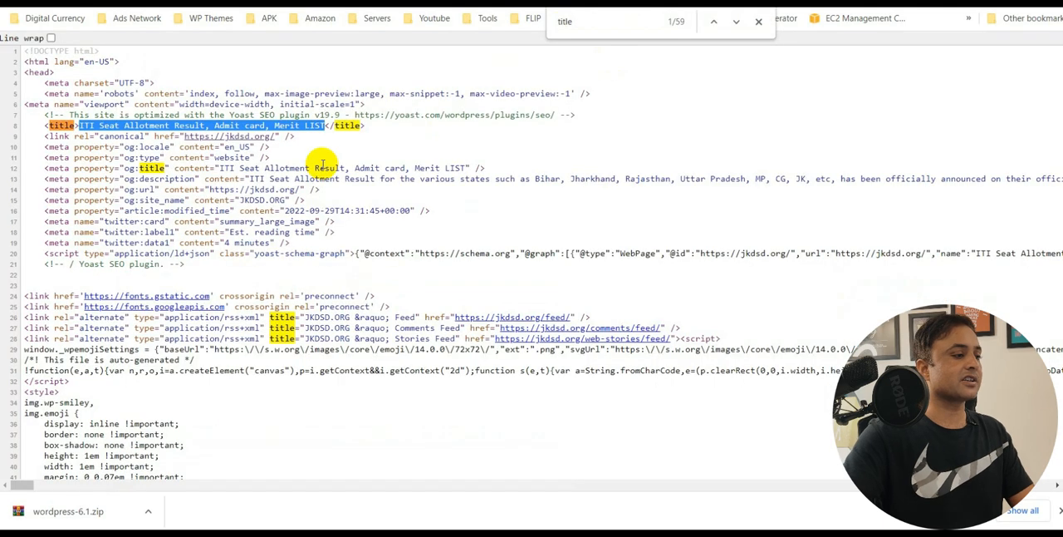
key(ctrl+f)
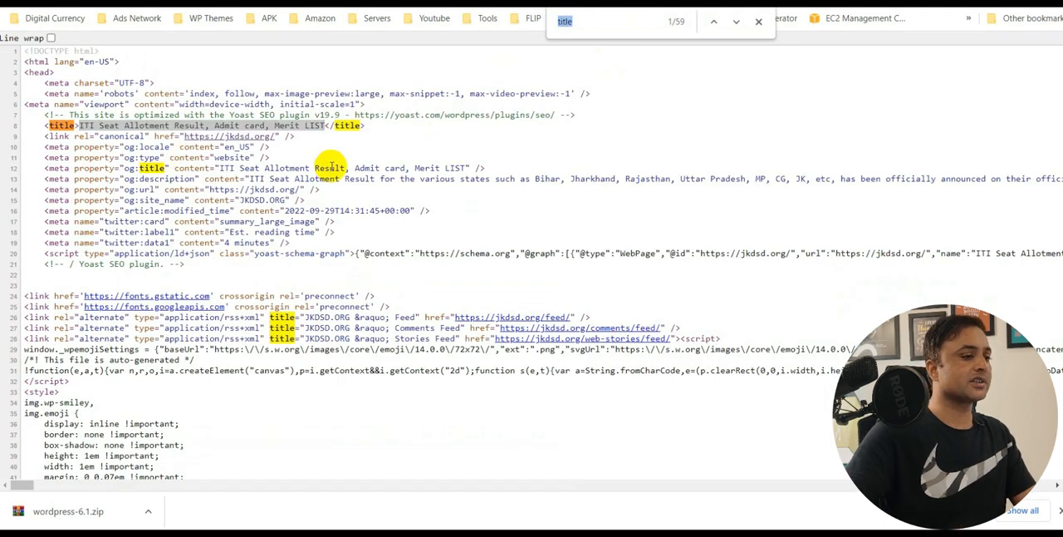
text(descript)
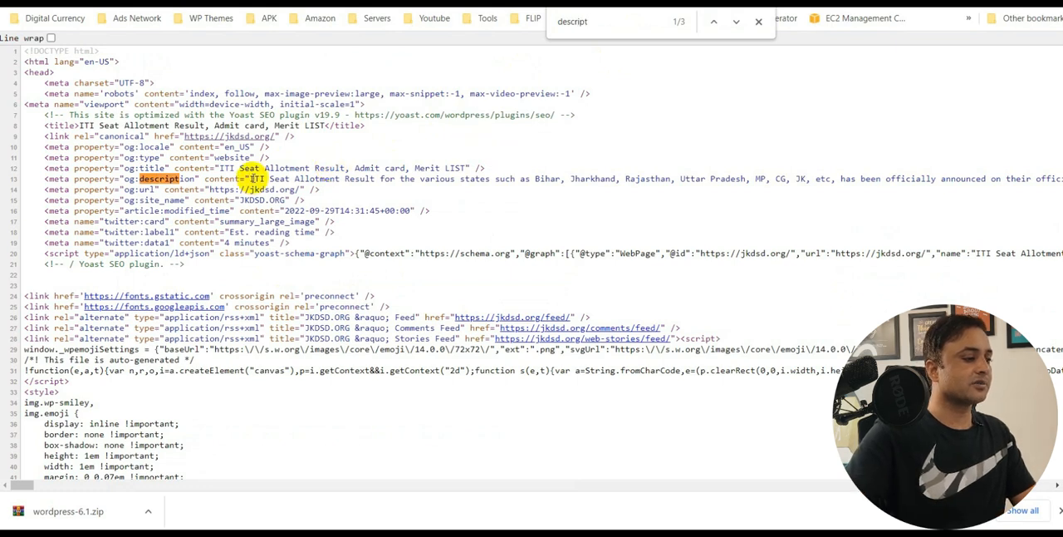
drag(256, 177, 901, 177)
Return to the Yoast search appearance settings and paste the copied description into the homepage meta description
key(ctrl+Tab)
key(ctrl+Tab)
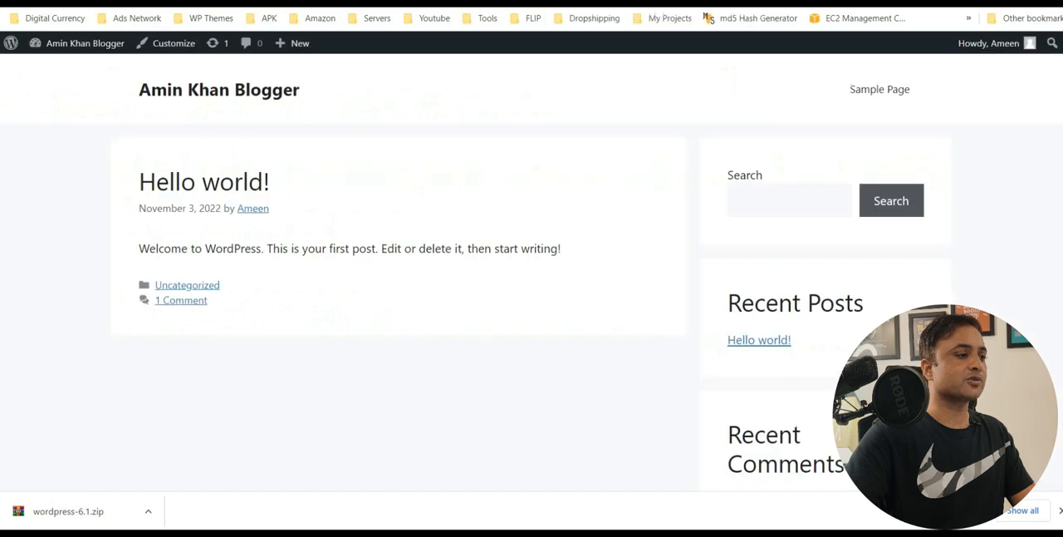
click(300, 340)
key(ctrl+v)
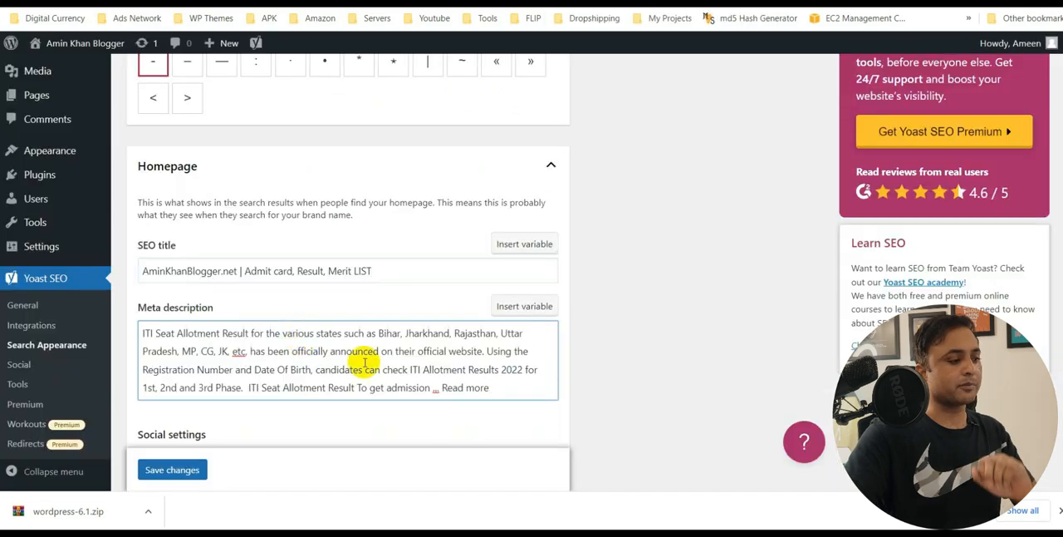
scroll(378, 349, up, 1)
scroll(492, 350, down, 3)
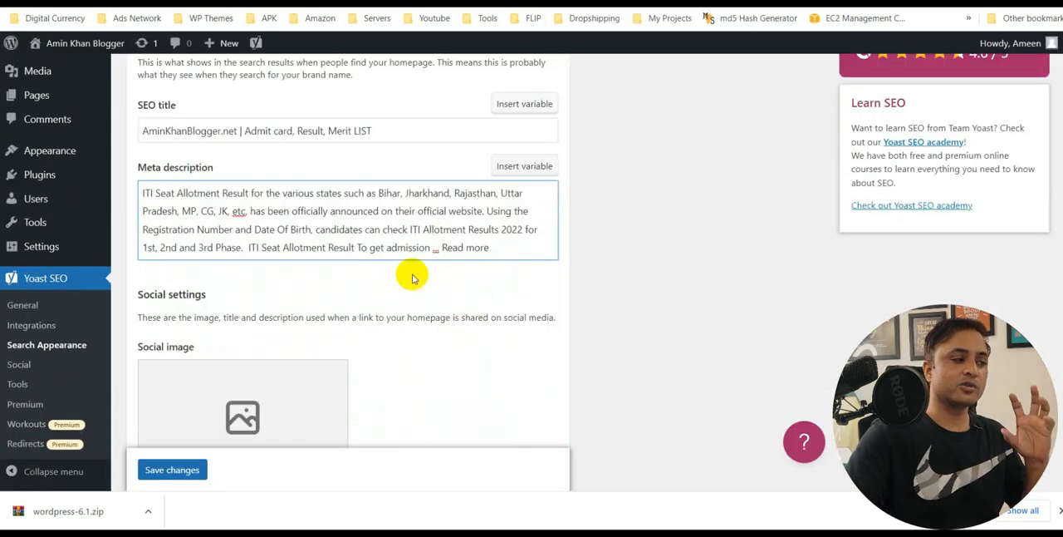
scroll(394, 248, up, 1)
scroll(169, 197, down, 1)
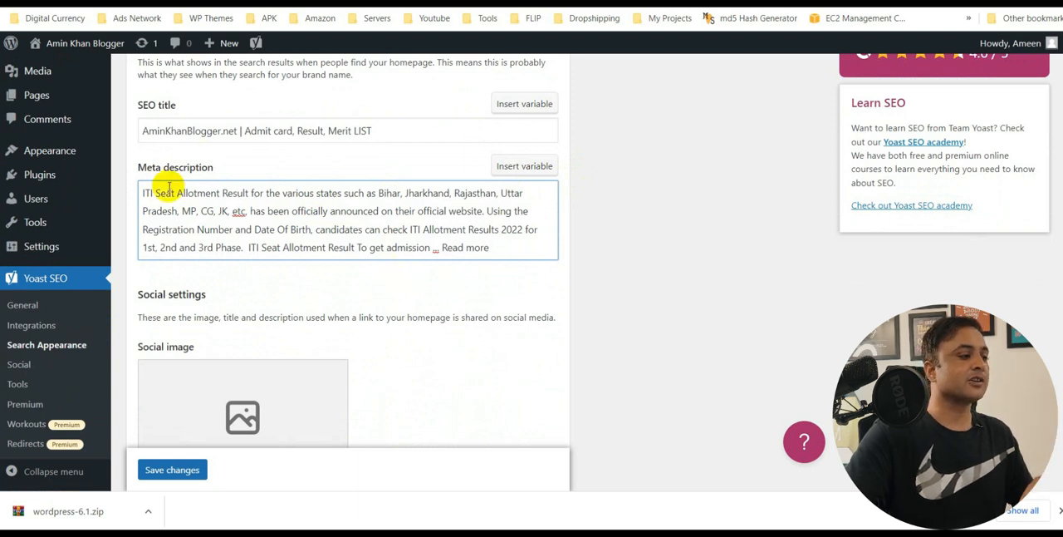
Copy the first sentence of the ITI Seat Allotment Result paragraph on the jkdsd.org home page
click(398, 2)
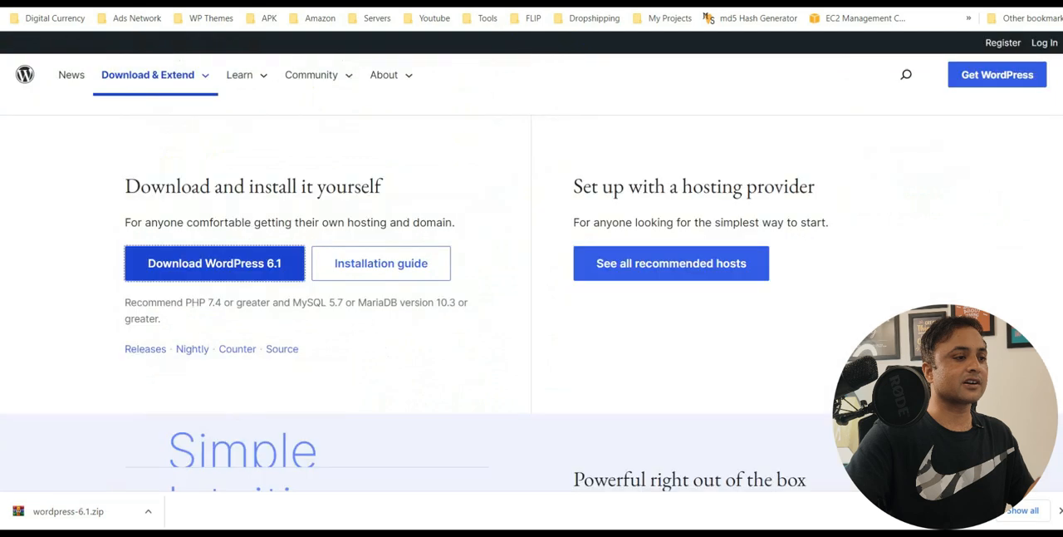
click(515, 3)
scroll(376, 227, down, 10)
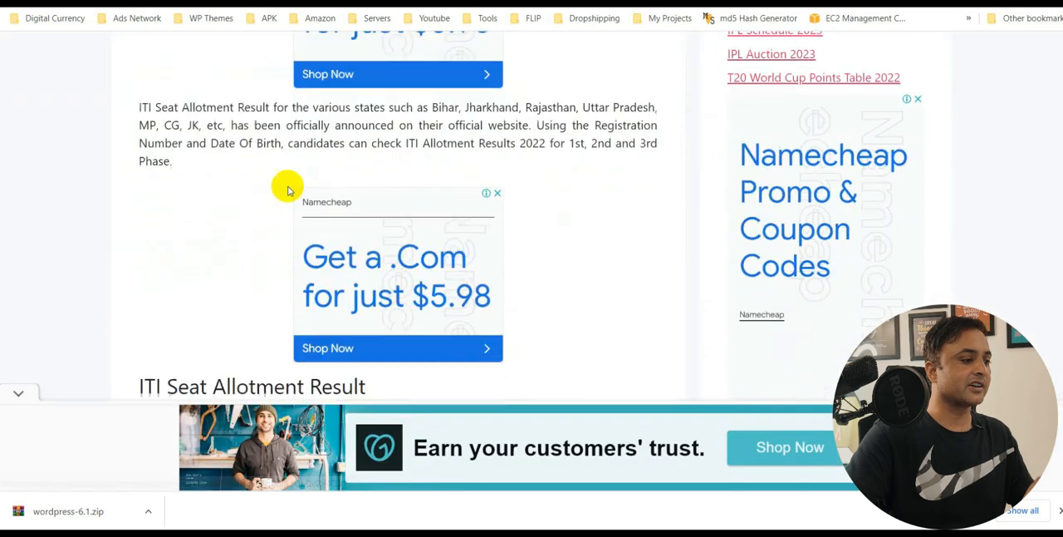
drag(140, 97, 532, 115)
right_click(508, 106)
click(532, 118)
click(152, 4)
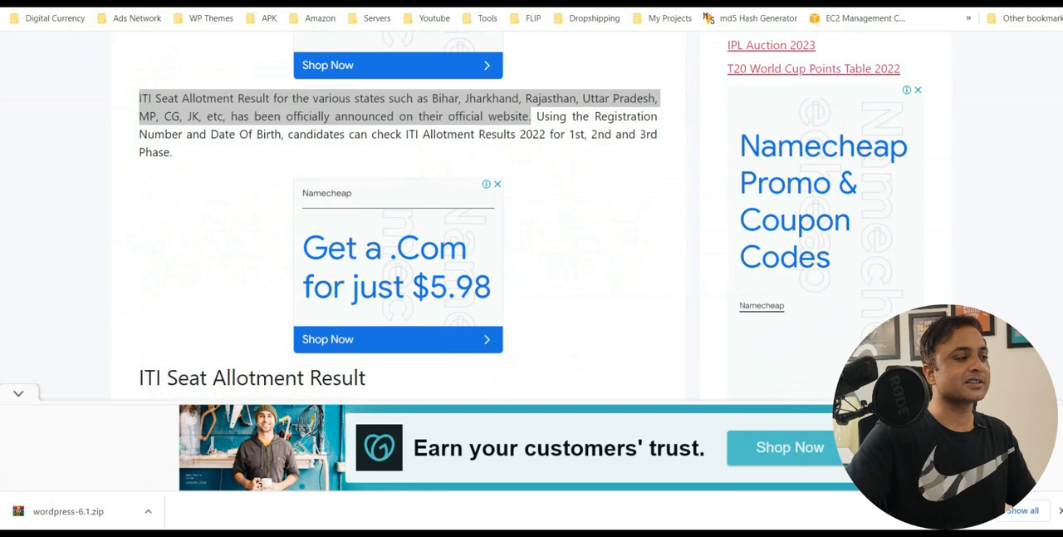
Open Google in a new tab and search for the copied sentence as an exact phrase in quotation marks
key(ctrl+t)
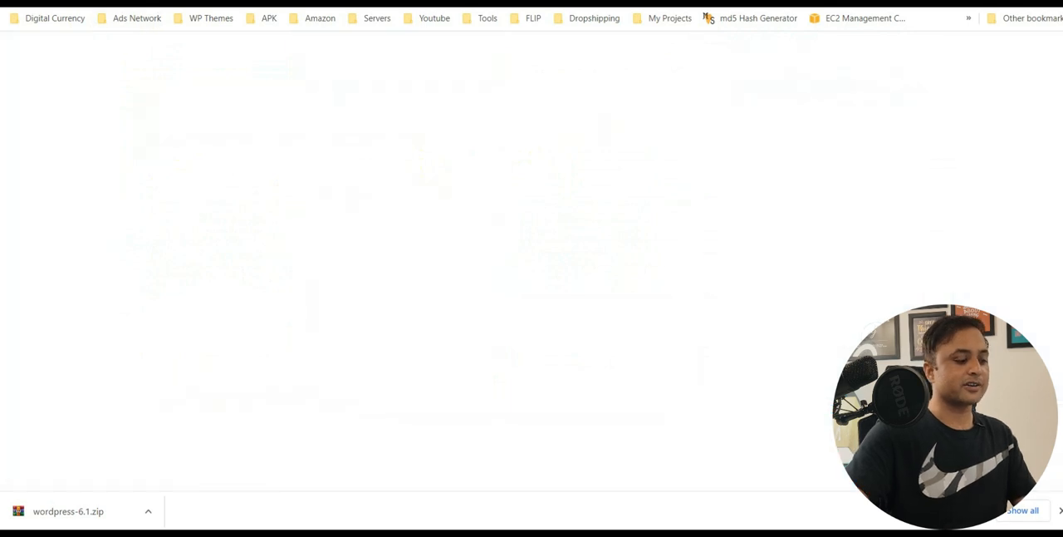
text(goo)
key(Return)
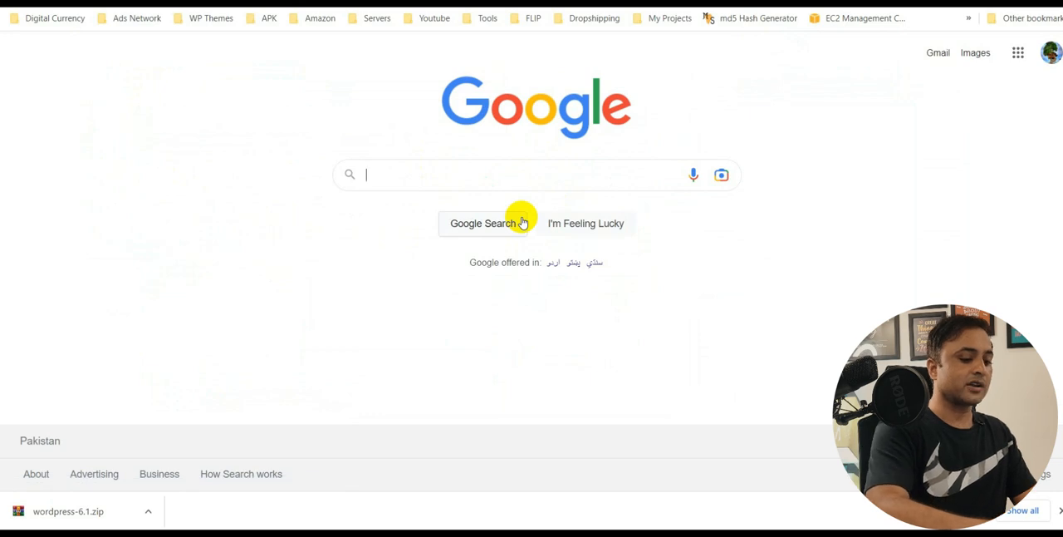
text(")
key(ctrl+v)
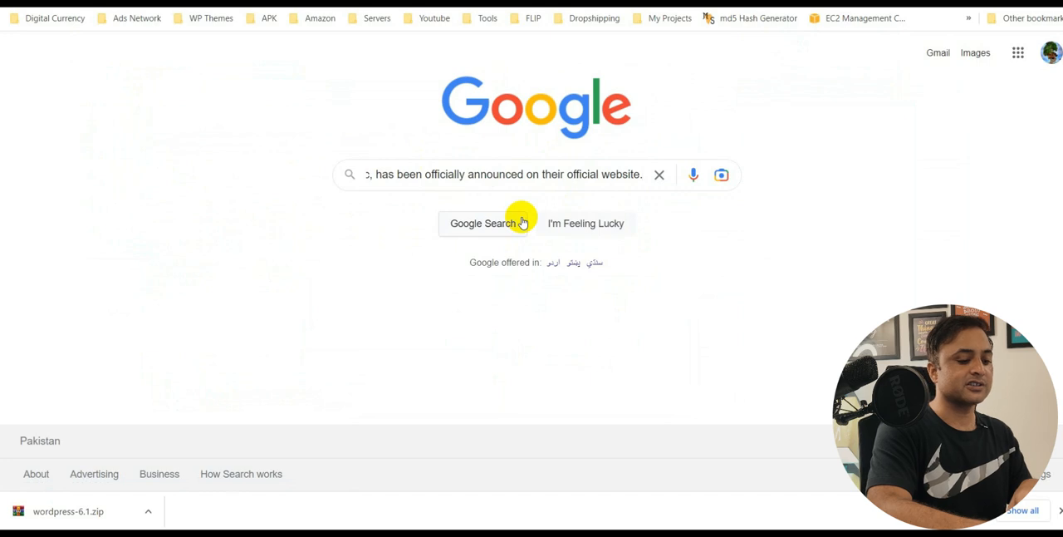
text(")
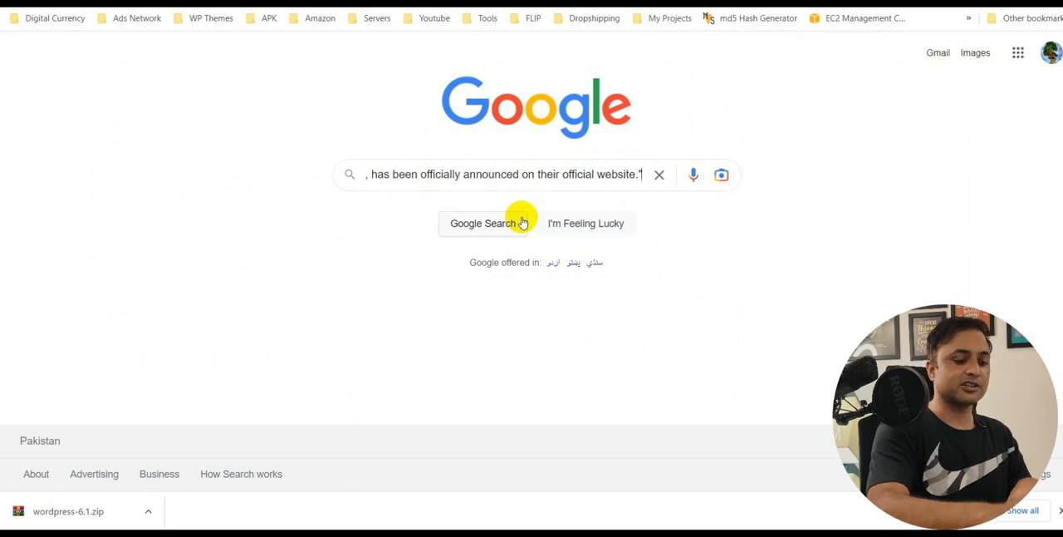
click(522, 223)
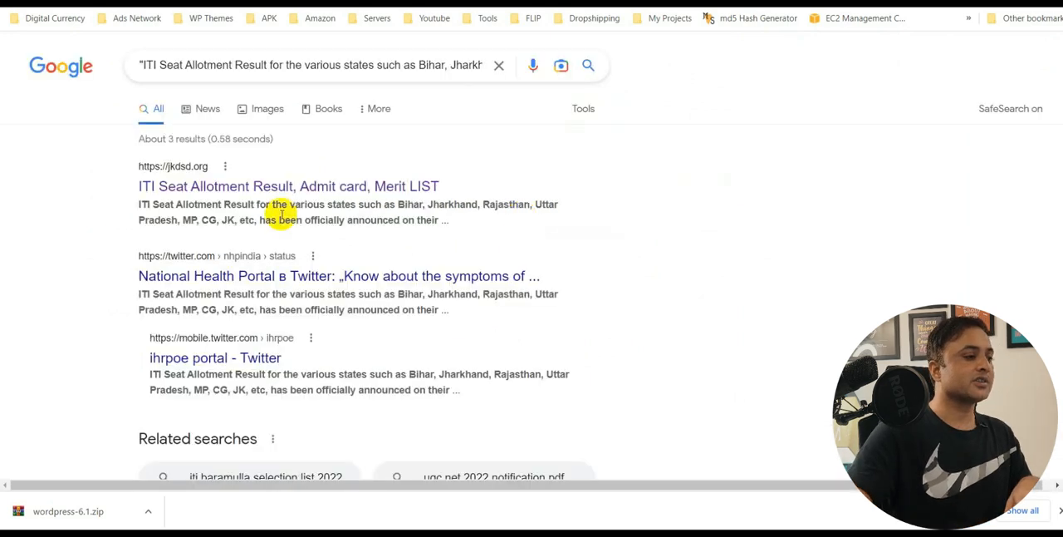
Compare the matching snippets from jkdsd.org and Twitter in the search results, and check the jkdsd.org home page again
drag(157, 205, 338, 196)
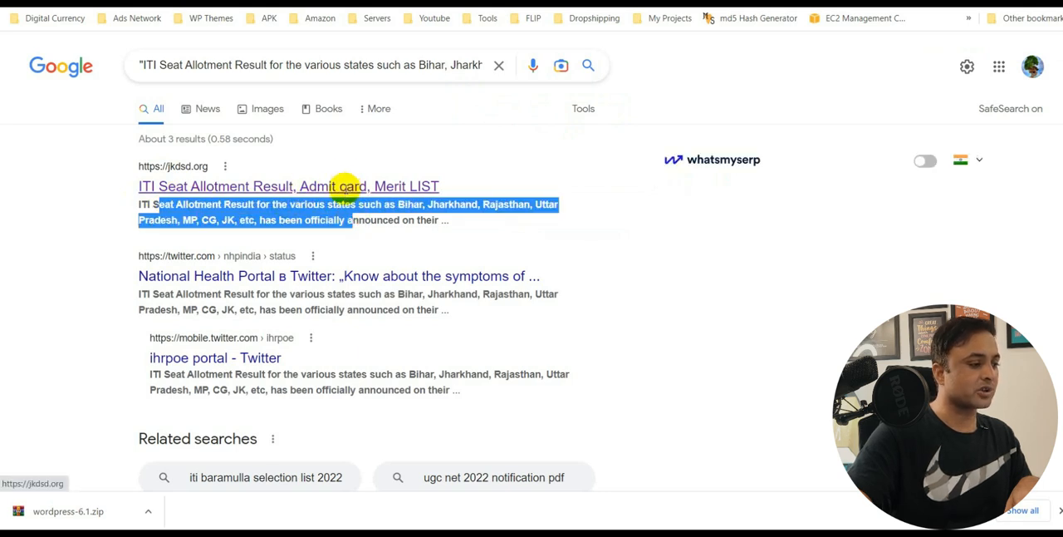
triple_click(302, 204)
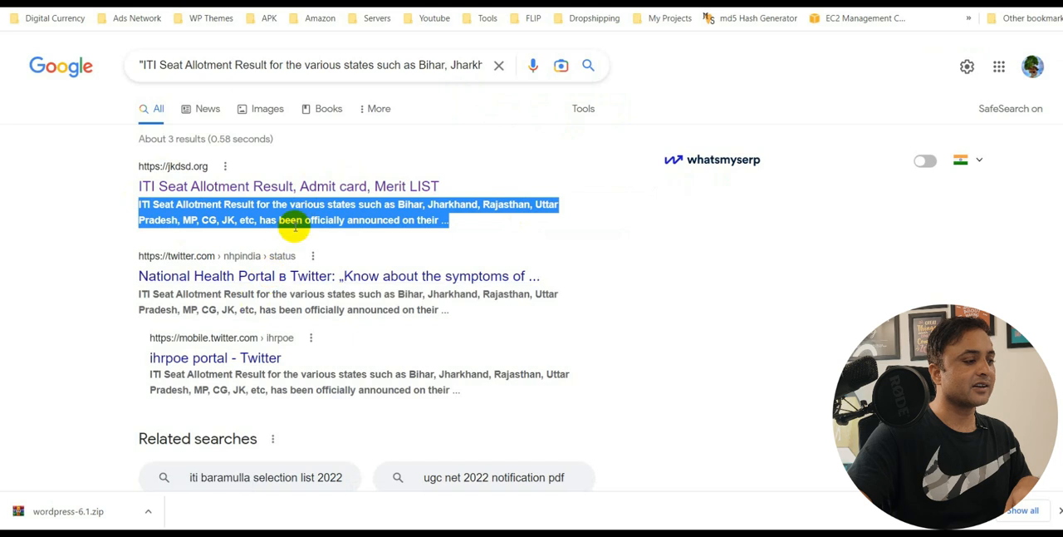
click(301, 213)
triple_click(287, 302)
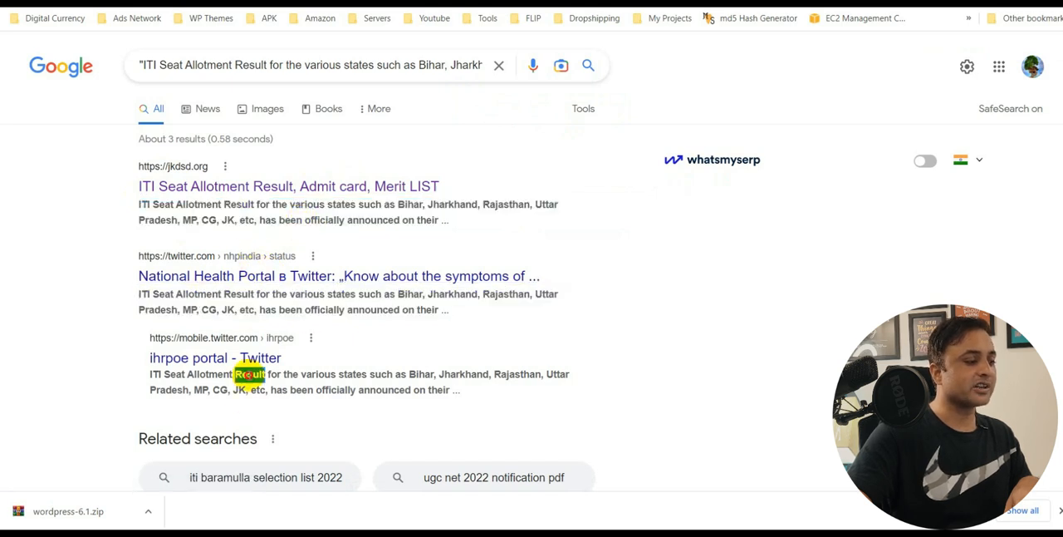
triple_click(250, 376)
click(286, 218)
triple_click(286, 218)
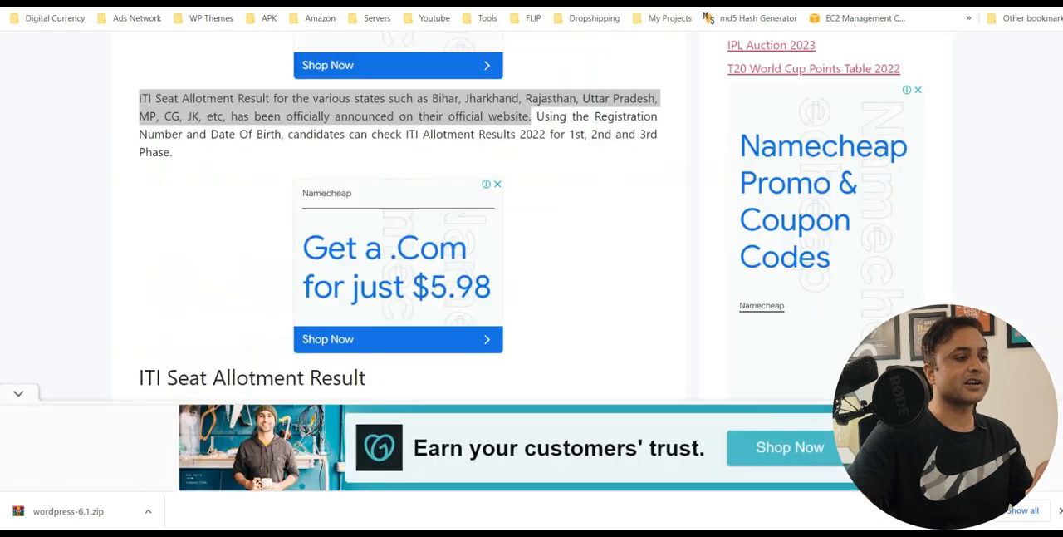
scroll(415, 149, up, 10)
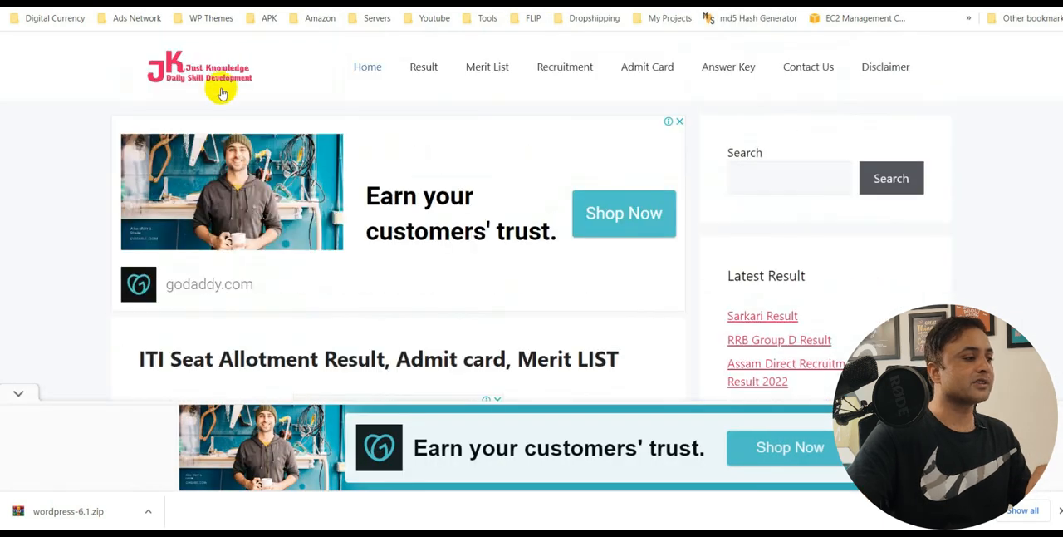
scroll(301, 147, down, 15)
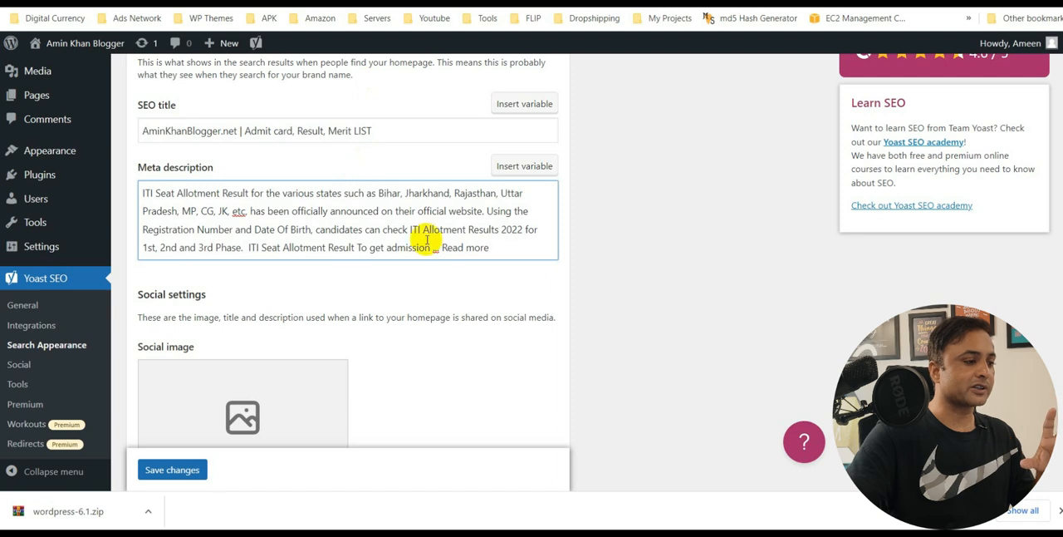
Review the homepage meta description and the Social settings, including the social image, title and description
drag(494, 248, 169, 194)
scroll(296, 254, down, 3)
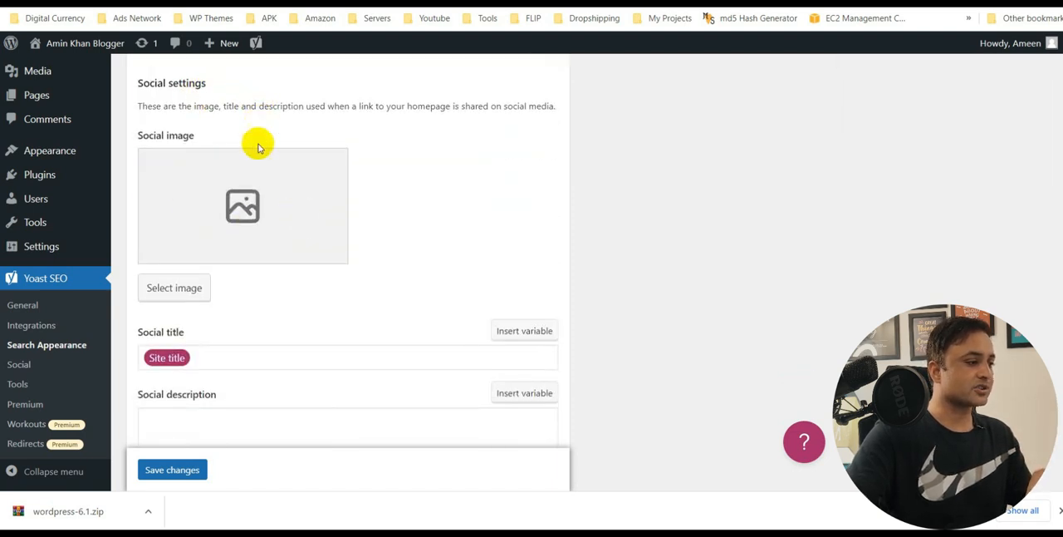
scroll(249, 145, down, 2)
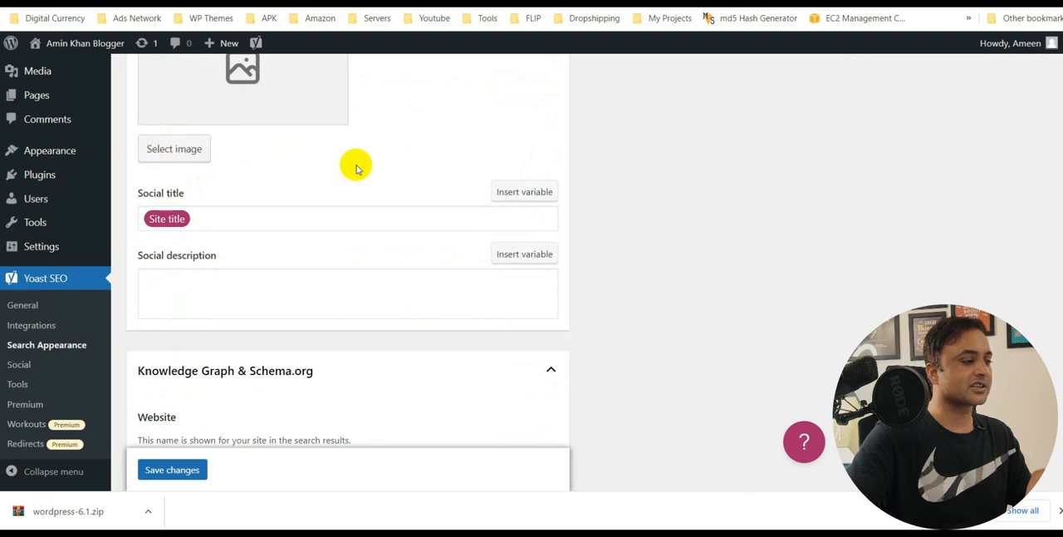
scroll(355, 161, up, 2)
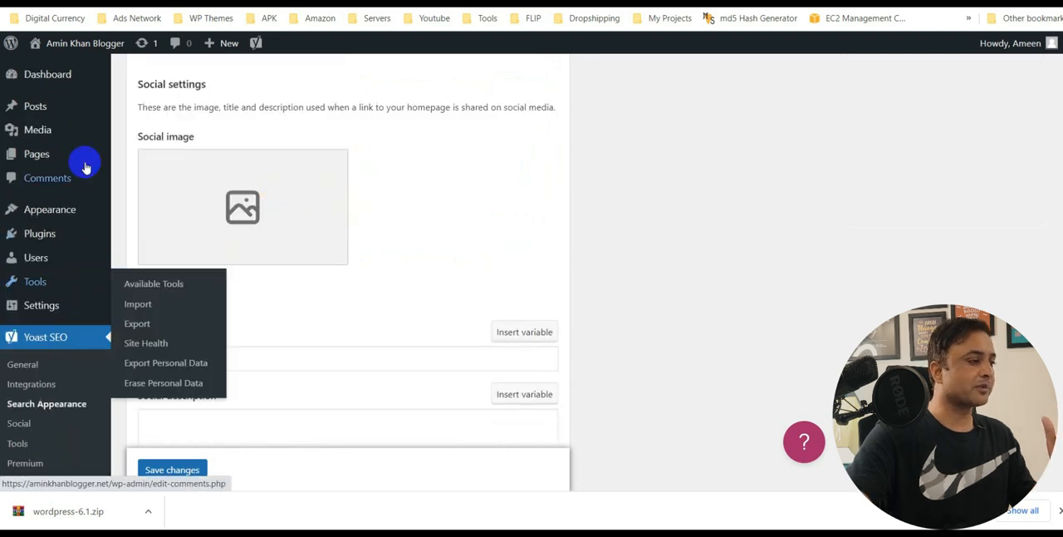
mouse_move(93, 64)
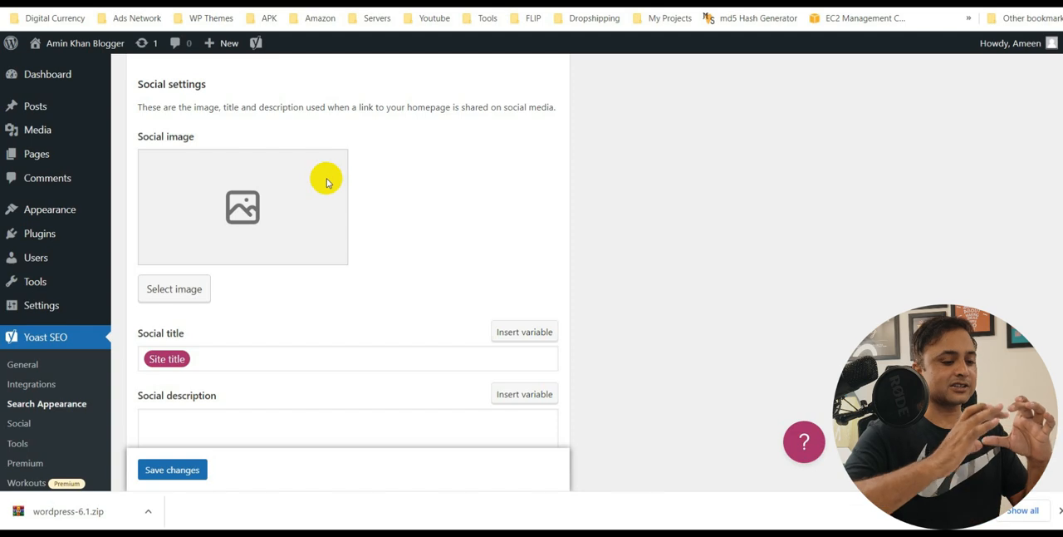
drag(143, 136, 197, 139)
click(197, 139)
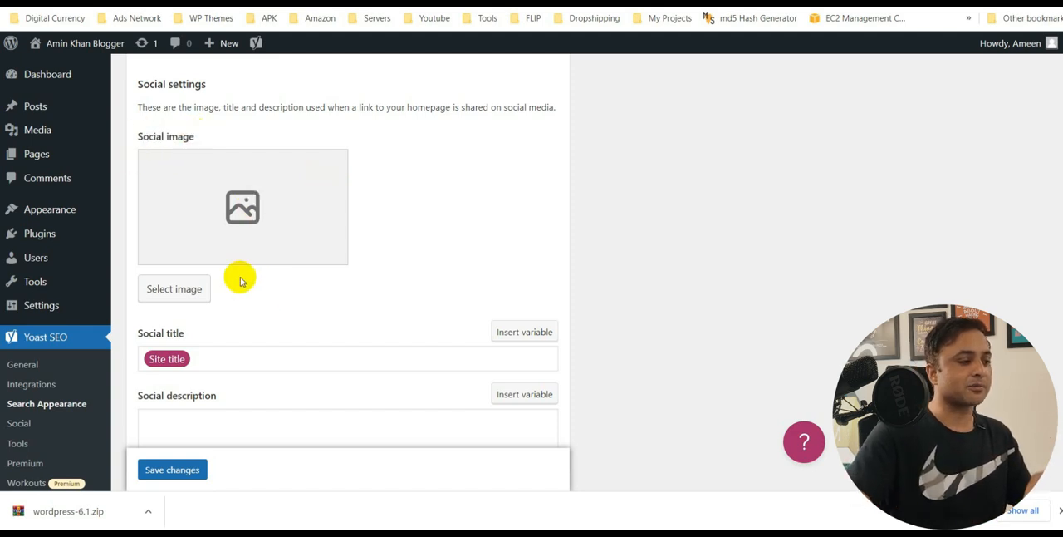
Check the website name, organization and logo under Knowledge Graph & Schema.org, and save the search appearance changes
scroll(249, 277, down, 3)
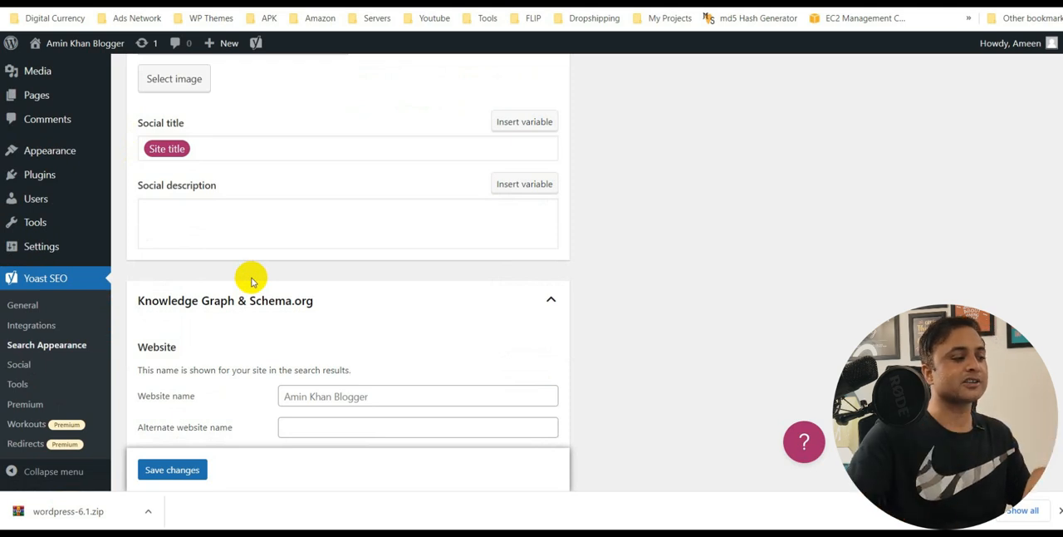
scroll(289, 321, down, 5)
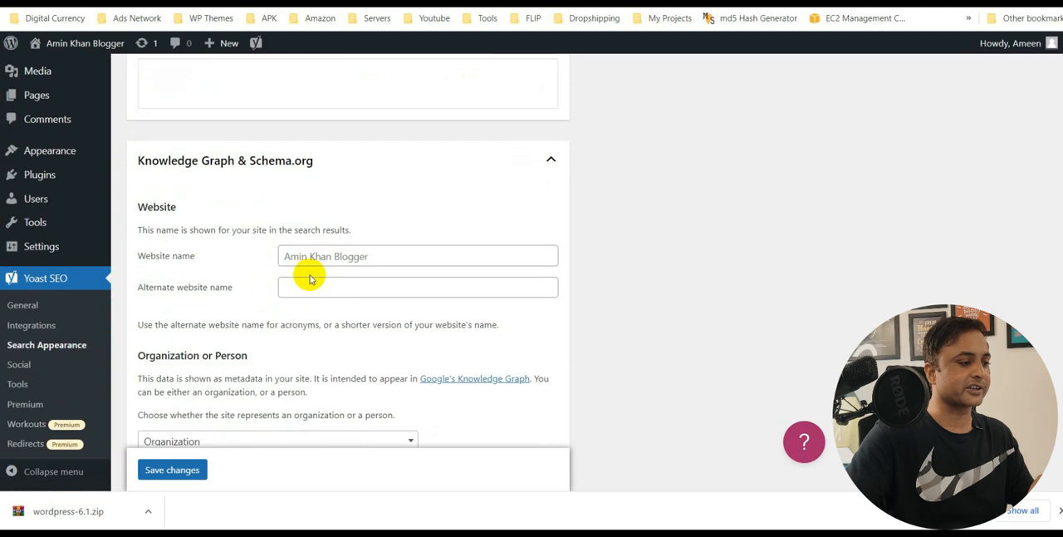
scroll(249, 231, down, 2)
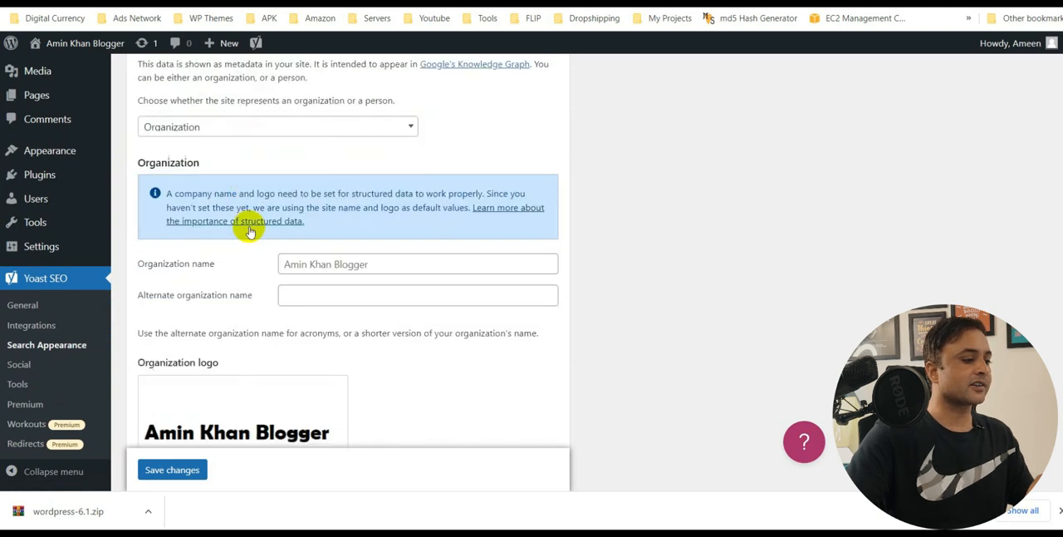
scroll(307, 256, down, 3)
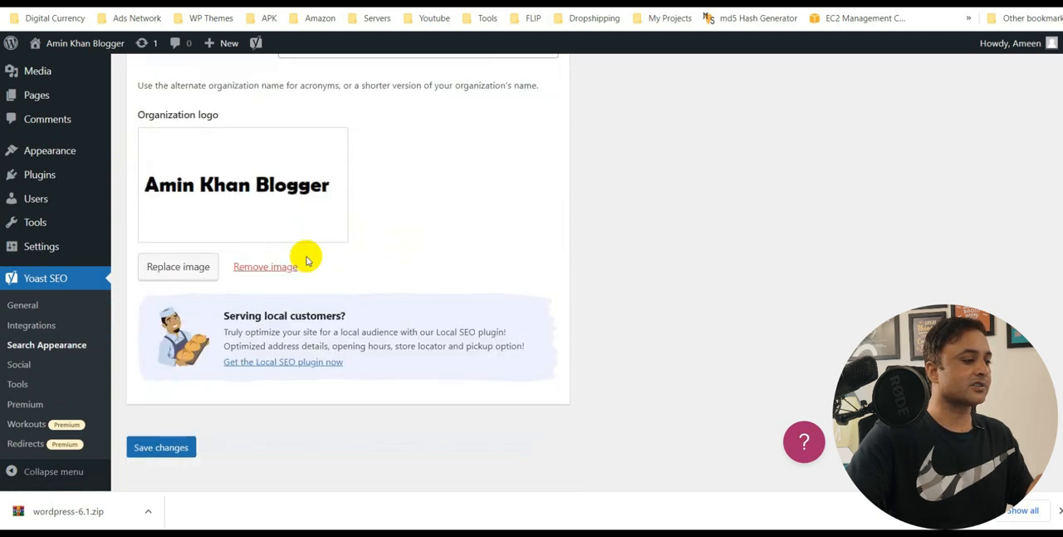
click(171, 425)
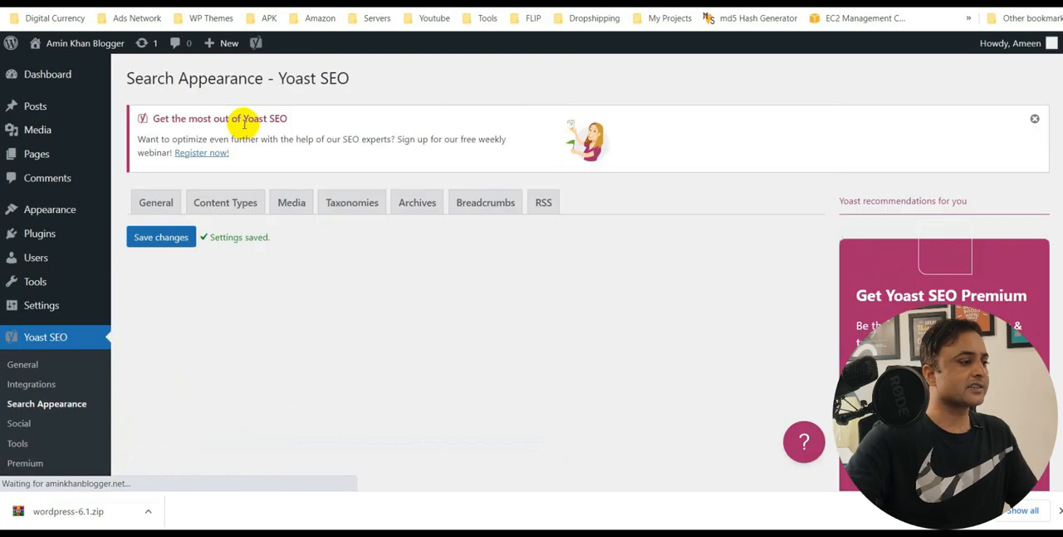
In the content type settings for Posts, reduce the single post SEO title to the Title variable followed by "|"
click(231, 204)
scroll(237, 218, down, 5)
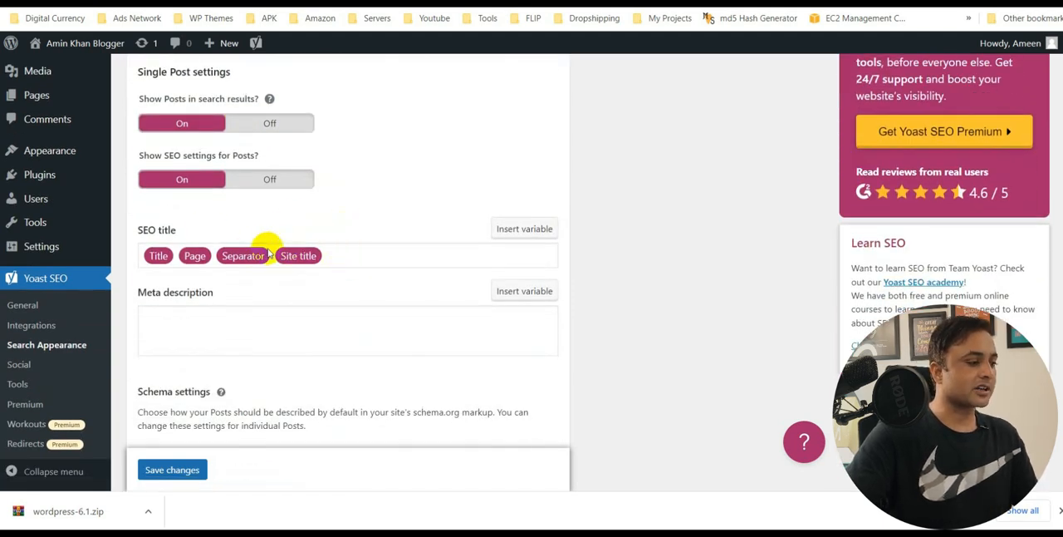
click(356, 255)
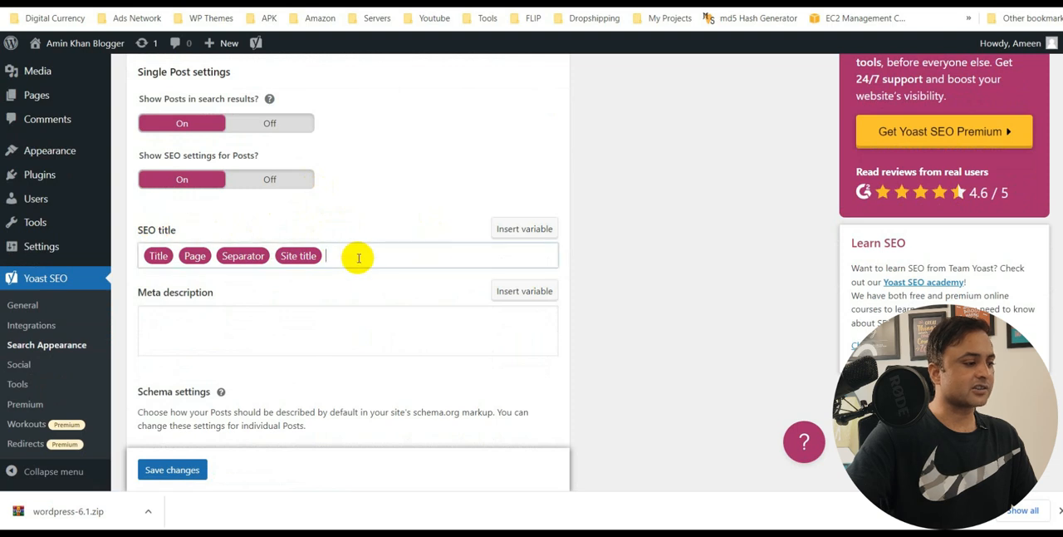
key(BackSpace)
key(BackSpace)
key(BackSpace)
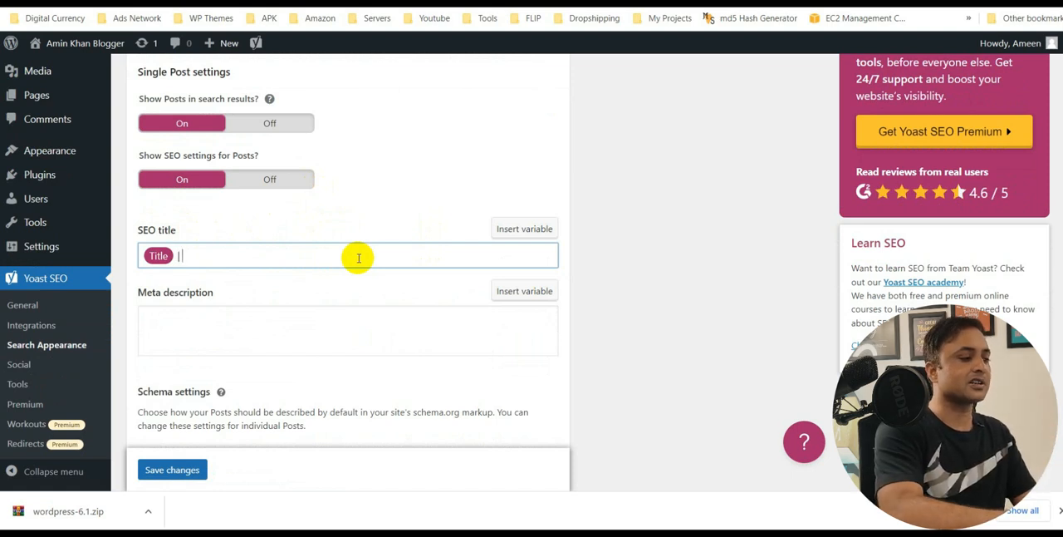
Copy the site's domain and append "aminkhanblogger.net" to the single post SEO title
click(150, 3)
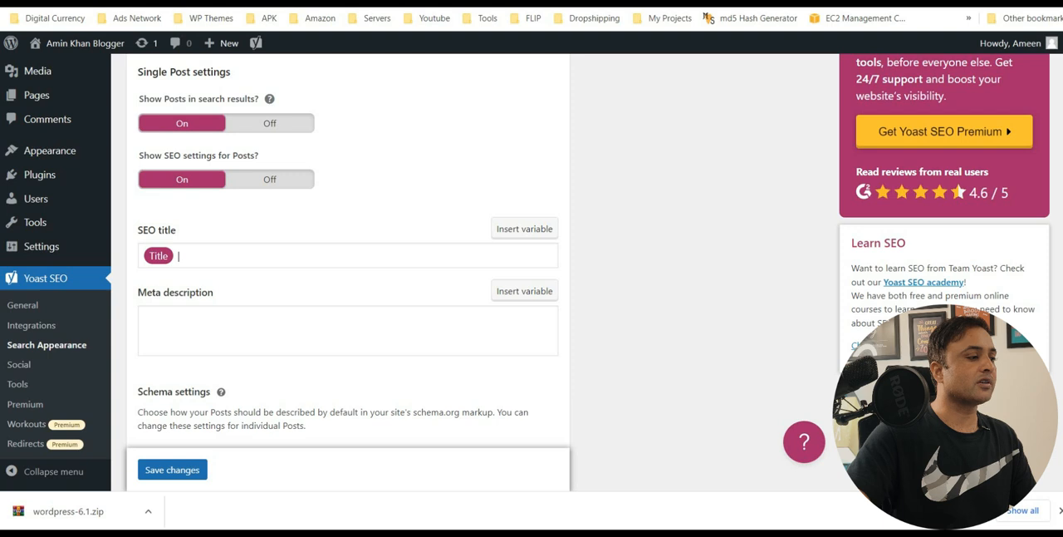
click(278, 257)
text(aminkhanblogger.net)
click(317, 282)
Save the Posts content type settings and look over the saved page down to the Pages section
scroll(299, 315, down, 1)
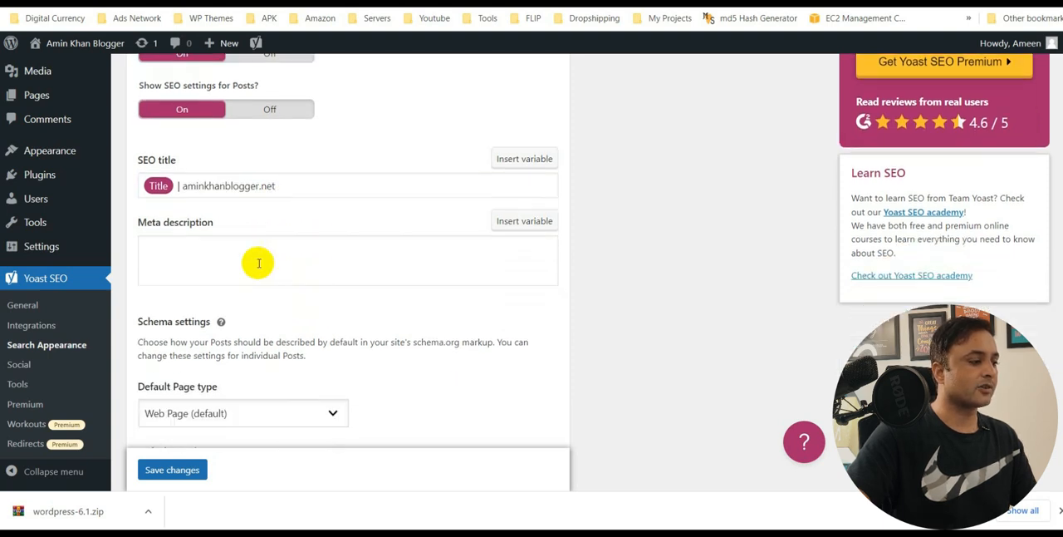
scroll(391, 292, down, 7)
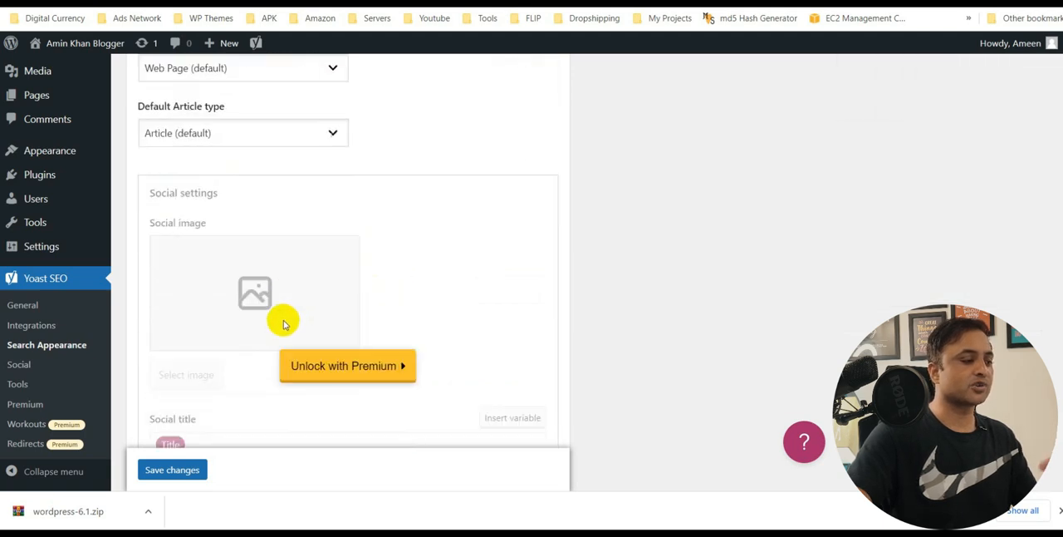
click(180, 426)
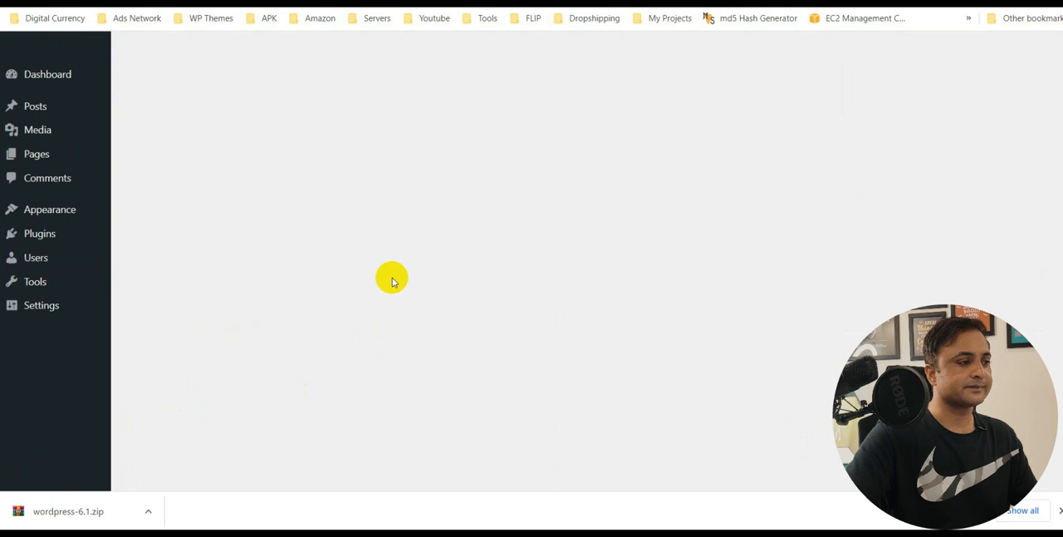
scroll(376, 297, down, 1)
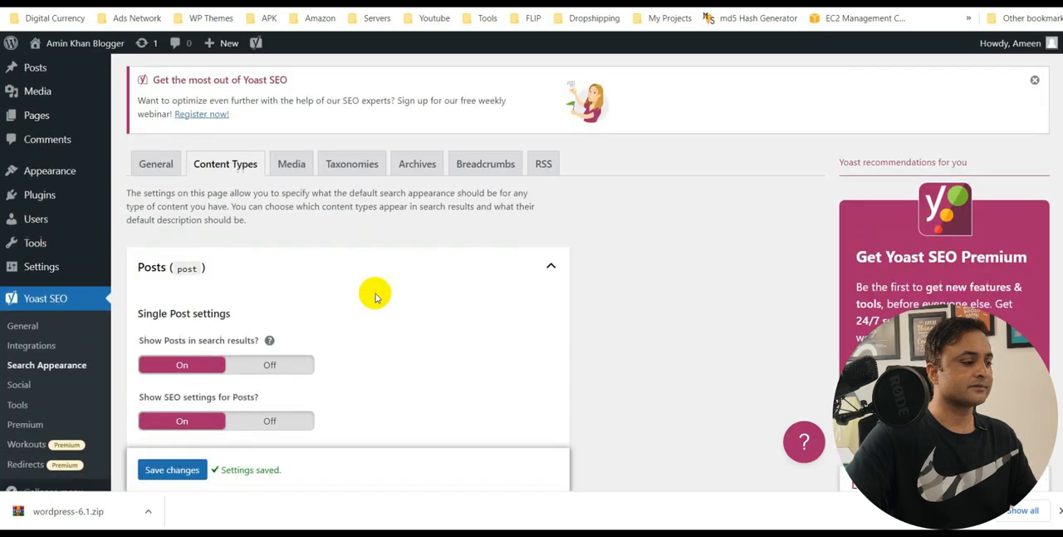
scroll(375, 297, down, 5)
scroll(280, 277, down, 7)
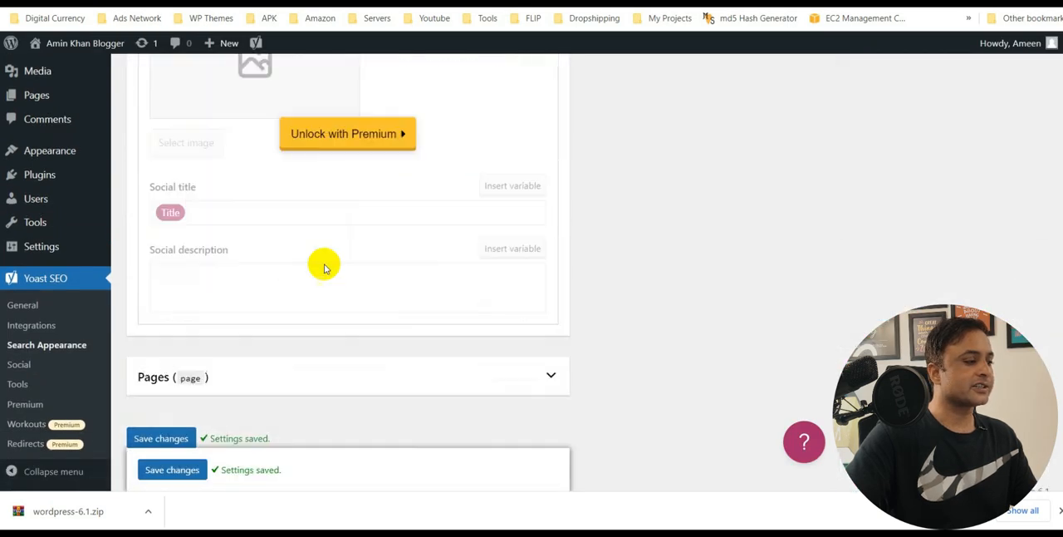
scroll(324, 265, up, 12)
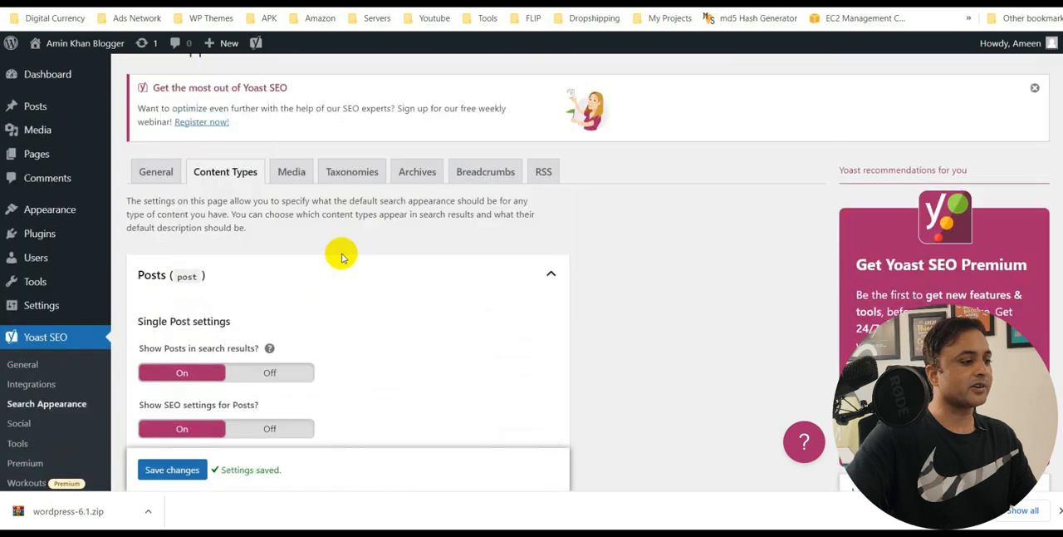
Go to adding a new plugin and search the plugin directory for "litespeed"
click(52, 232)
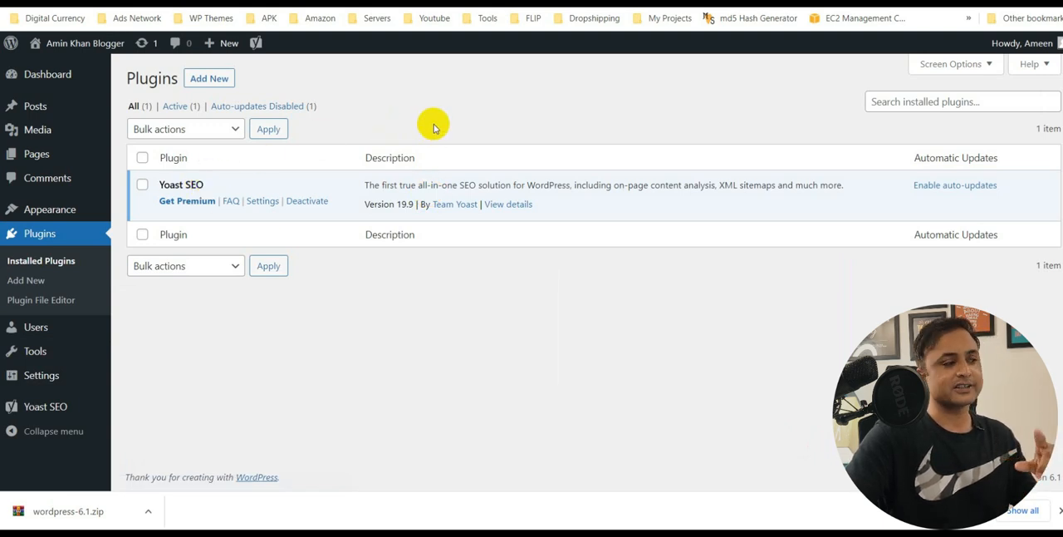
click(226, 86)
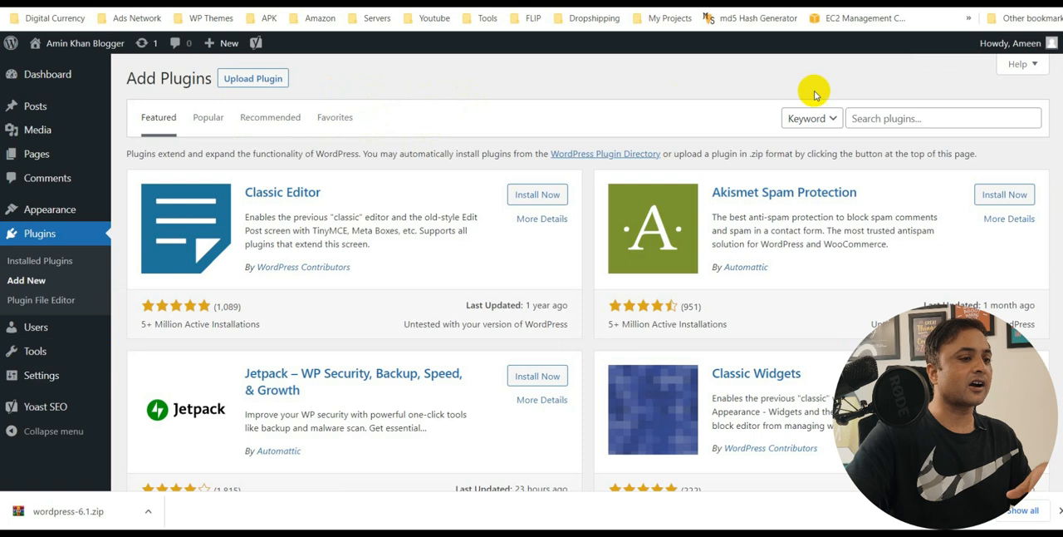
click(903, 119)
text(litespeed)
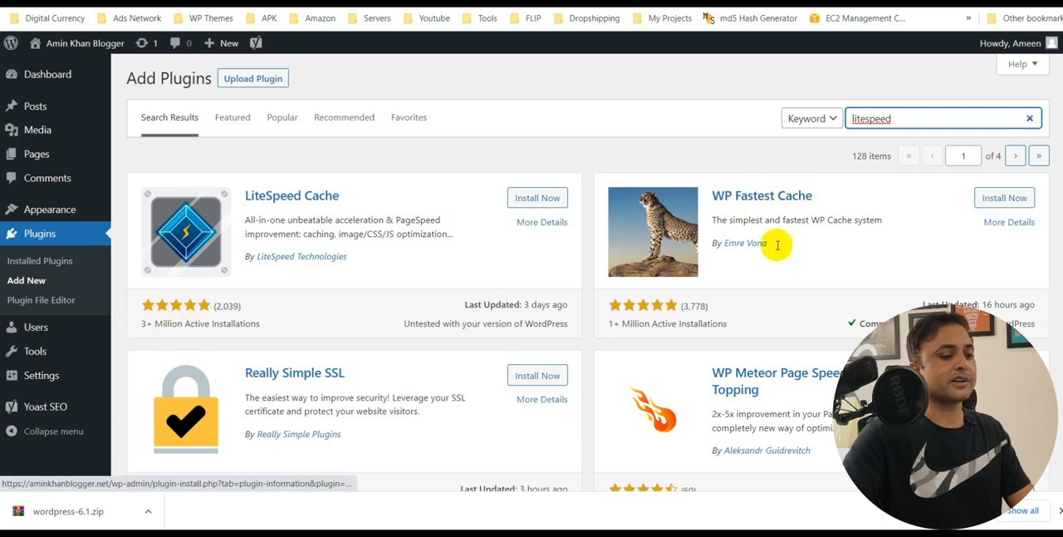
Compare the active installations of WP Fastest Cache and LiteSpeed Cache, and install and activate LiteSpeed Cache
drag(621, 324, 658, 325)
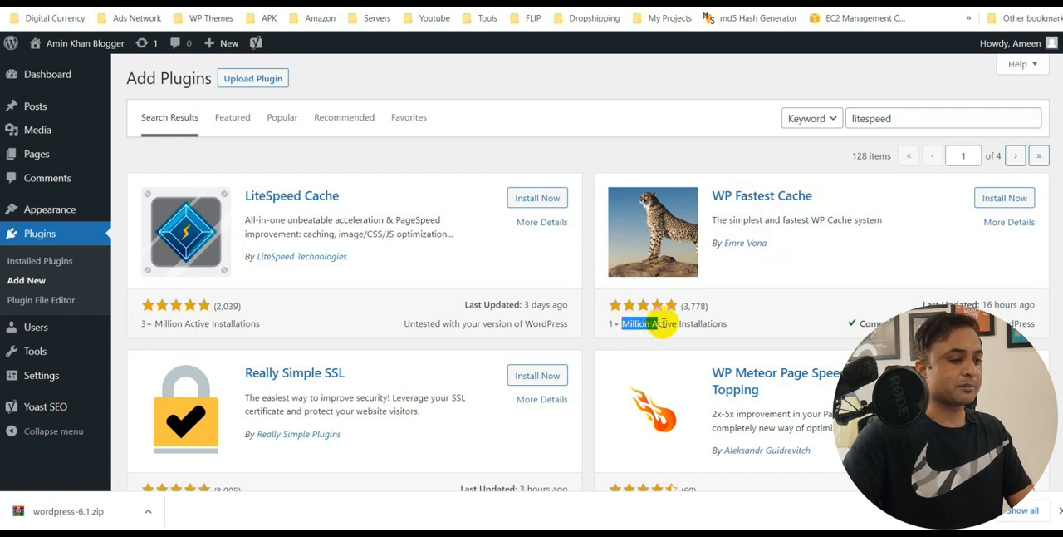
triple_click(702, 324)
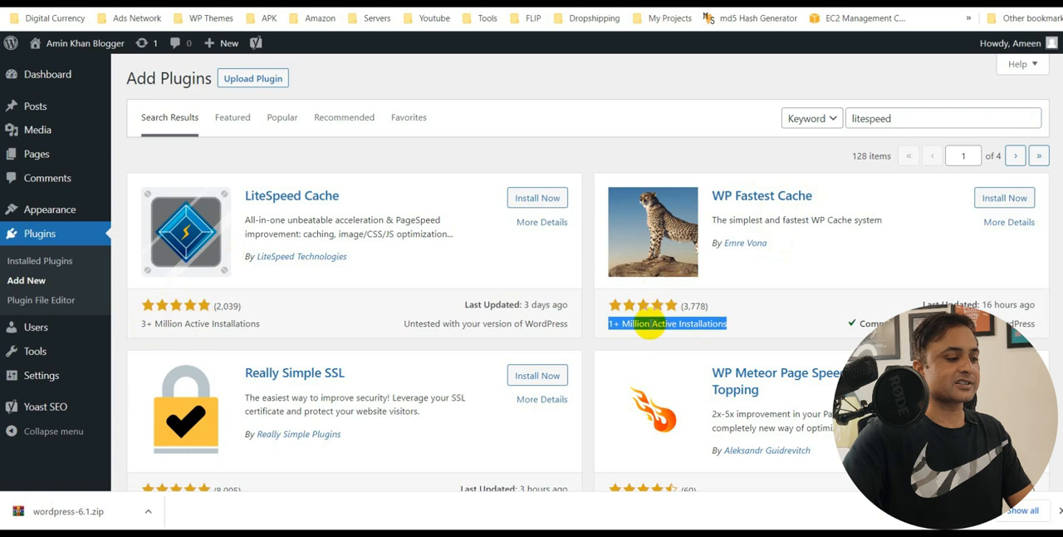
drag(133, 325, 189, 324)
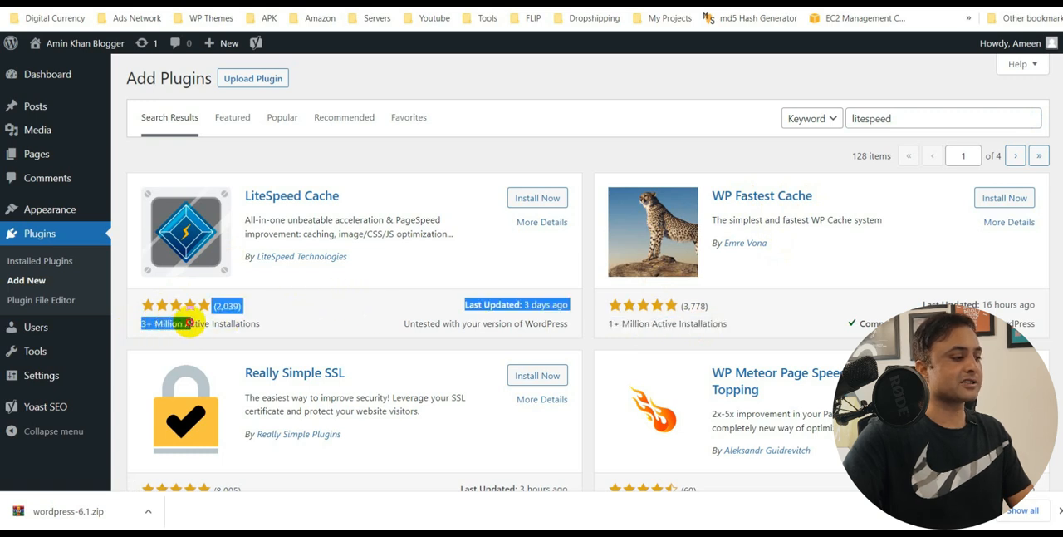
click(528, 199)
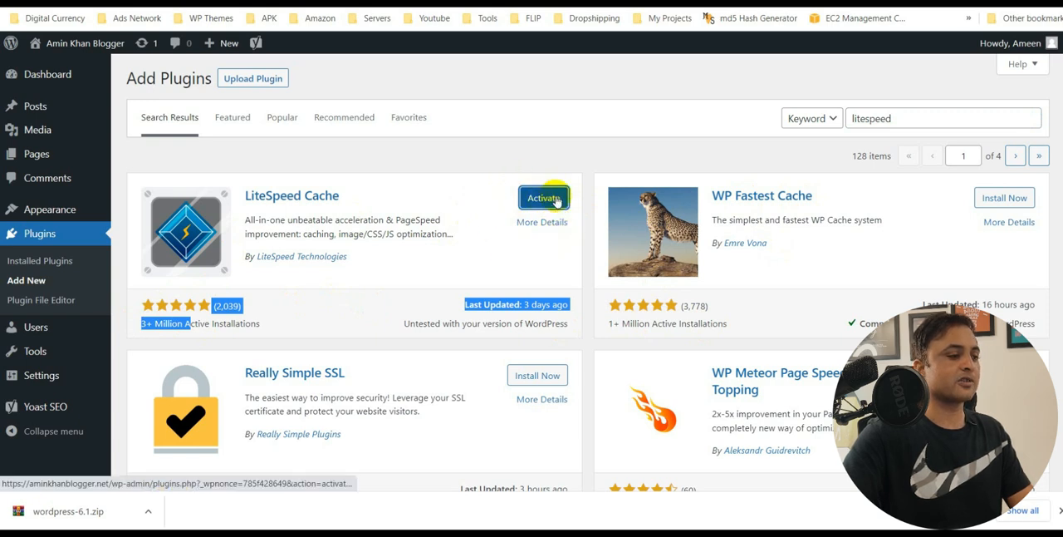
click(554, 199)
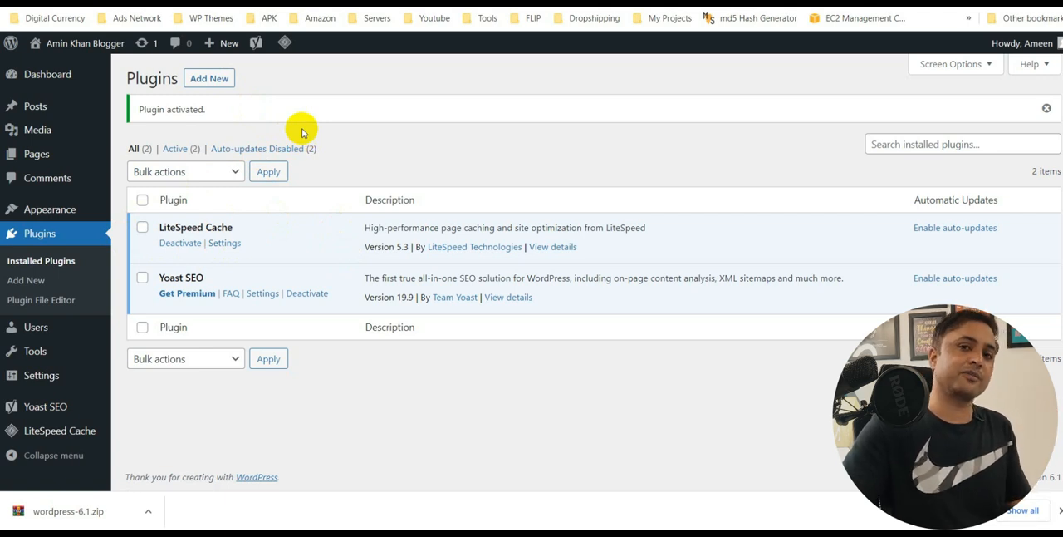
Go to adding another plugin and enter "tables of" as the start of the plugin search
click(209, 79)
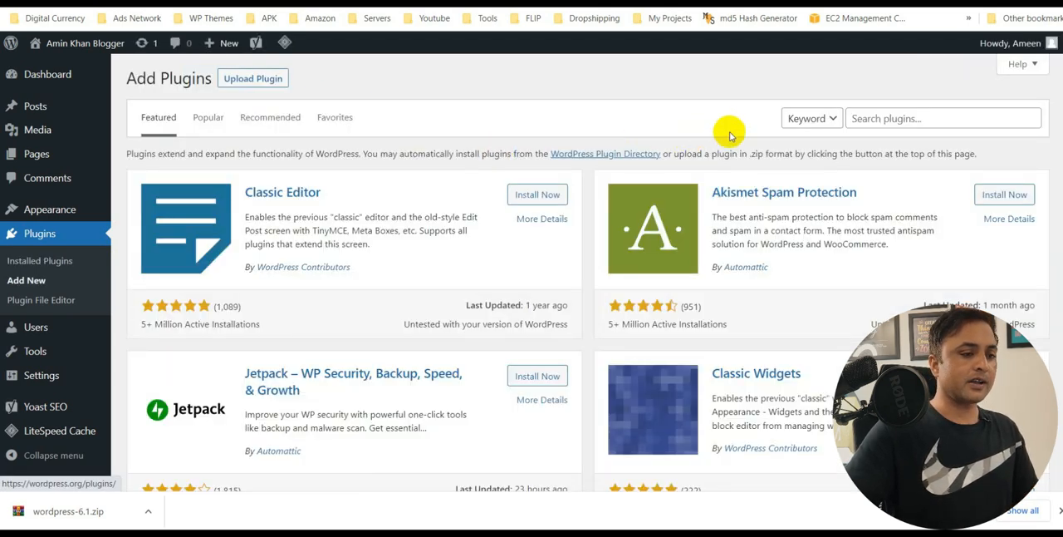
click(908, 117)
text(tables of content)
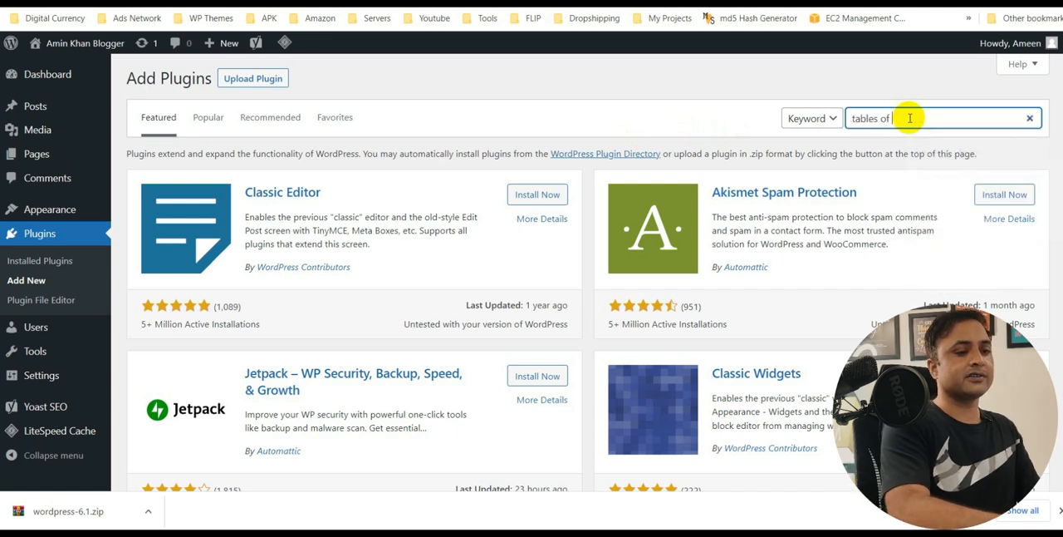
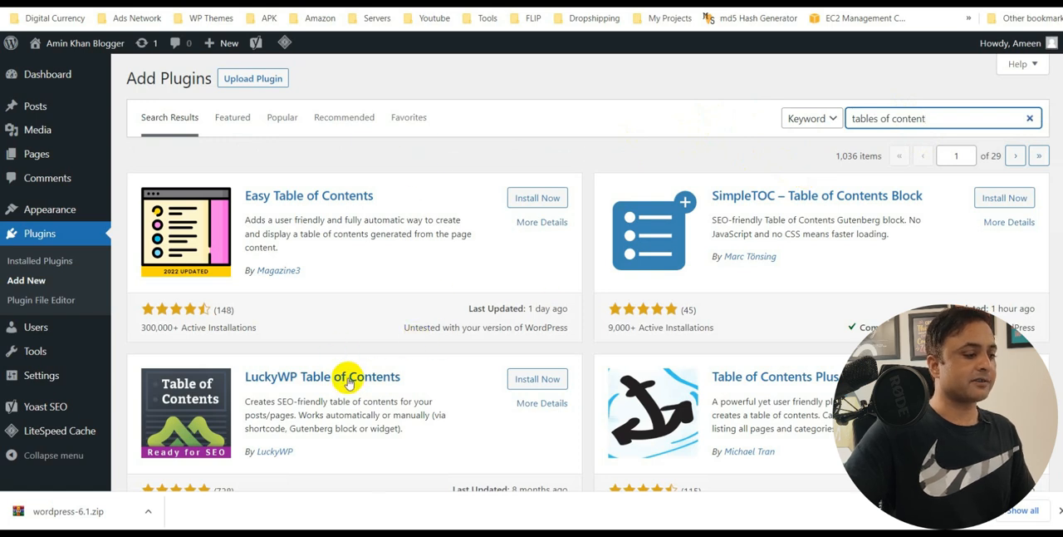
Install and activate the Table of Contents Plus plugin from the search results
click(1004, 379)
scroll(588, 282, down, 1)
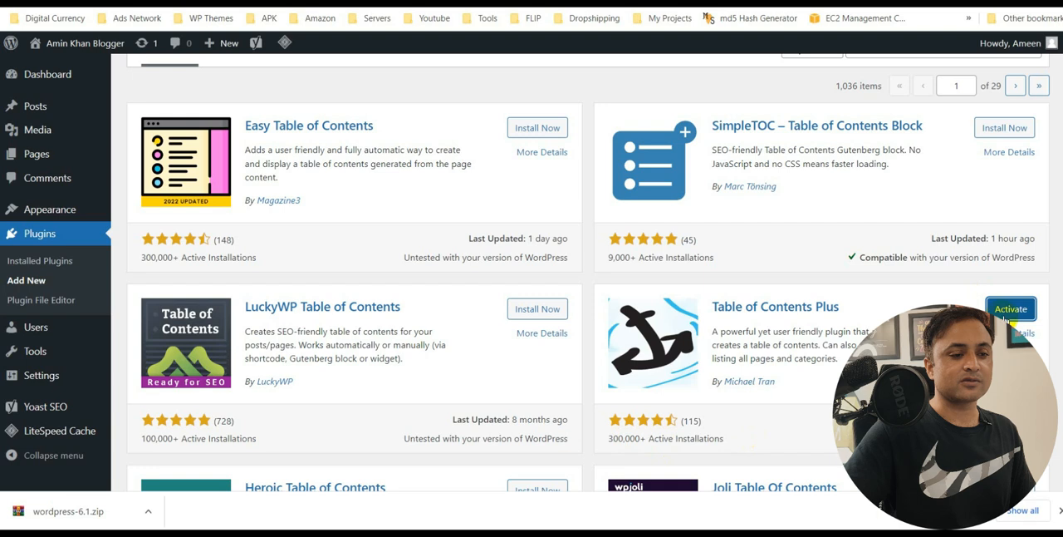
click(1009, 314)
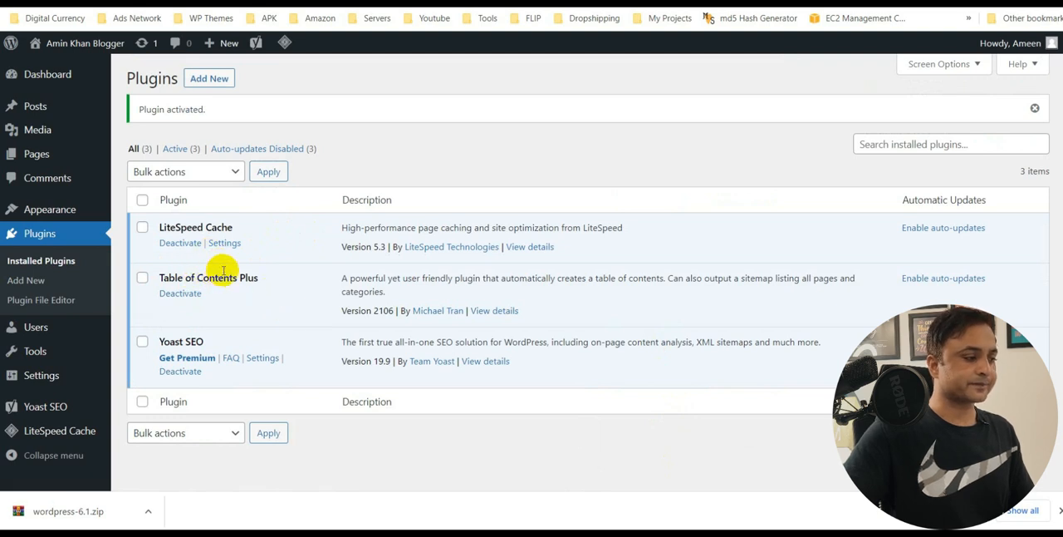
In the Table of Contents Plus settings, auto-insert the contents only for posts with 3 or more headings, and update the options
mouse_move(41, 378)
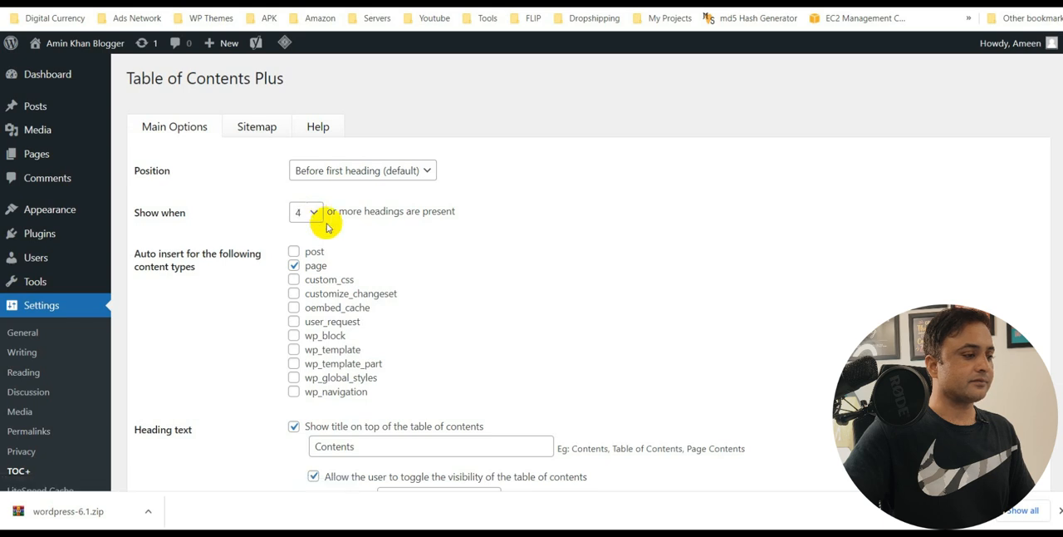
click(294, 251)
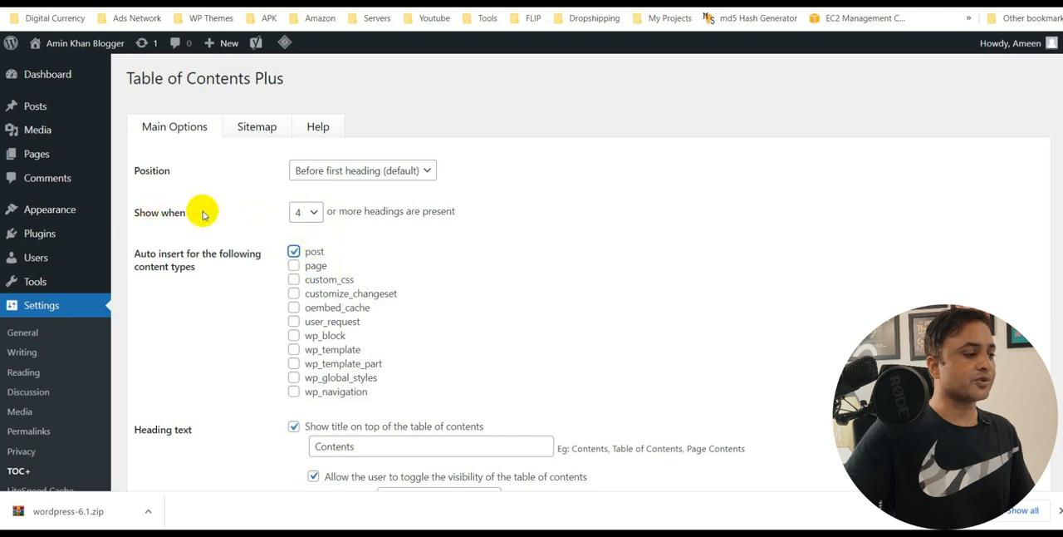
click(309, 218)
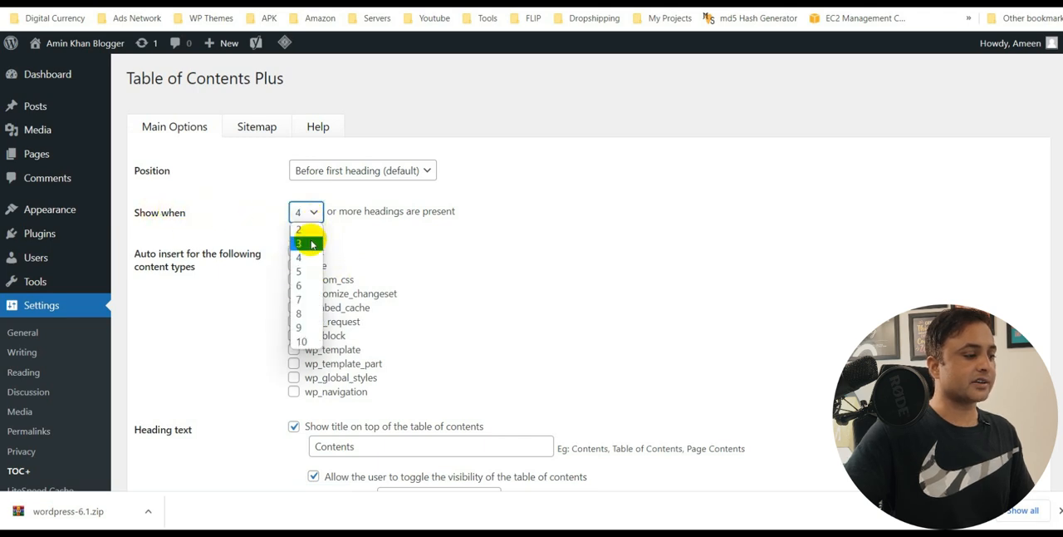
click(300, 243)
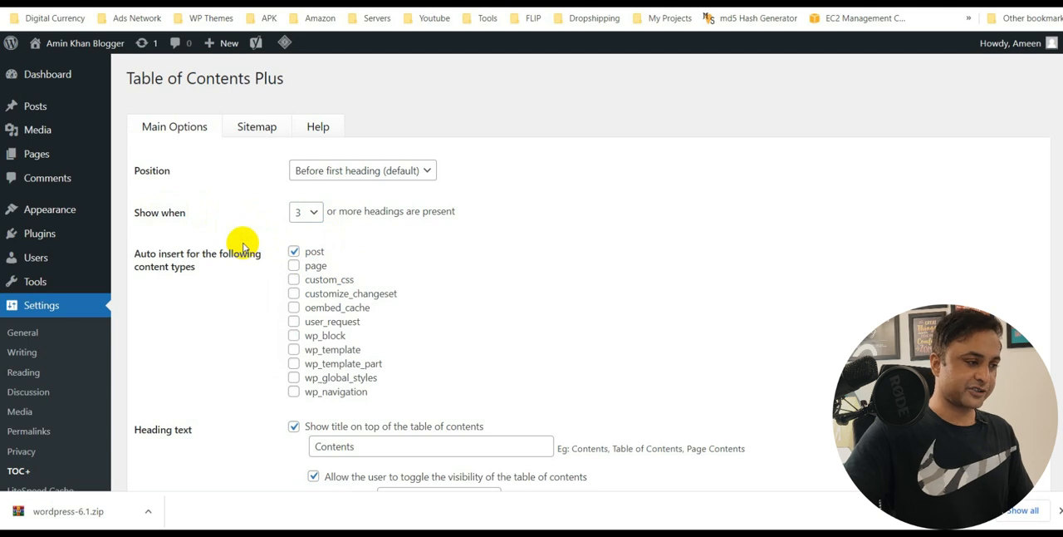
scroll(250, 258, down, 10)
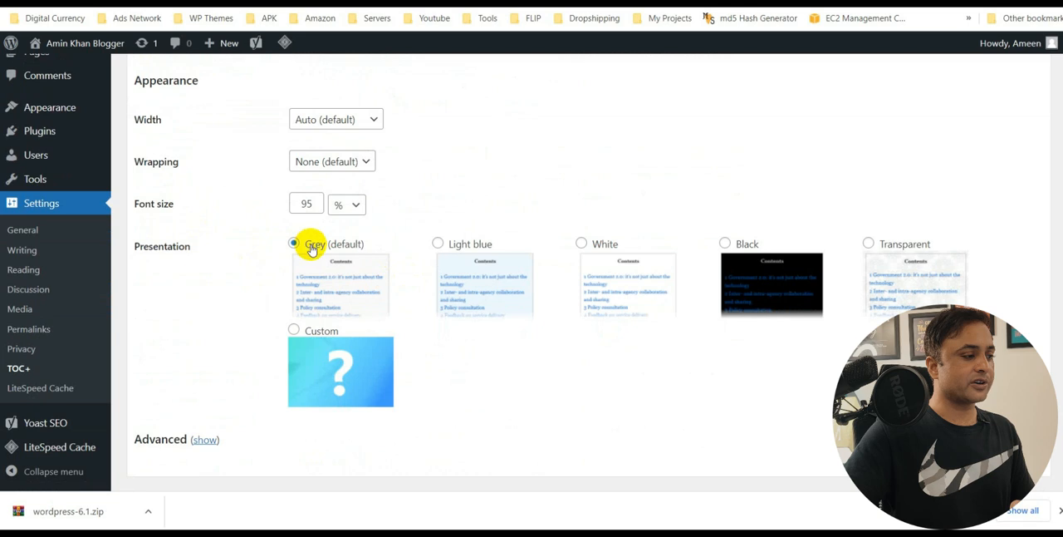
scroll(422, 308, down, 2)
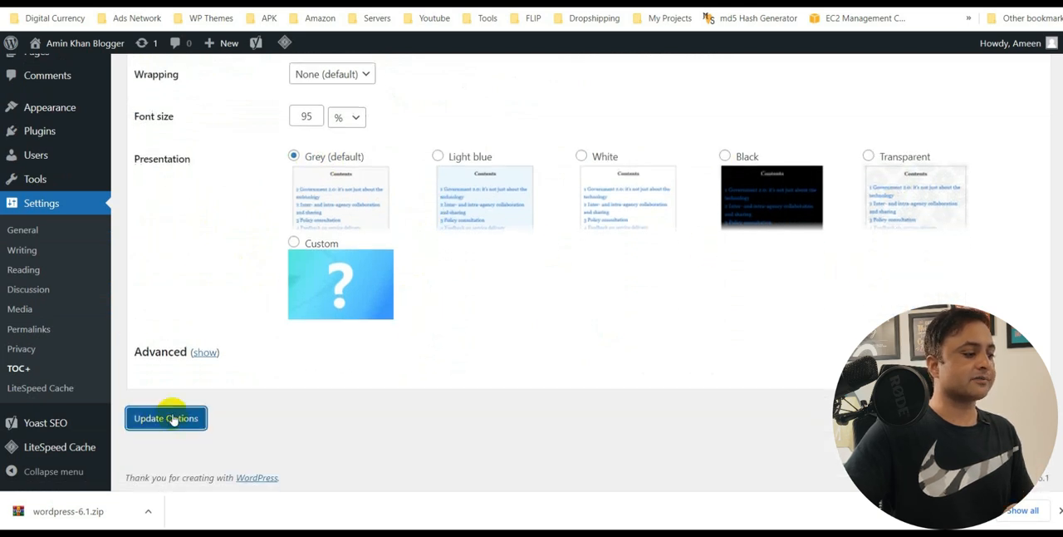
click(171, 418)
scroll(218, 344, down, 5)
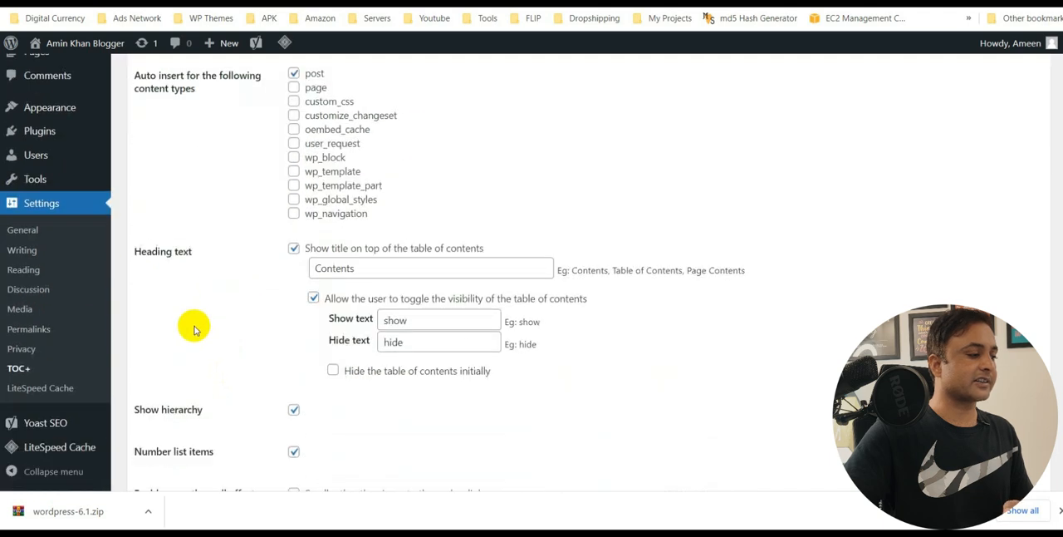
Set the site's permalink structure to Post name and save the changes
click(33, 332)
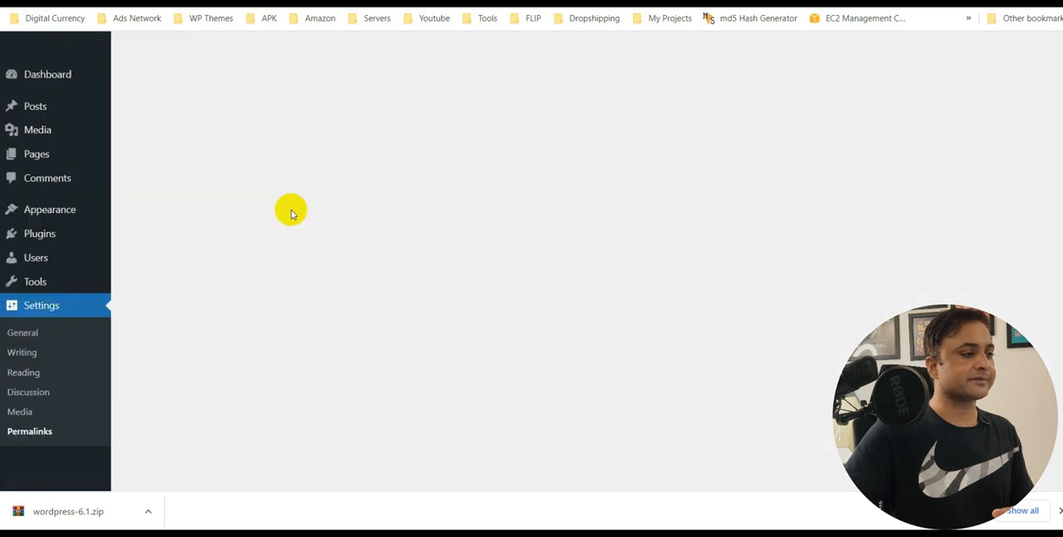
scroll(249, 241, down, 1)
scroll(247, 241, down, 1)
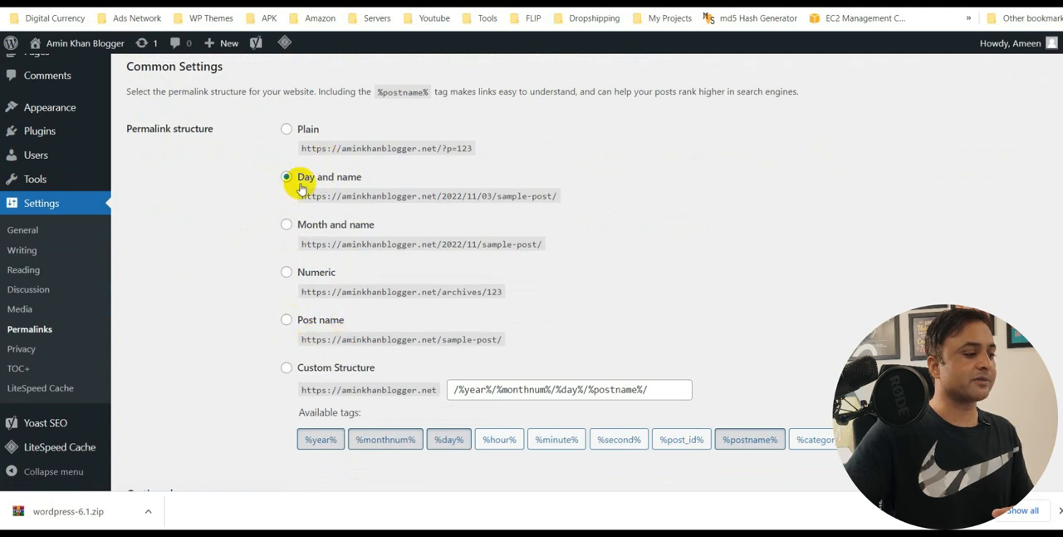
click(286, 321)
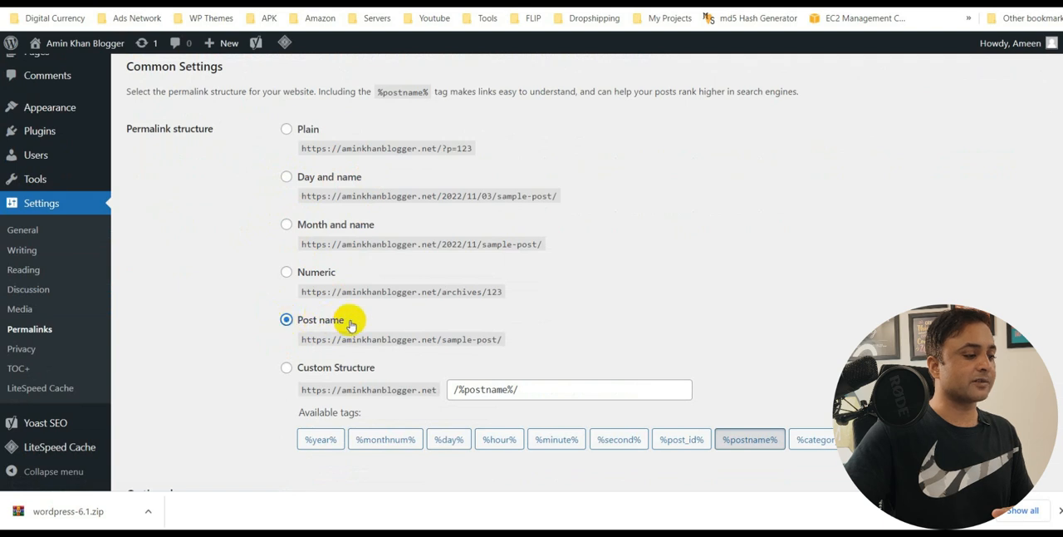
scroll(351, 325, down, 3)
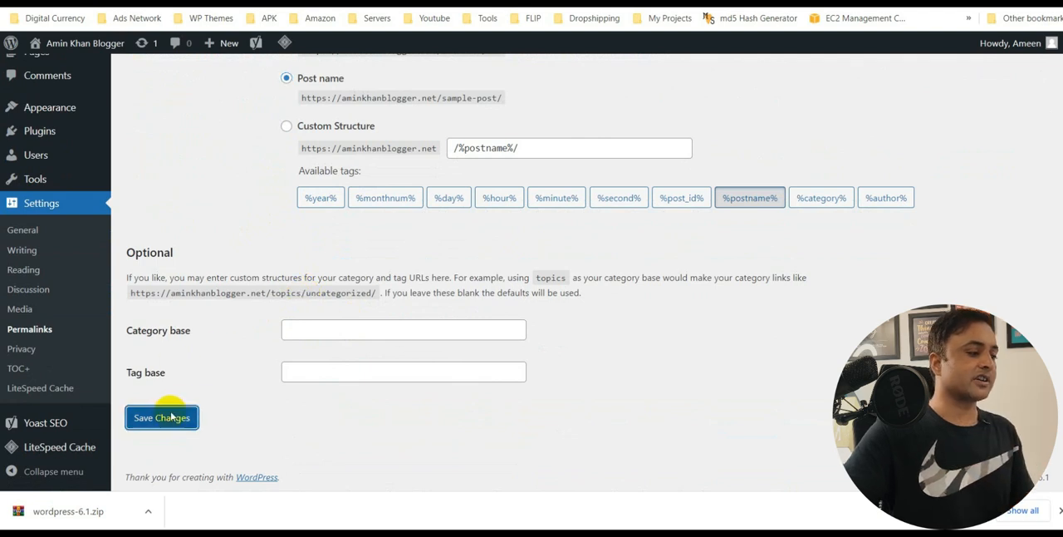
click(199, 415)
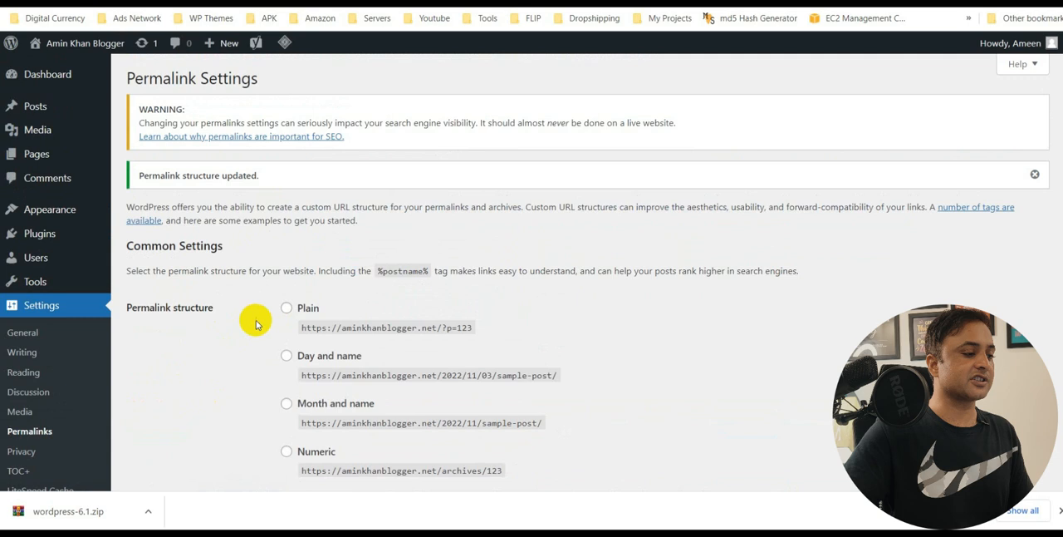
scroll(249, 320, down, 5)
click(51, 330)
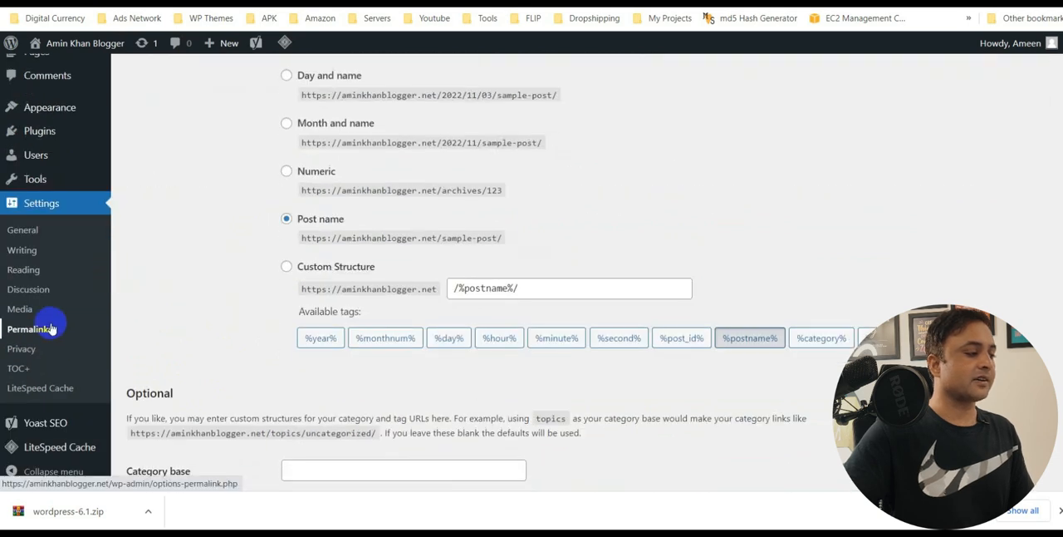
scroll(50, 341, up, 1)
scroll(69, 311, up, 2)
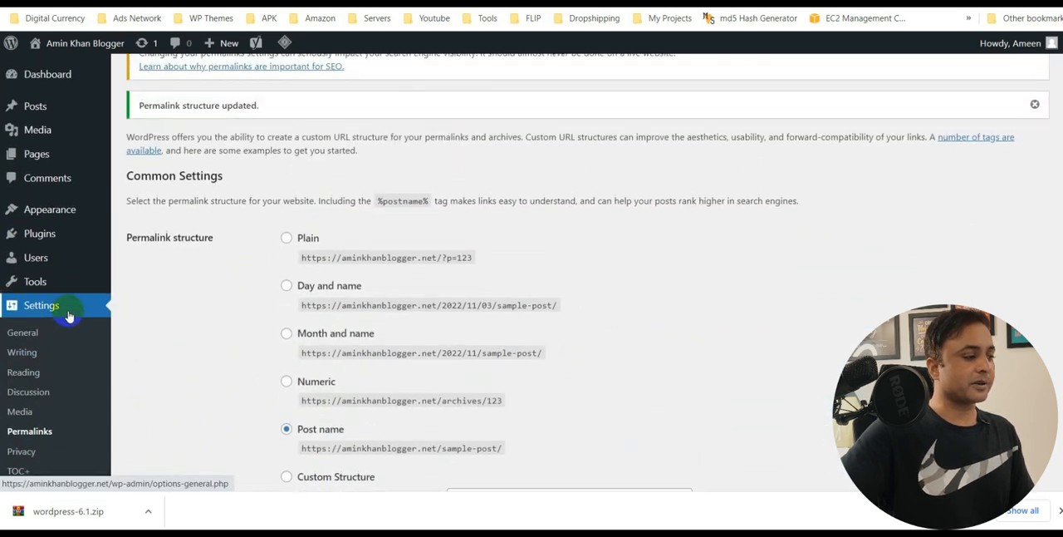
mouse_move(75, 233)
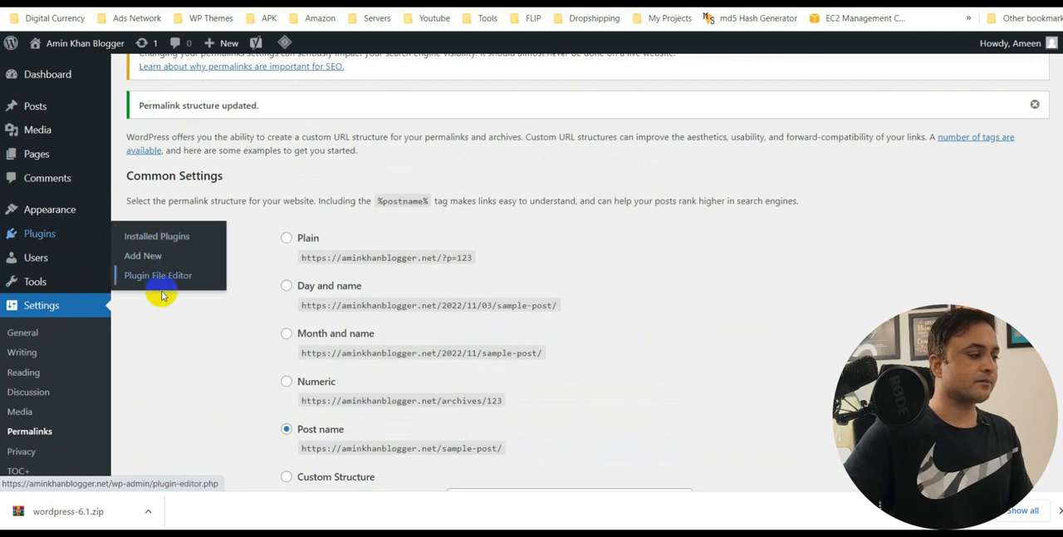
scroll(70, 237, up, 1)
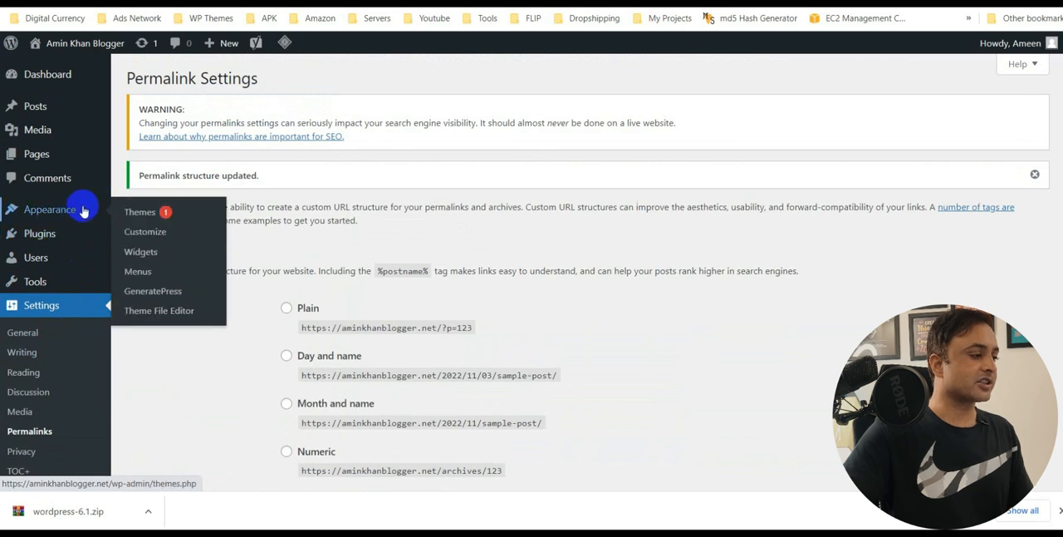
Switch to the site's front end and view the default "Hello world!" post
click(254, 2)
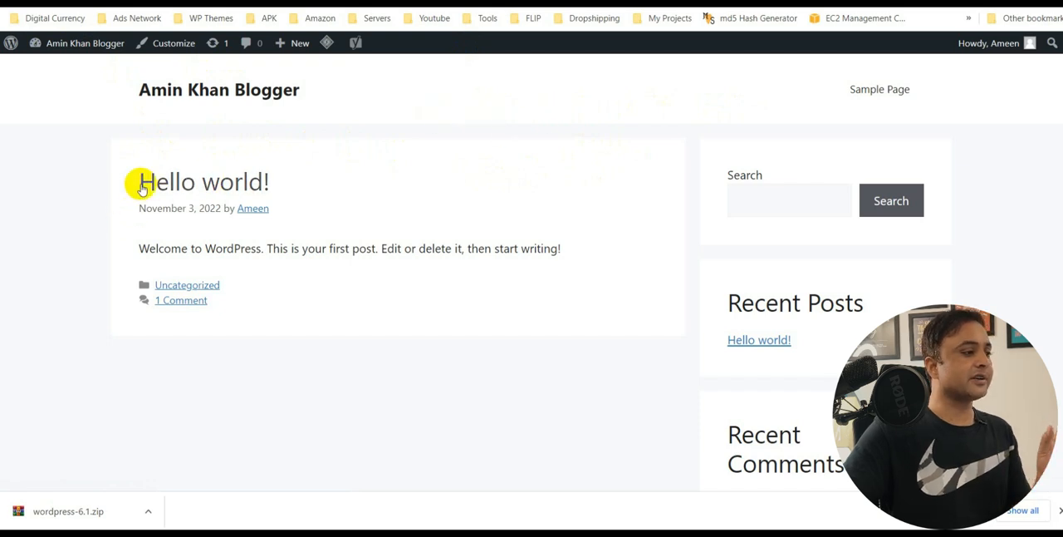
click(178, 187)
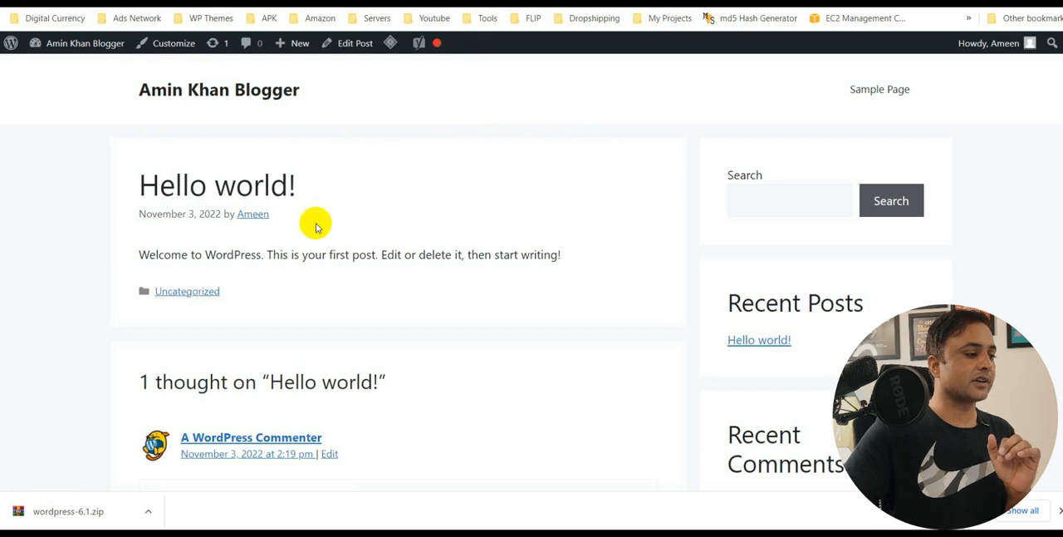
double_click(178, 183)
drag(177, 183, 249, 182)
scroll(474, 297, down, 1)
scroll(474, 297, down, 5)
scroll(475, 297, up, 6)
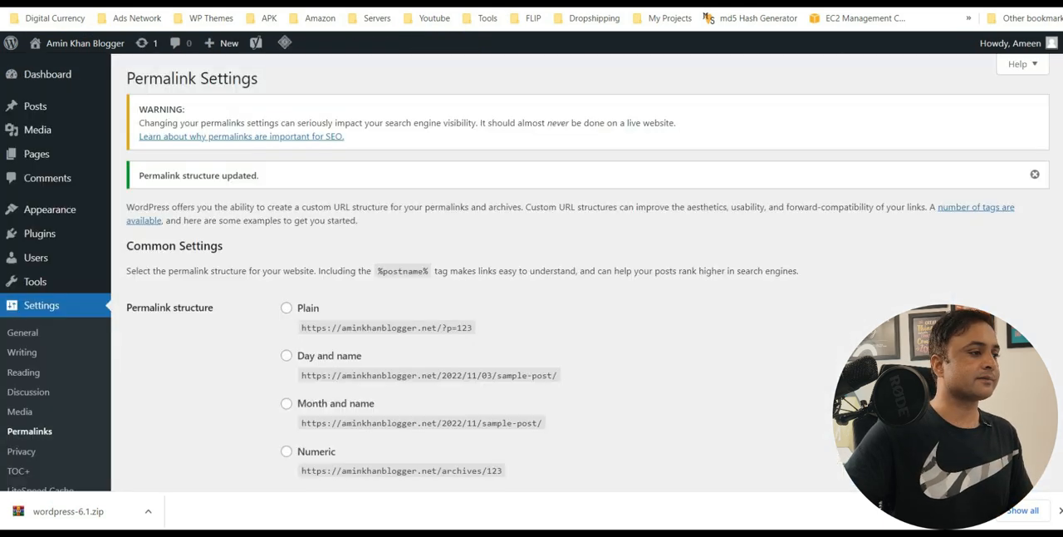
Return to the admin area and move the "Hello world!" post to the trash from the list of all posts
scroll(318, 225, down, 5)
scroll(75, 241, up, 4)
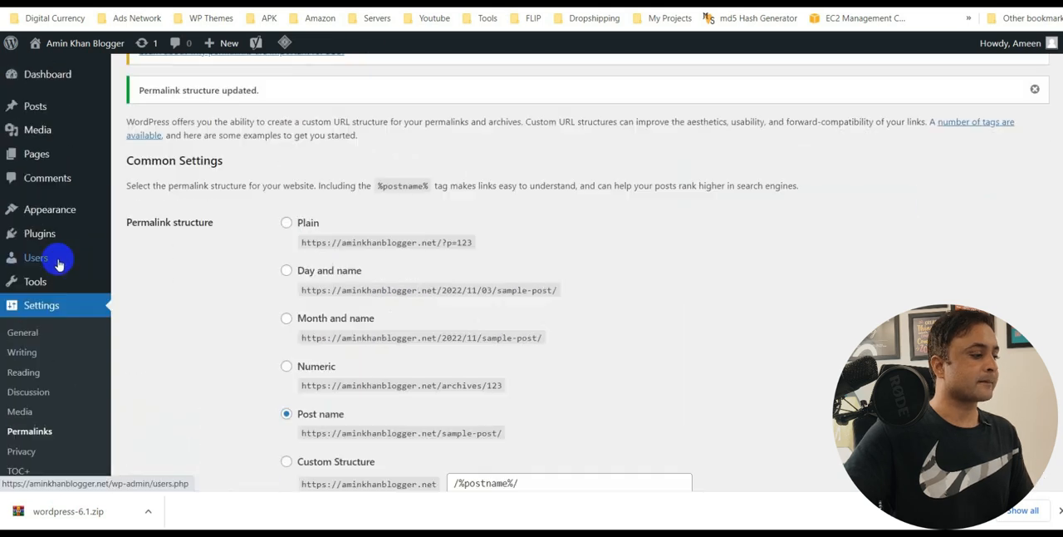
scroll(58, 263, up, 1)
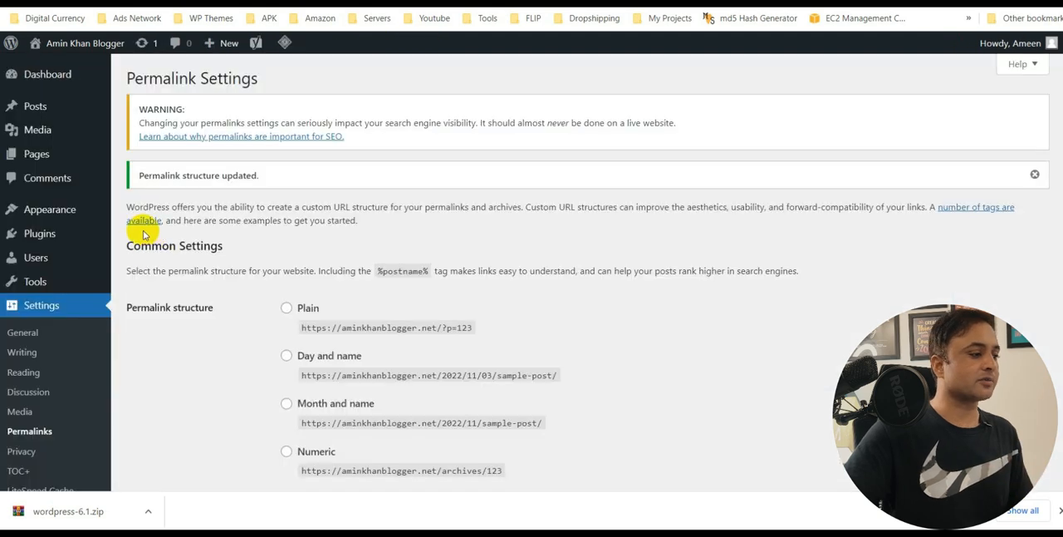
mouse_move(48, 236)
mouse_move(69, 111)
click(218, 111)
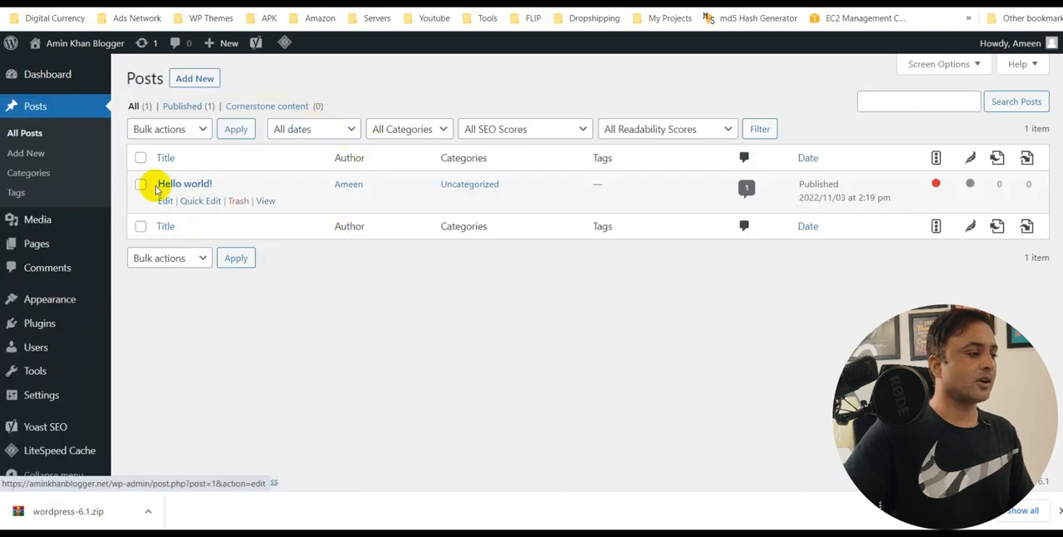
click(240, 203)
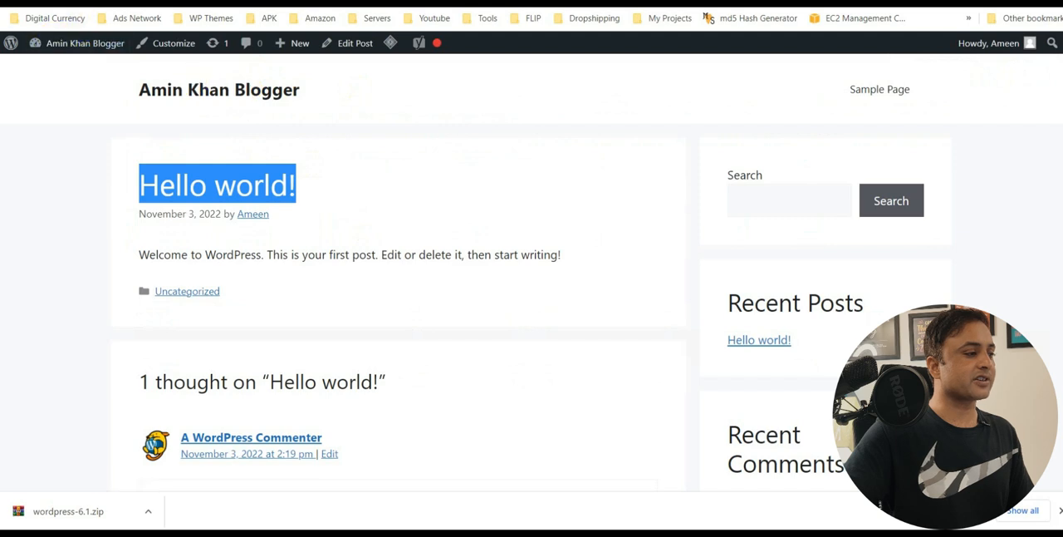
Reload the "Hello world!" post on the site's front end to check its deletion
key(F5)
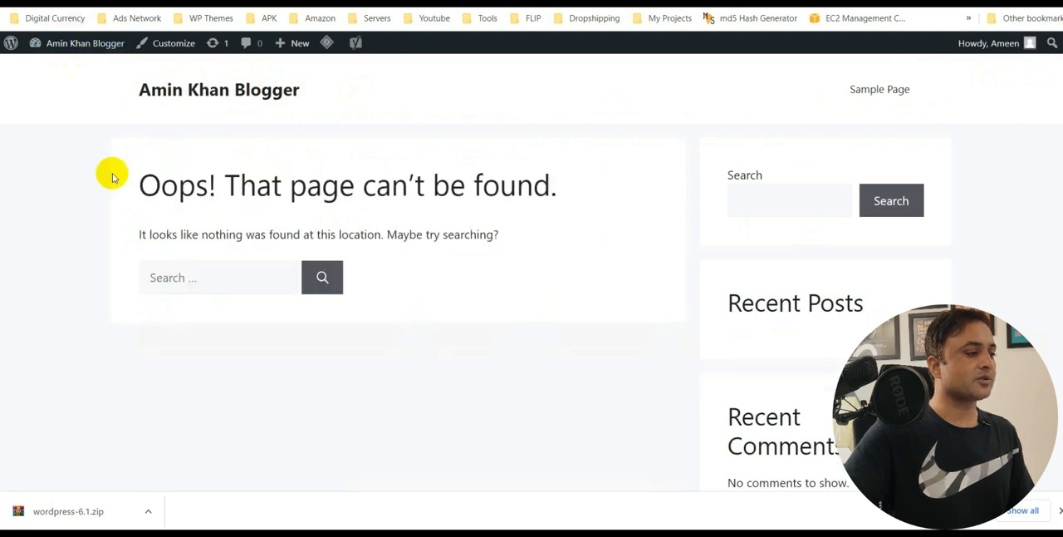
drag(142, 178, 598, 237)
click(600, 237)
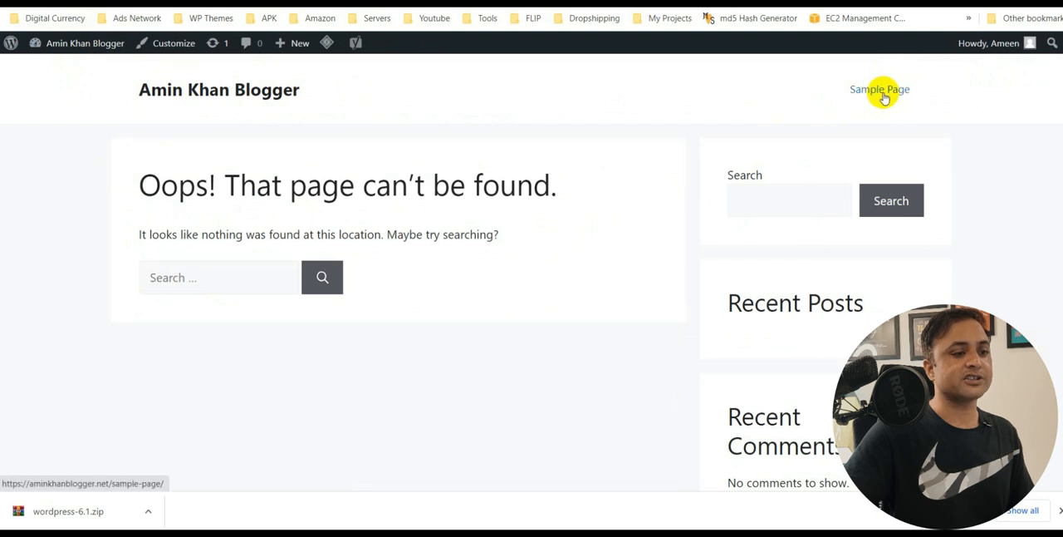
Go back to the admin area and move "Sample Page" to the trash from the list of all pages
click(357, 2)
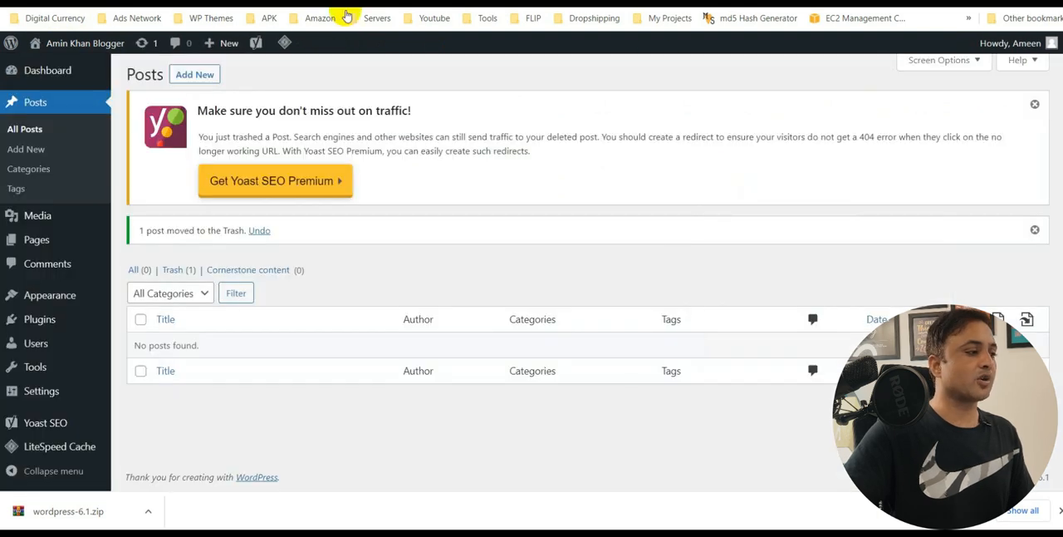
mouse_move(59, 244)
click(153, 243)
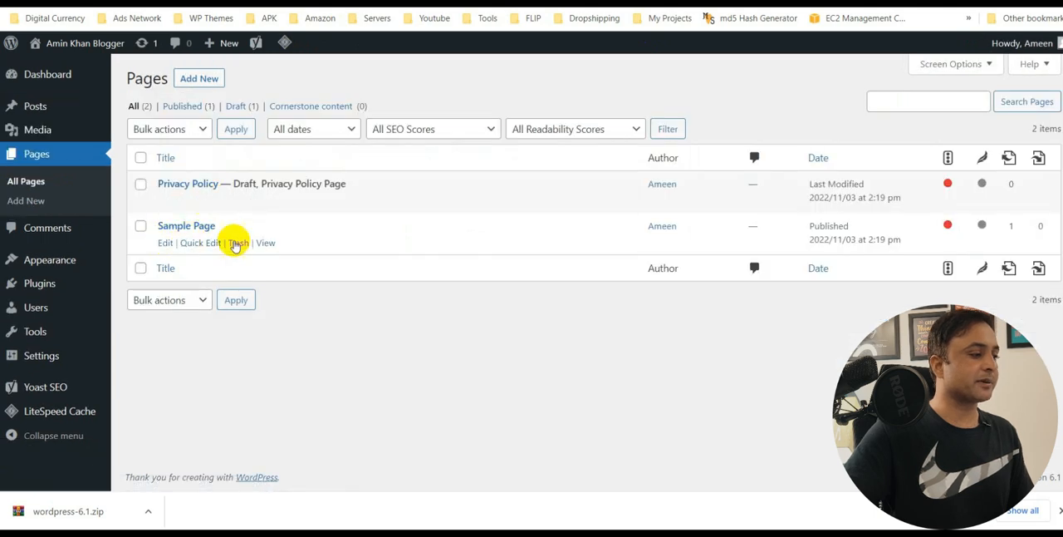
click(239, 243)
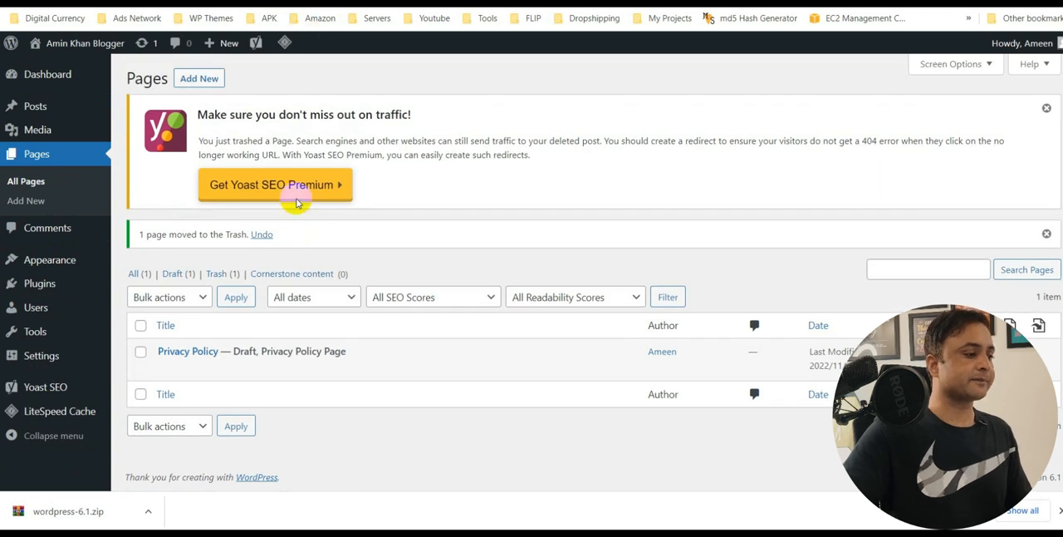
Open the draft Privacy Policy page for editing, dismiss the block editor welcome guide and publish the page
mouse_move(194, 361)
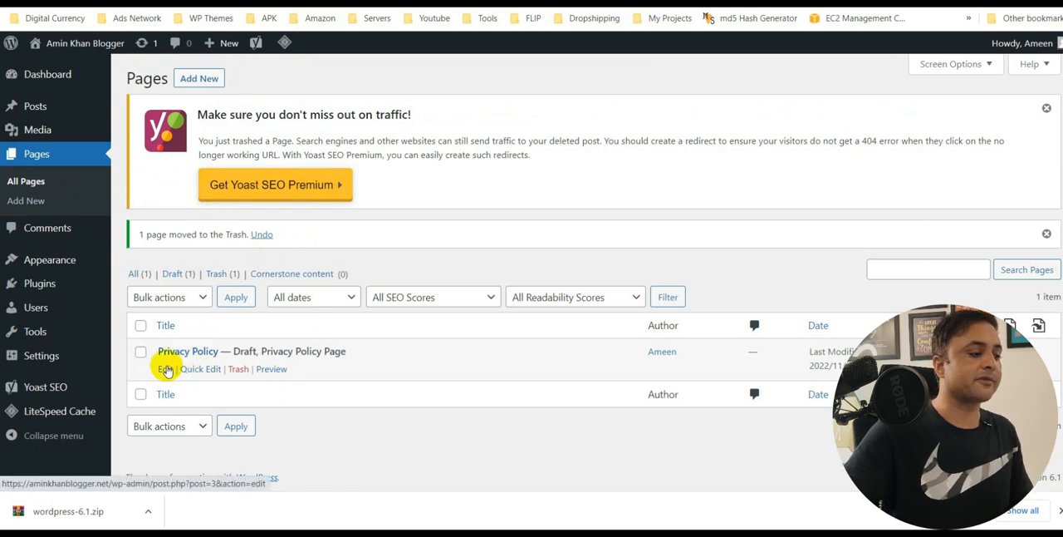
click(165, 369)
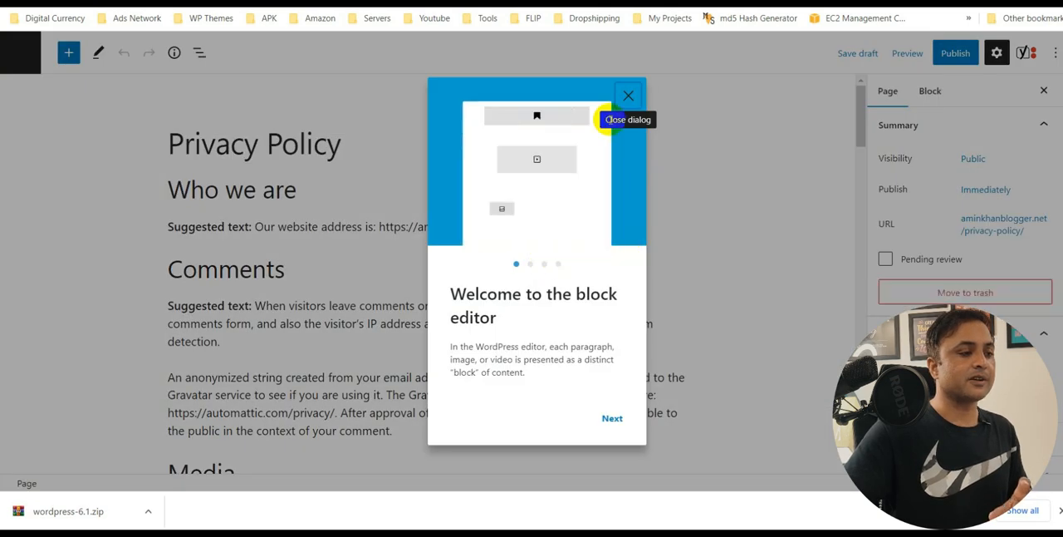
click(630, 91)
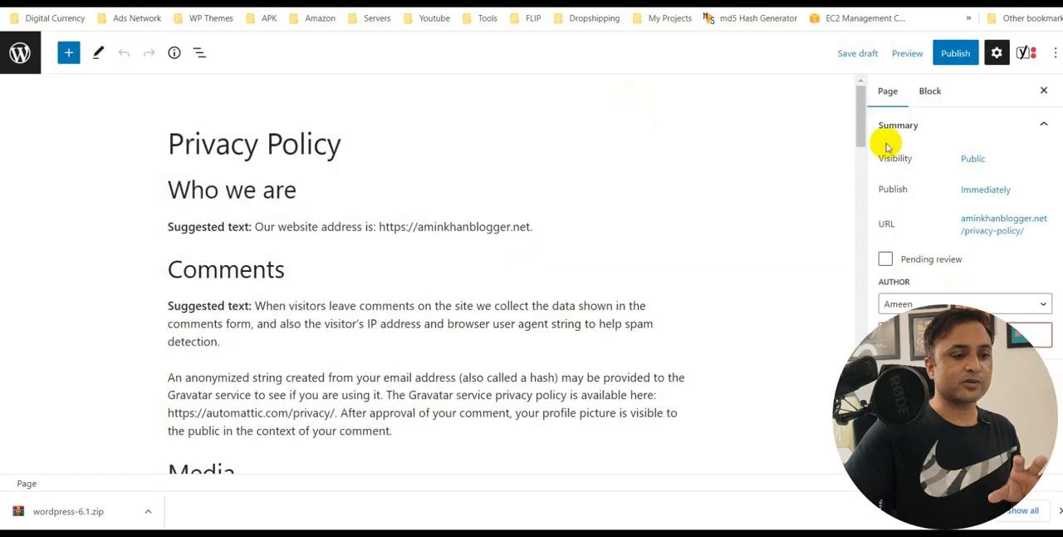
click(954, 55)
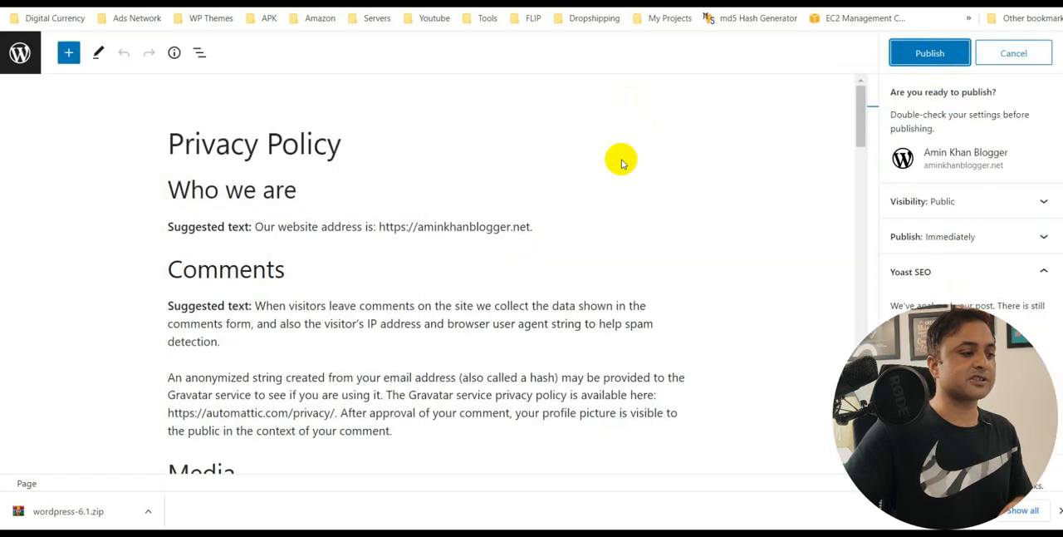
click(936, 60)
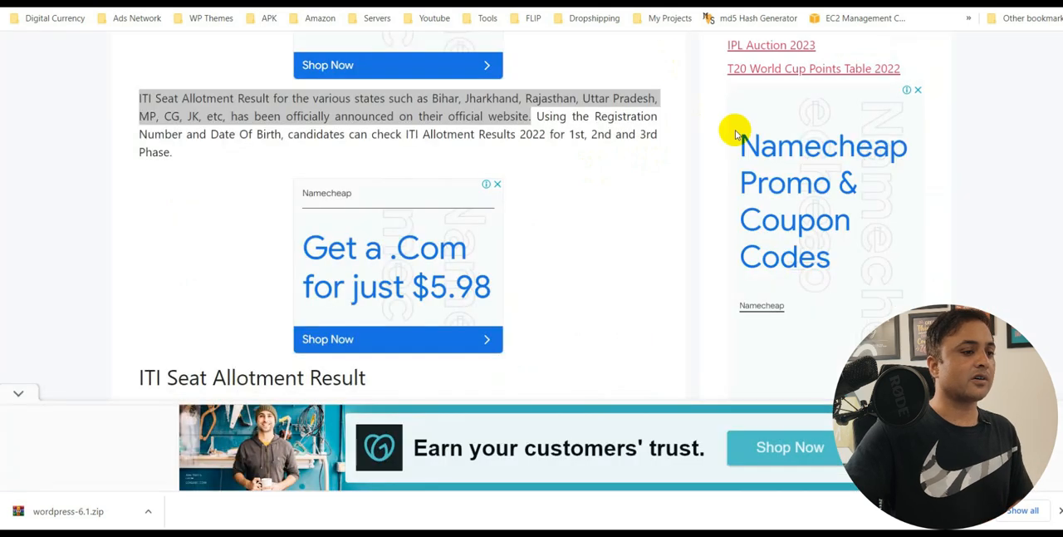
Open the Contact Us page of the JKDSD reference site and examine its contact form fields
scroll(735, 133, up, 10)
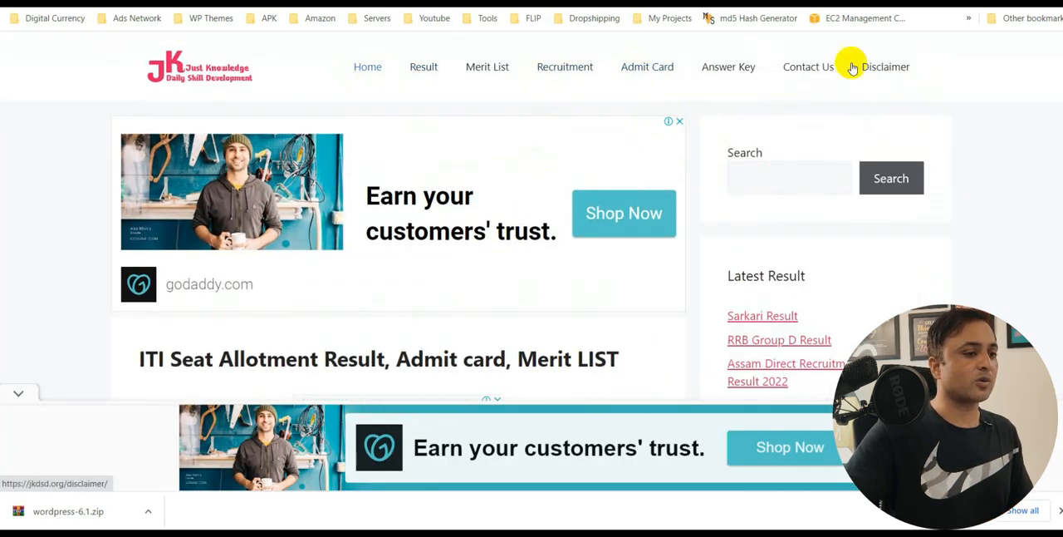
click(805, 78)
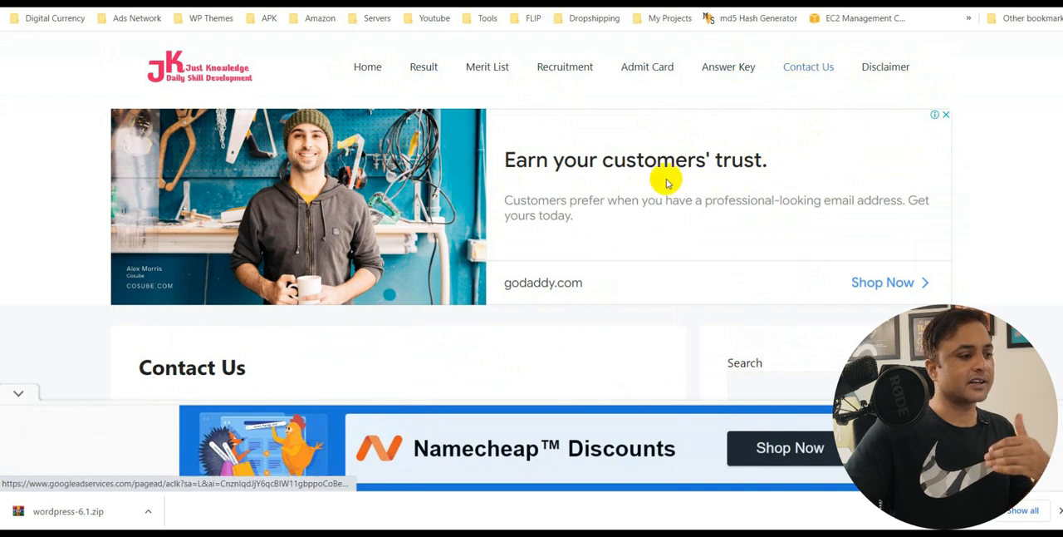
scroll(661, 178, down, 6)
scroll(549, 189, up, 3)
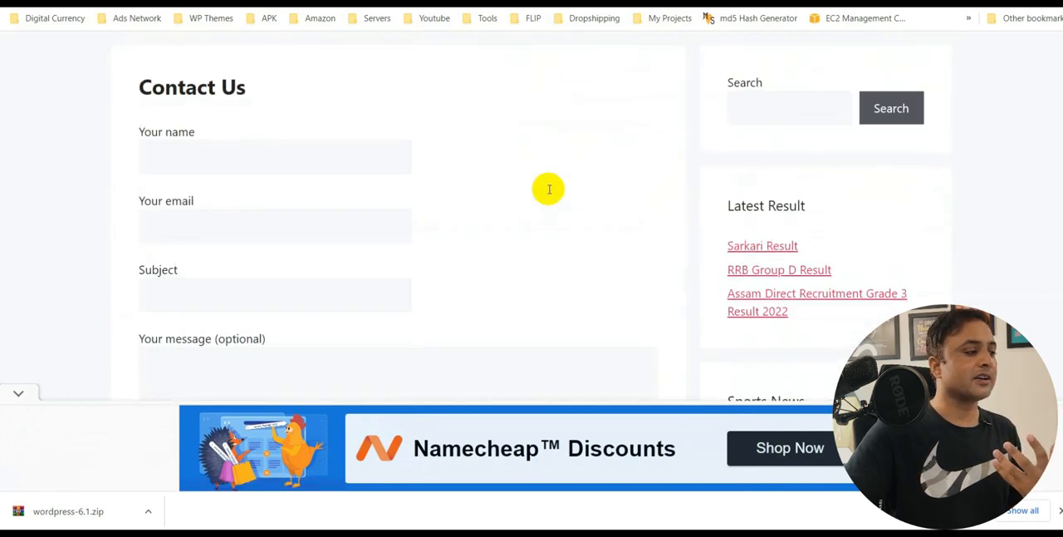
drag(132, 78, 405, 358)
drag(413, 392, 468, 323)
click(491, 275)
scroll(642, 205, up, 4)
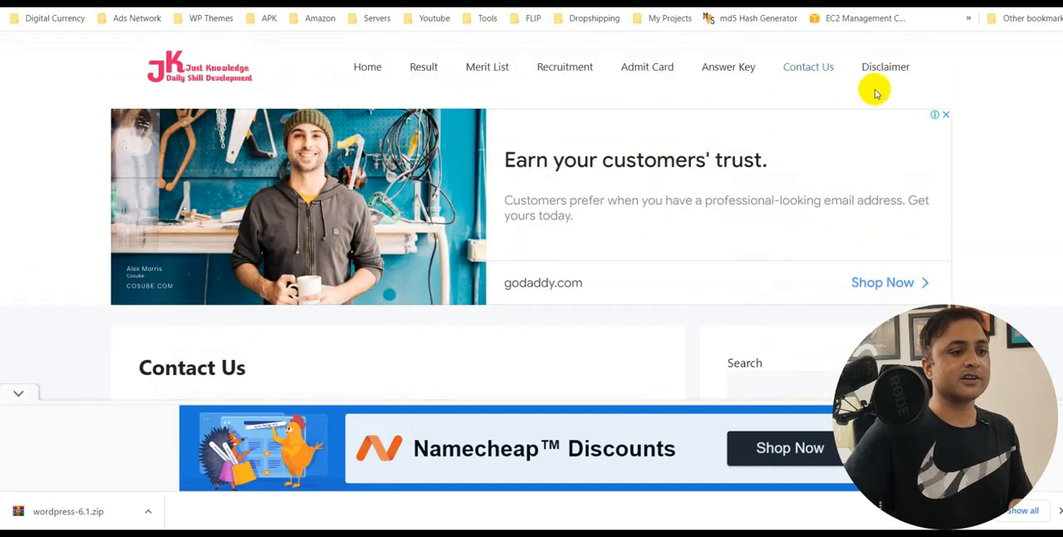
Open the Disclaimer page of the JKDSD reference site and examine its title and text
click(907, 66)
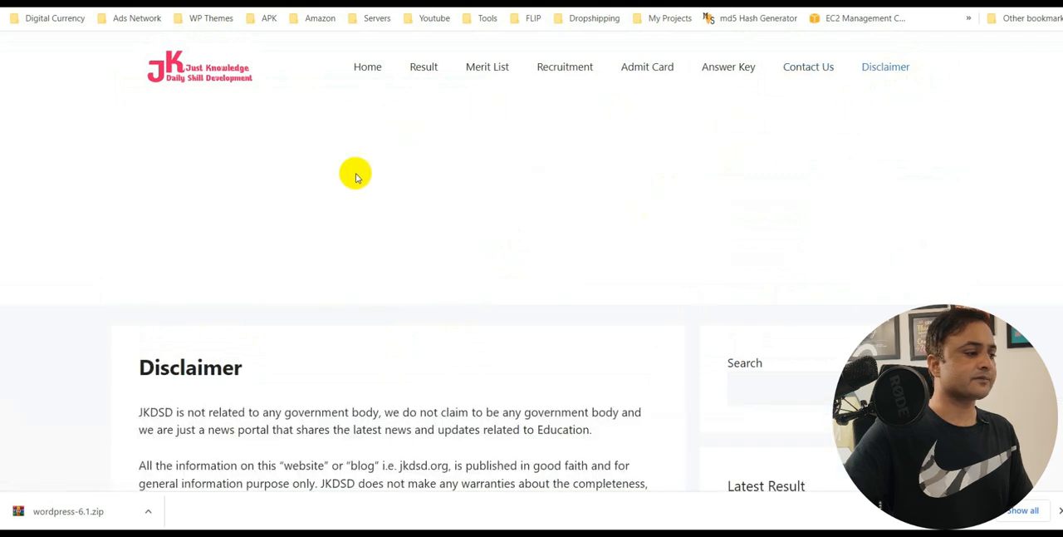
scroll(355, 177, down, 3)
scroll(335, 233, down, 4)
scroll(335, 233, up, 4)
double_click(193, 93)
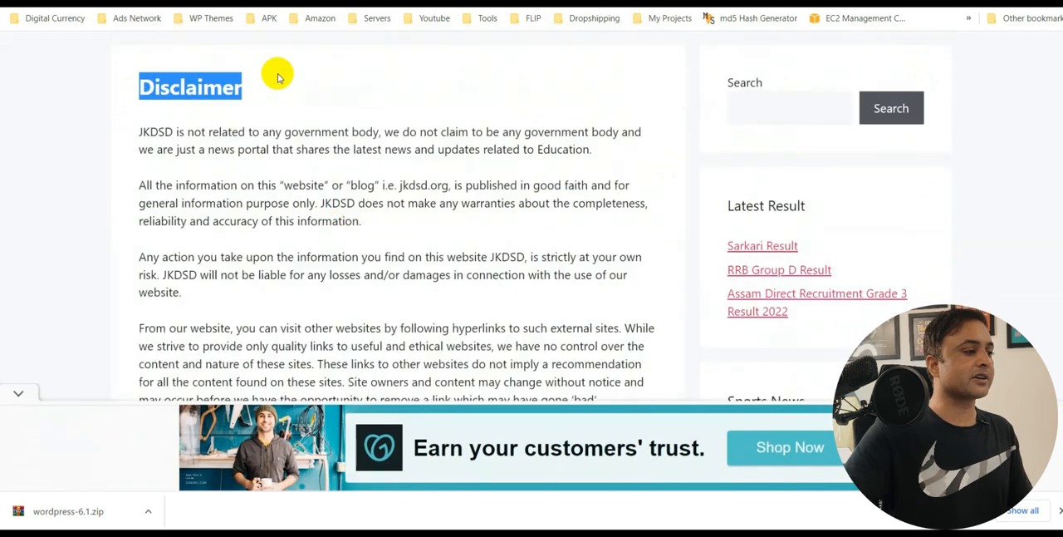
Return to the Privacy Policy editor, leave it for the pages list and add a new page titled "Disclaimer"
key(ctrl+shift+Tab)
key(ctrl+shift+Tab)
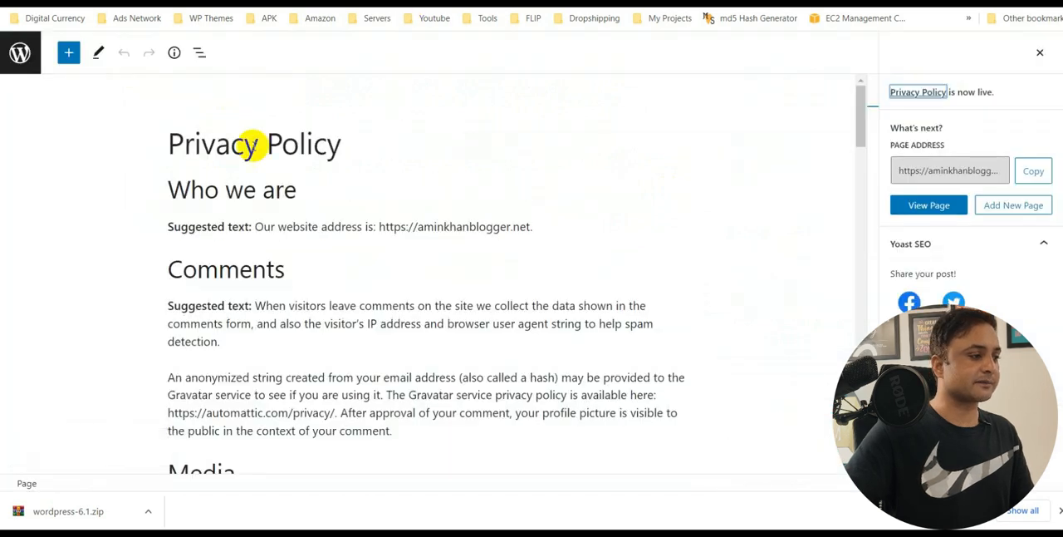
key(ctrl+shift+Tab)
key(ctrl+Tab)
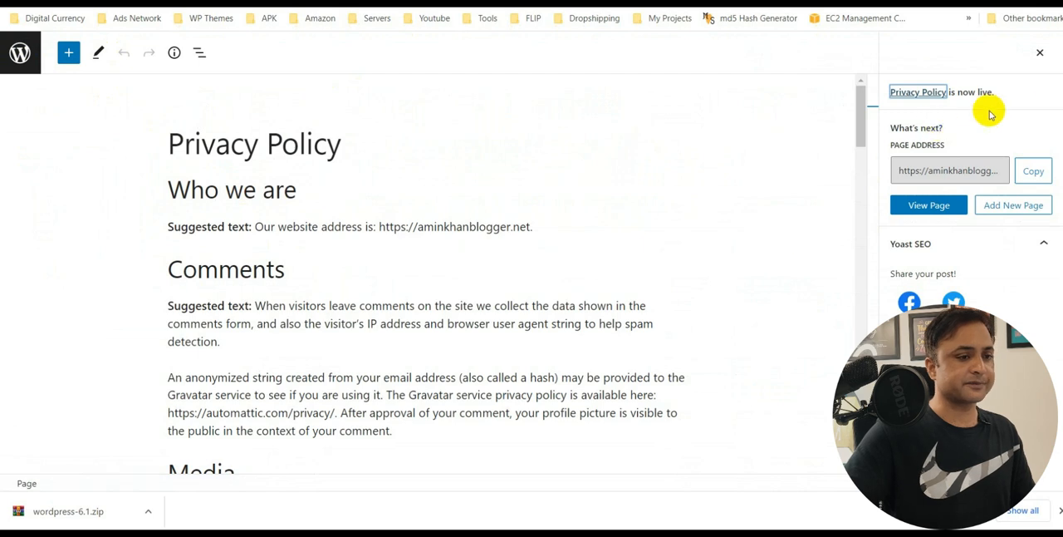
click(1039, 54)
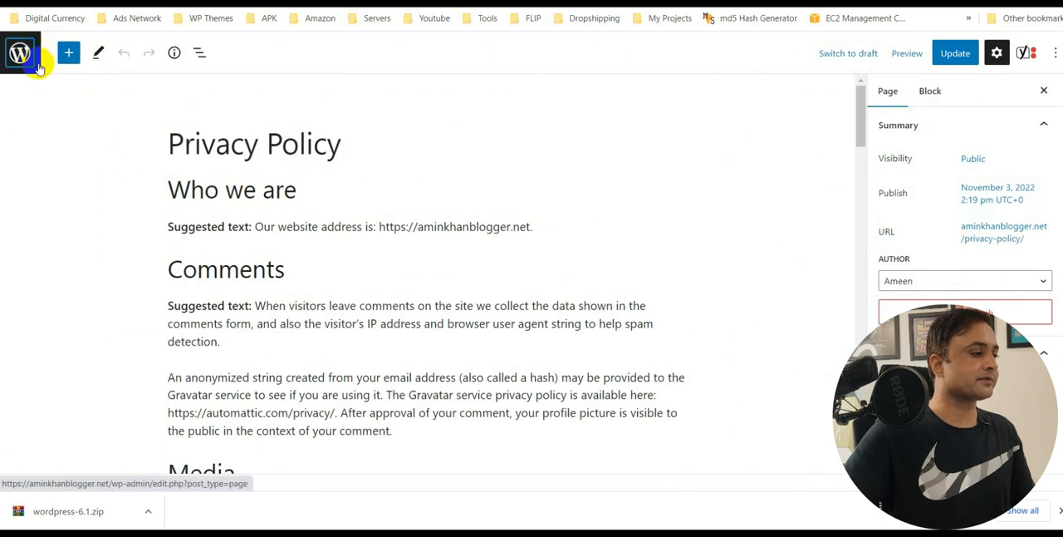
click(36, 65)
click(23, 202)
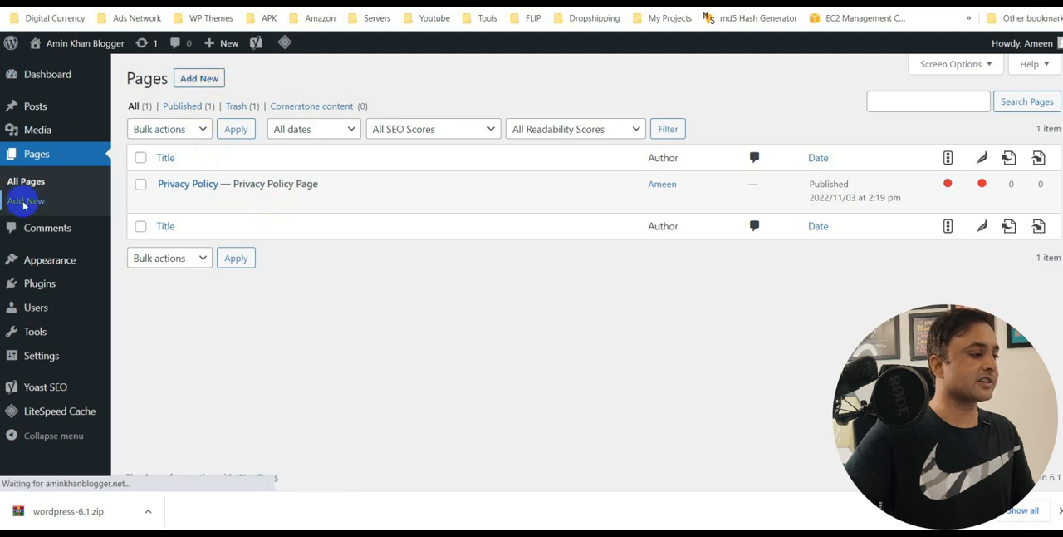
text(Disclaimer)
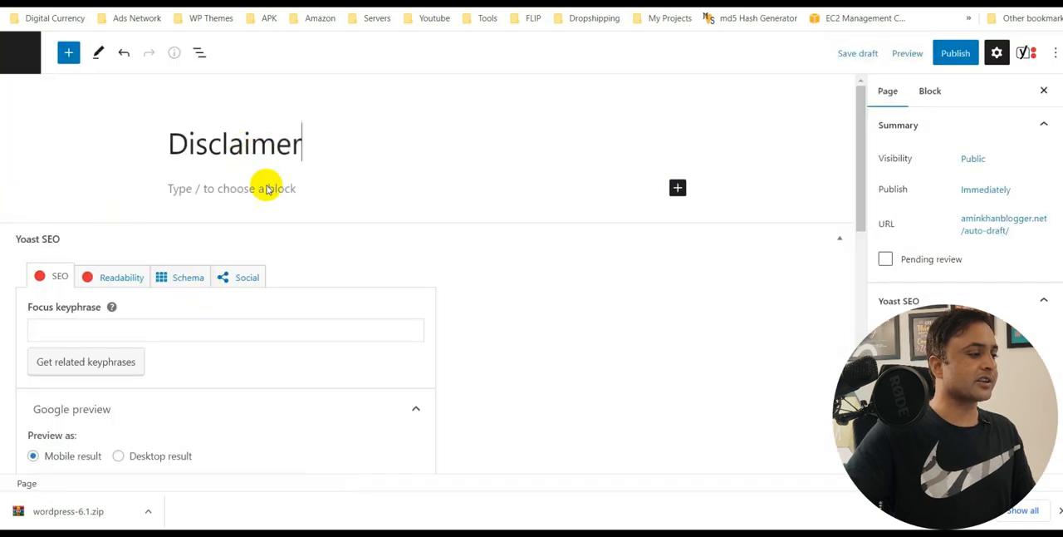
Copy the full disclaimer text from the JKDSD reference site into the body of the new Disclaimer page
click(263, 189)
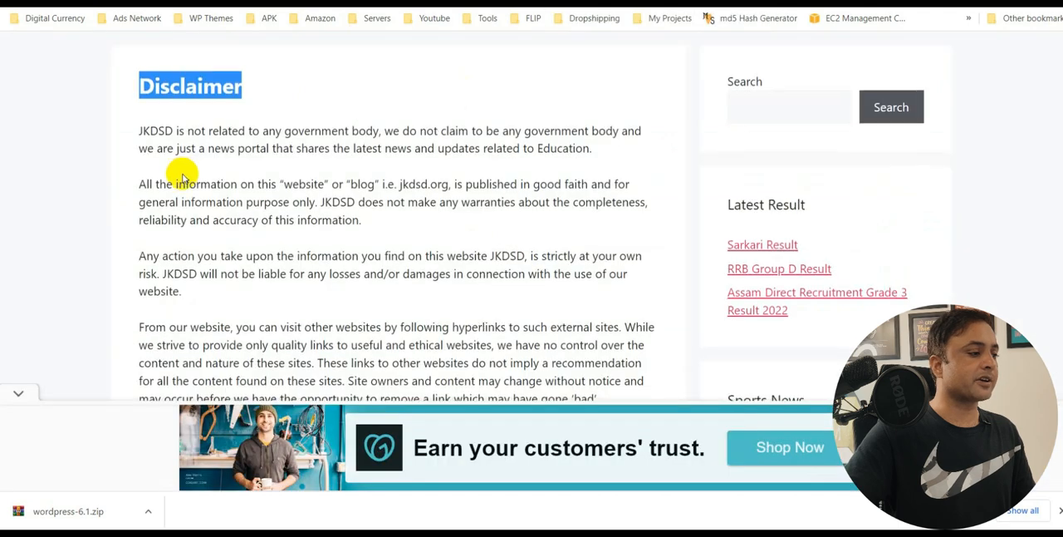
scroll(180, 175, down, 1)
scroll(180, 171, down, 1)
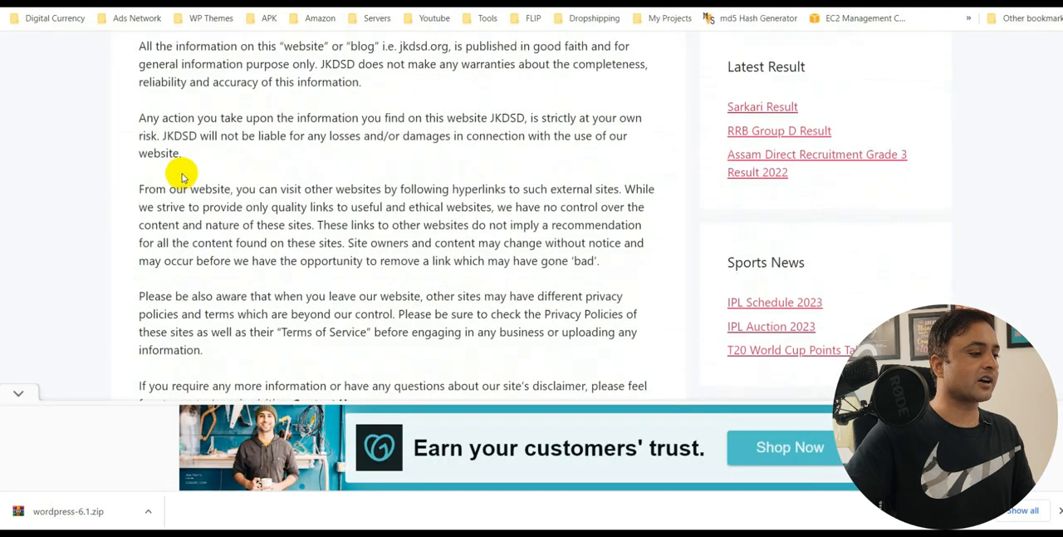
scroll(145, 97, up, 1)
drag(138, 63, 461, 422)
drag(471, 459, 570, 251)
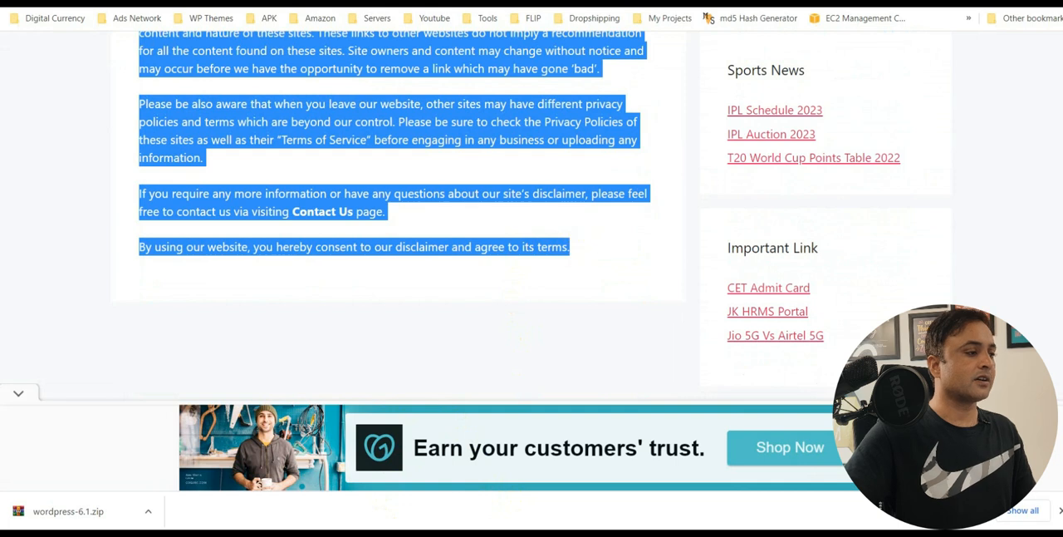
key(ctrl+Tab)
key(ctrl+v)
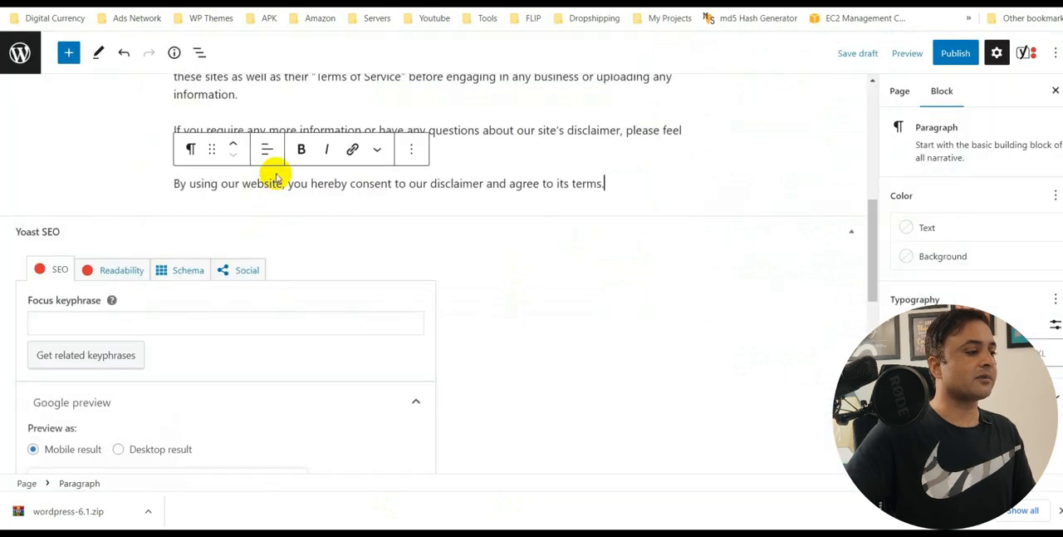
Review the pasted disclaimer text, close the browser's downloads bar and publish the Disclaimer page
scroll(436, 207, up, 5)
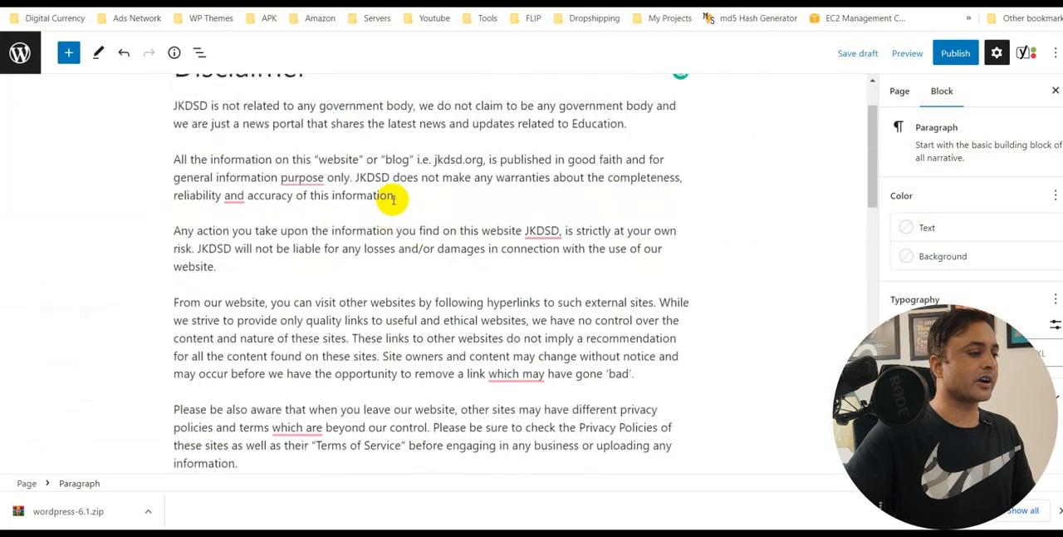
scroll(393, 198, up, 1)
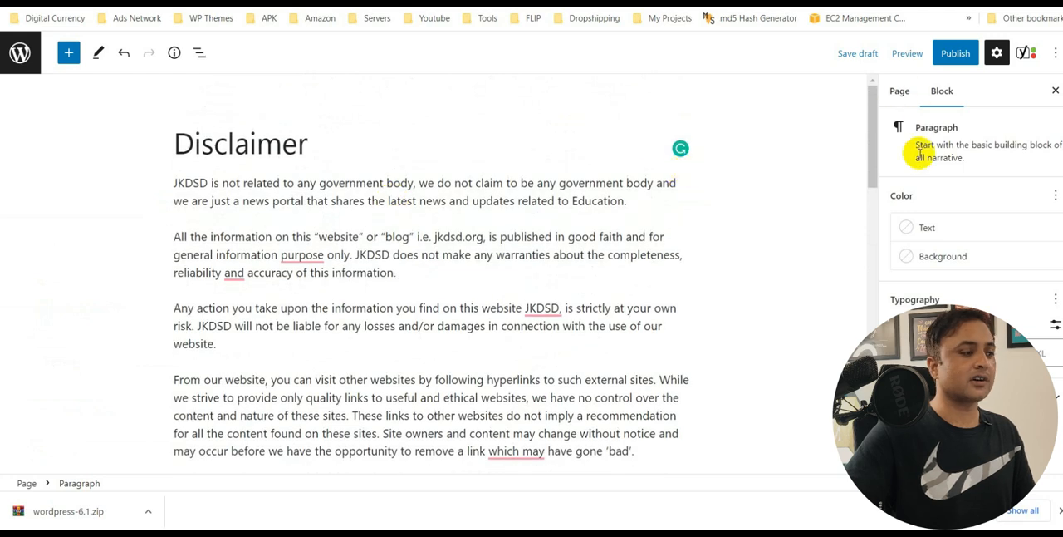
click(1057, 510)
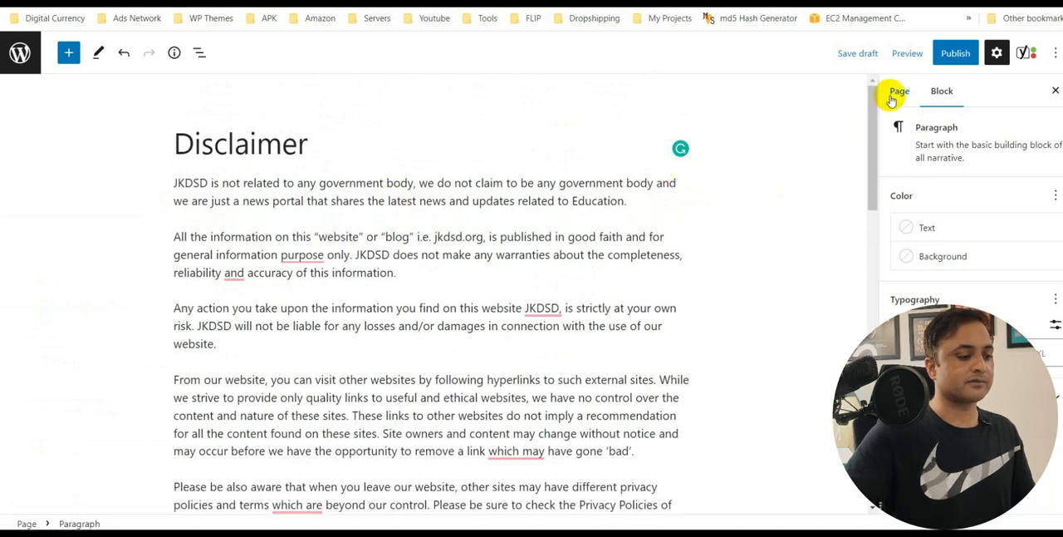
click(952, 59)
click(950, 58)
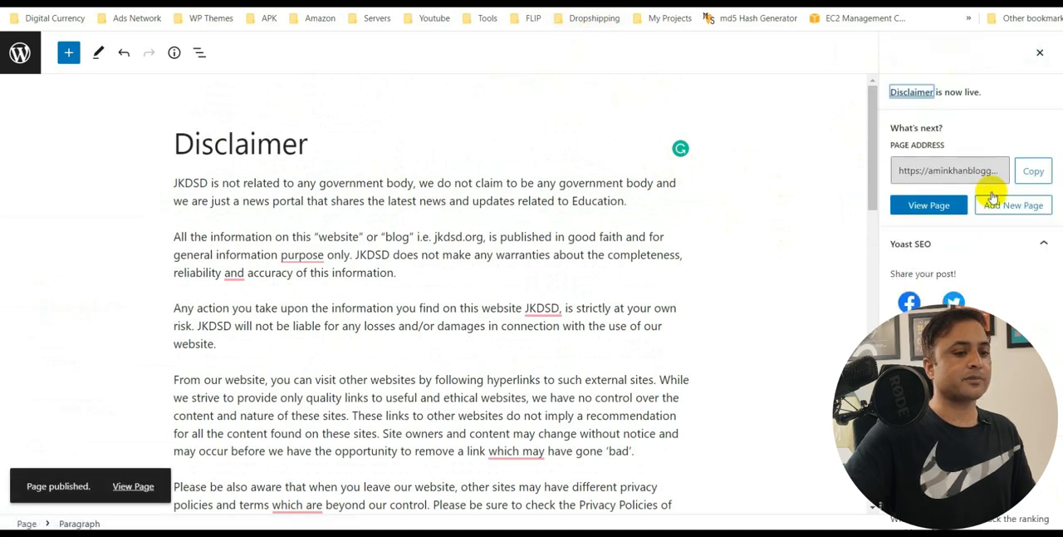
View the published Disclaimer page on the front end and check the home, Privacy Policy and Disclaimer links
click(929, 205)
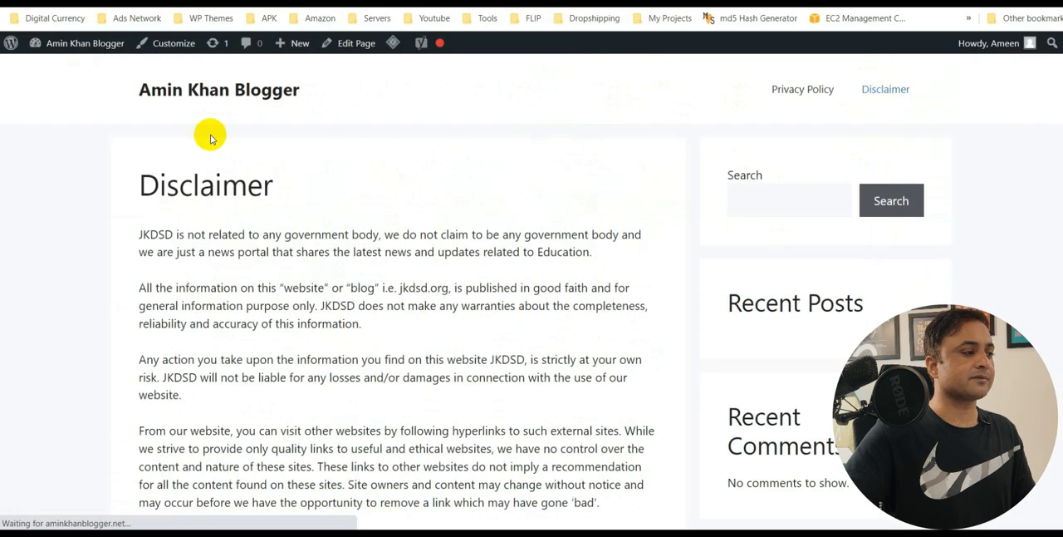
scroll(183, 208, down, 5)
scroll(207, 207, up, 5)
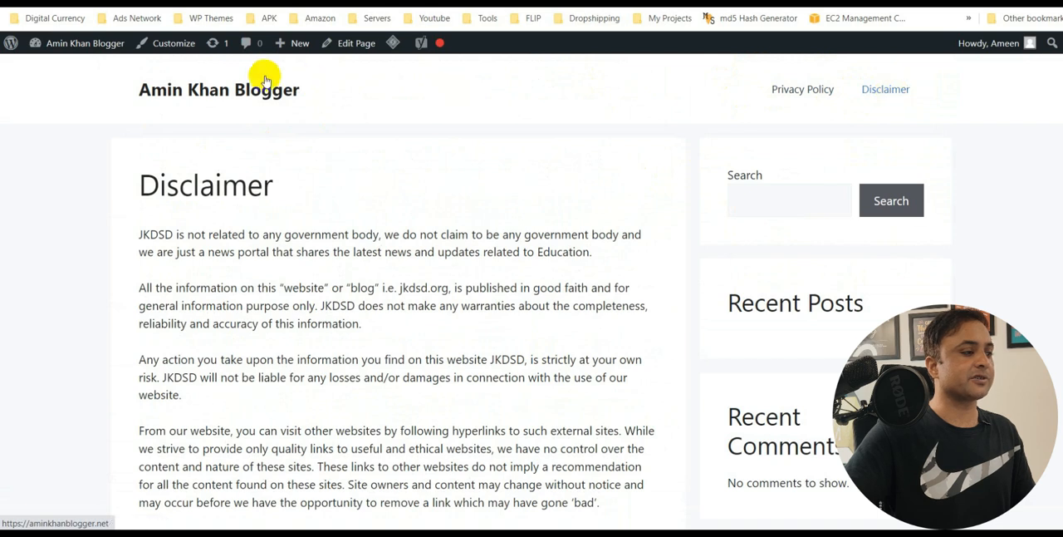
click(806, 111)
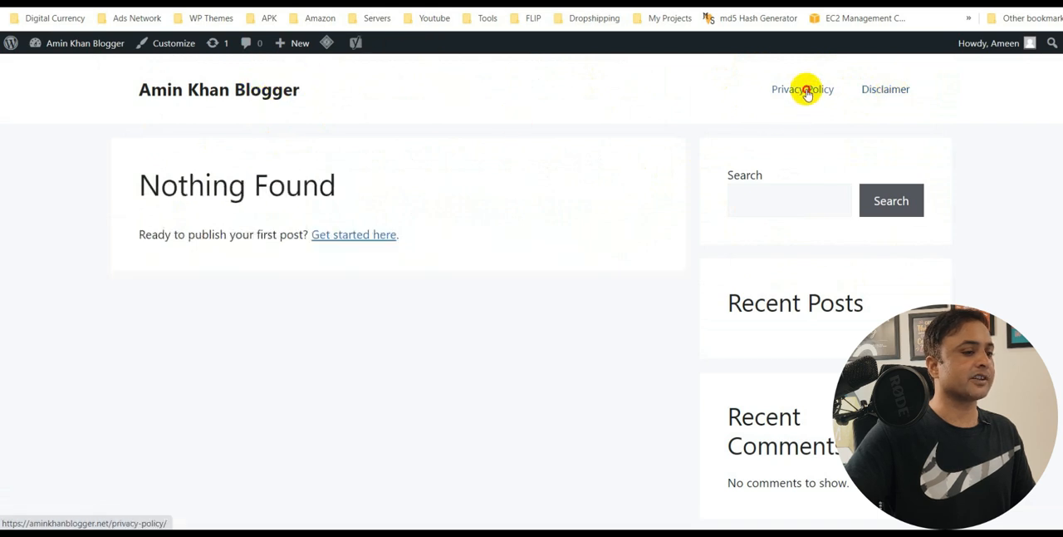
scroll(241, 250, down, 5)
scroll(332, 241, up, 5)
click(897, 98)
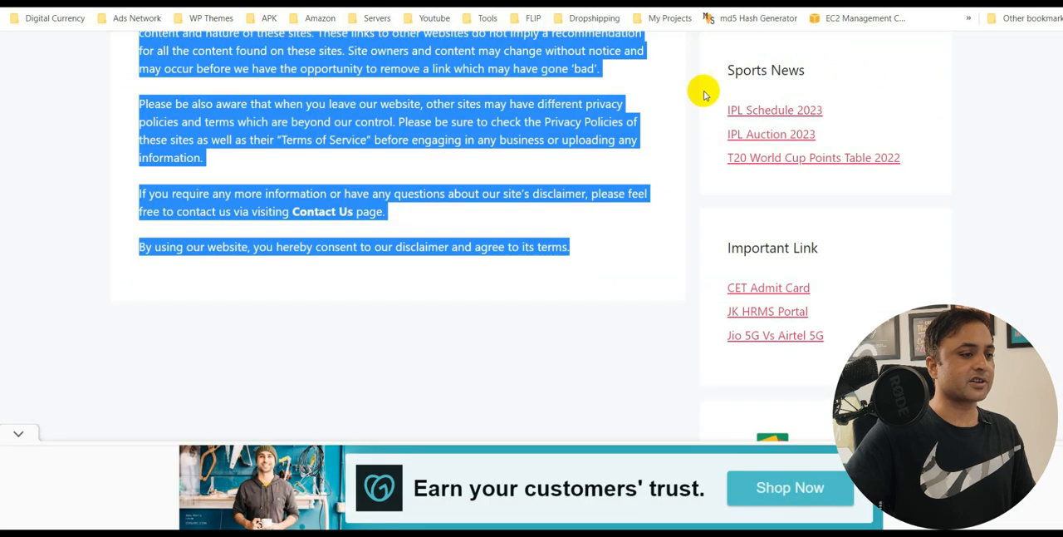
Reopen the Contact Us page of the JKDSD reference site and select its page title
scroll(697, 108, up, 10)
click(804, 70)
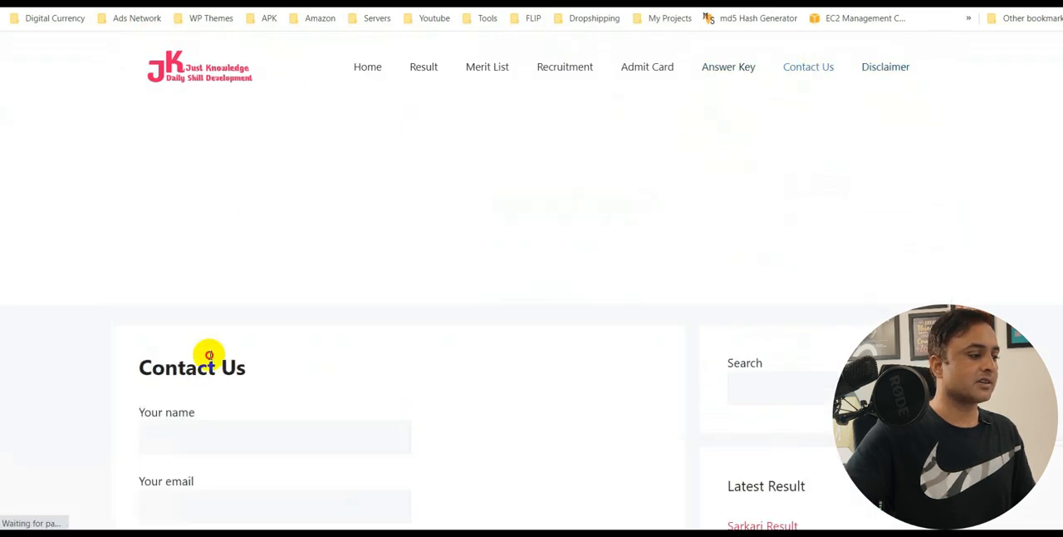
triple_click(209, 355)
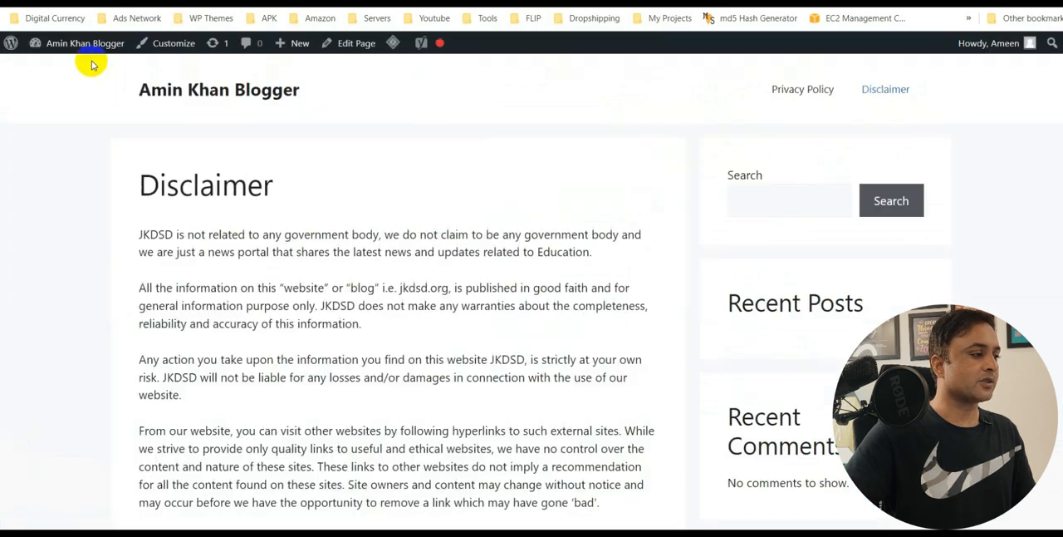
Return to the site's admin area and add a new page titled "Contact Us" from the list of all pages
click(83, 53)
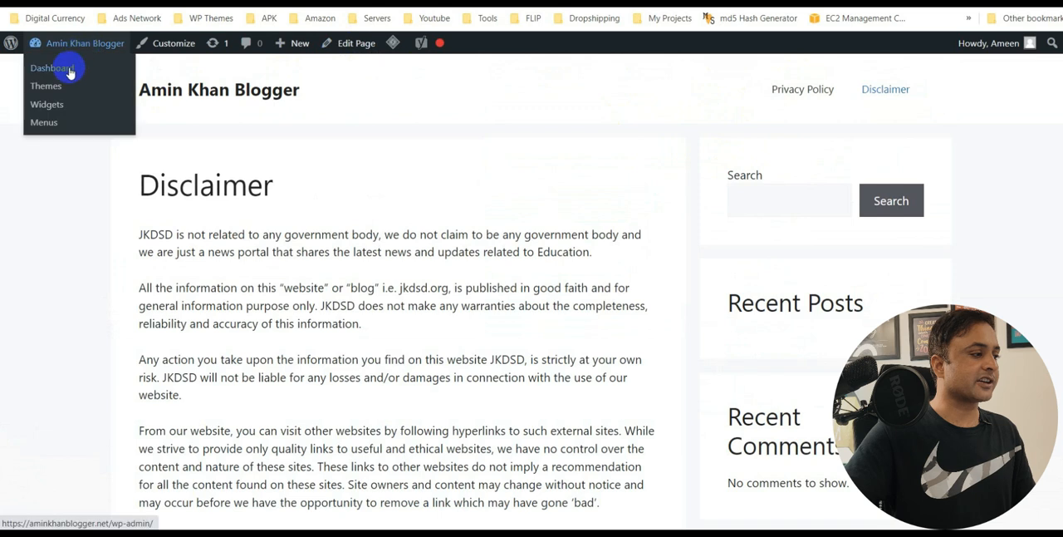
click(51, 68)
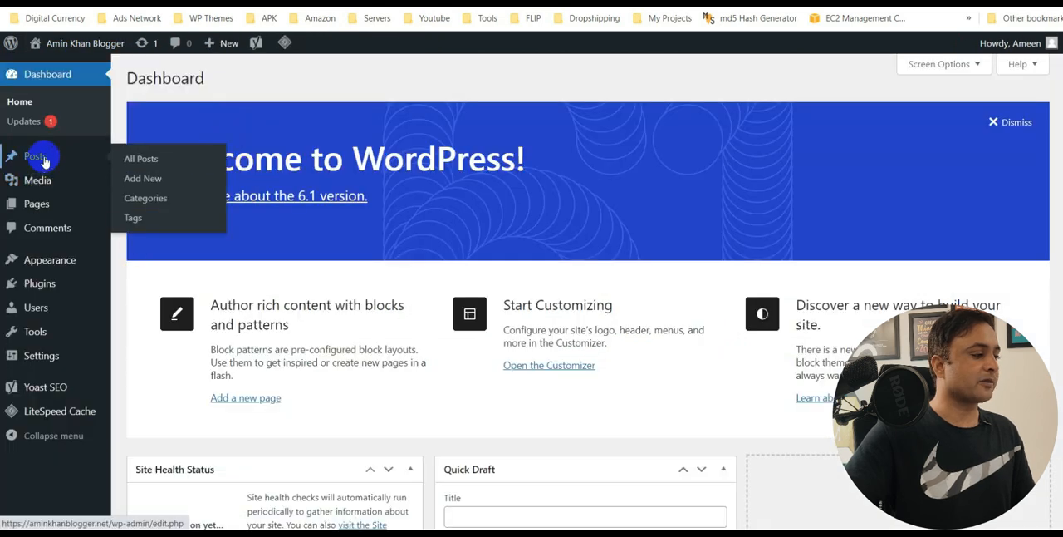
mouse_move(77, 289)
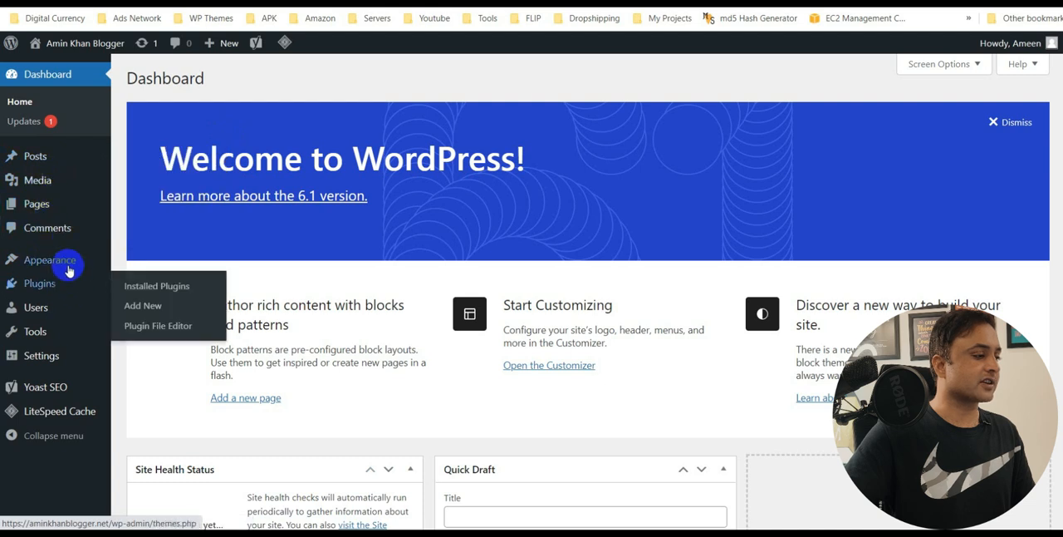
mouse_move(71, 164)
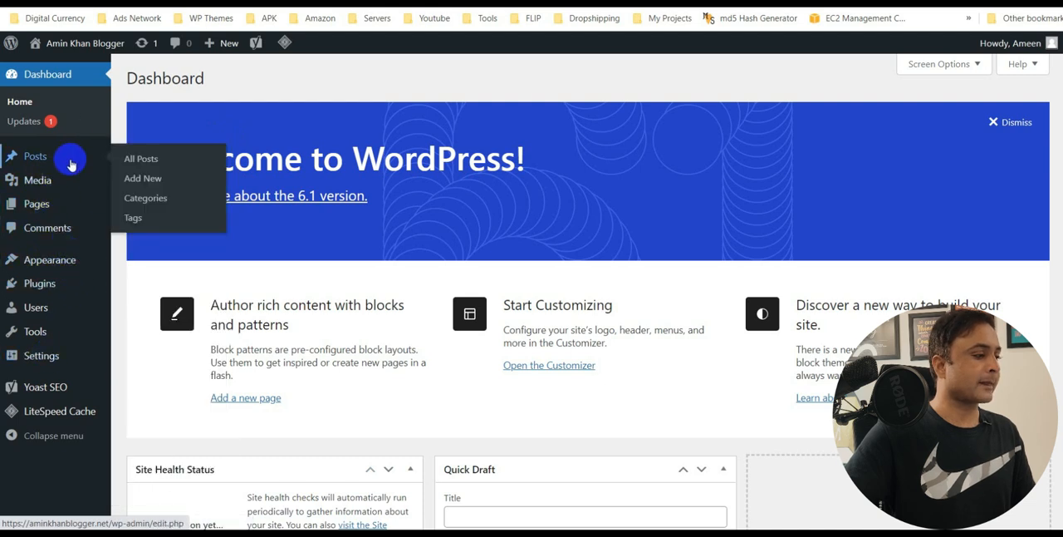
mouse_move(70, 210)
click(134, 215)
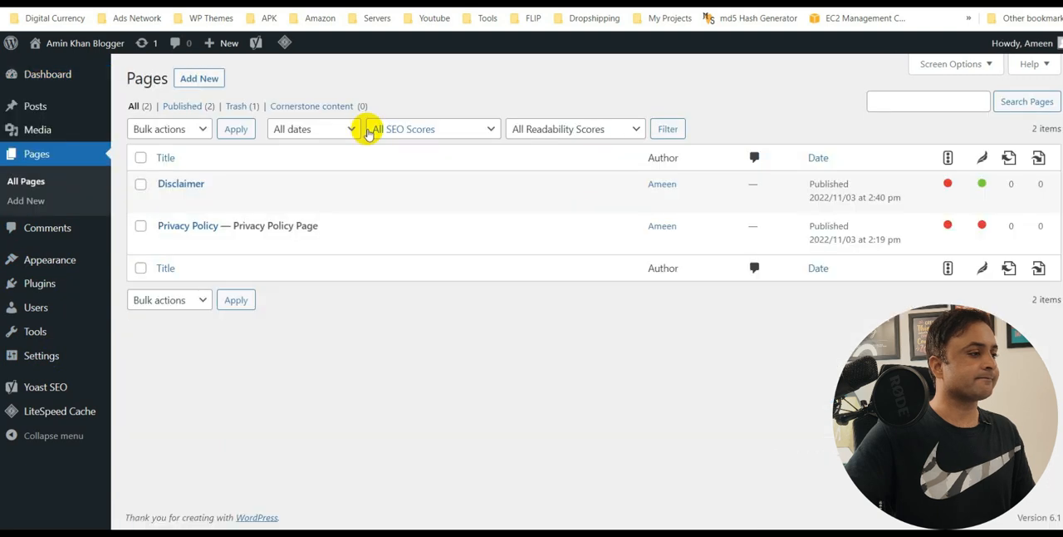
click(214, 85)
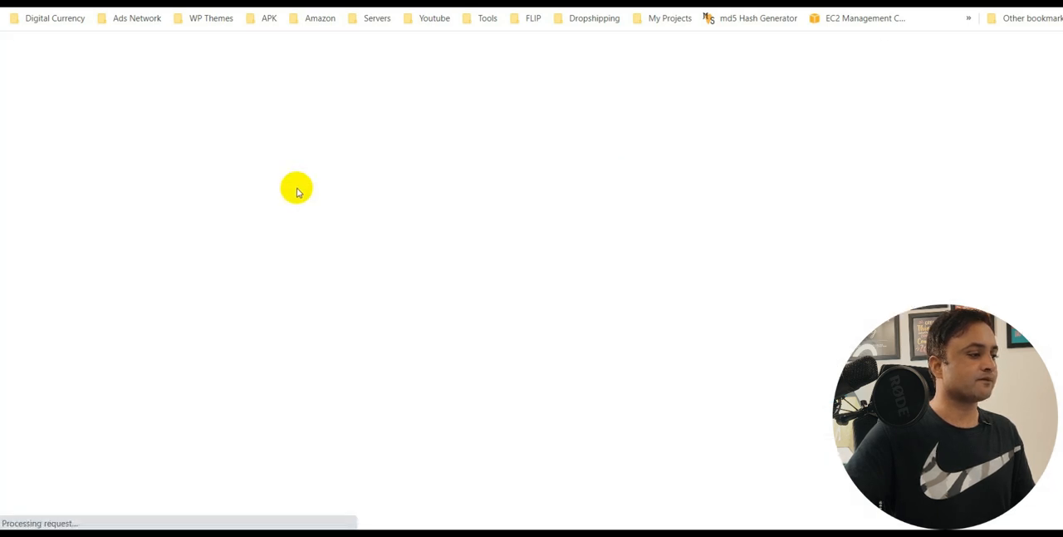
text(Contact Us)
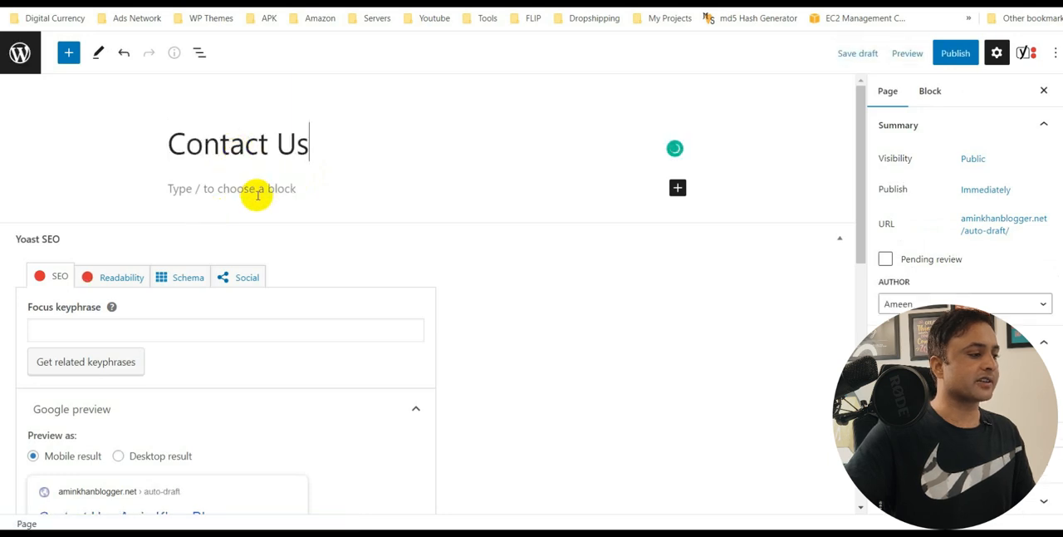
click(257, 191)
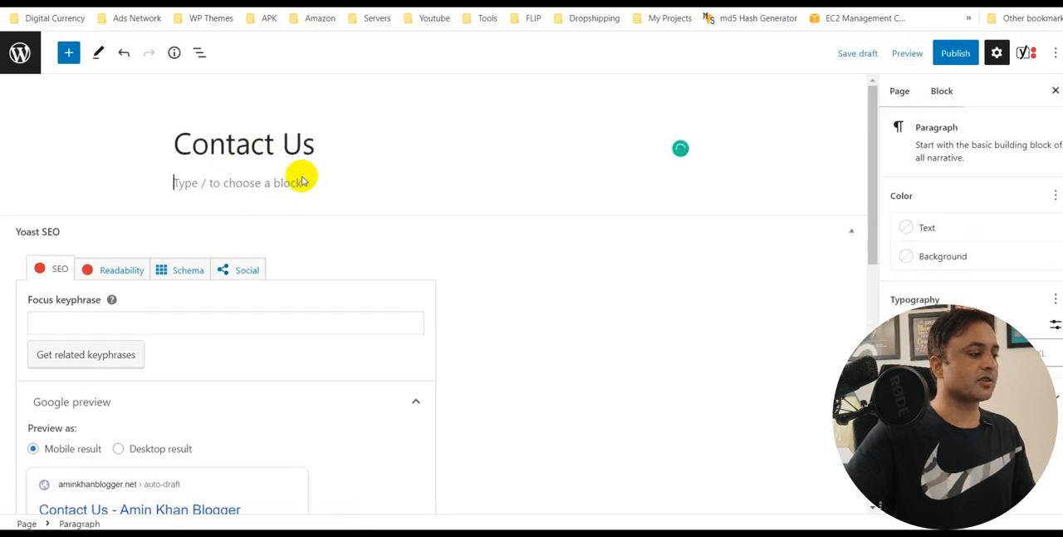
Publish the Contact Us page with its body left empty
click(955, 53)
click(956, 55)
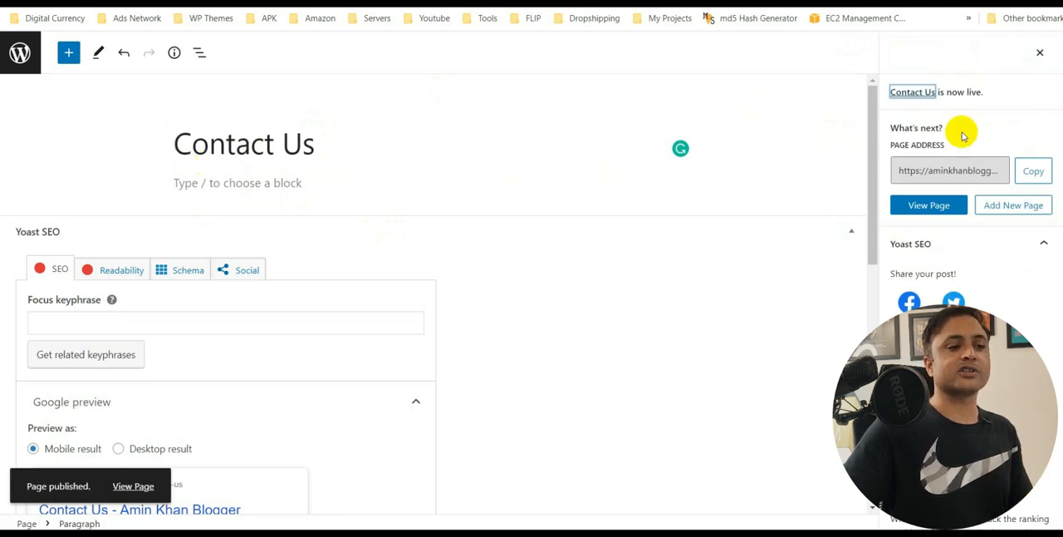
scroll(988, 183, down, 2)
scroll(1001, 187, up, 2)
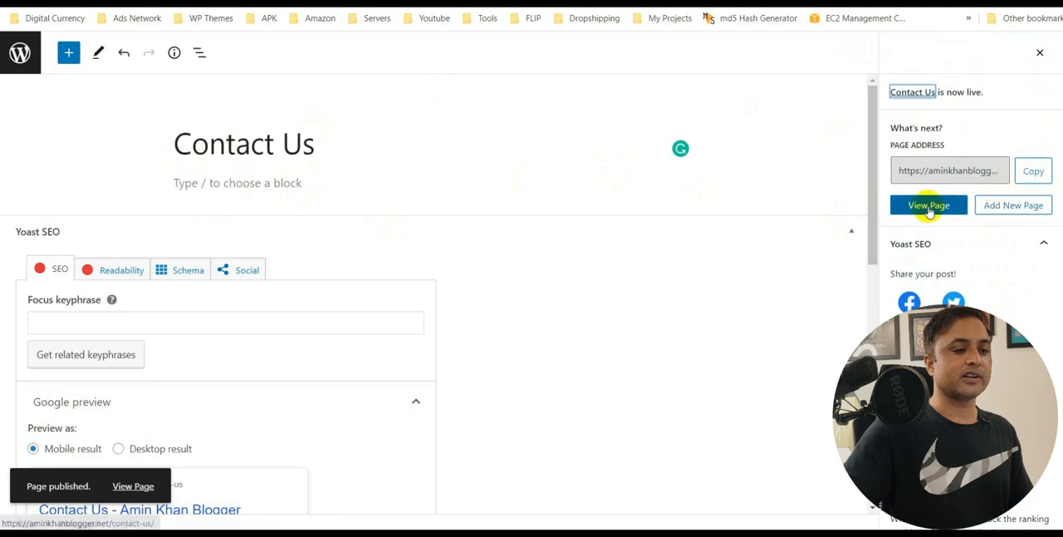
Return to the list of all pages and view the published Contact Us page on the front end, selecting its title
click(18, 52)
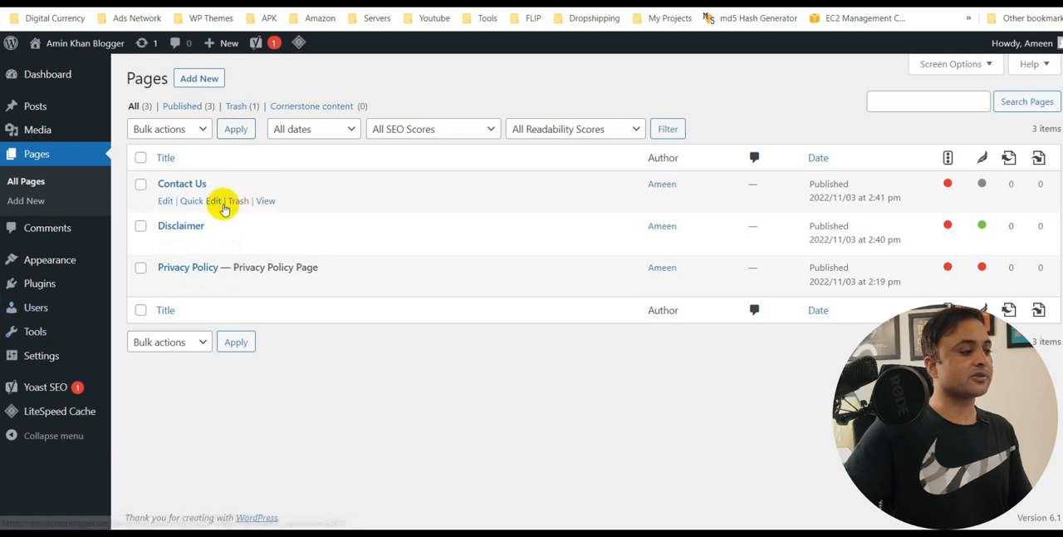
click(266, 200)
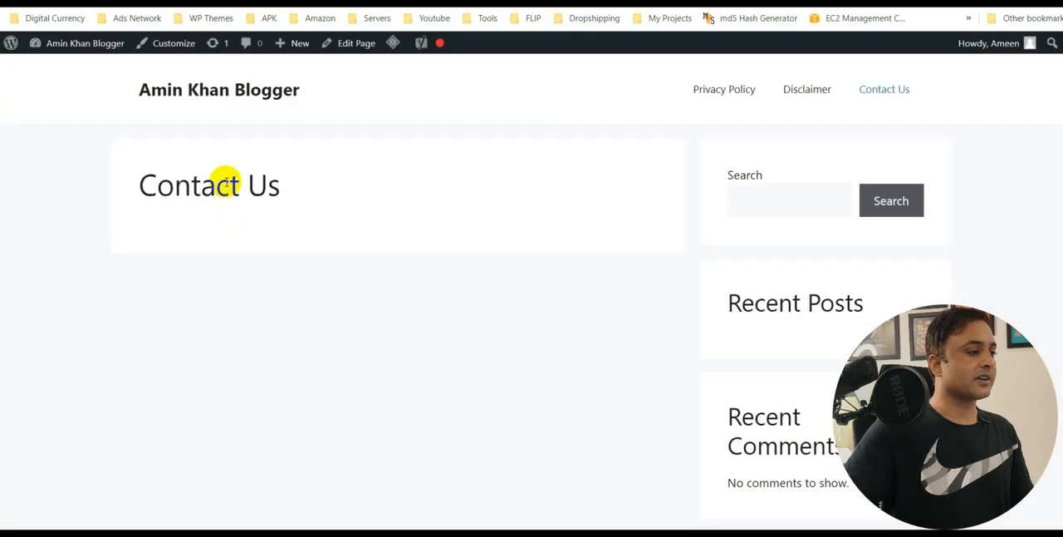
drag(176, 189, 255, 189)
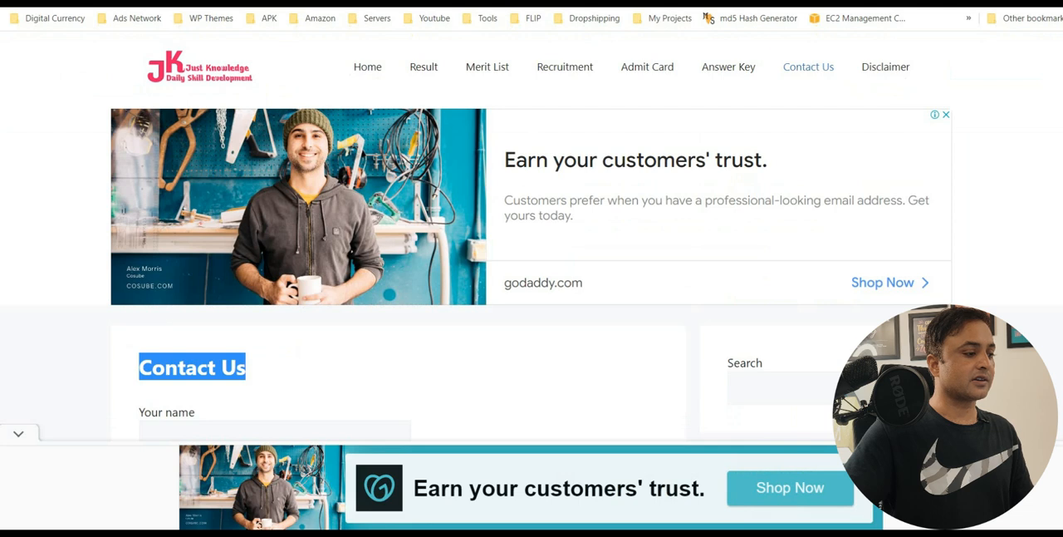
Examine the fields of the contact form on the reference site's Contact Us page
scroll(321, 202, down, 5)
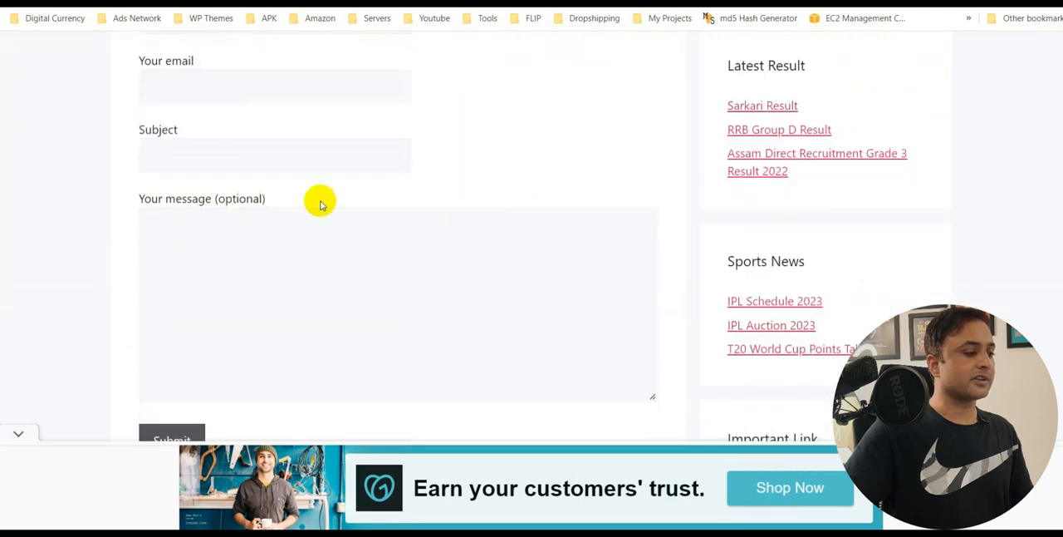
scroll(228, 133, up, 2)
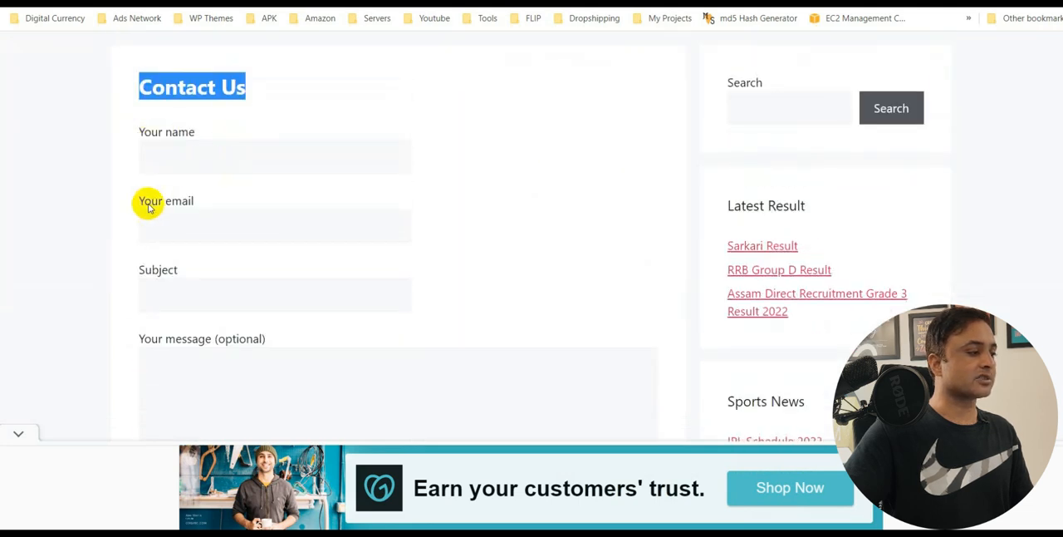
scroll(263, 277, down, 2)
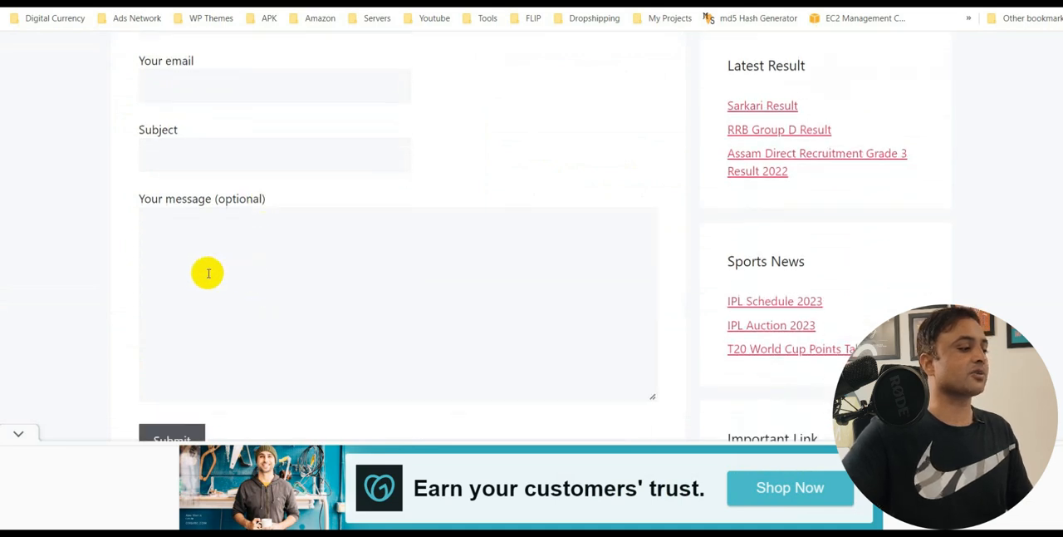
scroll(286, 249, down, 2)
scroll(320, 240, up, 2)
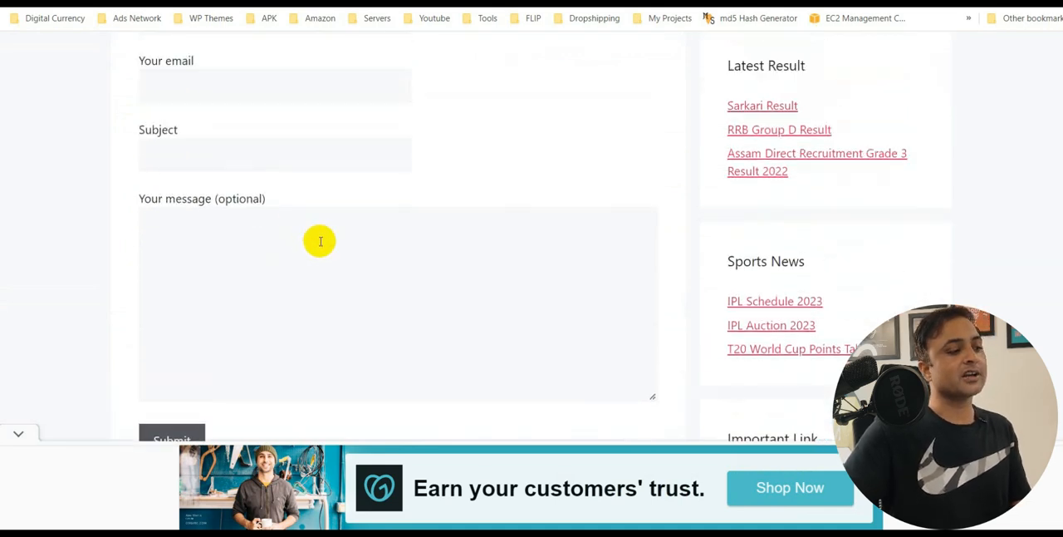
scroll(356, 128, up, 4)
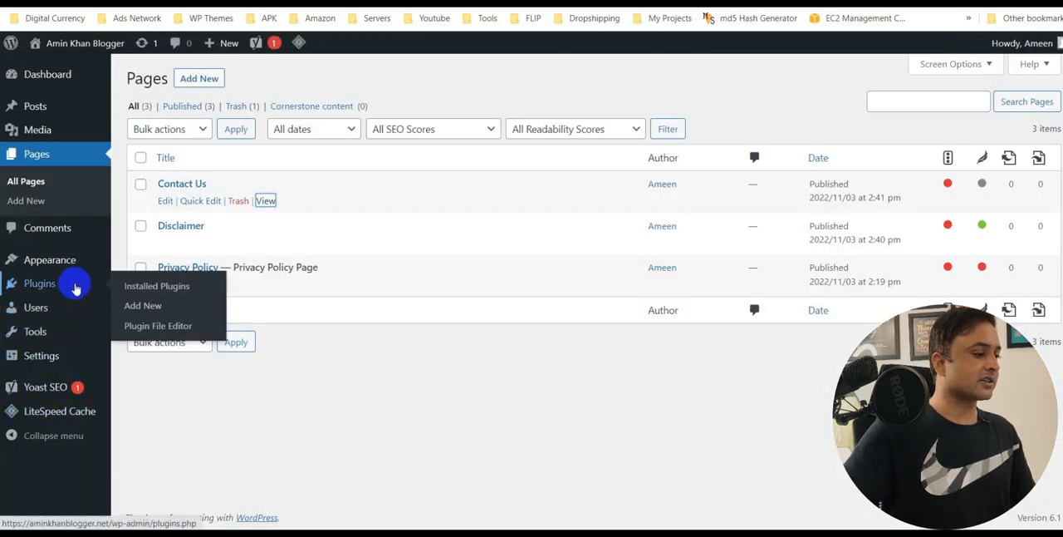
Search the plugins available to add for "contact", then install and activate Contact Form 7
click(337, 3)
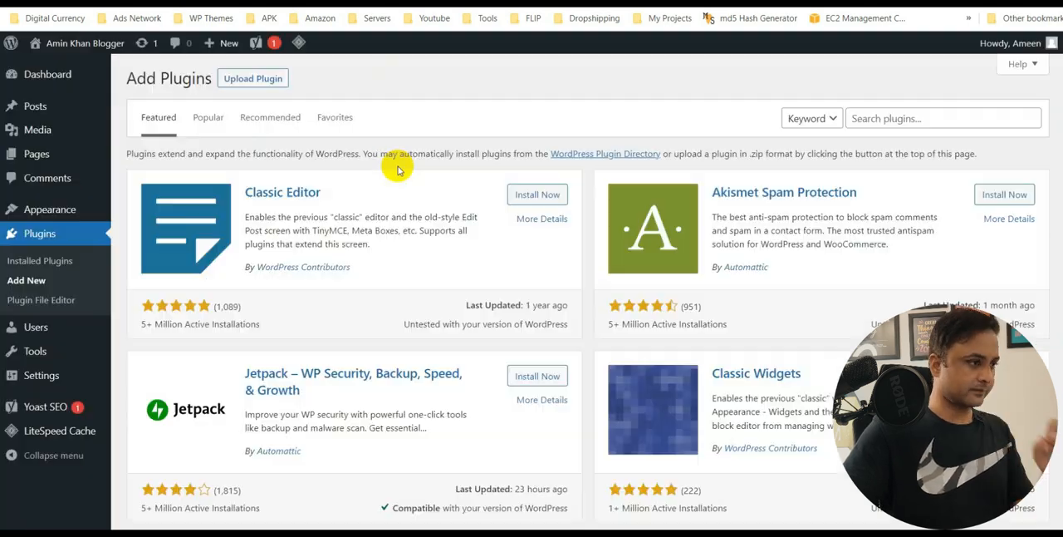
scroll(883, 237, down, 5)
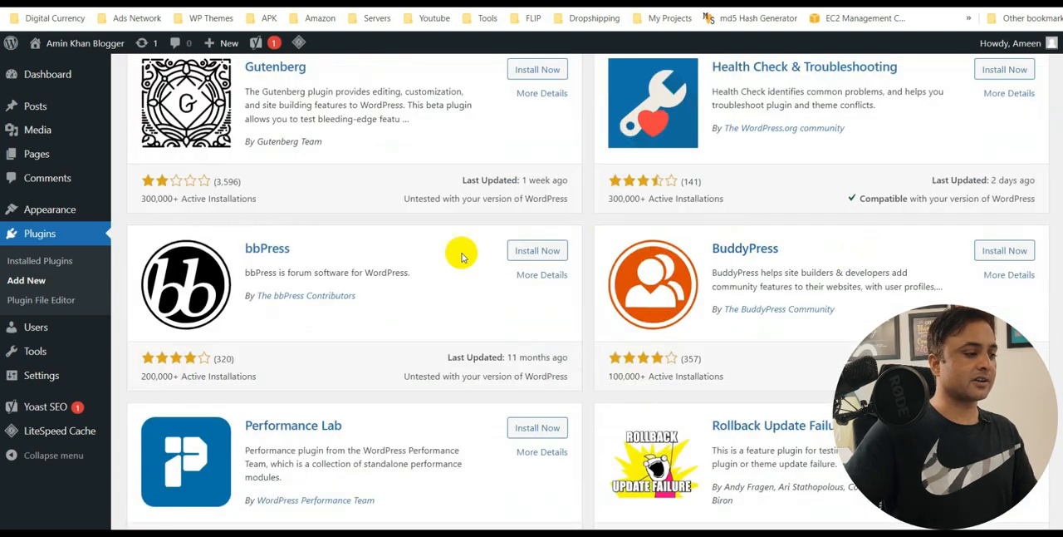
scroll(462, 257, down, 4)
scroll(873, 174, up, 10)
click(911, 118)
text(contact)
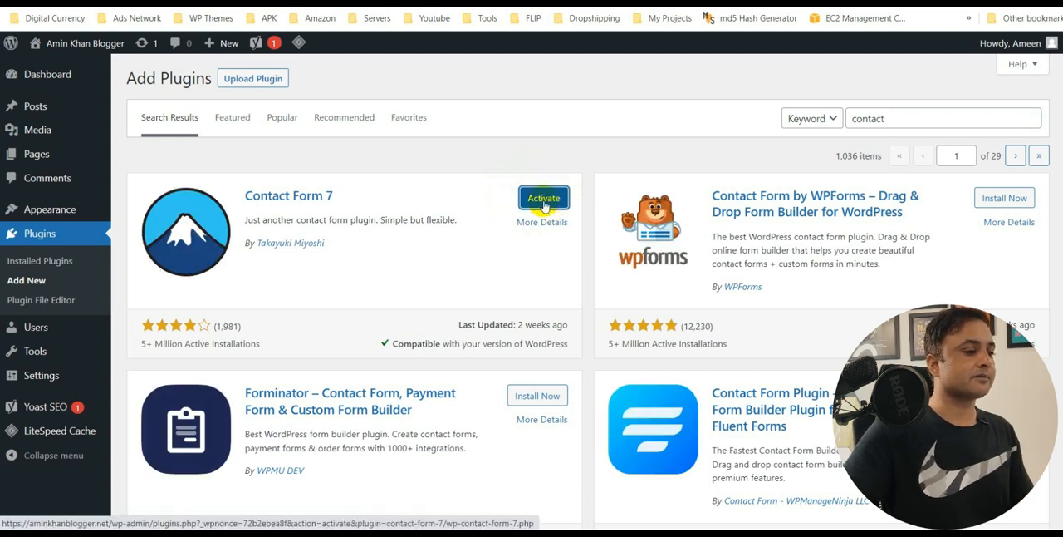
click(544, 199)
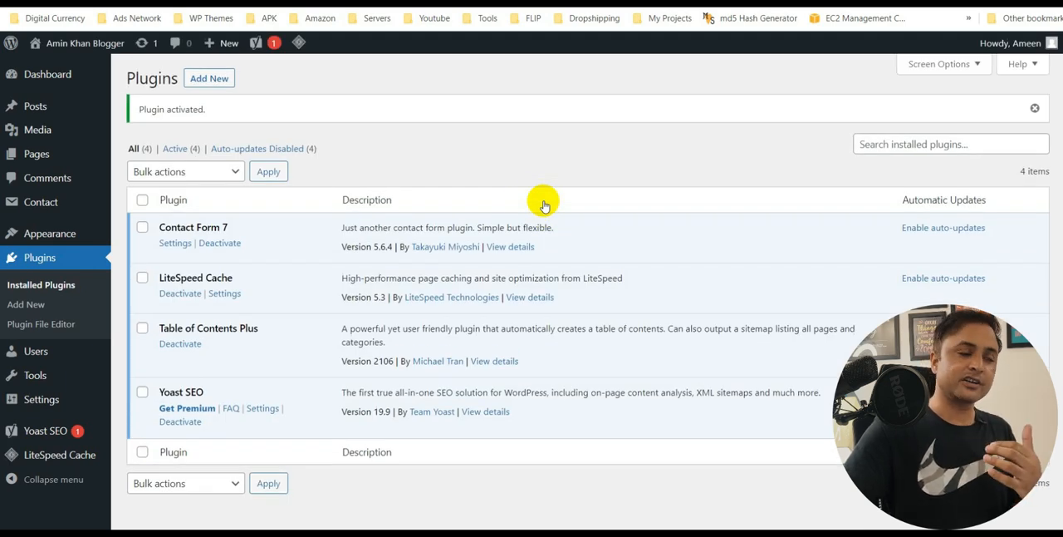
Open the Contact Form 7 settings and copy the shortcode of Contact form 1
click(177, 242)
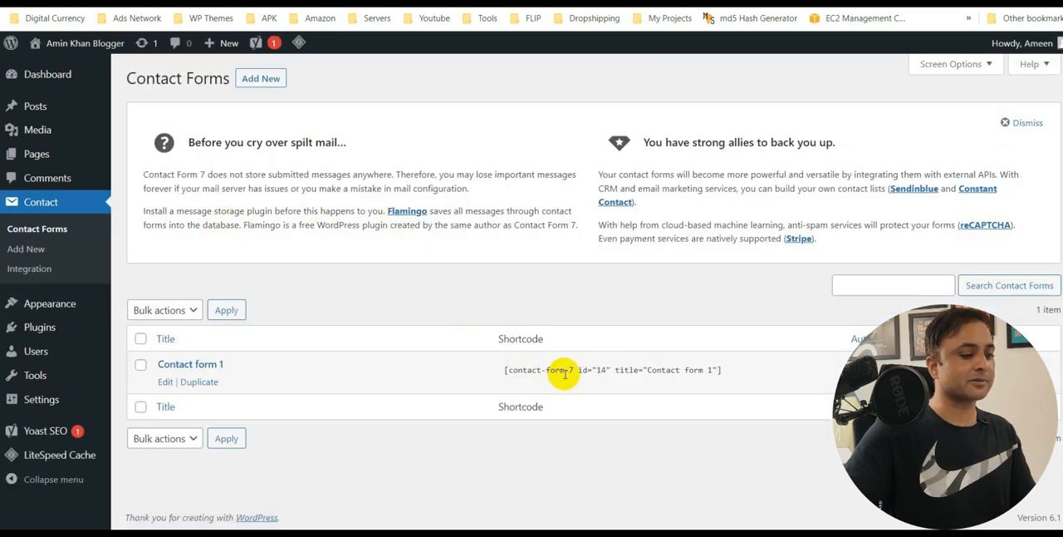
click(604, 369)
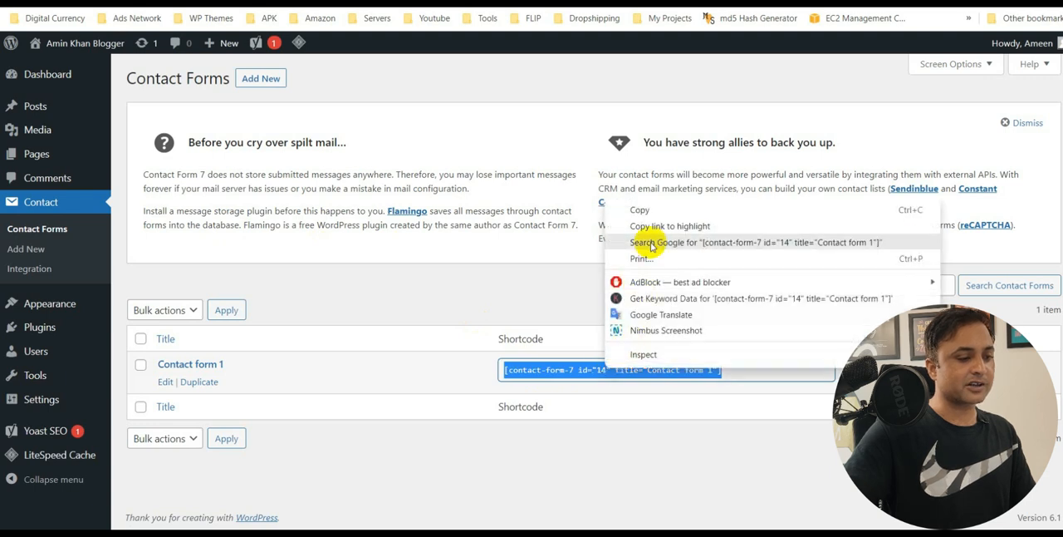
click(647, 208)
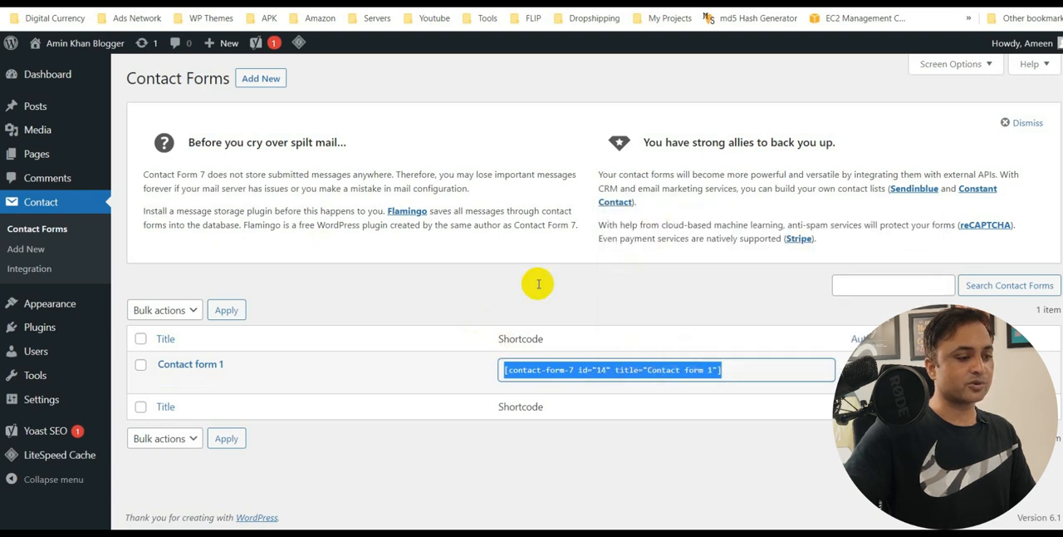
Open the Contact Us page for editing from the list of pages and place the cursor in its empty body
click(30, 161)
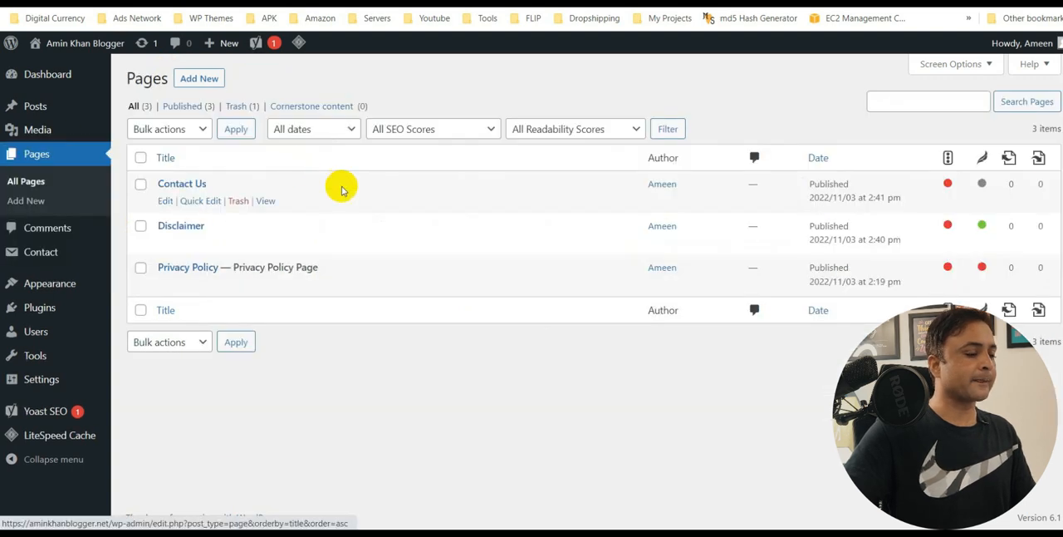
click(165, 202)
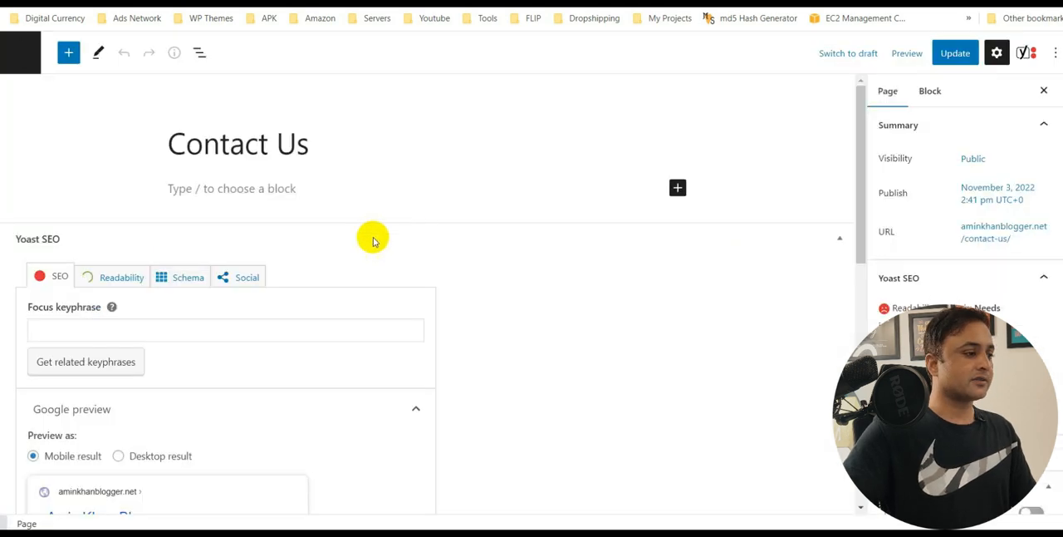
click(241, 186)
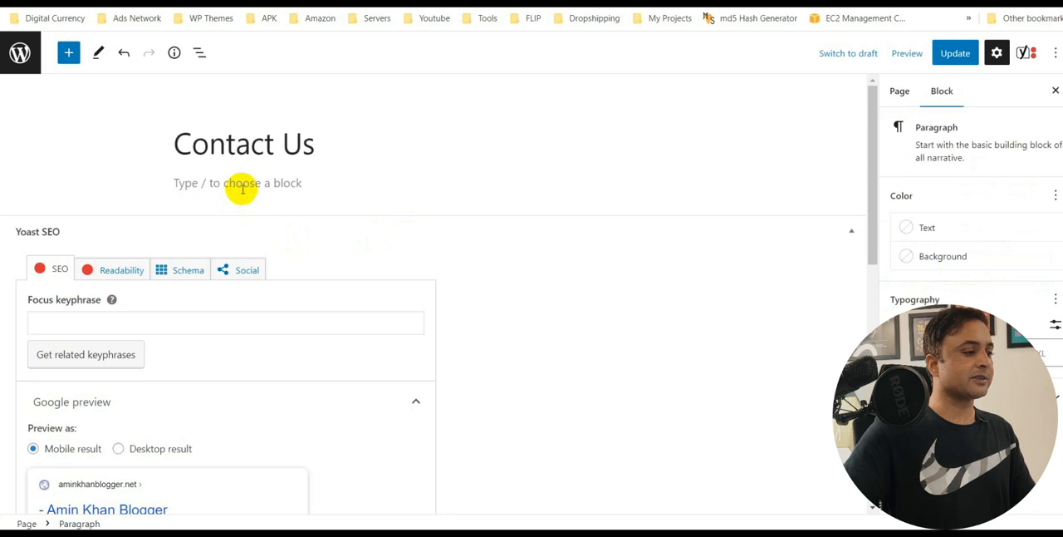
Try pasting the copied Contact form 1 shortcode into the body of the Contact Us page and undo each paste
key(ctrl+v)
key(ctrl+z)
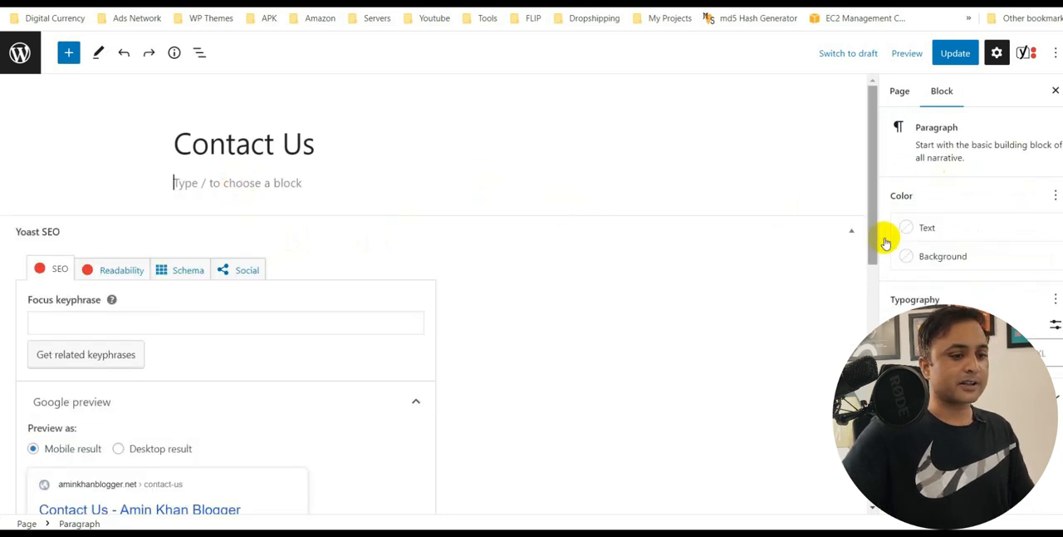
click(290, 181)
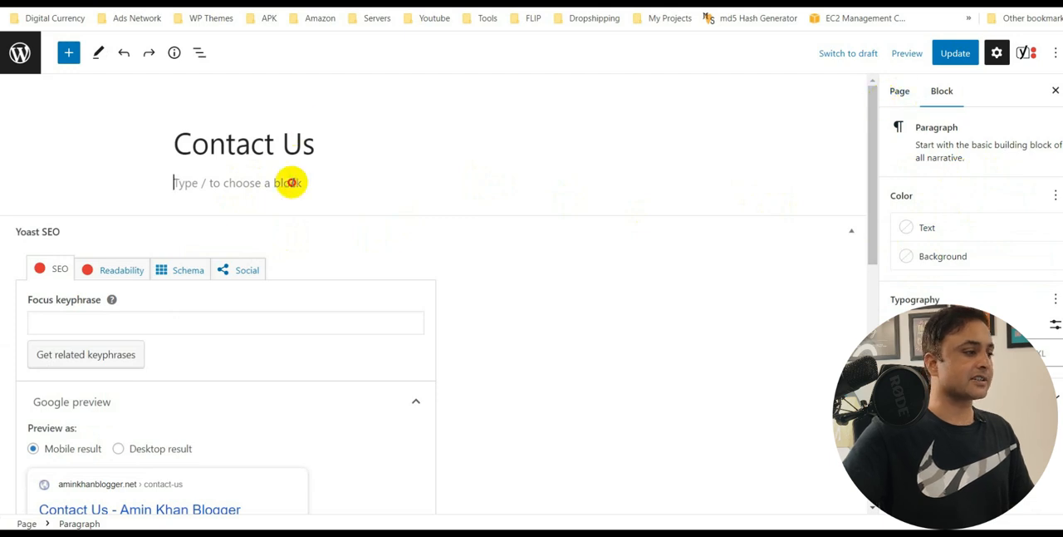
scroll(413, 306, down, 6)
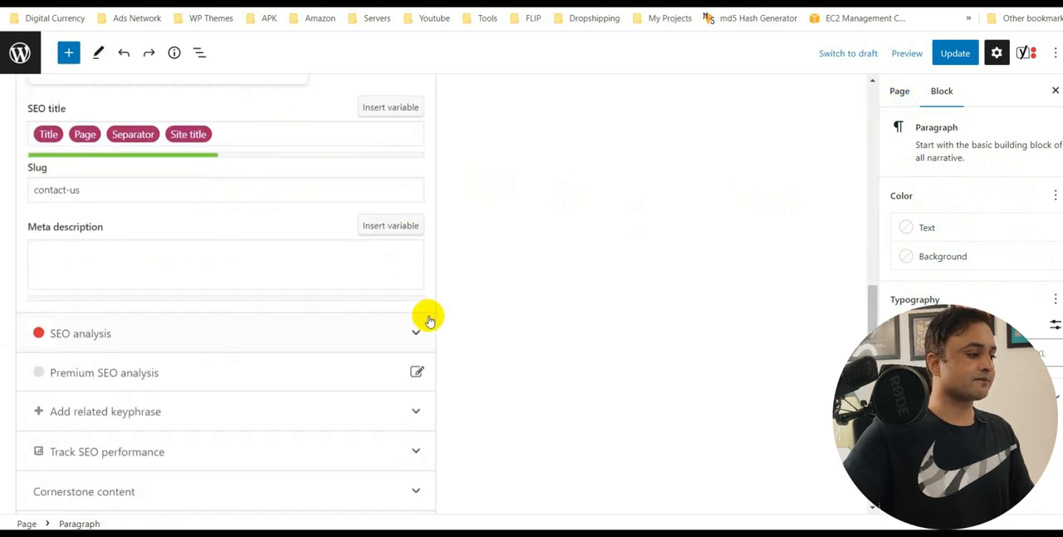
scroll(430, 320, up, 6)
click(236, 177)
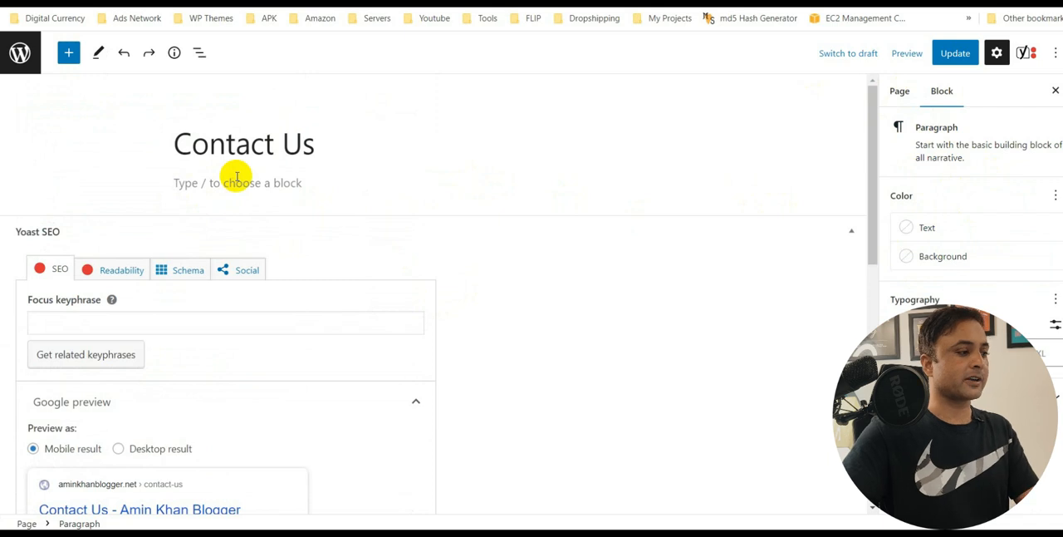
key(Return)
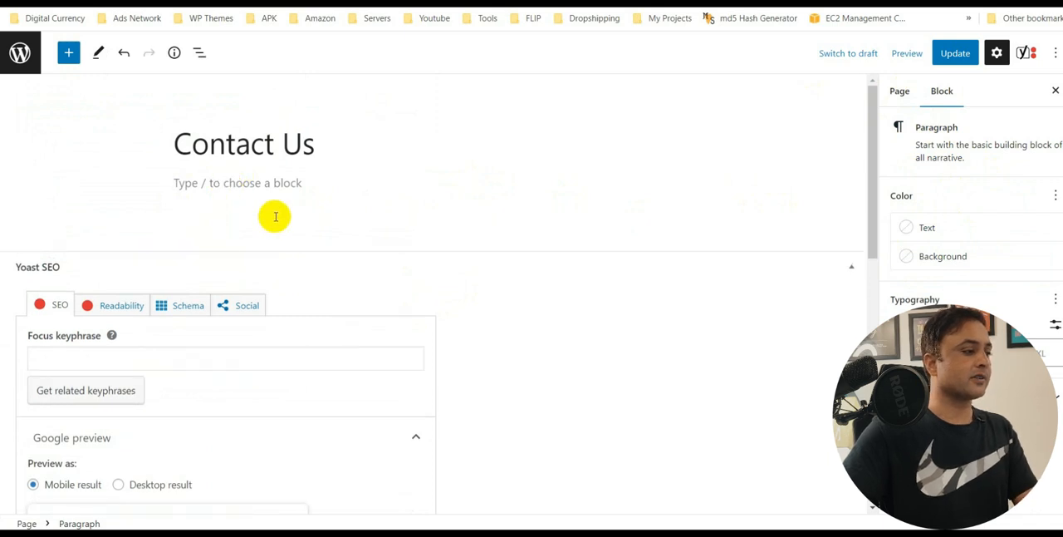
click(277, 181)
click(272, 182)
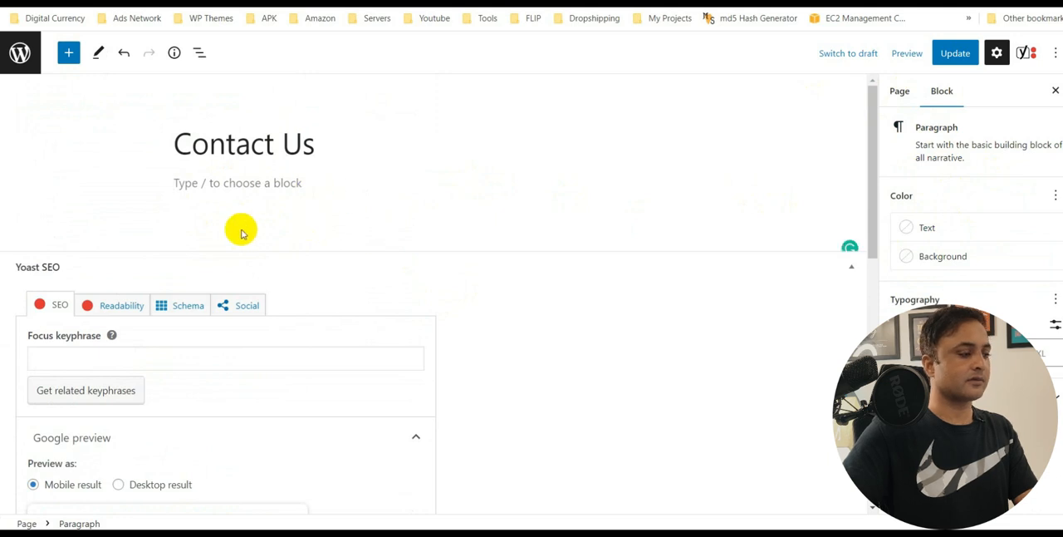
key(ctrl+v)
key(ctrl+z)
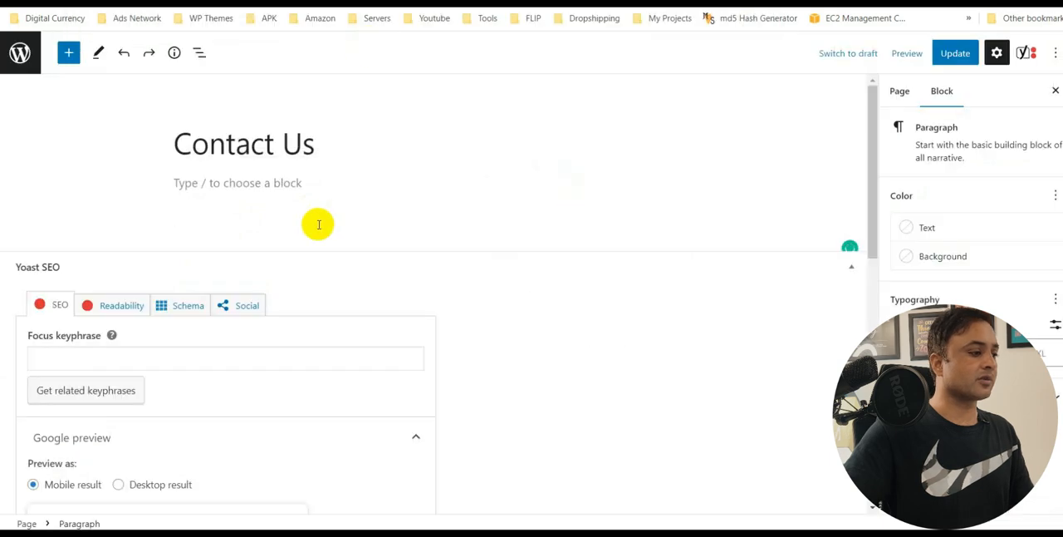
key(ctrl+v)
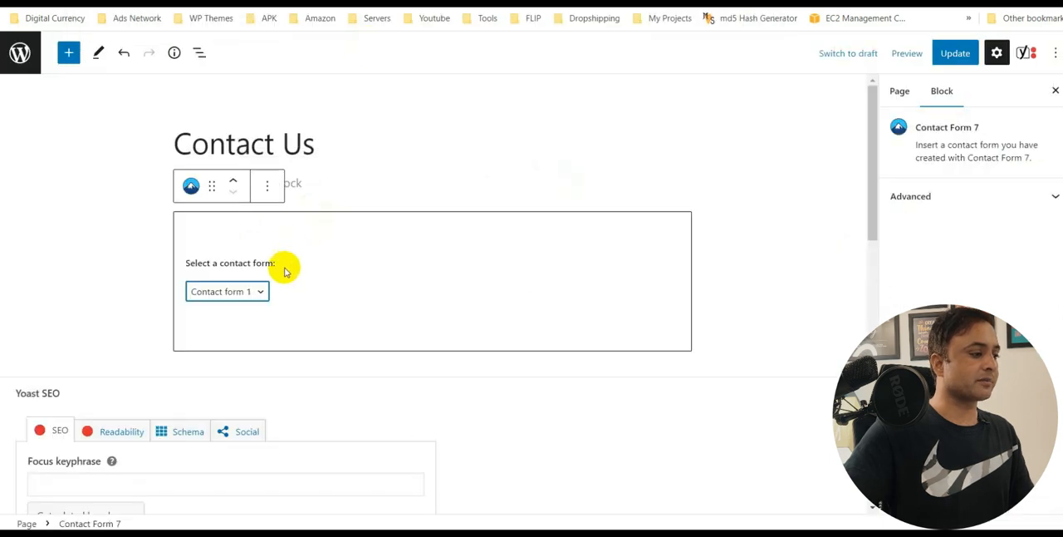
key(ctrl+z)
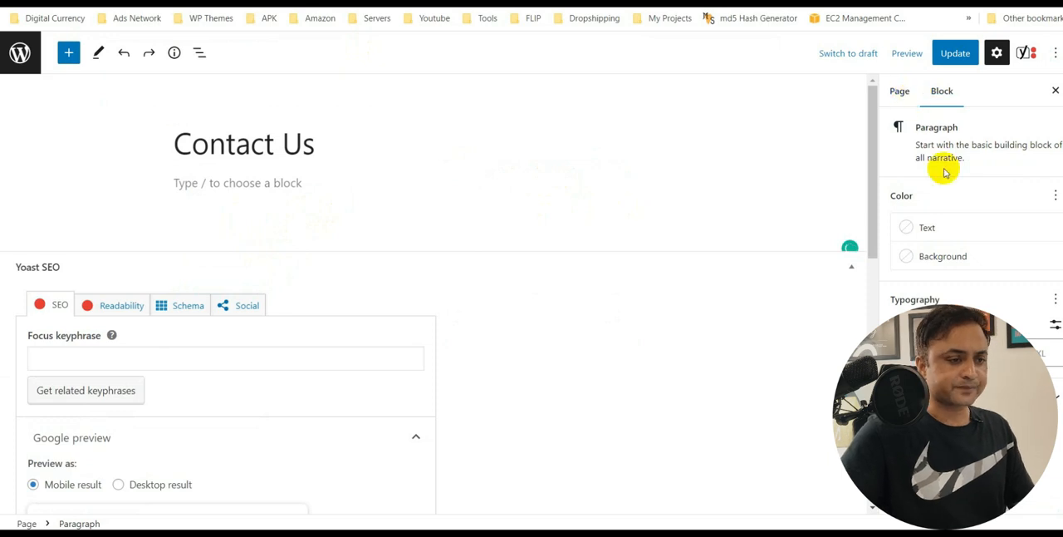
Look through the Contact Us page's settings, from Yoast SEO and featured image down to the layout options
click(908, 91)
scroll(945, 278, down, 5)
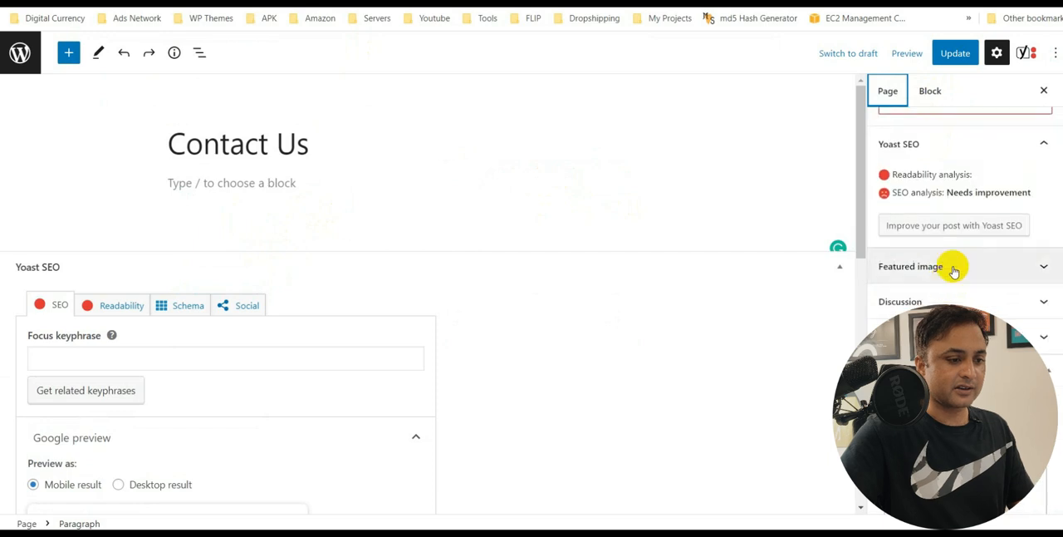
scroll(967, 282, down, 5)
scroll(966, 290, down, 1)
scroll(905, 291, up, 1)
scroll(951, 244, down, 3)
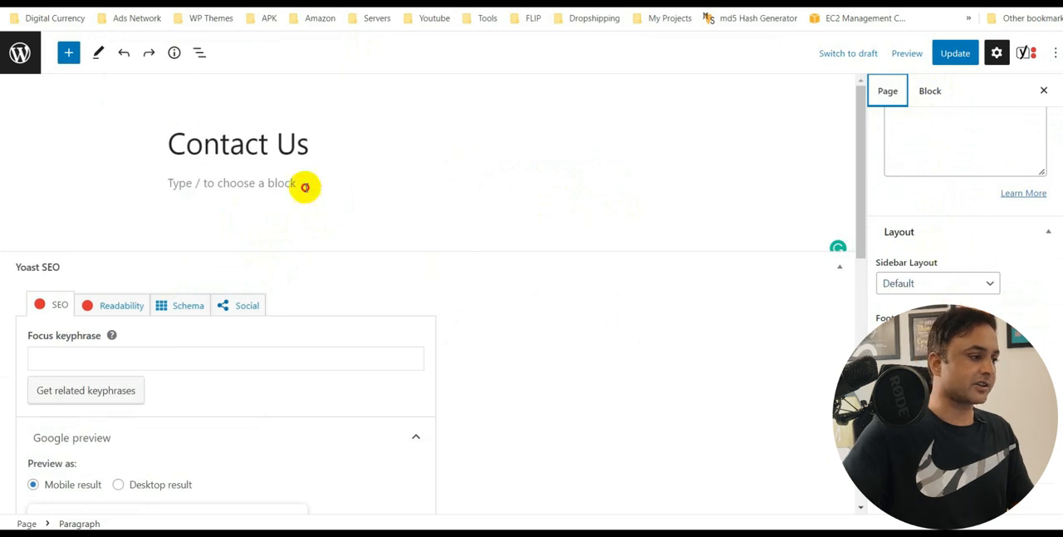
click(246, 180)
key(Return)
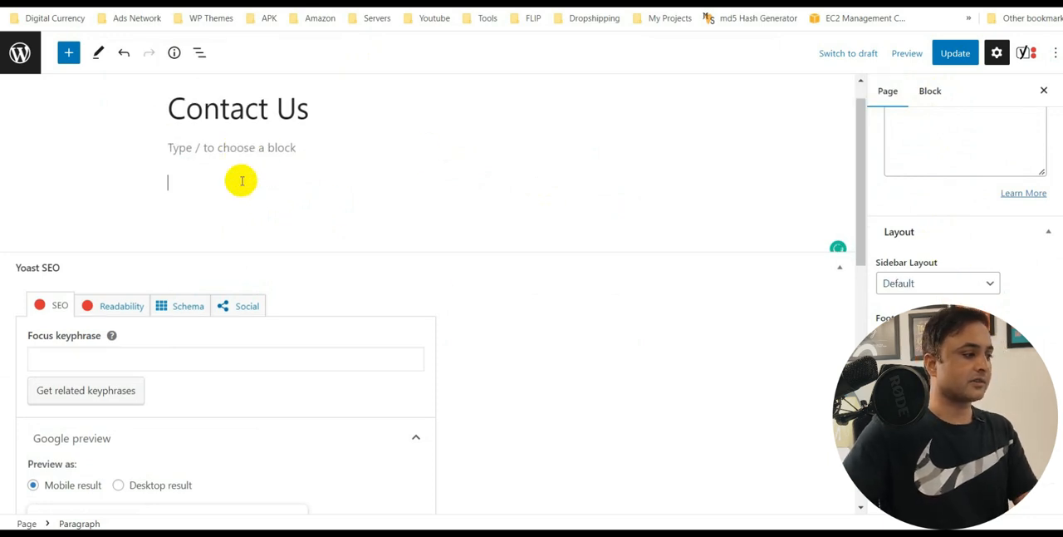
key(Return)
key(Return)
key(Return)
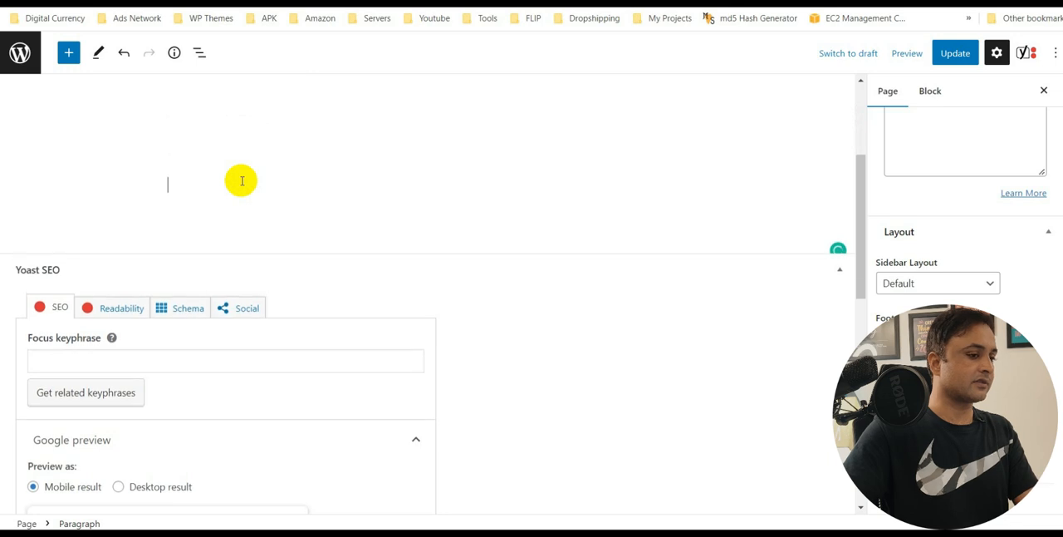
key(BackSpace)
key(BackSpace)
key(BackSpace)
key(BackSpace)
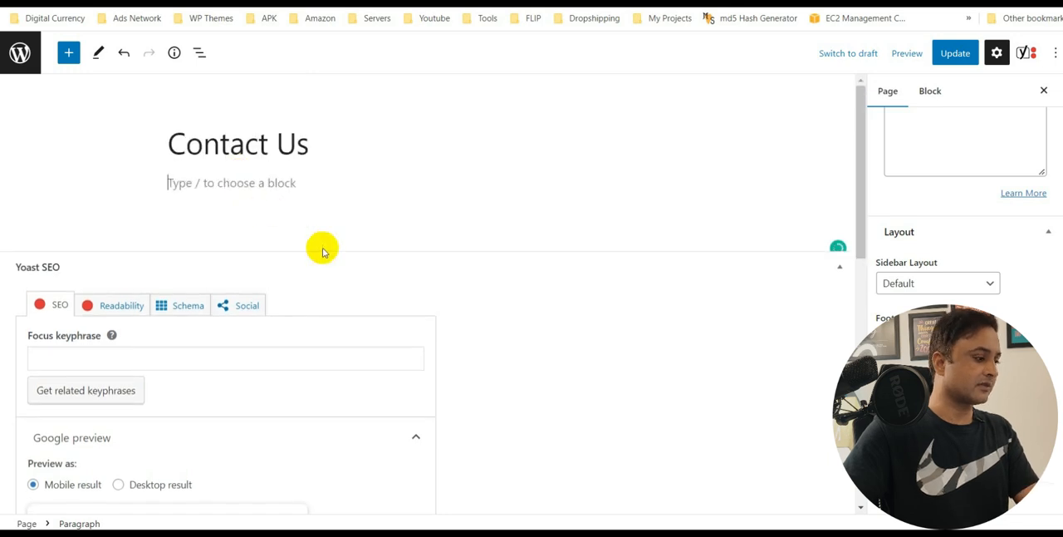
Insert a Custom HTML block into the empty body of the Contact Us page, finding it by searching for html
scroll(451, 268, down, 5)
scroll(461, 266, down, 3)
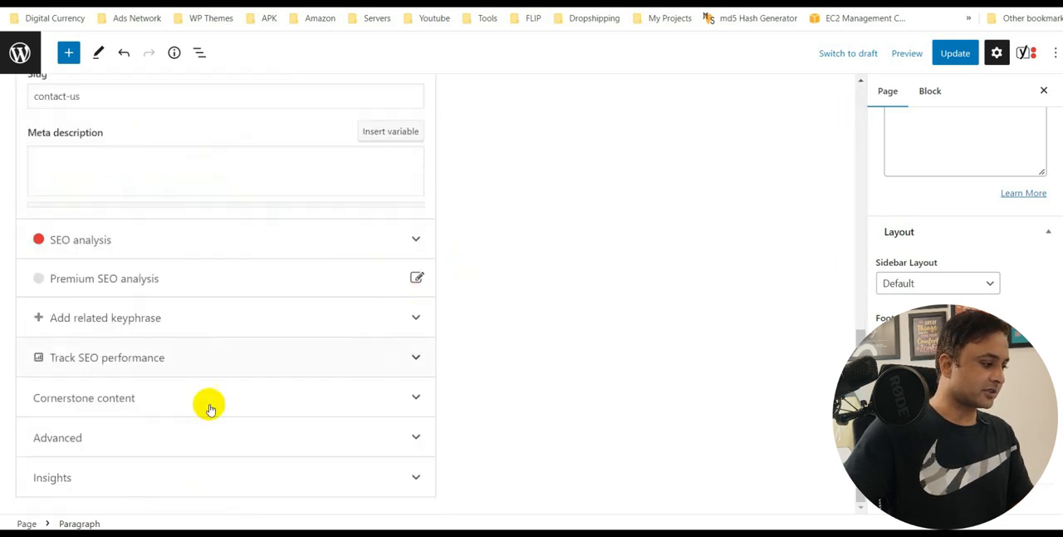
scroll(529, 332, up, 6)
scroll(528, 332, up, 2)
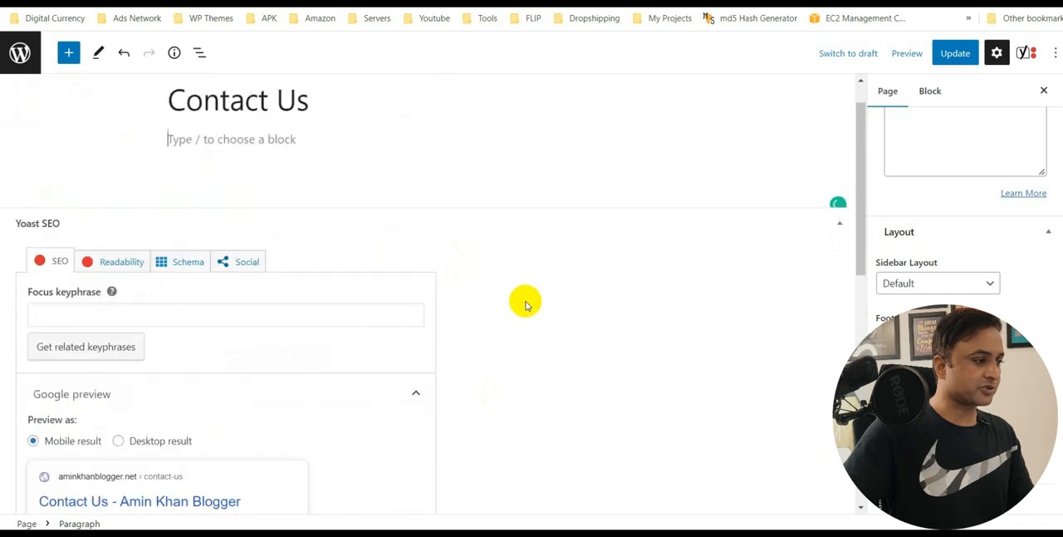
click(68, 55)
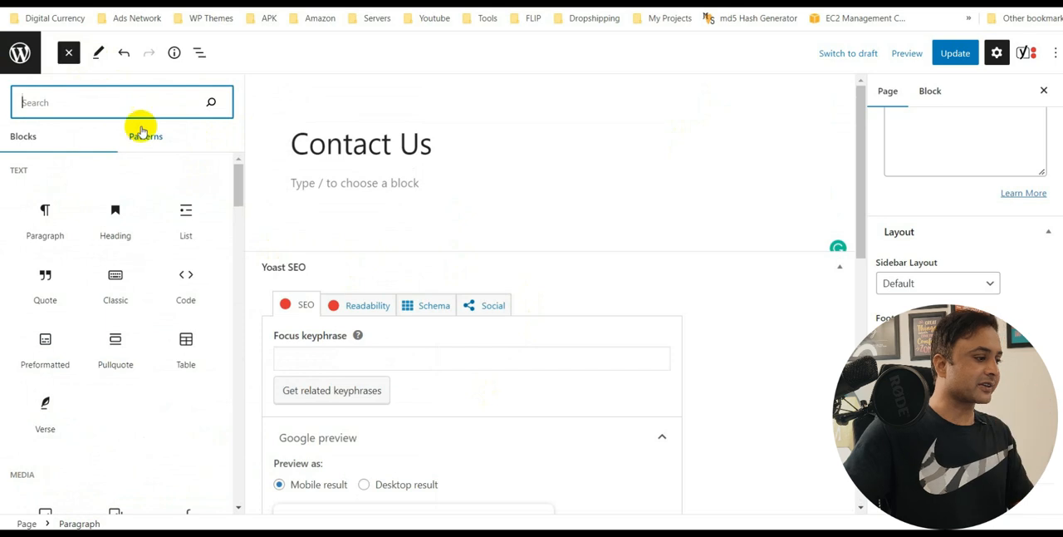
text(html)
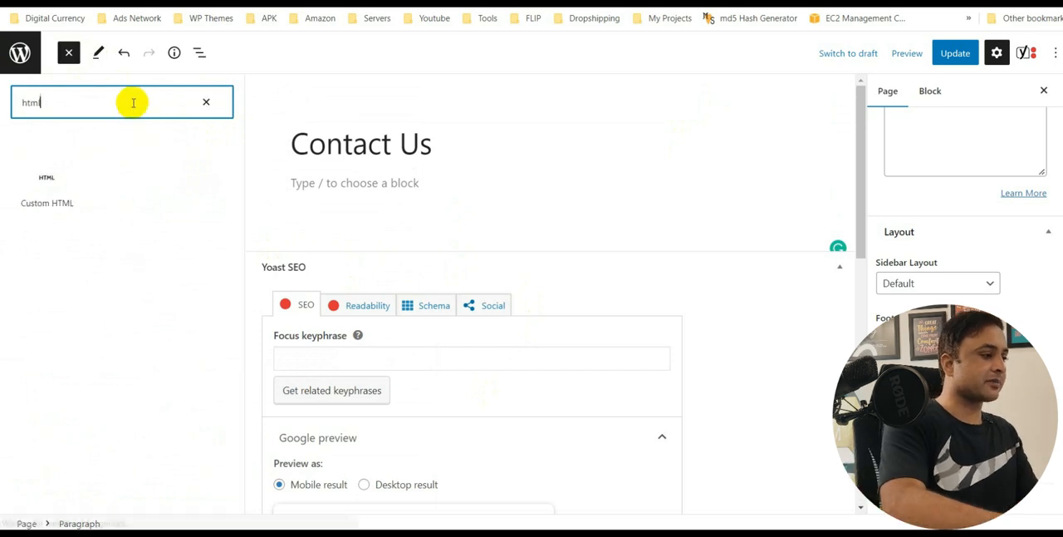
click(45, 196)
Paste the copied Contact form 1 shortcode into the Custom HTML block and update the Contact Us page
click(357, 195)
text([contact-form-7 id="14" title="Contact form 1"])
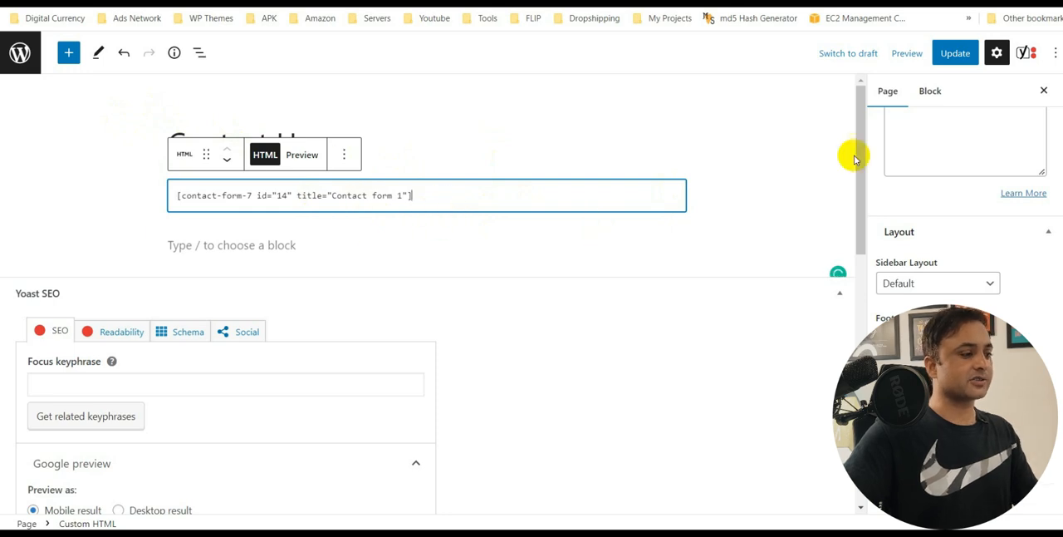
click(955, 52)
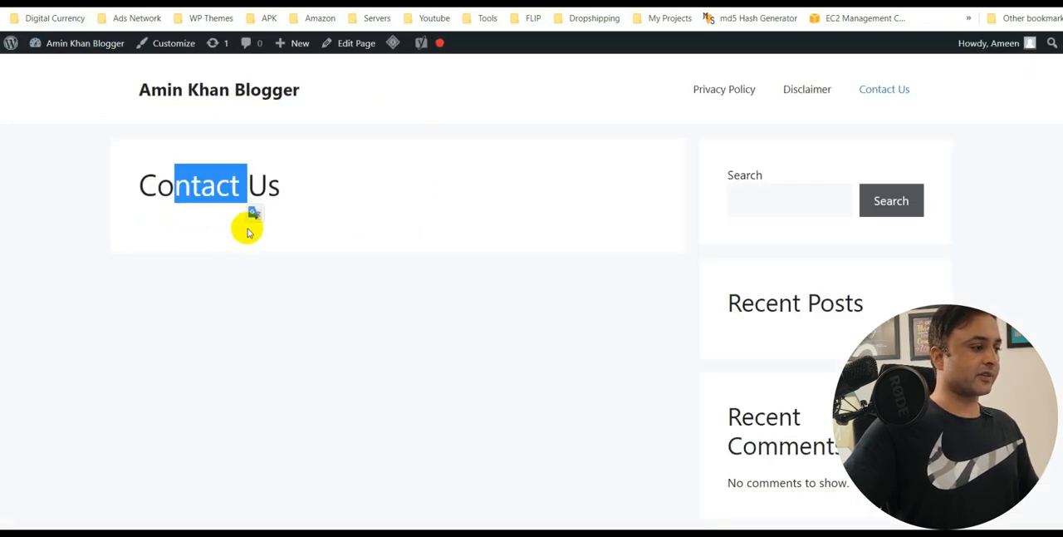
Reload the live Contact Us page and check the form's name, email, subject and message fields
key(F5)
scroll(194, 266, down, 1)
scroll(194, 268, down, 2)
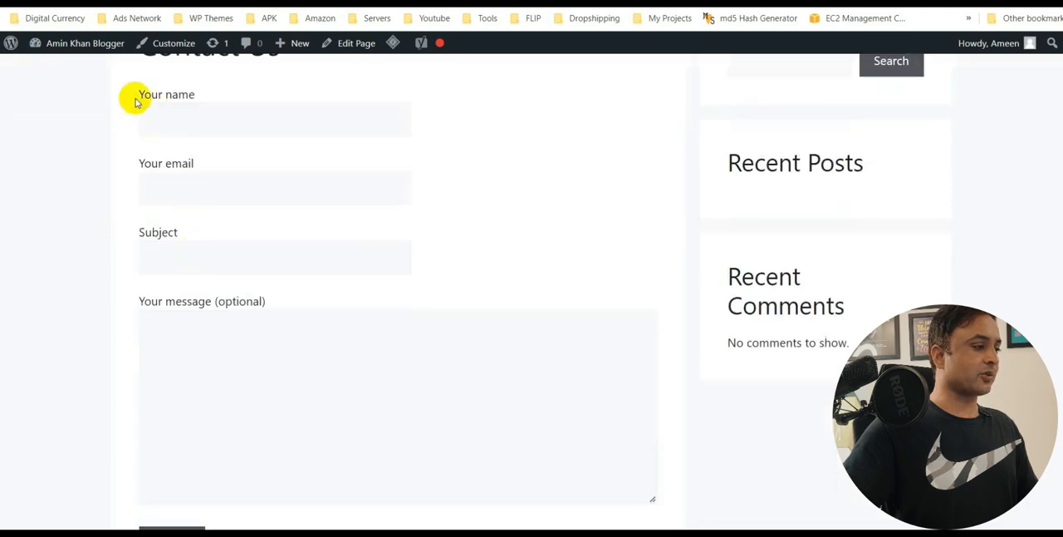
drag(133, 98, 256, 105)
drag(136, 164, 213, 166)
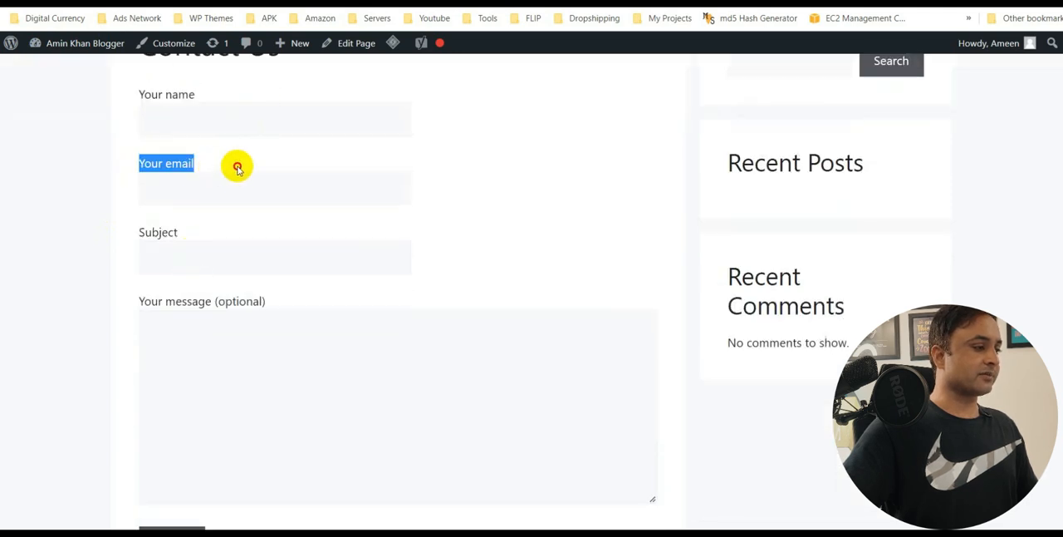
click(178, 320)
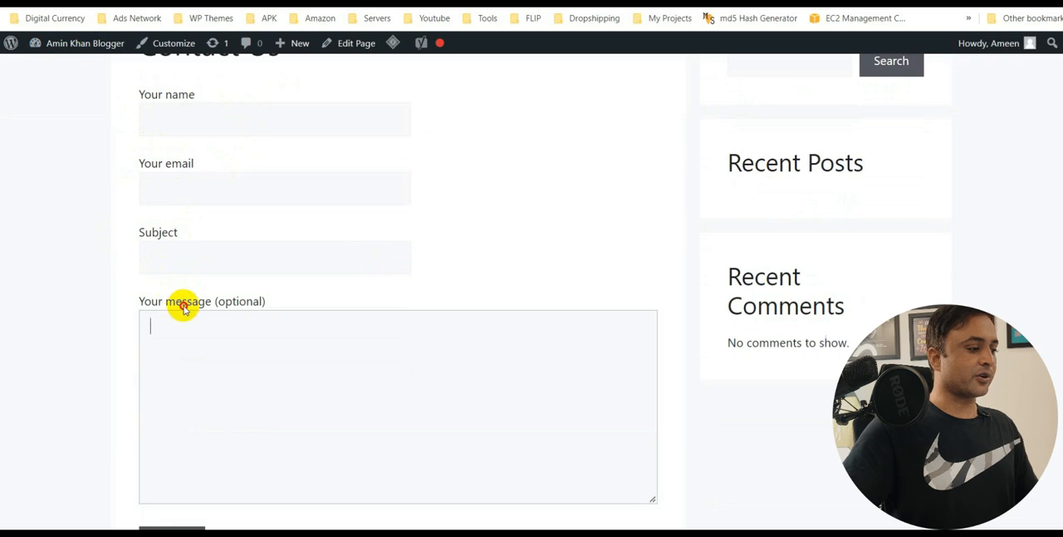
triple_click(184, 302)
scroll(380, 299, up, 2)
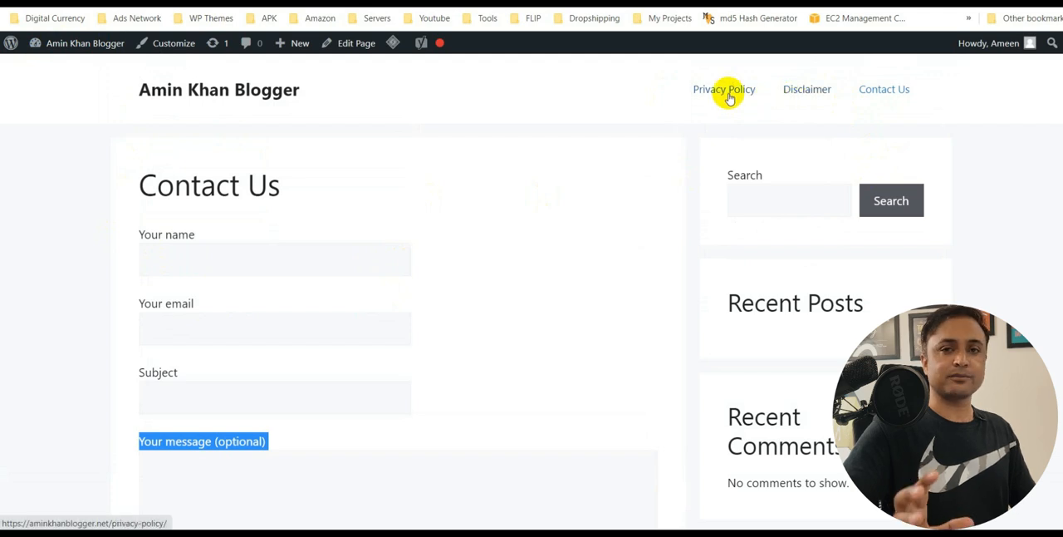
View the new site's home page from top to bottom and return to the admin list of pages
click(220, 91)
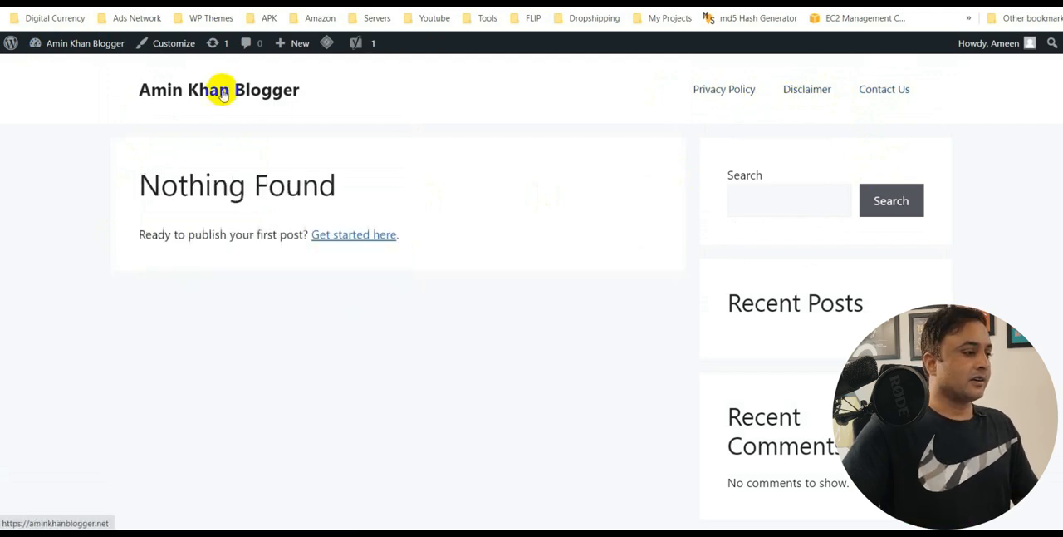
scroll(264, 182, down, 1)
scroll(269, 184, up, 1)
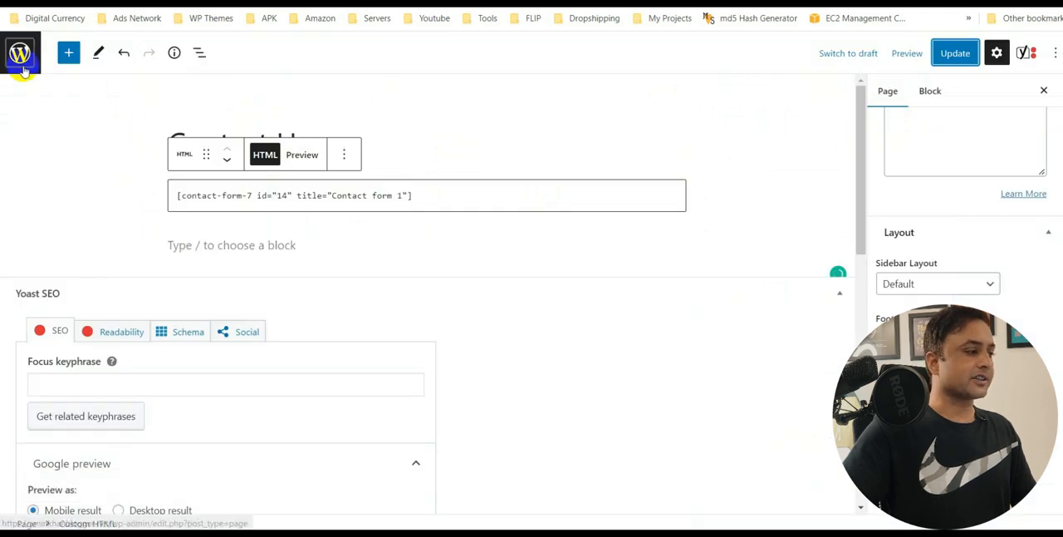
click(21, 58)
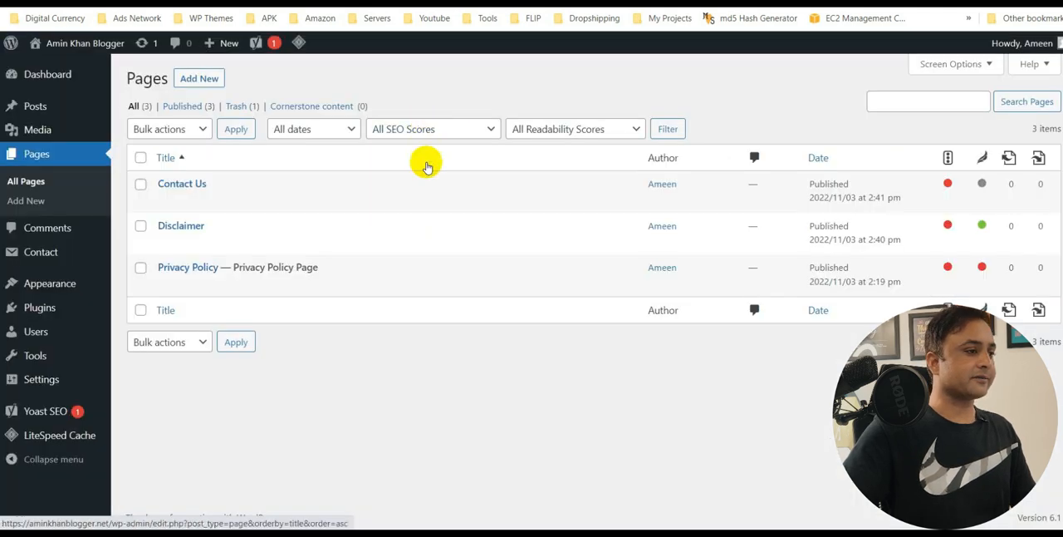
Switch to the Just Knowledge example site and examine its home page's headings, text, link tables and sidebar
click(60, 184)
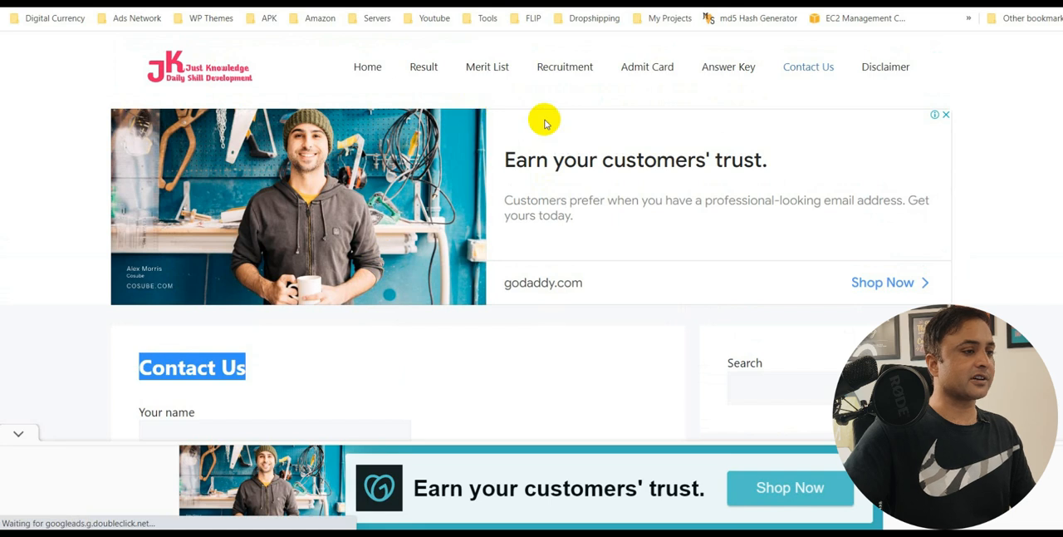
scroll(407, 200, down, 3)
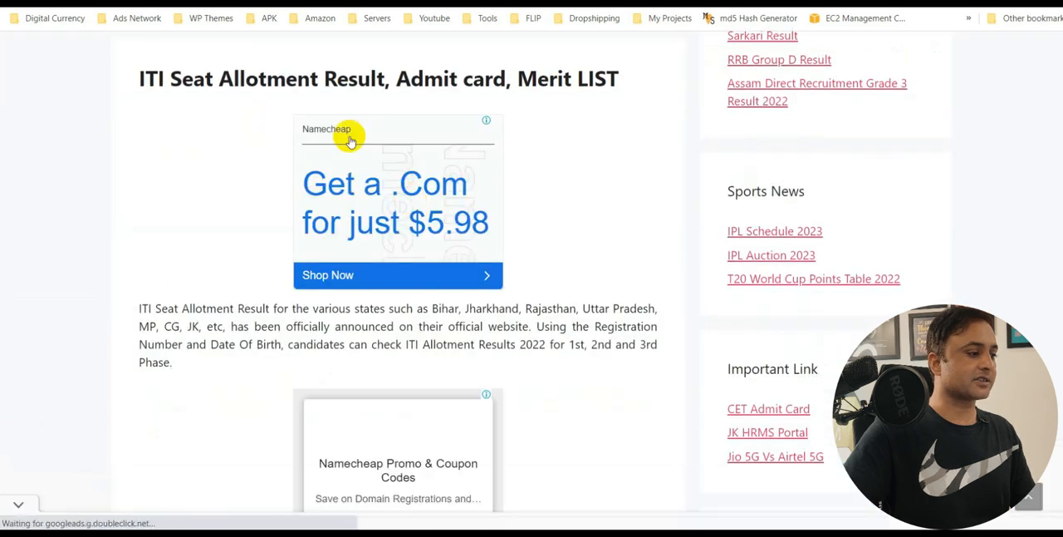
scroll(350, 142, down, 12)
scroll(465, 174, up, 8)
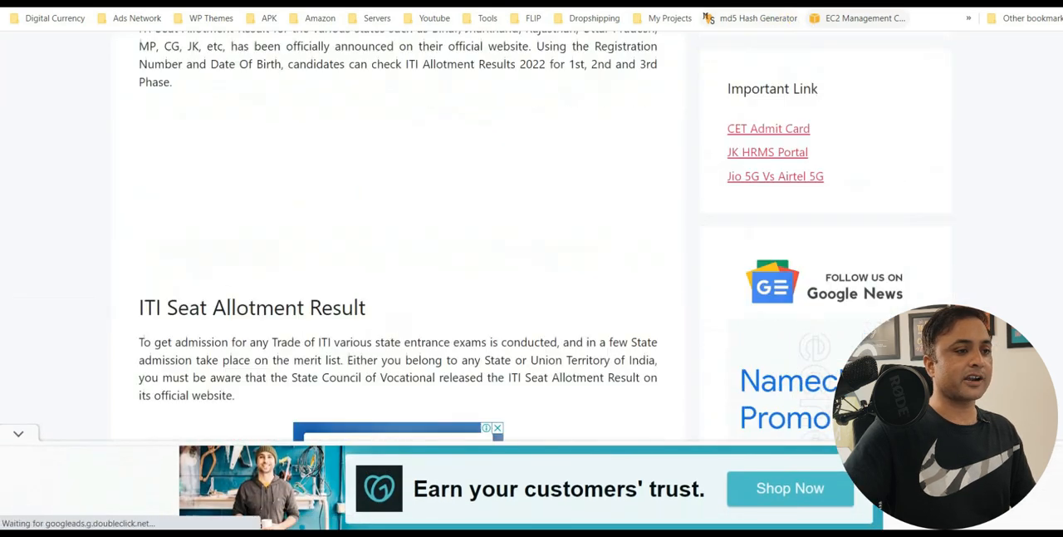
click(741, 231)
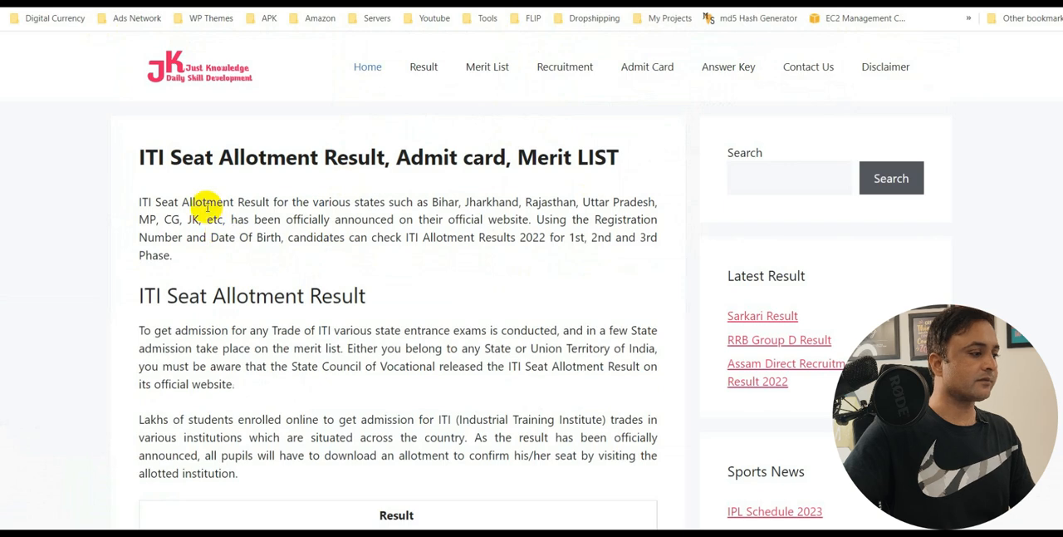
scroll(207, 208, down, 6)
scroll(207, 208, up, 4)
scroll(237, 181, down, 3)
scroll(380, 257, up, 5)
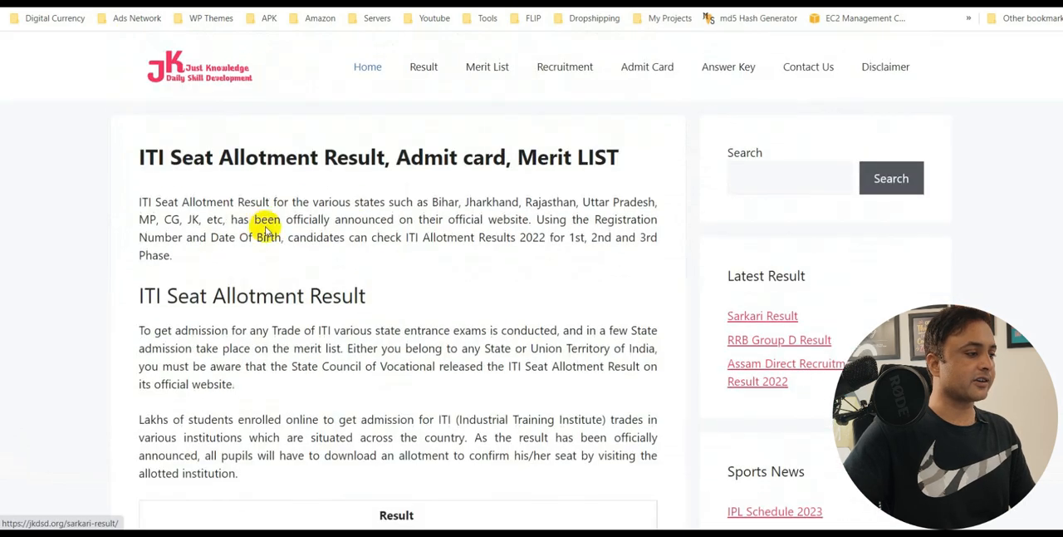
scroll(304, 208, down, 15)
scroll(348, 235, down, 15)
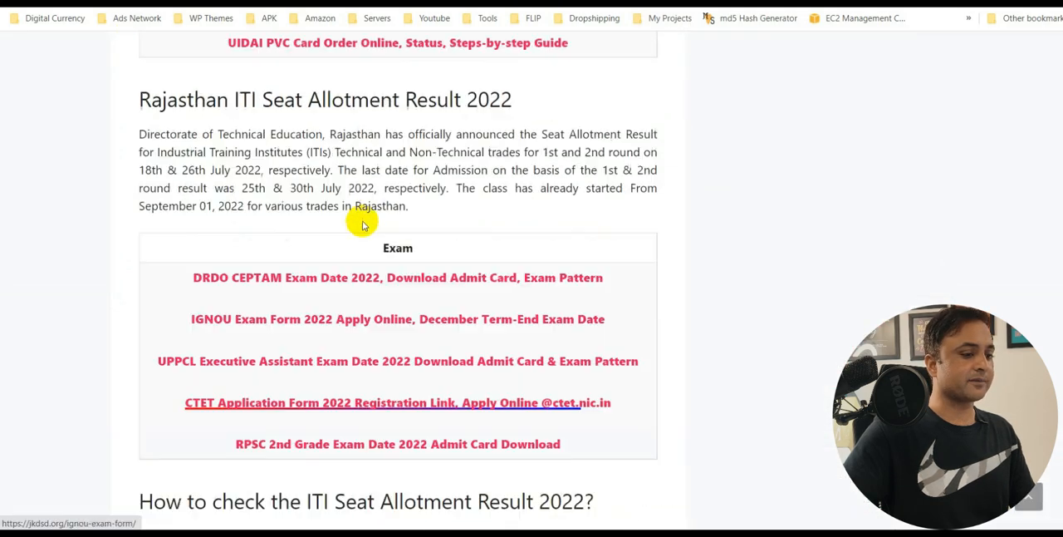
scroll(349, 235, up, 20)
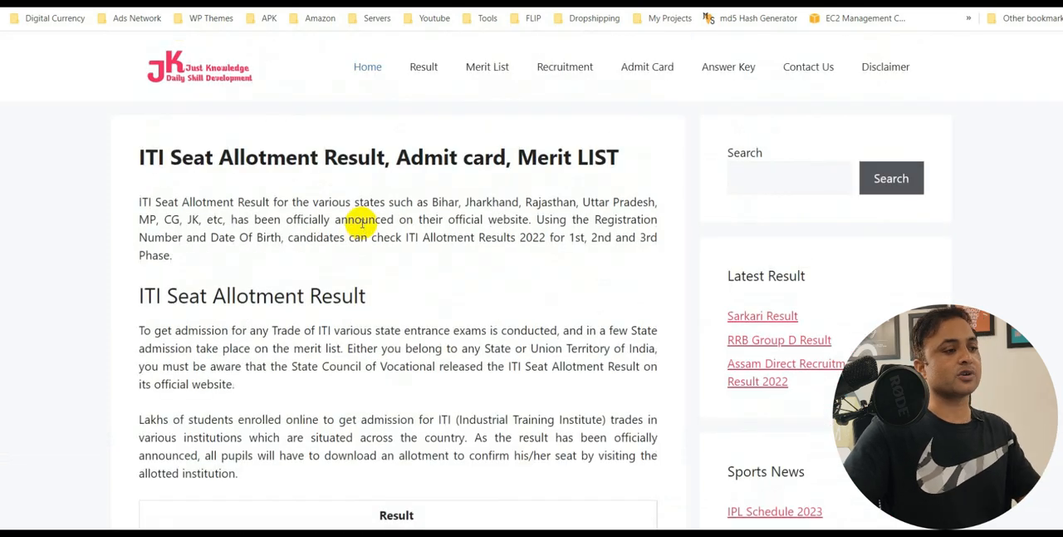
Create a new page in WordPress titled "home" and place the cursor in its empty body
click(349, 3)
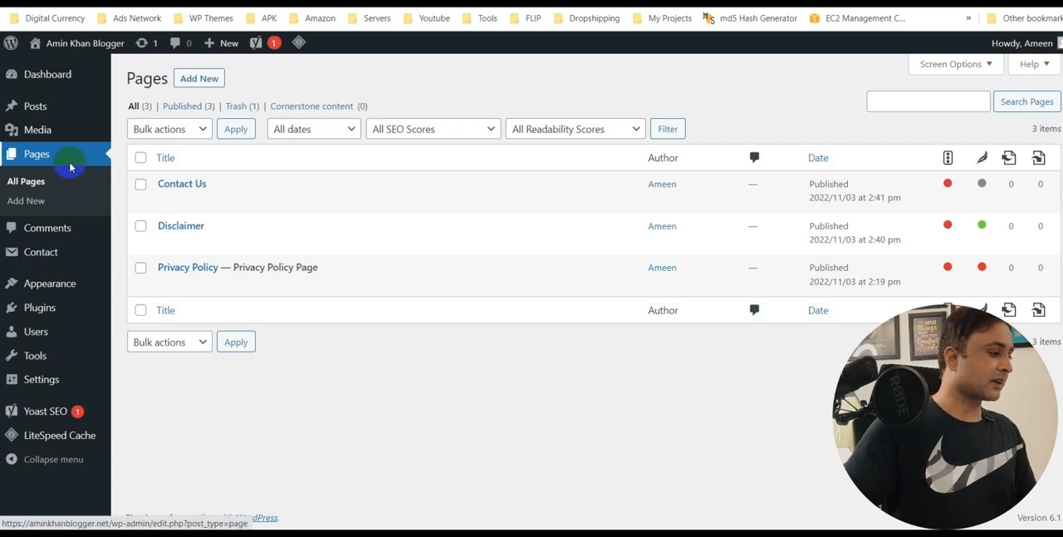
click(32, 202)
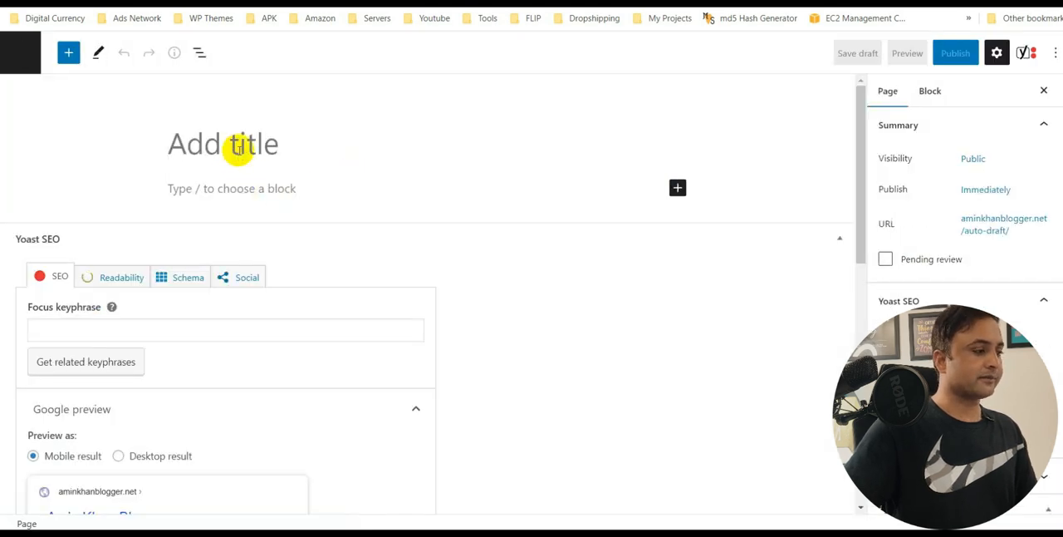
text(home)
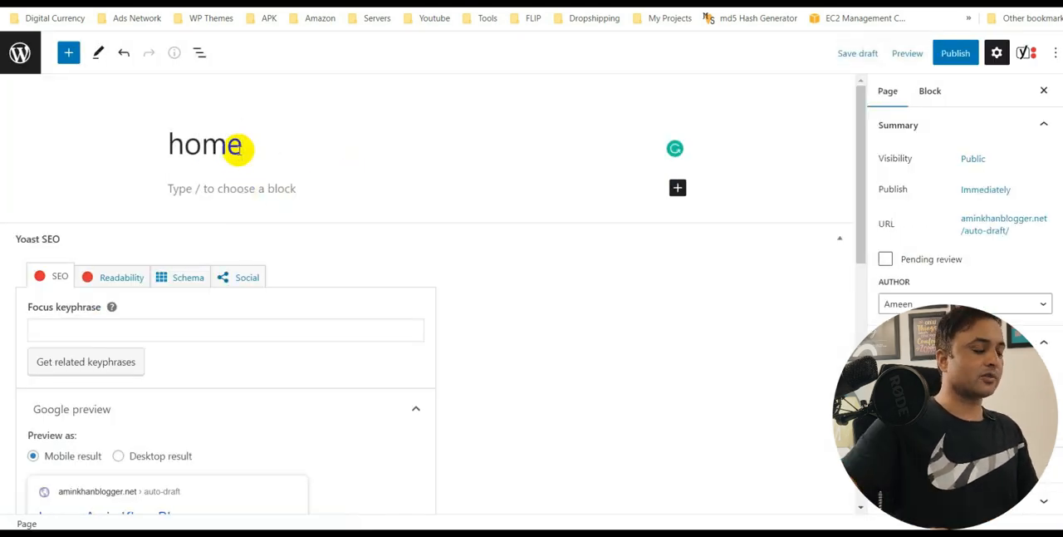
click(265, 189)
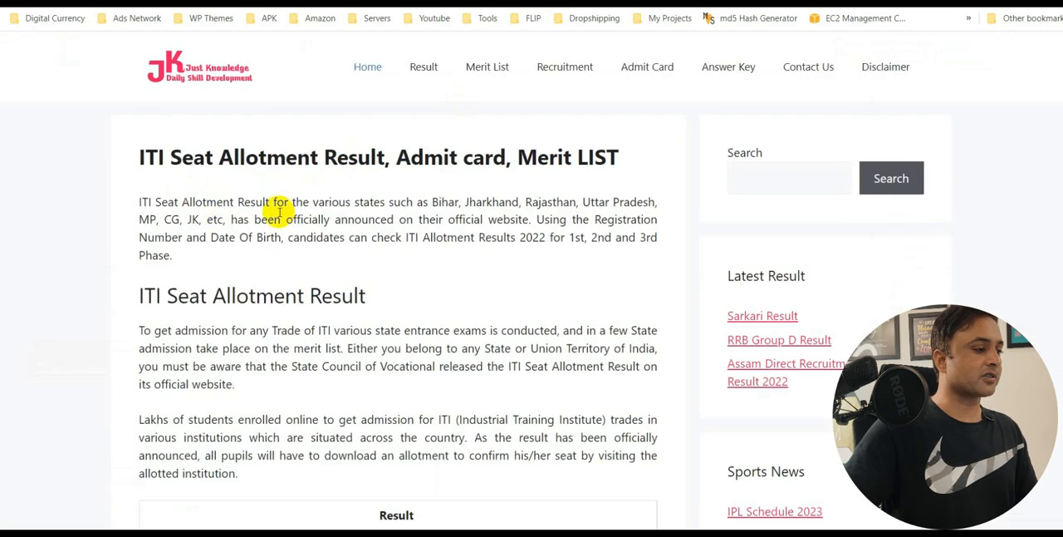
Copy the ITI Seat Allotment Result headings and introductory paragraphs from the example site into the home page's body
scroll(278, 208, down, 1)
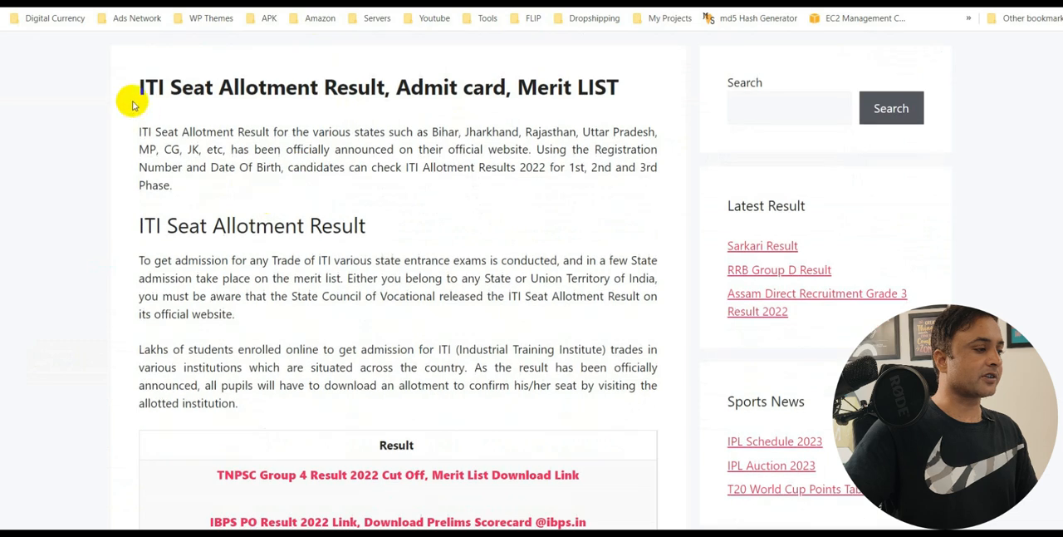
drag(133, 86, 502, 397)
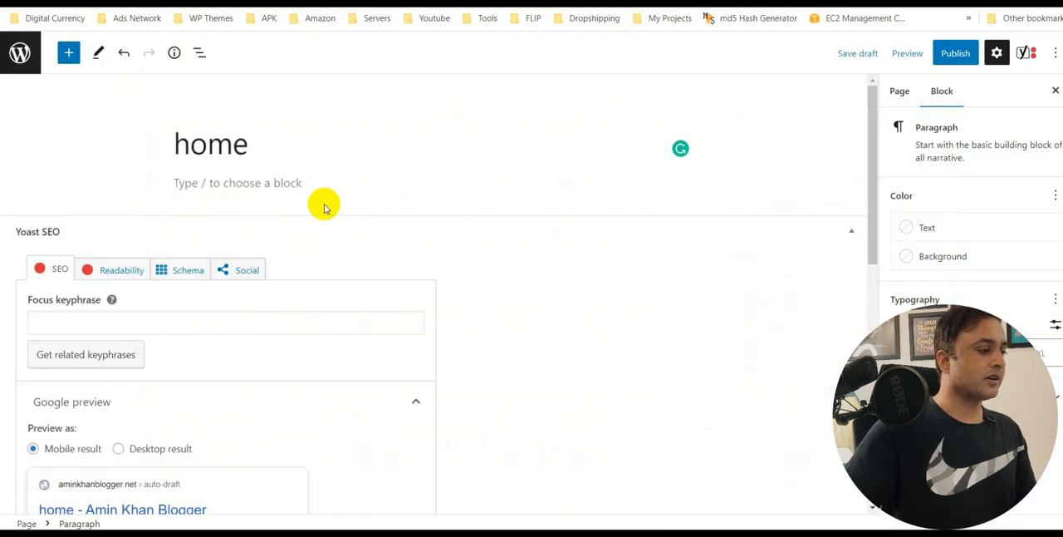
text(ITI Seat Allotment Result, Admit card, Merit LIST ITI Seat Allotment Result for the various states such as Bihar, Jharkhand, Rajasthan, Uttar Pradesh, MP, CG, JK, etc, has been officially announced on their official website. Using the Registration Number and Date Of Birth, candidates can check ITI Allotment Results 2022 for 1st, 2nd and 3rd Phase. ITI Seat Allotment Result To get admission for any Trade of ITI various state entrance exams is conducted, and in a few State admission take place on the merit list. Either you belong to any State or Union Territory of India, you must be aware that the State Council of Vocational released the ITI Seat Allotment Result on its official website. Lakhs of students enrolled online to get admission for ITI (Industrial Training Institute) trades in various institutions which are situated across the country. As the result has been officially announced, all pupils will have to download an allotment to confirm his/her seat by visiting the allotted institution.)
key(Return)
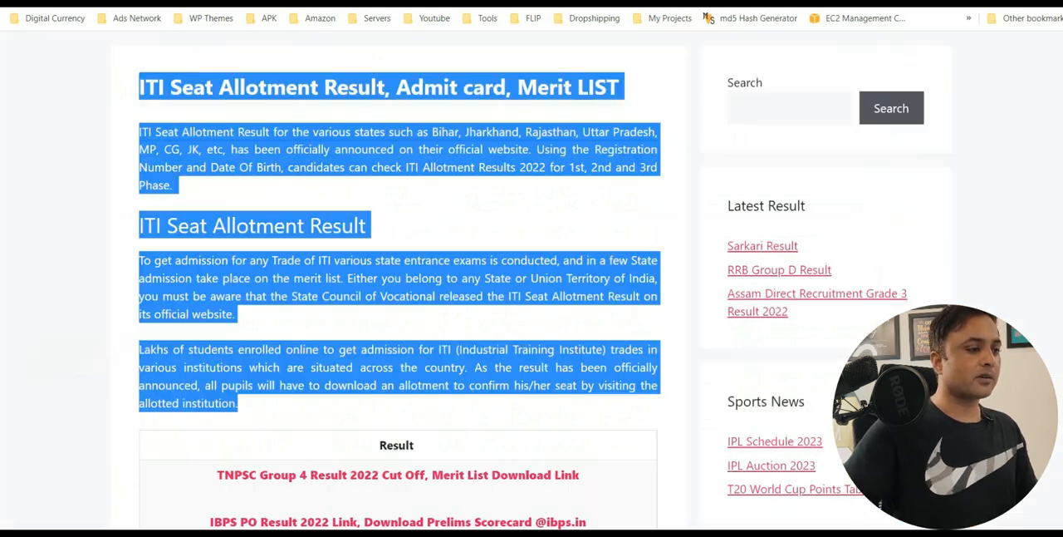
Copy the example site's Result table with its five links and paste it below the home page's paragraphs
scroll(355, 142, down, 5)
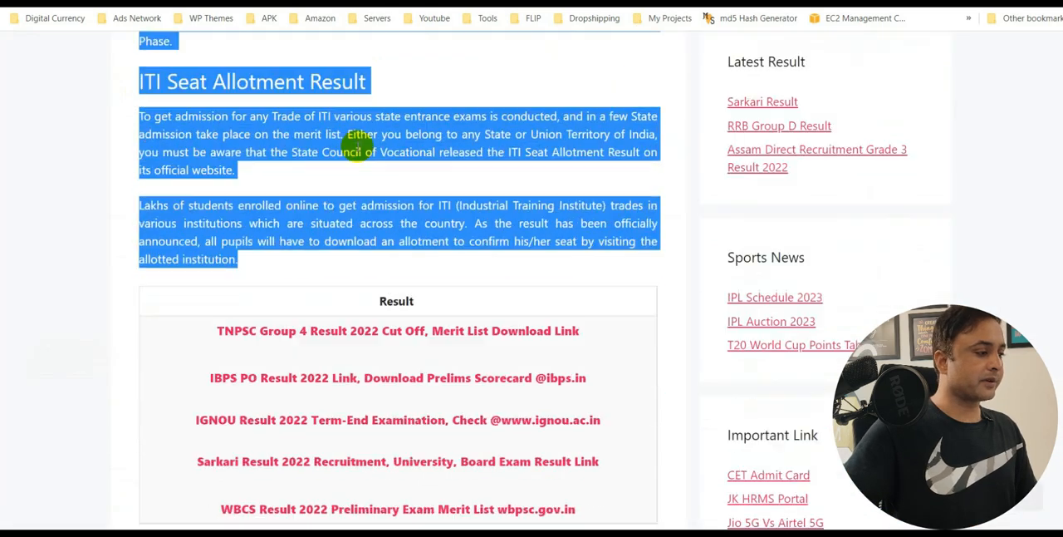
click(178, 78)
drag(142, 78, 603, 325)
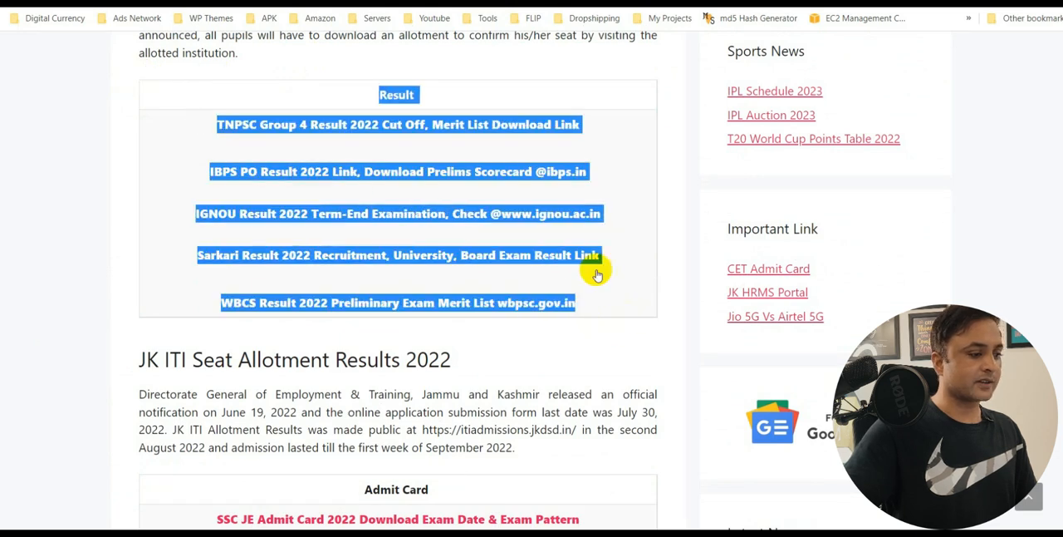
click(274, 3)
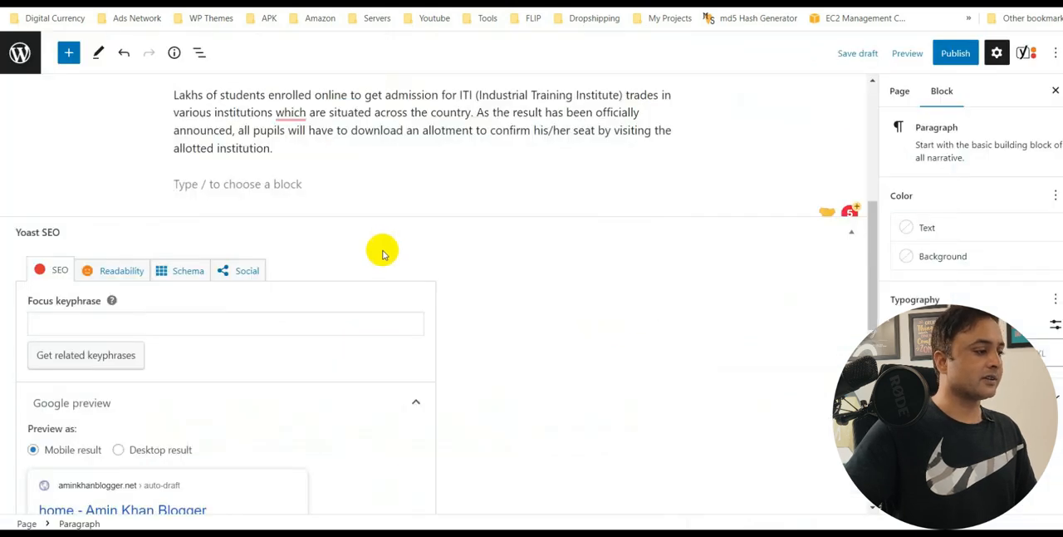
text(Result TNPSC Group 4 Result 2022 Cut Off, Merit List Download LinkIBPS PO Result 2022 Link, Download Prelims Scorecard @ibps.inIGNOU Result 2022 Term-End Examination, Check @www.ignou.ac.inSarkari Result 2022 Recruitment, University, Board Exam Result LinkWBCS Result 2022 Preliminary Exam Merit List wbpsc.gov.in)
scroll(474, 190, up, 2)
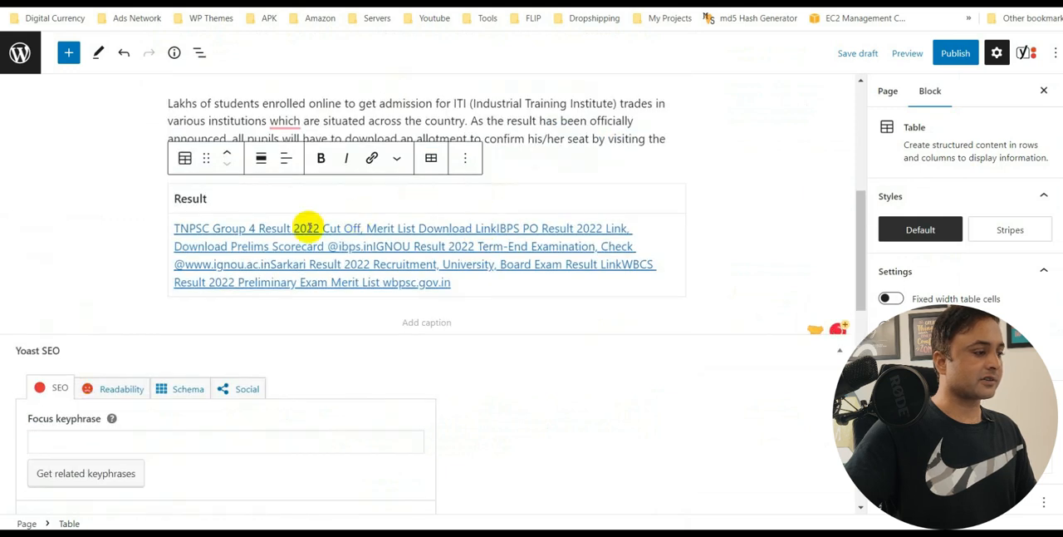
Break the run-together links in the home page's Result table onto separate lines before IBPS, IGNOU, Sarkari and Board Exam
click(149, 4)
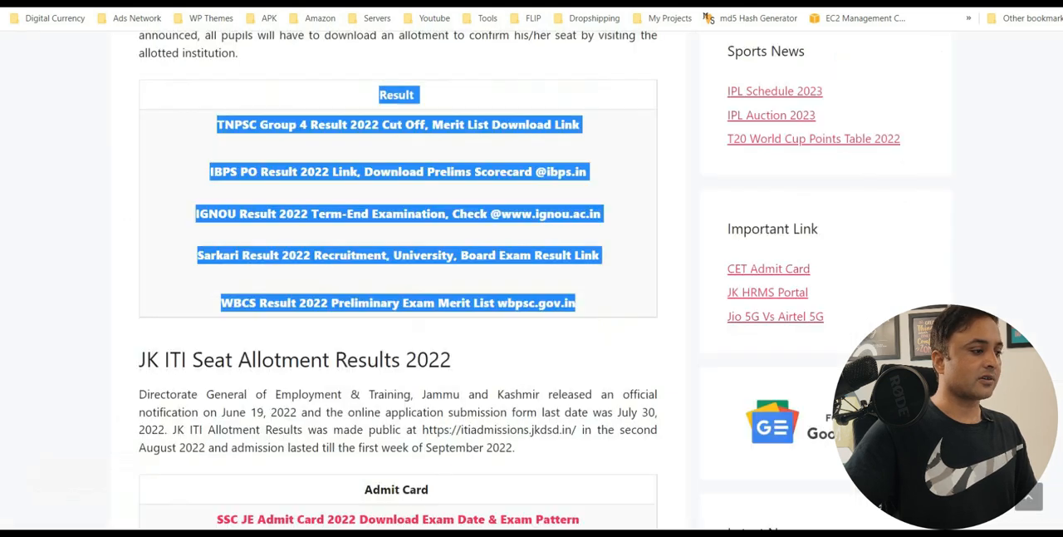
click(399, 3)
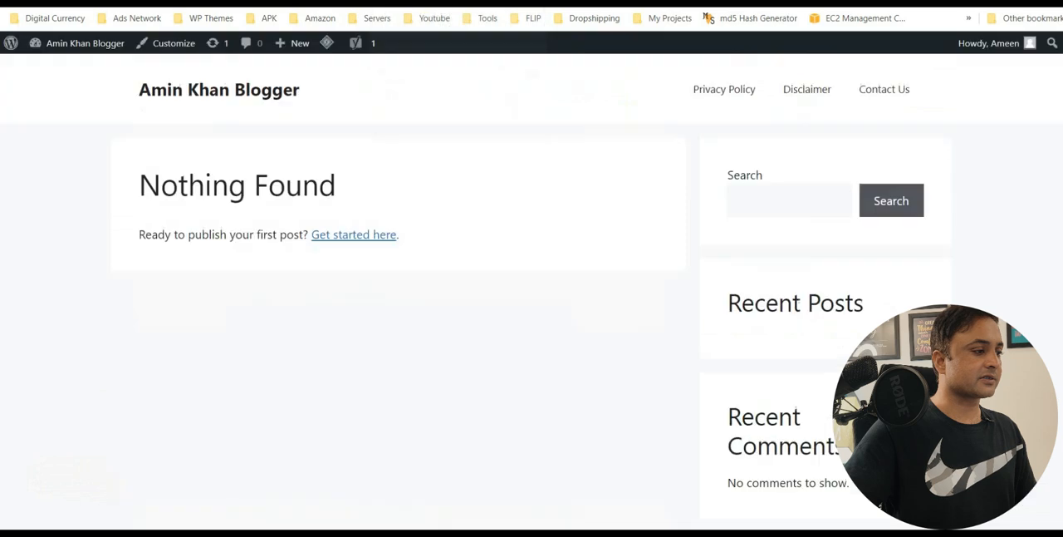
click(349, 3)
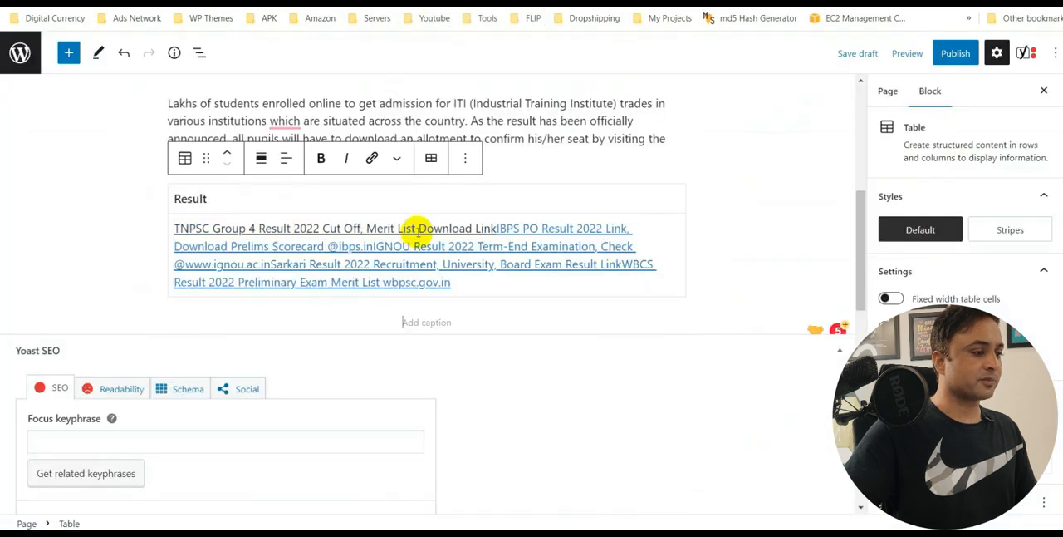
click(499, 228)
key(Return)
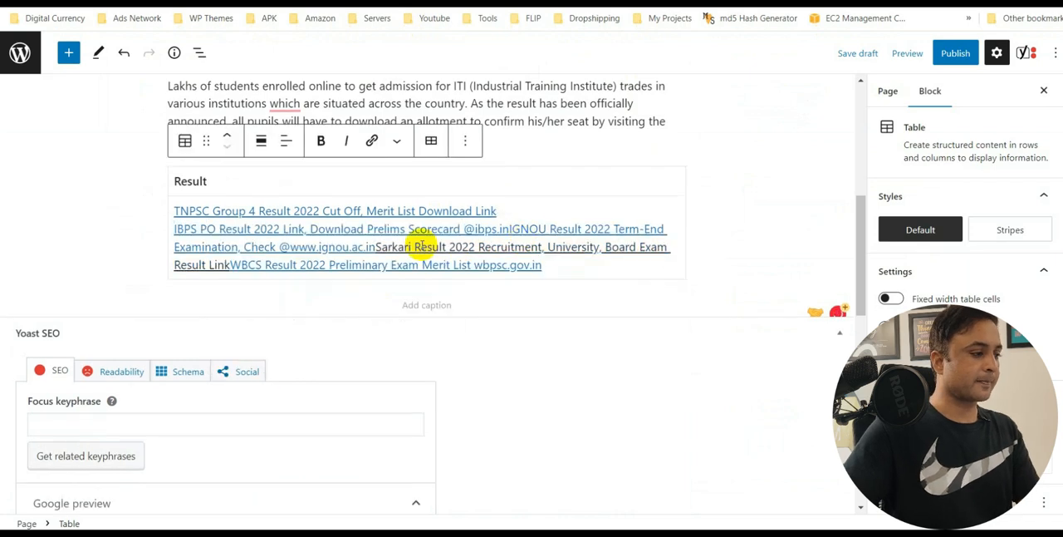
click(508, 228)
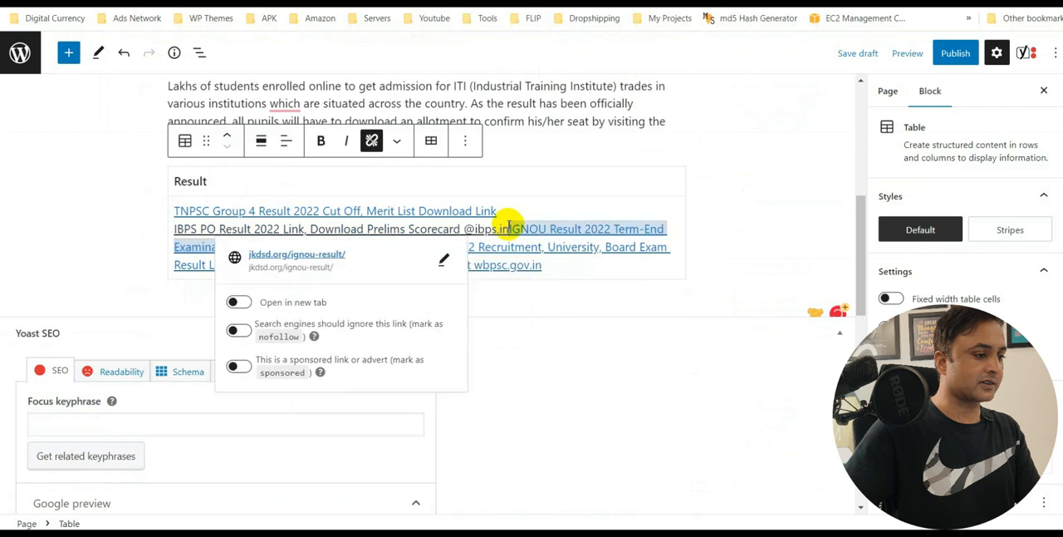
key(Return)
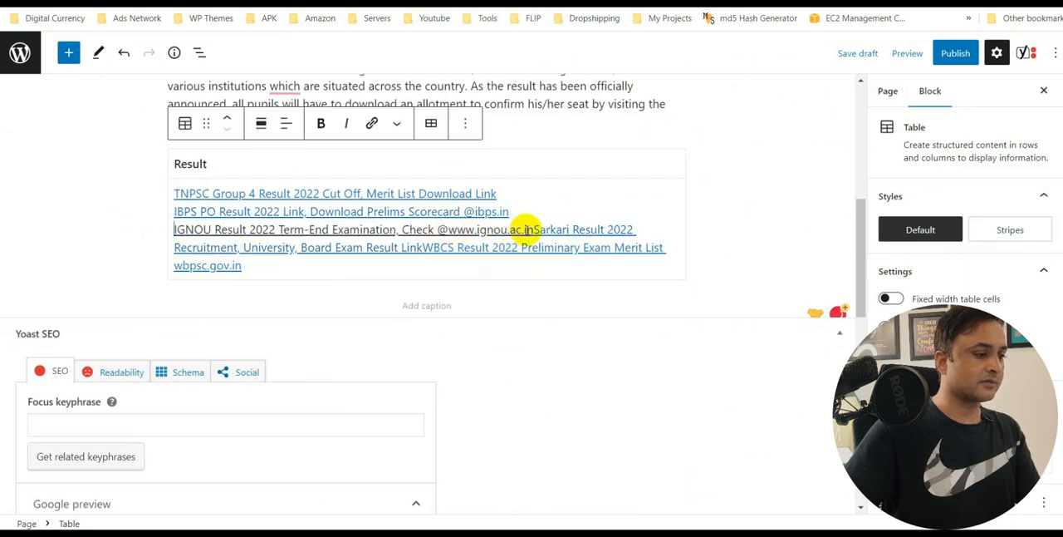
click(532, 229)
key(Return)
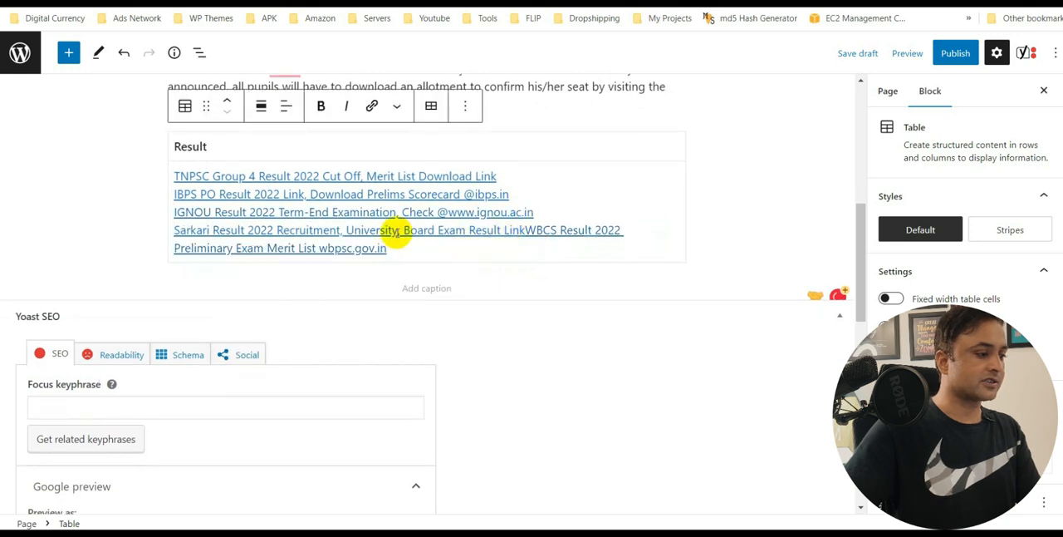
click(402, 230)
key(Return)
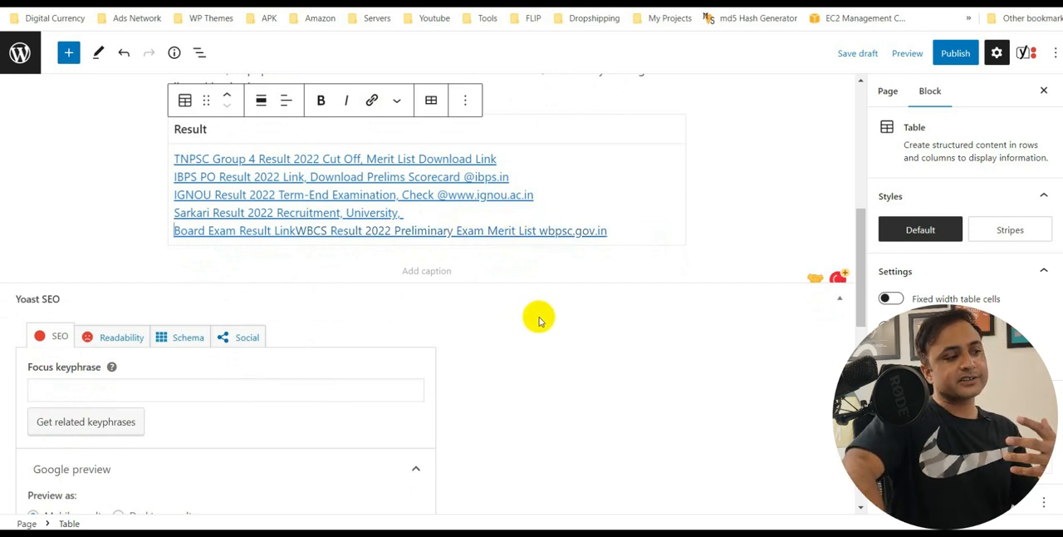
Remove the hyperlinks from the TNPSC Group 4, IBPS PO and IGNOU Result lines in the Result table, keeping their text
scroll(557, 314, up, 2)
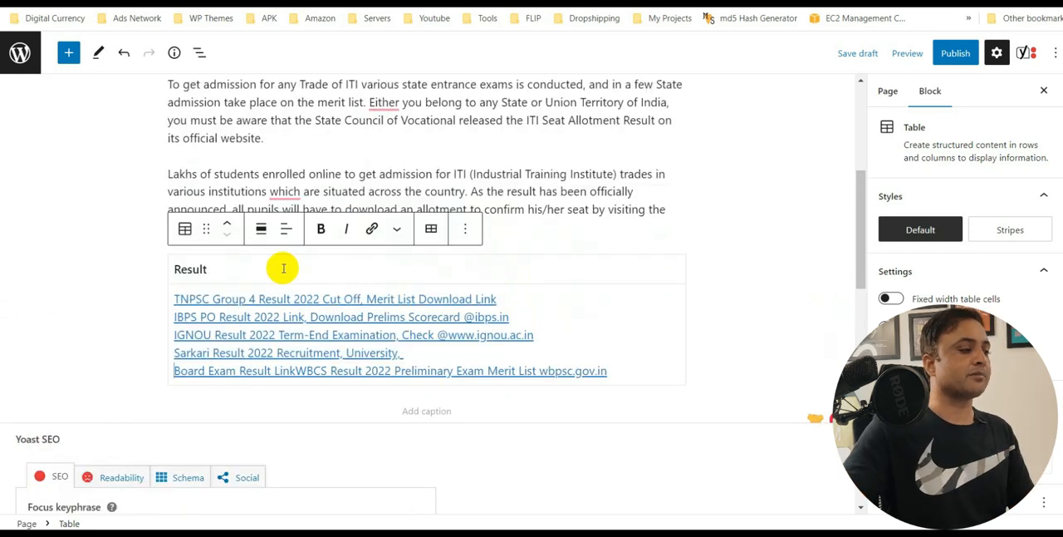
click(316, 298)
triple_click(190, 297)
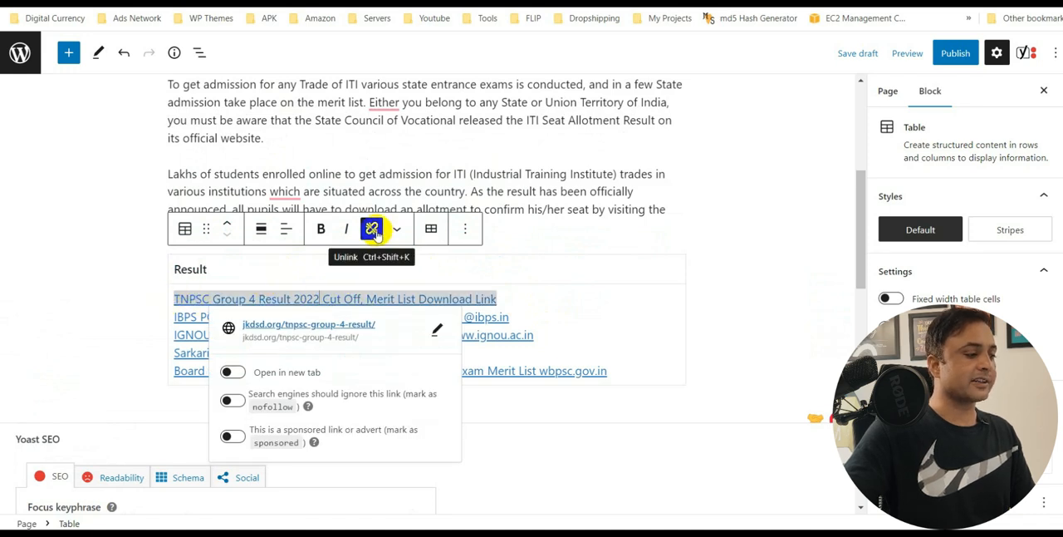
click(371, 230)
triple_click(364, 316)
click(371, 230)
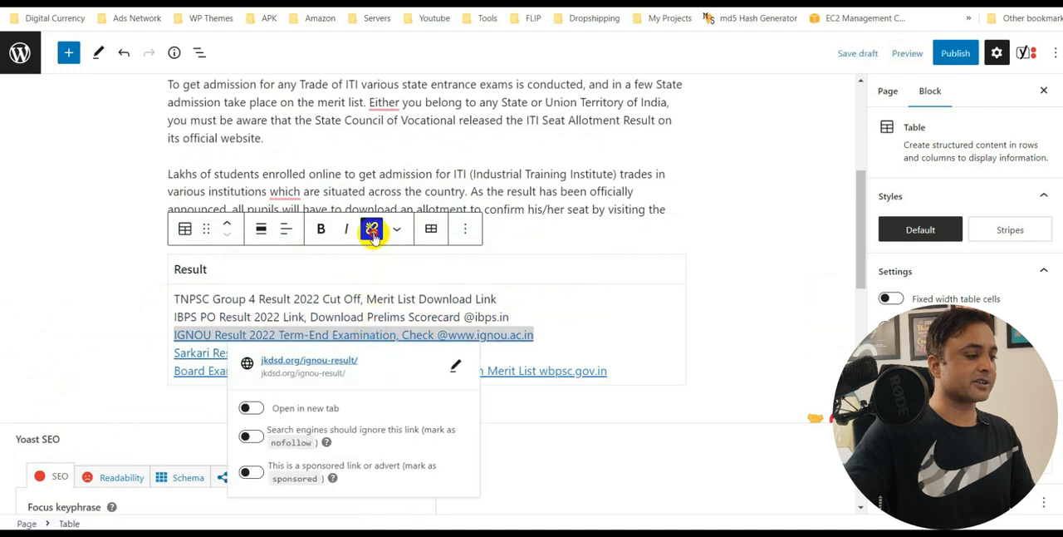
click(373, 236)
Try to remove the Sarkari Result 2022 link by clearing its URL
click(353, 356)
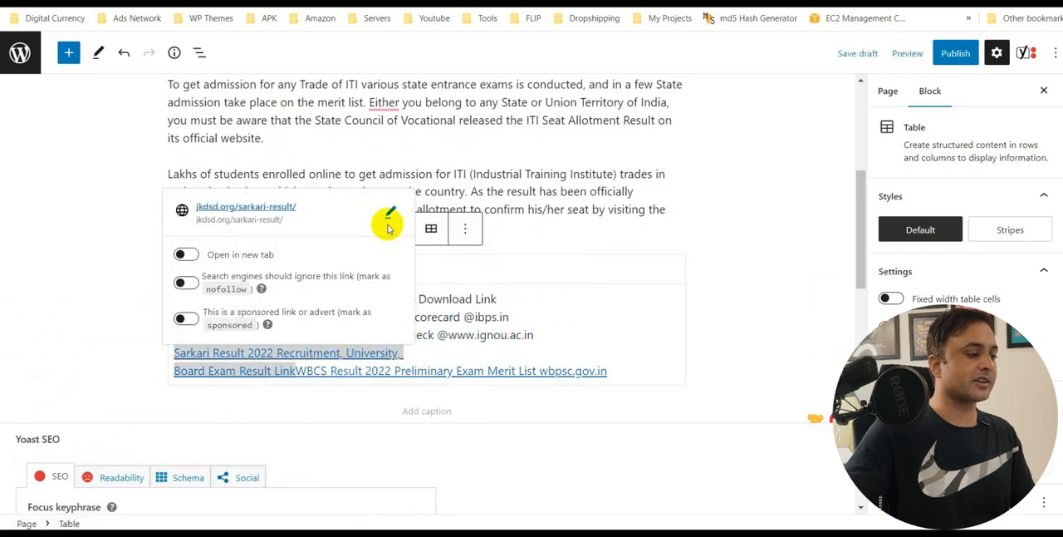
click(470, 263)
click(384, 352)
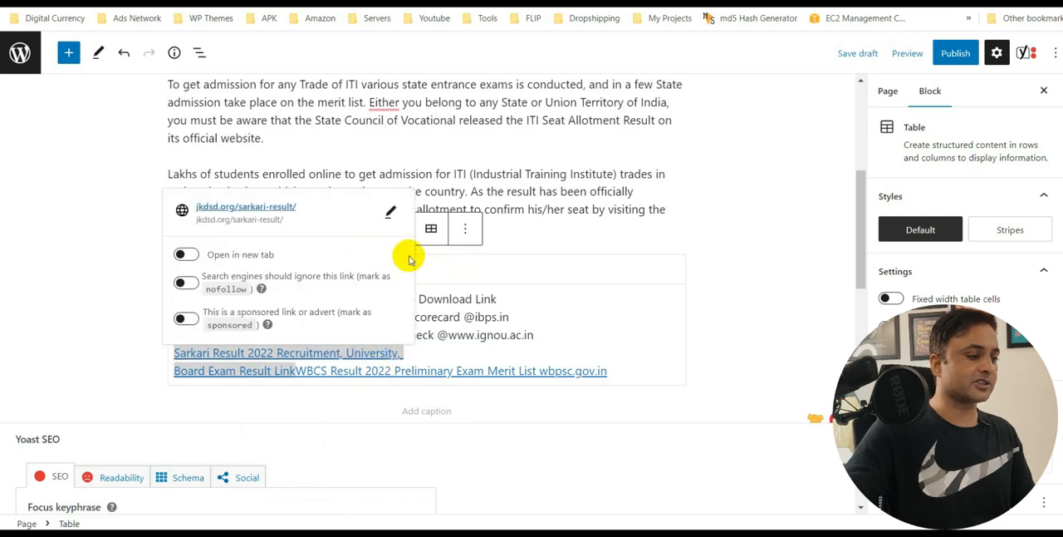
drag(416, 352, 201, 353)
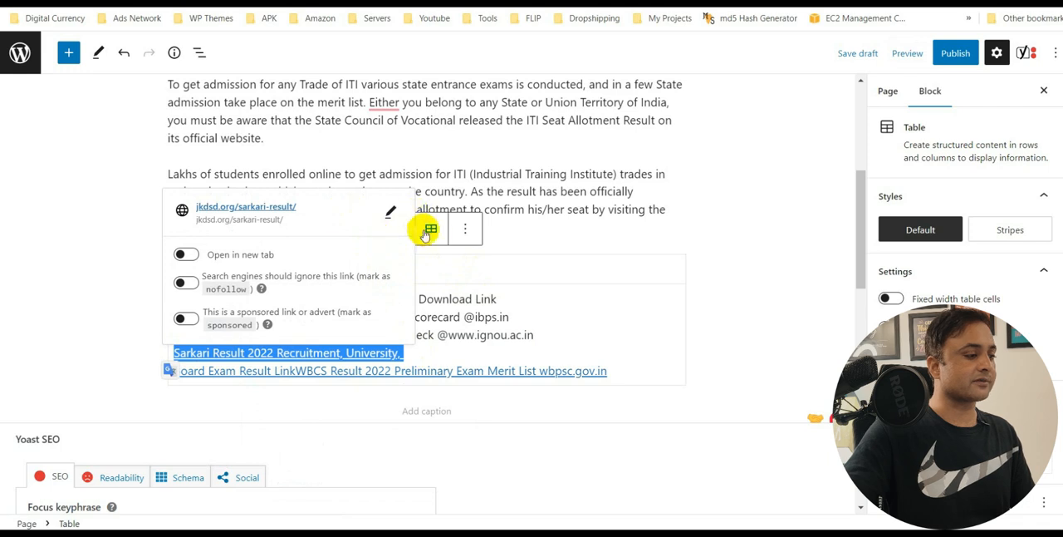
click(392, 214)
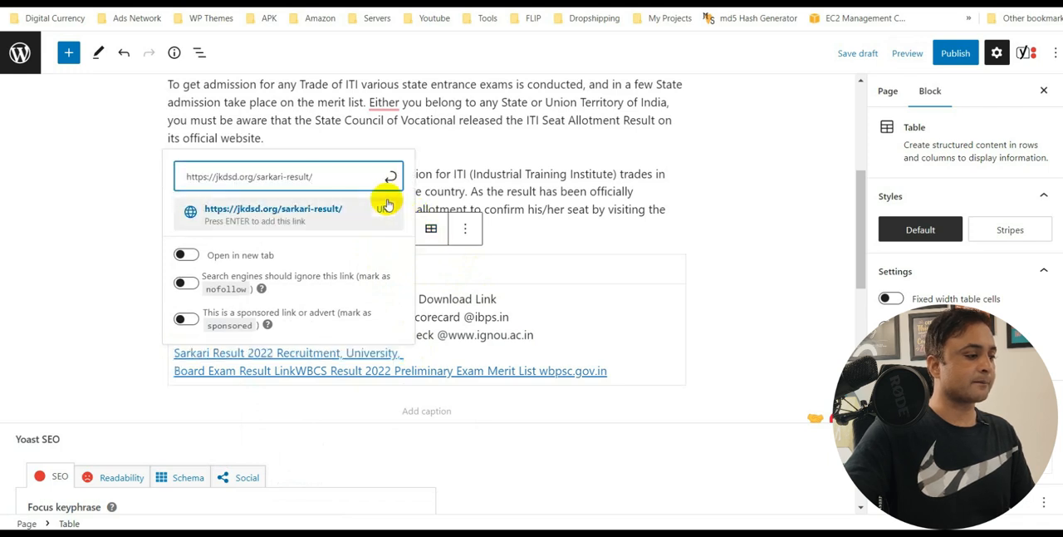
drag(363, 180, 49, 179)
key(BackSpace)
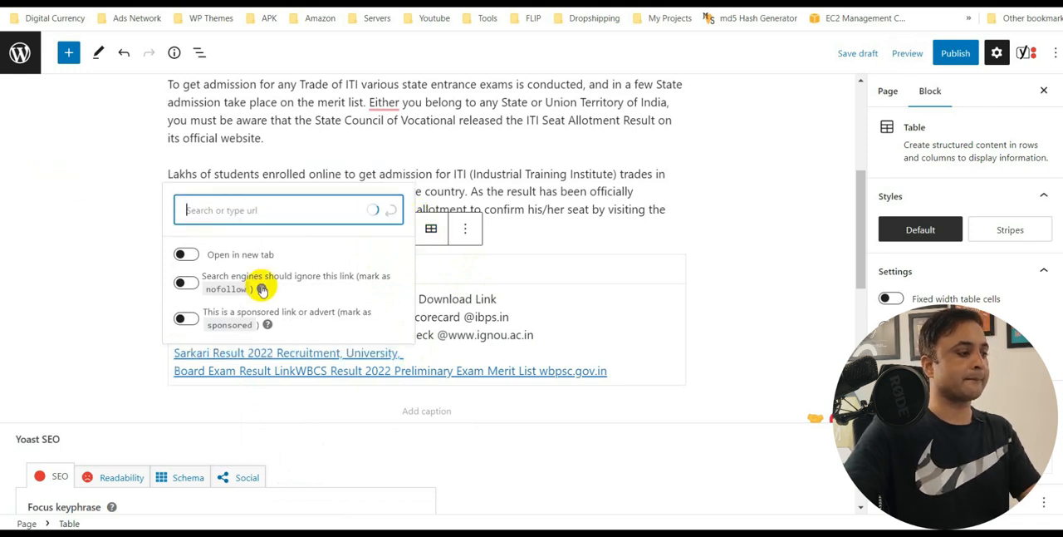
text(https://jkdsd.org/wbcs-result/)
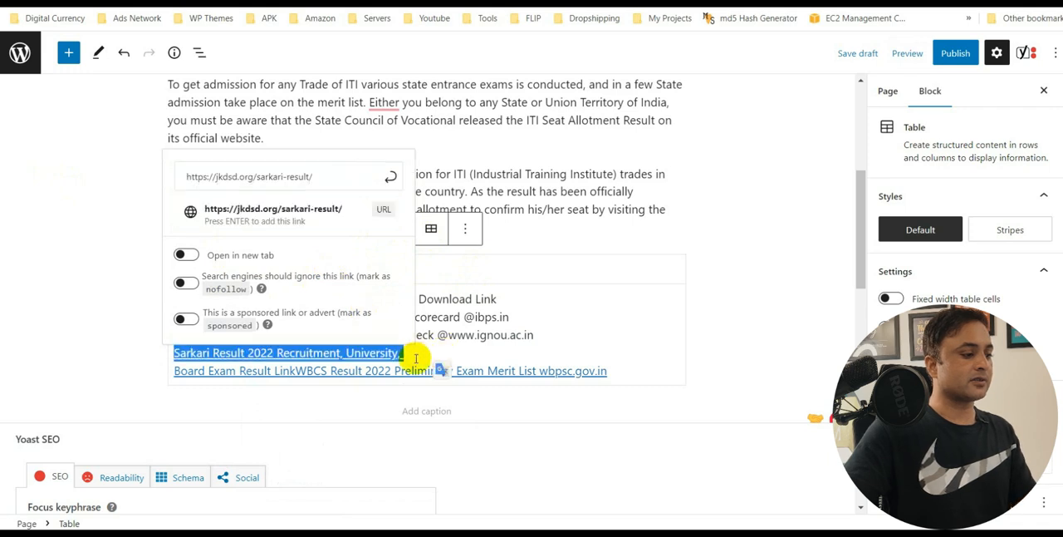
key(Return)
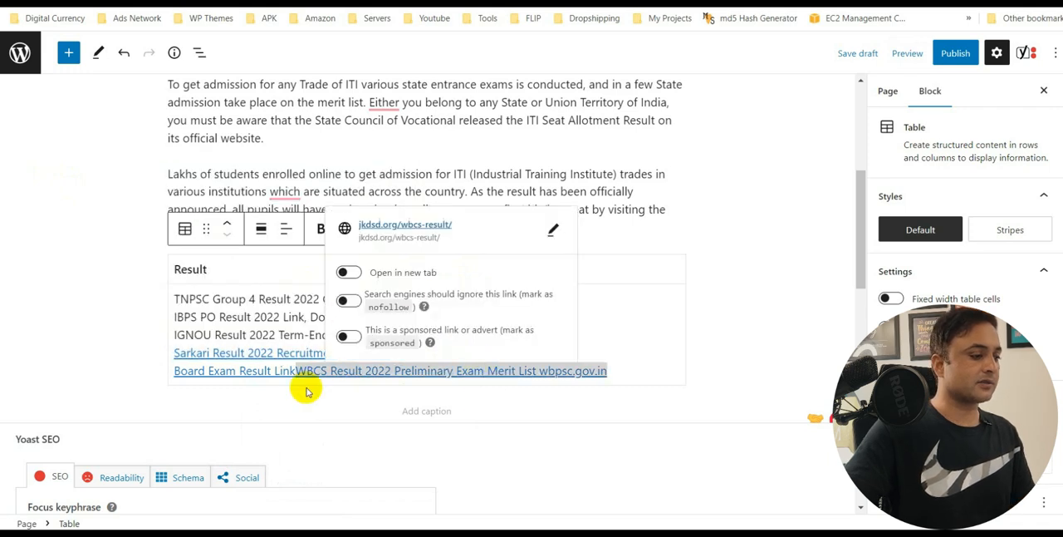
Remove the hyperlinks from the Board Exam Result Link, WBCS Result and Sarkari Result texts in the Result table
click(182, 372)
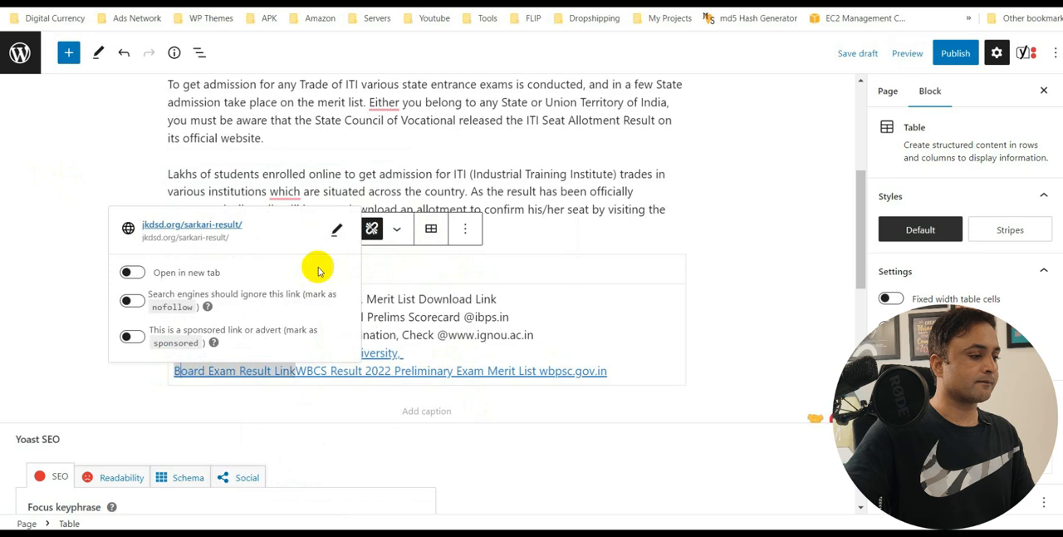
click(370, 229)
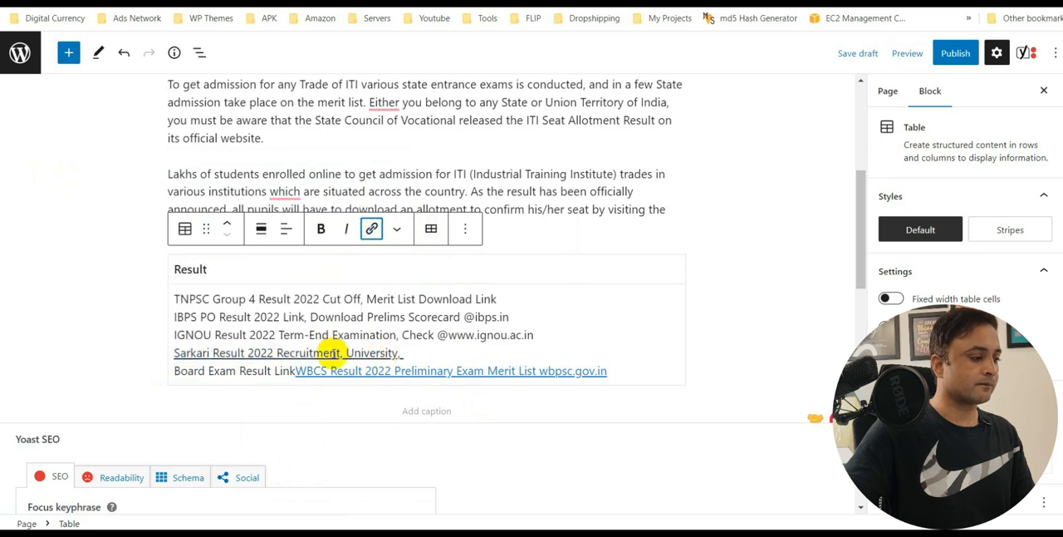
click(181, 354)
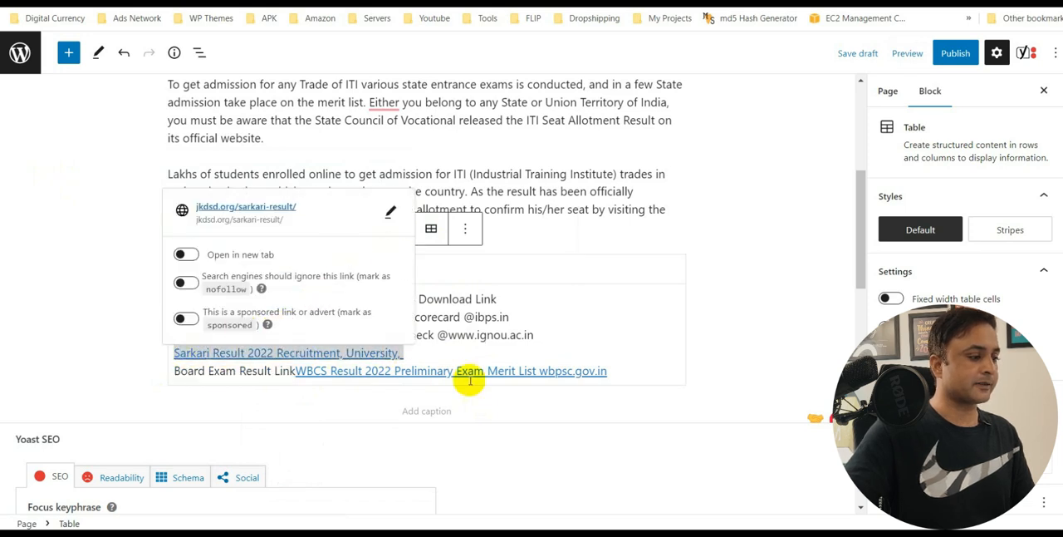
click(405, 353)
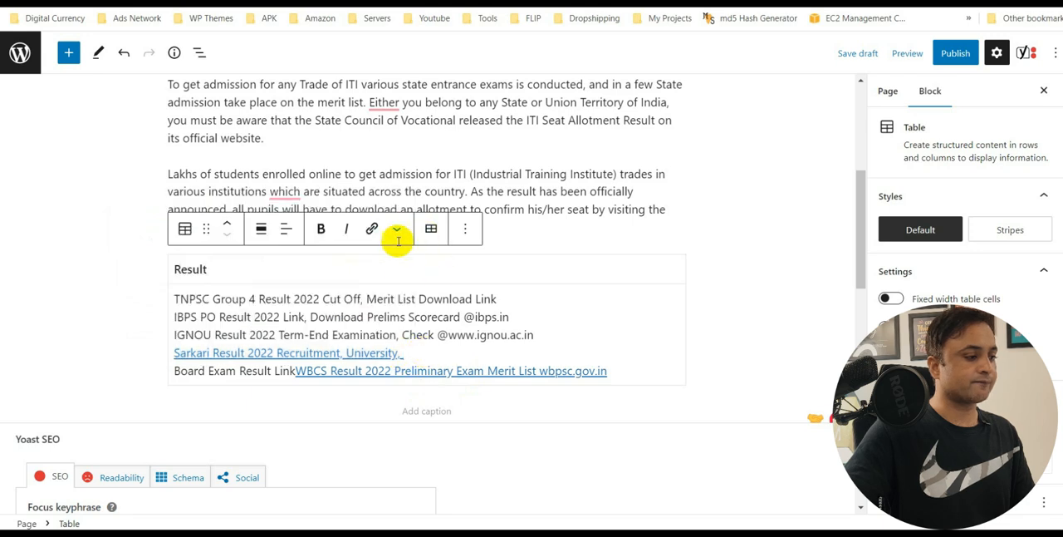
scroll(400, 225, up, 1)
scroll(404, 268, down, 3)
click(365, 215)
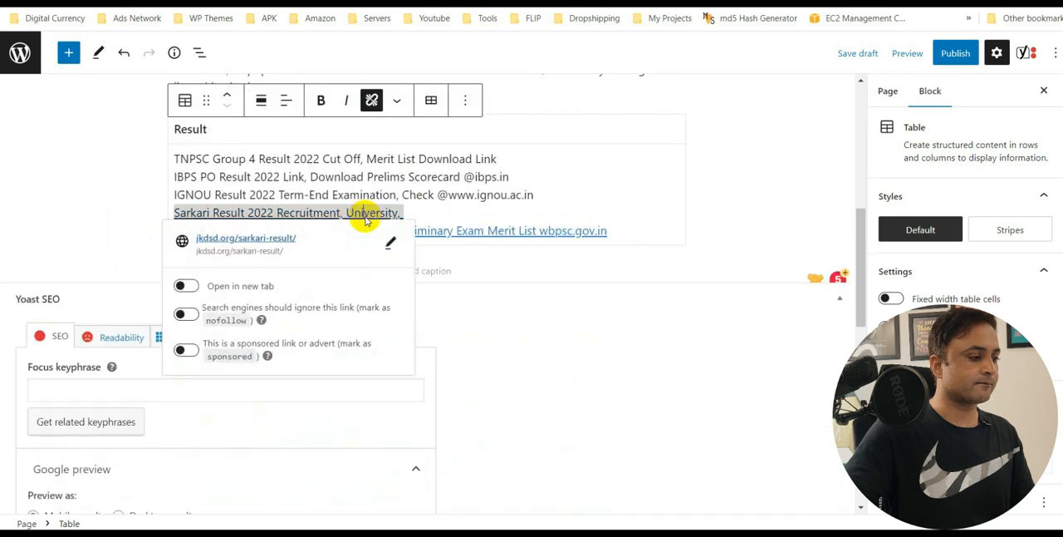
click(466, 230)
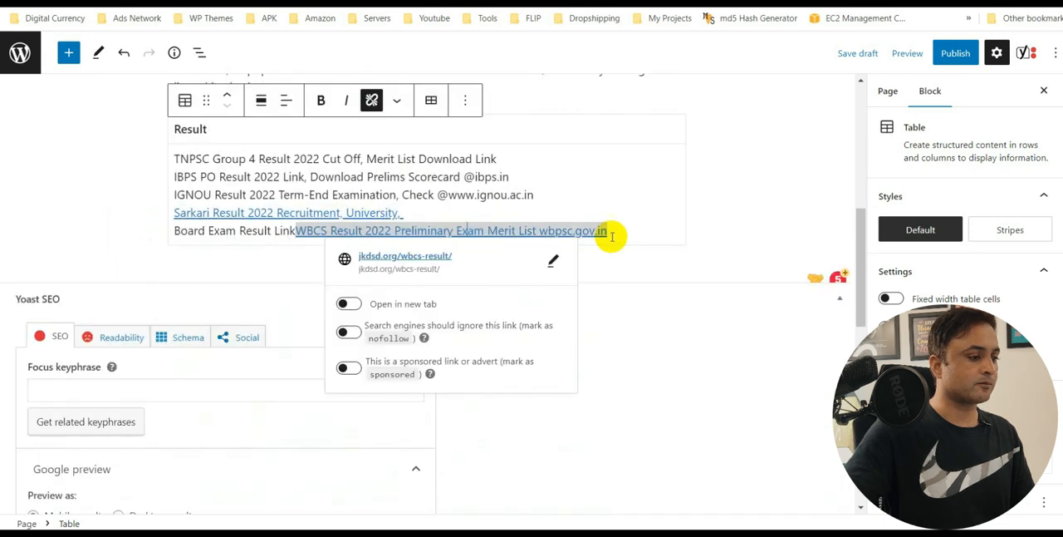
click(373, 100)
click(373, 213)
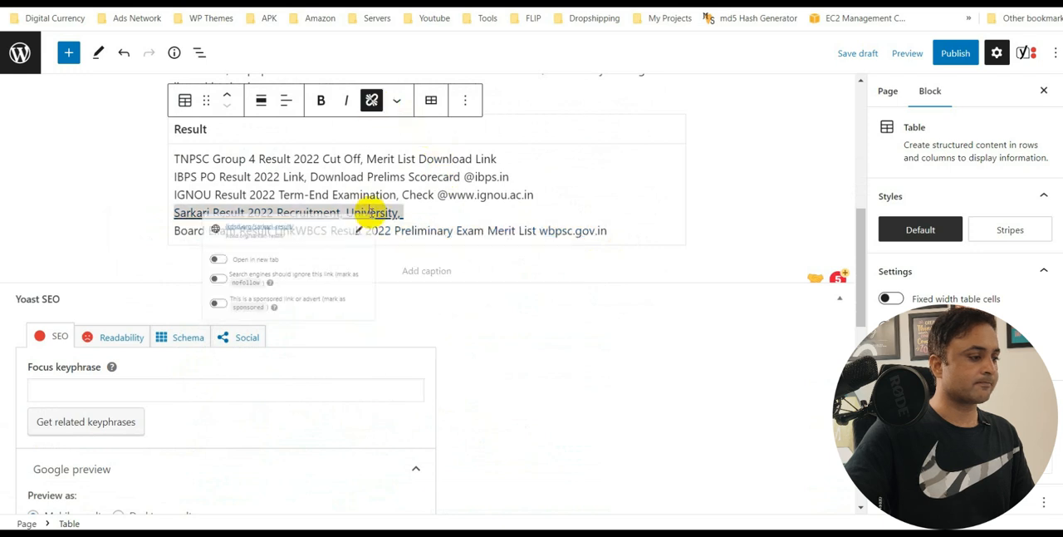
click(373, 100)
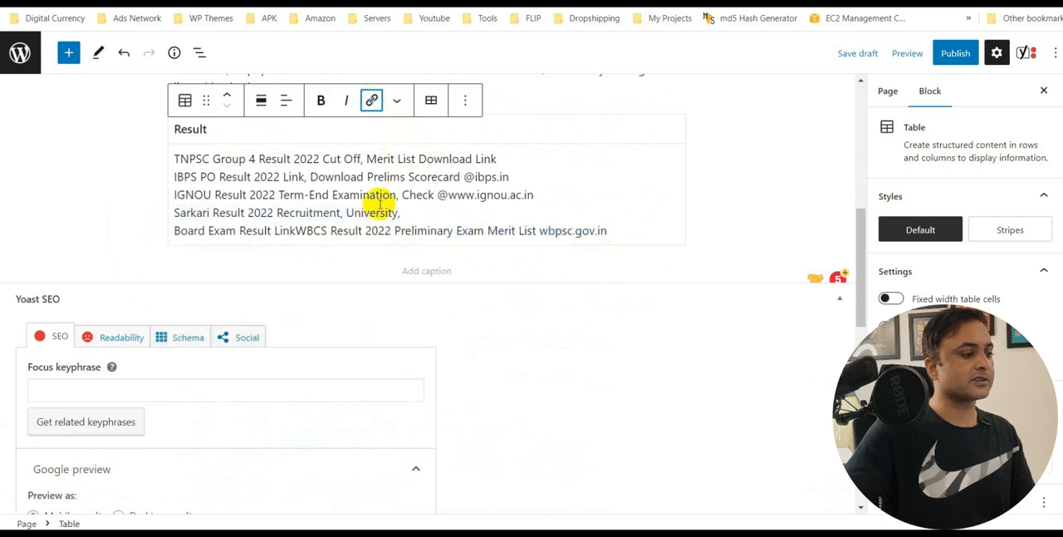
Publish the home page
scroll(416, 277, down, 3)
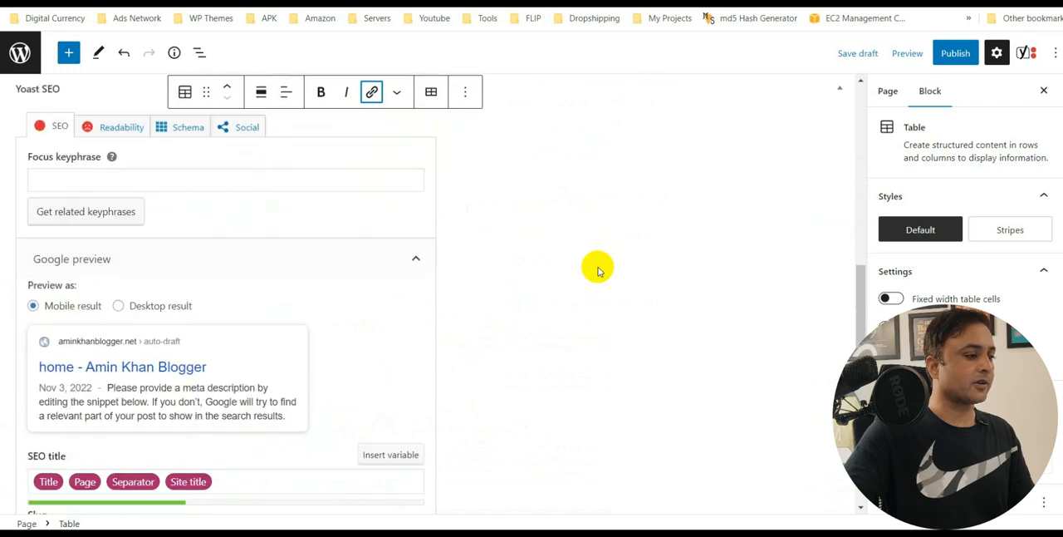
scroll(598, 266, up, 5)
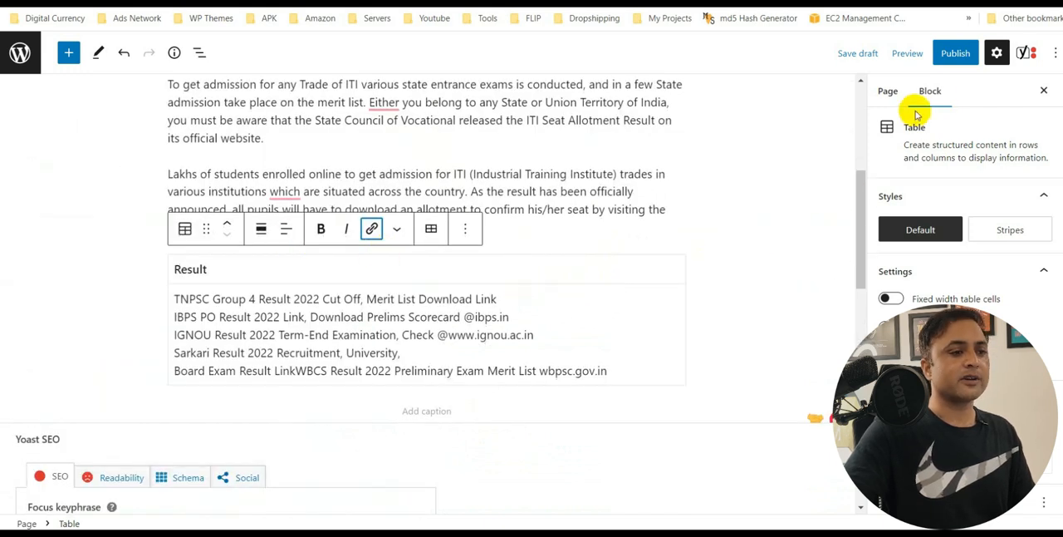
click(959, 53)
click(951, 54)
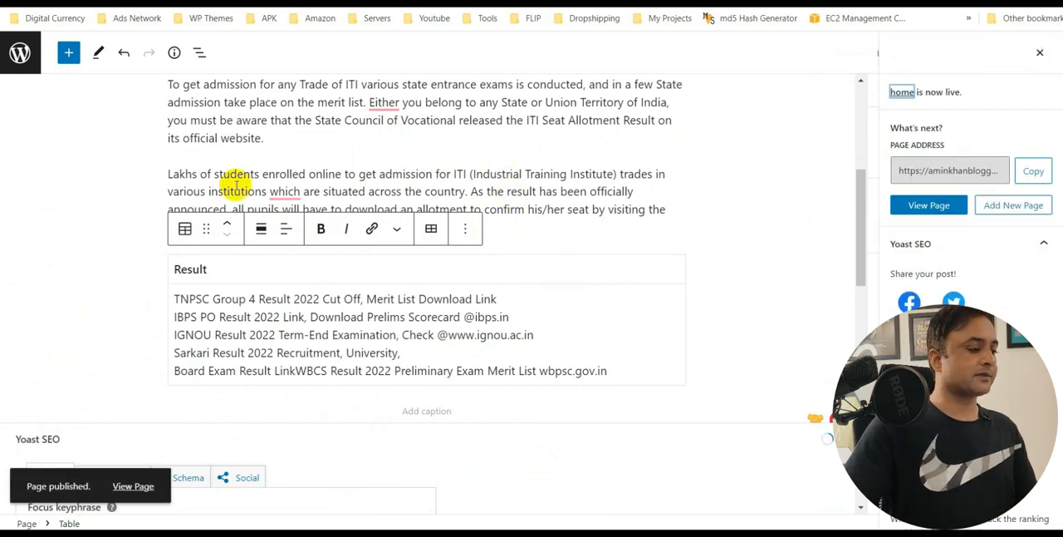
Return to the list of all pages and view the published home page on the live site
scroll(225, 268, up, 4)
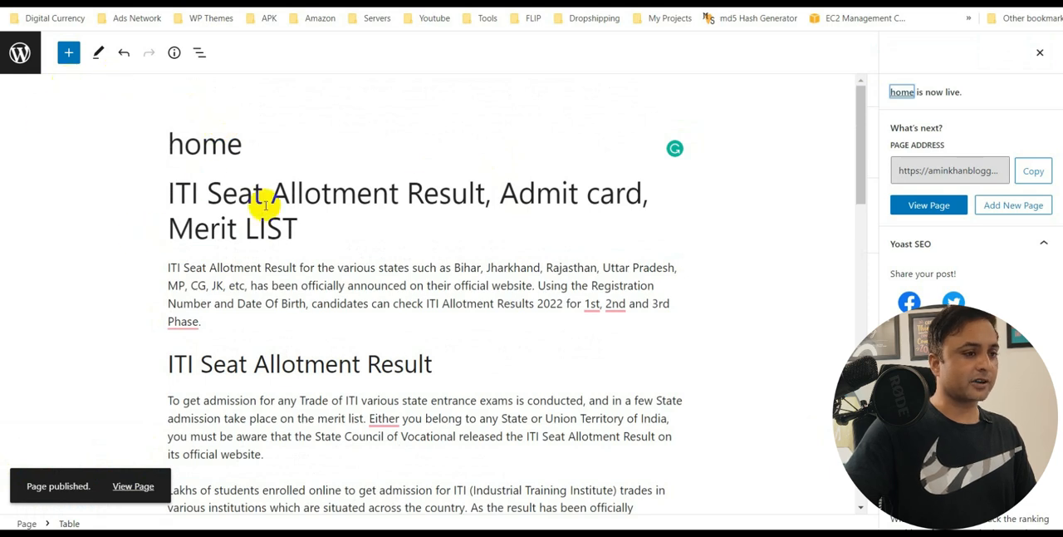
click(23, 53)
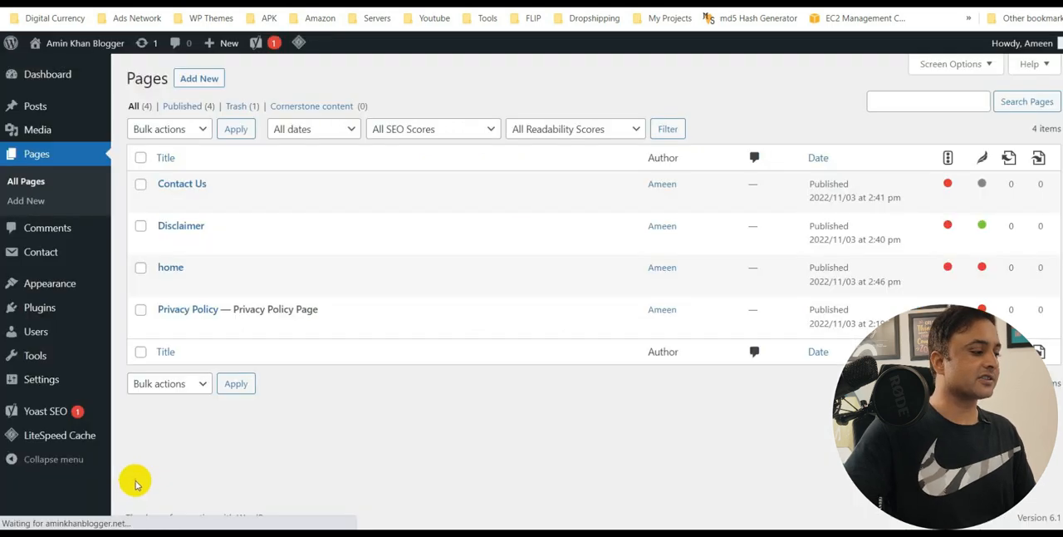
mouse_move(171, 269)
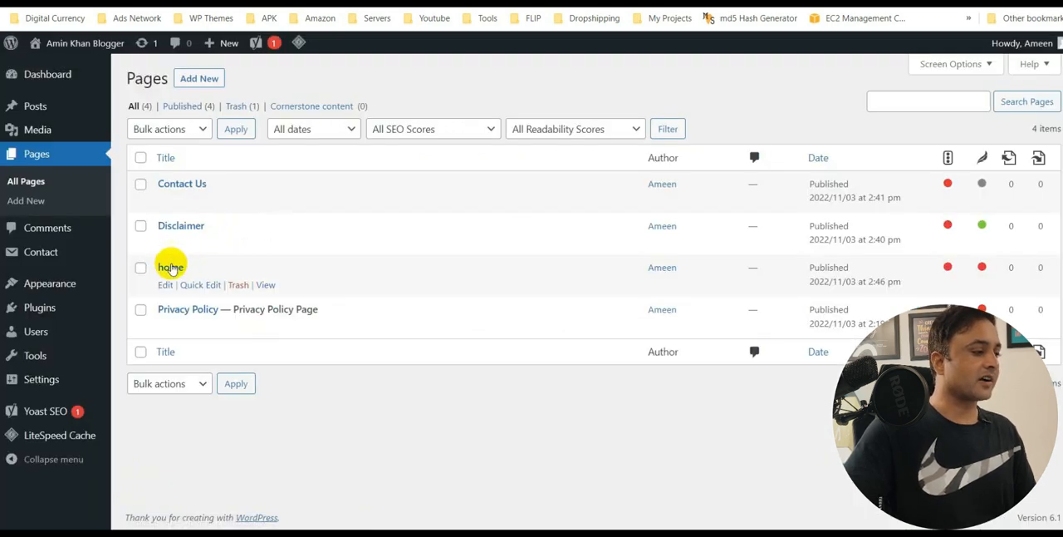
click(265, 286)
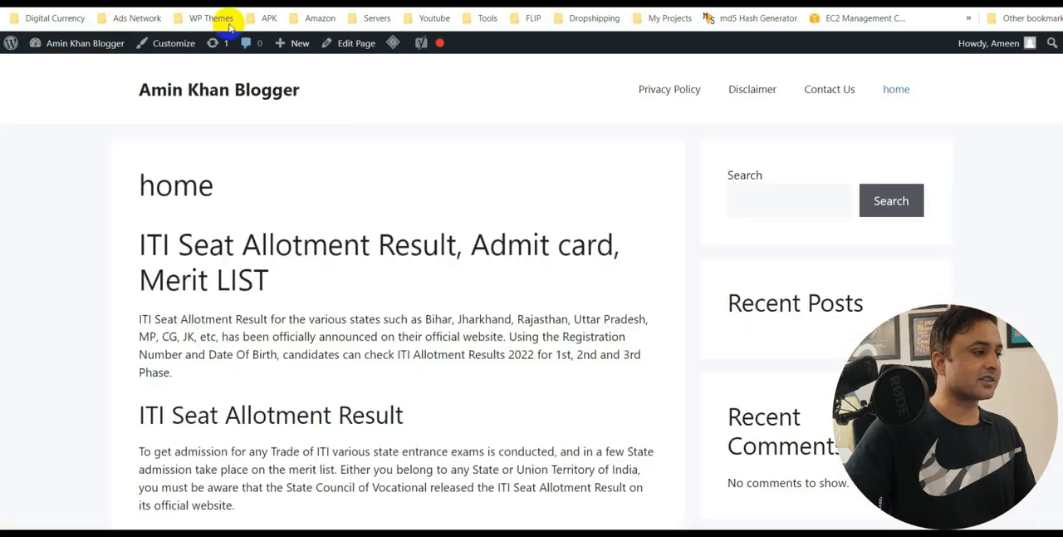
Examine the published home page's title, headings and content, and compare them with the site's front page
scroll(254, 209, down, 1)
scroll(195, 204, up, 1)
double_click(178, 179)
click(353, 266)
scroll(373, 252, down, 3)
scroll(308, 228, up, 3)
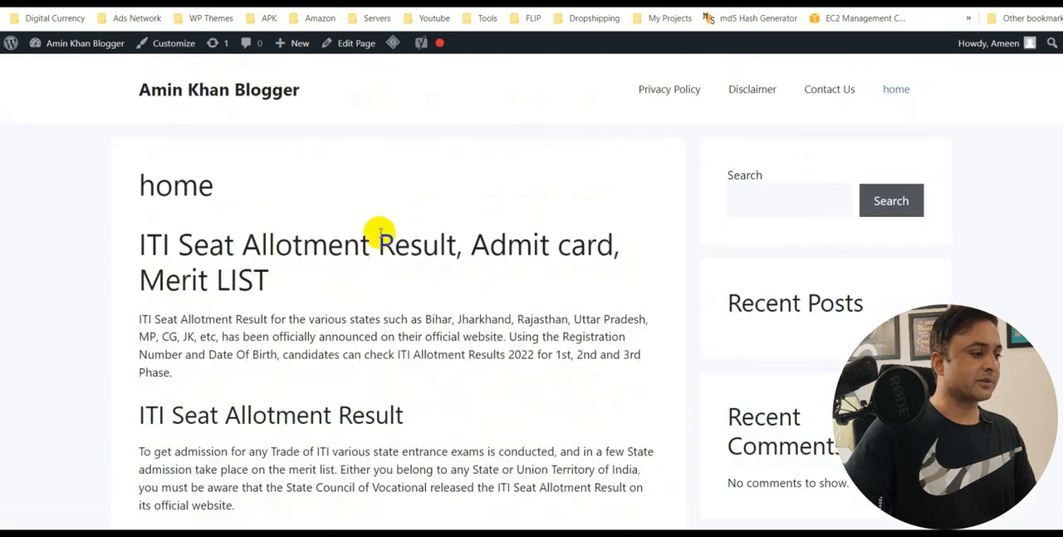
click(185, 102)
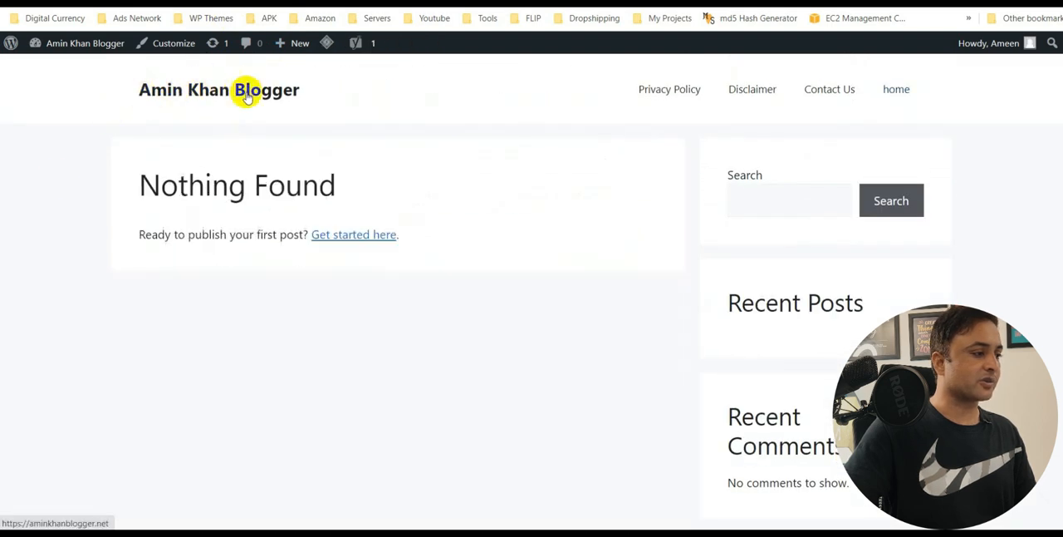
Return to the WordPress dashboard and open the site's Reading settings
drag(142, 186, 556, 240)
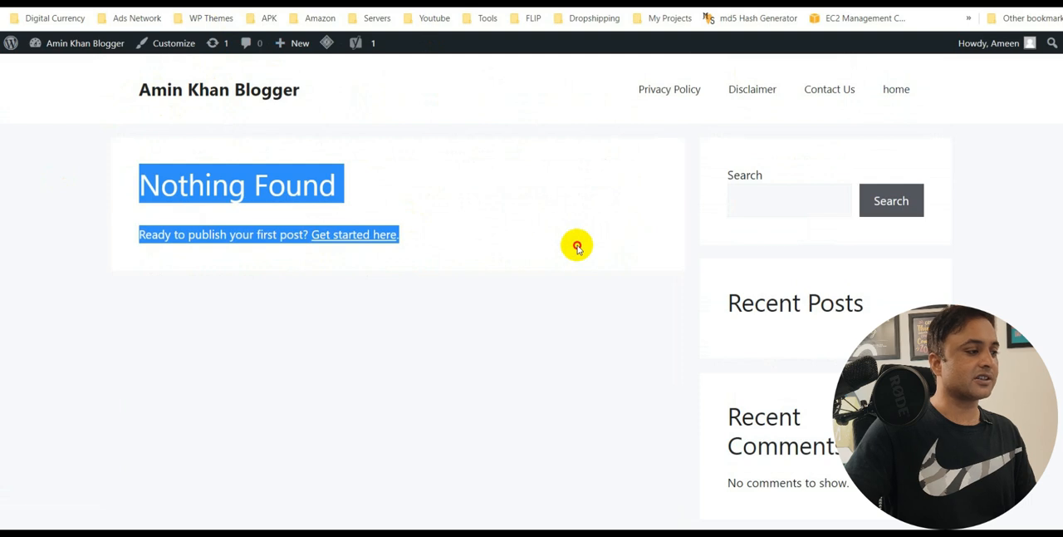
click(353, 3)
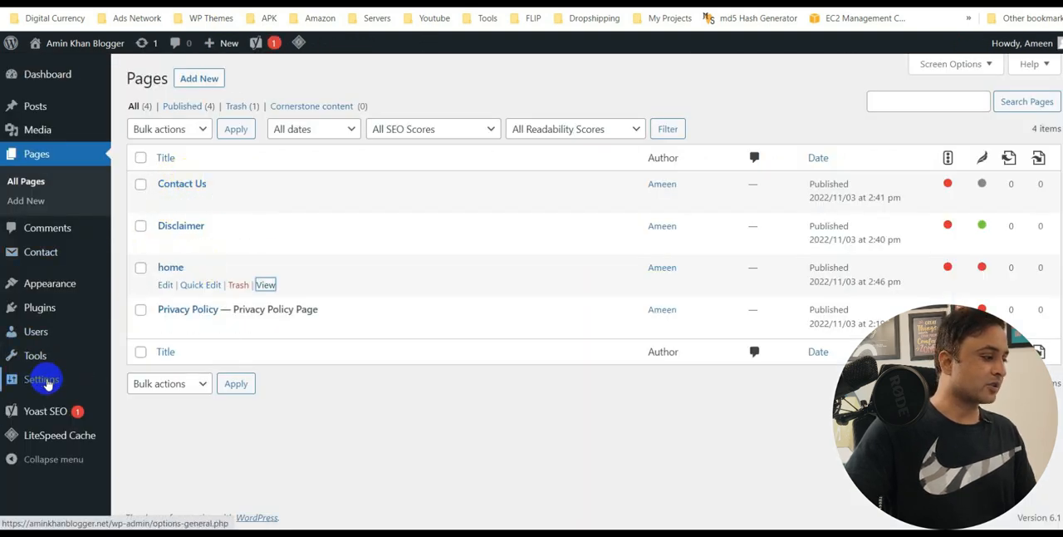
mouse_move(52, 382)
click(148, 331)
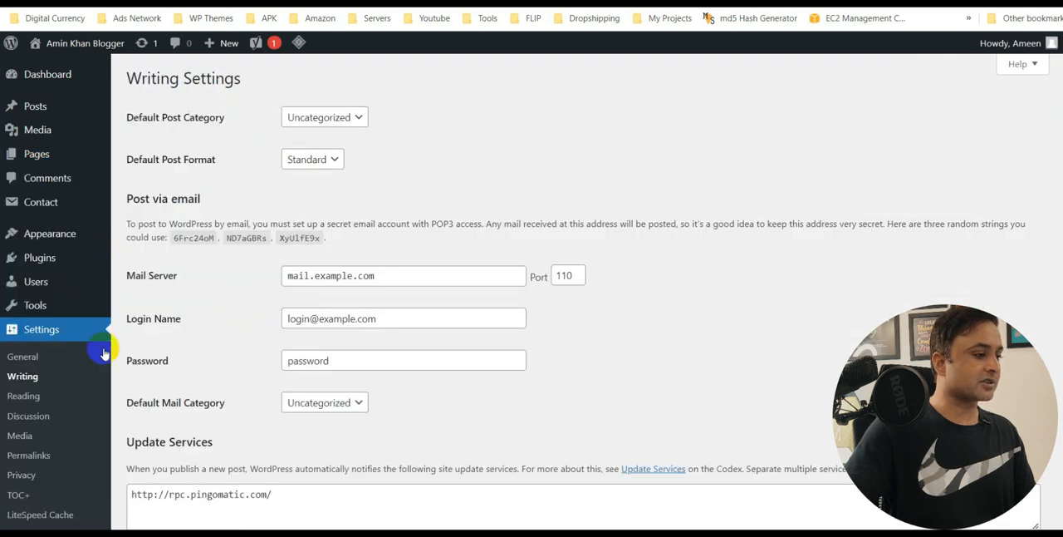
click(30, 398)
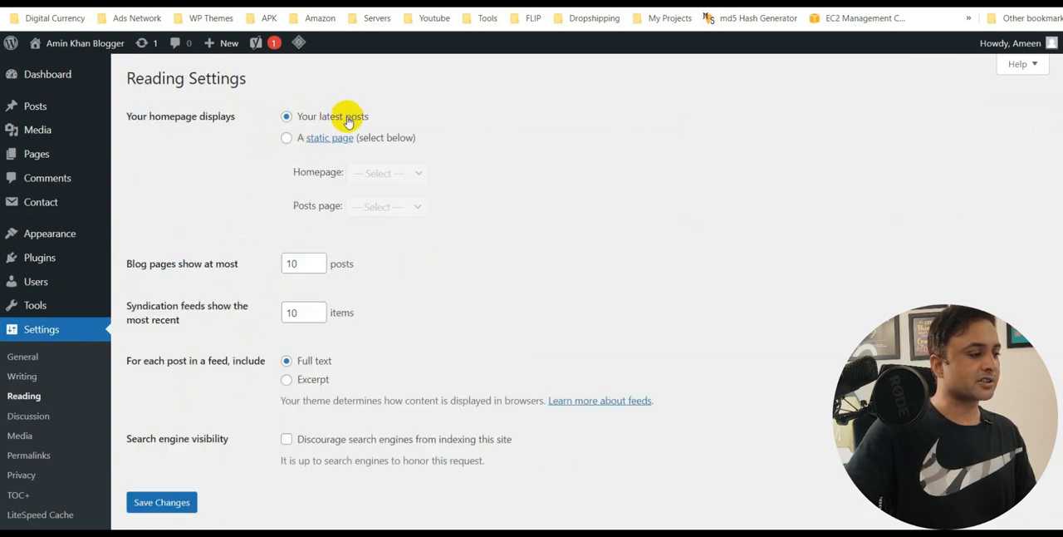
Set the homepage to display a static page, choose the page "home" as Homepage, and save the changes
drag(339, 123, 268, 118)
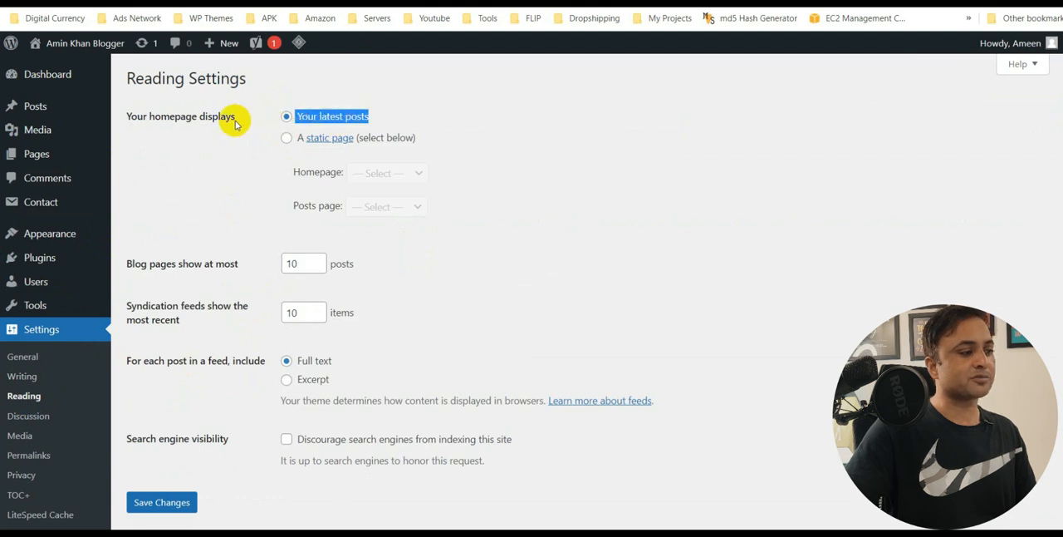
click(236, 123)
click(287, 138)
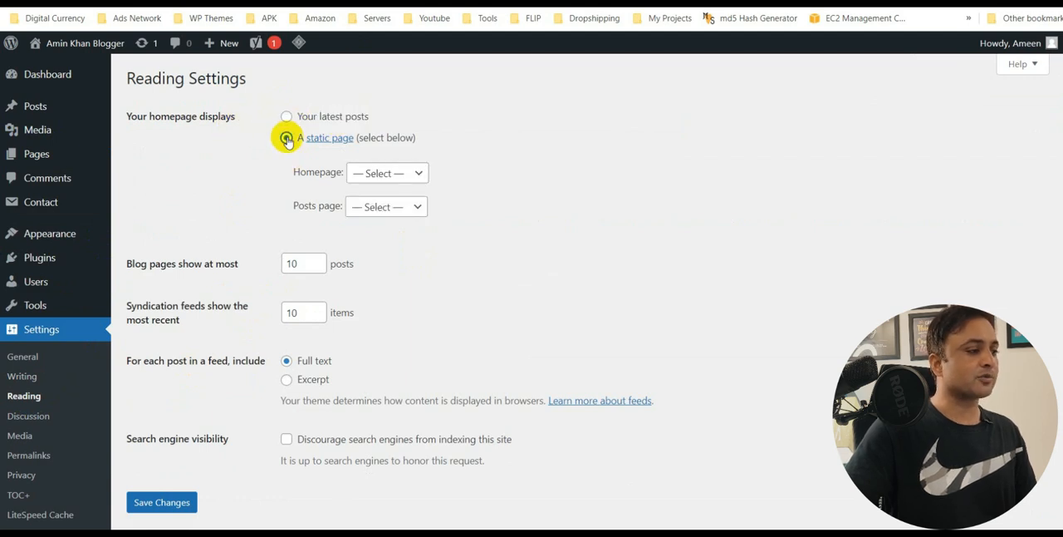
click(383, 176)
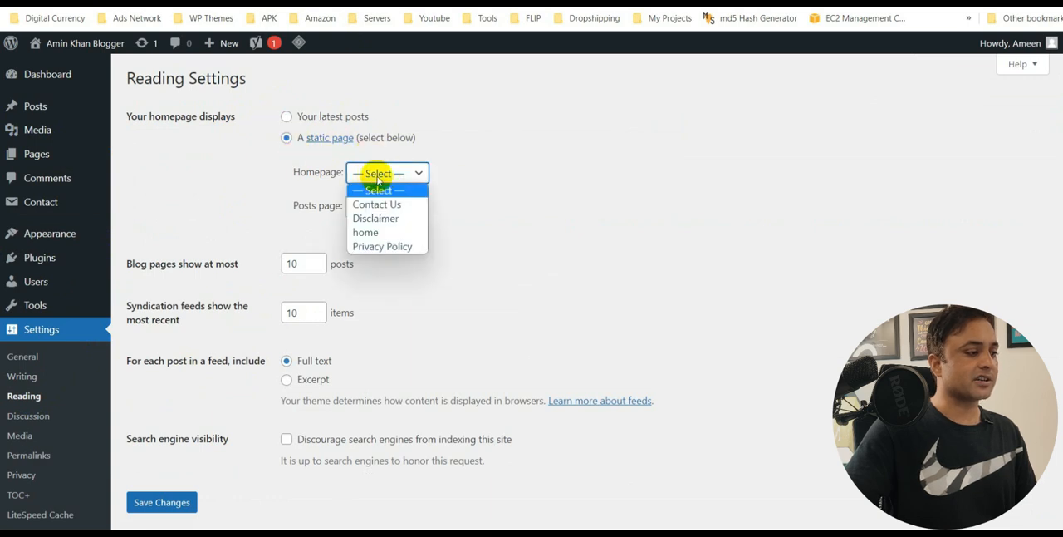
click(393, 232)
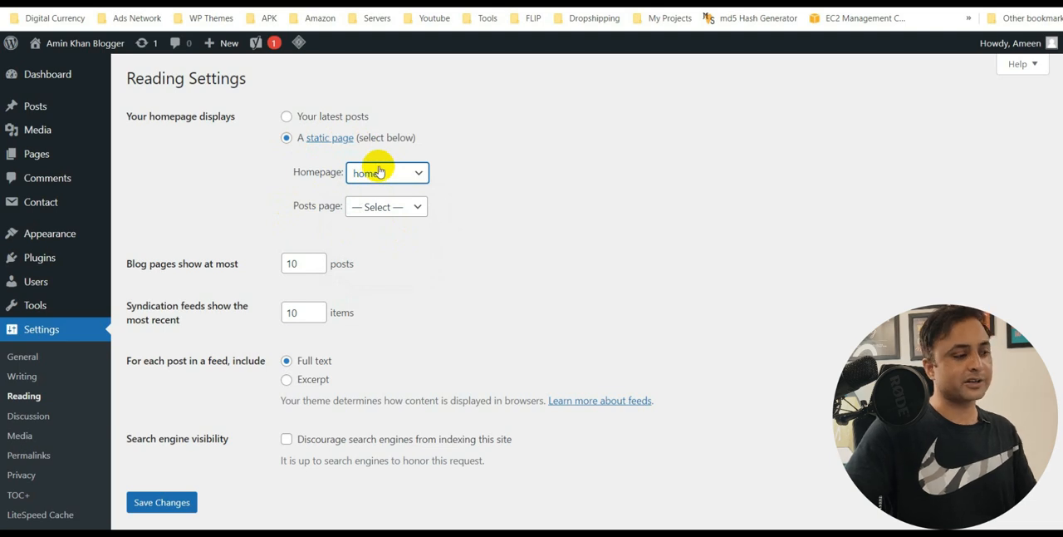
scroll(195, 326, down, 1)
scroll(196, 326, down, 1)
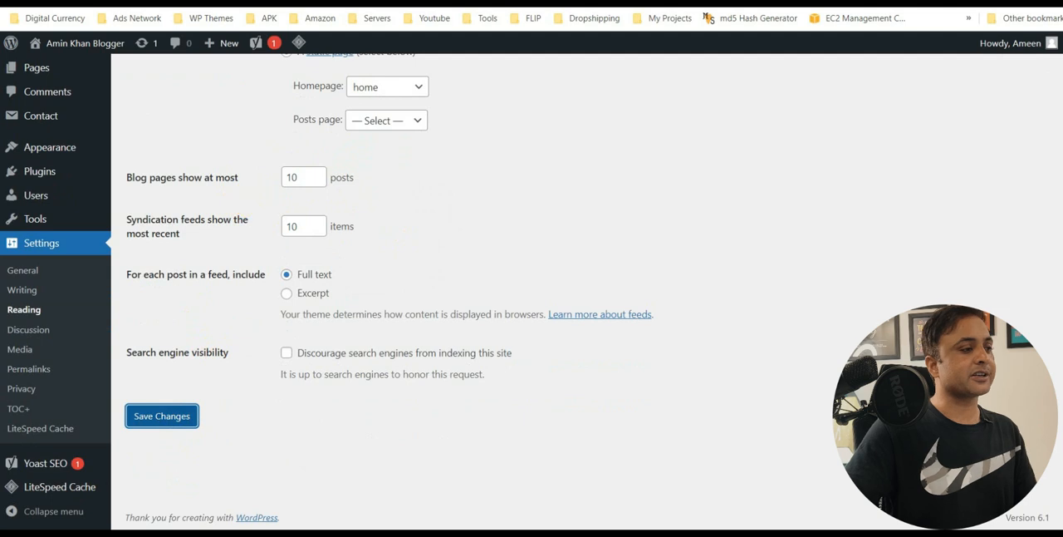
click(161, 415)
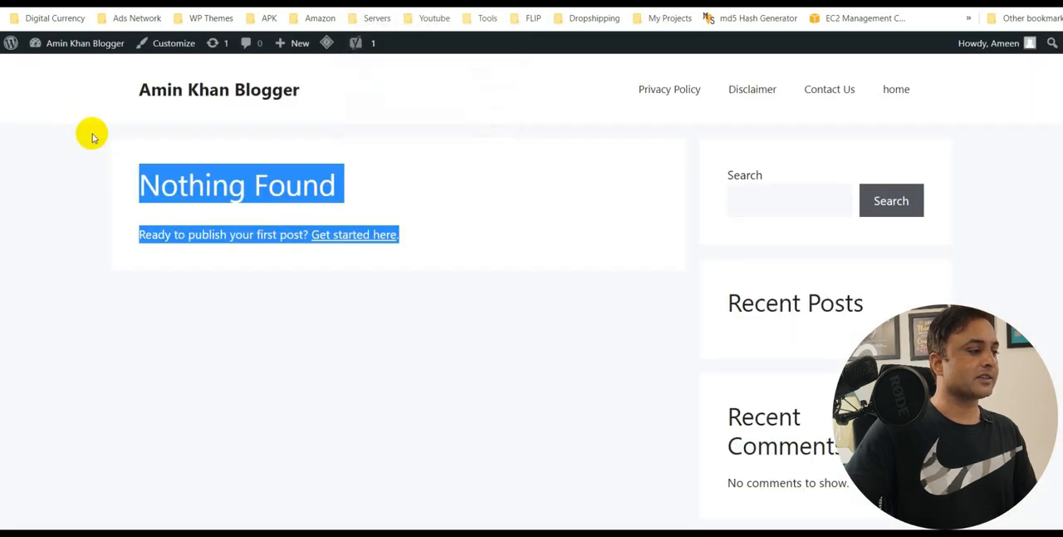
Check the live site's front page for the static home page content
click(74, 119)
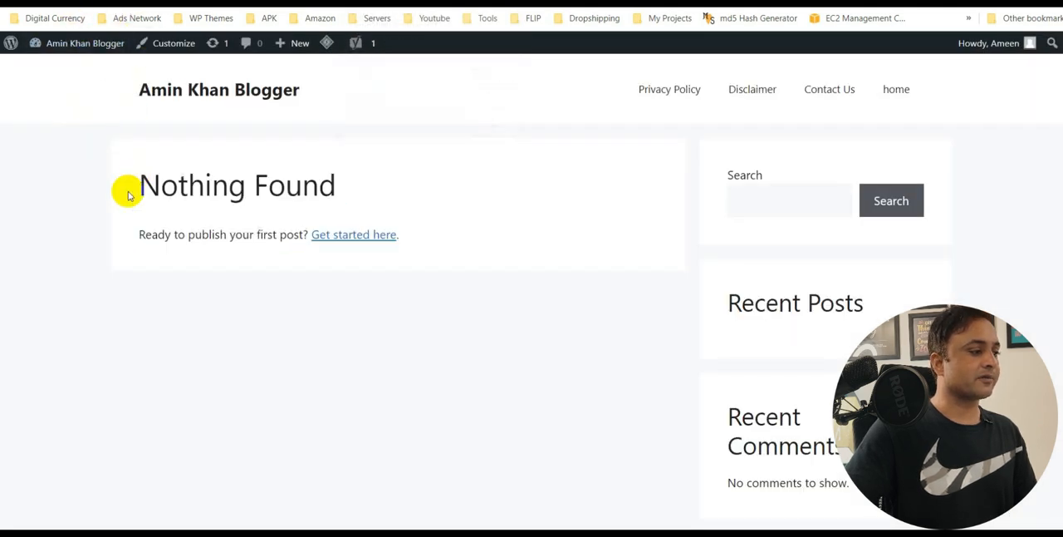
scroll(219, 214, down, 4)
scroll(231, 233, up, 5)
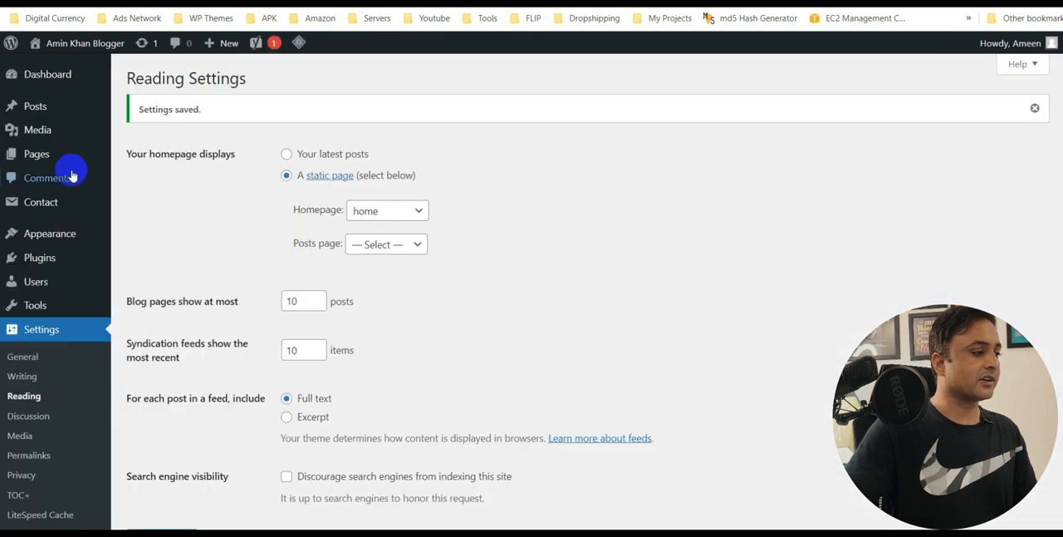
Return to the list of all pages and open the home front page for editing
mouse_move(54, 157)
click(363, 175)
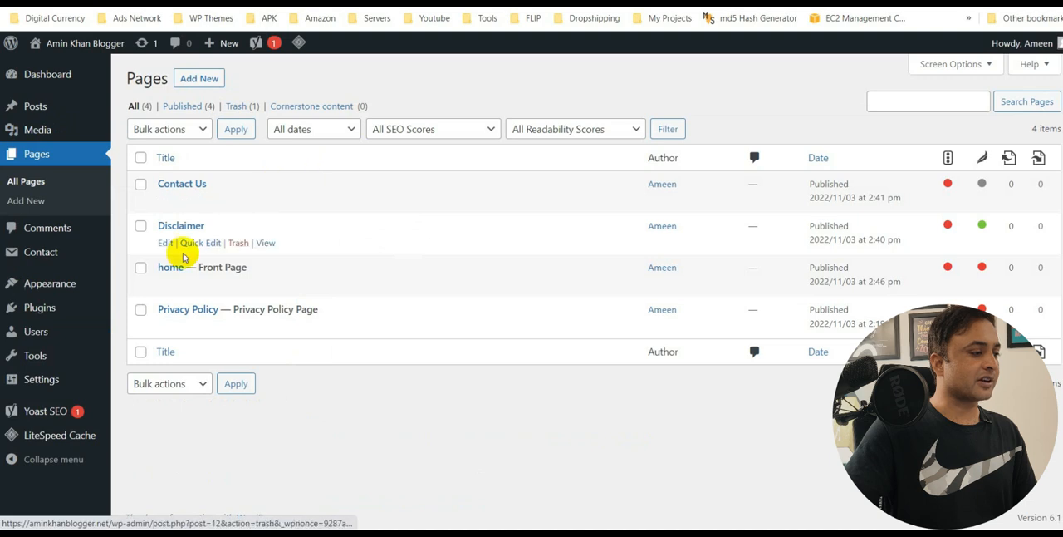
click(162, 285)
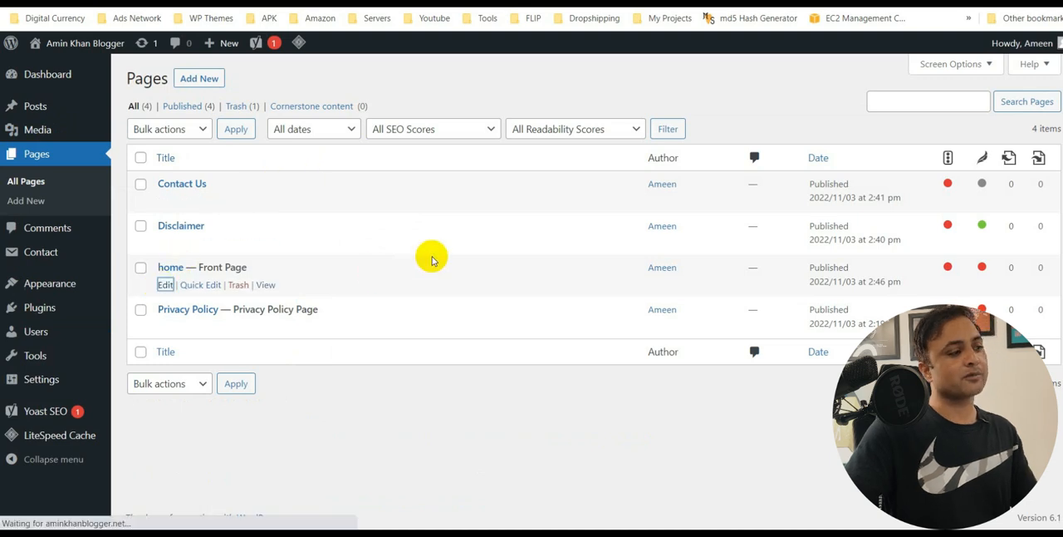
scroll(370, 266, down, 1)
scroll(371, 266, down, 4)
scroll(368, 265, up, 4)
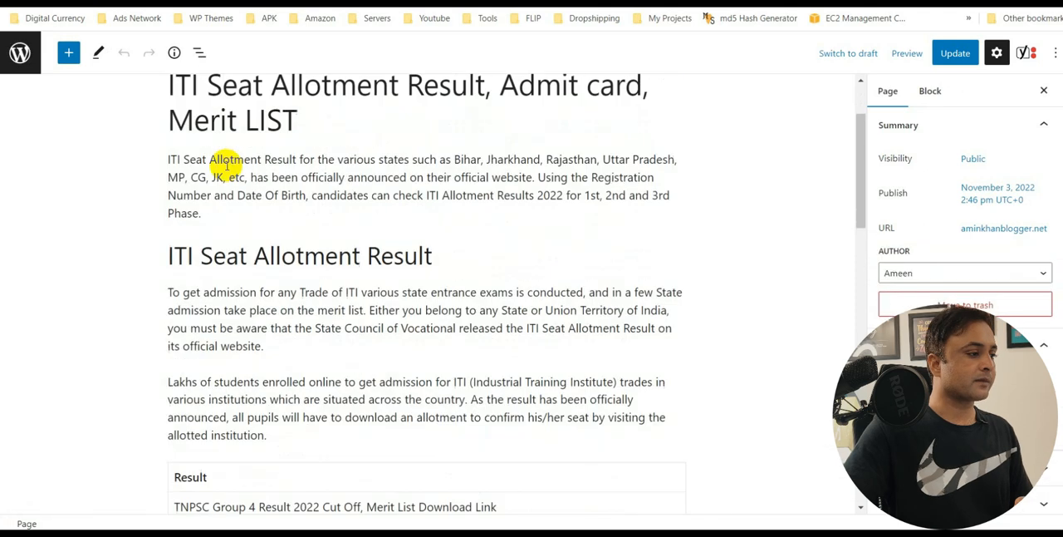
scroll(200, 196, up, 1)
Move the heading text "ITI Seat Allotment Result, Admit card, Merit LIST" into the page title, replacing "home", and update the page
double_click(223, 136)
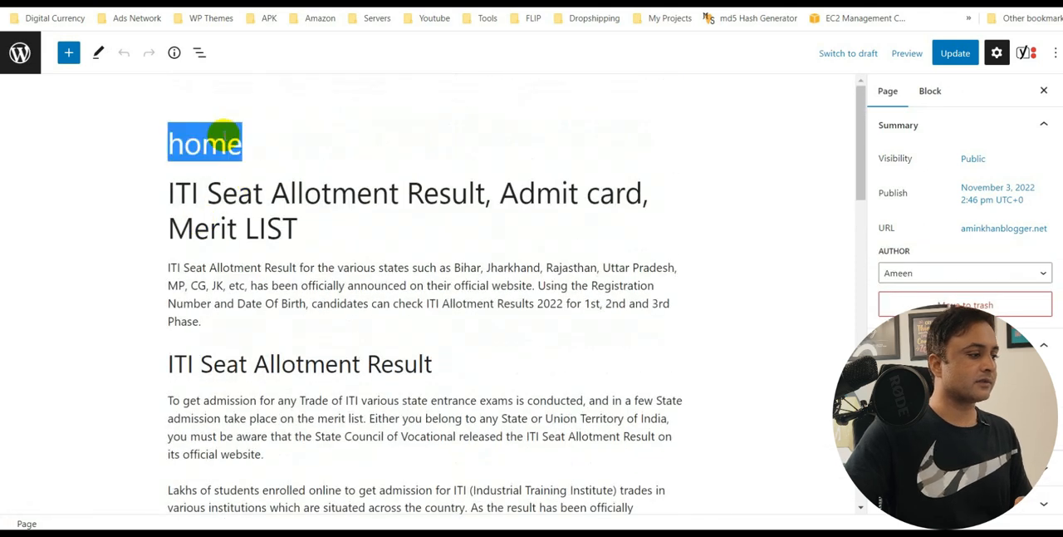
triple_click(240, 197)
key(ctrl+c)
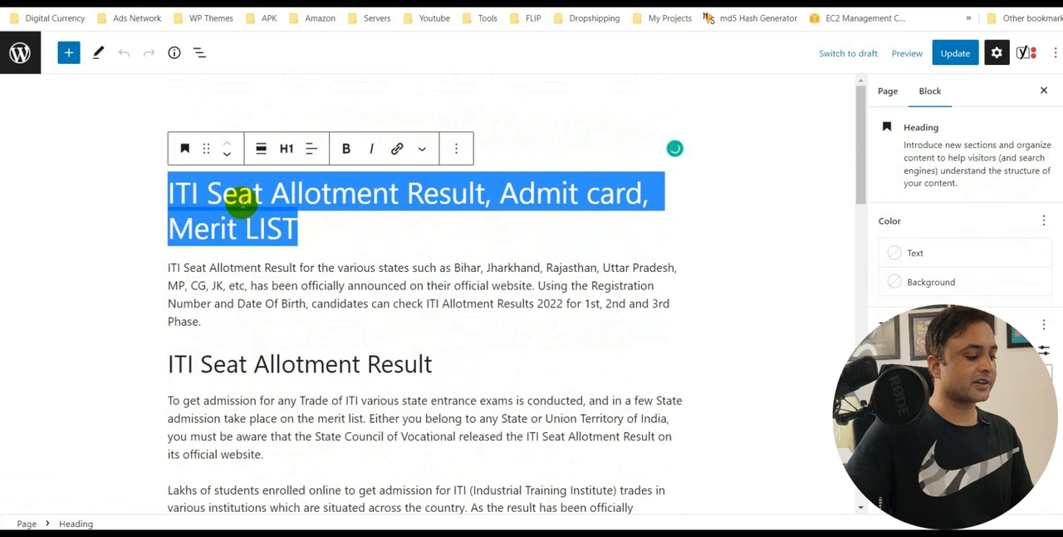
key(BackSpace)
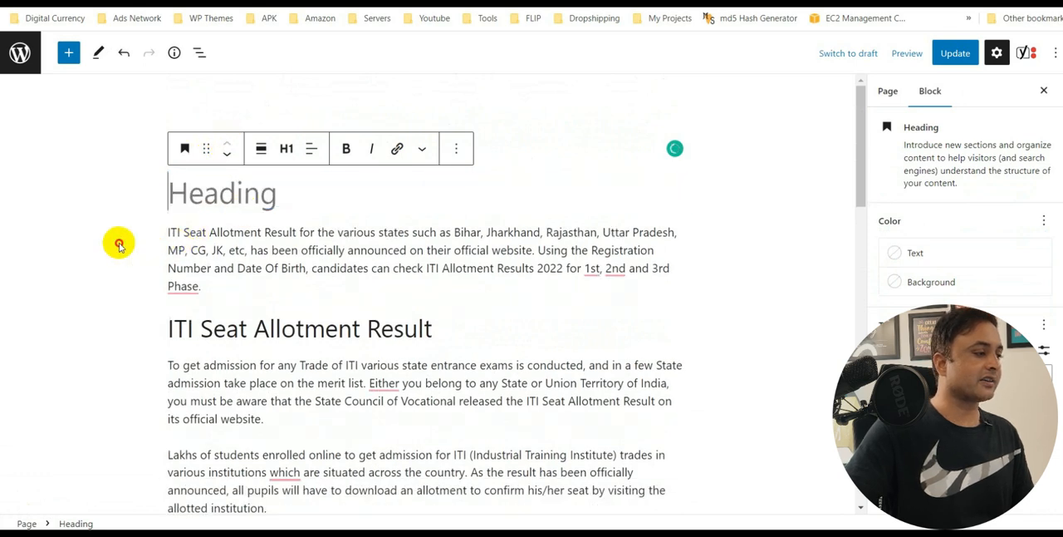
click(237, 112)
double_click(226, 143)
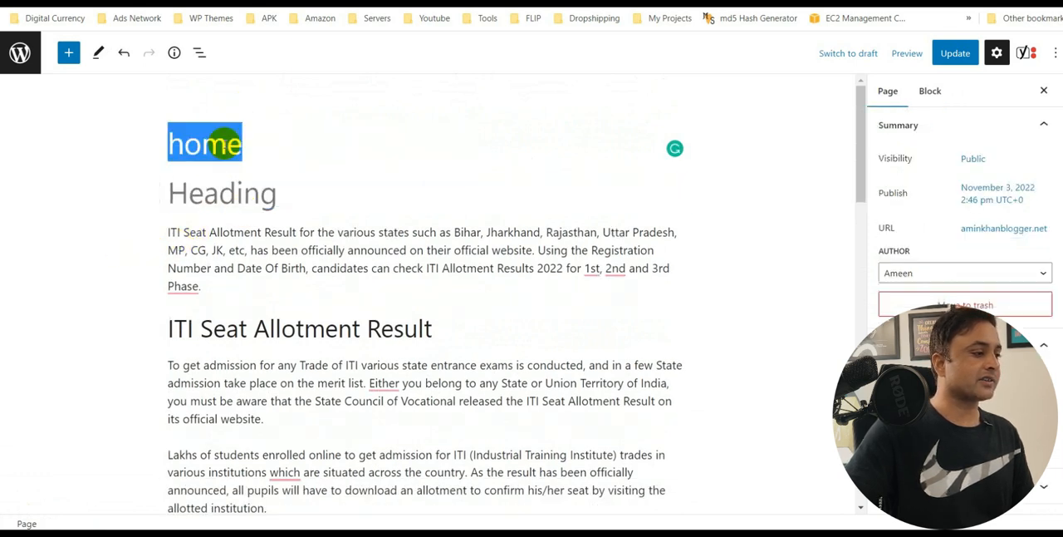
key(ctrl+v)
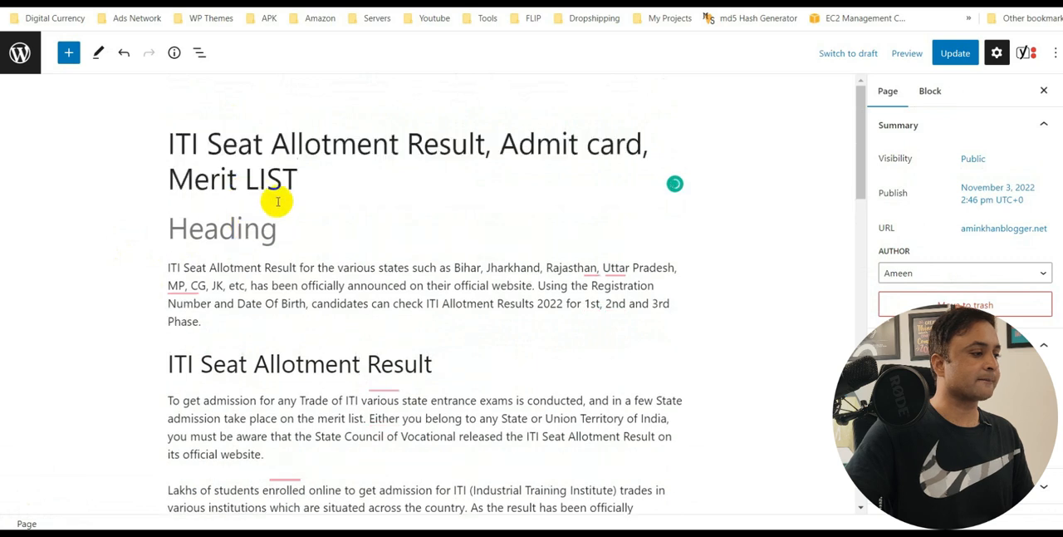
click(240, 226)
triple_click(260, 141)
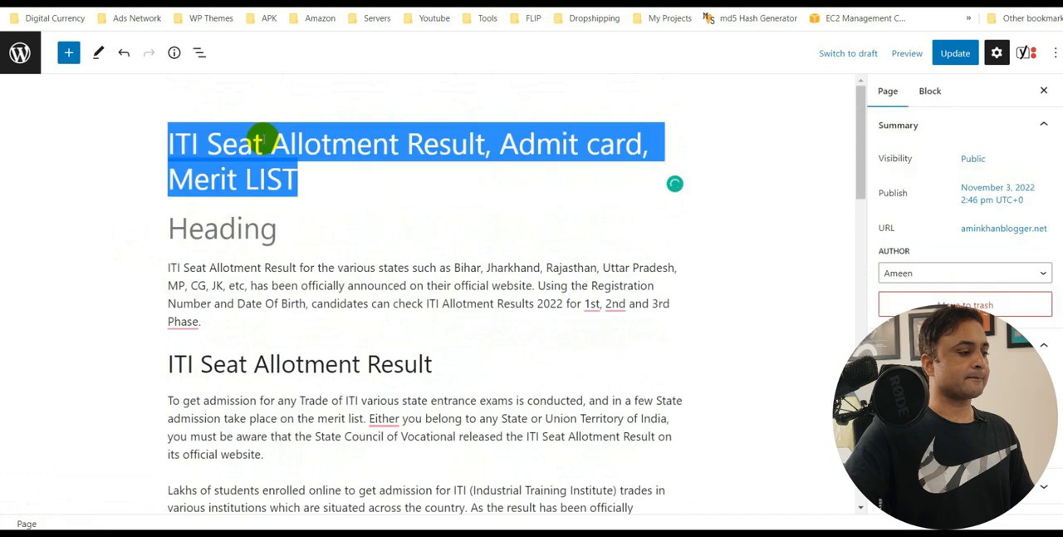
click(256, 267)
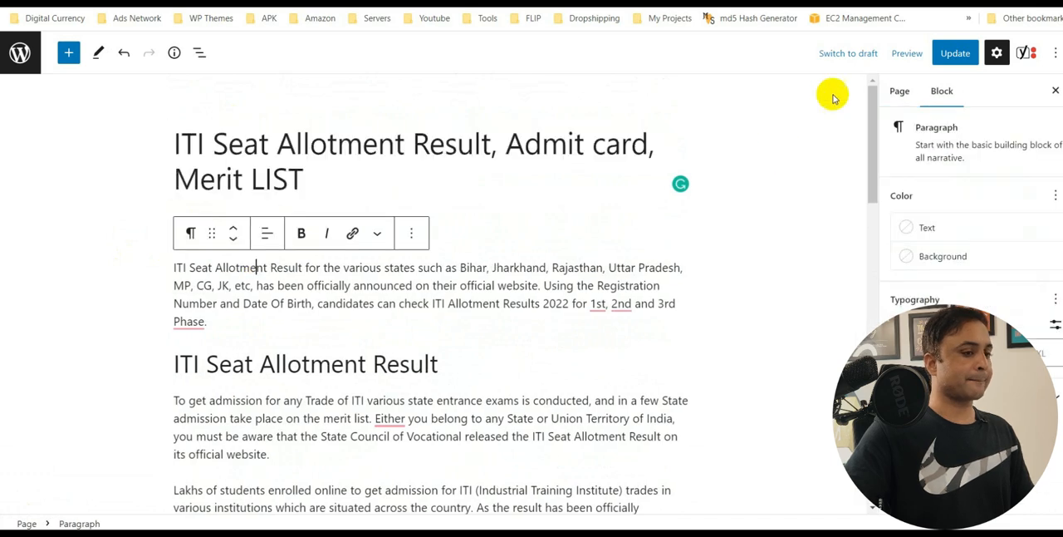
click(955, 52)
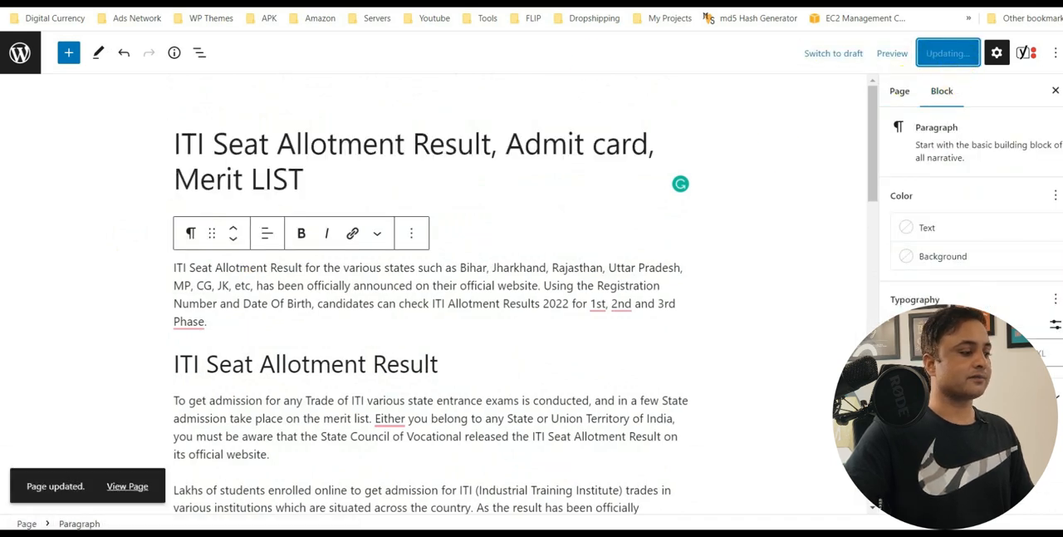
Reload the live front page and examine its title, body text and Result table
click(382, 4)
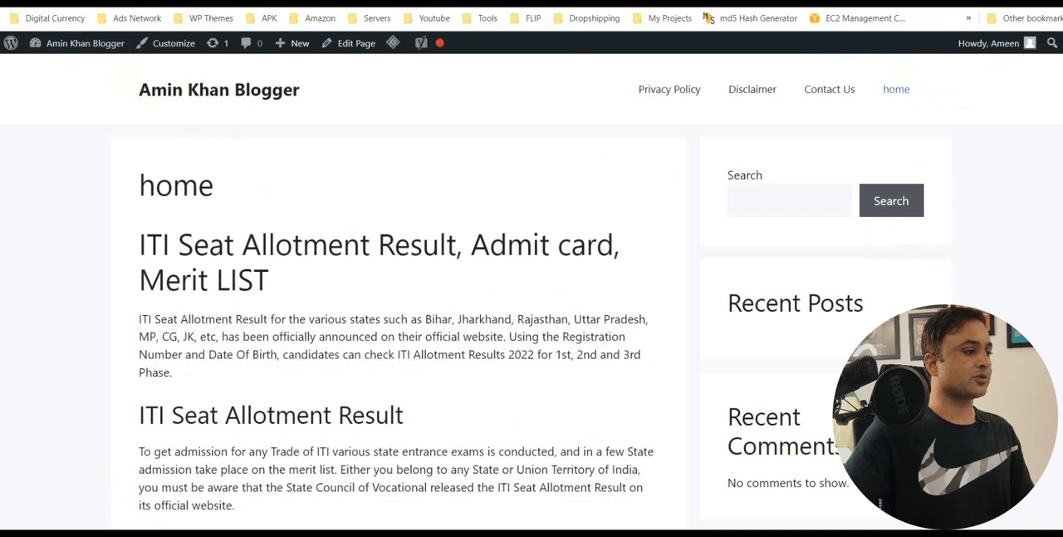
key(F5)
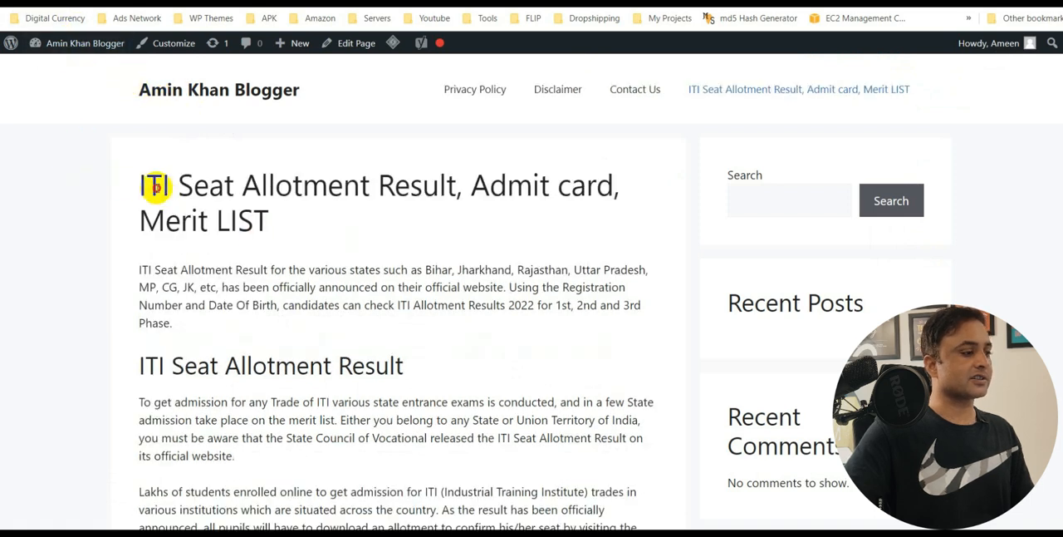
drag(154, 188, 344, 290)
click(311, 235)
scroll(313, 238, down, 4)
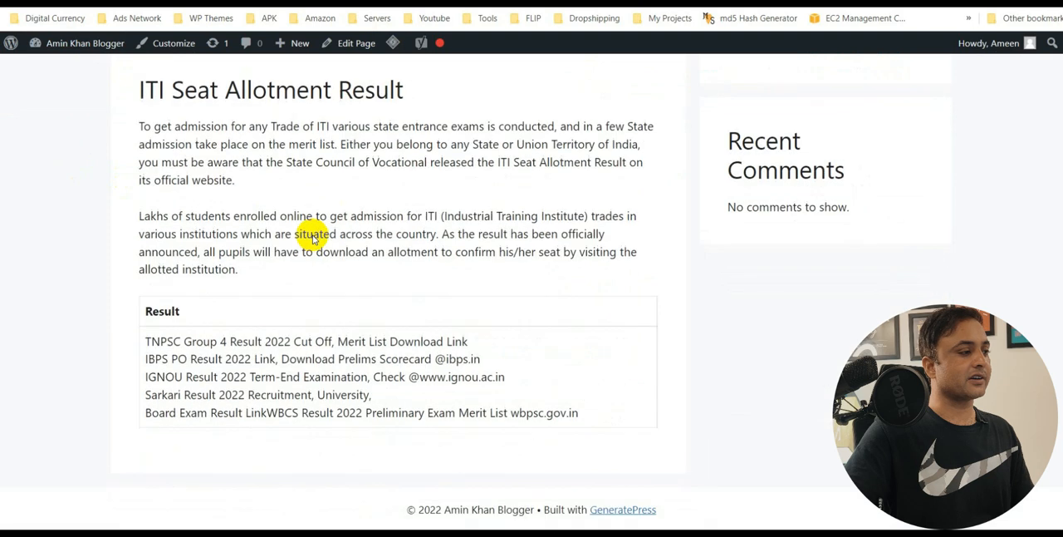
scroll(313, 238, up, 4)
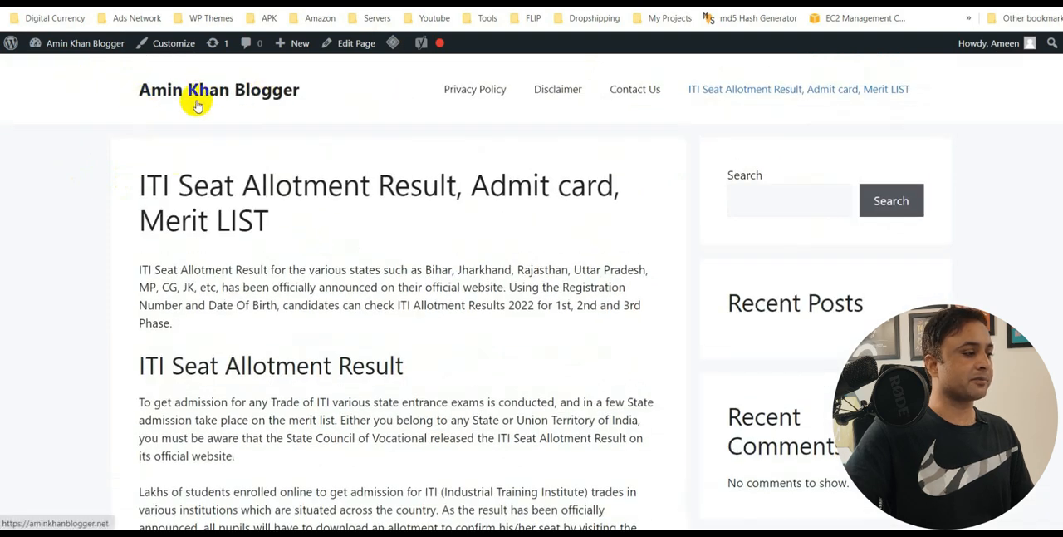
scroll(178, 147, down, 3)
drag(196, 341, 380, 359)
click(285, 360)
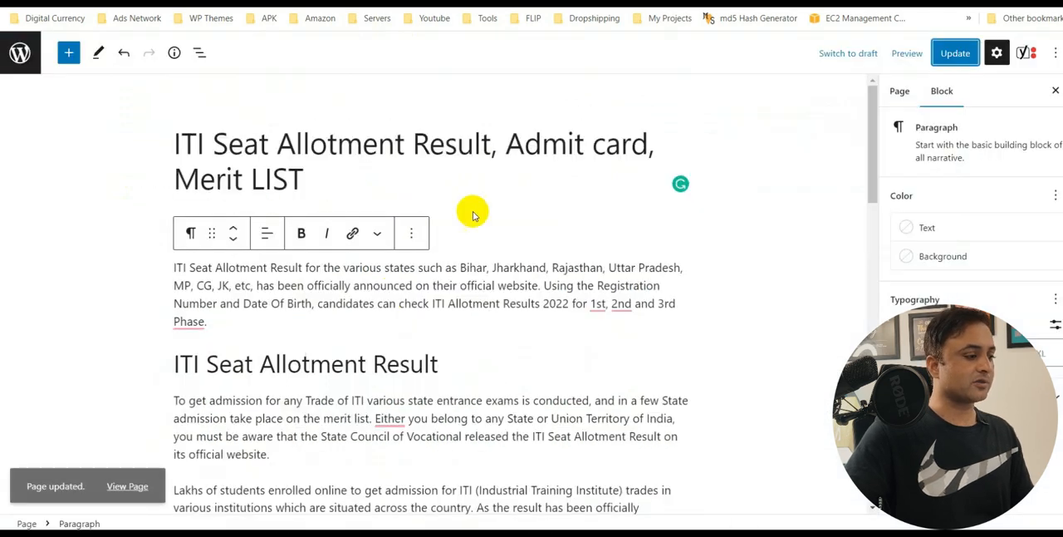
Return to the page editor and center-align the column of the Result table
scroll(316, 349, down, 5)
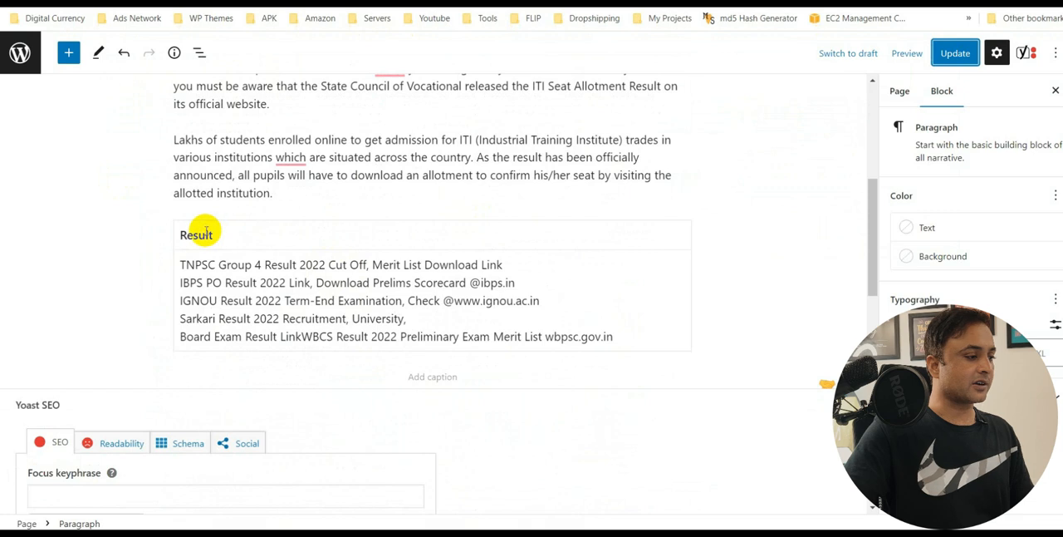
double_click(205, 233)
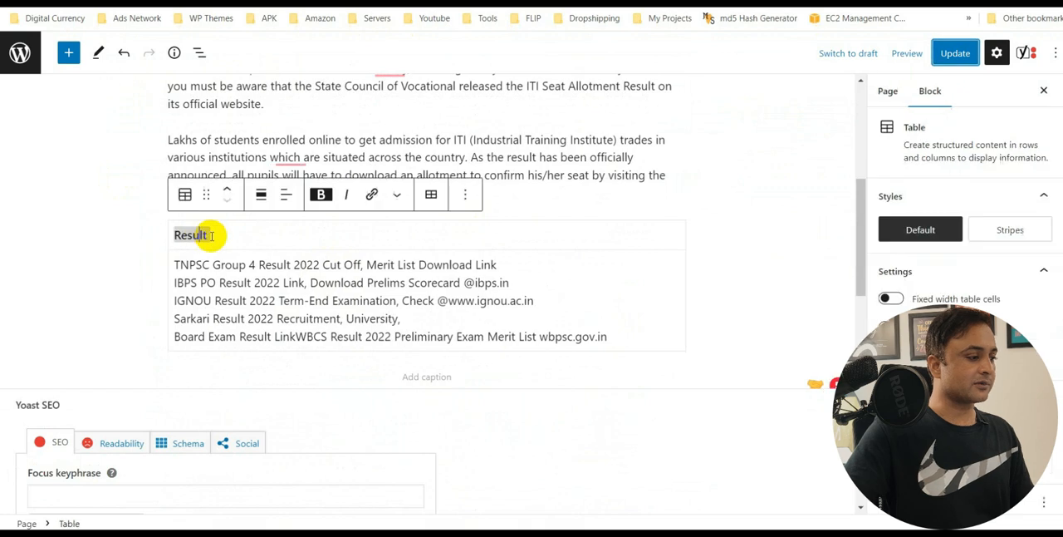
click(285, 196)
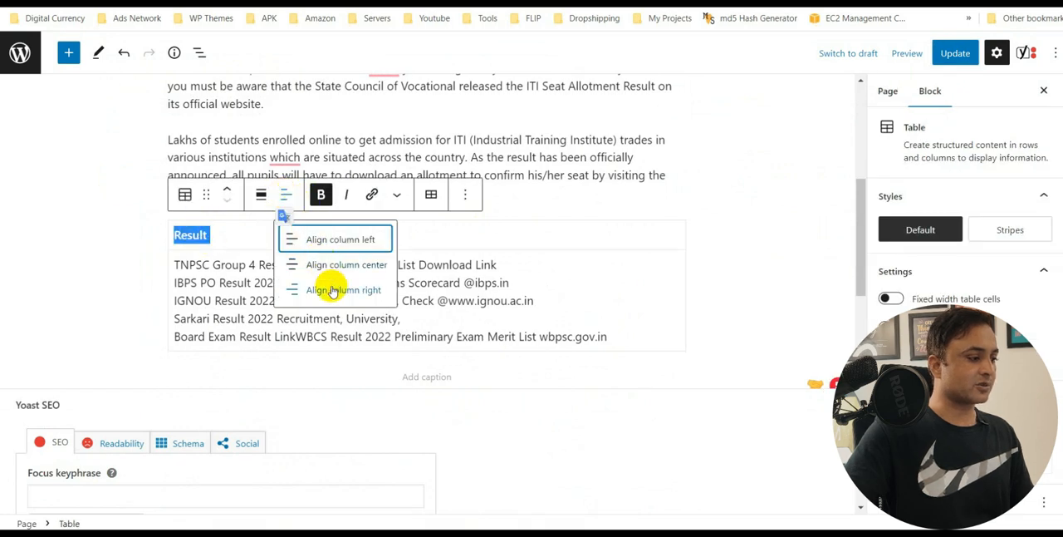
click(359, 271)
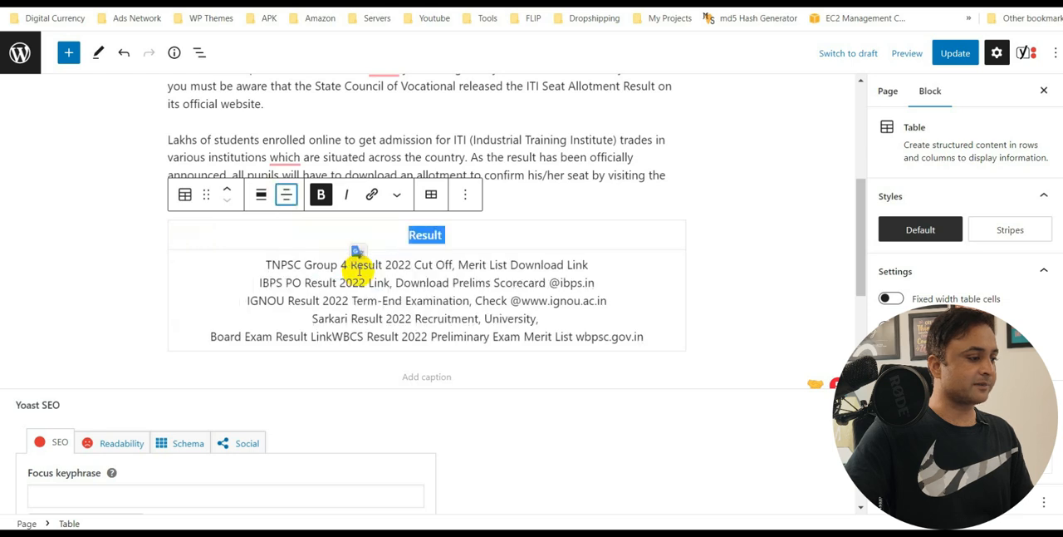
click(426, 284)
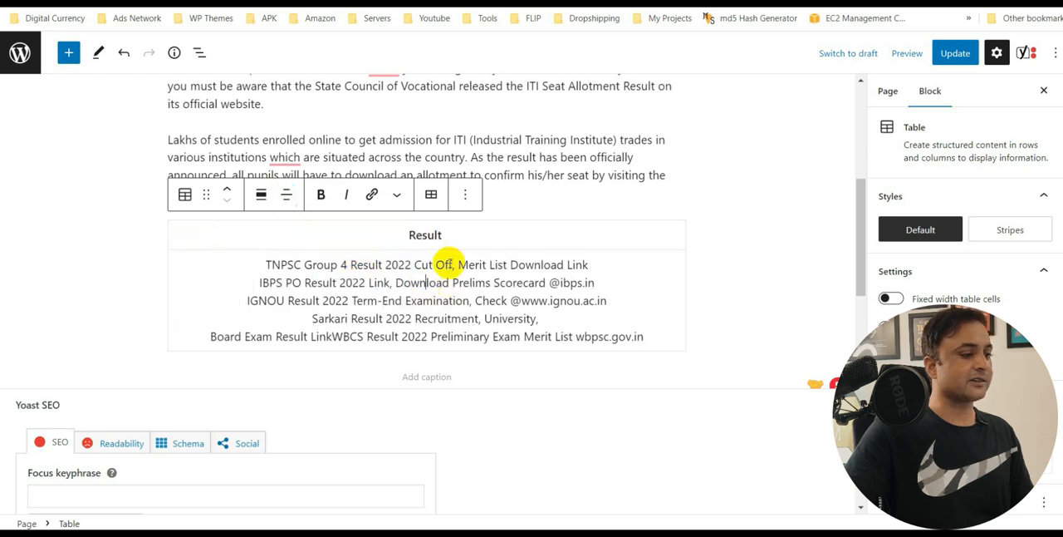
Make all five result lines under the Result heading of the table bold and update the page
triple_click(449, 264)
key(ctrl+b)
click(463, 281)
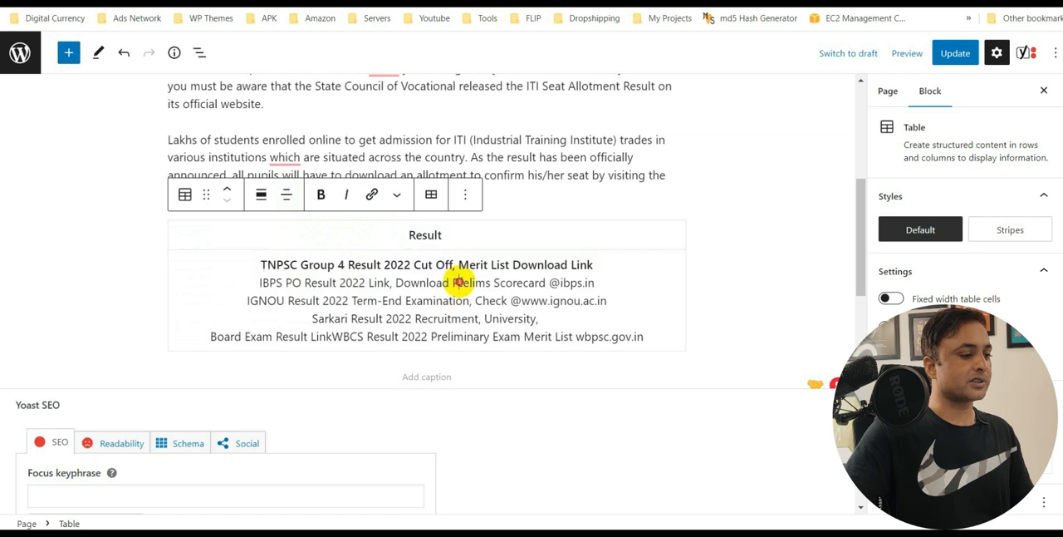
triple_click(457, 283)
key(ctrl+b)
triple_click(459, 300)
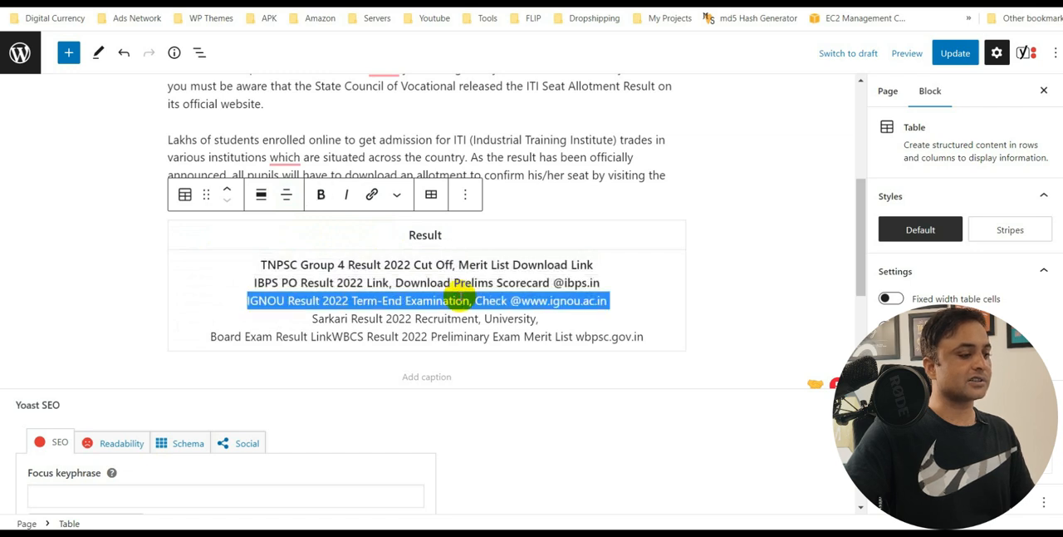
key(ctrl+b)
triple_click(464, 323)
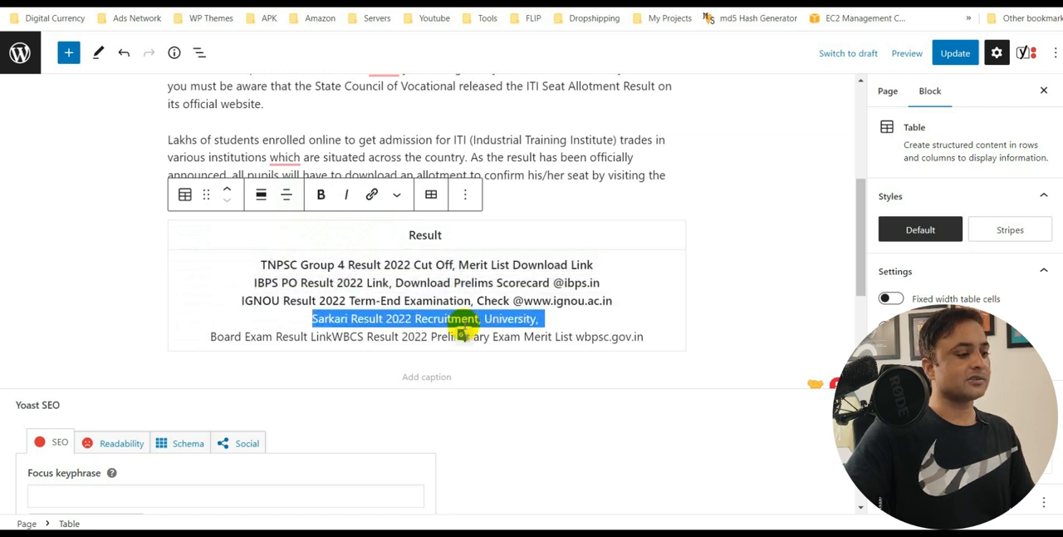
key(ctrl+b)
triple_click(505, 335)
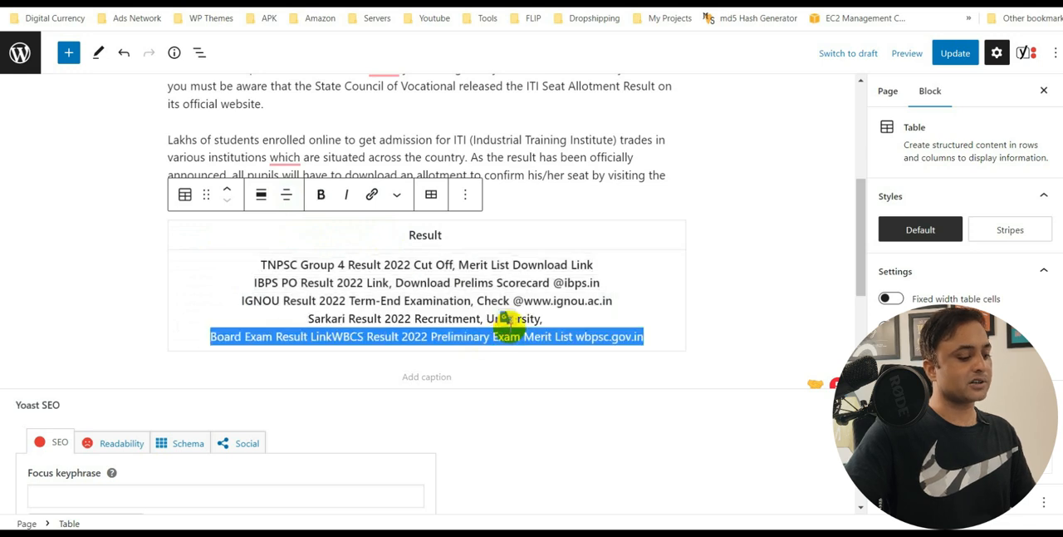
key(ctrl+b)
scroll(693, 207, up, 5)
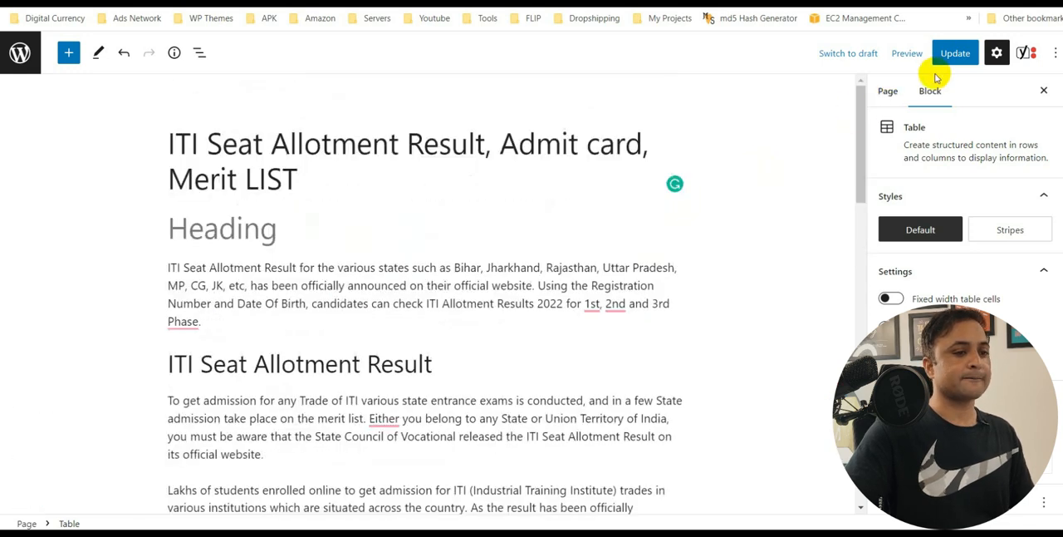
click(955, 53)
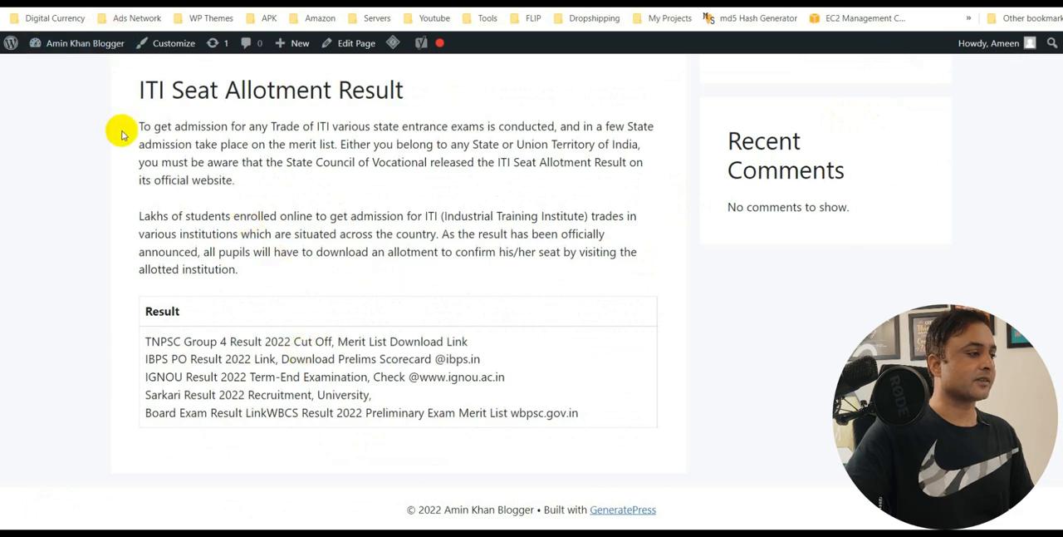
Compare the live front page's Result table with the Result and Admit Card sections on the example site
drag(393, 331, 495, 411)
click(496, 412)
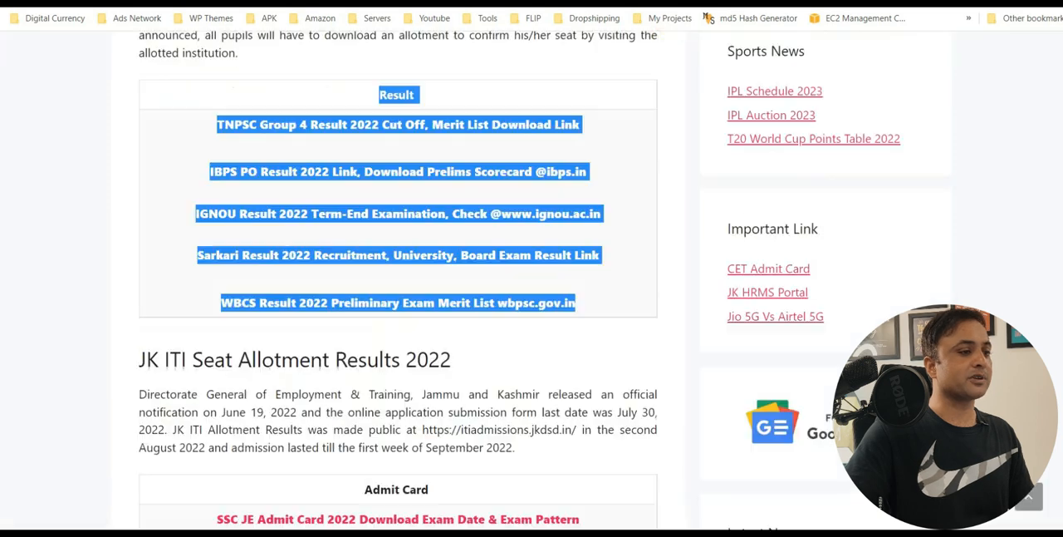
scroll(387, 268, down, 3)
drag(145, 150, 621, 482)
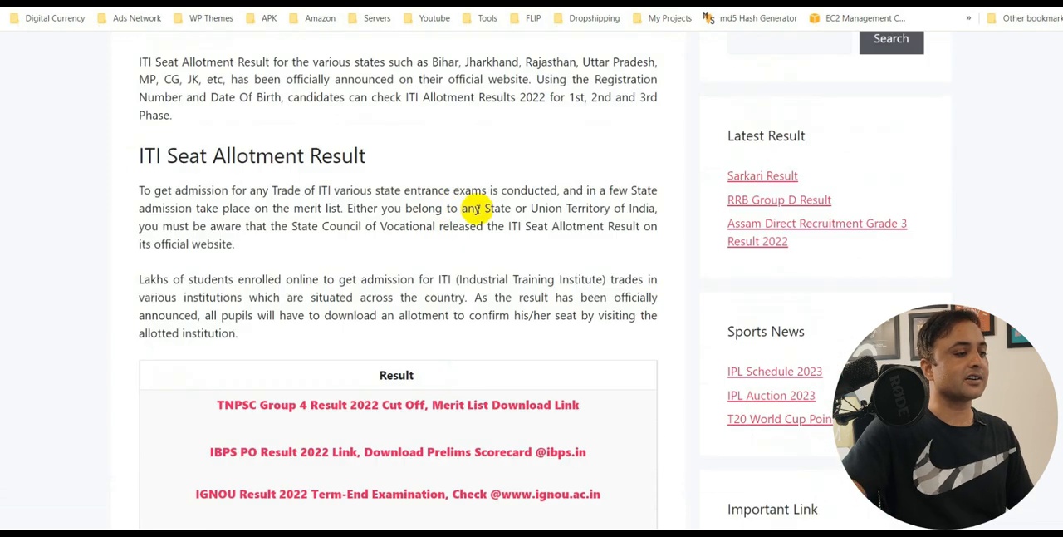
scroll(465, 204, up, 2)
scroll(486, 212, down, 2)
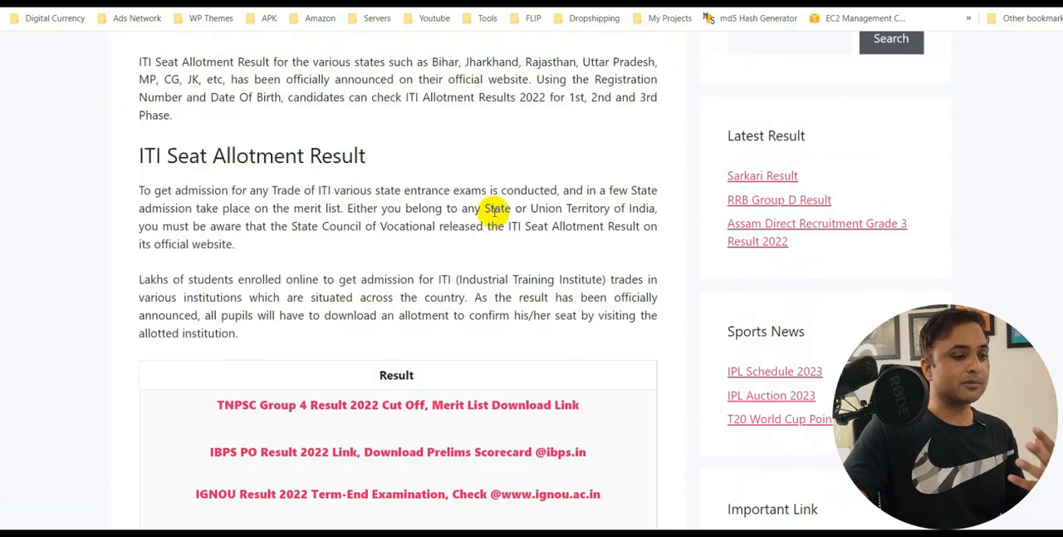
scroll(497, 212, up, 2)
scroll(497, 212, down, 5)
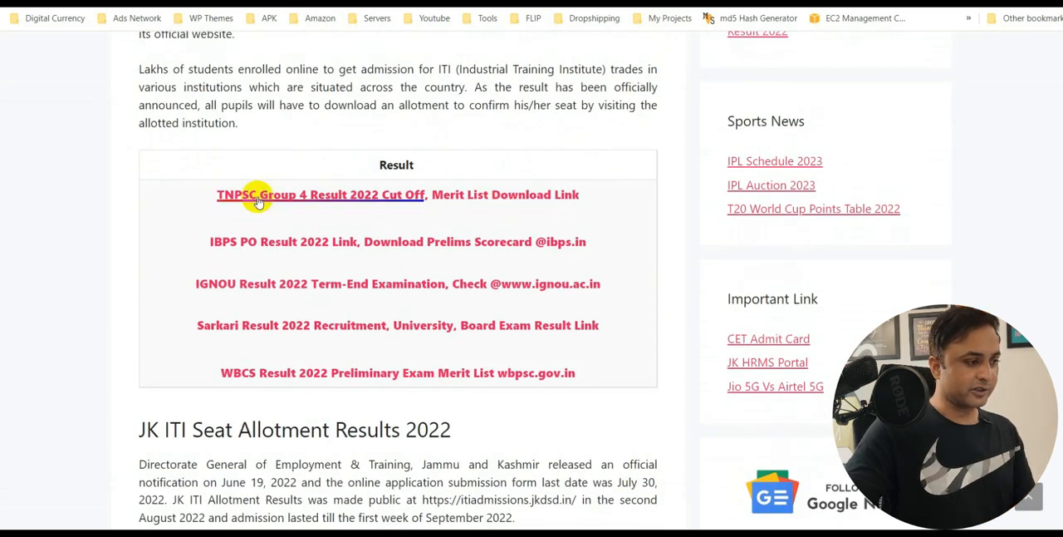
drag(197, 199, 600, 193)
click(598, 198)
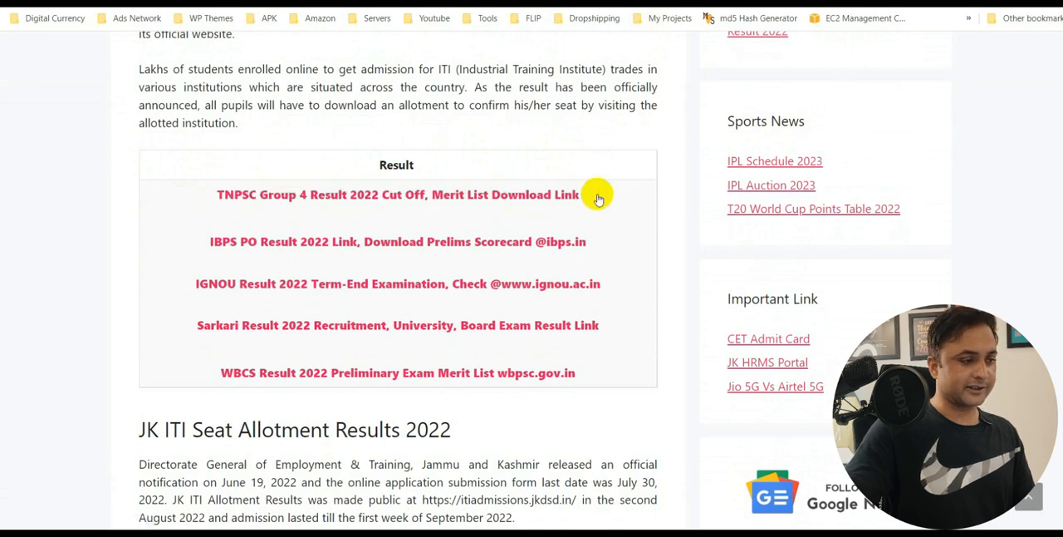
Open the example site's TNPSC Group 4 Result article from its Result table and copy the article title
click(544, 197)
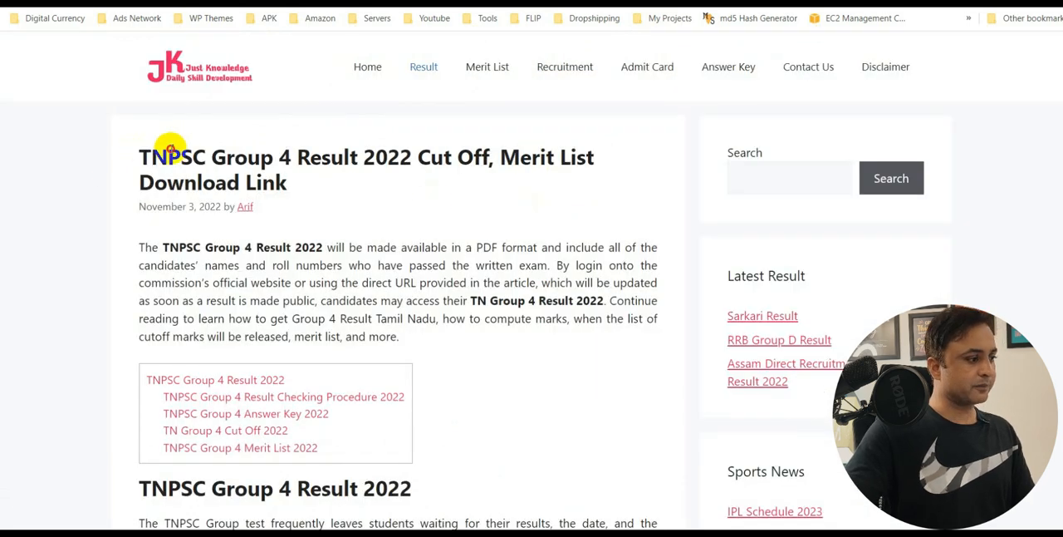
drag(170, 154, 300, 182)
scroll(522, 214, down, 15)
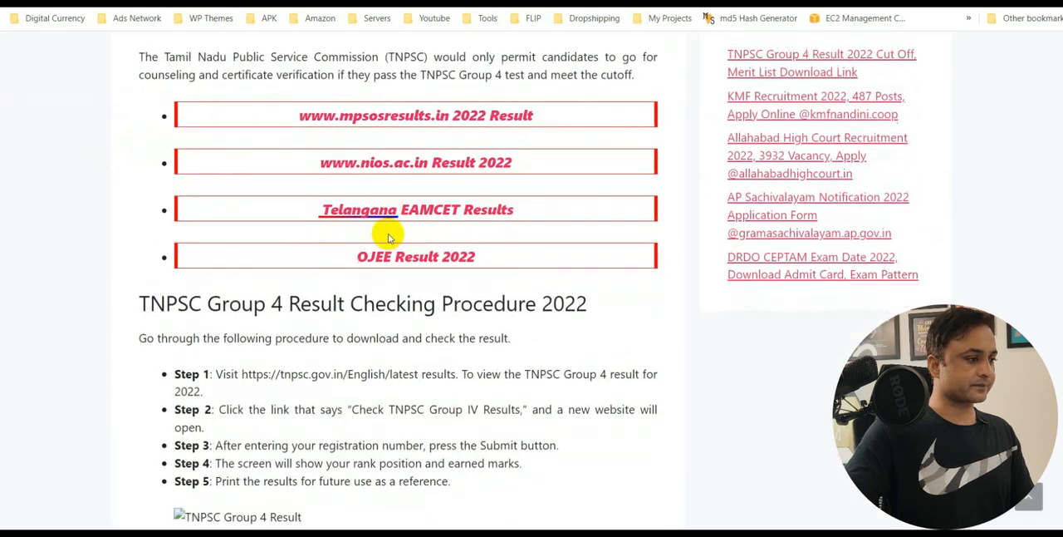
scroll(388, 238, up, 15)
click(211, 159)
triple_click(211, 159)
key(ctrl+c)
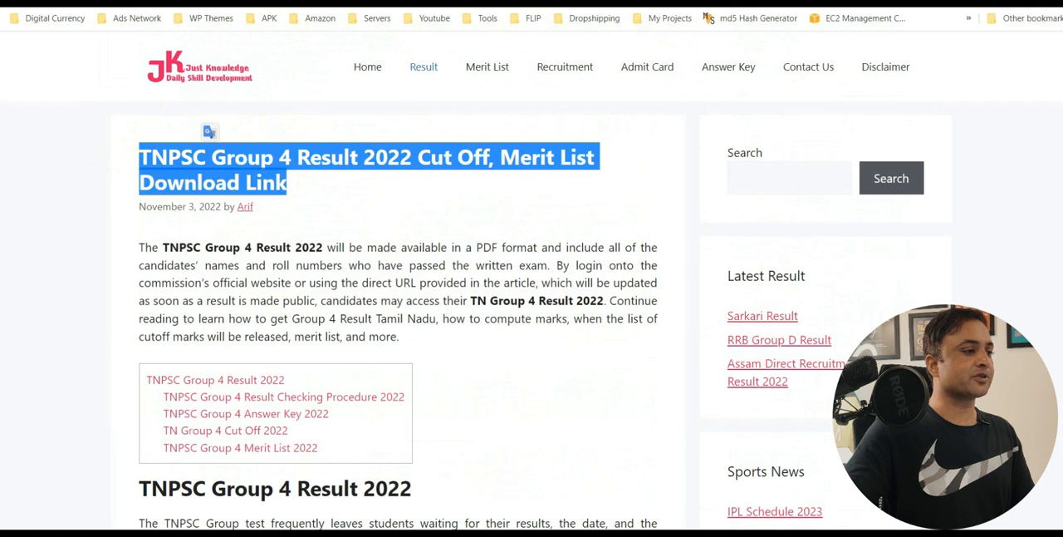
Create a new post in WordPress titled "TNPSC Group 4 Result 2022 Cut Off, Merit List Download Link"
key(ctrl+Tab)
key(ctrl+Tab)
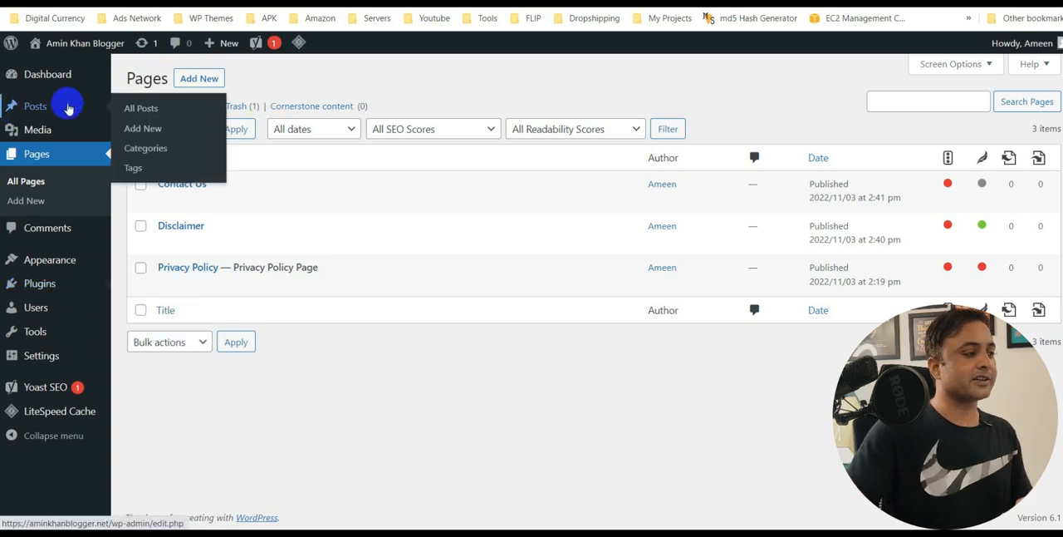
click(155, 132)
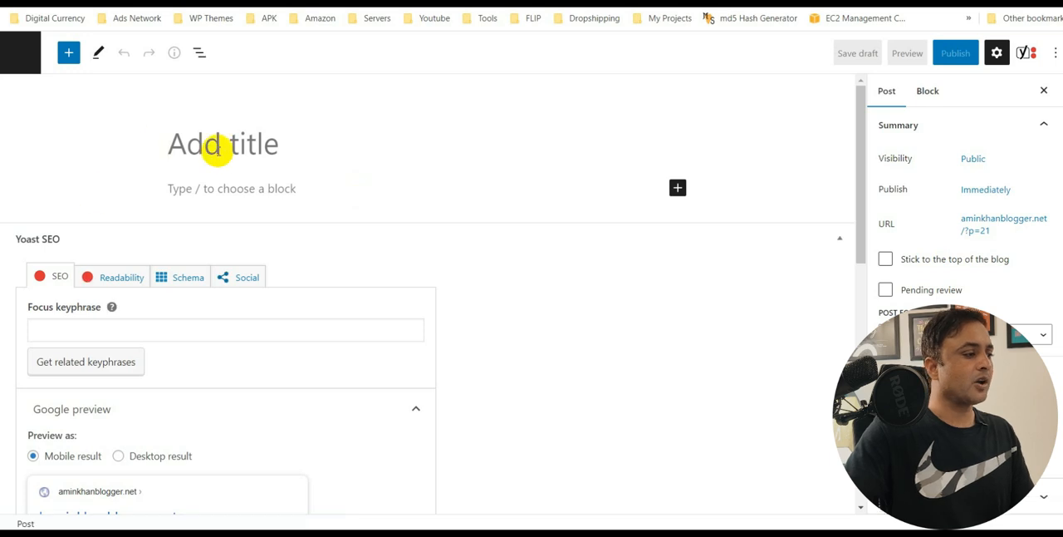
click(215, 146)
key(ctrl+v)
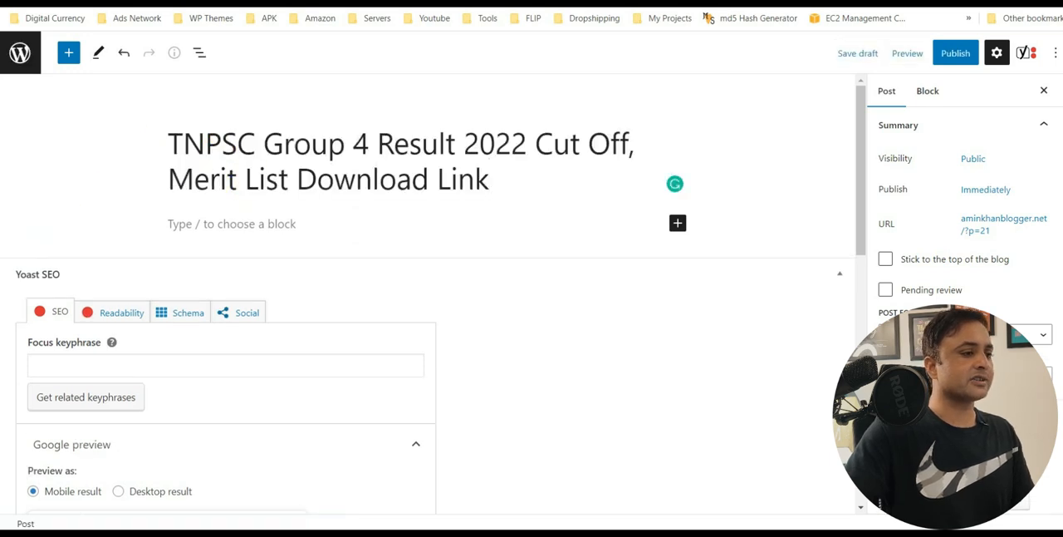
Copy the example article's introductory paragraph into the new post's body and start an empty paragraph below it
click(481, 3)
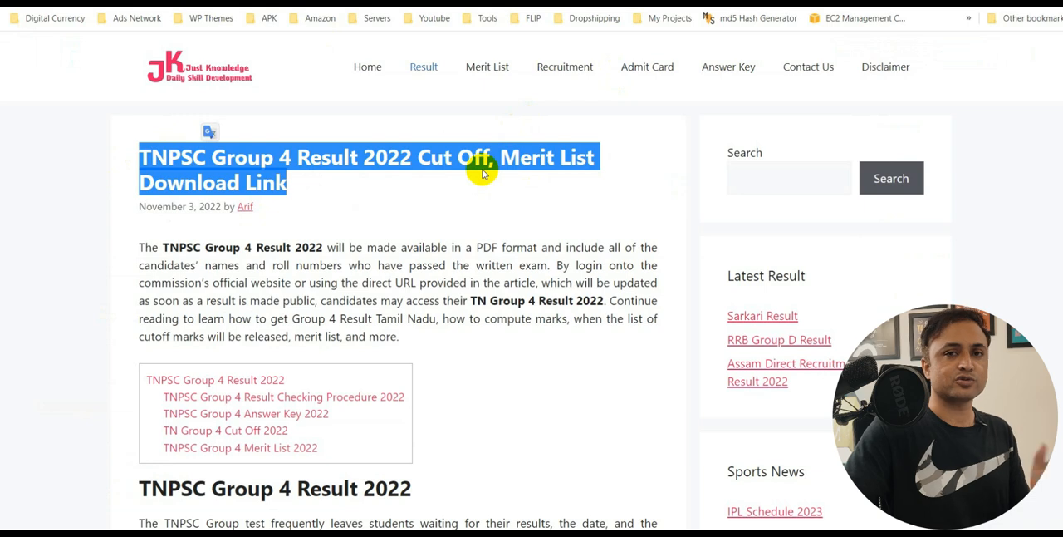
scroll(406, 219, down, 2)
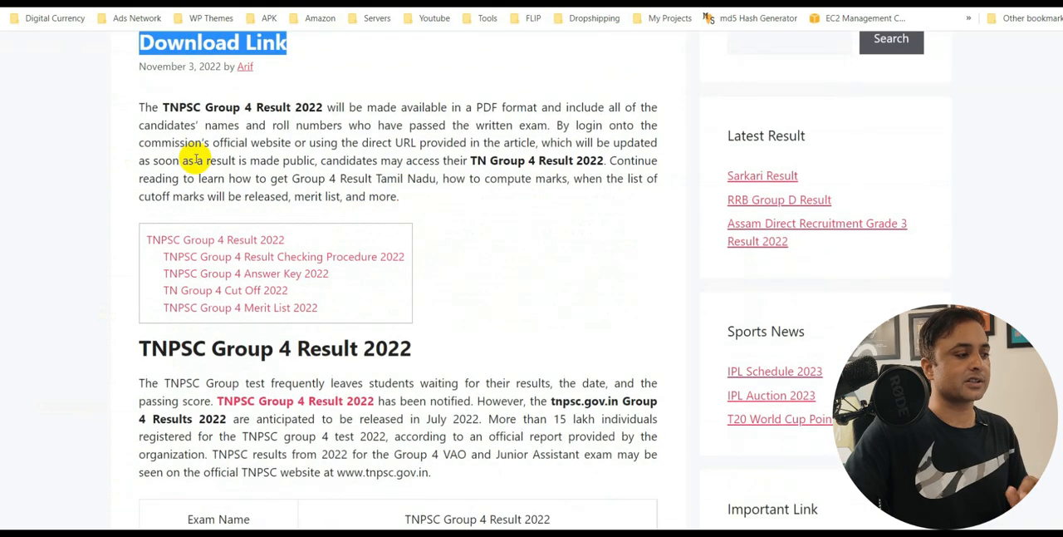
drag(140, 107, 424, 198)
key(ctrl+c)
click(349, 3)
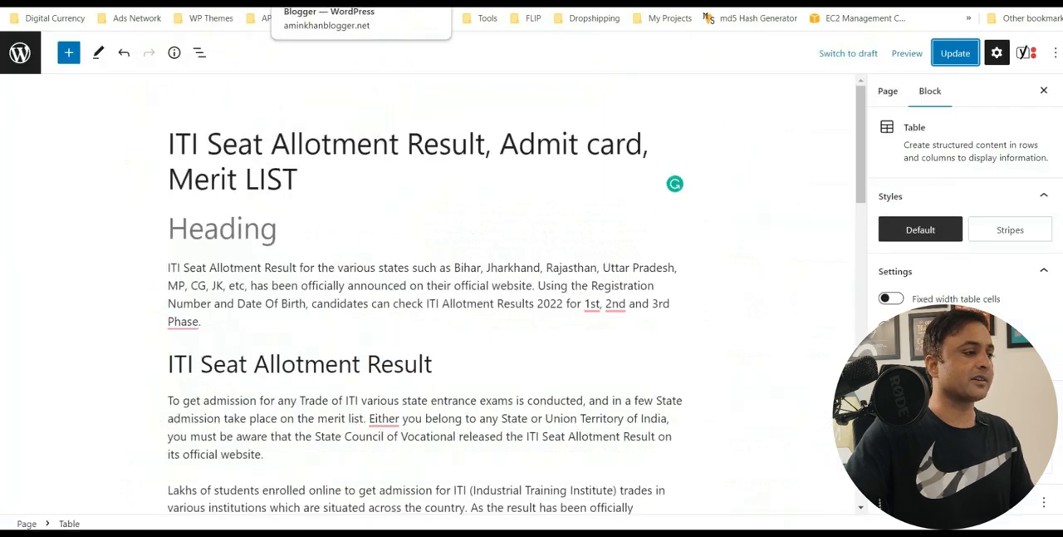
click(357, 3)
click(293, 3)
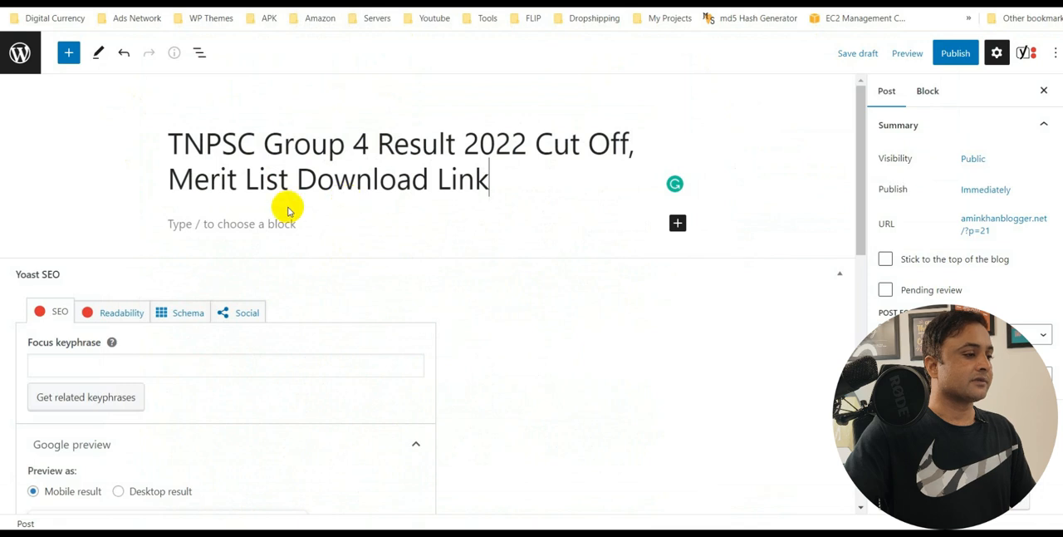
click(282, 224)
key(ctrl+v)
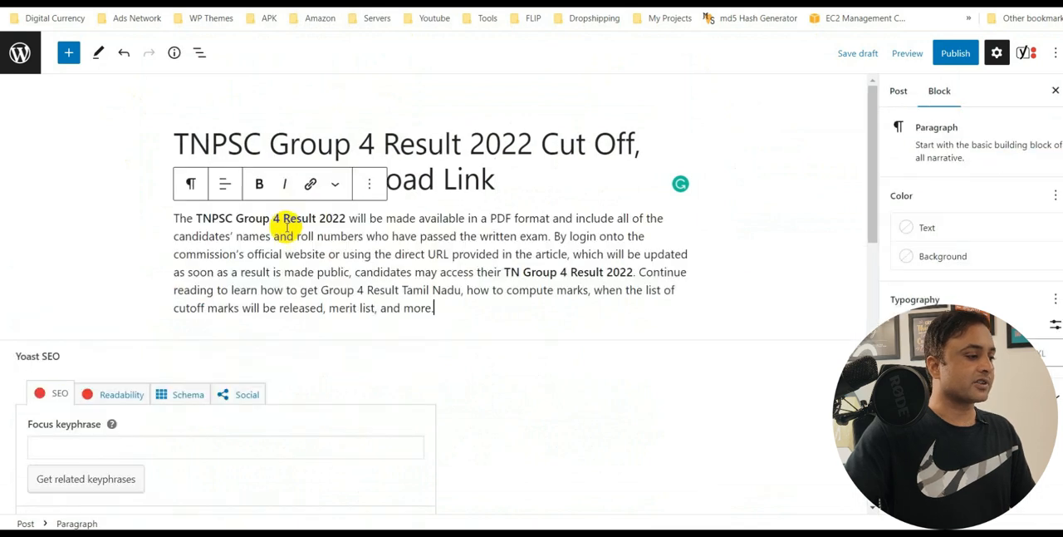
key(Return)
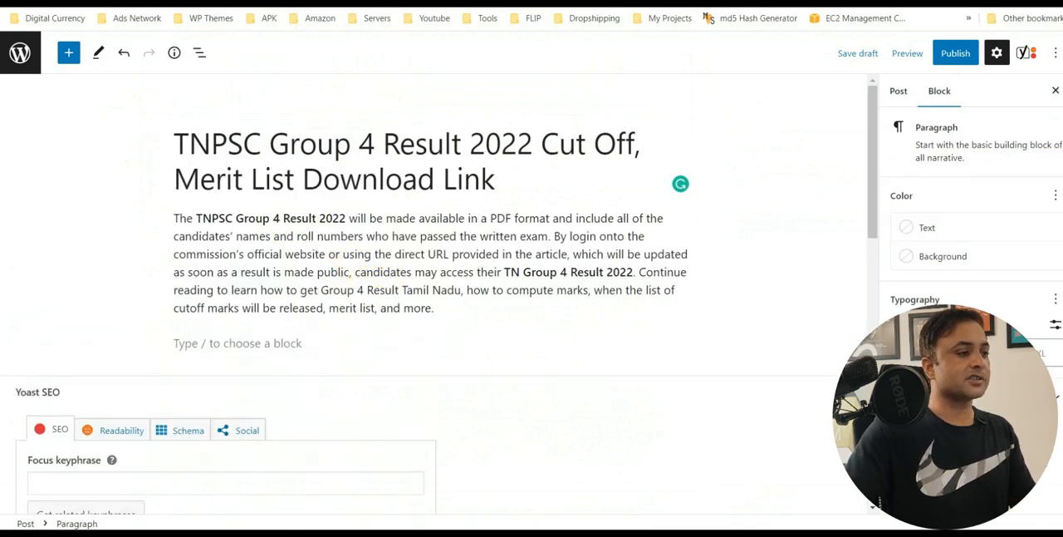
Copy the example article's content from the "TNPSC Group 4 Result 2022" heading through Step 5 into the post below the introduction
key(ctrl+Tab)
key(ctrl+Tab)
key(ctrl+Tab)
scroll(423, 142, down, 2)
click(137, 171)
drag(136, 138, 589, 409)
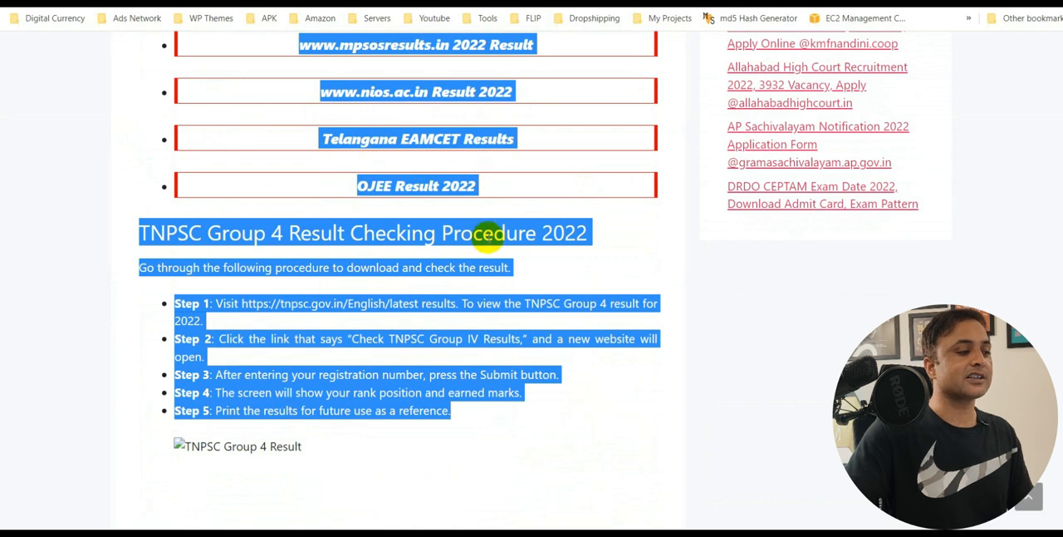
scroll(490, 235, up, 2)
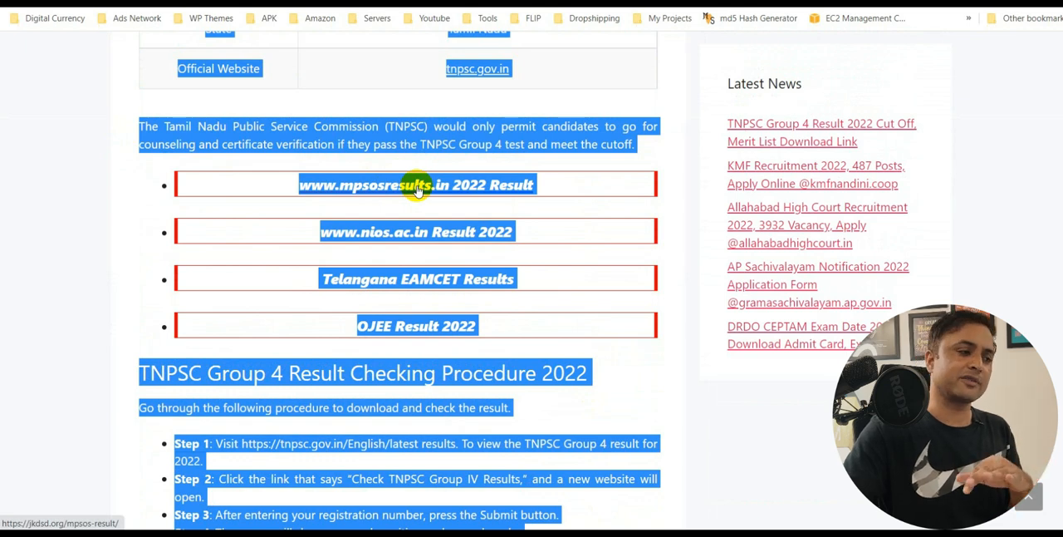
scroll(421, 185, up, 8)
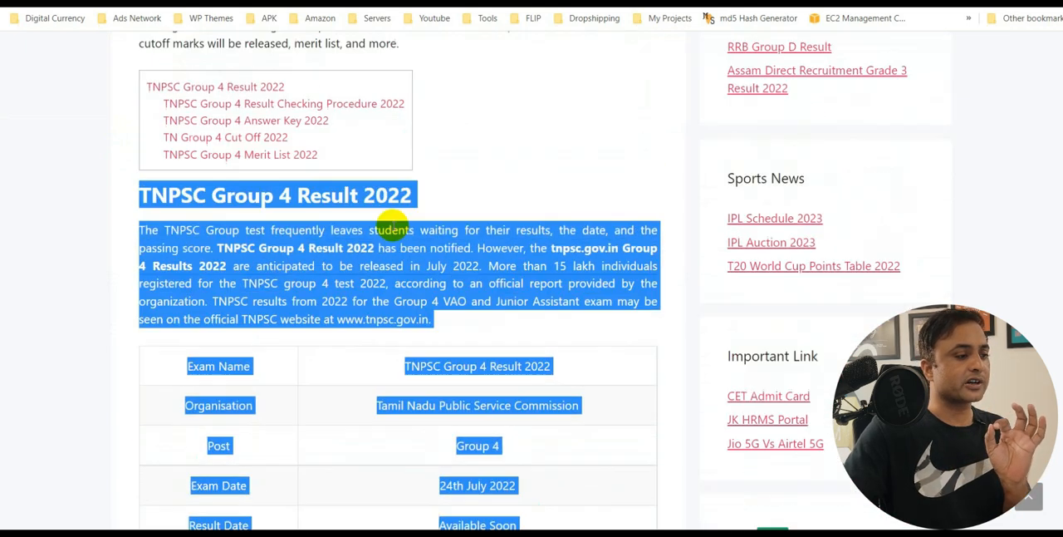
click(265, 2)
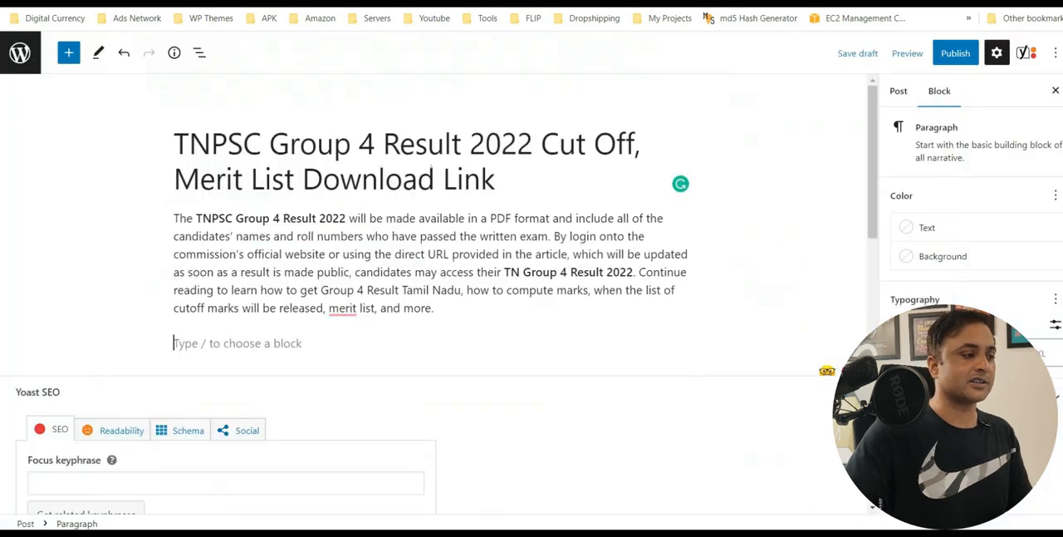
key(ctrl+v)
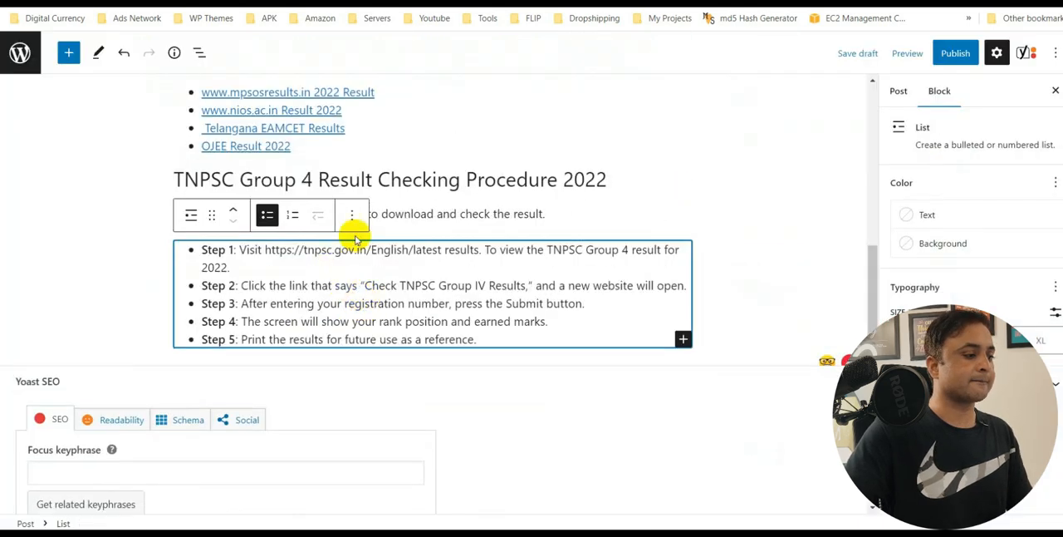
Review the pasted content and remove the link from the bold "TNPSC Group 4 Result 2022" text below the first heading
click(404, 196)
scroll(373, 213, up, 6)
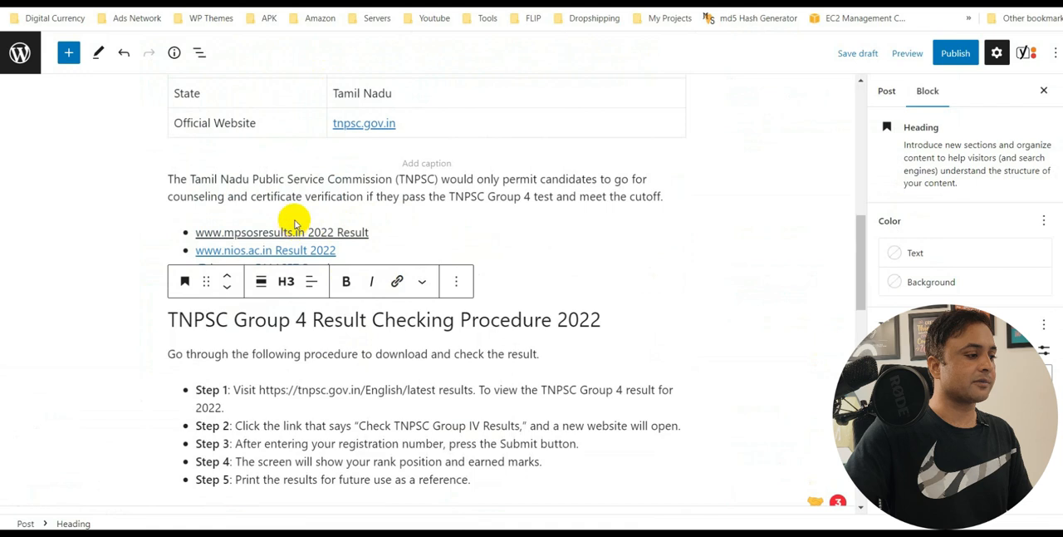
scroll(349, 225, up, 1)
scroll(349, 228, down, 6)
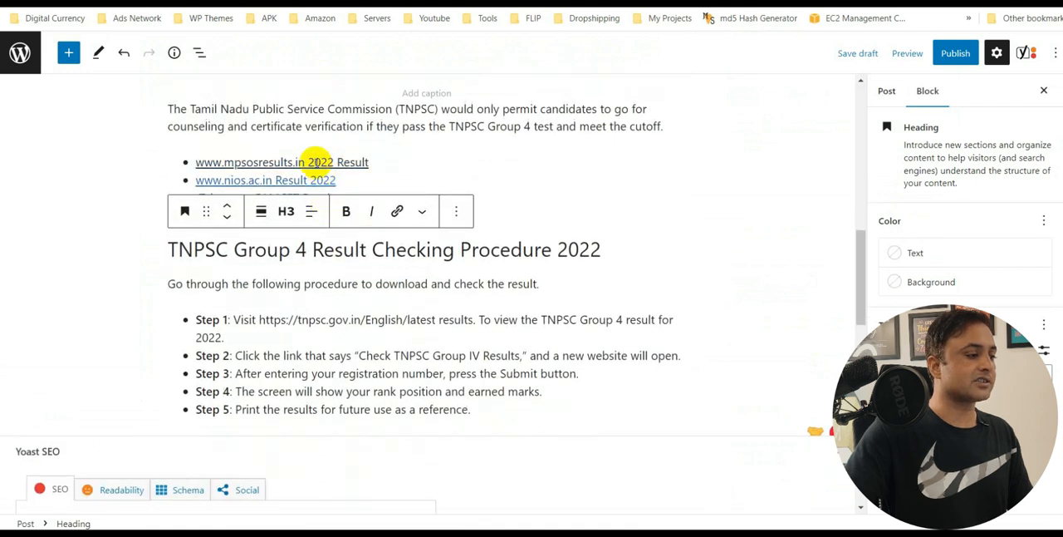
click(315, 162)
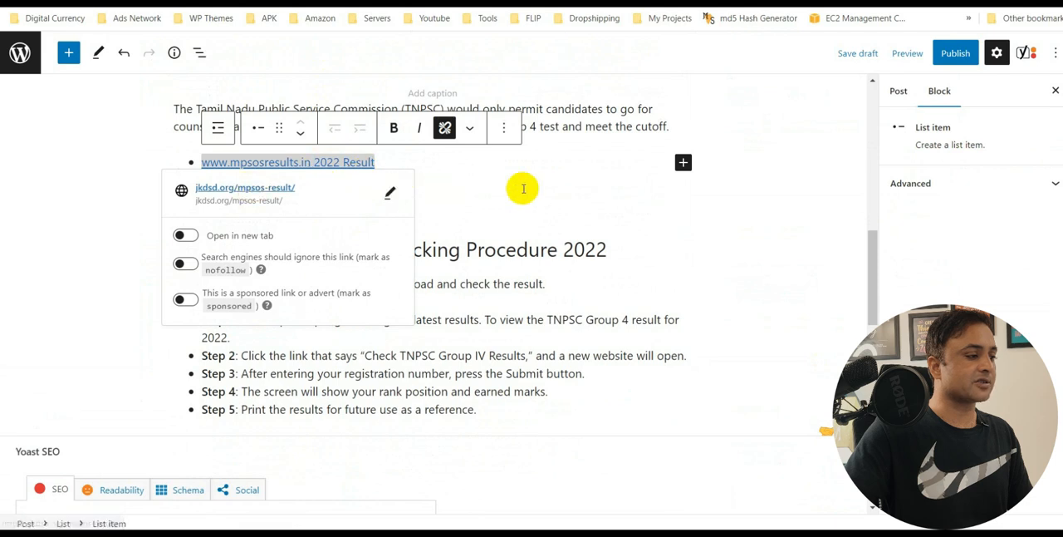
scroll(520, 189, up, 4)
scroll(449, 222, up, 2)
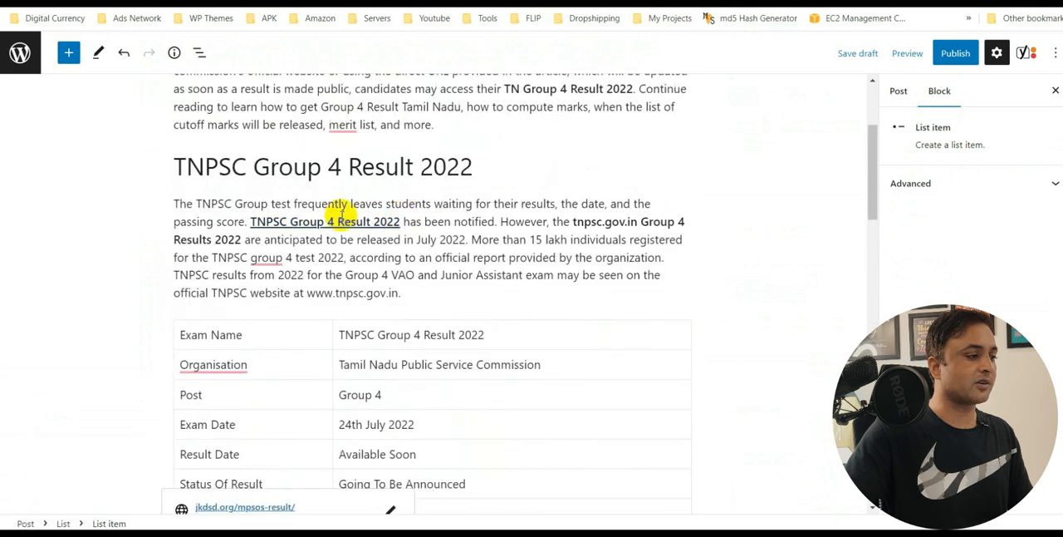
click(342, 217)
click(352, 169)
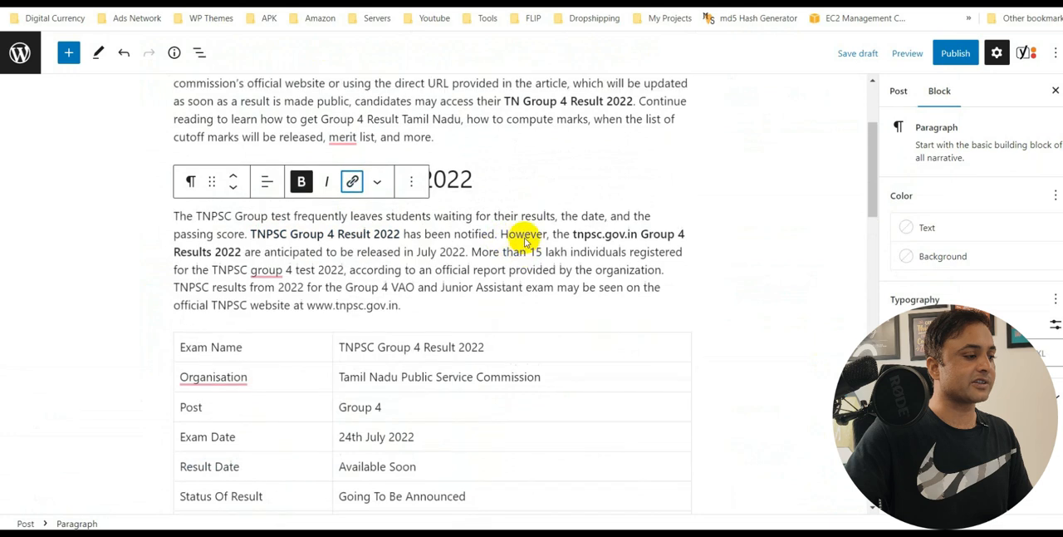
Check the example article's title for its topic and assign the post to a new category named "Result"
scroll(511, 236, up, 2)
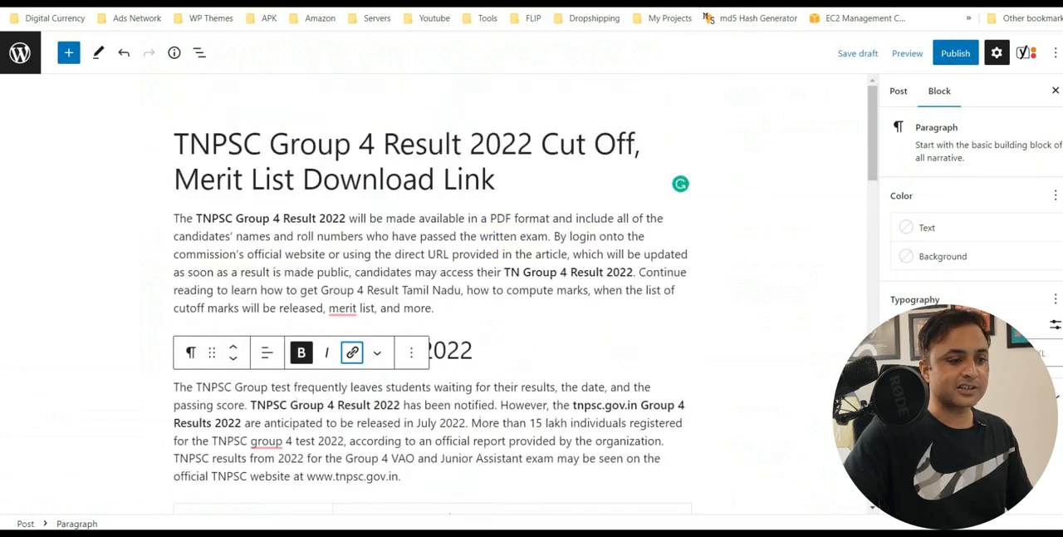
click(897, 92)
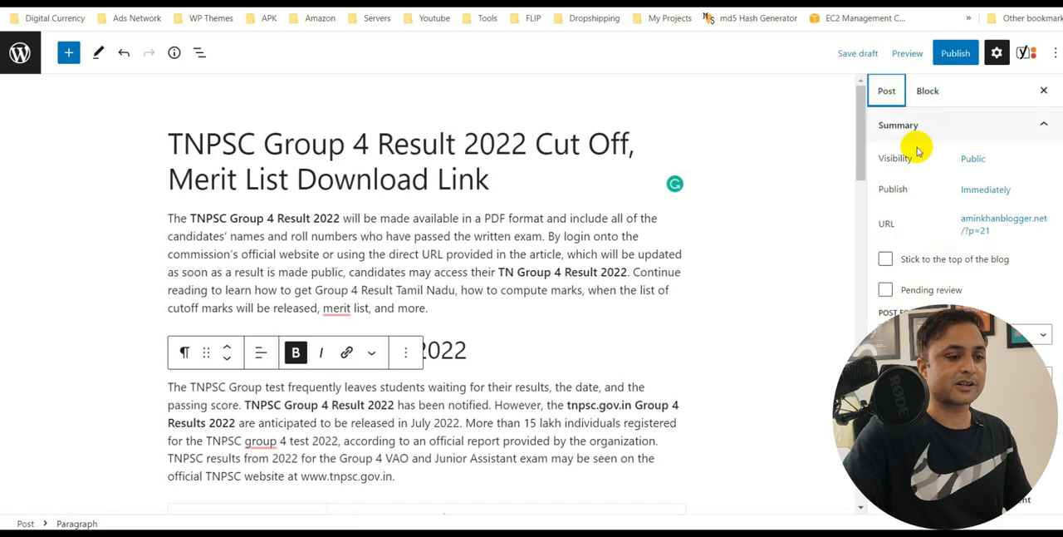
scroll(918, 301, down, 5)
click(984, 236)
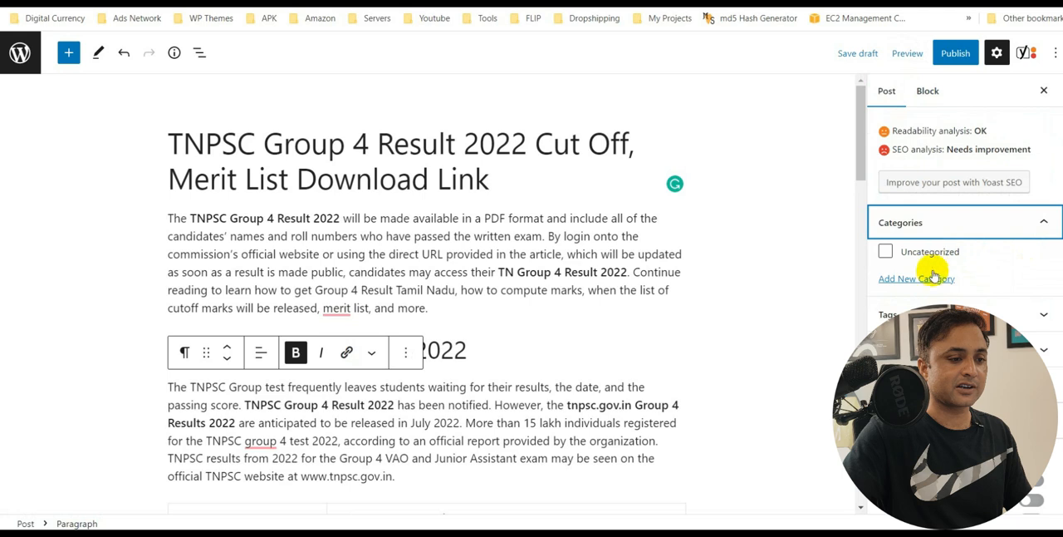
click(933, 280)
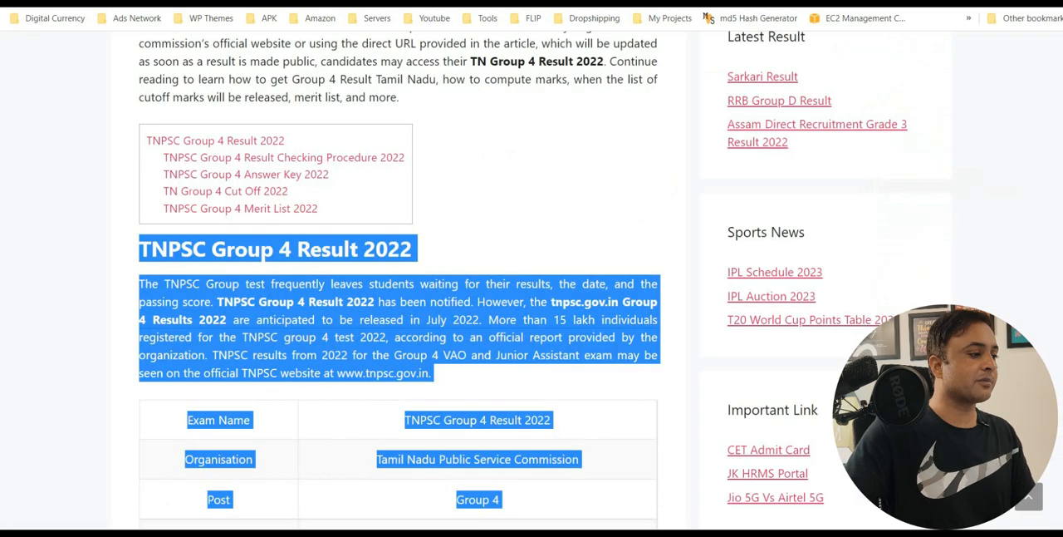
scroll(402, 176, up, 3)
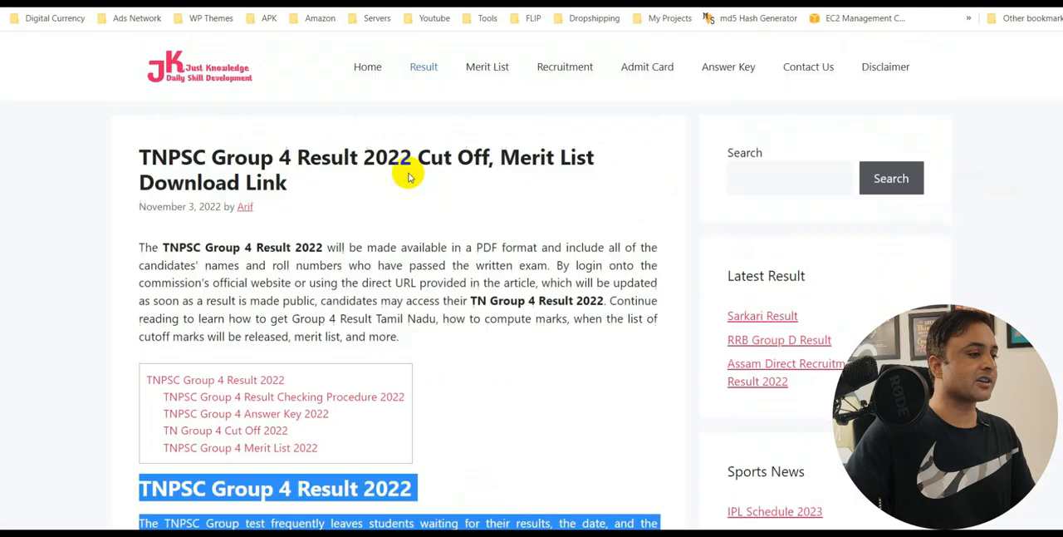
click(221, 264)
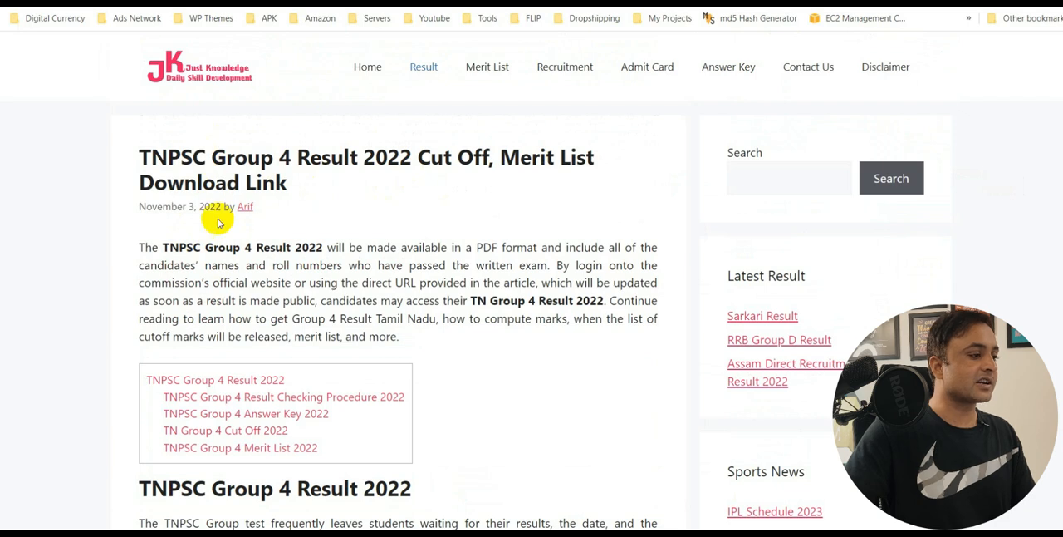
triple_click(327, 158)
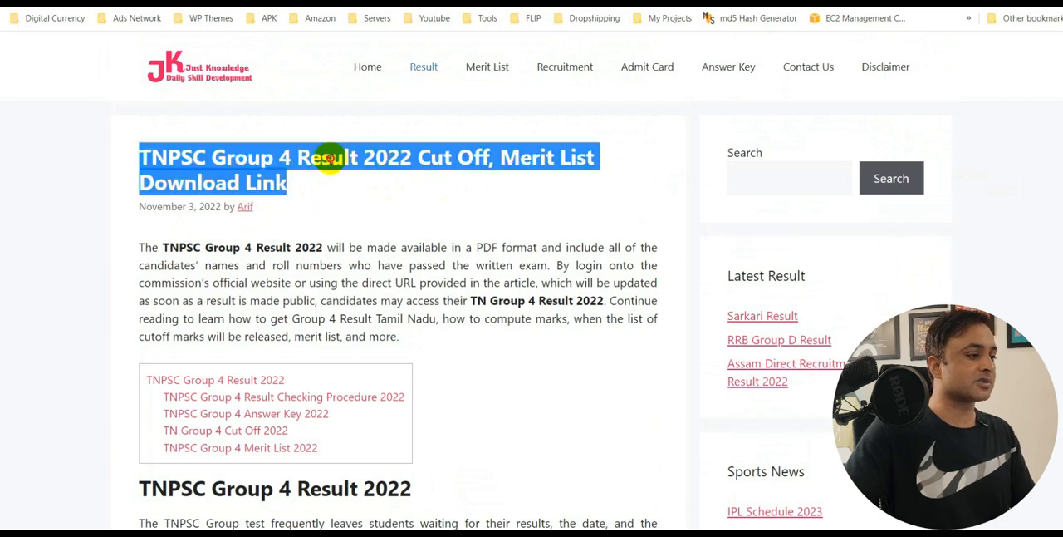
click(352, 149)
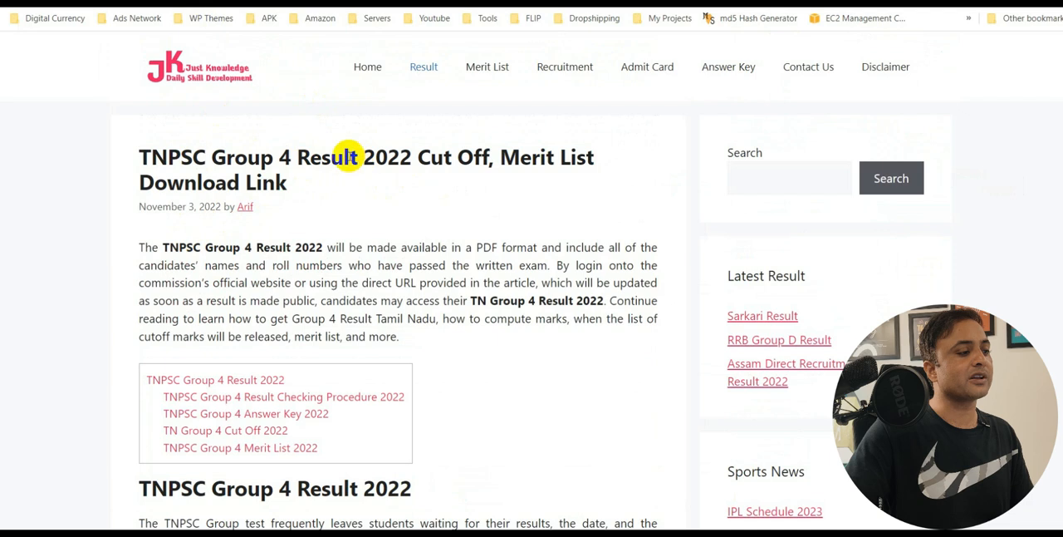
drag(356, 157, 285, 156)
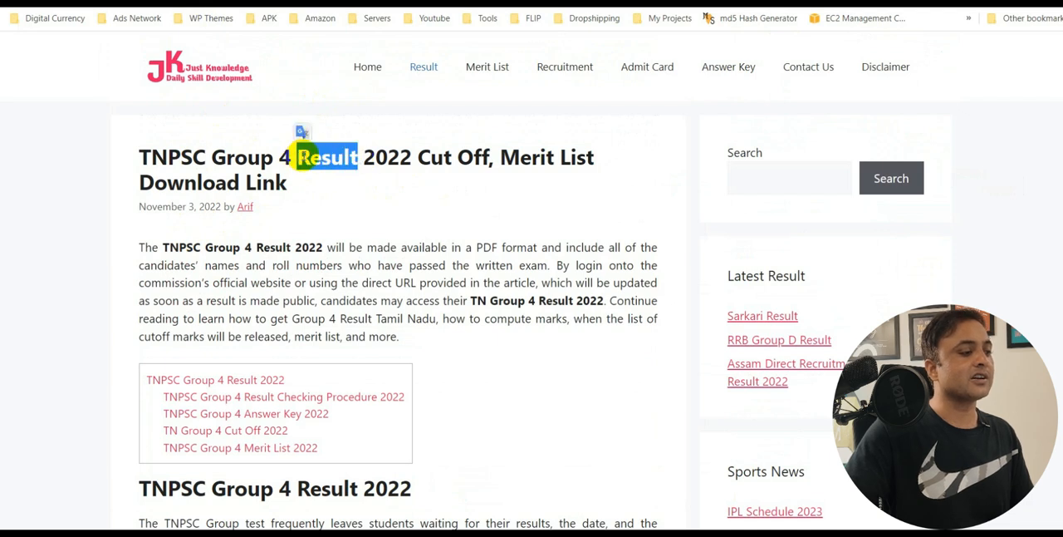
click(245, 2)
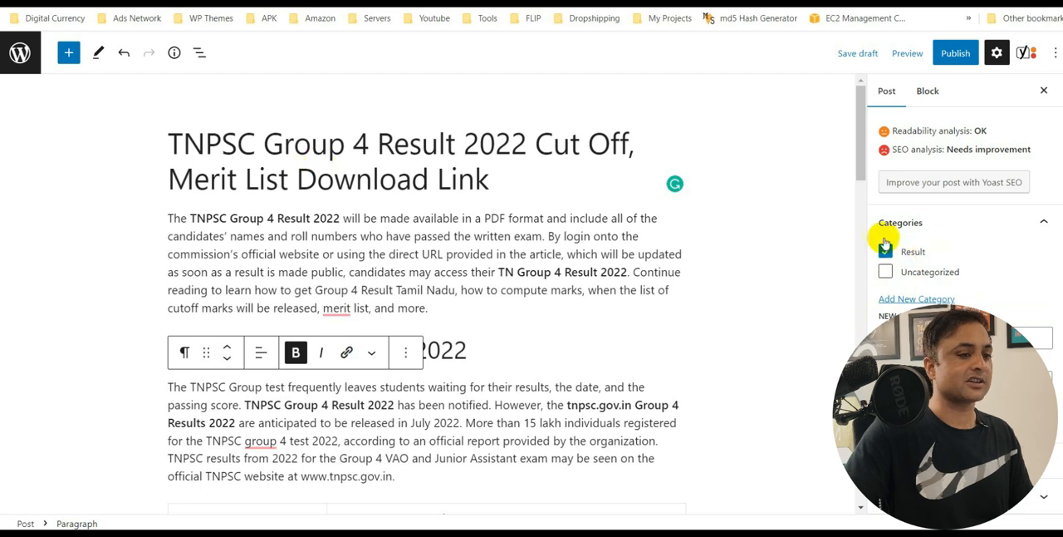
Set the post's Yoast SEO focus keyphrase to "TNPSC Group 4 Result 2022", copied from the post title
scroll(964, 208, down, 3)
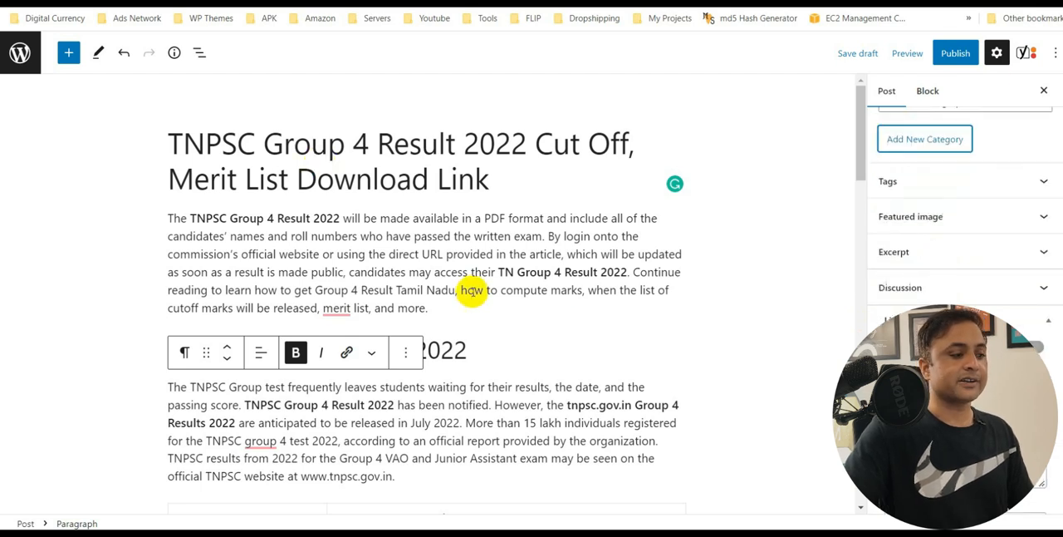
scroll(487, 307, down, 15)
scroll(469, 305, up, 3)
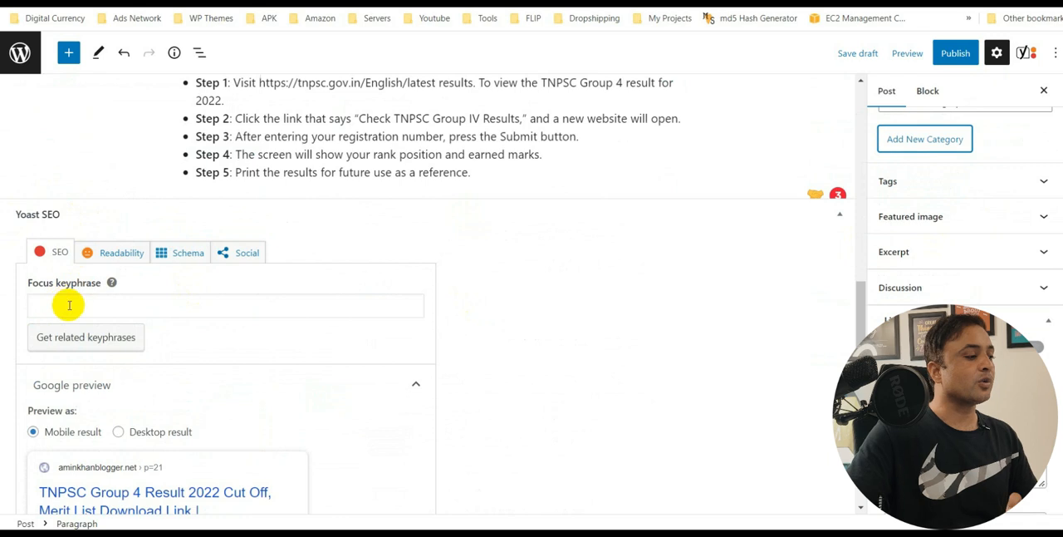
scroll(507, 313, up, 10)
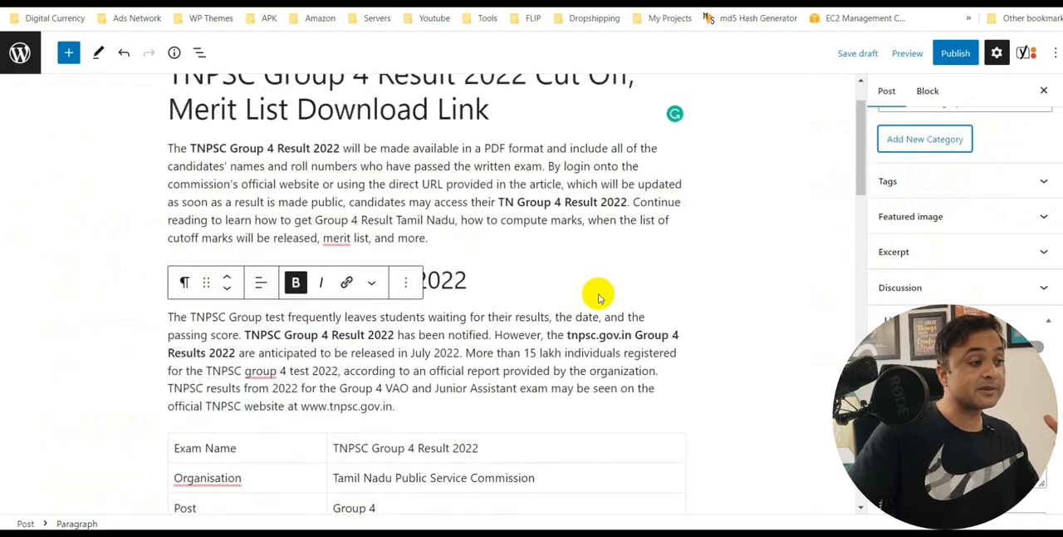
drag(170, 133, 518, 141)
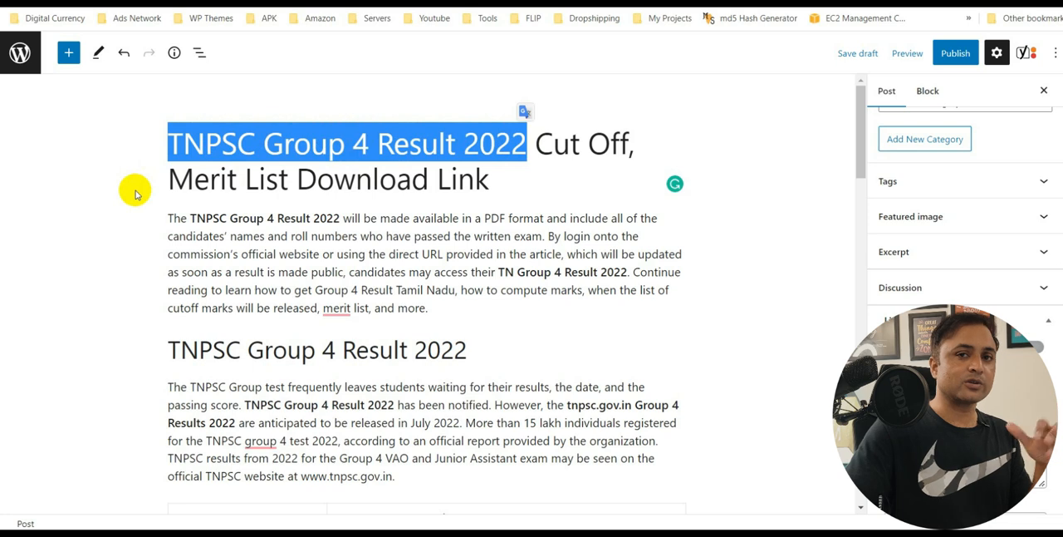
scroll(114, 208, down, 15)
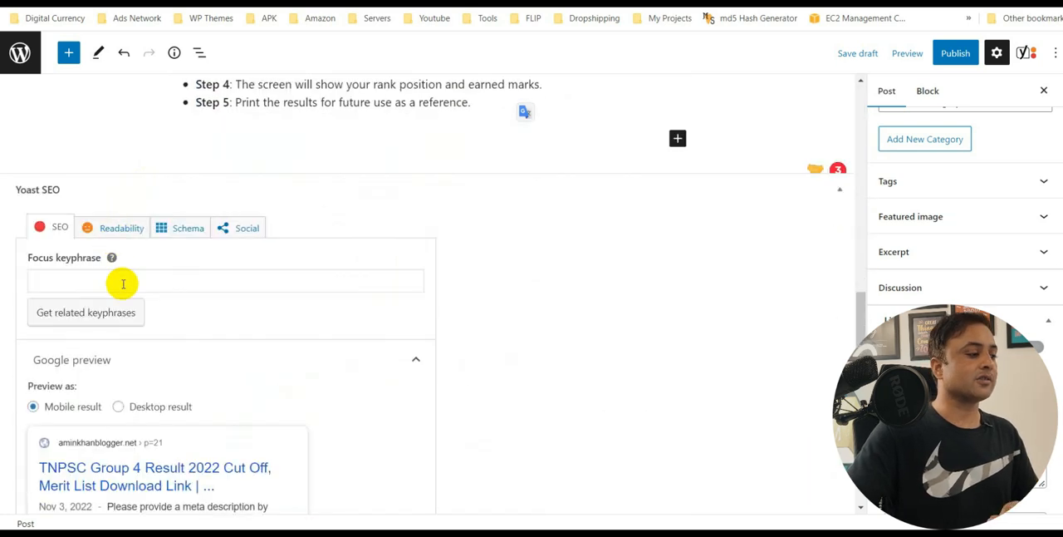
click(126, 280)
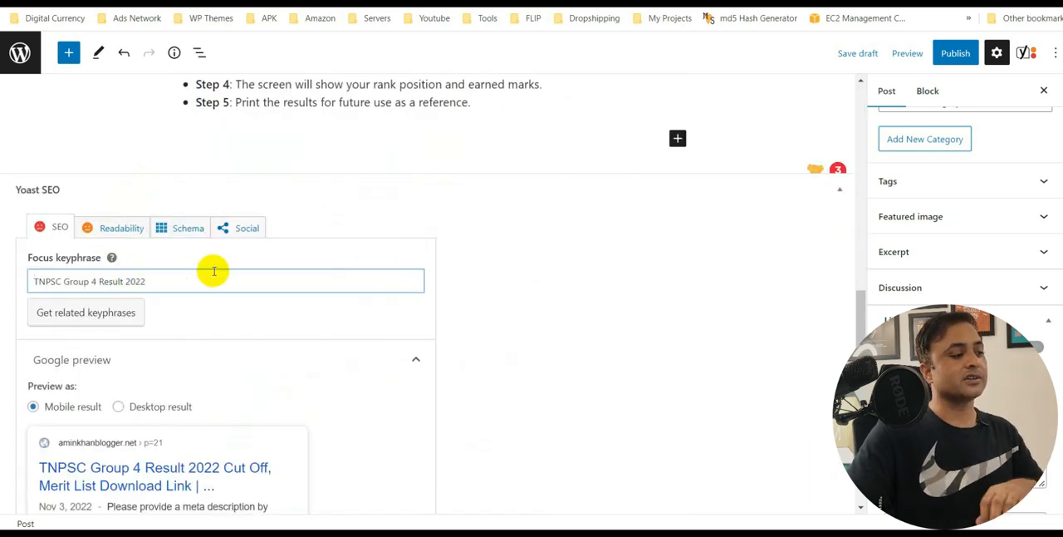
click(516, 297)
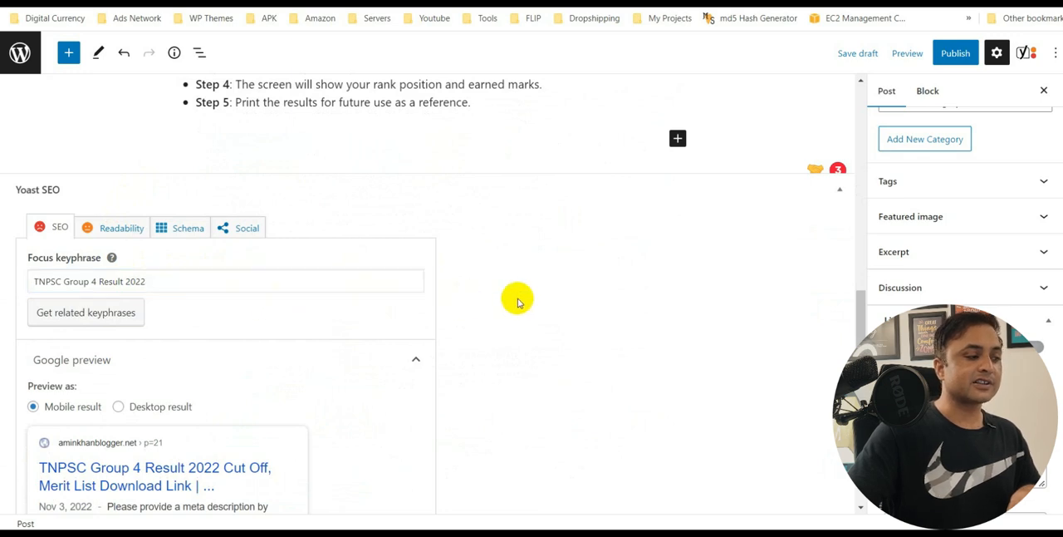
Examine the post's Yoast SEO section, including the focus keyphrase, Google preview, SEO title, slug and meta description
triple_click(154, 283)
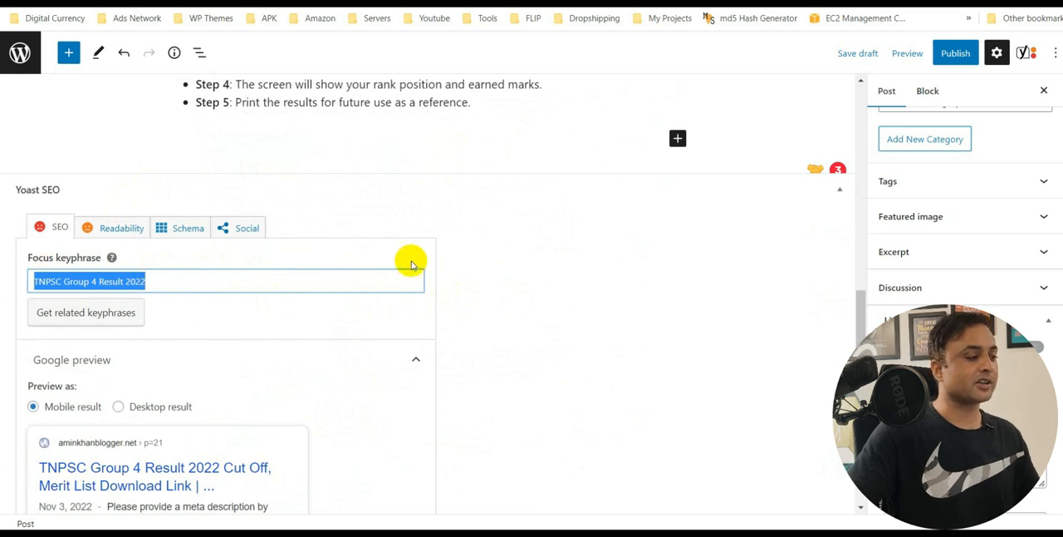
click(489, 261)
scroll(324, 259, down, 2)
scroll(114, 142, up, 2)
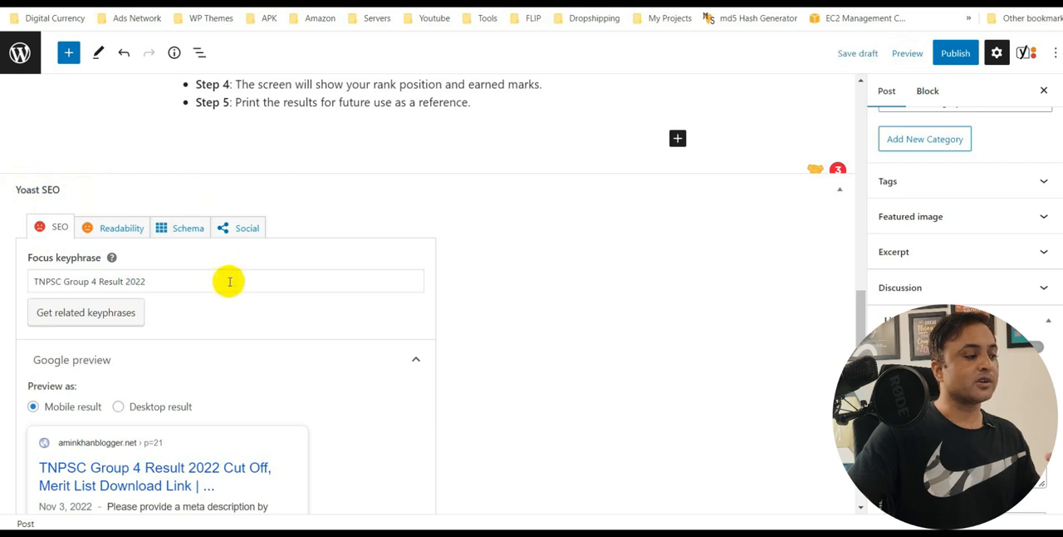
scroll(214, 288, down, 2)
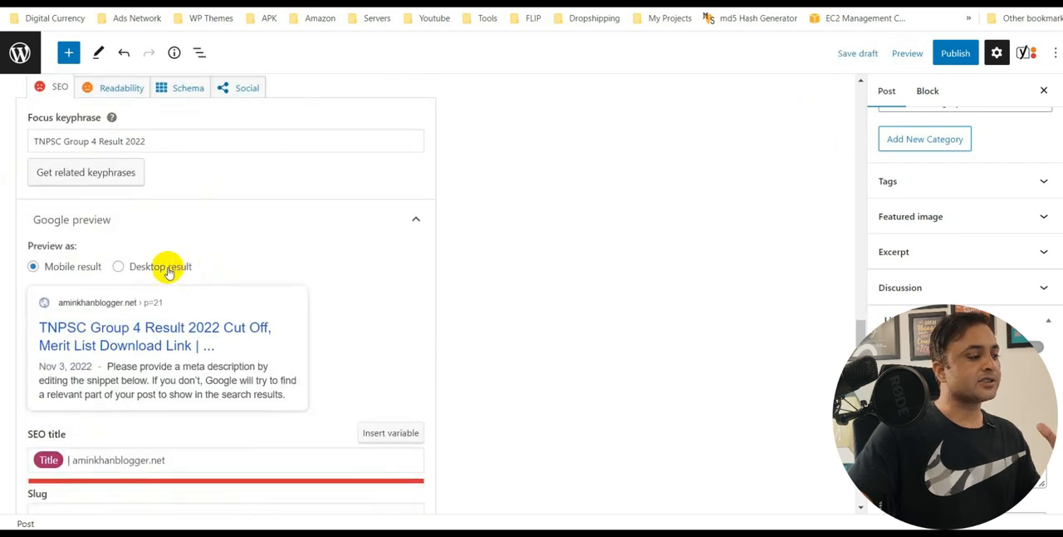
scroll(167, 270, up, 7)
scroll(316, 314, up, 10)
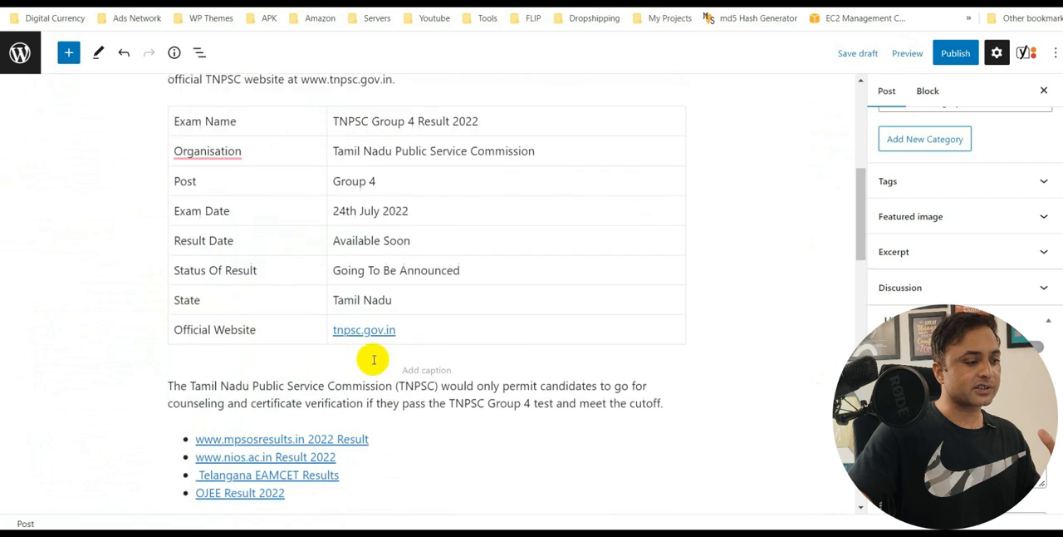
scroll(397, 272, down, 20)
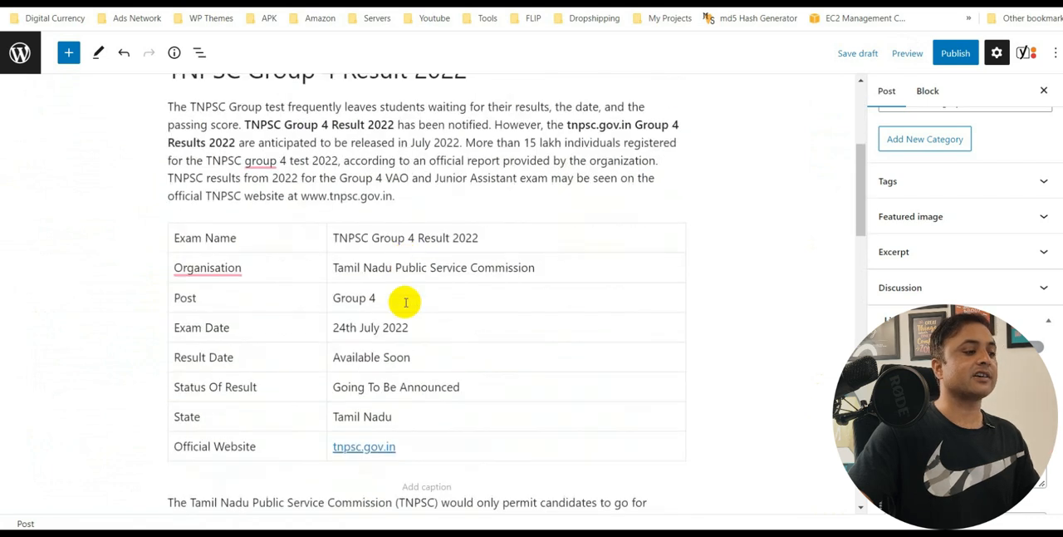
scroll(220, 257, down, 3)
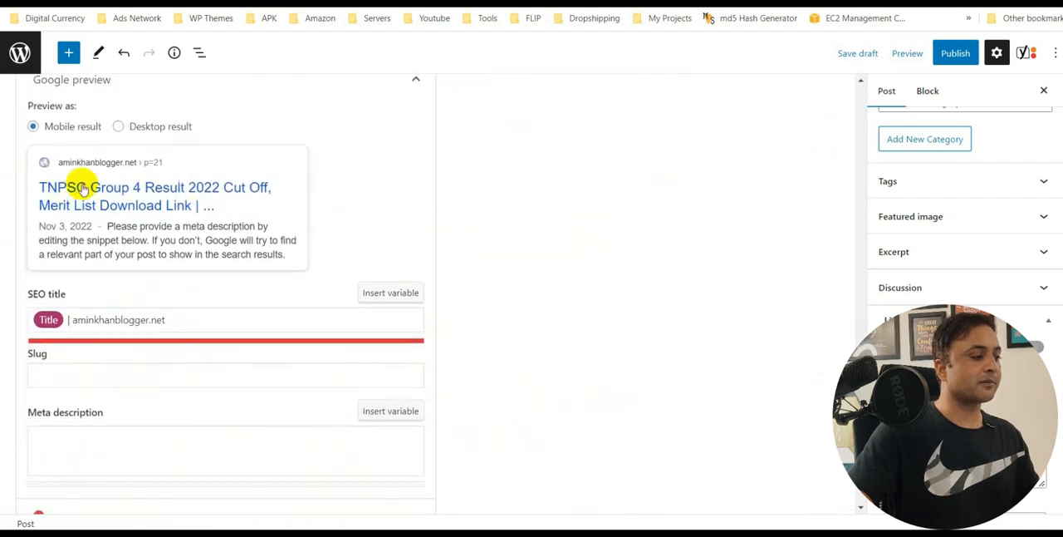
scroll(59, 208, up, 3)
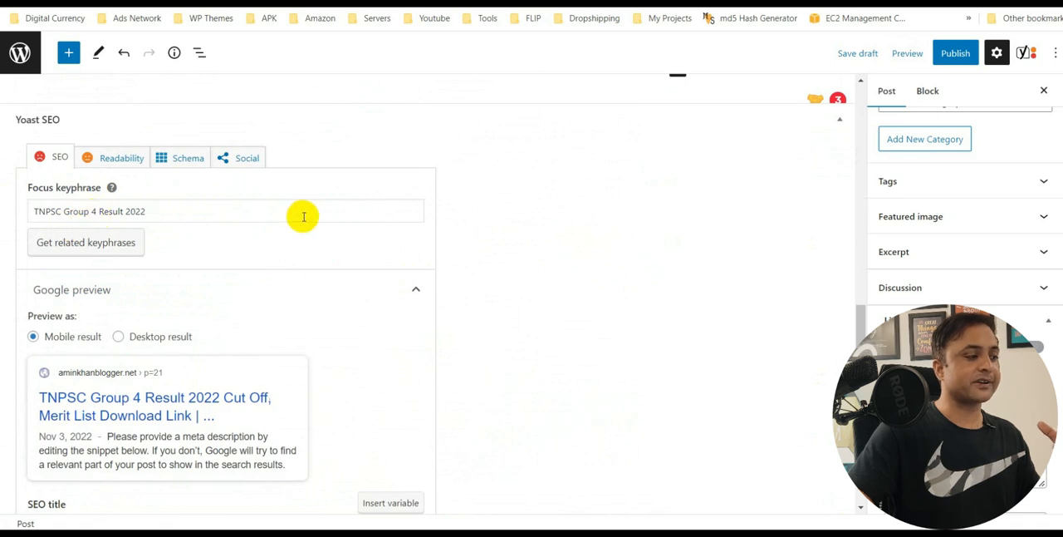
scroll(301, 214, down, 4)
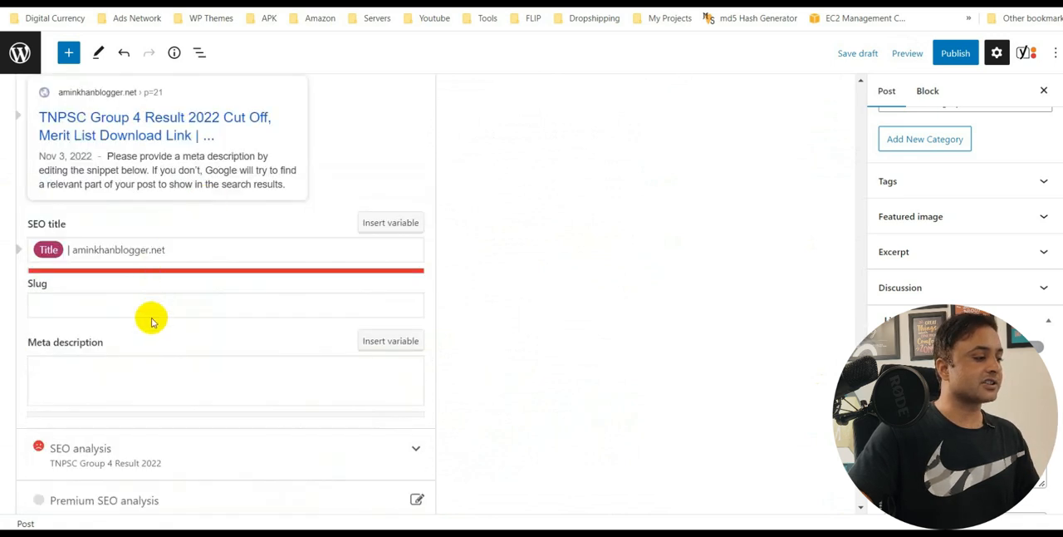
click(127, 305)
click(290, 340)
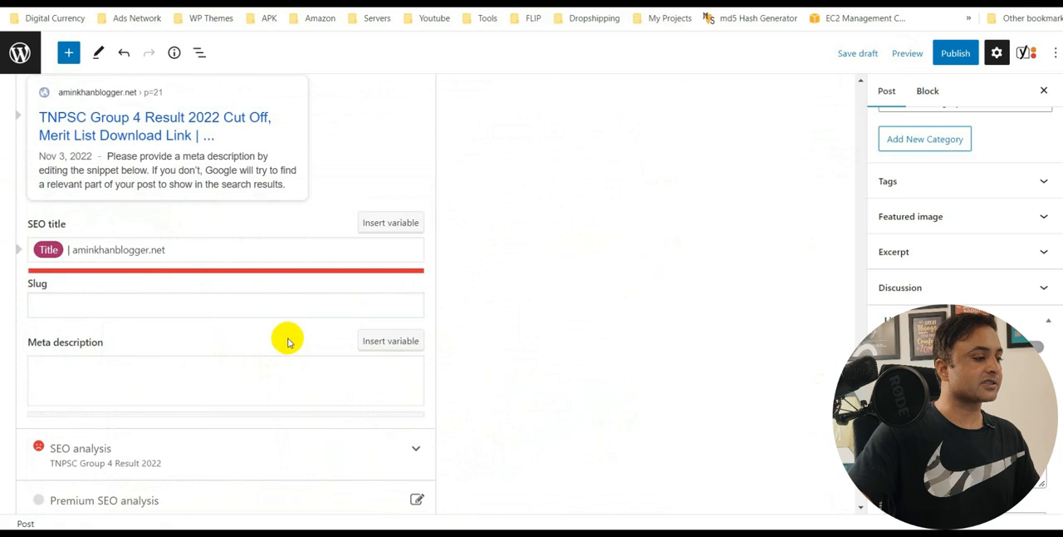
click(152, 373)
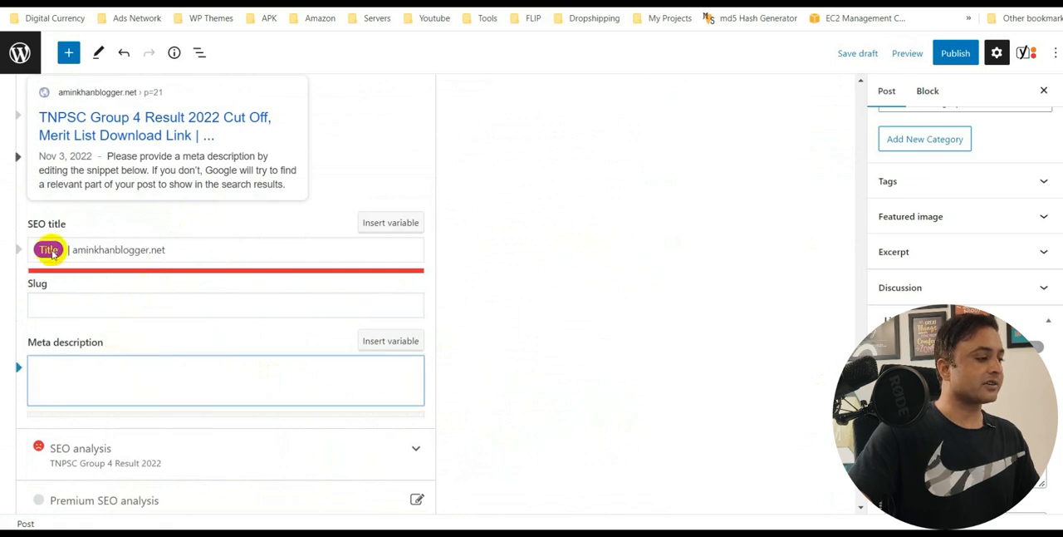
scroll(209, 309, down, 3)
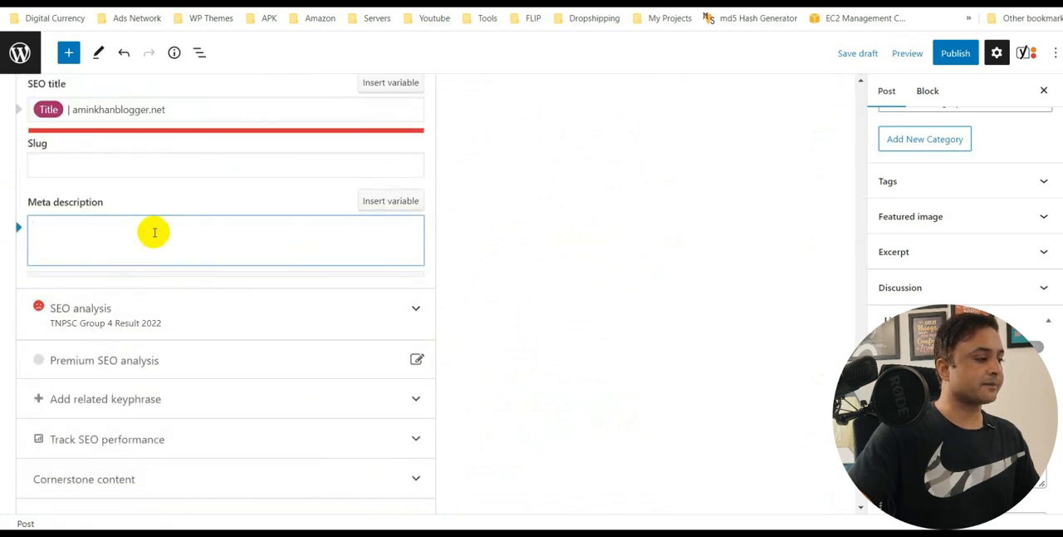
scroll(424, 330, down, 1)
scroll(703, 273, up, 10)
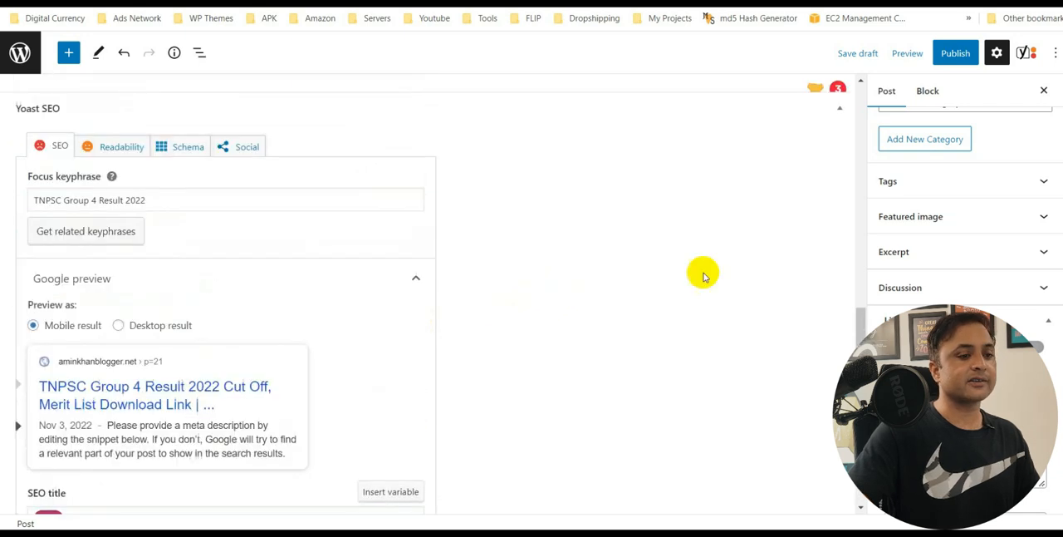
Publish the "TNPSC Group 4 Result 2022 Cut Off, Merit List Download Link" post
scroll(901, 167, up, 4)
scroll(754, 136, up, 5)
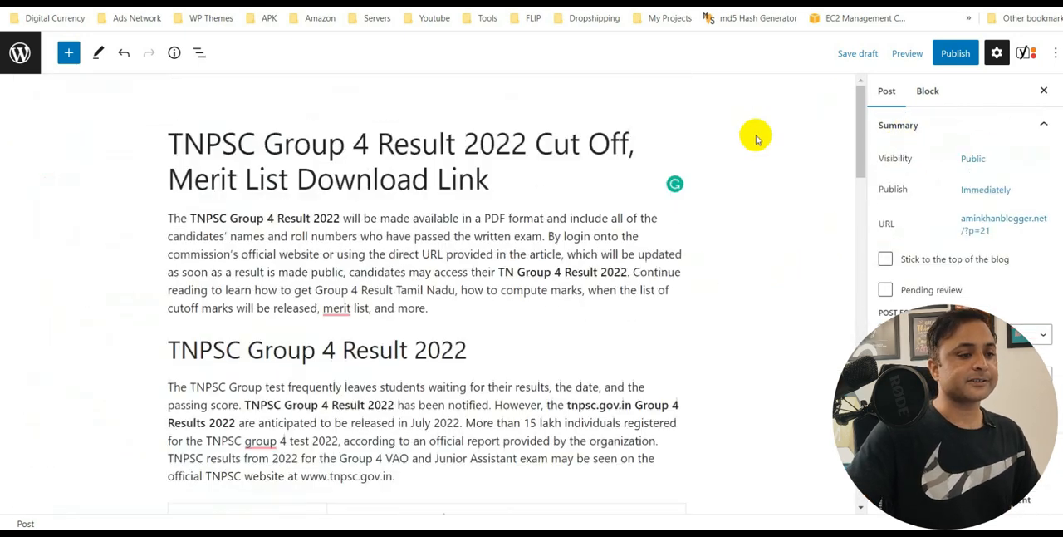
click(955, 52)
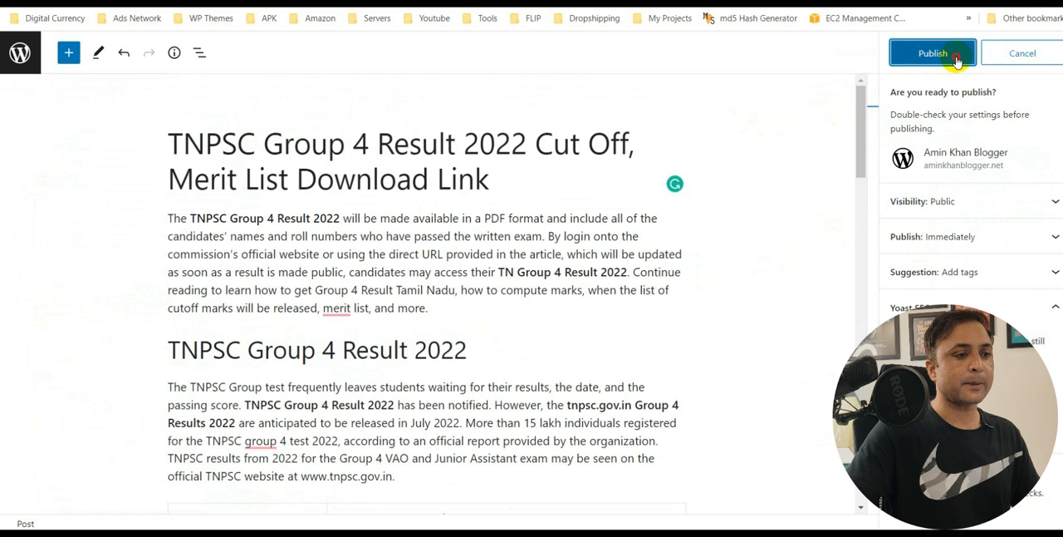
click(955, 55)
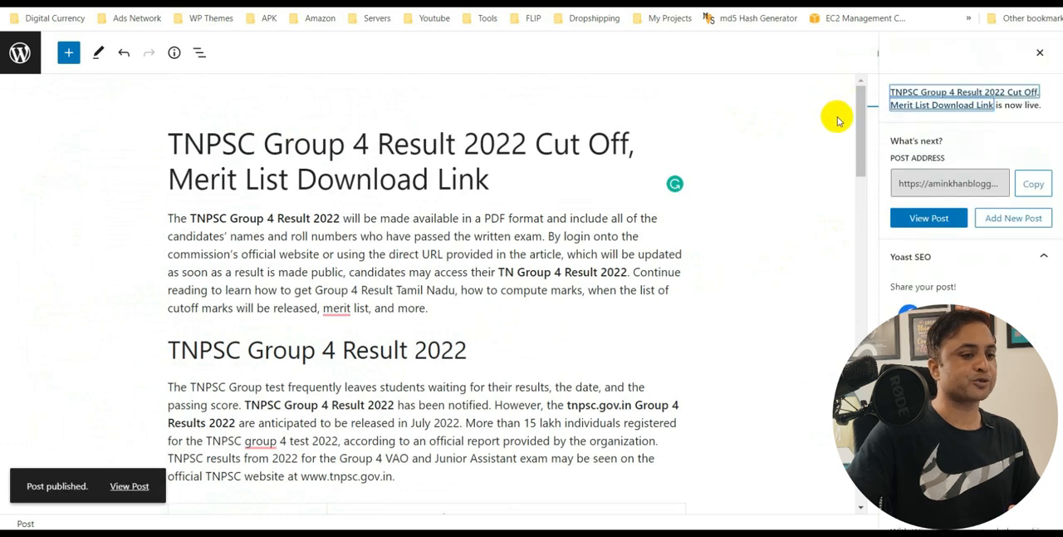
View the published post on the live site, look through its content and open the site's home page
click(948, 222)
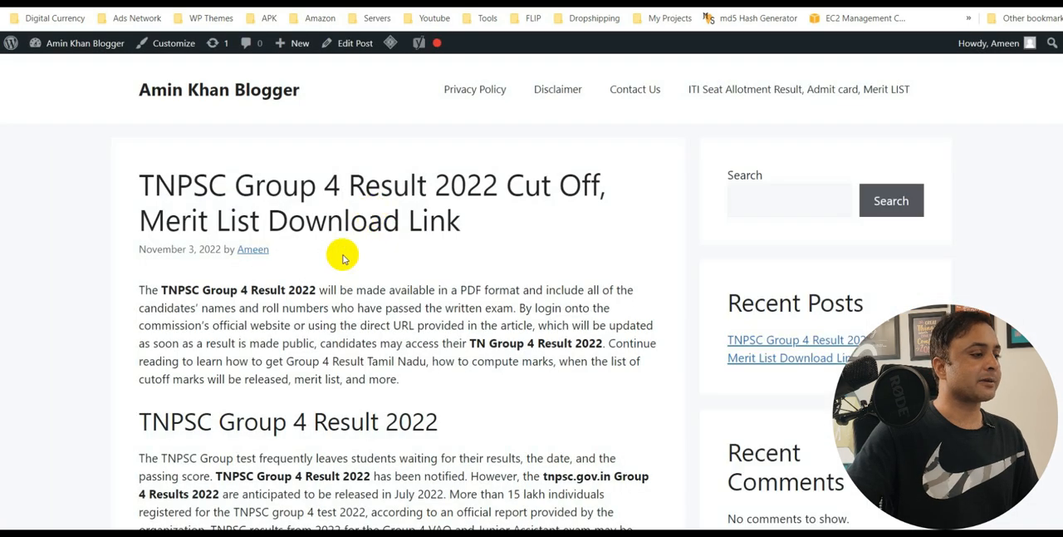
scroll(346, 254, down, 15)
scroll(346, 255, down, 3)
scroll(349, 246, up, 20)
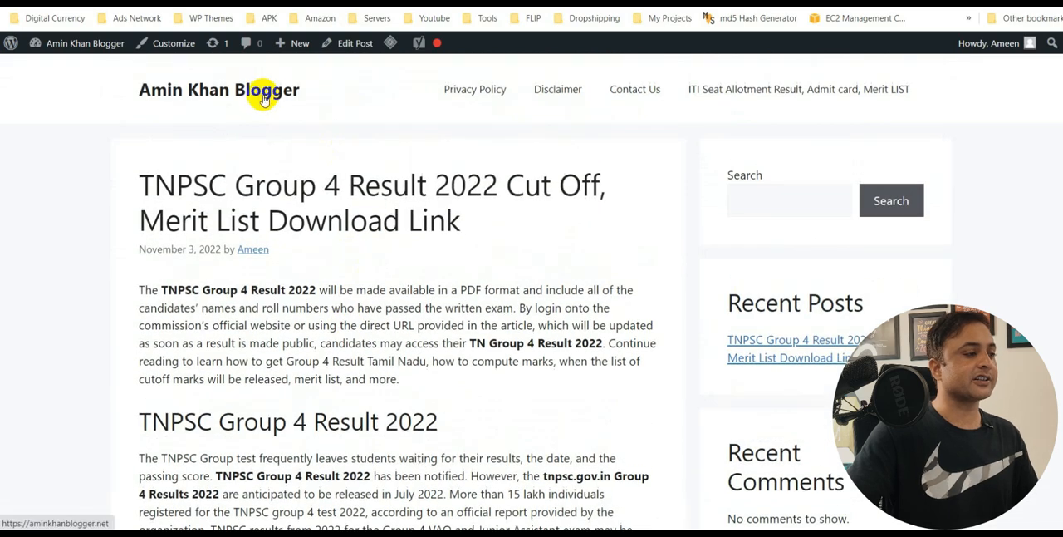
click(280, 89)
scroll(330, 237, down, 3)
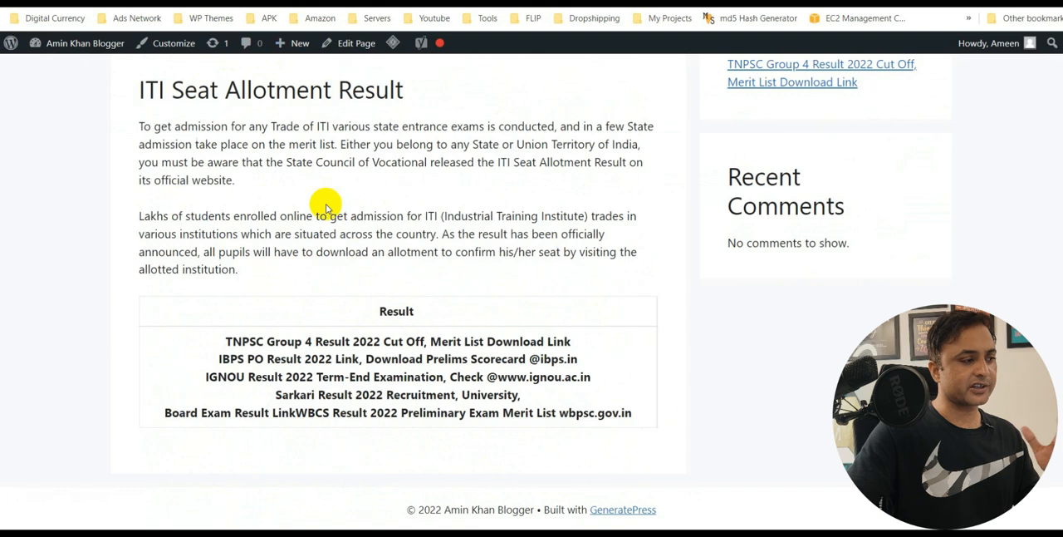
Look over the live home page and find the TNPSC Group 4 entry in its Result table
scroll(327, 208, up, 3)
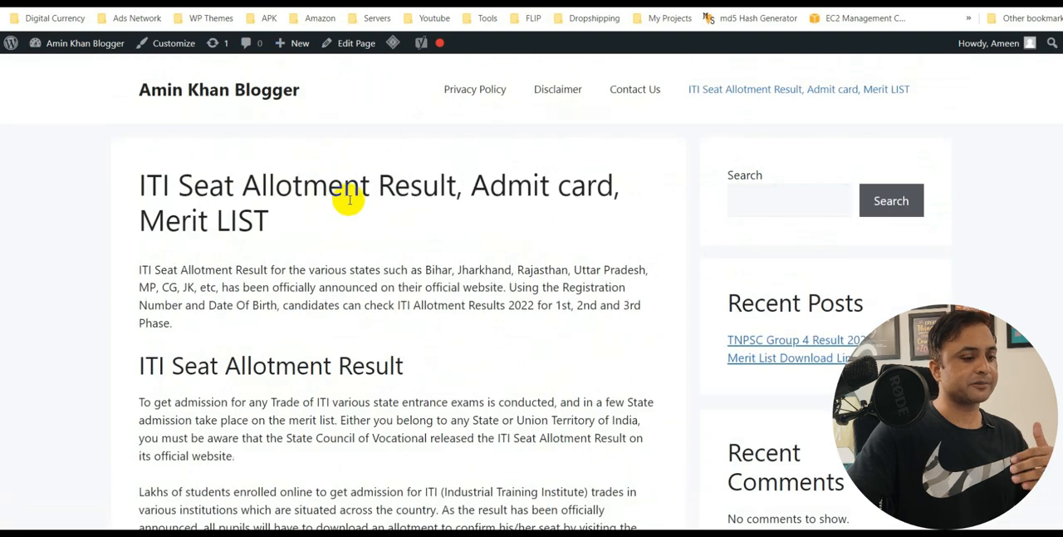
scroll(458, 220, down, 3)
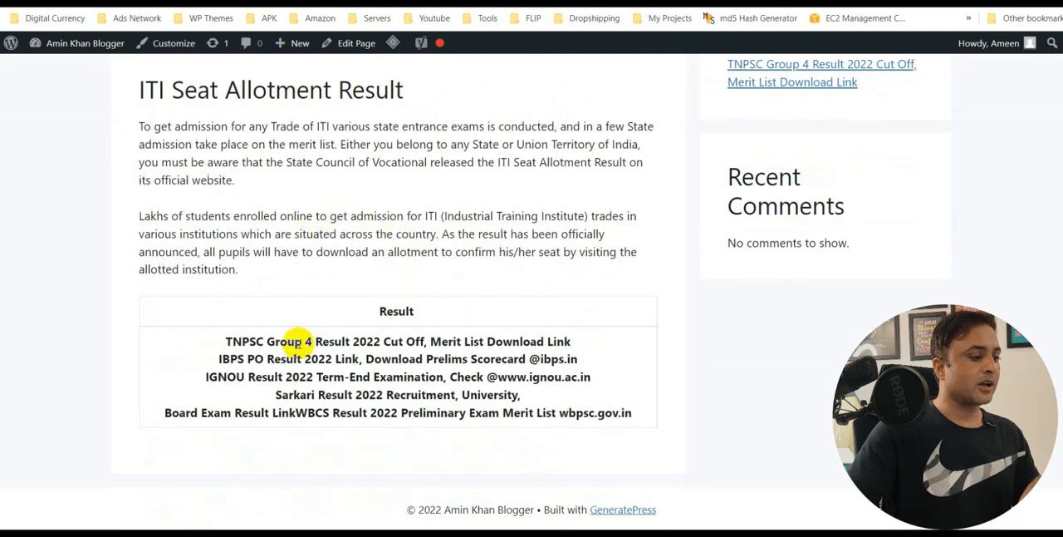
drag(226, 344, 632, 342)
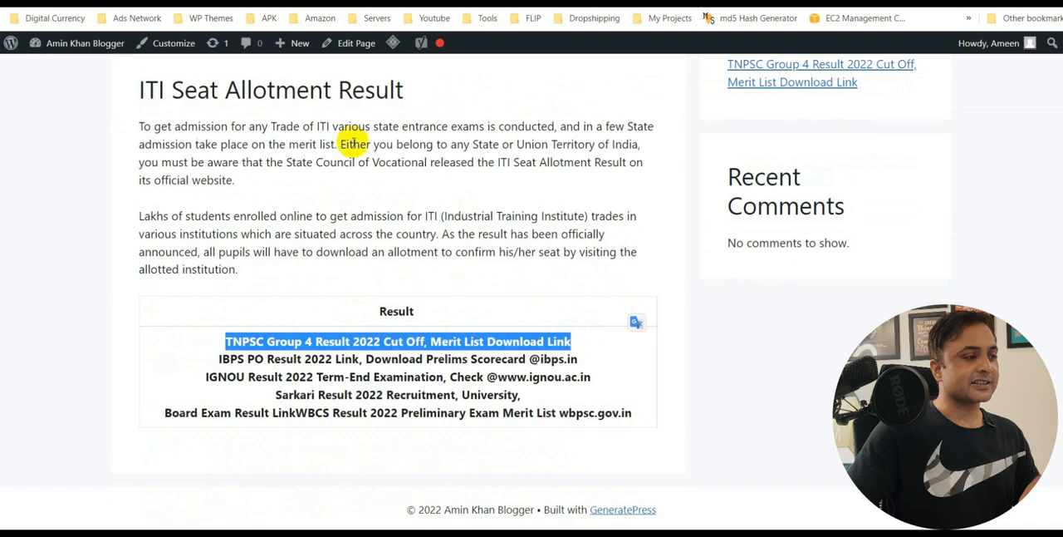
click(332, 140)
scroll(336, 146, up, 3)
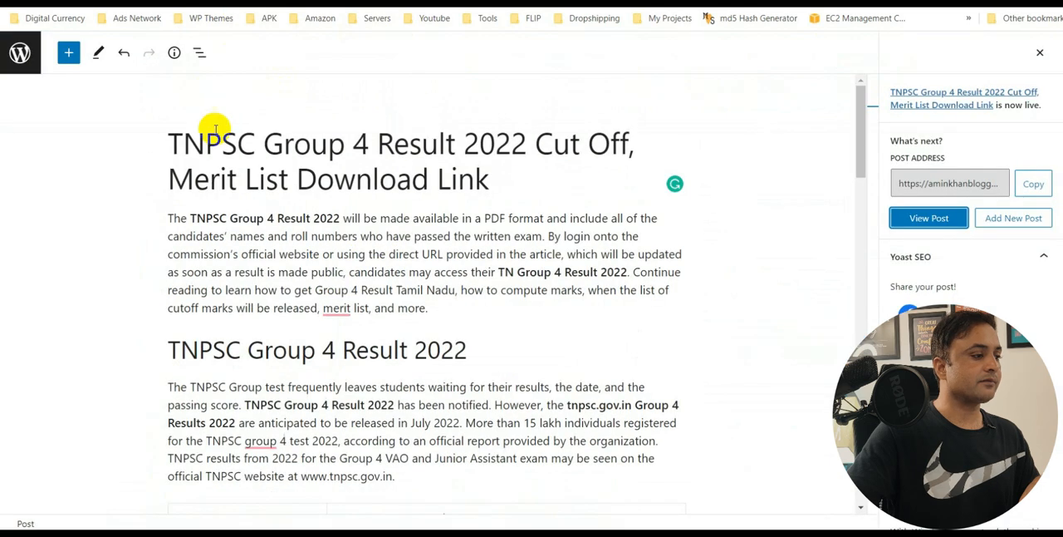
Copy the published TNPSC post's link address and open the "ITI Seat Allotment Result, Admit card, Merit LIST" front page for editing
right_click(939, 220)
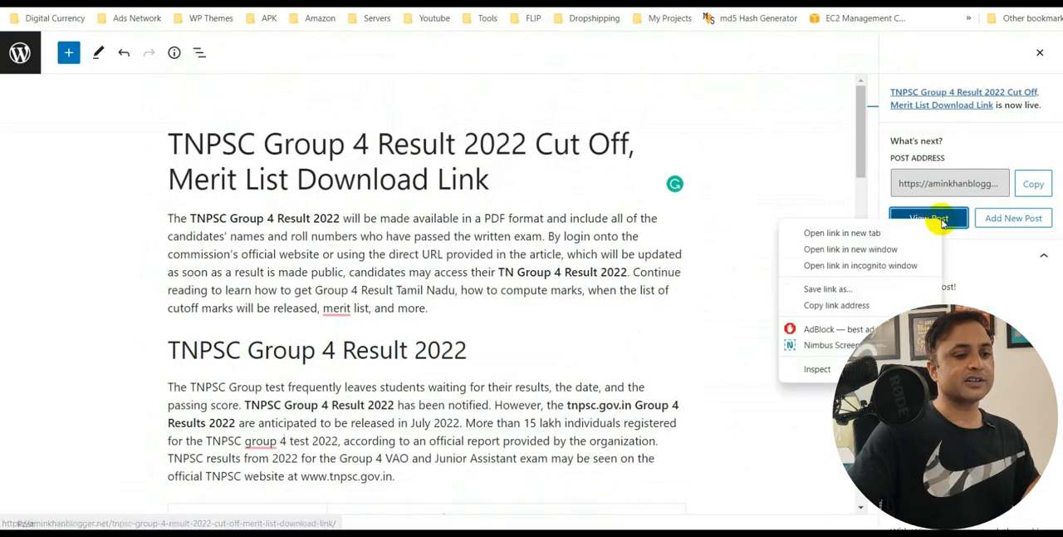
click(883, 306)
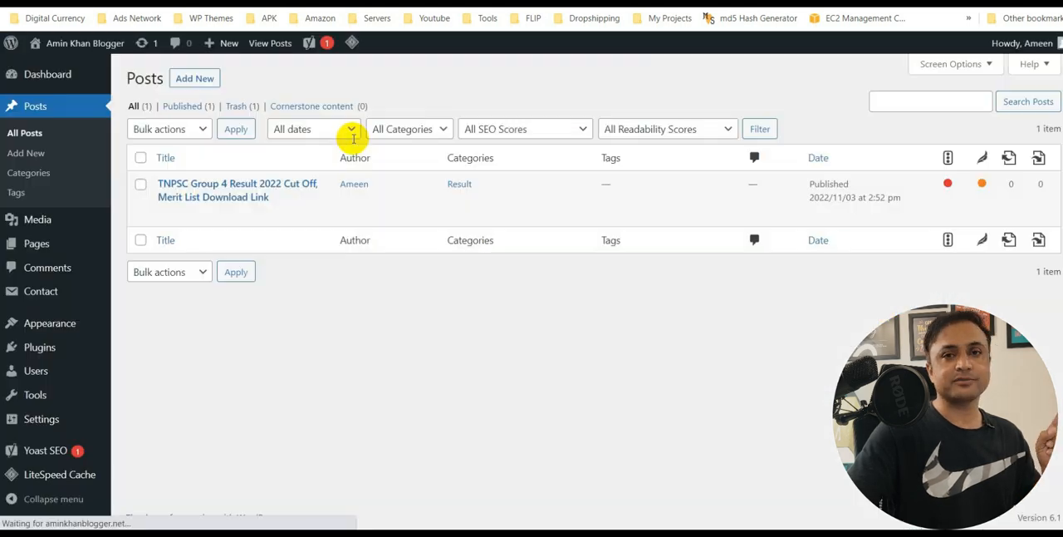
click(62, 249)
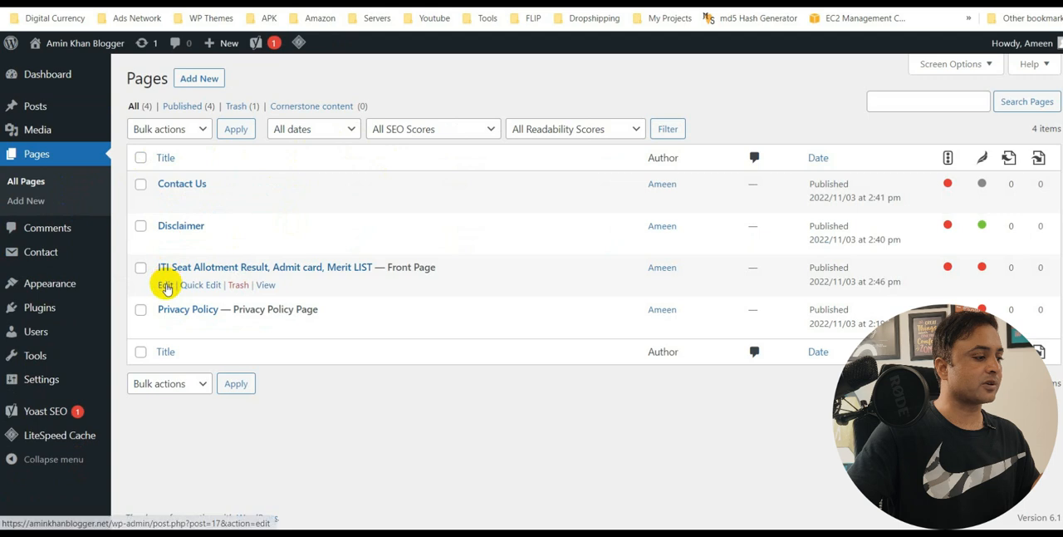
click(163, 285)
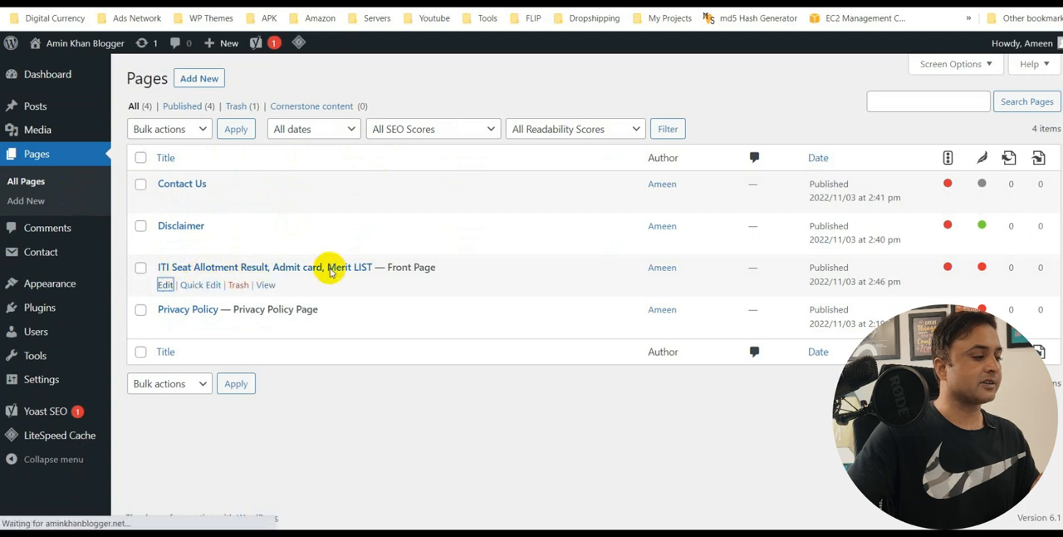
Link the "TNPSC Group 4 Result 2022 Cut Off, Merit List Download Link" line in the Result table to the copied post address and update the page
scroll(361, 267, down, 5)
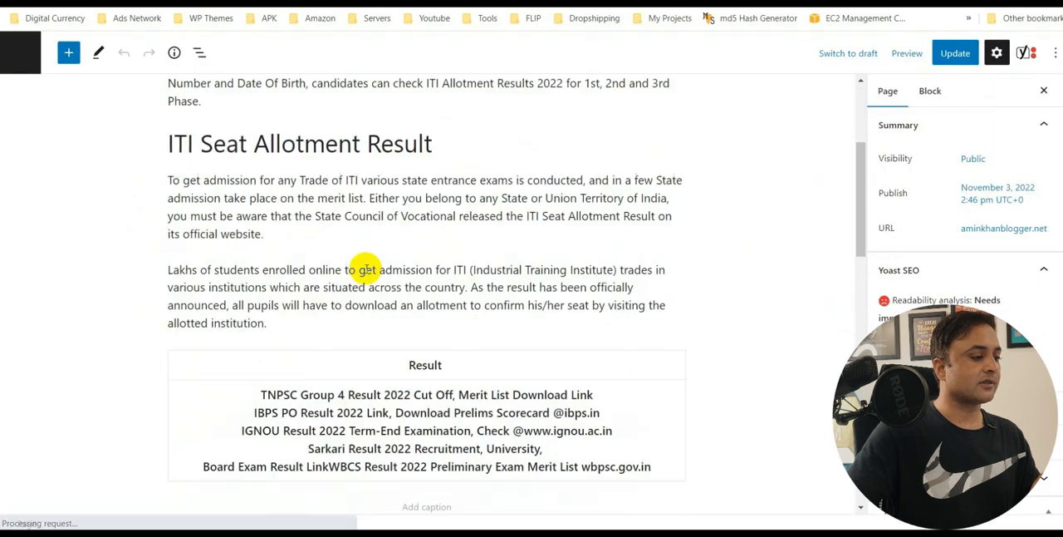
triple_click(364, 266)
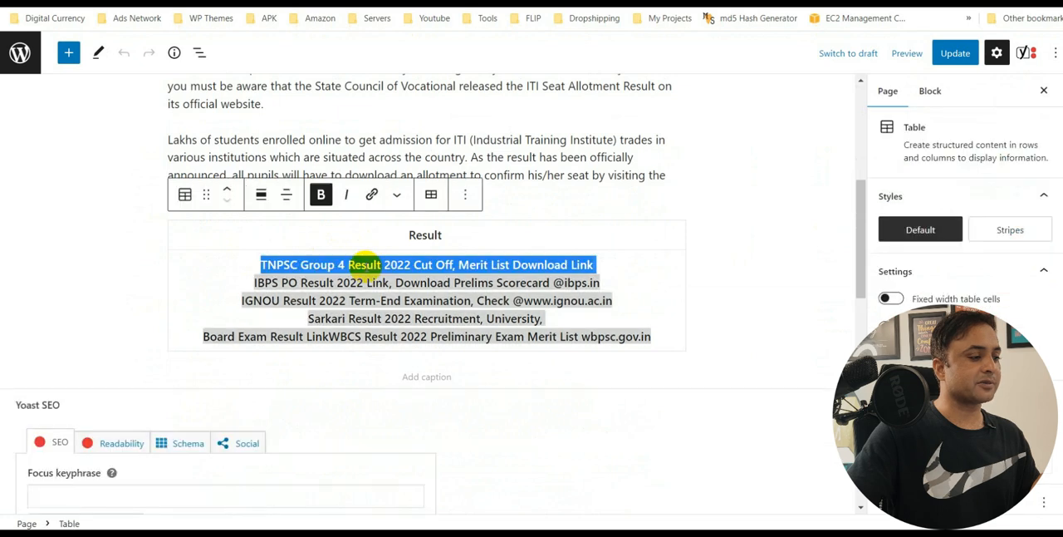
click(372, 194)
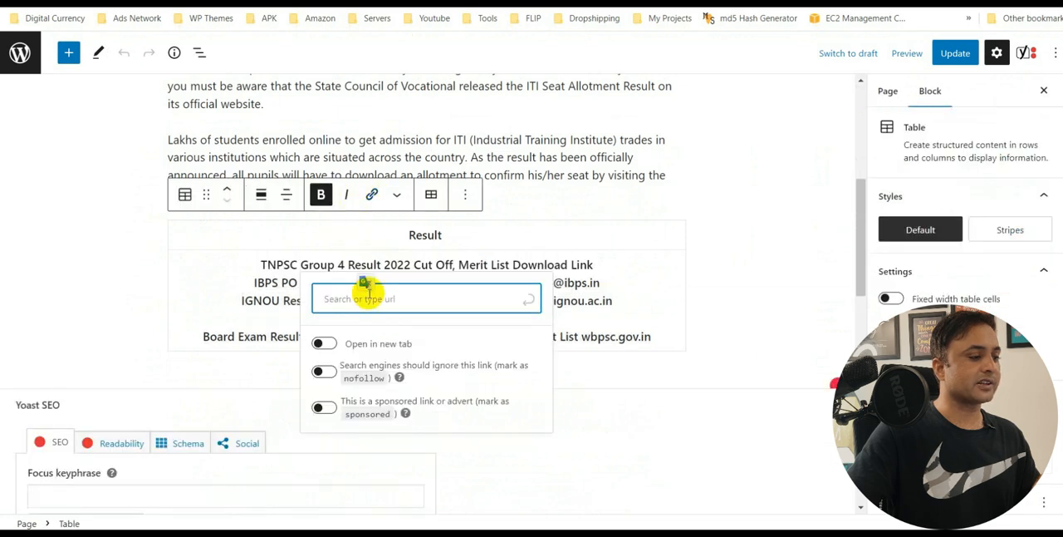
key(ctrl+v)
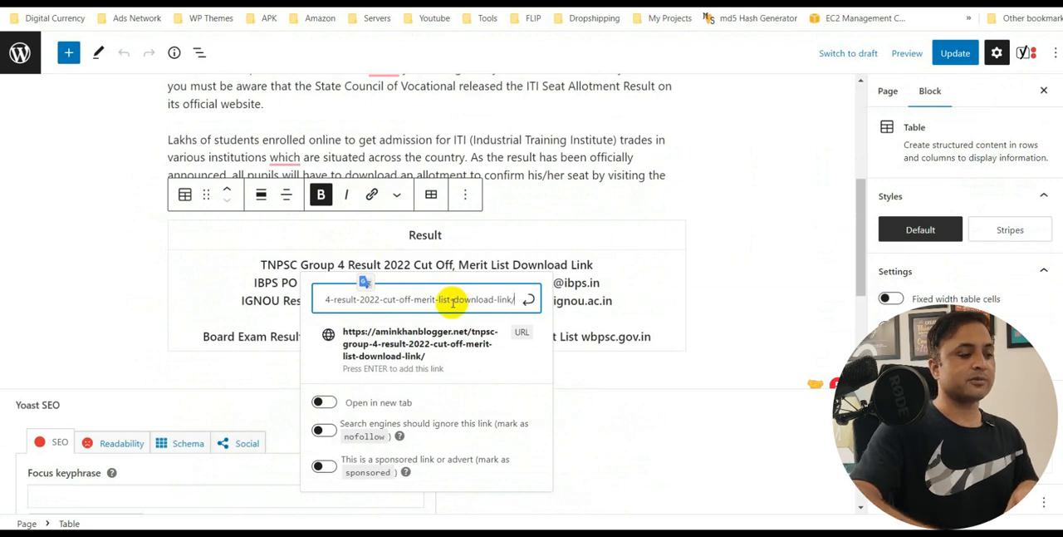
key(Return)
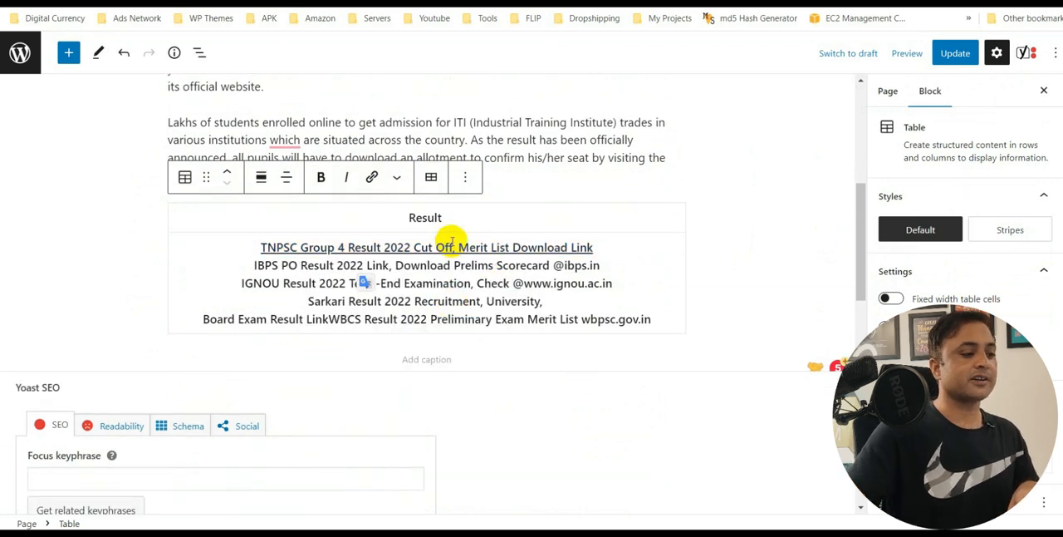
click(955, 52)
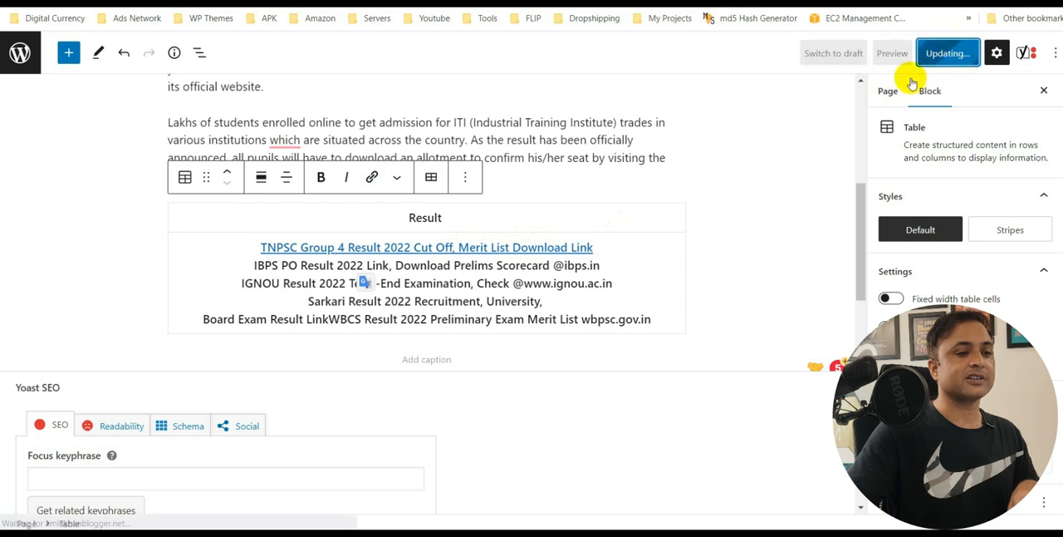
Test the TNPSC link in the live home page's Result table, look through the linked post and return to the home page
click(332, 3)
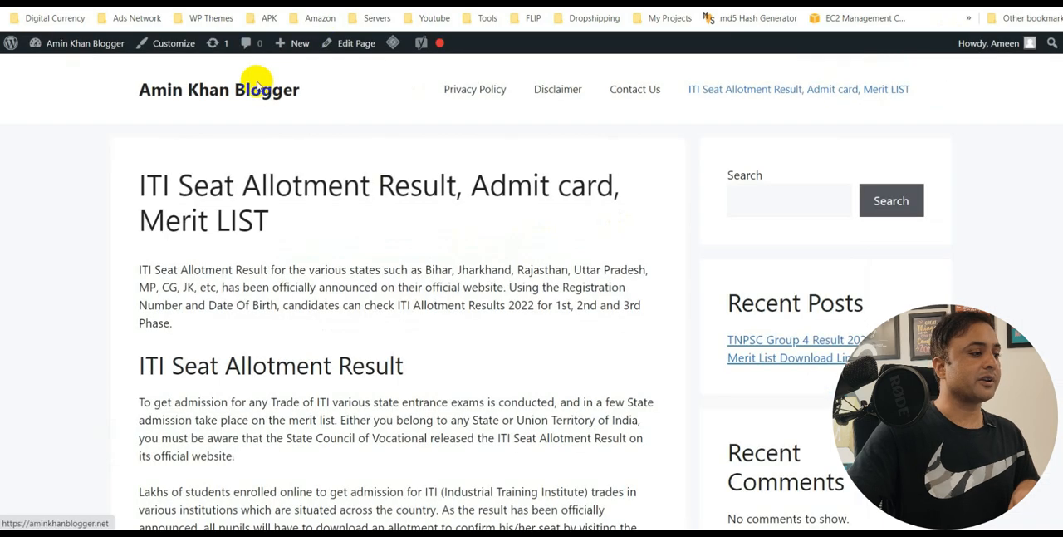
scroll(125, 213, down, 3)
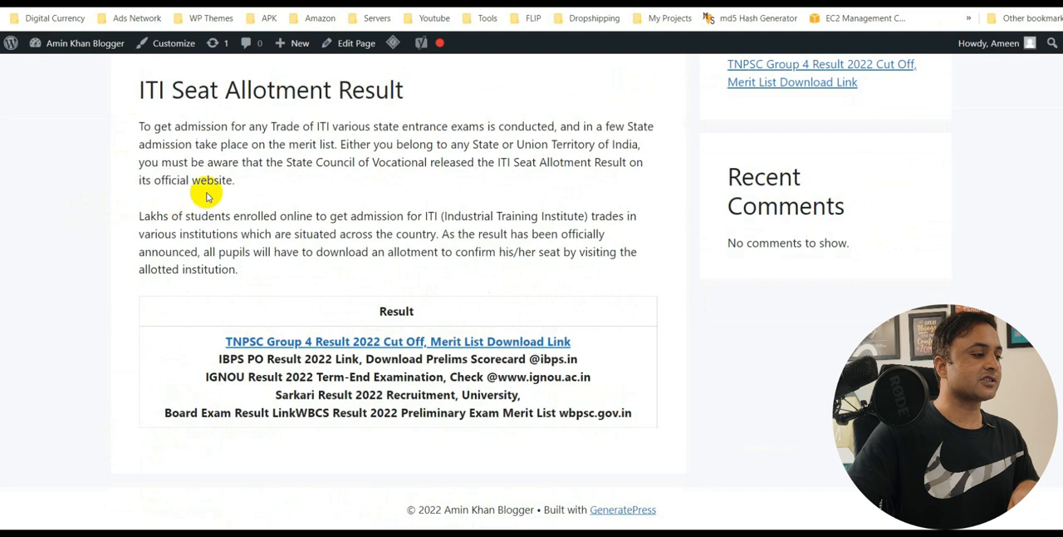
click(322, 345)
drag(266, 187, 344, 227)
scroll(391, 285, down, 15)
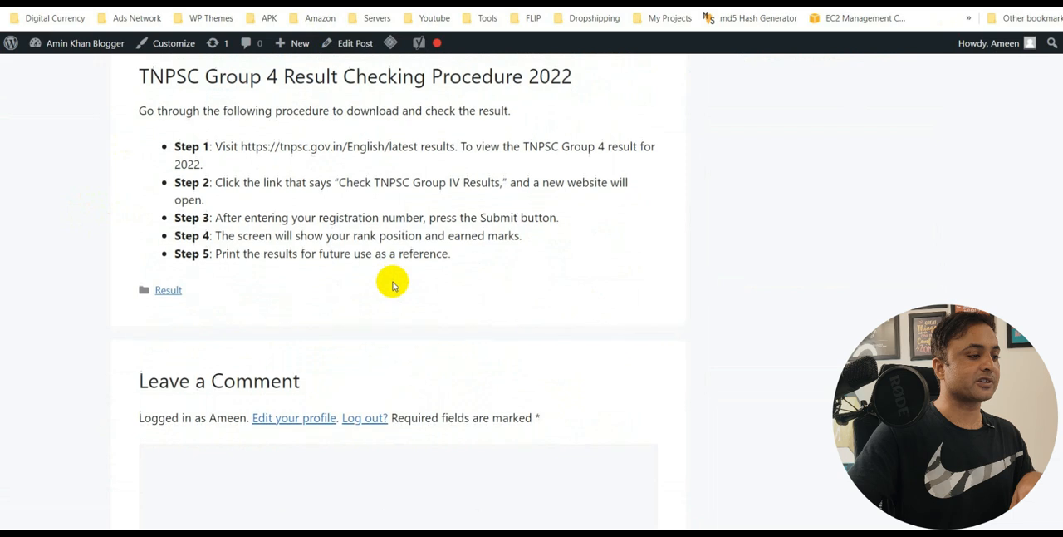
scroll(393, 285, up, 15)
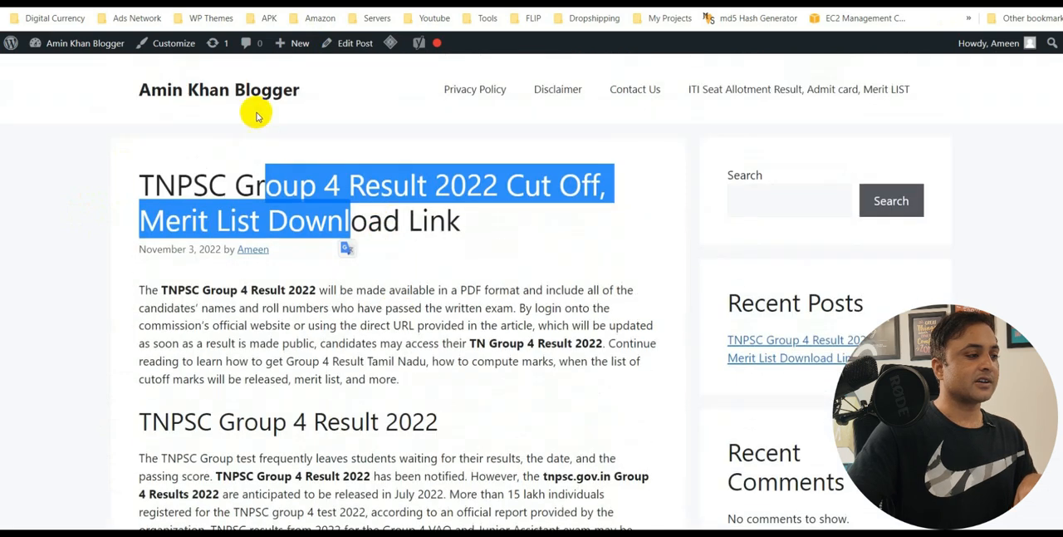
key(alt+Left)
scroll(686, 155, down, 4)
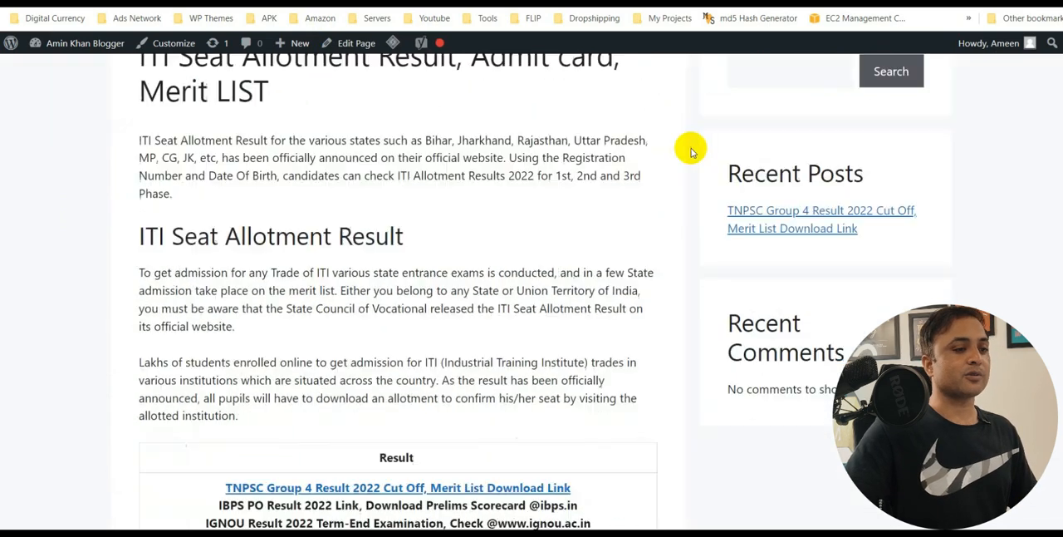
scroll(390, 150, up, 3)
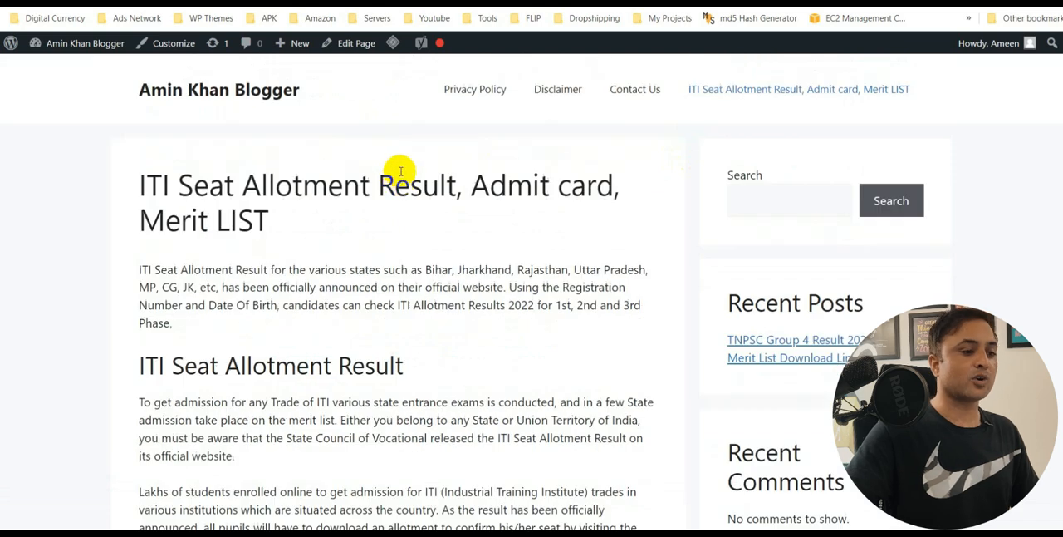
Look through the front page's Yoast SEO section, table block settings and page settings in the editor
click(424, 2)
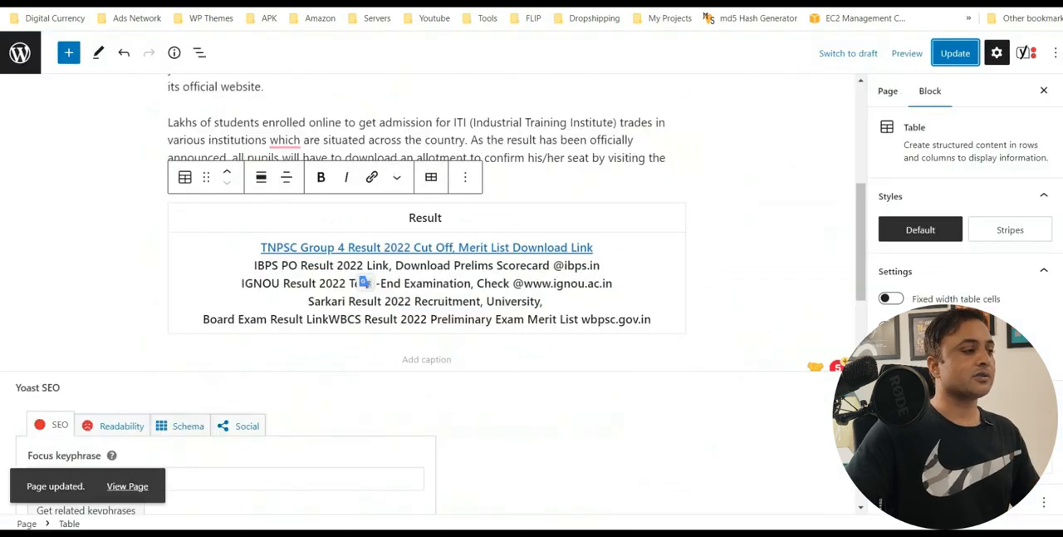
scroll(839, 247, down, 3)
scroll(943, 257, down, 1)
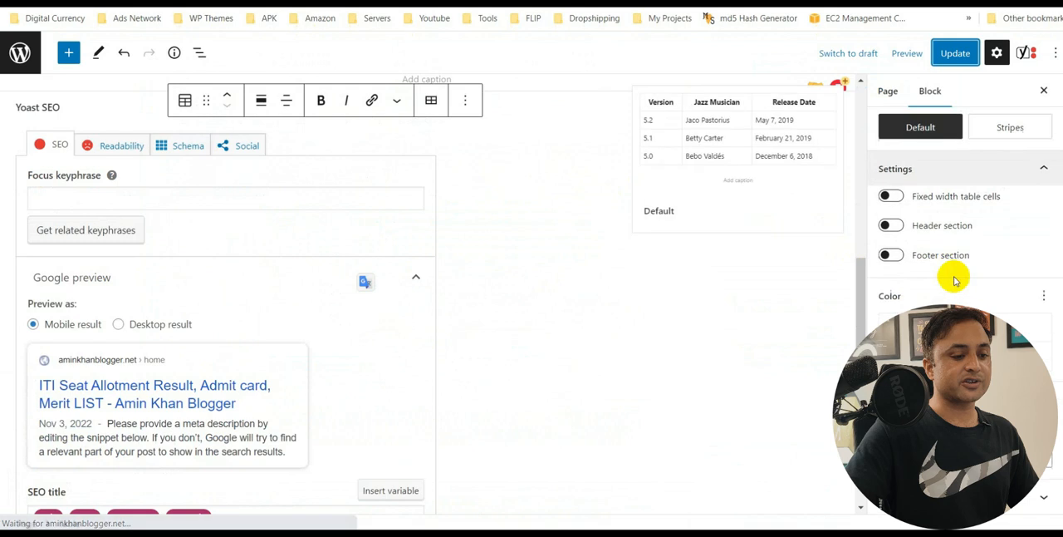
scroll(933, 282, up, 3)
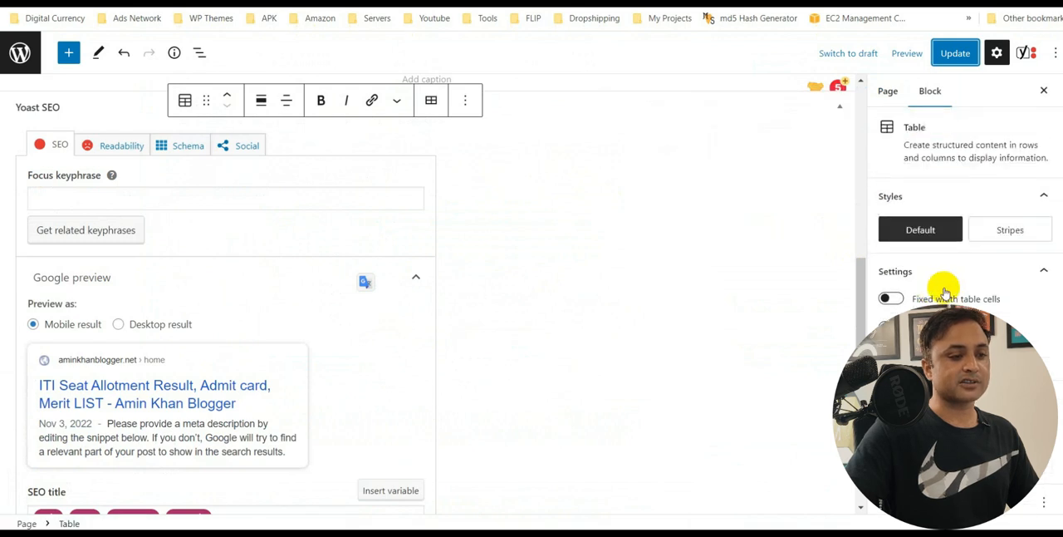
click(887, 91)
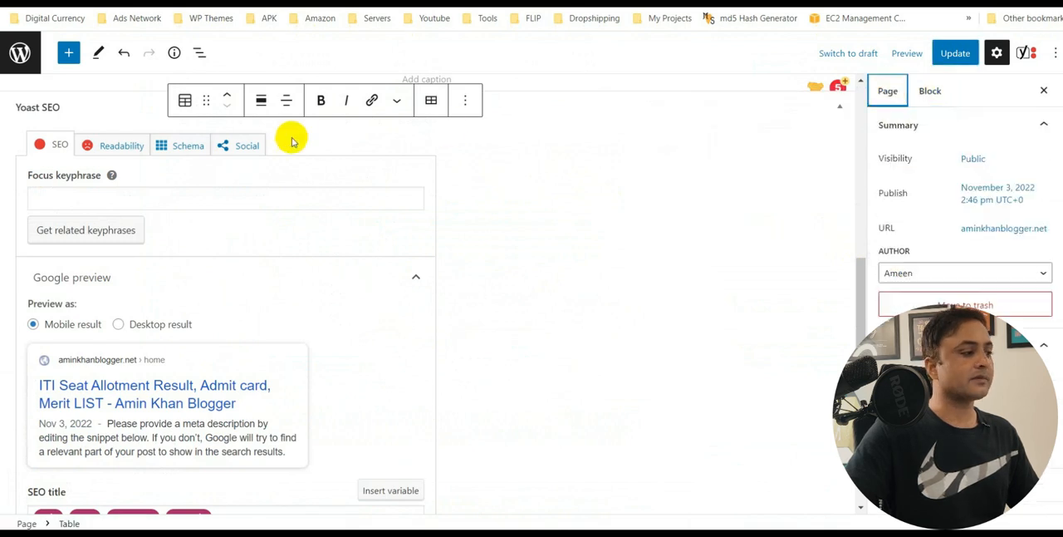
scroll(290, 135, up, 4)
Leave the page editor and open the "TNPSC Group 4 Result 2022" post for editing from the list of posts
click(21, 53)
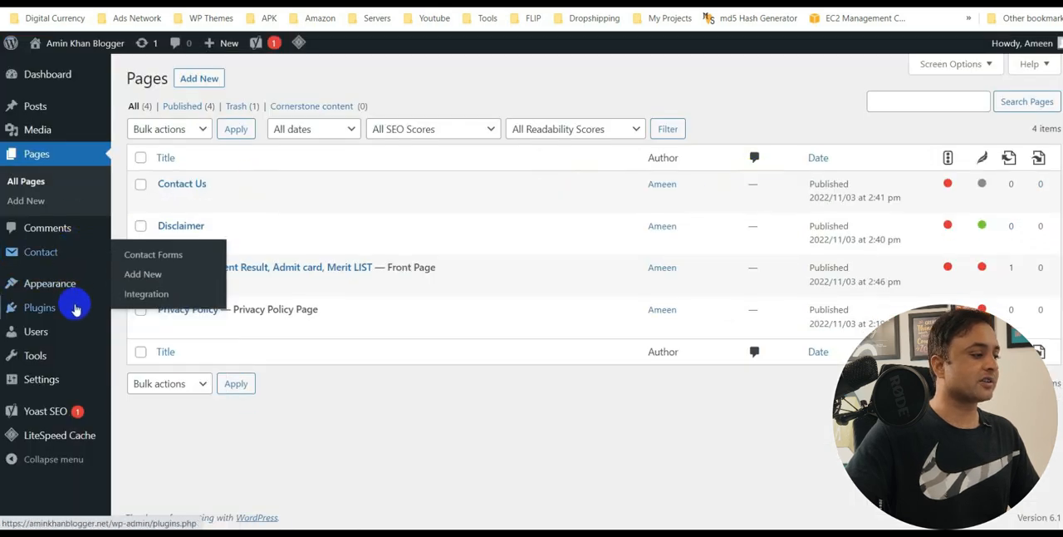
mouse_move(71, 110)
click(140, 108)
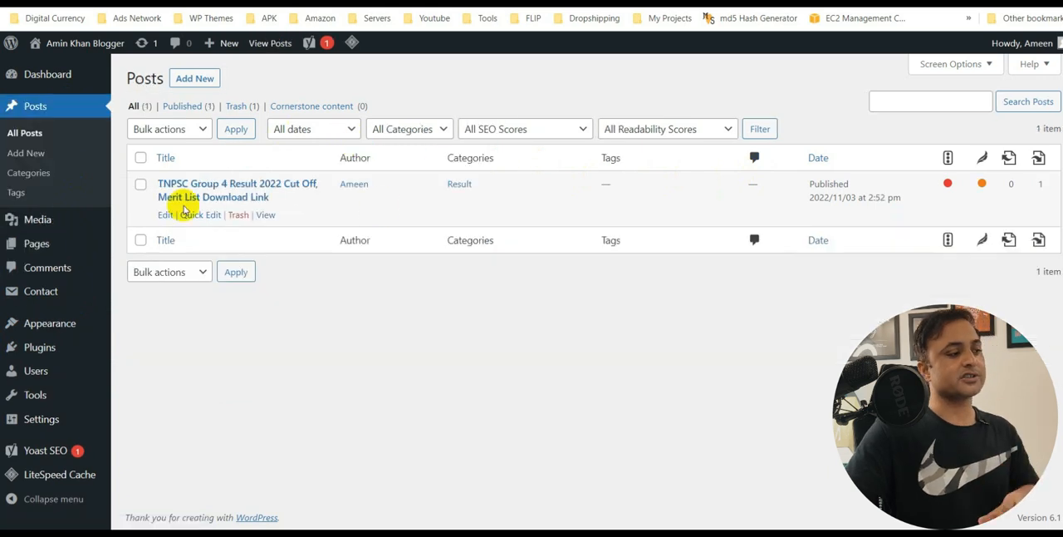
click(164, 215)
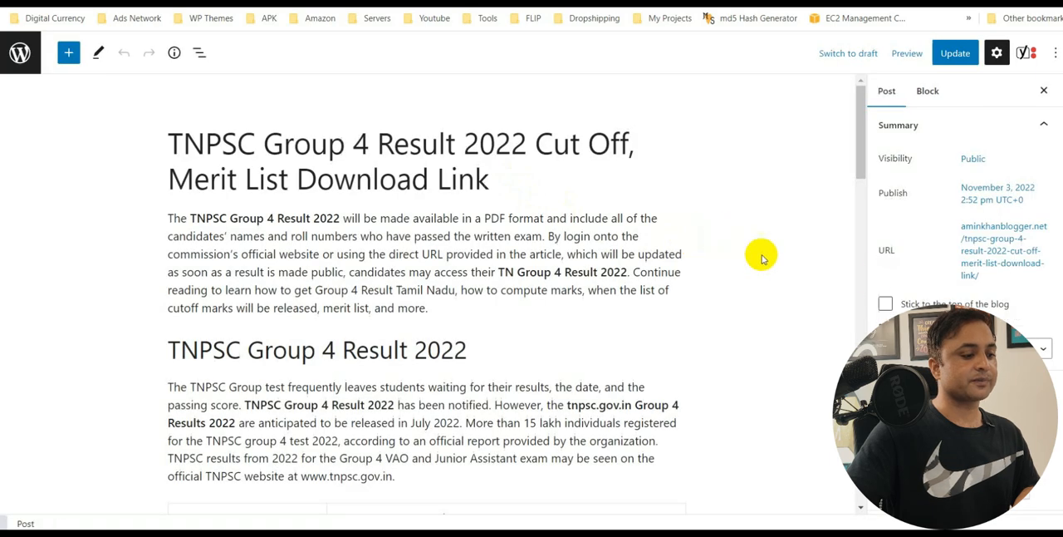
Expand the post's Featured image section and examine the remaining post settings down to the layout options
scroll(945, 232, down, 5)
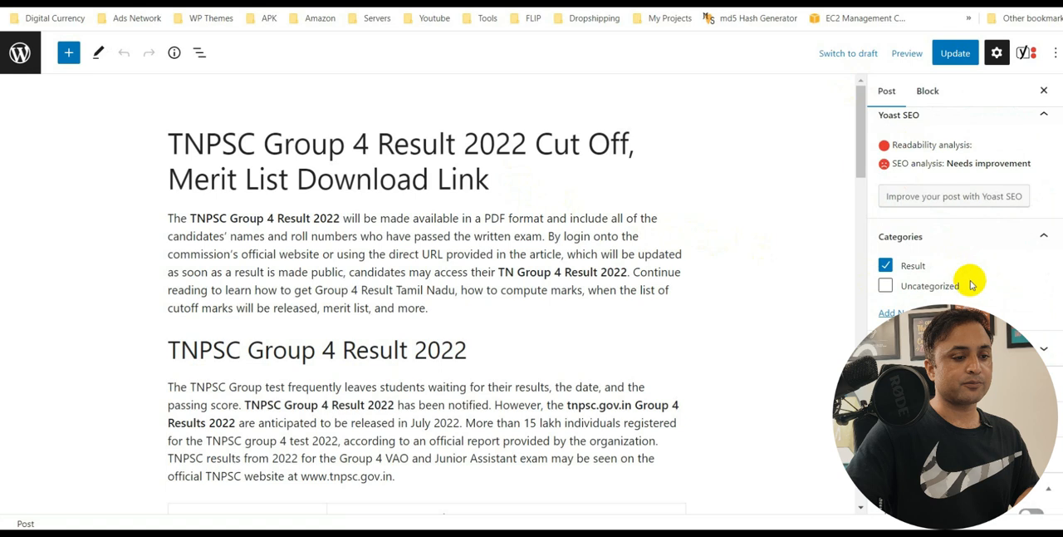
scroll(939, 283, down, 2)
click(919, 244)
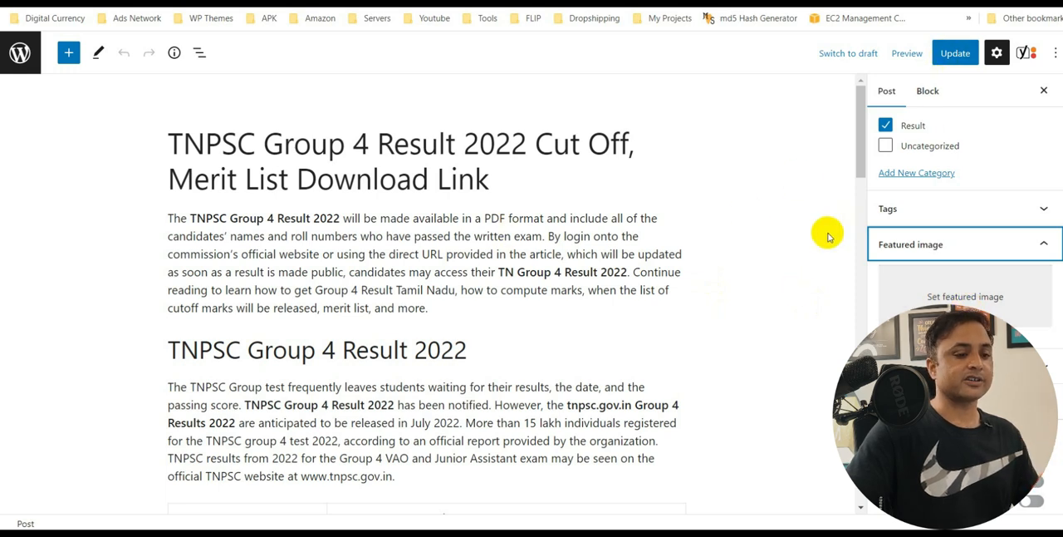
scroll(823, 230, down, 5)
scroll(963, 292, down, 2)
scroll(961, 304, down, 3)
scroll(604, 261, down, 1)
scroll(605, 261, down, 5)
scroll(604, 261, up, 12)
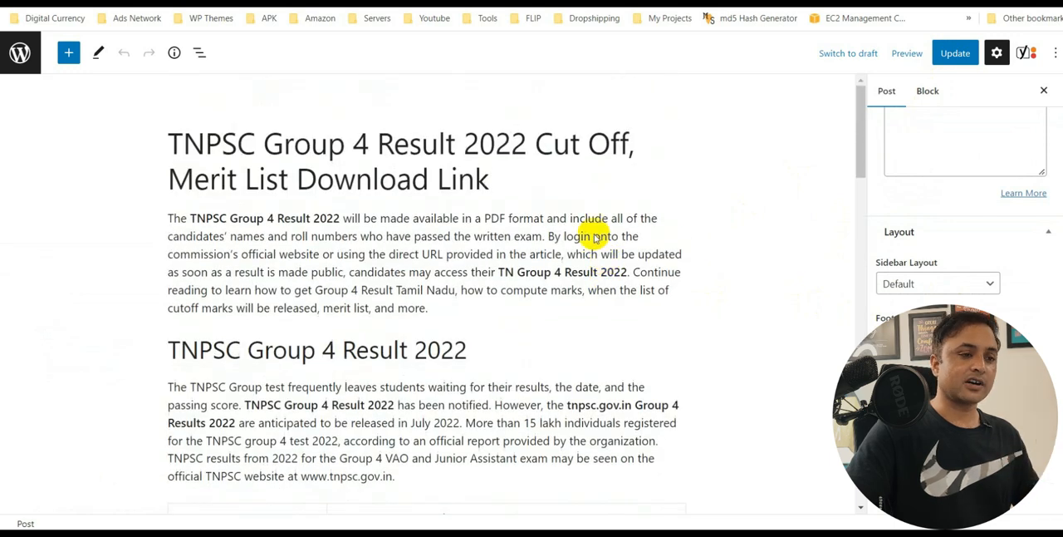
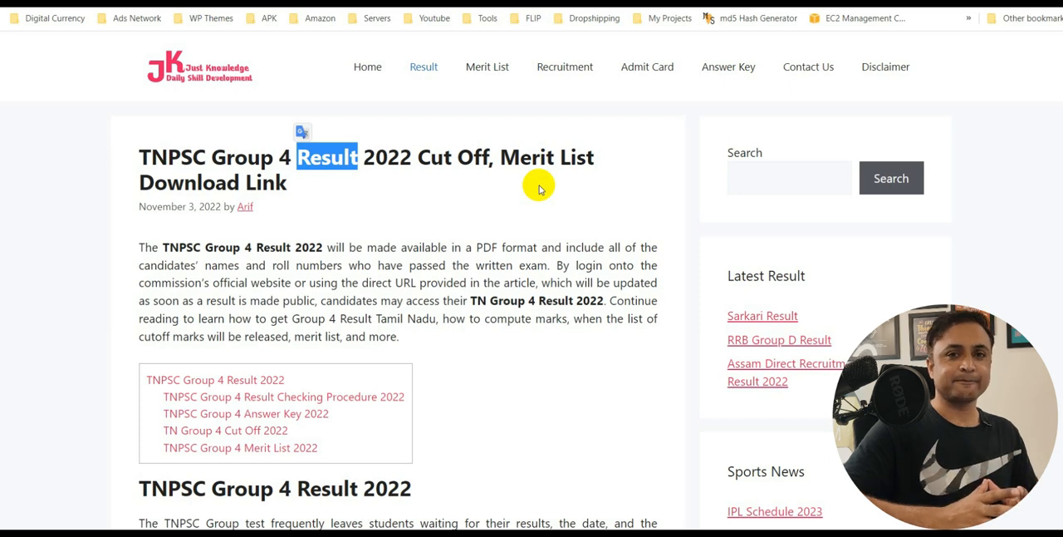
Check the title of the reference site's TNPSC Group 4 post and look over the new site's ITI Seat Allotment Result home page
click(477, 144)
triple_click(461, 158)
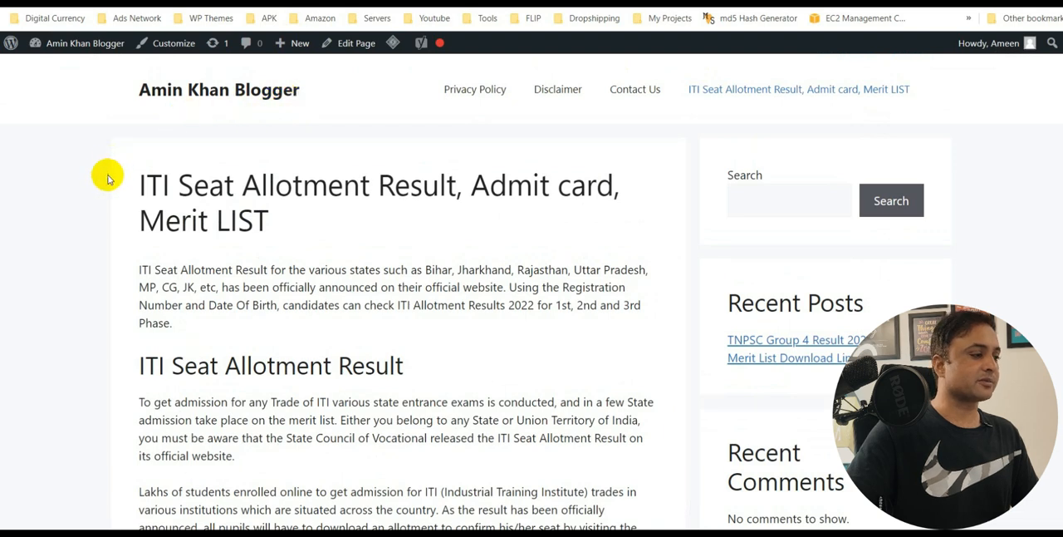
scroll(107, 174, down, 3)
scroll(350, 233, up, 3)
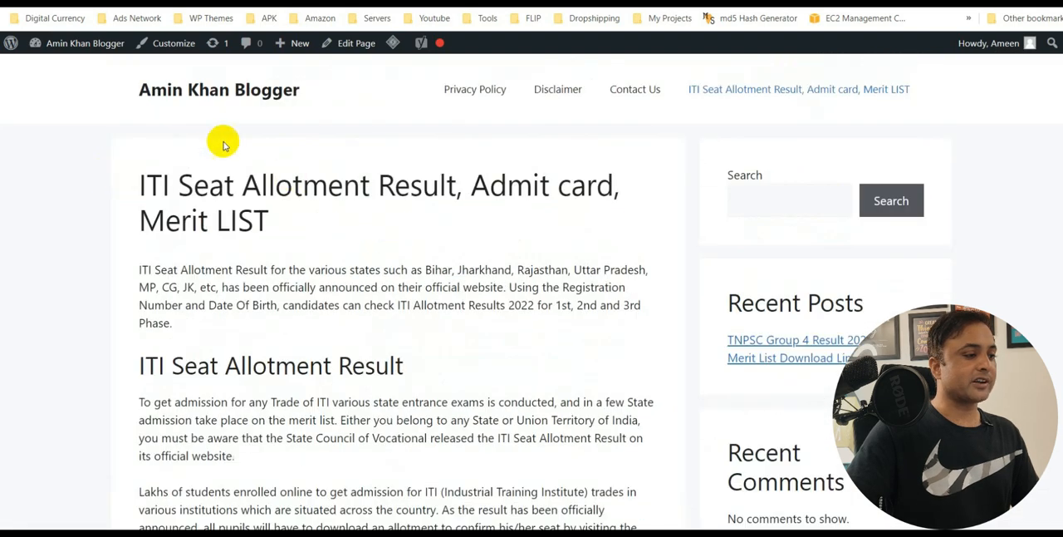